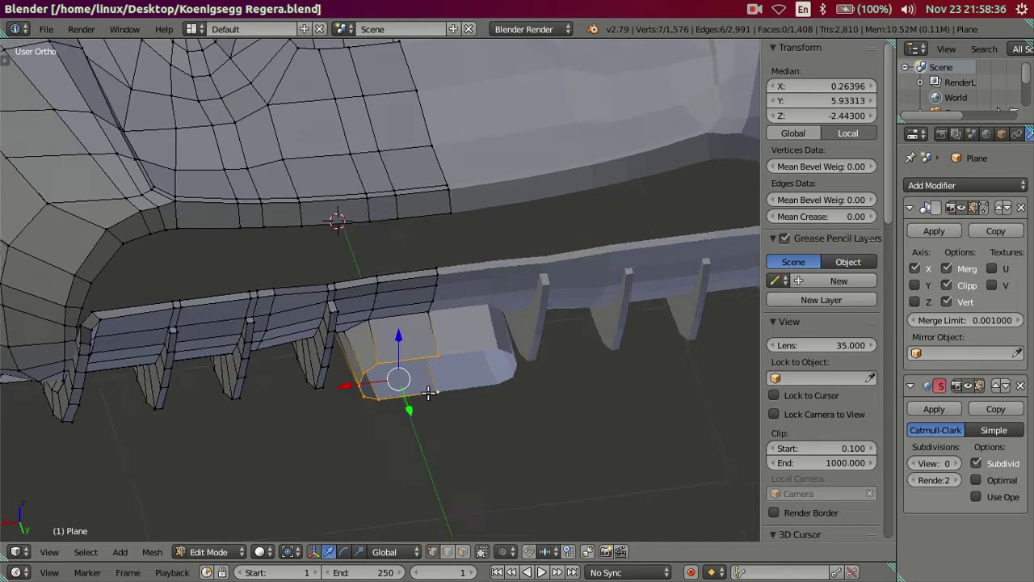
# Nudge the selected exhaust face slightly along X
pyautogui.scroll(4, 423, 304)
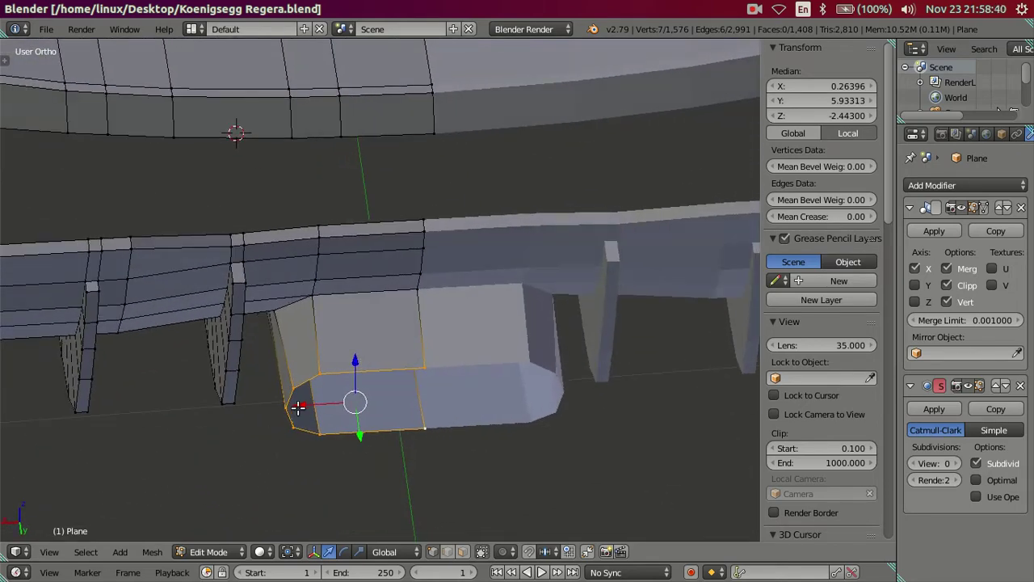
pyautogui.moveTo(298, 406); pyautogui.dragTo(311, 404)
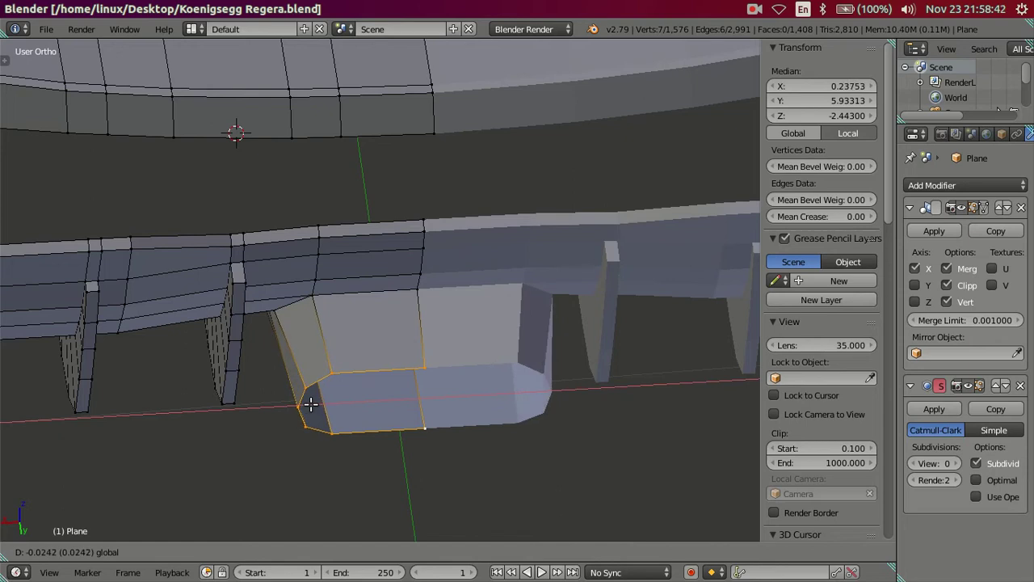
pyautogui.rightClick(311, 404)
pyautogui.moveTo(310, 404); pyautogui.dragTo(307, 397)
pyautogui.moveTo(307, 397)
pyautogui.mouseDown(button='middle')
pyautogui.moveTo(363, 397)
pyautogui.moveTo(411, 326)
pyautogui.moveTo(460, 355)
pyautogui.moveTo(474, 351)
pyautogui.moveTo(455, 303)
pyautogui.moveTo(388, 307)
pyautogui.moveTo(392, 315)
pyautogui.moveTo(419, 295)
pyautogui.mouseUp(button='middle')
# Extrude a new loop around the opening and flatten it along Z
pyautogui.press('e')
pyautogui.click(457, 302)
pyautogui.scroll(1, 437, 332)
pyautogui.press('s')
pyautogui.press('z')
pyautogui.click(435, 370)
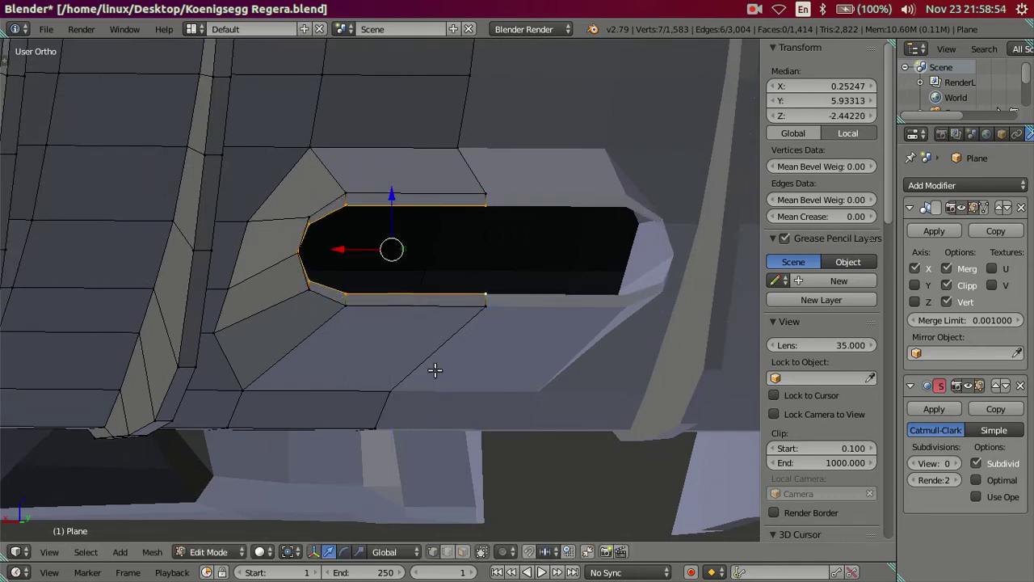
# Shift the loop's end vertices sideways along X to slim the oval
pyautogui.moveTo(344, 249); pyautogui.dragTo(287, 252, button='middle')
pyautogui.moveTo(292, 249); pyautogui.dragTo(303, 253)
pyautogui.keyDown('shift'); pyautogui.rightClick(300, 249); pyautogui.keyUp('shift')
pyautogui.keyDown('shift'); pyautogui.rightClick(301, 253); pyautogui.keyUp('shift')
pyautogui.keyDown('shift'); pyautogui.rightClick(303, 289); pyautogui.keyUp('shift')
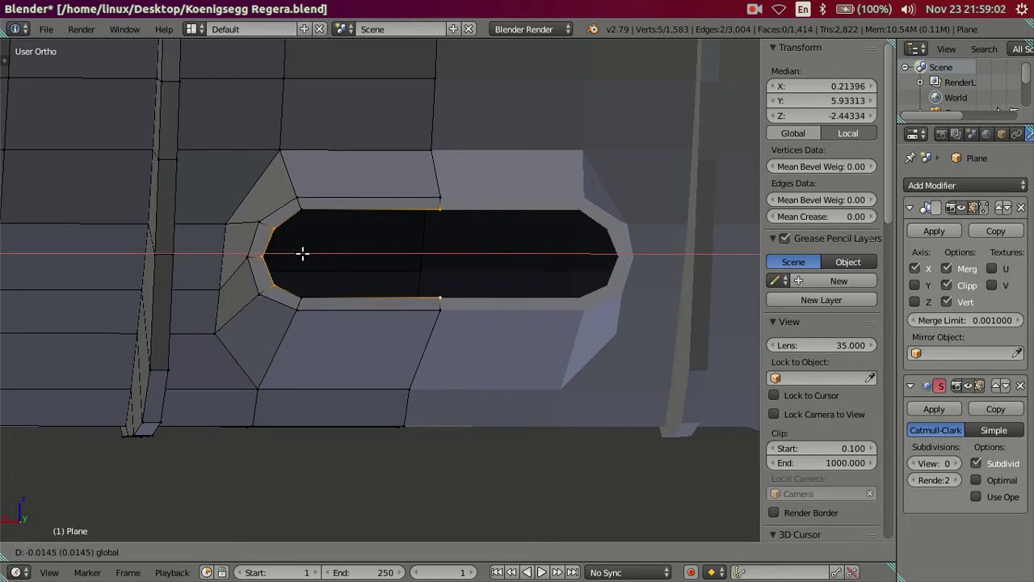
pyautogui.click(302, 253)
# Deselect everything and return to Object Mode
pyautogui.press('a')
pyautogui.moveTo(354, 258)
pyautogui.mouseDown(button='middle')
pyautogui.moveTo(444, 316)
pyautogui.moveTo(521, 339)
pyautogui.moveTo(549, 404)
pyautogui.moveTo(364, 275)
pyautogui.moveTo(461, 325)
pyautogui.moveTo(596, 350)
pyautogui.mouseUp(button='middle')
pyautogui.scroll(-2, 422, 328)
pyautogui.press('Tab')
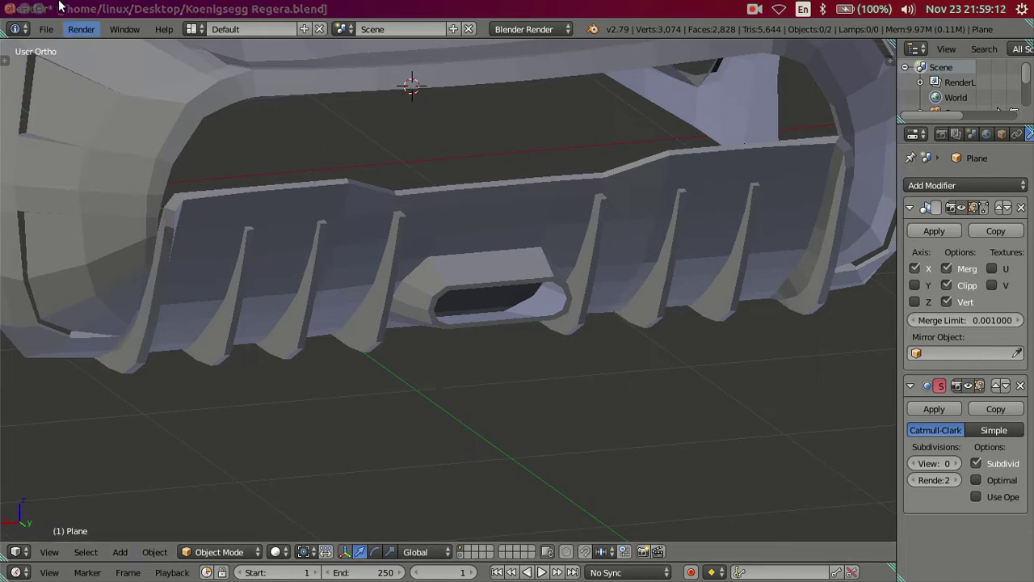
# Minimize Blender and open 11Koenigsegg_Regera_rear_wing_down.jpg in Image Viewer
pyautogui.click(25, 9)
pyautogui.click(403, 311)
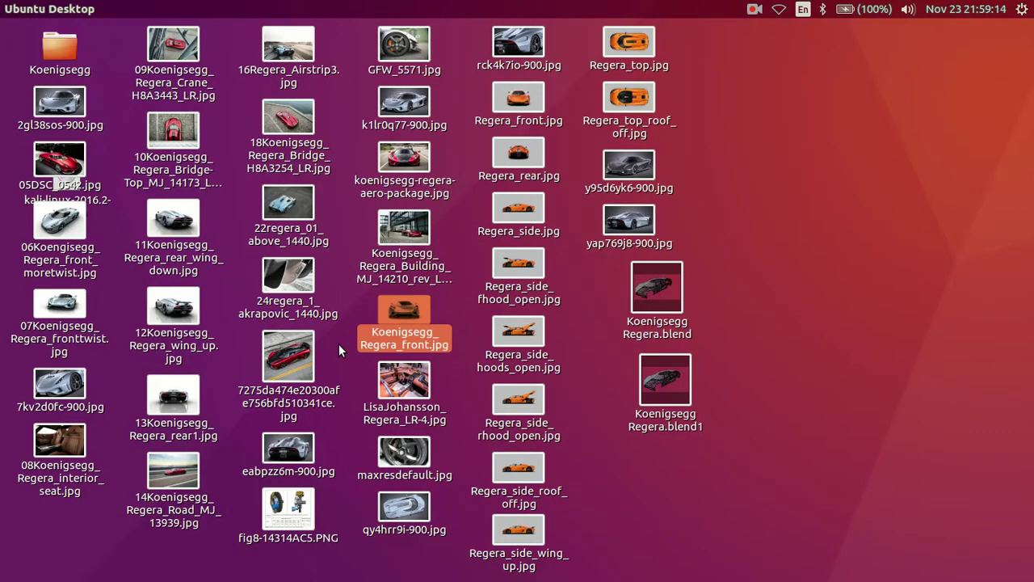
pyautogui.click(175, 228)
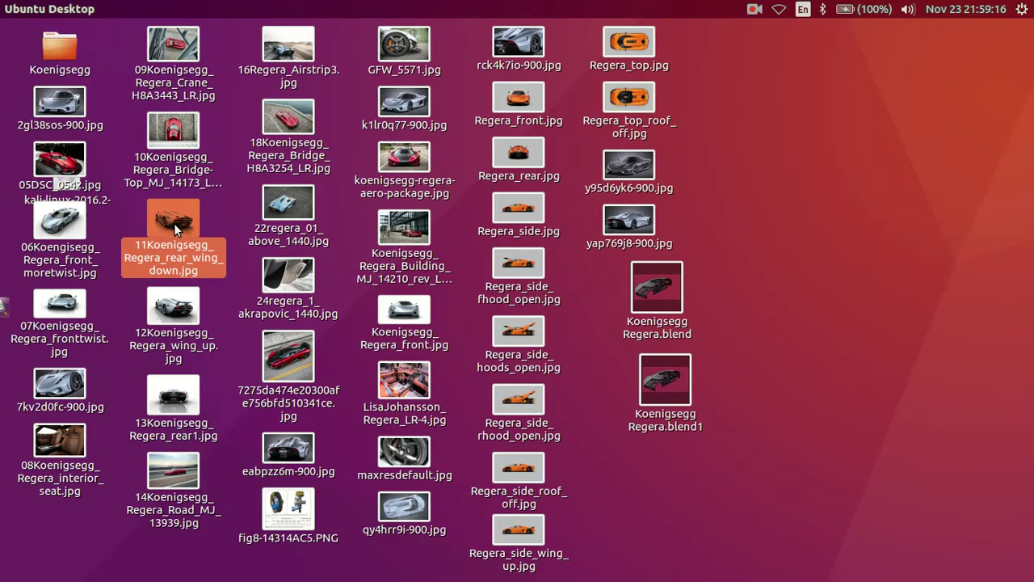
pyautogui.doubleClick(175, 228)
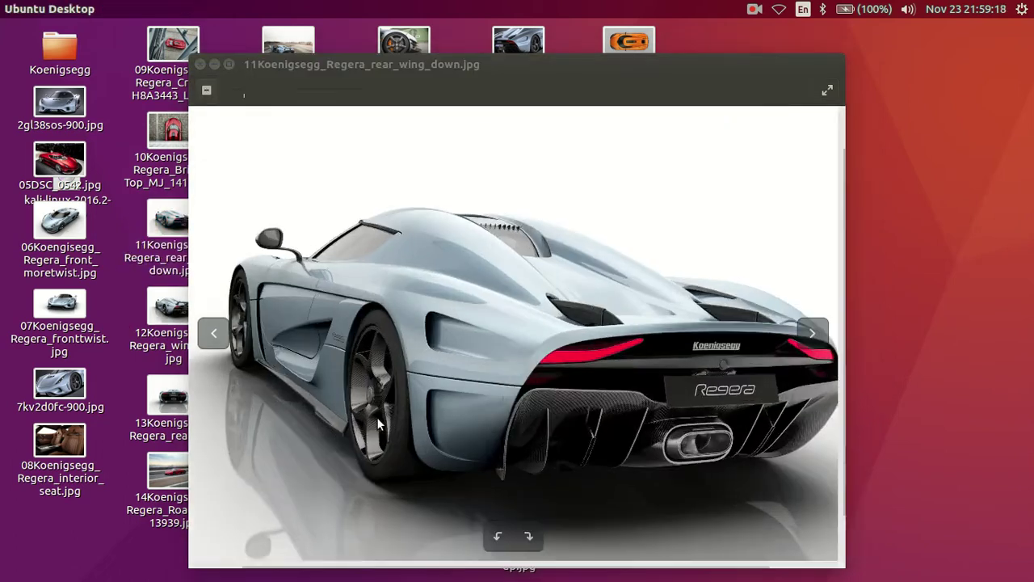
# Zoom in on the photo's oval exhaust, then bring Blender back to the front
pyautogui.scroll(2, 378, 424)
pyautogui.scroll(2, 396, 412)
pyautogui.scroll(2, 420, 388)
pyautogui.scroll(2, 485, 372)
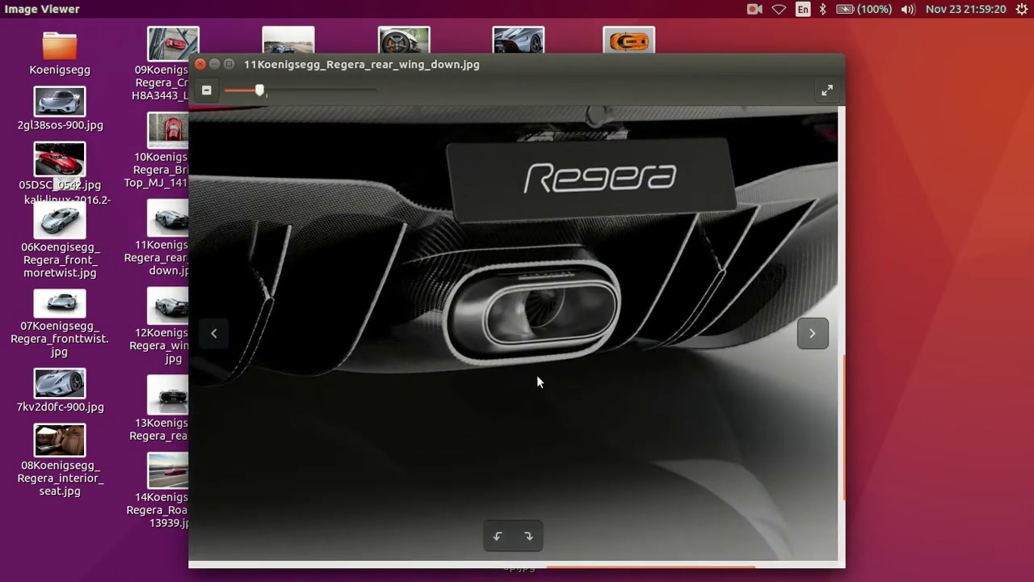
pyautogui.scroll(2, 538, 381)
pyautogui.scroll(2, 549, 384)
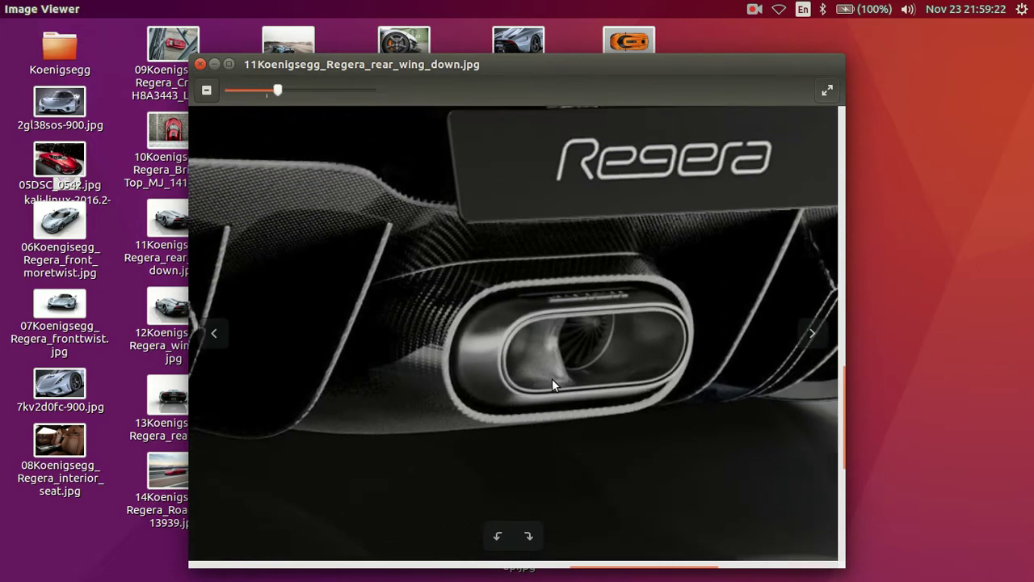
pyautogui.scroll(-2, 552, 381)
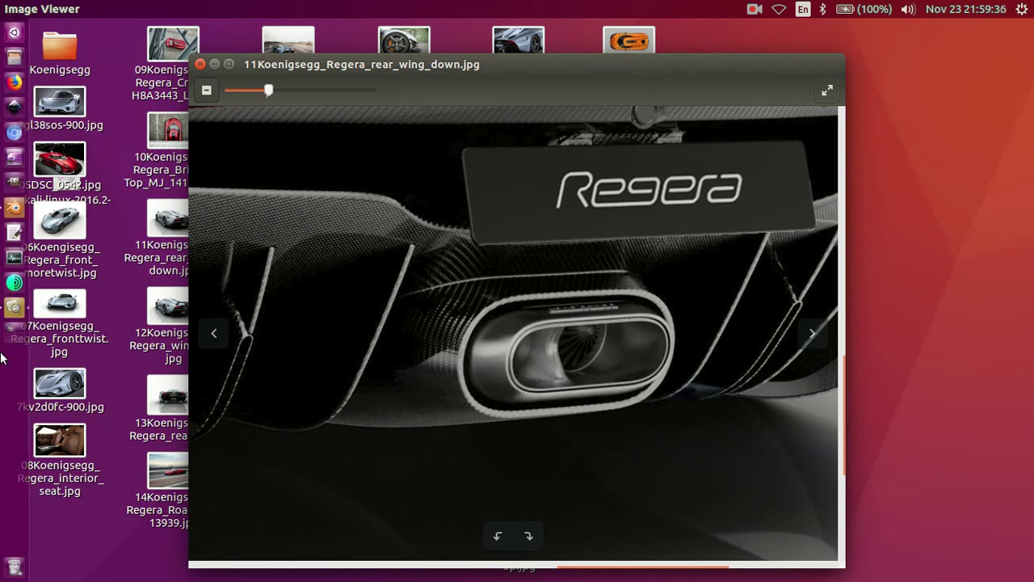
pyautogui.click(14, 207)
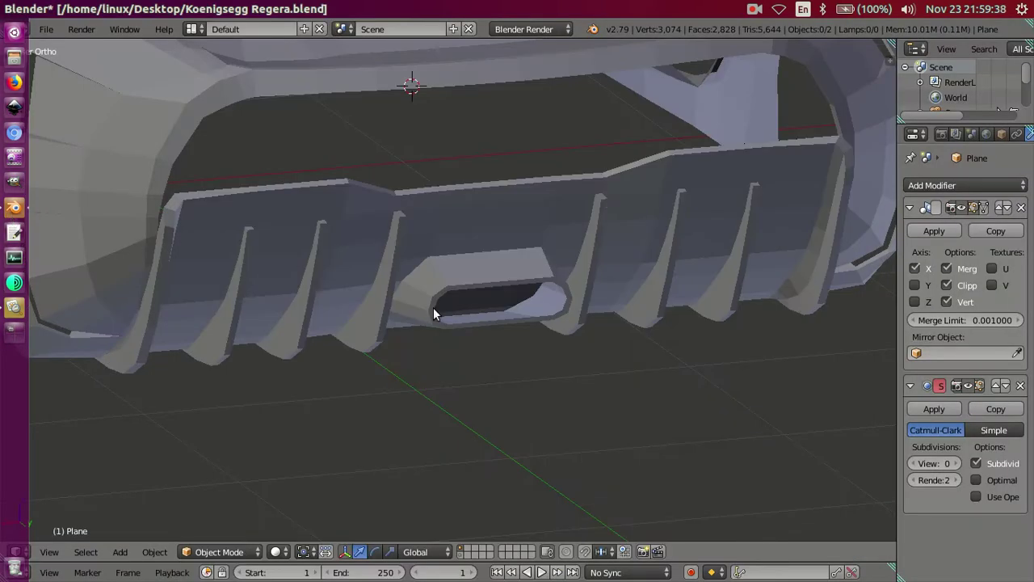
# Enter Edit Mode facing the diffuser and select the exhaust opening's rim loop
pyautogui.moveTo(532, 328); pyautogui.dragTo(482, 301, button='middle')
pyautogui.scroll(3, 468, 277)
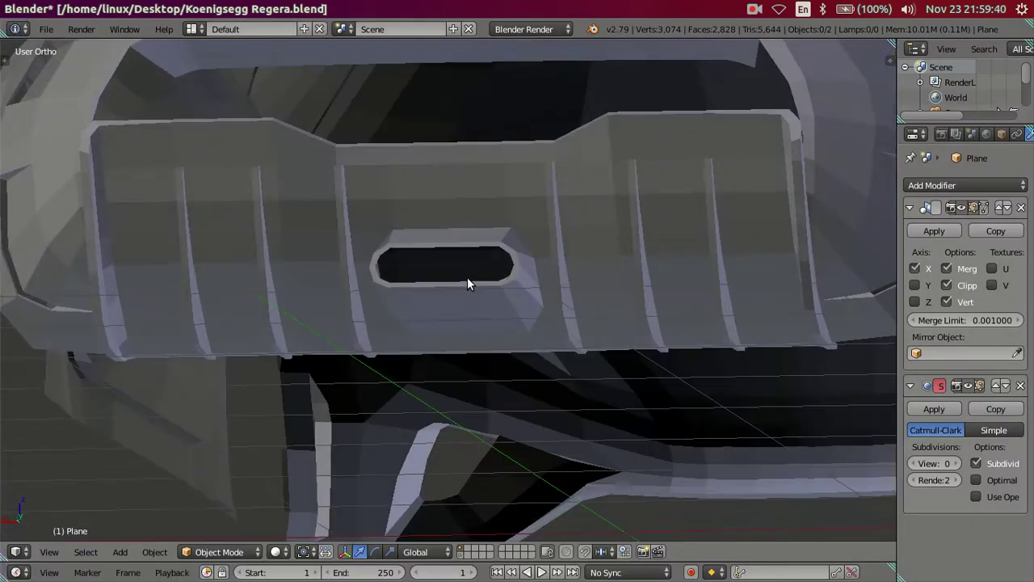
pyautogui.press('Tab')
pyautogui.scroll(2, 514, 298)
pyautogui.scroll(2, 514, 299)
pyautogui.keyDown('alt'); pyautogui.rightClick(409, 315); pyautogui.keyUp('alt')
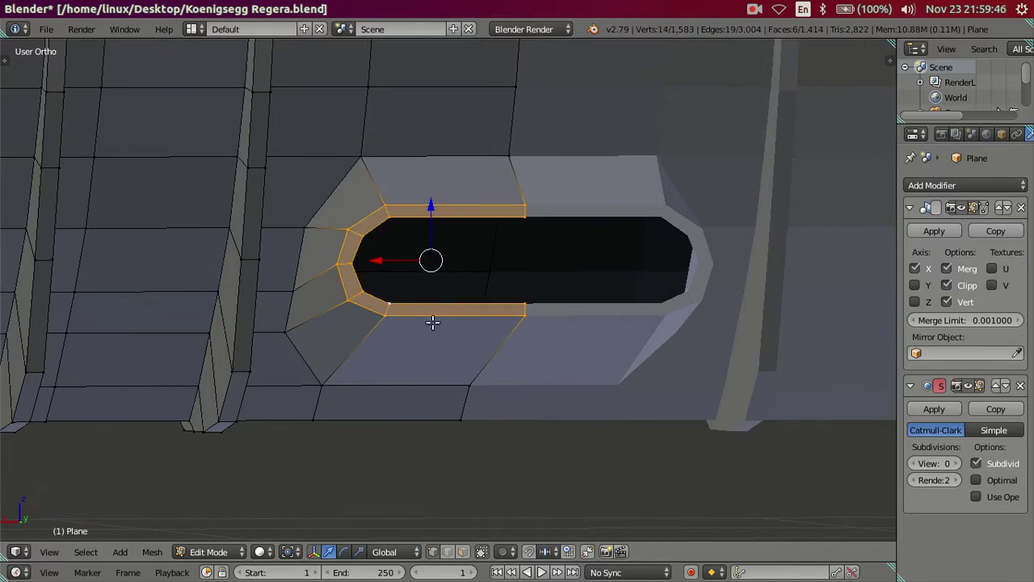
pyautogui.keyDown('alt'); pyautogui.rightClick(436, 316); pyautogui.keyUp('alt')
# Scale the rim loop taller along Z by about 1.23, then deselect all
pyautogui.press('s')
pyautogui.press('z')
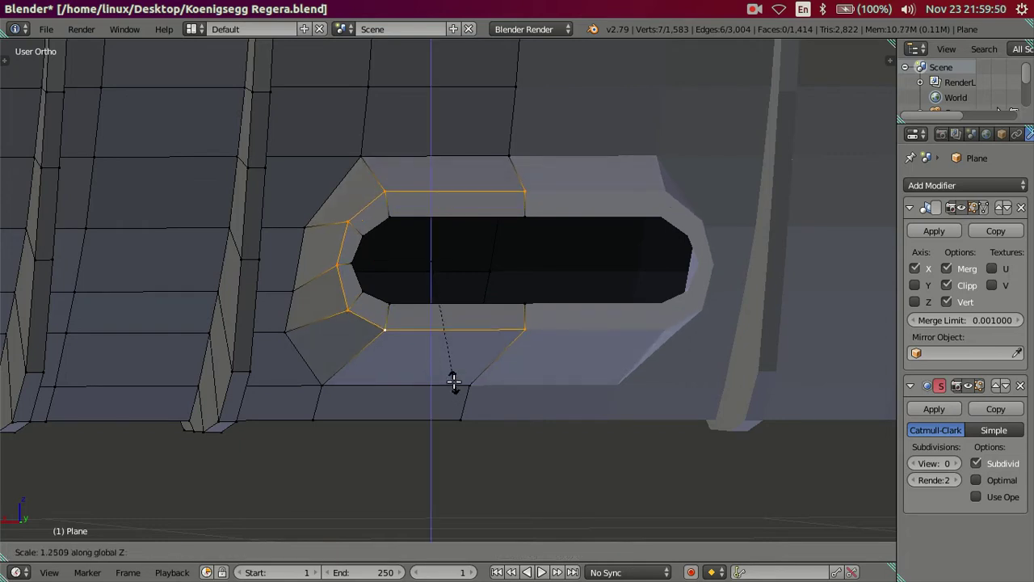
pyautogui.click(454, 383)
pyautogui.hotkey('ctrl', 'z')
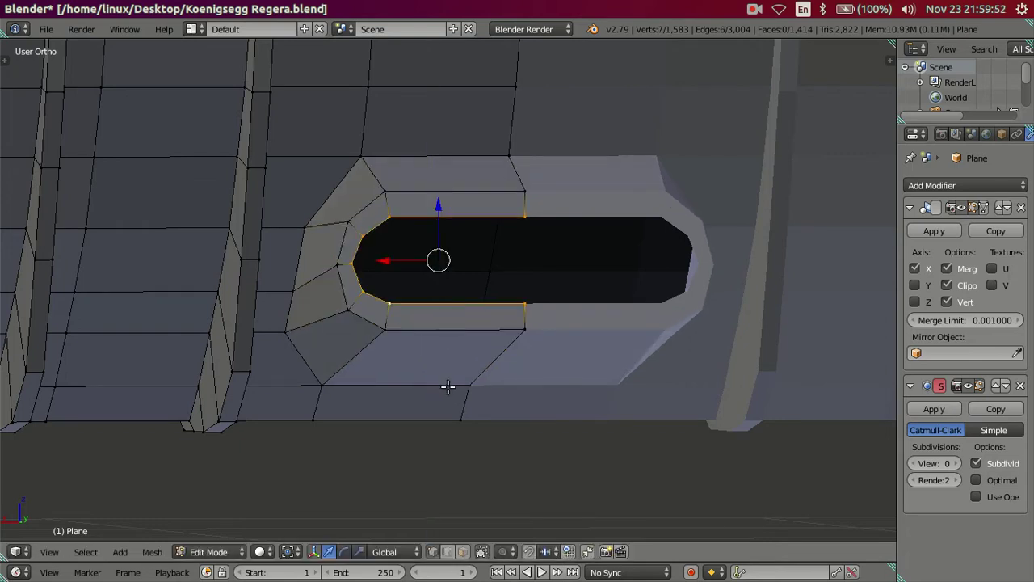
pyautogui.press('s')
pyautogui.press('z')
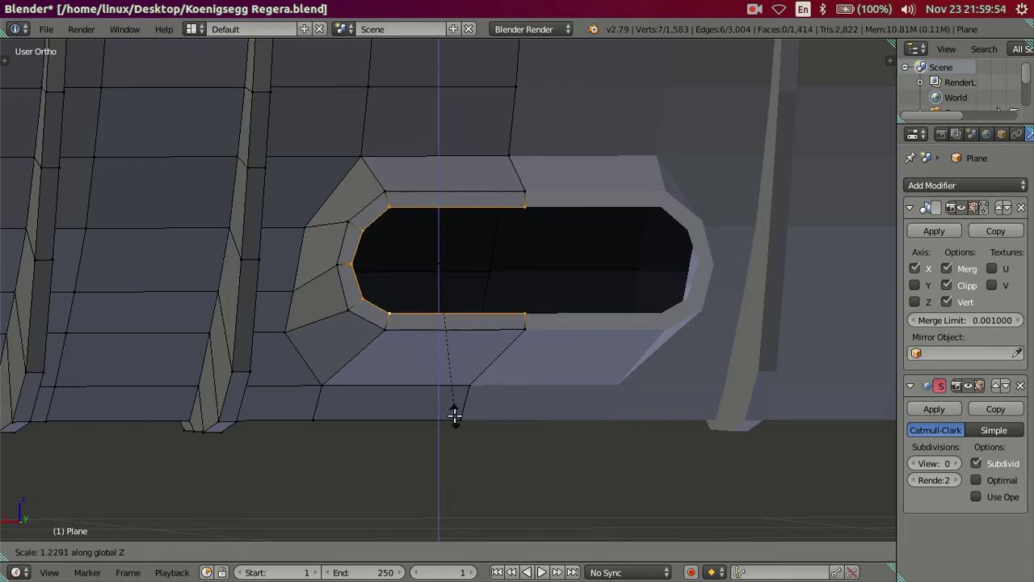
pyautogui.click(455, 415)
pyautogui.press('a')
pyautogui.moveTo(409, 363)
pyautogui.mouseDown(button='middle')
pyautogui.moveTo(517, 355)
pyautogui.moveTo(534, 416)
pyautogui.moveTo(549, 342)
pyautogui.moveTo(377, 348)
pyautogui.moveTo(469, 346)
pyautogui.moveTo(432, 339)
pyautogui.moveTo(372, 221)
pyautogui.mouseUp(button='middle')
# Nudge the exhaust slot's left tip slightly along X
pyautogui.scroll(2, 368, 217)
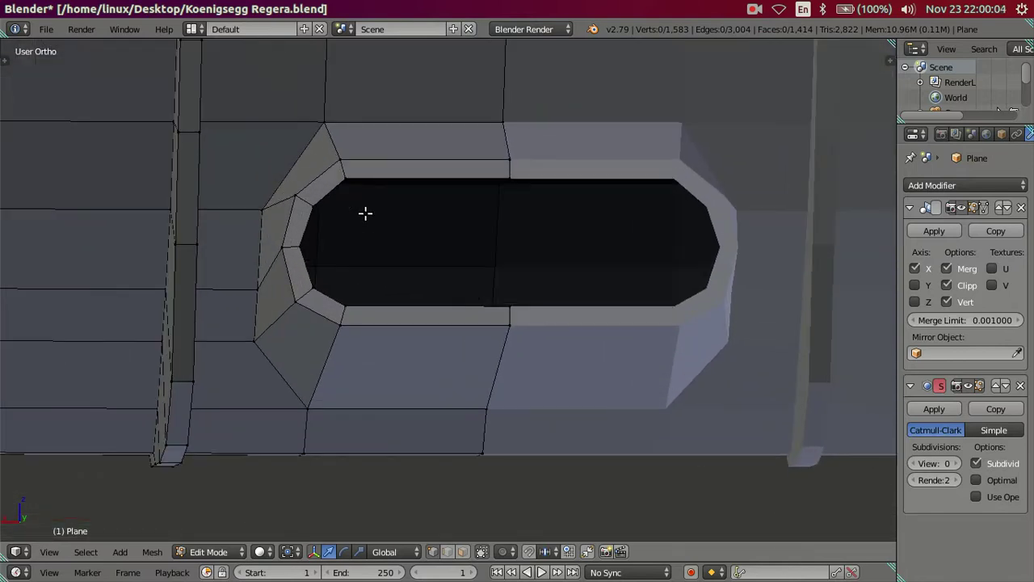
pyautogui.scroll(1, 303, 247)
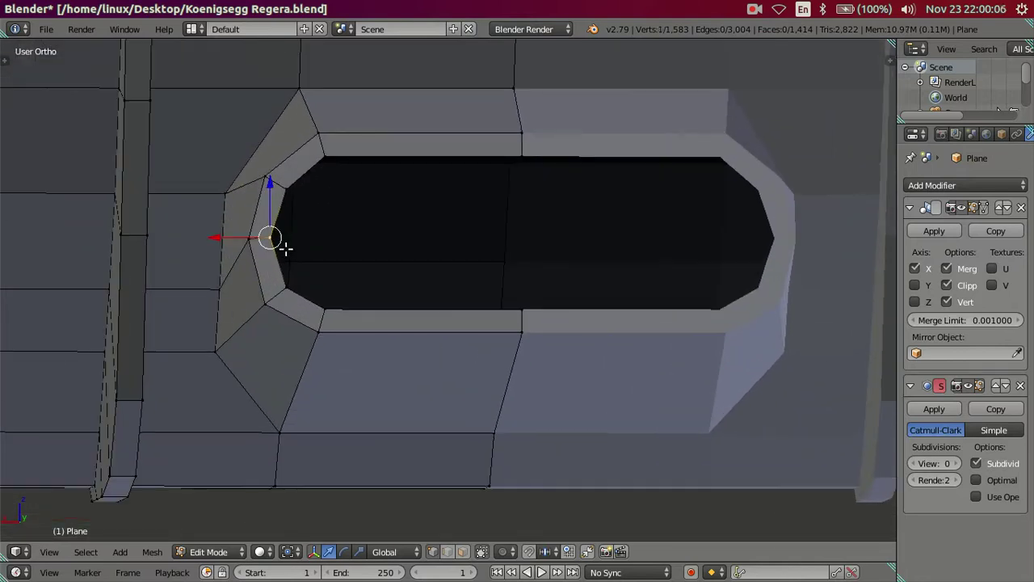
pyautogui.moveTo(236, 241); pyautogui.dragTo(237, 241)
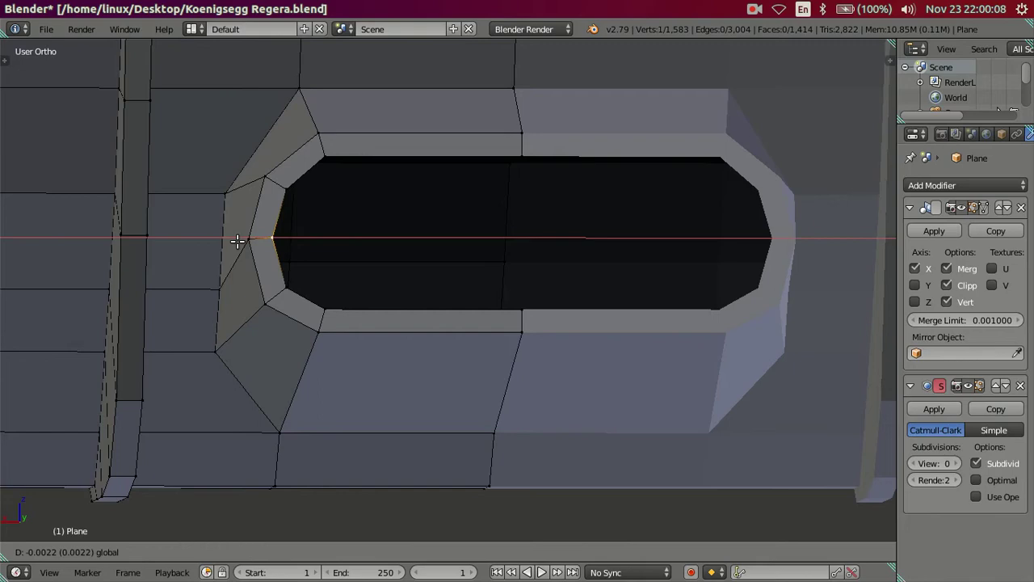
pyautogui.click(237, 241)
pyautogui.scroll(-2, 300, 234)
# Select the vent's rim loop and enlarge it vertically along Z in two passes
pyautogui.moveTo(427, 245)
pyautogui.mouseDown(button='middle')
pyautogui.moveTo(538, 282)
pyautogui.moveTo(596, 275)
pyautogui.moveTo(598, 296)
pyautogui.moveTo(462, 219)
pyautogui.mouseUp(button='middle')
pyautogui.scroll(2, 588, 284)
pyautogui.keyDown('alt'); pyautogui.rightClick(473, 202); pyautogui.keyUp('alt')
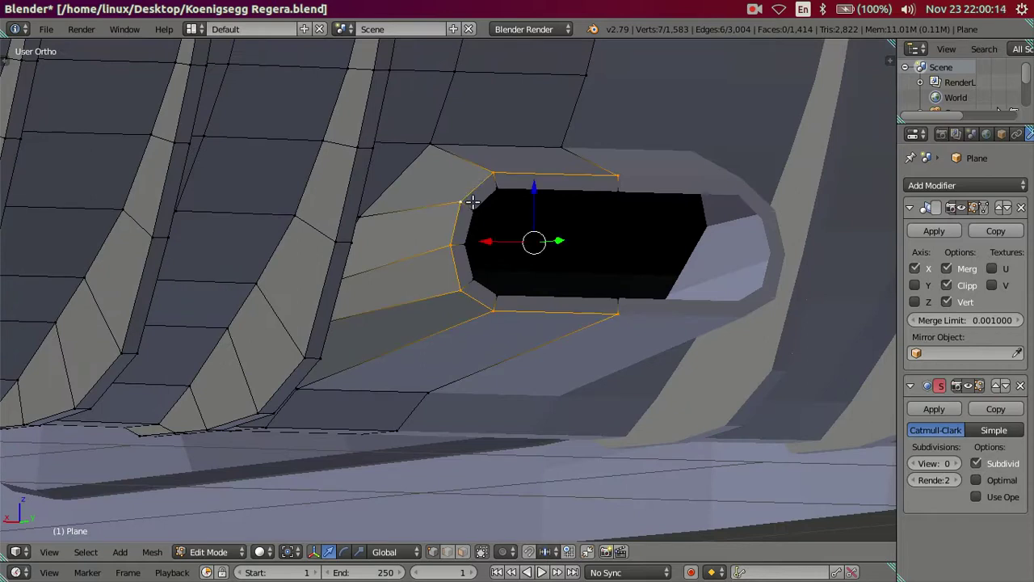
pyautogui.press('s')
pyautogui.press('z')
pyautogui.click(577, 404)
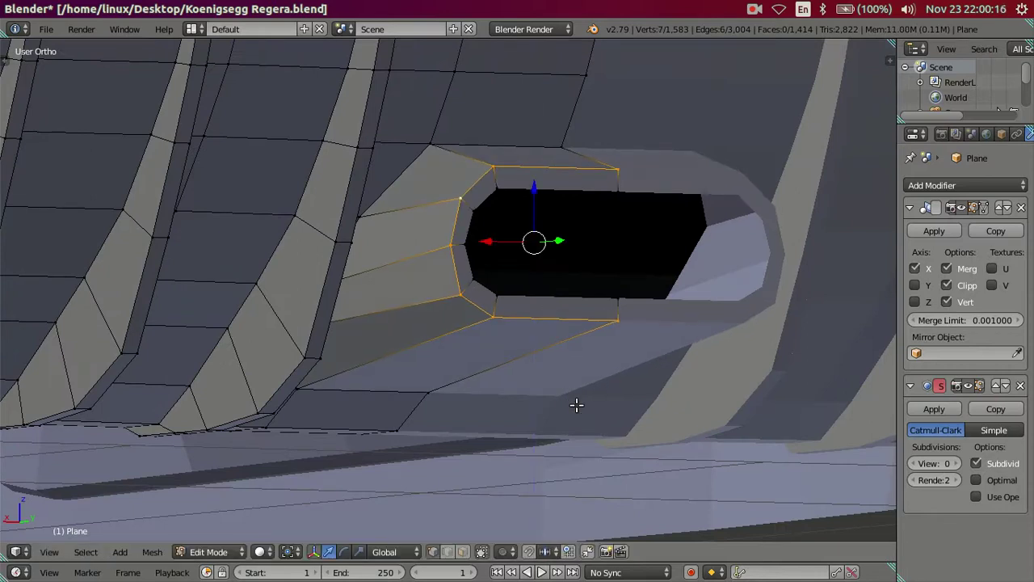
pyautogui.scroll(-3, 576, 405)
pyautogui.moveTo(551, 391)
pyautogui.mouseDown(button='middle')
pyautogui.moveTo(558, 386)
pyautogui.moveTo(535, 386)
pyautogui.mouseUp(button='middle')
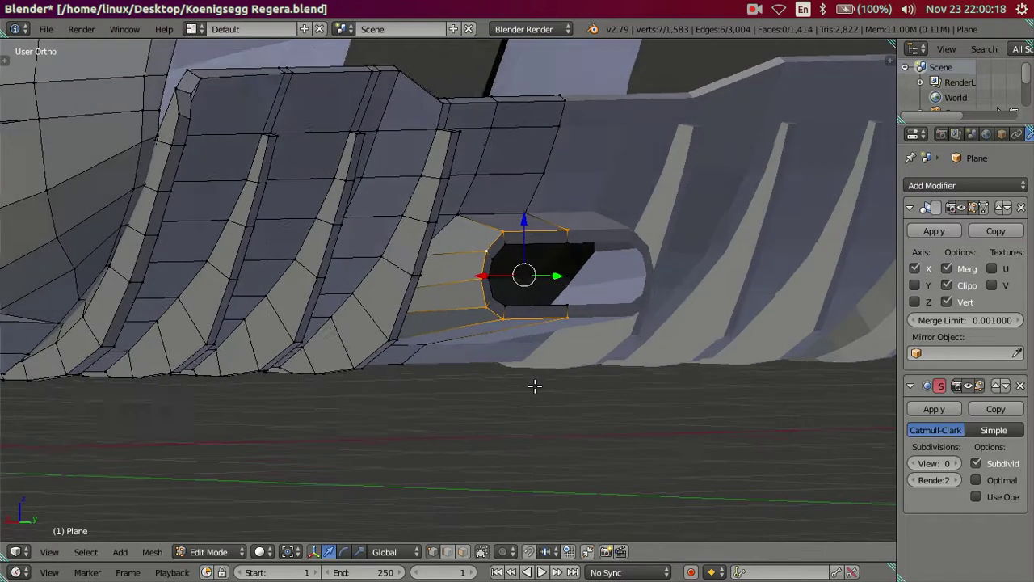
pyautogui.scroll(3, 455, 288)
pyautogui.scroll(2, 501, 226)
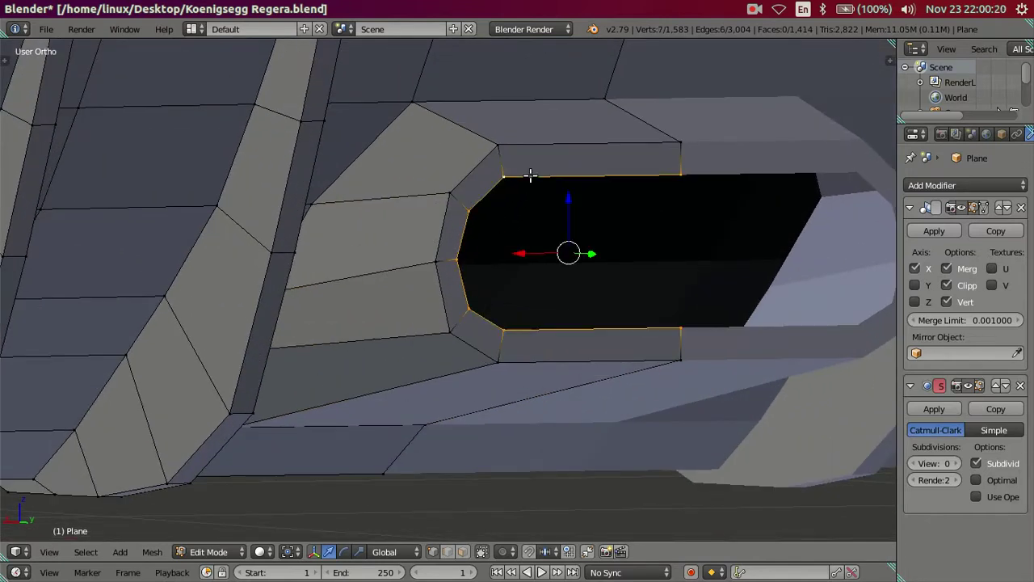
pyautogui.press('s')
pyautogui.press('z')
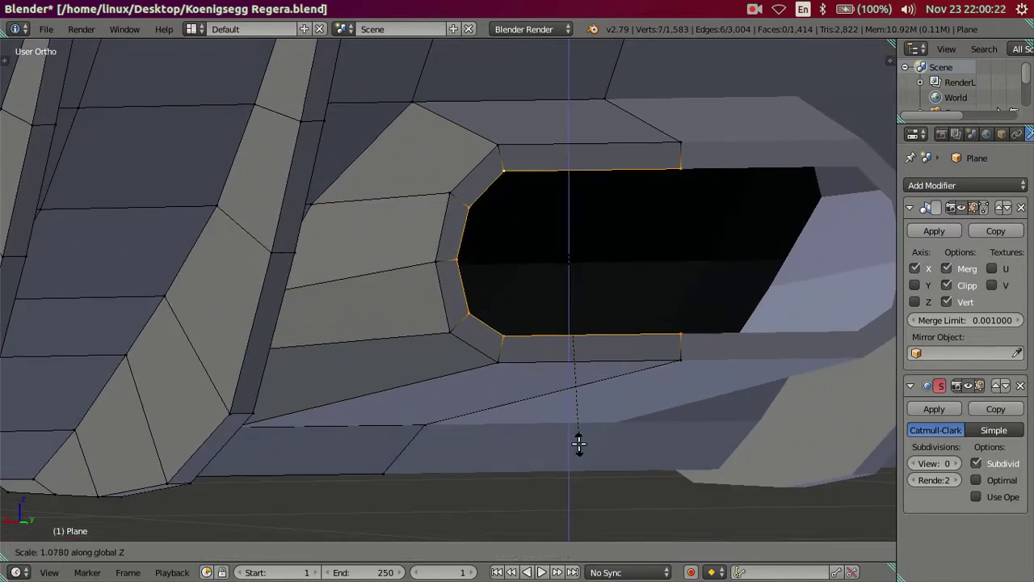
pyautogui.click(579, 443)
pyautogui.press('a')
# Select the vent loop and extrude it inward to recess the opening
pyautogui.moveTo(579, 443)
pyautogui.mouseDown(button='middle')
pyautogui.moveTo(582, 405)
pyautogui.moveTo(521, 400)
pyautogui.moveTo(541, 407)
pyautogui.mouseUp(button='middle')
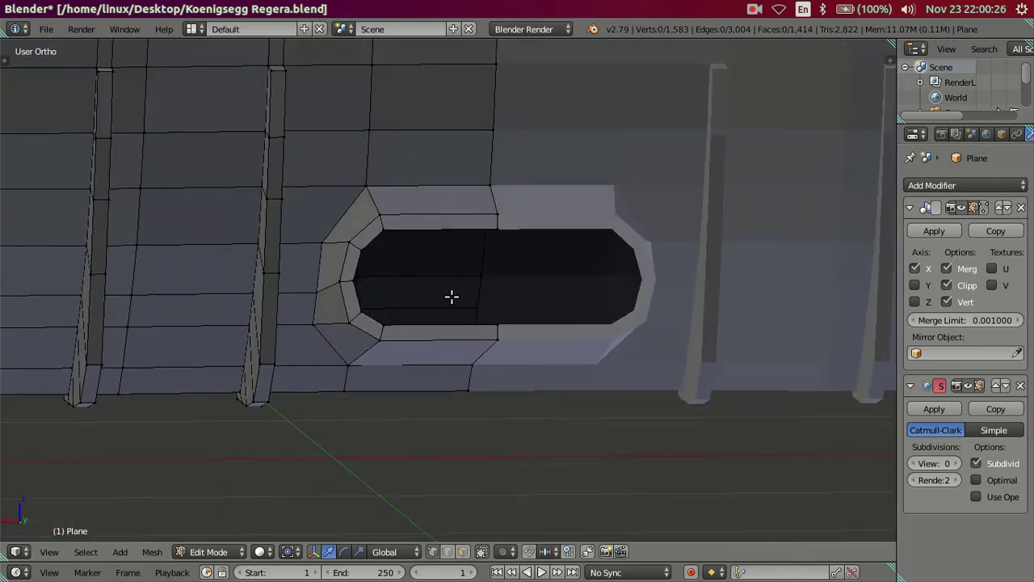
pyautogui.scroll(1, 447, 291)
pyautogui.moveTo(440, 285)
pyautogui.mouseDown(button='middle')
pyautogui.moveTo(541, 307)
pyautogui.moveTo(529, 349)
pyautogui.mouseUp(button='middle')
pyautogui.keyDown('alt'); pyautogui.click(564, 400); pyautogui.keyUp('alt')
pyautogui.scroll(-3, 566, 387)
pyautogui.moveTo(566, 383); pyautogui.dragTo(532, 366, button='middle')
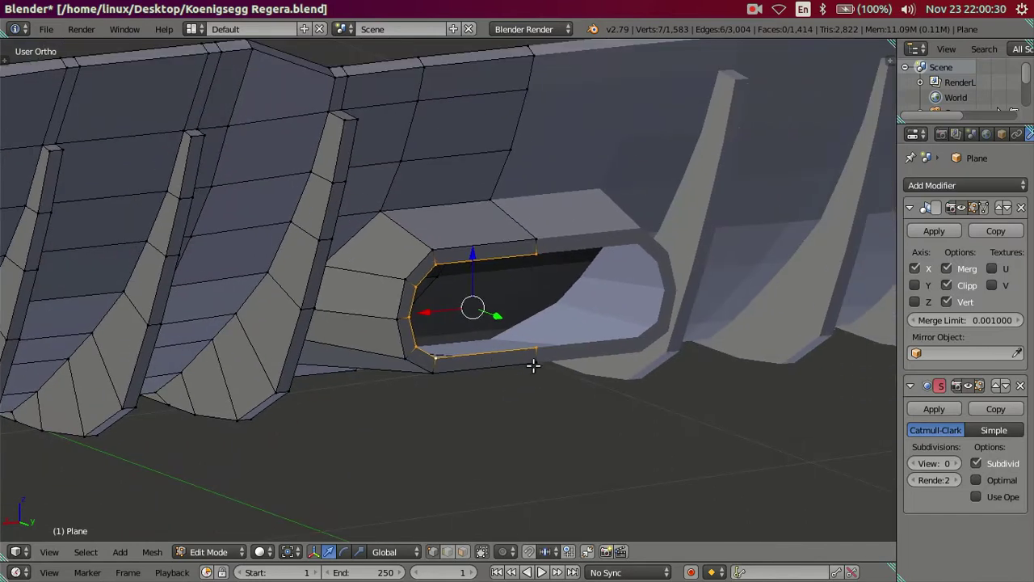
pyautogui.press('e')
pyautogui.rightClick(554, 369)
pyautogui.moveTo(470, 328)
pyautogui.mouseDown(button='middle')
pyautogui.moveTo(463, 300)
pyautogui.moveTo(488, 355)
pyautogui.moveTo(538, 390)
pyautogui.moveTo(497, 413)
pyautogui.moveTo(500, 404)
pyautogui.mouseUp(button='middle')
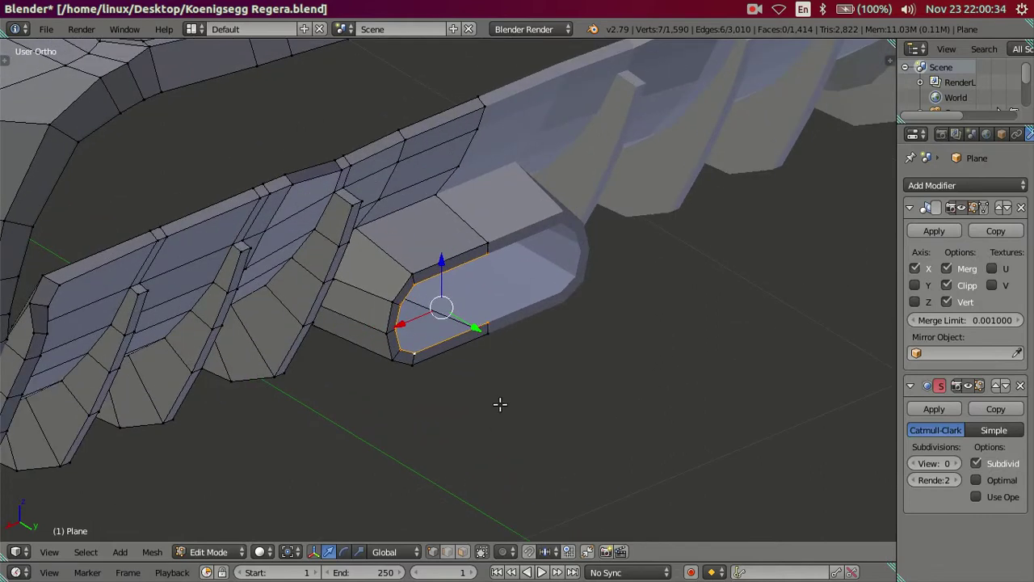
pyautogui.press('g')
pyautogui.rightClick(531, 369)
pyautogui.press('e')
pyautogui.click(504, 343)
# Flatten the new inner loop along Z and shift it slightly sideways
pyautogui.moveTo(531, 374); pyautogui.dragTo(458, 332, button='middle')
pyautogui.press('s')
pyautogui.press('z')
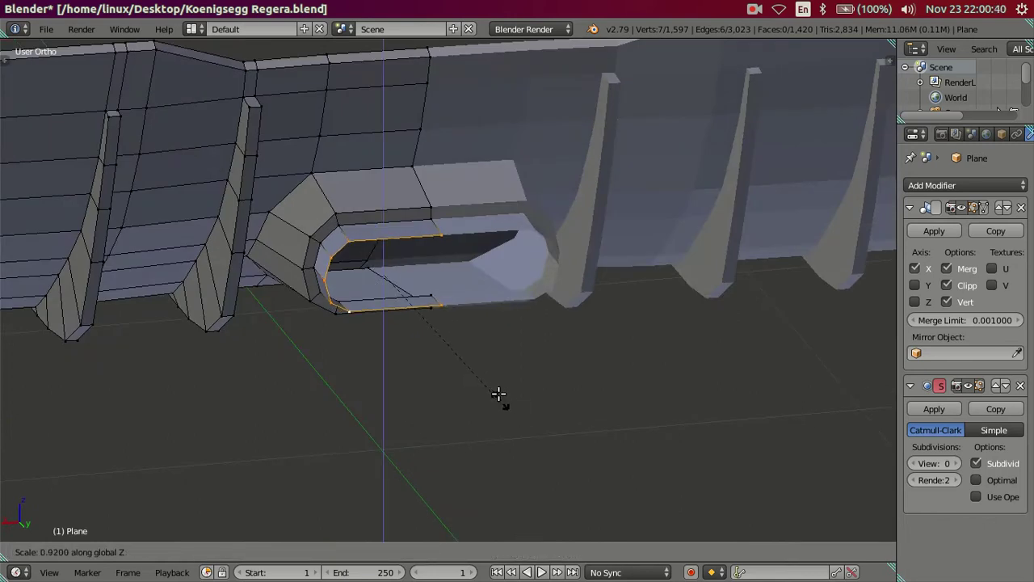
pyautogui.click(461, 363)
pyautogui.press('g')
pyautogui.click(379, 316)
pyautogui.press('ctrl+KP_1')
# Widen the vent's inner edge loop sideways along X
pyautogui.scroll(2, 375, 290)
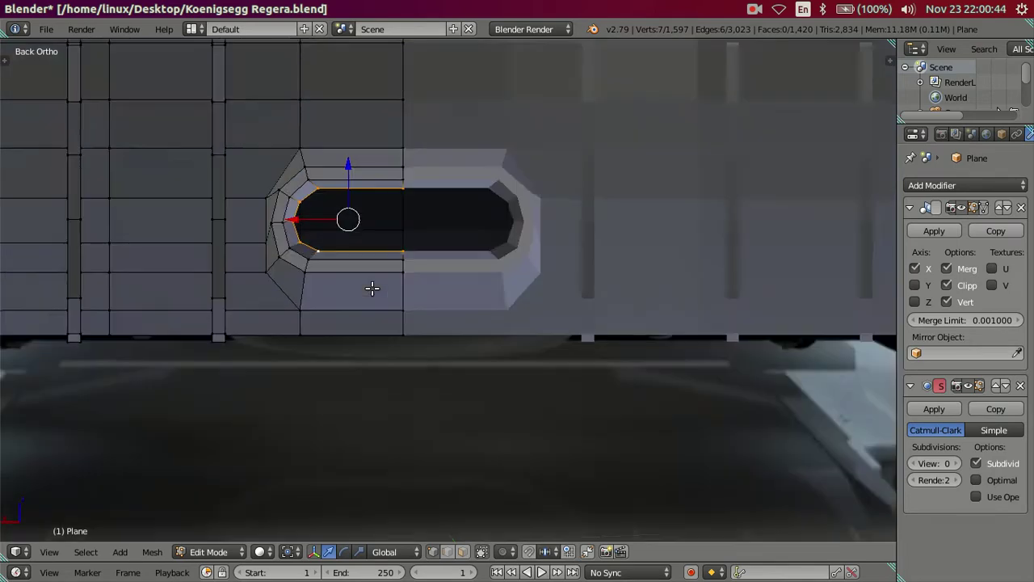
pyautogui.scroll(3, 311, 248)
pyautogui.scroll(-2, 476, 364)
pyautogui.keyDown('shift'); pyautogui.moveTo(476, 364); pyautogui.dragTo(513, 386, button='middle'); pyautogui.keyUp('shift')
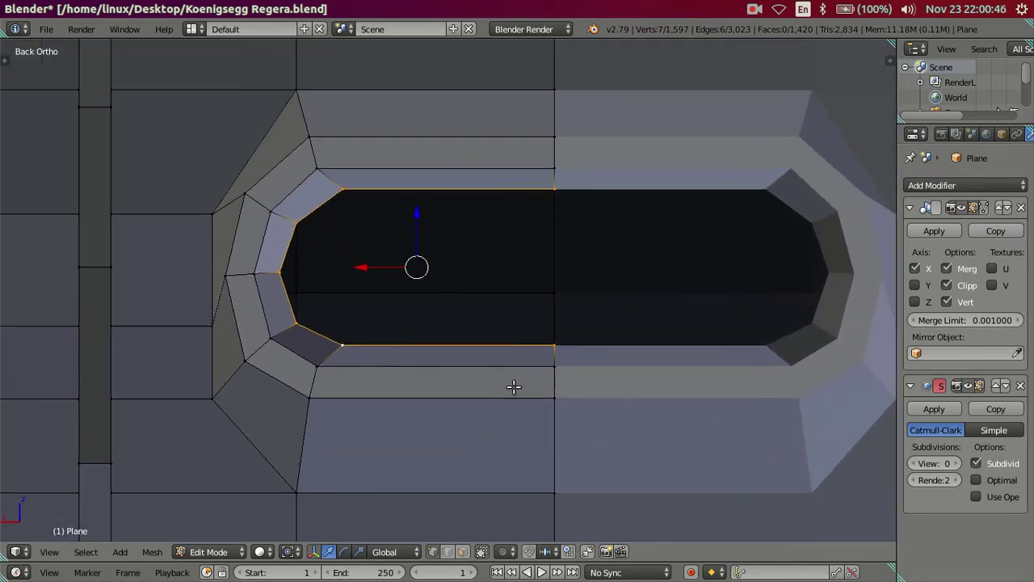
pyautogui.press('g')
pyautogui.press('x')
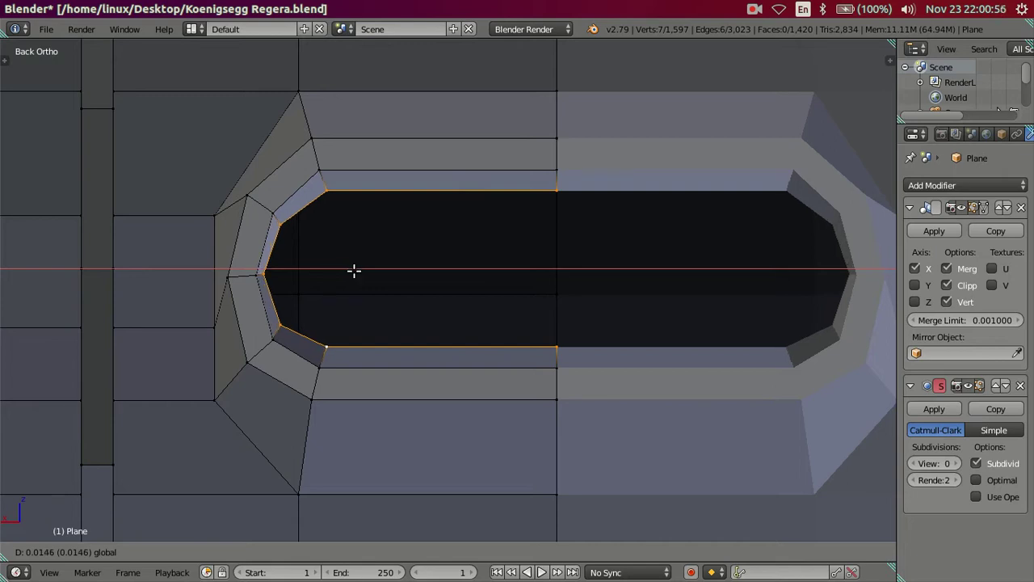
pyautogui.click(354, 271)
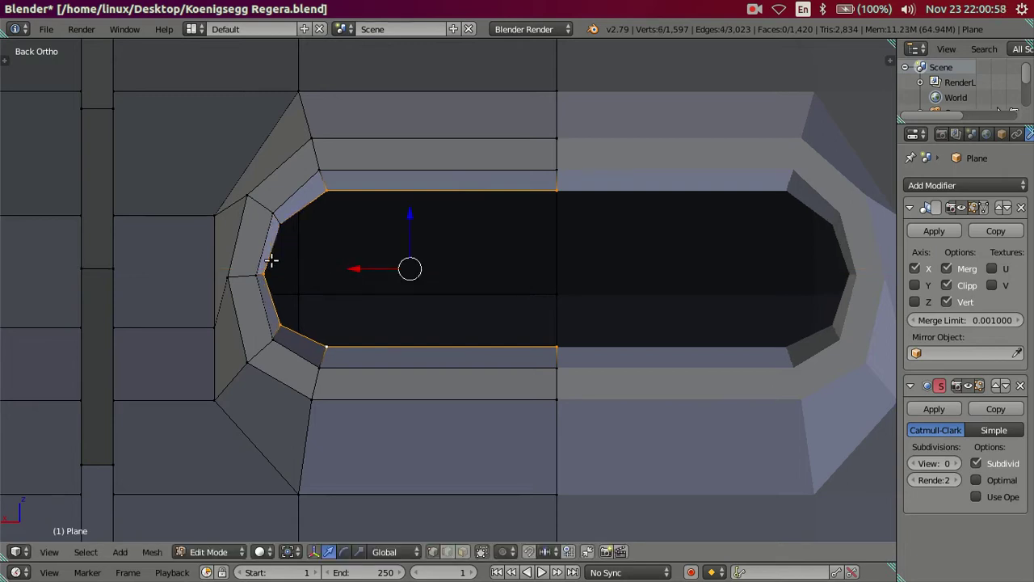
# Reshape the loop's rounded left end by moving its left vertices along X
pyautogui.keyDown('shift'); pyautogui.rightClick(326, 191); pyautogui.keyUp('shift')
pyautogui.keyDown('shift'); pyautogui.rightClick(329, 343); pyautogui.keyUp('shift')
pyautogui.press('g')
pyautogui.press('x')
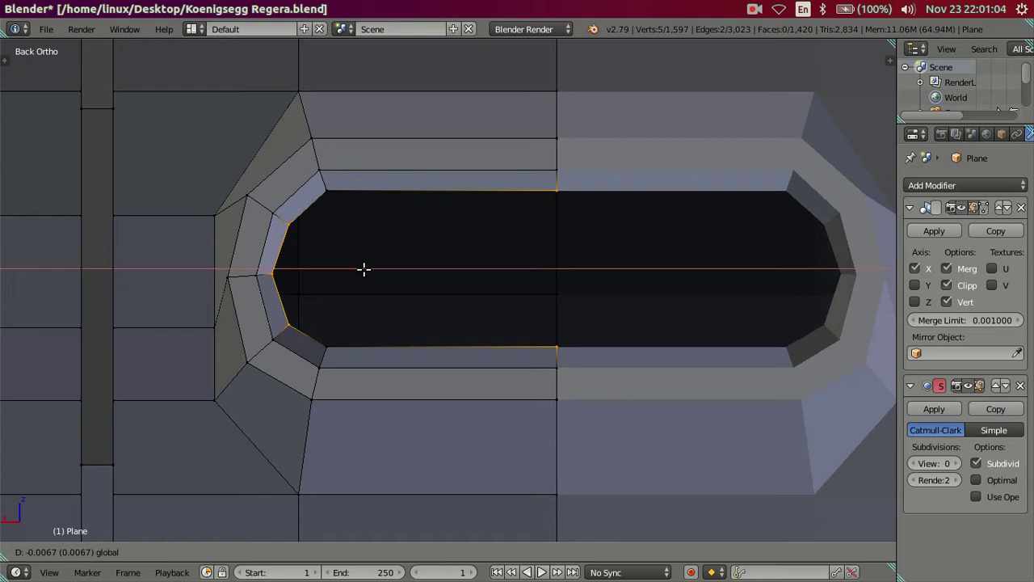
pyautogui.click(337, 268)
pyautogui.rightClick(315, 268)
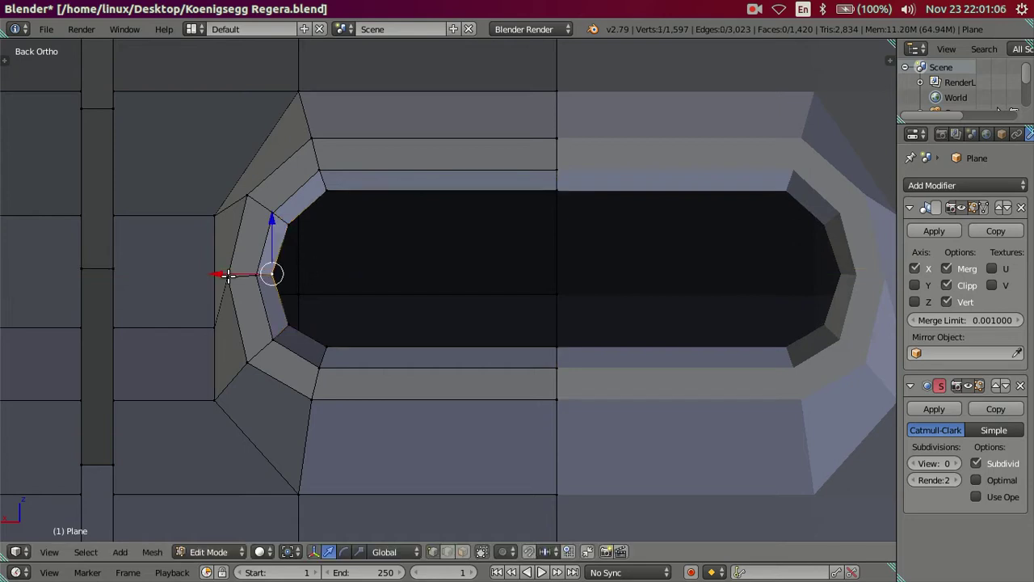
pyautogui.press('g')
pyautogui.press('x')
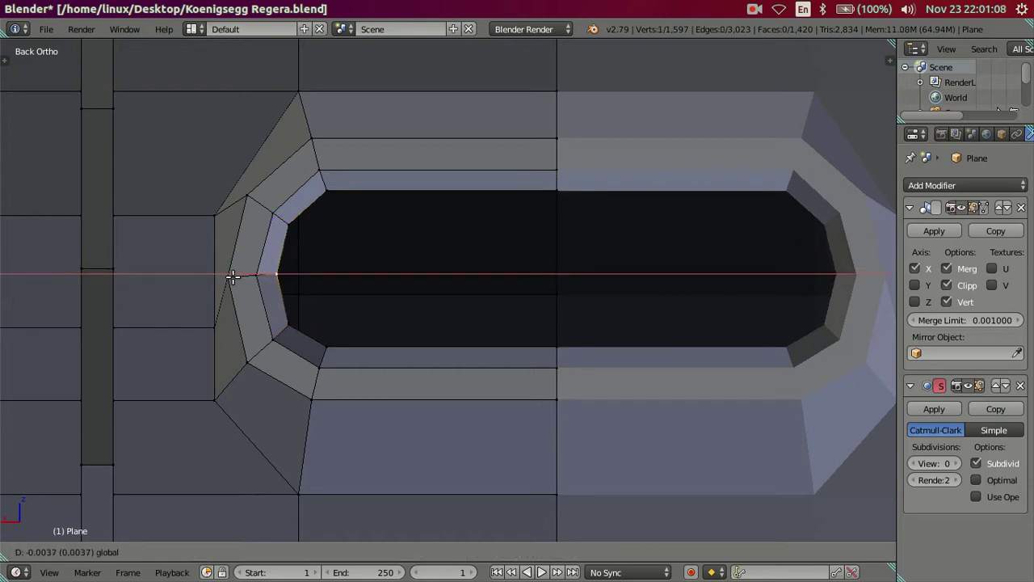
pyautogui.click(234, 276)
# Select the inner hole's edge loop and move it along X
pyautogui.keyDown('alt'); pyautogui.rightClick(450, 343); pyautogui.keyUp('alt')
pyautogui.scroll(-2, 450, 340)
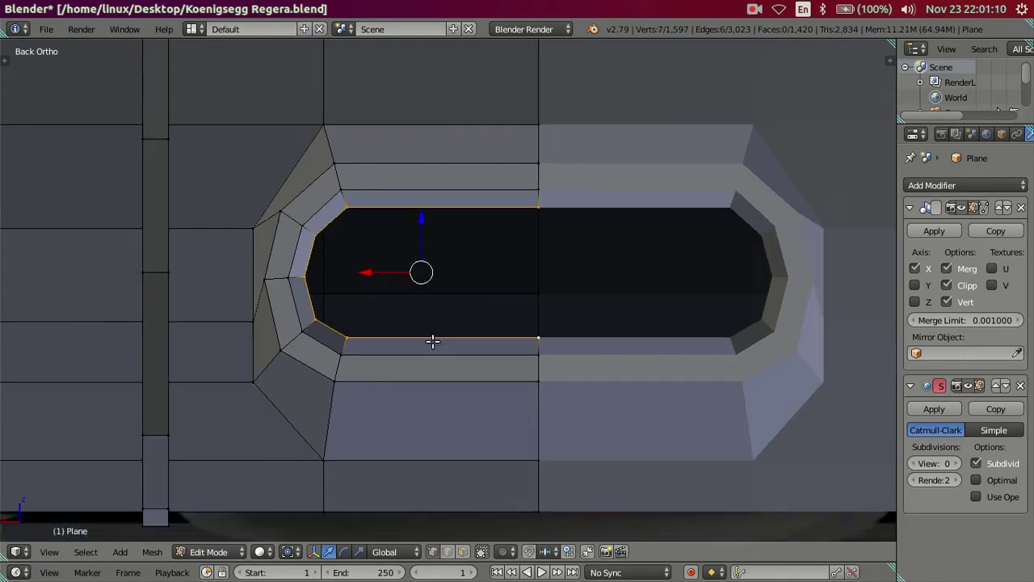
pyautogui.scroll(-2, 432, 342)
pyautogui.scroll(2, 381, 312)
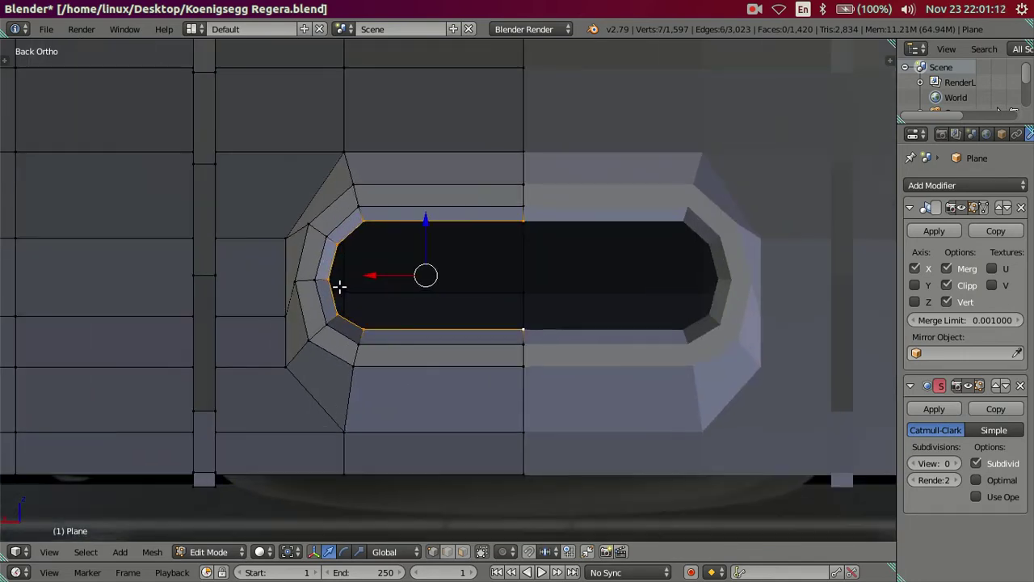
pyautogui.press('g')
pyautogui.press('x')
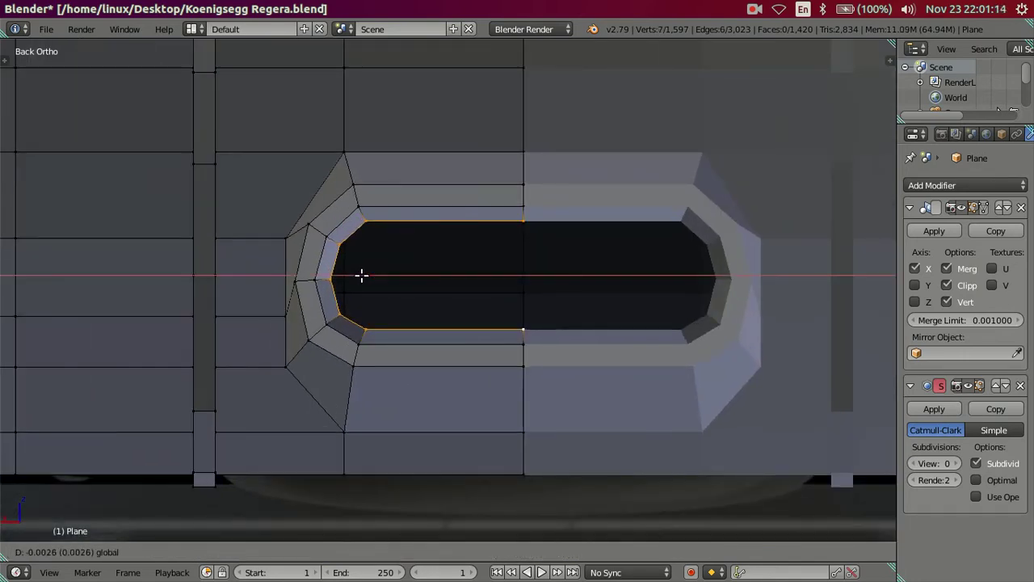
pyautogui.click(376, 300)
pyautogui.moveTo(377, 300)
pyautogui.mouseDown(button='middle')
pyautogui.moveTo(460, 437)
pyautogui.moveTo(466, 406)
pyautogui.moveTo(469, 419)
pyautogui.moveTo(527, 389)
pyautogui.moveTo(518, 339)
pyautogui.moveTo(482, 363)
pyautogui.moveTo(469, 330)
pyautogui.moveTo(441, 341)
pyautogui.moveTo(478, 436)
pyautogui.moveTo(582, 343)
pyautogui.mouseUp(button='middle')
pyautogui.scroll(2, 466, 406)
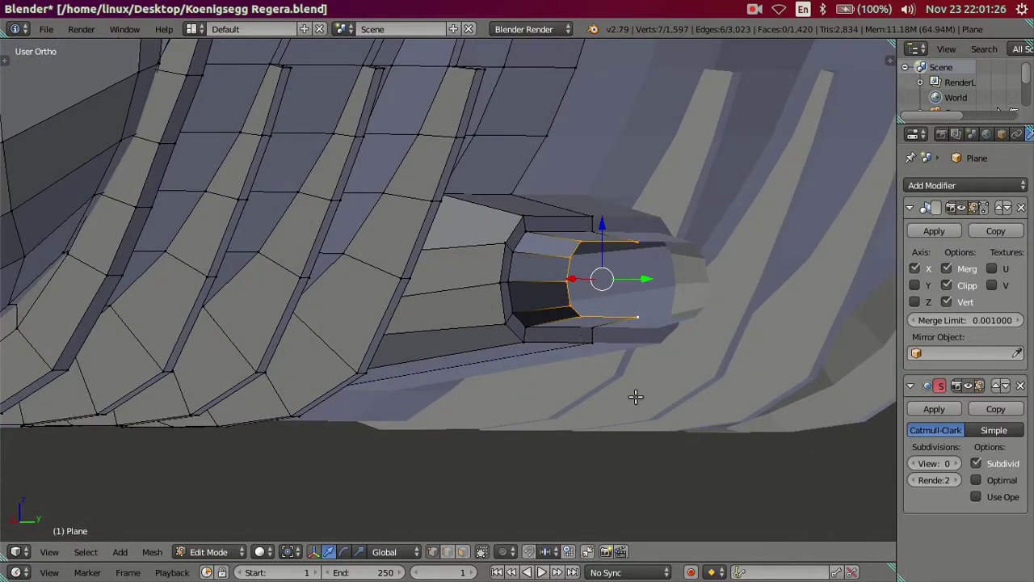
# Scale the hole's edge loop down slightly along Z to flatten it
pyautogui.press('s')
pyautogui.press('z')
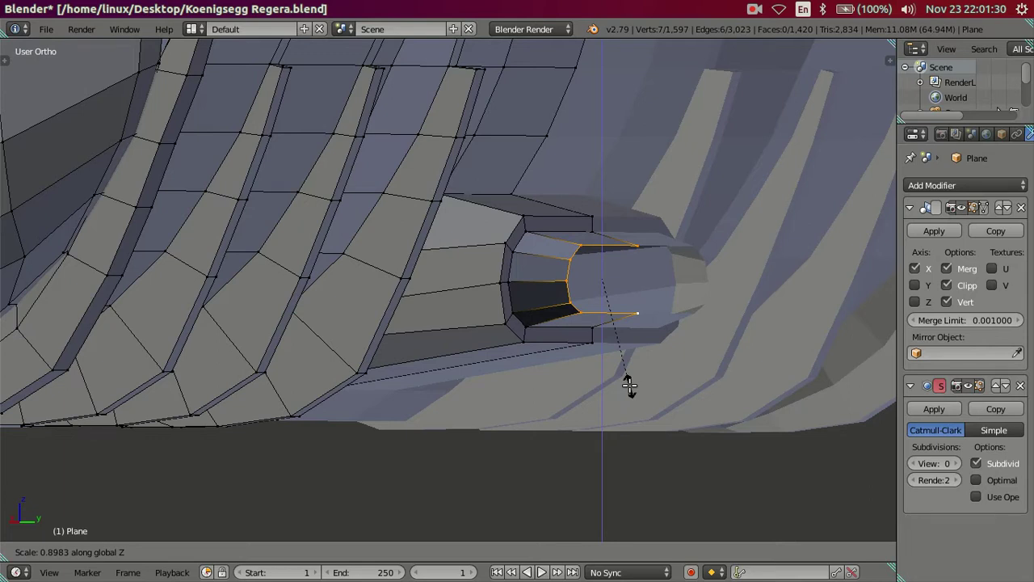
pyautogui.click(625, 382)
# Compare against the Regera rear reference photo, then close it and view the exhaust hole
pyautogui.click(17, 306)
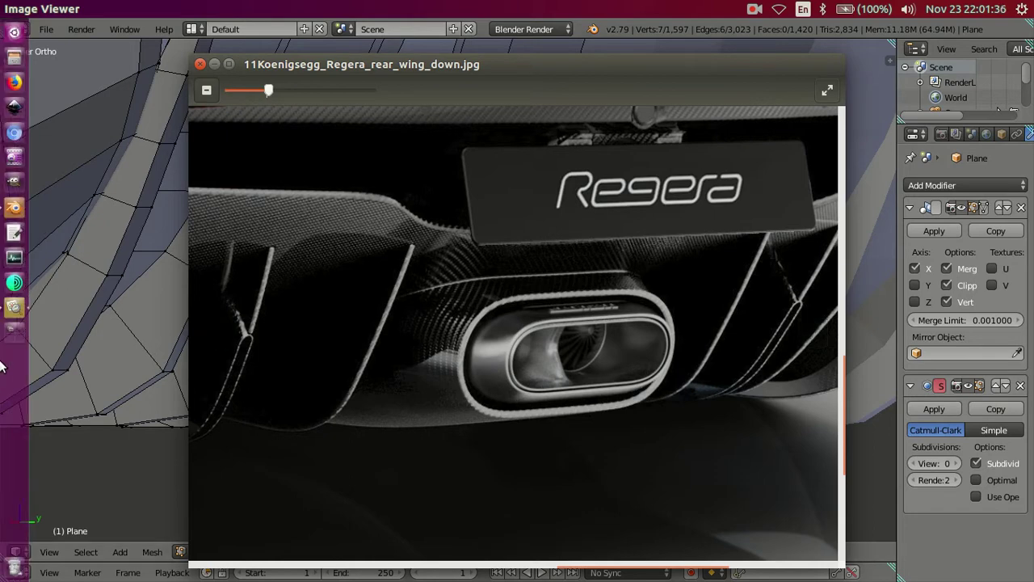
pyautogui.click(14, 234)
pyautogui.moveTo(727, 496)
pyautogui.mouseDown(button='middle')
pyautogui.moveTo(681, 490)
pyautogui.moveTo(474, 383)
pyautogui.moveTo(510, 431)
pyautogui.moveTo(531, 334)
pyautogui.moveTo(574, 346)
pyautogui.mouseUp(button='middle')
pyautogui.scroll(3, 621, 482)
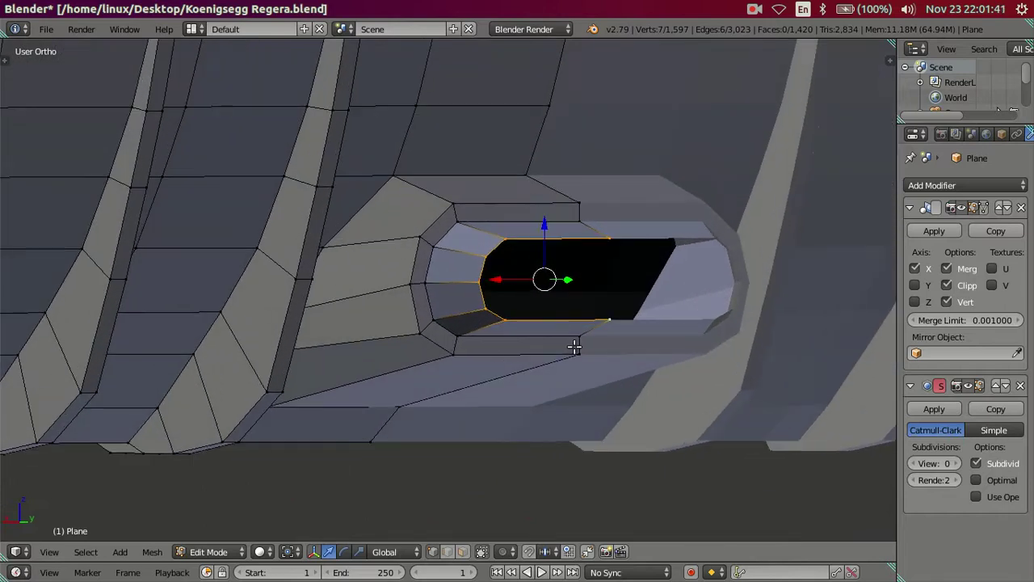
# Scale the hole loop taller along Z and shift it slightly along X
pyautogui.press('s')
pyautogui.press('z')
pyautogui.click(580, 412)
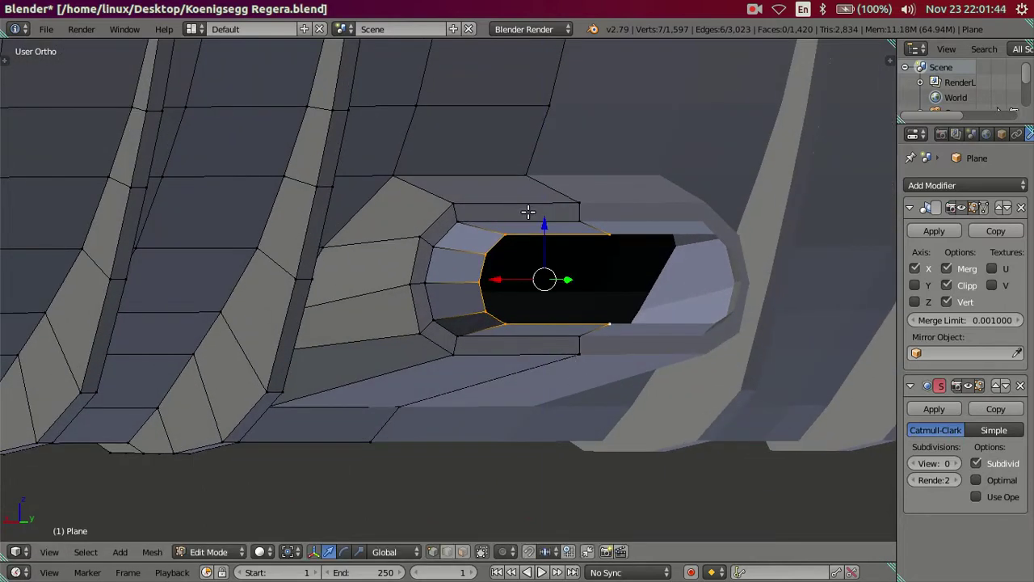
pyautogui.moveTo(579, 291)
pyautogui.mouseDown(button='middle')
pyautogui.moveTo(645, 293)
pyautogui.moveTo(661, 274)
pyautogui.moveTo(599, 292)
pyautogui.moveTo(549, 235)
pyautogui.moveTo(547, 386)
pyautogui.moveTo(512, 342)
pyautogui.moveTo(436, 375)
pyautogui.mouseUp(button='middle')
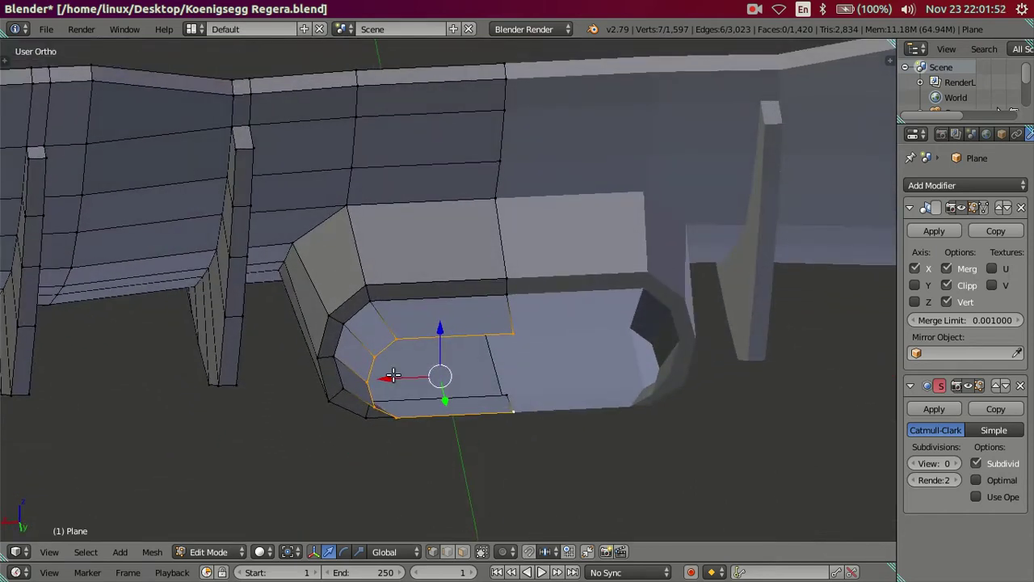
pyautogui.moveTo(392, 375); pyautogui.dragTo(397, 376)
pyautogui.click(396, 377)
pyautogui.moveTo(397, 376)
pyautogui.mouseDown(button='middle')
pyautogui.moveTo(461, 393)
pyautogui.moveTo(490, 348)
pyautogui.mouseUp(button='middle')
pyautogui.scroll(1, 519, 385)
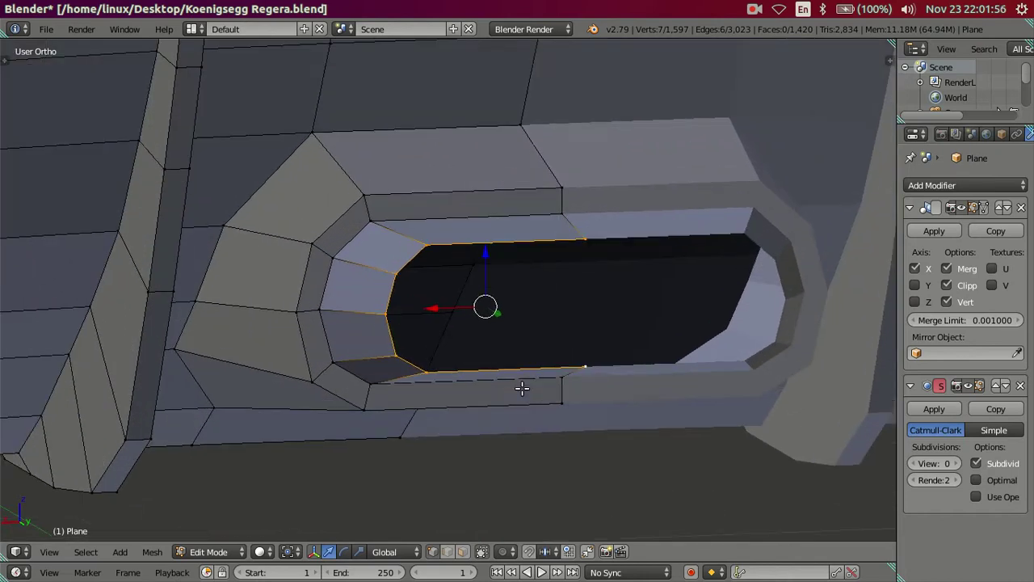
# Extrude a new loop in place and scale it thinner along Z
pyautogui.press('e')
pyautogui.press('z')
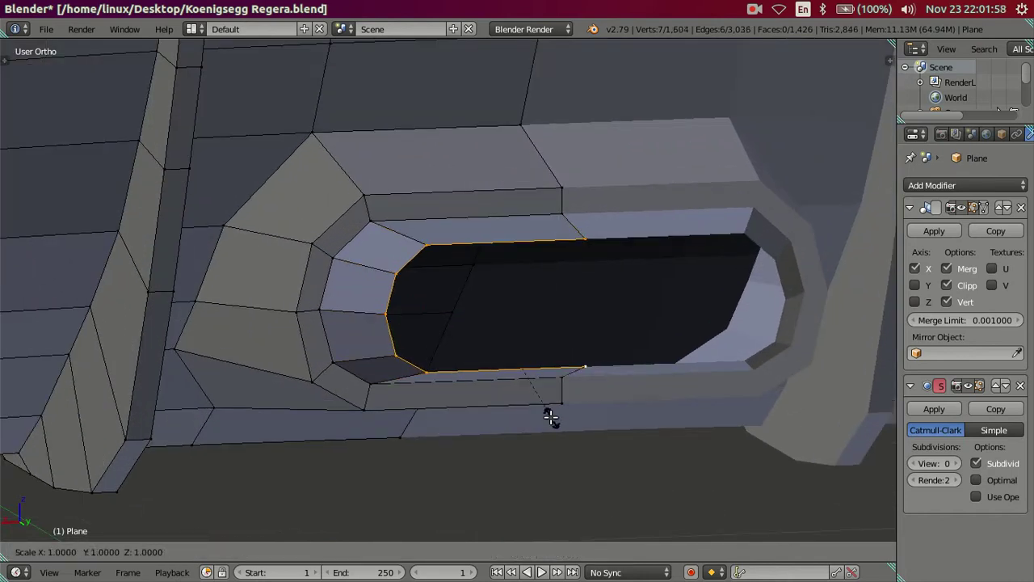
pyautogui.rightClick(550, 416)
pyautogui.press('s')
pyautogui.press('z')
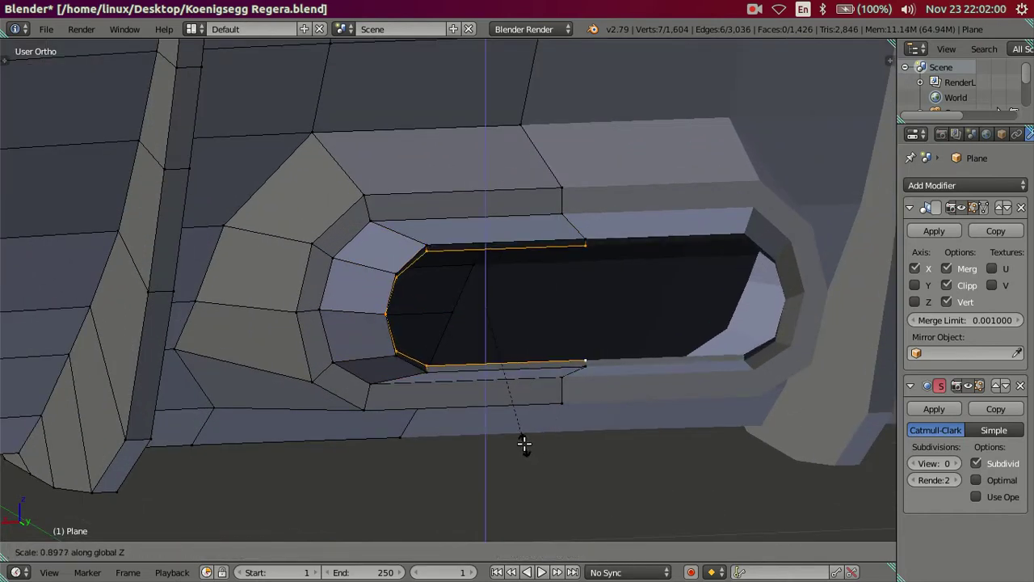
pyautogui.click(524, 444)
pyautogui.moveTo(500, 400); pyautogui.dragTo(335, 282, button='middle')
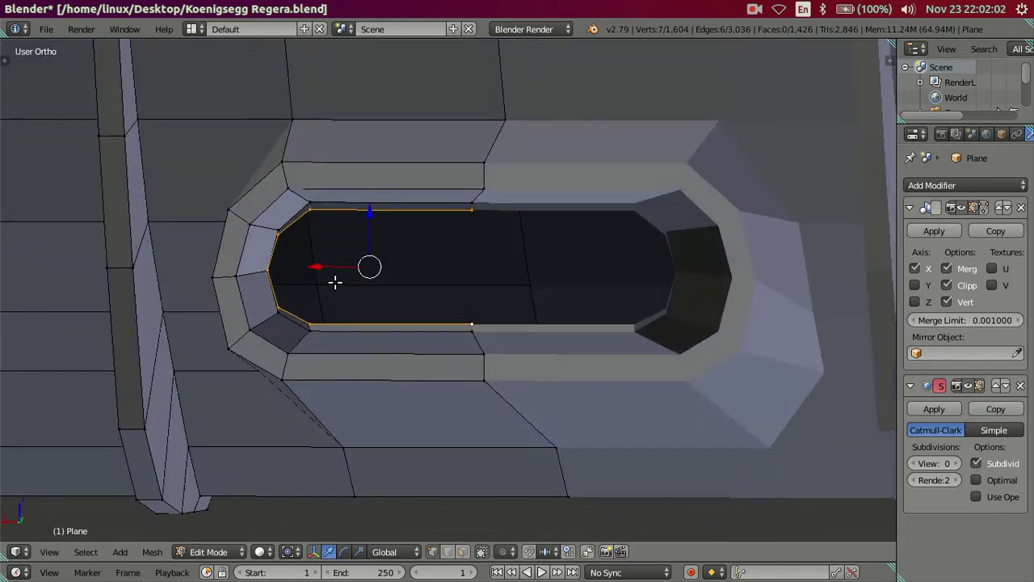
pyautogui.press('ctrl+KP_1')
pyautogui.scroll(2, 290, 222)
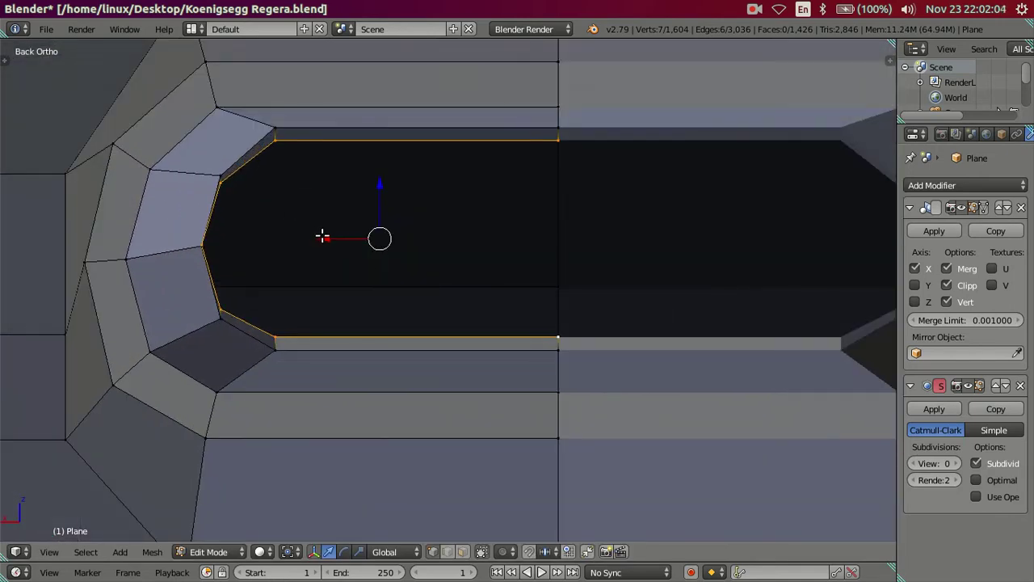
# In back view, shift the loop along X and nudge the left-end vertices sideways
pyautogui.press('g')
pyautogui.press('x')
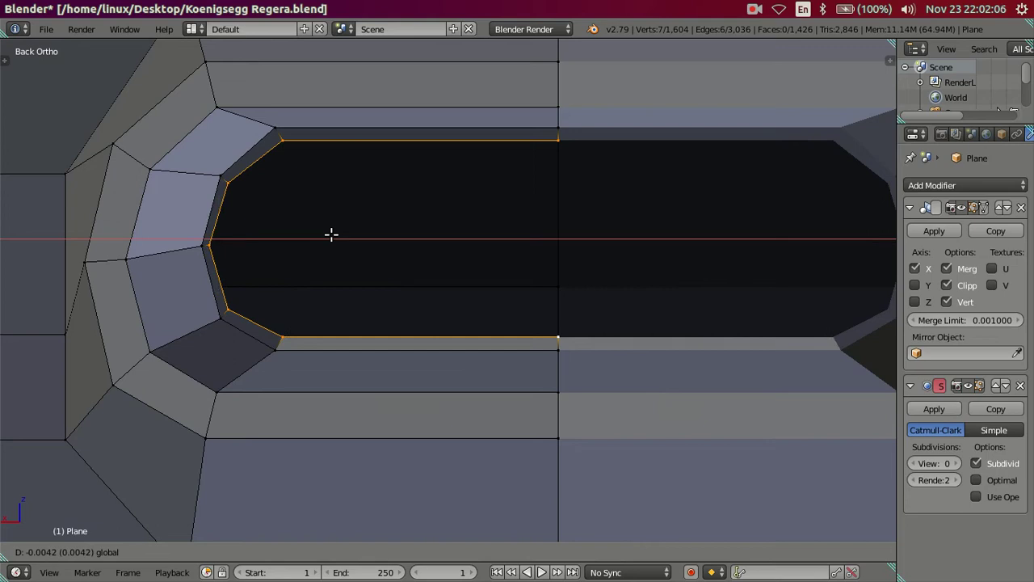
pyautogui.click(332, 235)
pyautogui.keyDown('shift'); pyautogui.rightClick(285, 149); pyautogui.keyUp('shift')
pyautogui.keyDown('shift'); pyautogui.rightClick(289, 338); pyautogui.keyUp('shift')
pyautogui.moveTo(327, 239); pyautogui.dragTo(330, 237)
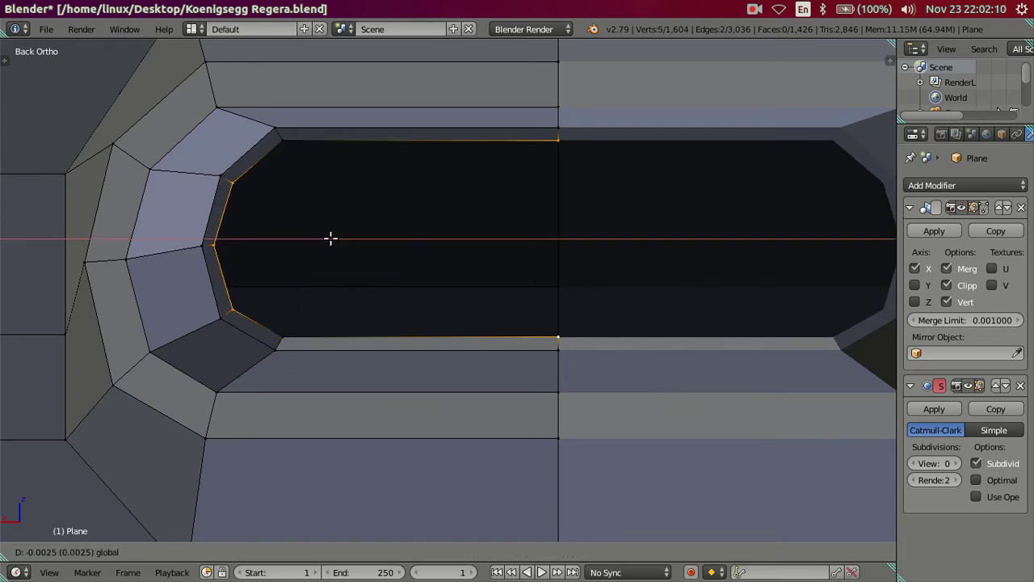
pyautogui.rightClick(215, 242)
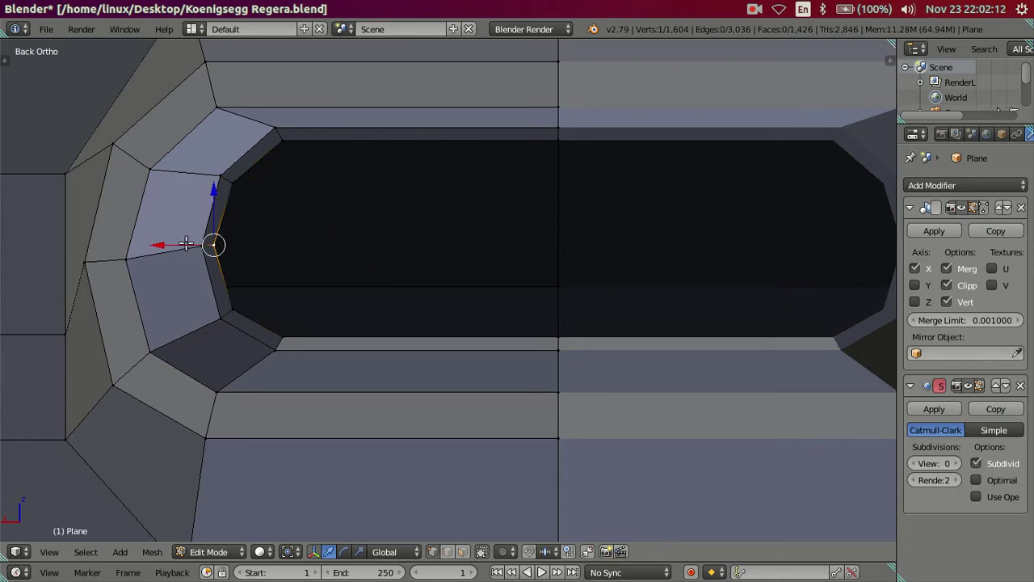
pyautogui.moveTo(184, 244); pyautogui.dragTo(187, 245)
pyautogui.press('a')
pyautogui.scroll(-2, 344, 303)
# Check the mesh in object mode, then reselect the edge loop around the opening
pyautogui.moveTo(345, 303)
pyautogui.mouseDown(button='middle')
pyautogui.moveTo(449, 359)
pyautogui.moveTo(457, 358)
pyautogui.moveTo(432, 337)
pyautogui.moveTo(474, 331)
pyautogui.moveTo(385, 332)
pyautogui.moveTo(380, 324)
pyautogui.moveTo(448, 342)
pyautogui.moveTo(488, 345)
pyautogui.moveTo(501, 342)
pyautogui.moveTo(496, 334)
pyautogui.moveTo(490, 363)
pyautogui.mouseUp(button='middle')
pyautogui.press('Tab')
pyautogui.scroll(5, 489, 358)
pyautogui.press('Tab')
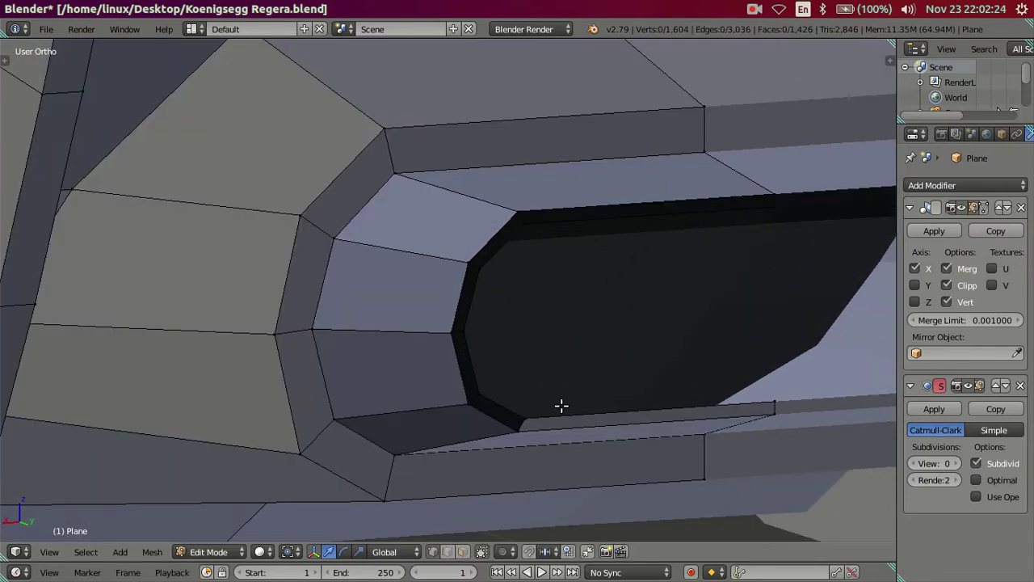
pyautogui.keyDown('alt'); pyautogui.rightClick(573, 404); pyautogui.keyUp('alt')
pyautogui.scroll(-3, 566, 400)
pyautogui.moveTo(559, 397)
pyautogui.mouseDown(button='middle')
pyautogui.moveTo(473, 450)
pyautogui.moveTo(485, 396)
pyautogui.mouseUp(button='middle')
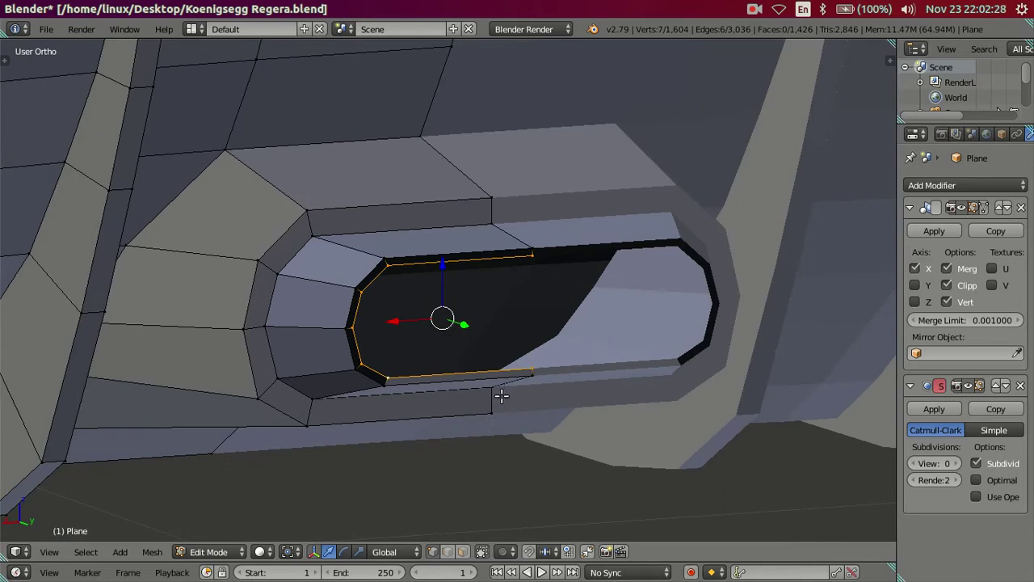
# Extrude the loop twice in place and squash the newest loop along Z to 0.9285
pyautogui.press('e')
pyautogui.rightClick(522, 358)
pyautogui.scroll(1, 475, 424)
pyautogui.scroll(1, 475, 421)
pyautogui.press('e')
pyautogui.rightClick(524, 466)
pyautogui.press('s')
pyautogui.press('z')
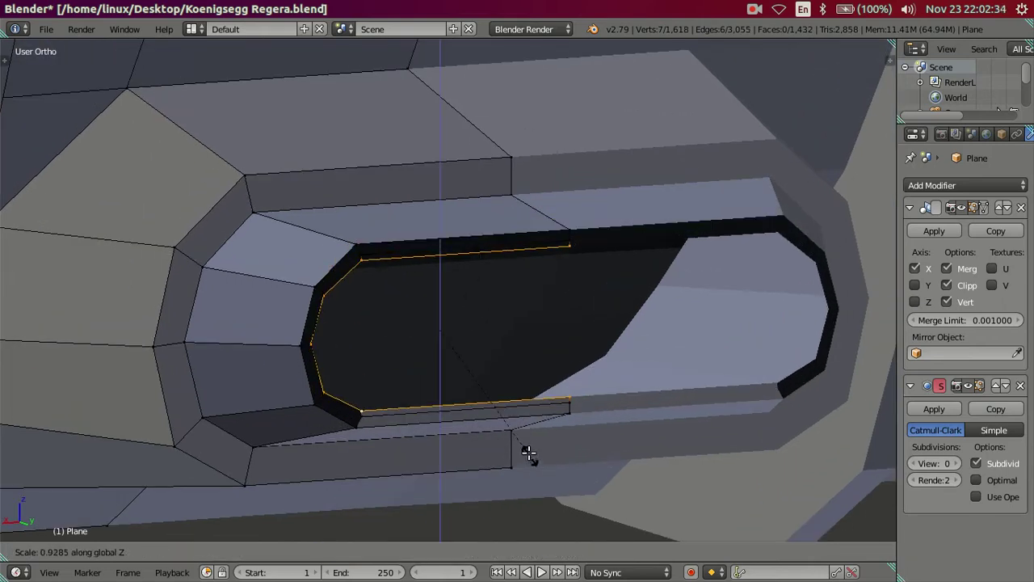
pyautogui.click(525, 442)
pyautogui.scroll(-3, 490, 428)
pyautogui.moveTo(491, 428)
pyautogui.mouseDown(button='middle')
pyautogui.moveTo(412, 395)
pyautogui.moveTo(469, 393)
pyautogui.moveTo(453, 400)
pyautogui.moveTo(295, 337)
pyautogui.moveTo(321, 321)
pyautogui.mouseUp(button='middle')
# Drop one left-end vertex and shift the remaining edges slightly right along X
pyautogui.scroll(1, 261, 294)
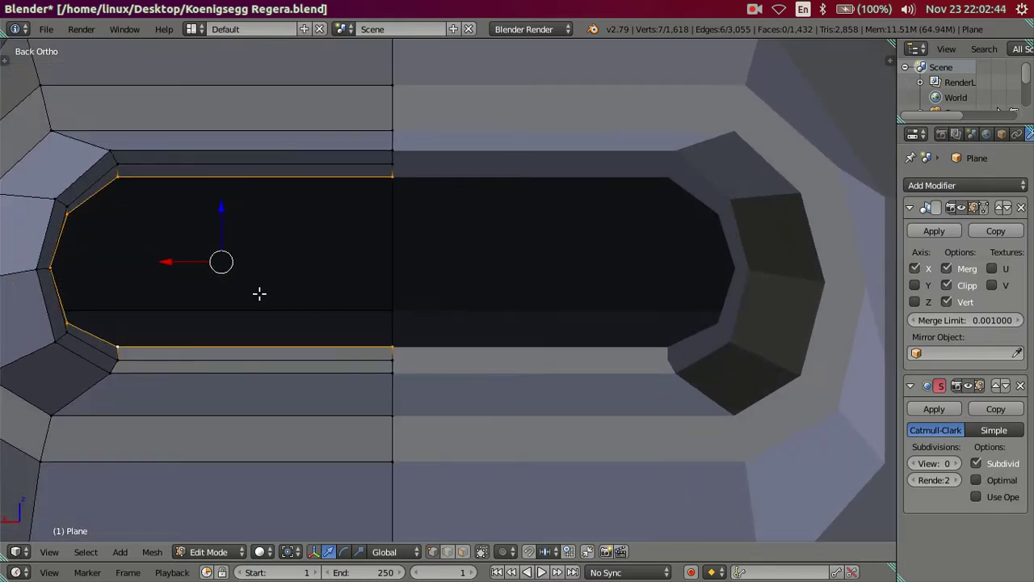
pyautogui.scroll(1, 156, 267)
pyautogui.moveTo(157, 267)
pyautogui.keyDown('shift'); pyautogui.mouseDown(button='middle')
pyautogui.moveTo(460, 302)
pyautogui.moveTo(421, 301)
pyautogui.mouseUp(button='middle'); pyautogui.keyUp('shift')
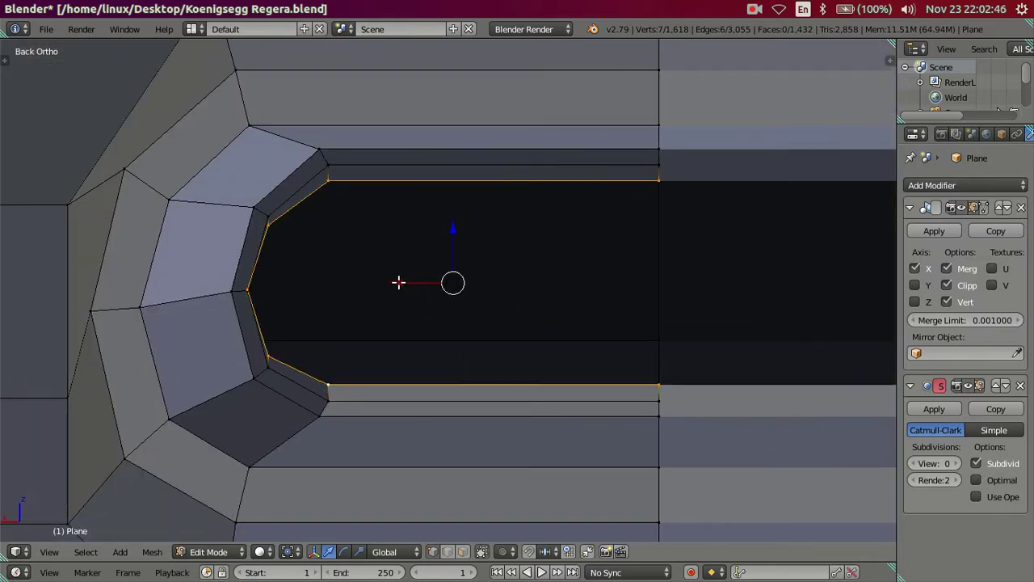
pyautogui.press('g')
pyautogui.press('x')
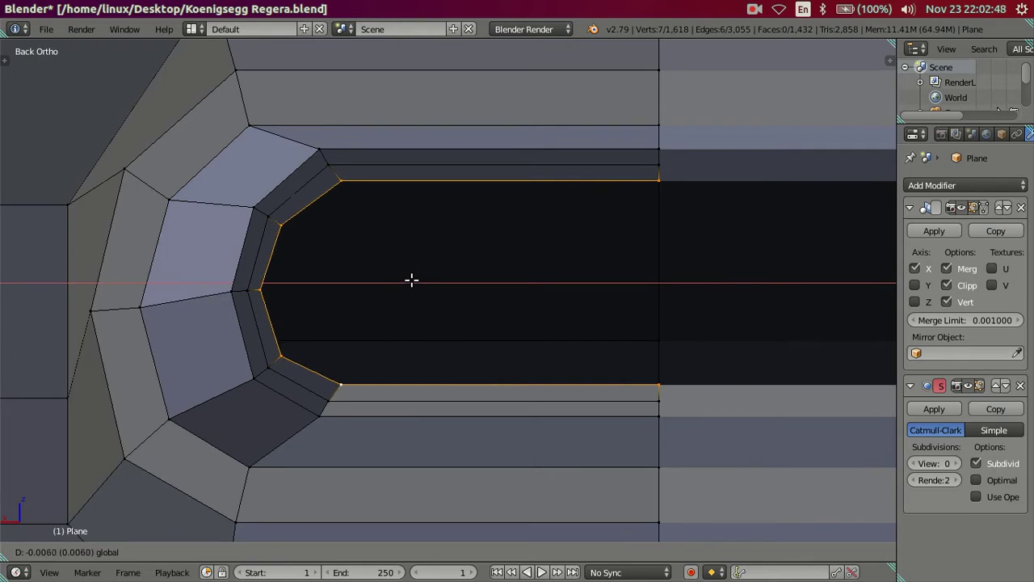
pyautogui.rightClick(409, 278)
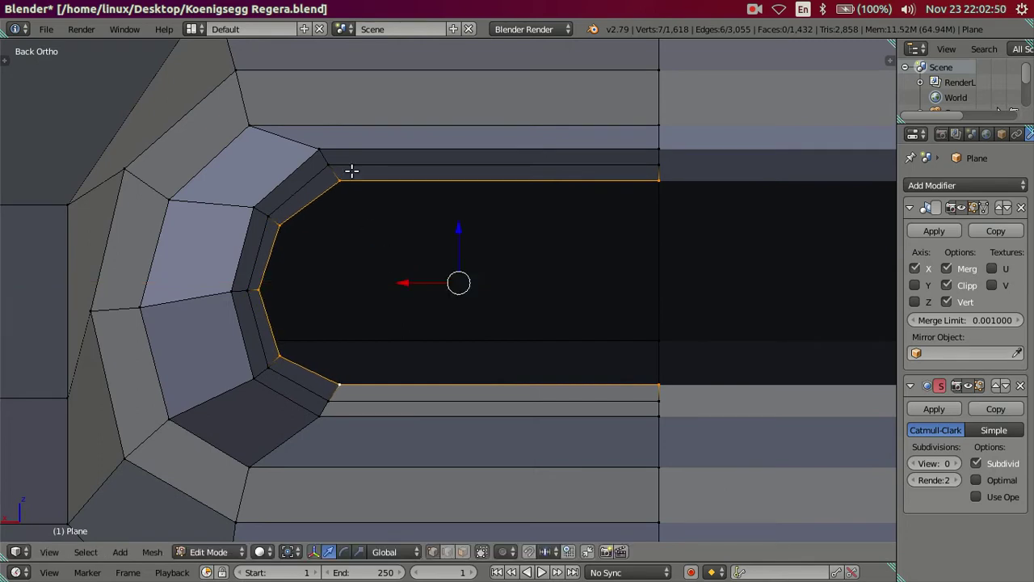
pyautogui.keyDown('shift'); pyautogui.rightClick(337, 383); pyautogui.keyUp('shift')
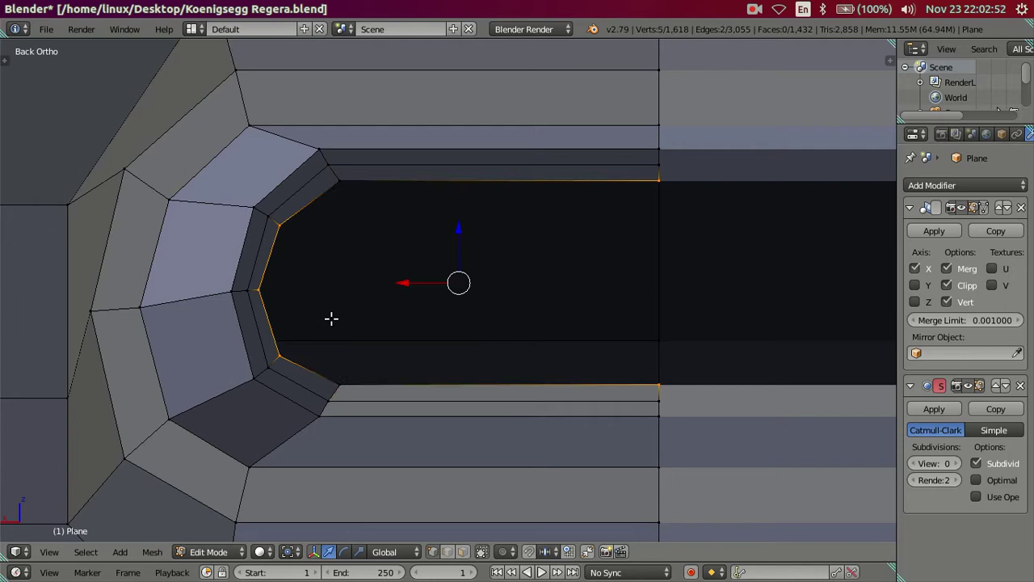
pyautogui.press('g')
pyautogui.press('x')
pyautogui.click(404, 282)
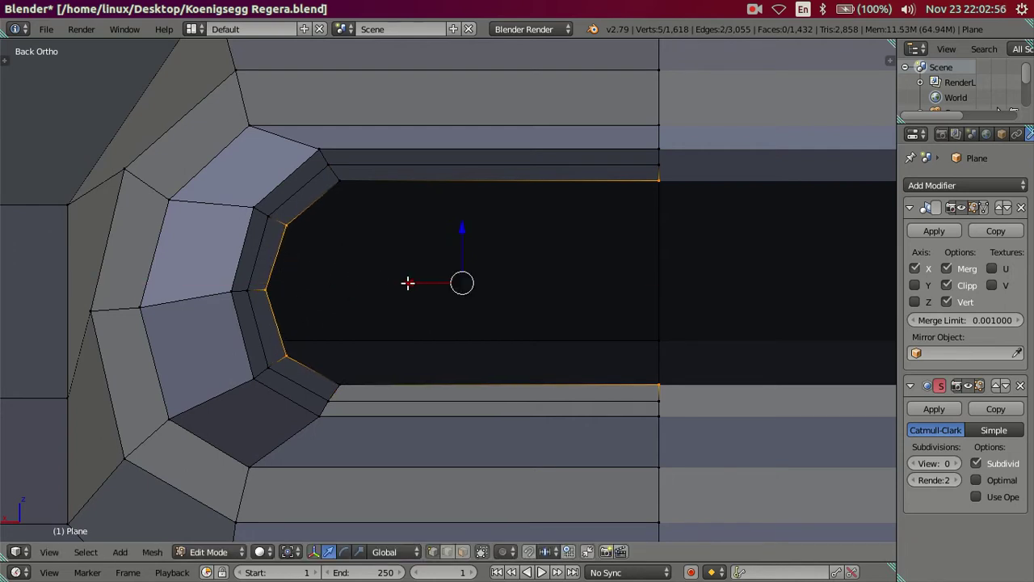
# Add the top and bottom end vertices, nudge them 0.0018 along X, and switch to wireframe
pyautogui.keyDown('shift'); pyautogui.rightClick(349, 185); pyautogui.keyUp('shift')
pyautogui.keyDown('shift'); pyautogui.rightClick(347, 379); pyautogui.keyUp('shift')
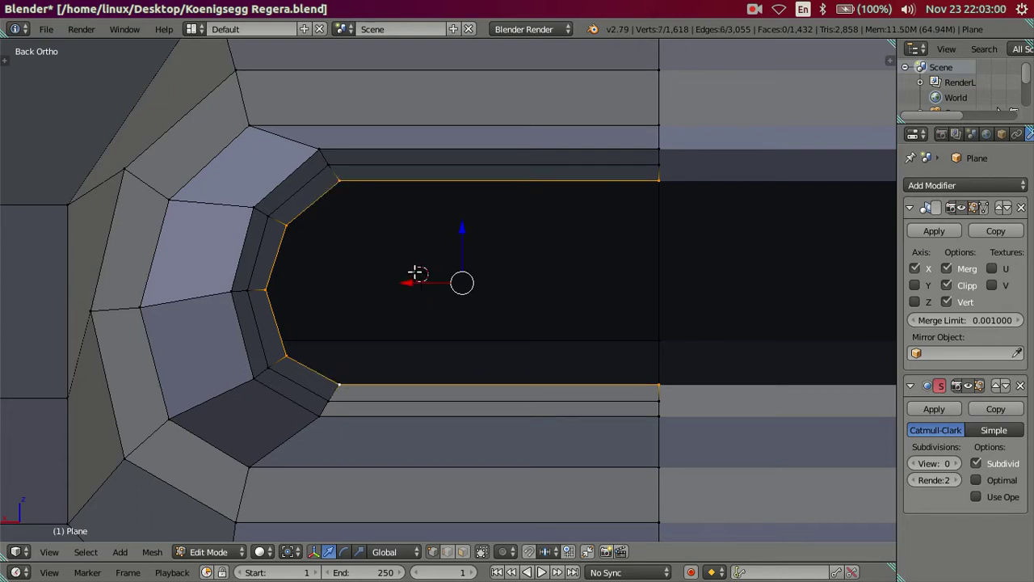
pyautogui.moveTo(410, 282); pyautogui.dragTo(406, 283)
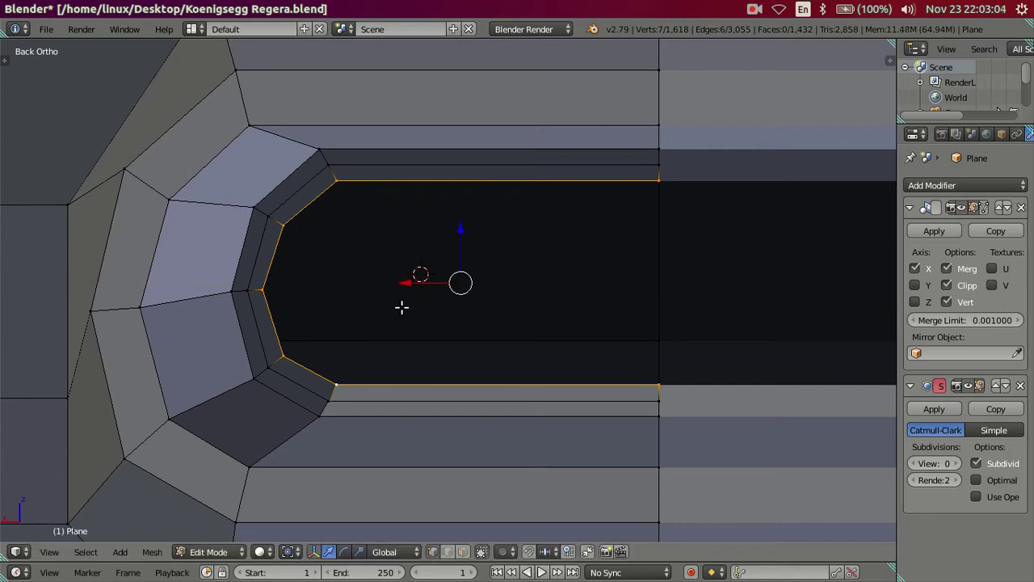
pyautogui.moveTo(403, 283); pyautogui.dragTo(408, 282)
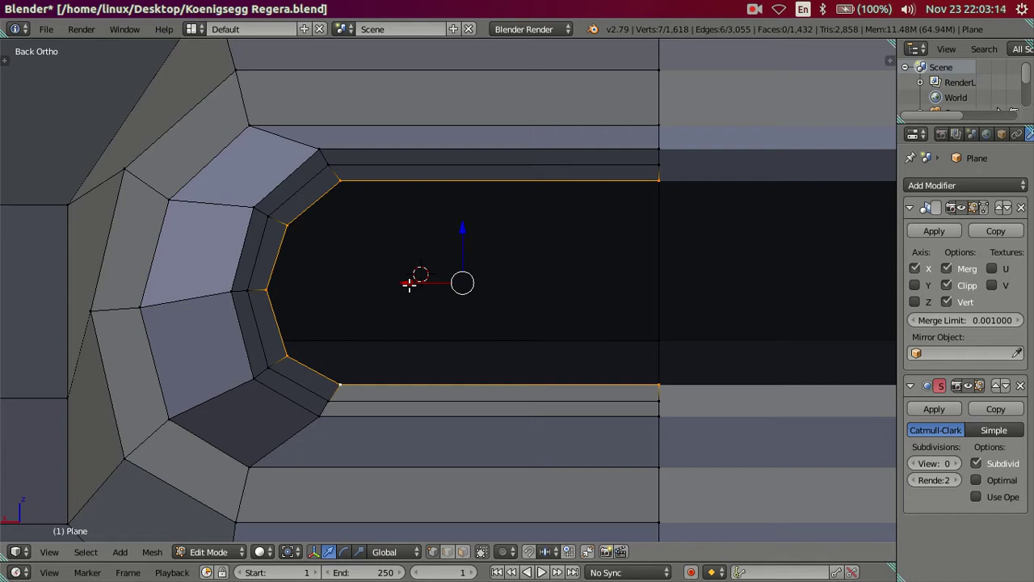
pyautogui.moveTo(410, 285); pyautogui.dragTo(409, 283)
pyautogui.moveTo(397, 288)
pyautogui.mouseDown(button='middle')
pyautogui.moveTo(390, 314)
pyautogui.moveTo(397, 250)
pyautogui.moveTo(399, 406)
pyautogui.moveTo(439, 374)
pyautogui.mouseUp(button='middle')
pyautogui.press('z')
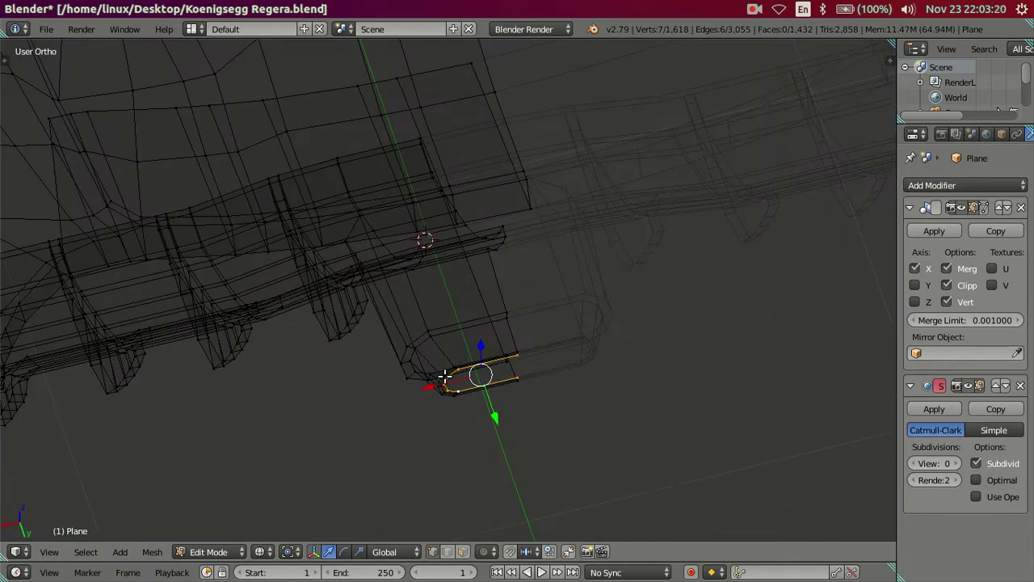
# Circle-select the tube vertices around the opening and stretch them vertically along Z
pyautogui.press('c')
pyautogui.scroll(-3, 416, 377)
pyautogui.moveTo(416, 377)
pyautogui.mouseDown()
pyautogui.moveTo(494, 314)
pyautogui.moveTo(528, 376)
pyautogui.moveTo(439, 411)
pyautogui.mouseUp()
pyautogui.press('Escape')
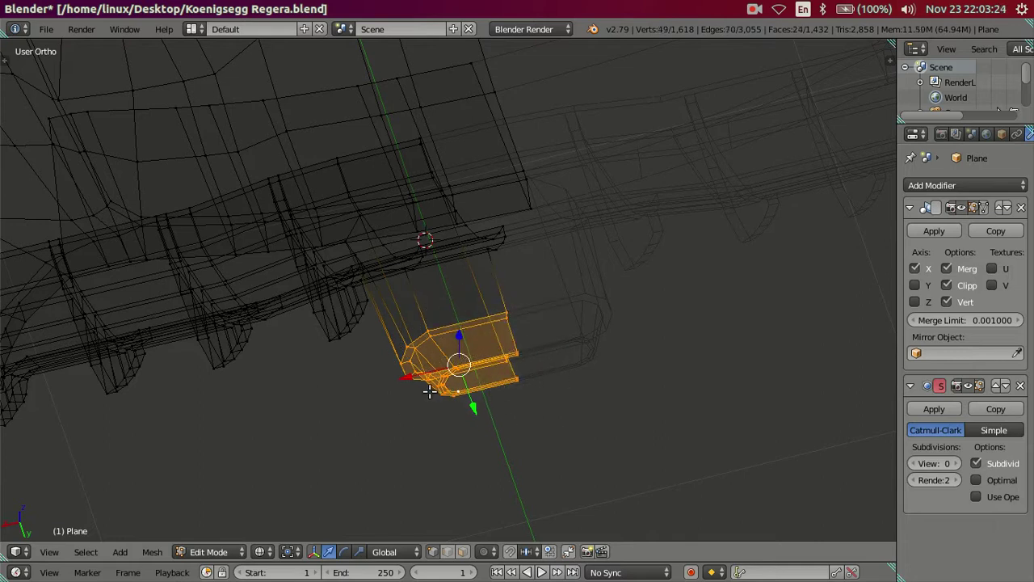
pyautogui.press('z')
pyautogui.press('KP_Decimal')
pyautogui.moveTo(442, 344); pyautogui.dragTo(480, 317, button='middle')
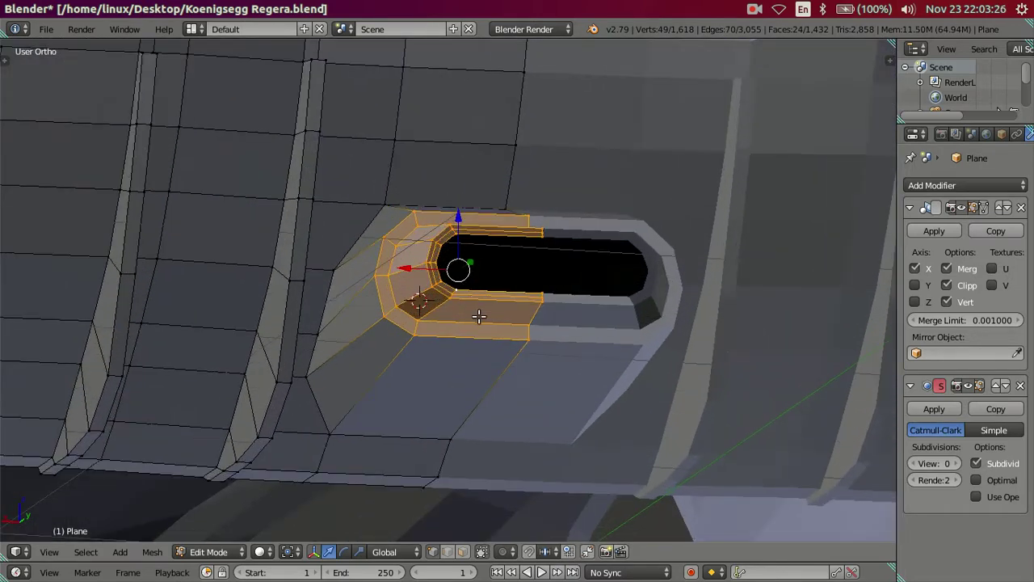
pyautogui.press('s')
pyautogui.press('z')
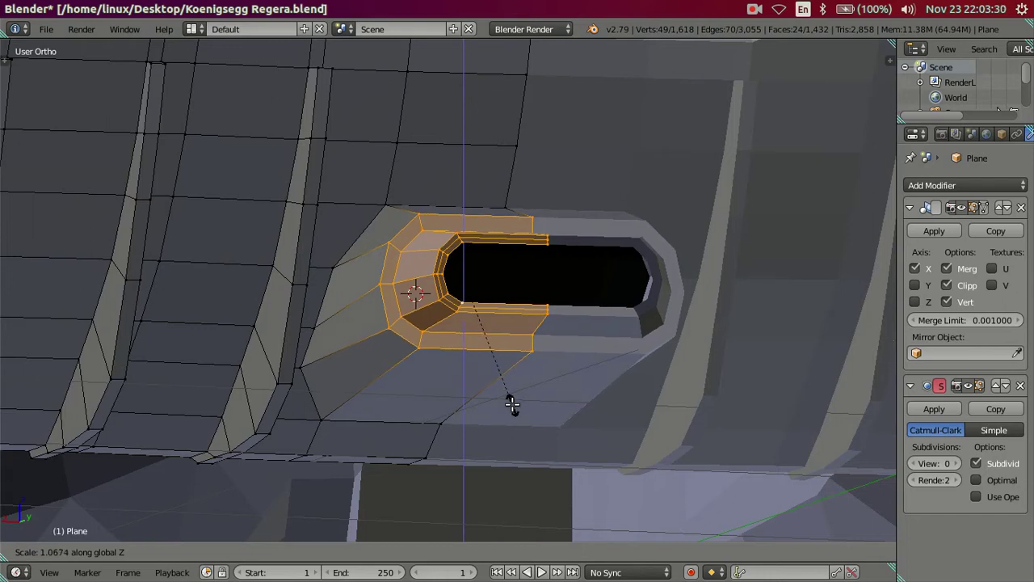
pyautogui.click(513, 404)
# Compare with the Regera rear reference photo and rescale the tube along Z again
pyautogui.moveTo(507, 388)
pyautogui.mouseDown(button='middle')
pyautogui.moveTo(486, 406)
pyautogui.moveTo(512, 406)
pyautogui.moveTo(377, 432)
pyautogui.mouseUp(button='middle')
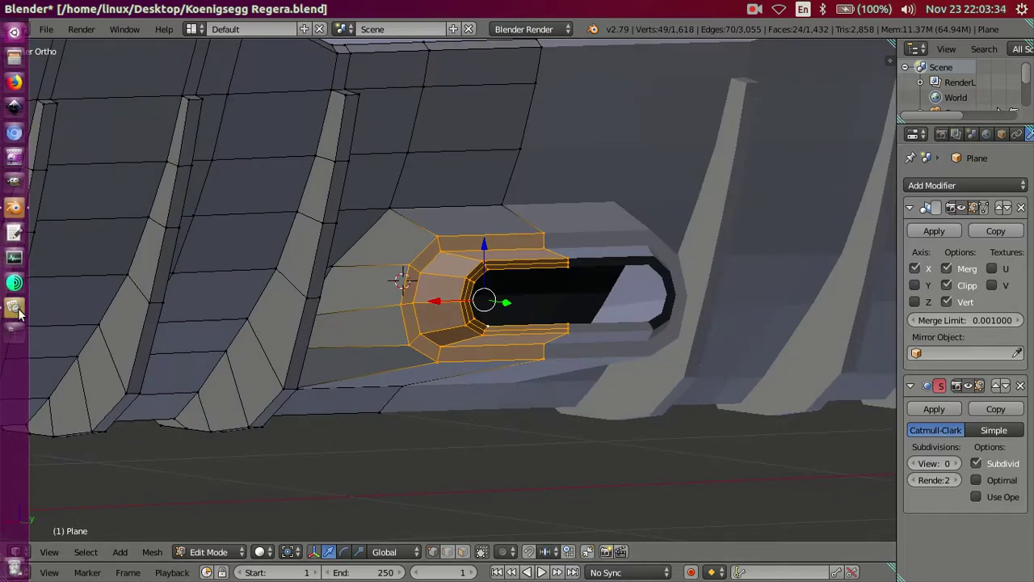
pyautogui.click(18, 312)
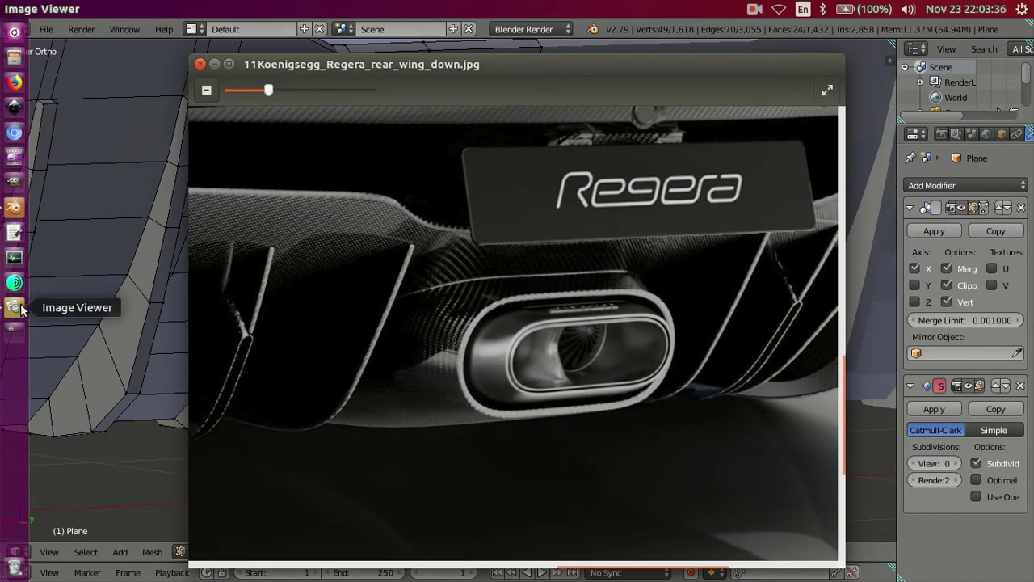
pyautogui.click(14, 207)
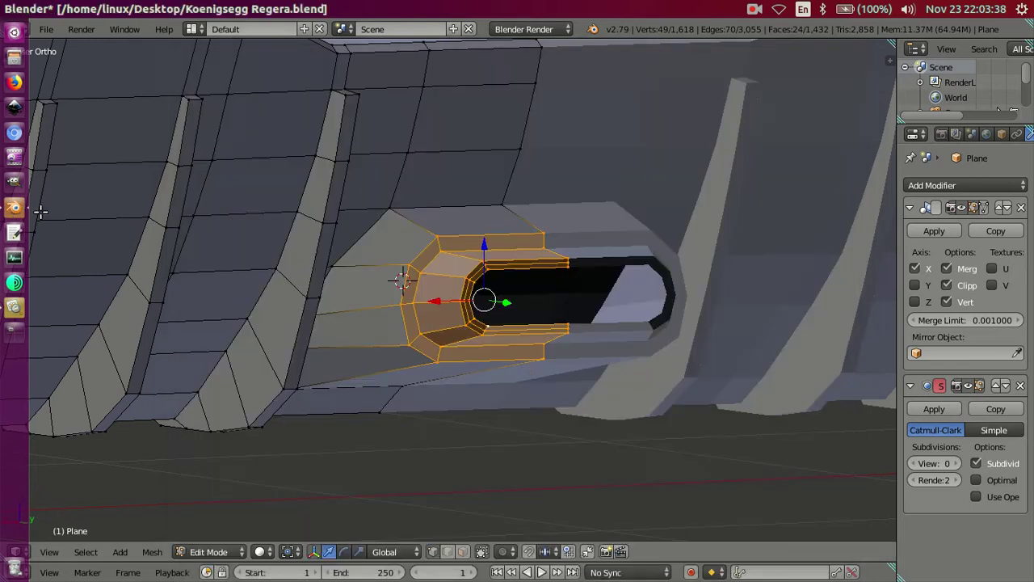
pyautogui.scroll(2, 521, 362)
pyautogui.scroll(1, 485, 396)
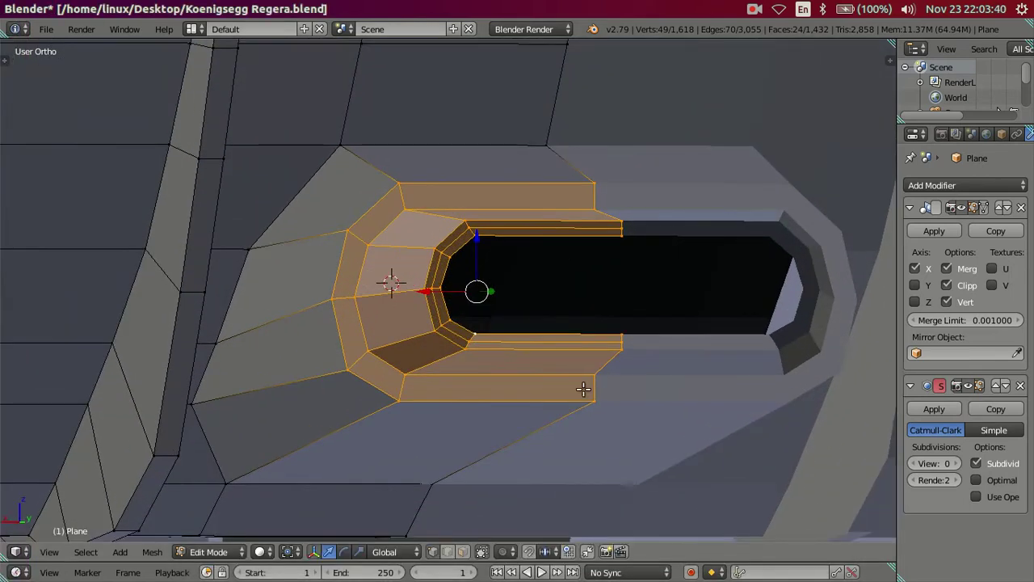
pyautogui.press('s')
pyautogui.press('z')
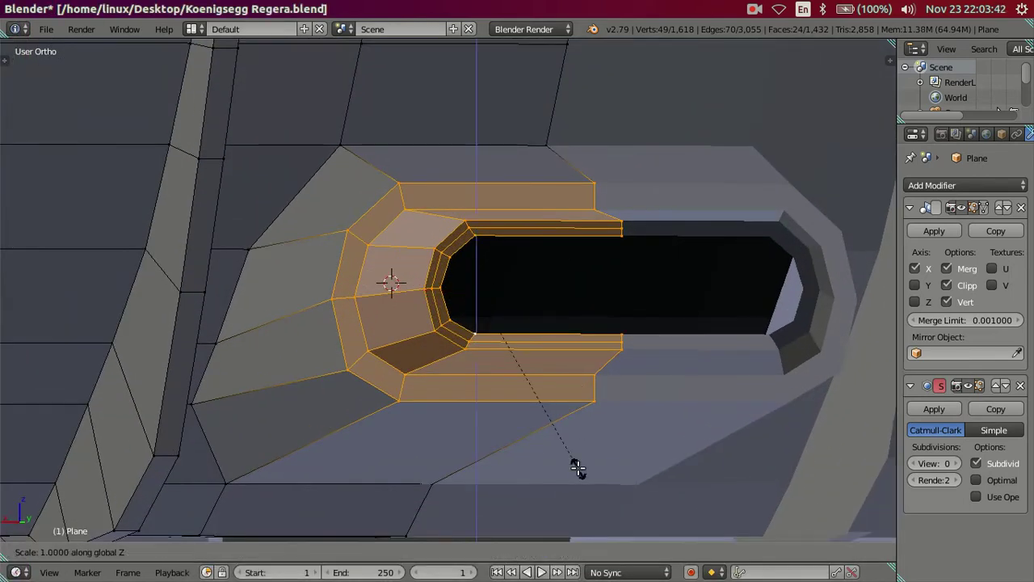
pyautogui.click(588, 479)
# Shrink the selection to the inner tube faces and scale them along Z twice
pyautogui.moveTo(555, 432); pyautogui.dragTo(531, 432, button='middle')
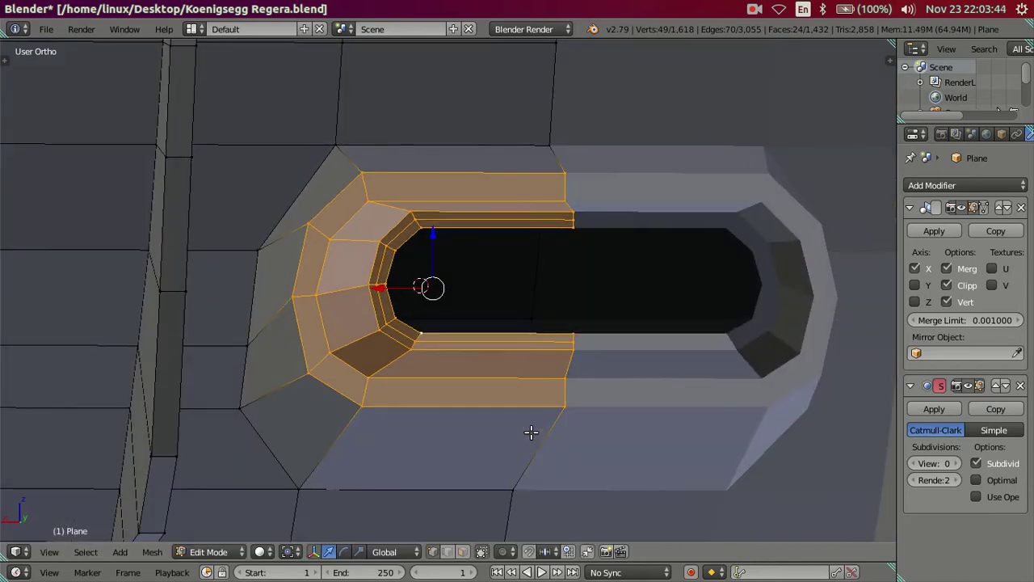
pyautogui.press('ctrl+KP_Subtract')
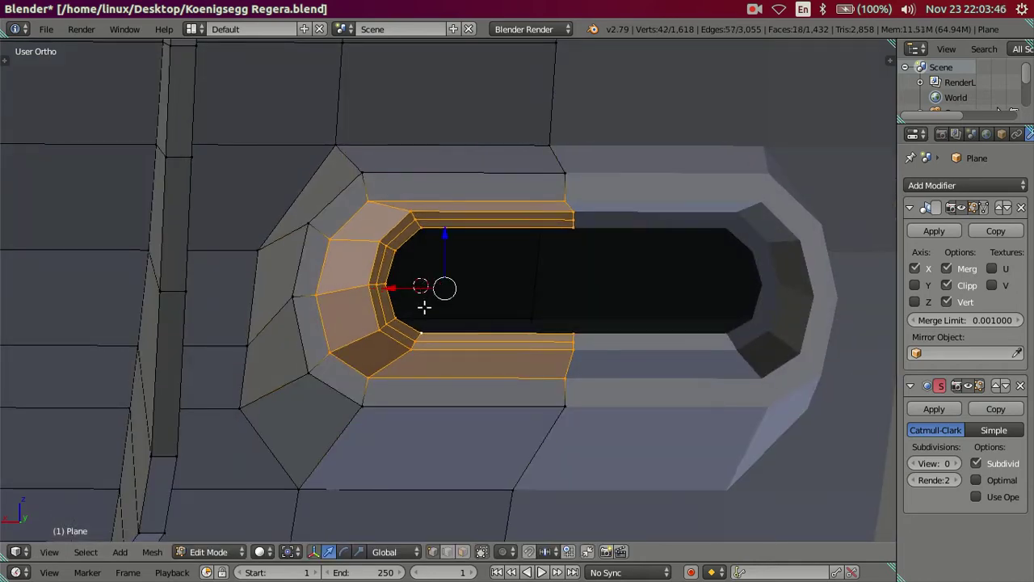
pyautogui.press('s')
pyautogui.press('z')
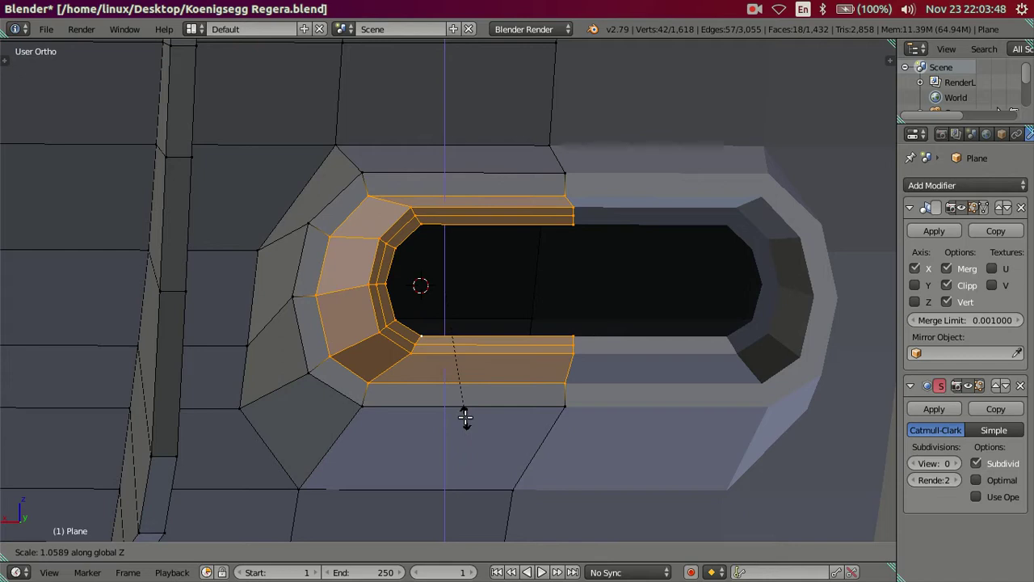
pyautogui.click(468, 422)
pyautogui.moveTo(453, 401)
pyautogui.mouseDown(button='middle')
pyautogui.moveTo(460, 407)
pyautogui.moveTo(420, 397)
pyautogui.moveTo(455, 396)
pyautogui.mouseUp(button='middle')
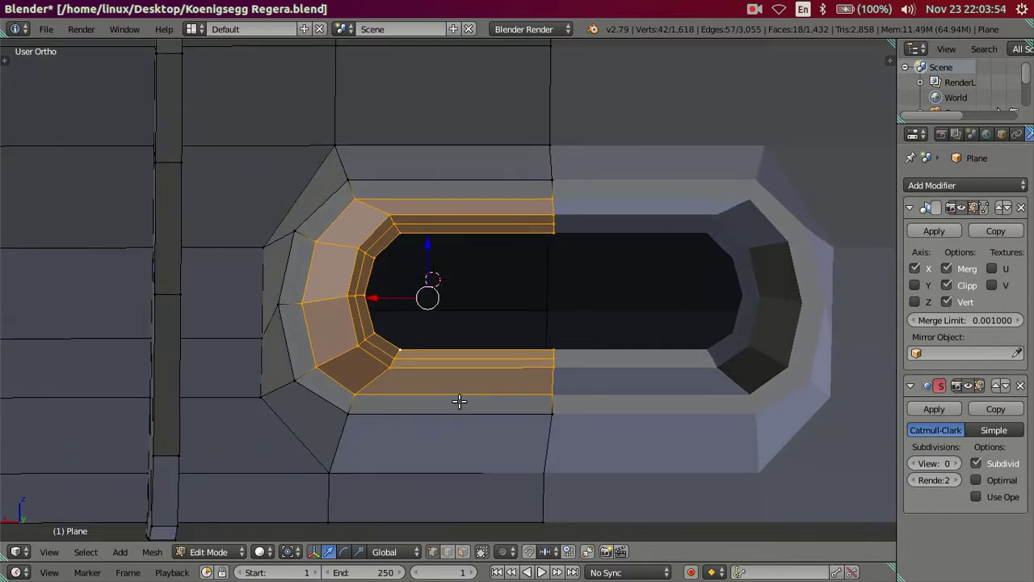
pyautogui.press('s')
pyautogui.press('z')
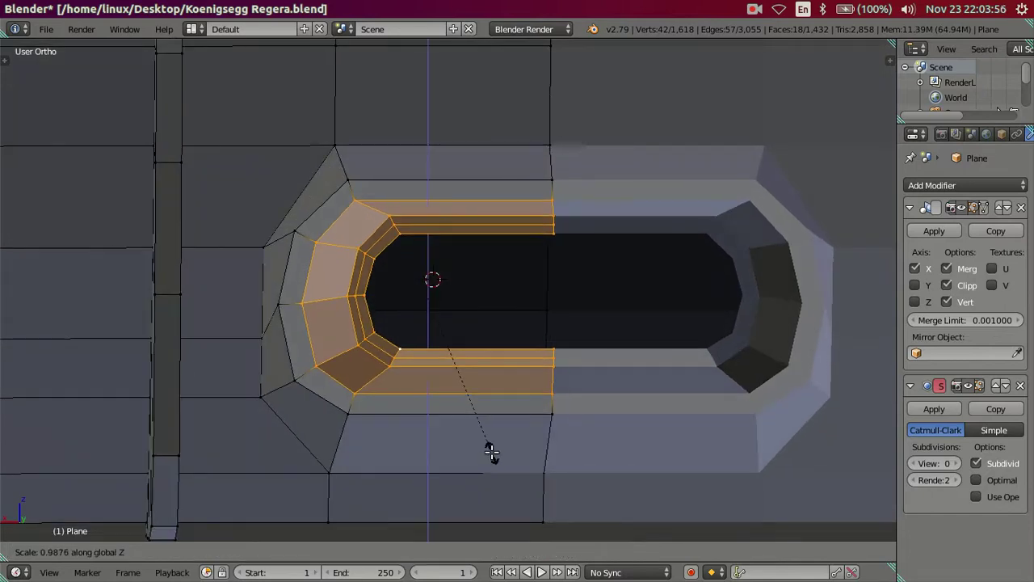
pyautogui.click(492, 452)
pyautogui.moveTo(474, 415)
pyautogui.mouseDown(button='middle')
pyautogui.moveTo(566, 418)
pyautogui.moveTo(586, 406)
pyautogui.mouseUp(button='middle')
# In wireframe, toggle face loops to keep the inner ring and exclude the outer edge loop
pyautogui.keyDown('alt'); pyautogui.keyDown('shift'); pyautogui.click(525, 390); pyautogui.keyUp('shift'); pyautogui.keyUp('alt')
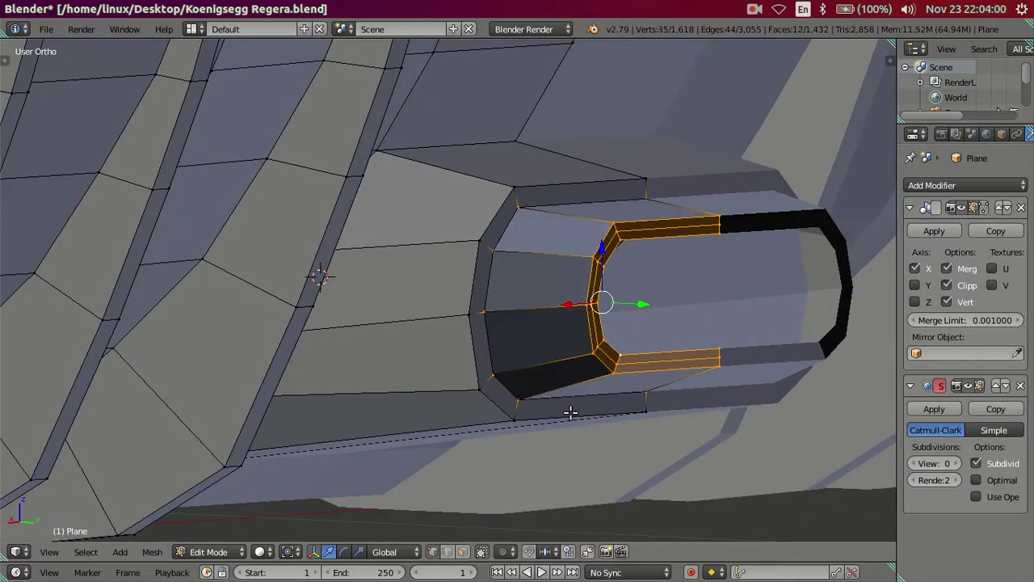
pyautogui.press('z')
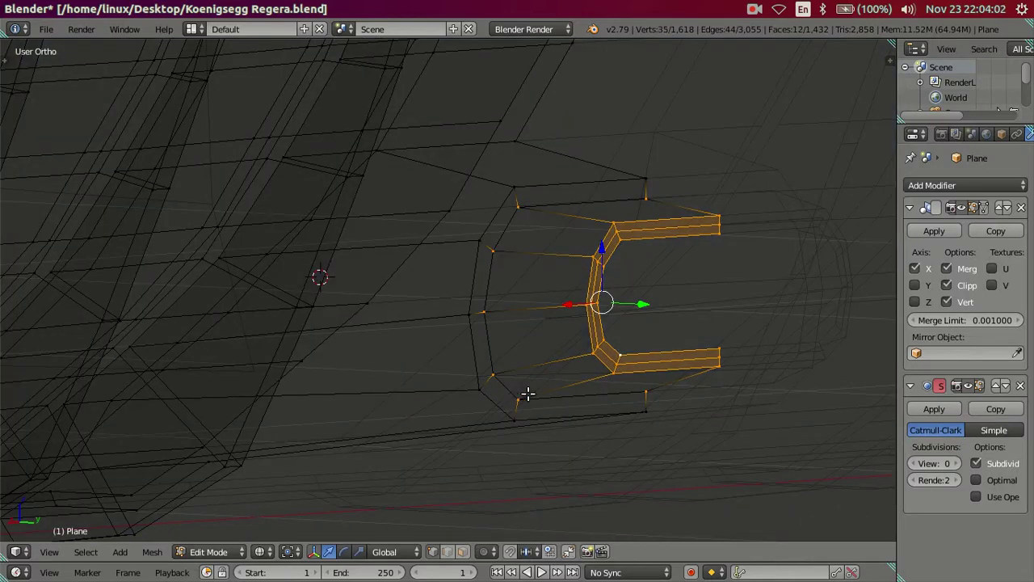
pyautogui.keyDown('alt'); pyautogui.keyDown('shift'); pyautogui.click(511, 392); pyautogui.keyUp('shift'); pyautogui.keyUp('alt')
pyautogui.keyDown('alt'); pyautogui.keyDown('shift'); pyautogui.click(507, 390); pyautogui.keyUp('shift'); pyautogui.keyUp('alt')
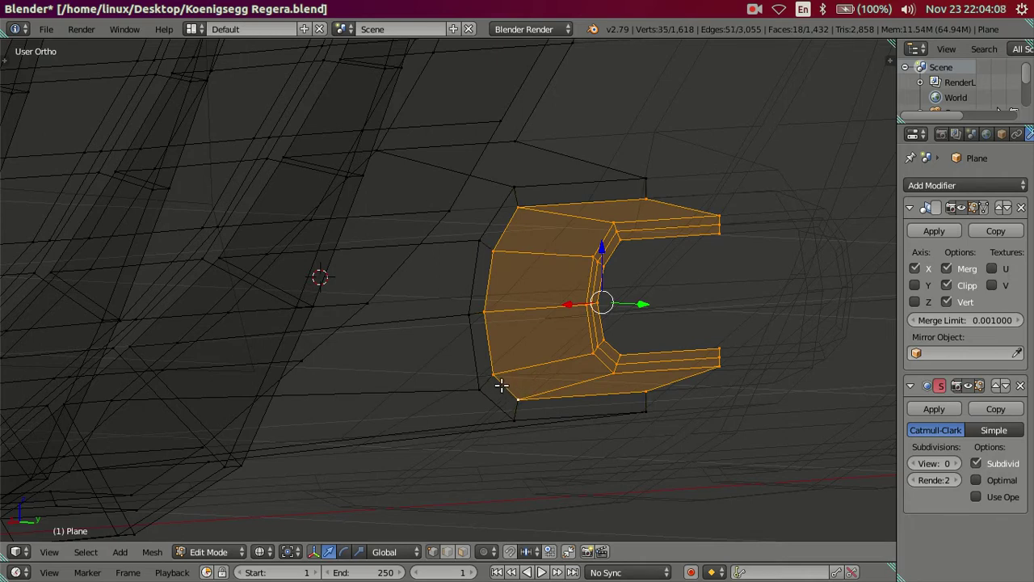
pyautogui.keyDown('alt'); pyautogui.keyDown('shift'); pyautogui.click(496, 391); pyautogui.keyUp('shift'); pyautogui.keyUp('alt')
pyautogui.keyDown('alt'); pyautogui.keyDown('shift'); pyautogui.click(492, 364); pyautogui.keyUp('shift'); pyautogui.keyUp('alt')
pyautogui.moveTo(504, 270); pyautogui.dragTo(478, 310, button='middle')
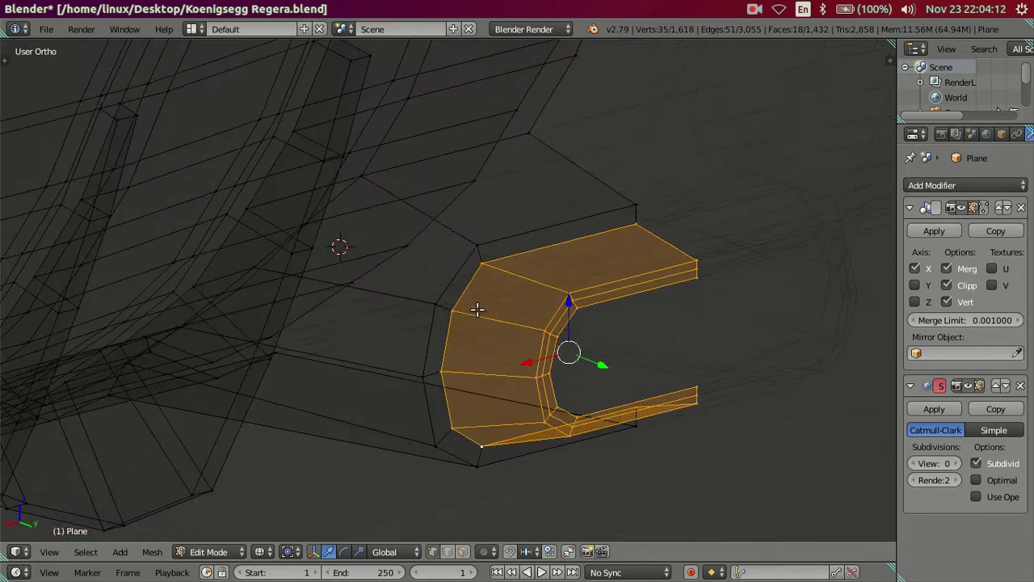
# Circle-deselect the upper and lower rim faces, then begin scaling the inner rim along Z
pyautogui.press('c')
pyautogui.moveTo(605, 215)
pyautogui.mouseDown(button='middle')
pyautogui.moveTo(439, 338)
pyautogui.moveTo(458, 450)
pyautogui.mouseUp(button='middle')
pyautogui.rightClick(485, 455)
pyautogui.moveTo(491, 510)
pyautogui.mouseDown(button='middle')
pyautogui.moveTo(478, 381)
pyautogui.moveTo(533, 384)
pyautogui.moveTo(619, 360)
pyautogui.moveTo(573, 439)
pyautogui.moveTo(564, 404)
pyautogui.mouseUp(button='middle')
pyautogui.press('c')
pyautogui.rightClick(621, 363)
pyautogui.press('z')
pyautogui.press('s')
pyautogui.press('z')
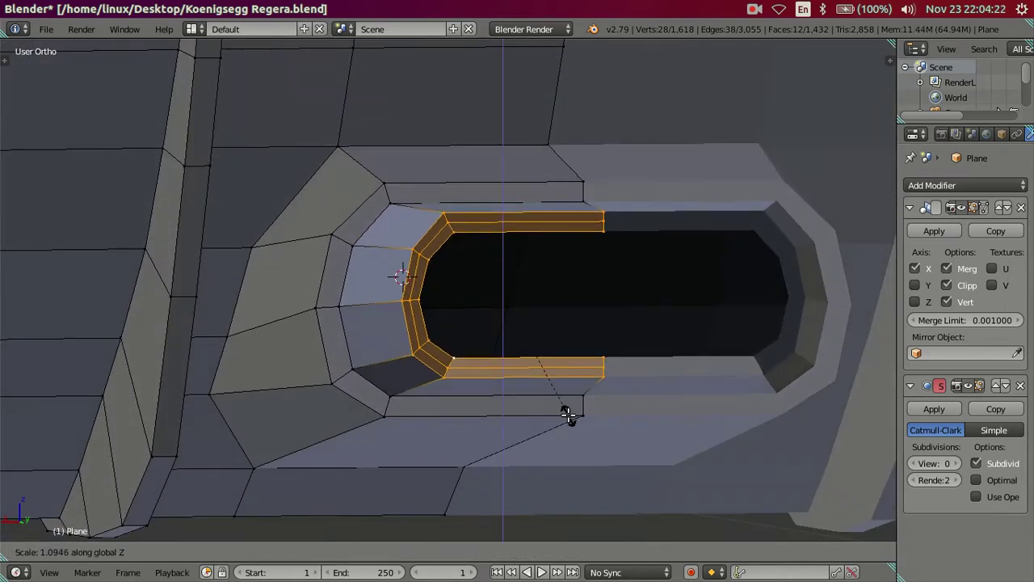
# Confirm the inner rim's vertical stretch and move the rim loop slightly down
pyautogui.click(570, 416)
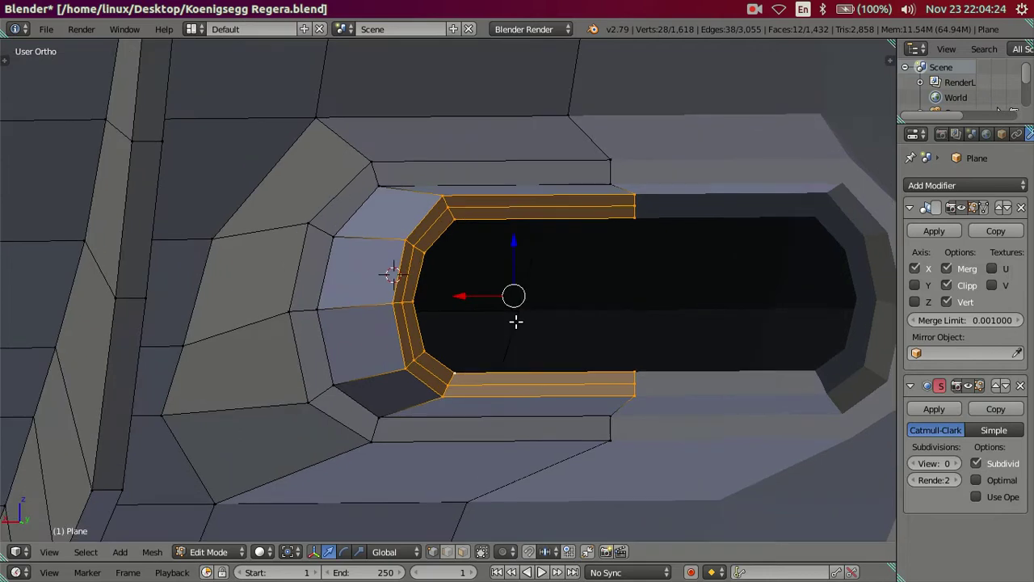
pyautogui.scroll(-1, 513, 319)
pyautogui.moveTo(506, 308); pyautogui.dragTo(574, 326, button='middle')
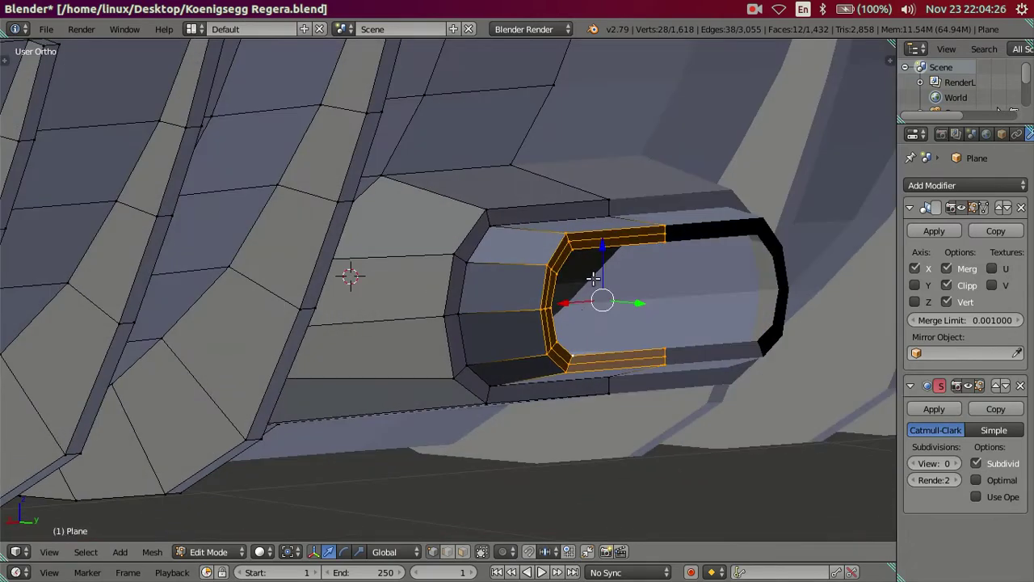
pyautogui.moveTo(590, 287); pyautogui.dragTo(622, 244, button='middle')
pyautogui.moveTo(624, 240); pyautogui.dragTo(622, 253)
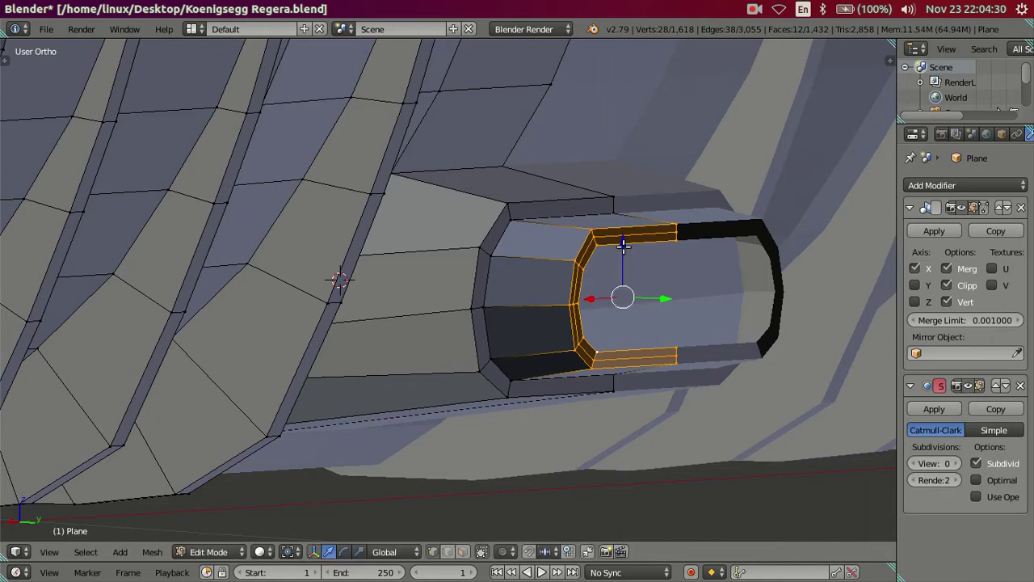
pyautogui.moveTo(623, 245)
pyautogui.mouseDown(button='middle')
pyautogui.moveTo(600, 347)
pyautogui.moveTo(404, 351)
pyautogui.moveTo(455, 348)
pyautogui.mouseUp(button='middle')
pyautogui.scroll(3, 443, 323)
pyautogui.scroll(1, 414, 255)
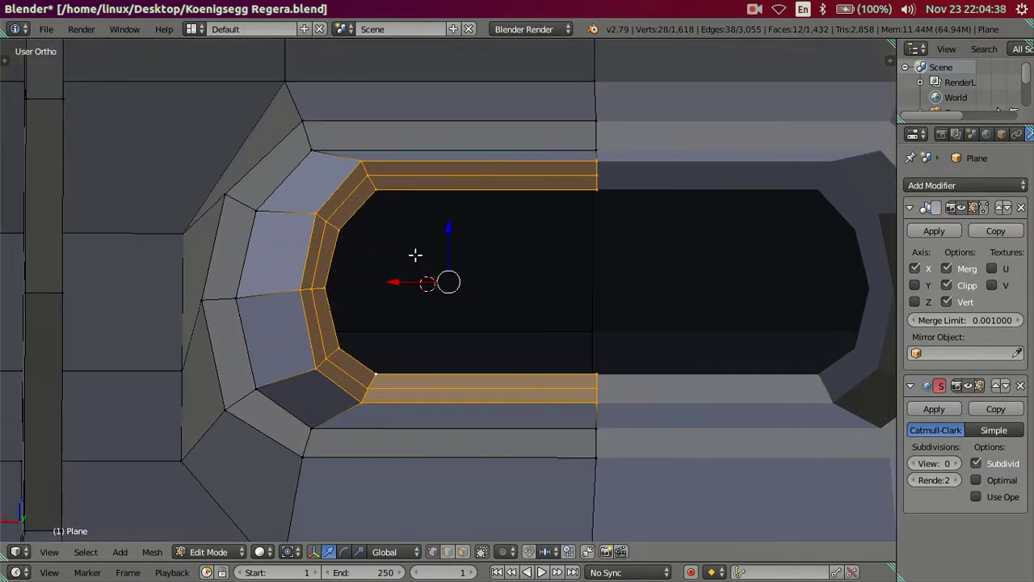
pyautogui.scroll(1, 306, 233)
# Delete the thin band of faces lining the opening and select the new boundary loop
pyautogui.press('z')
pyautogui.press('z')
pyautogui.press('z')
pyautogui.press('z')
pyautogui.press('a')
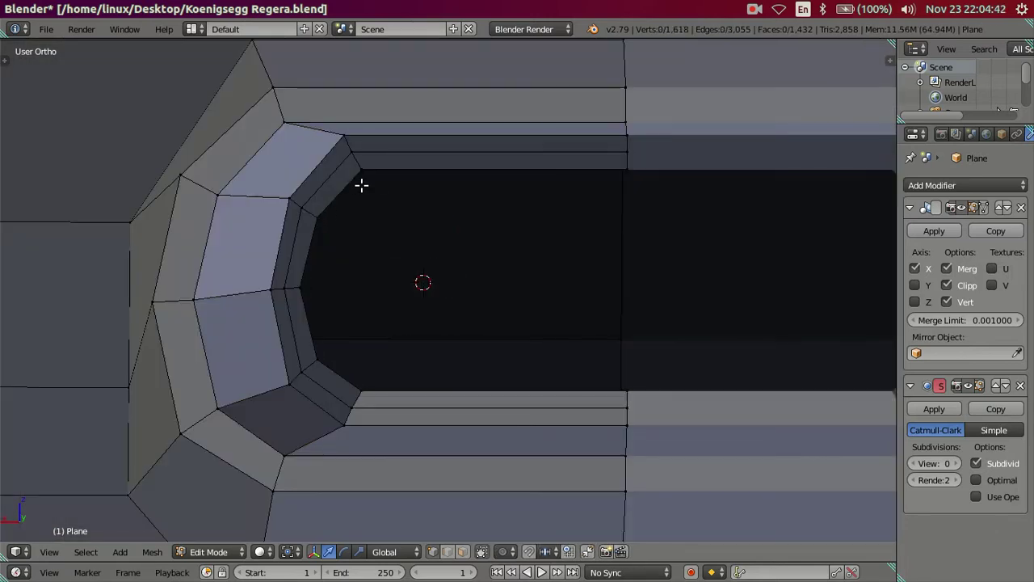
pyautogui.keyDown('alt'); pyautogui.rightClick(405, 169); pyautogui.keyUp('alt')
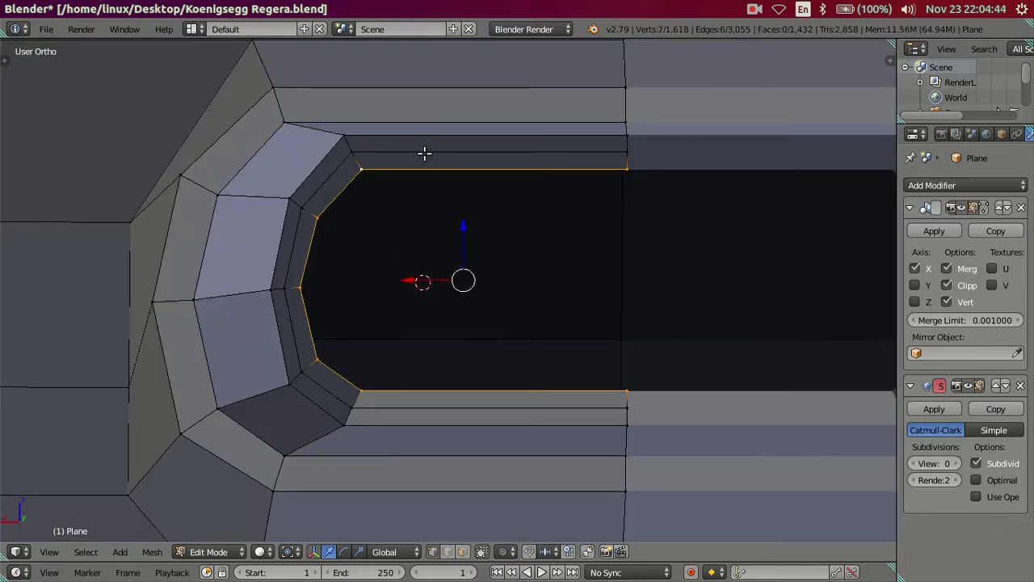
pyautogui.rightClick(361, 389)
pyautogui.keyDown('alt'); pyautogui.rightClick(360, 388); pyautogui.keyUp('alt')
pyautogui.press('x')
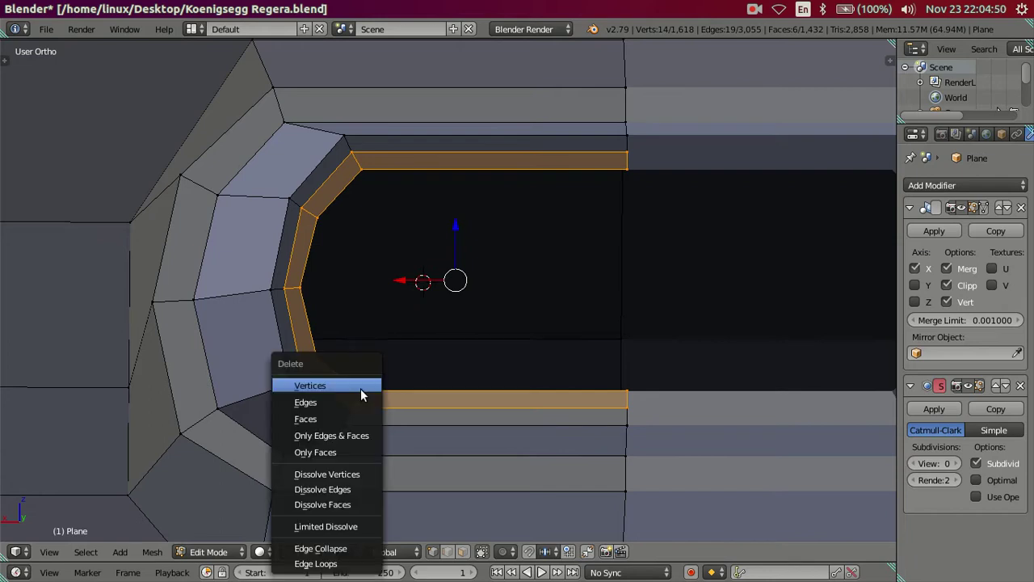
pyautogui.click(358, 419)
pyautogui.keyDown('alt'); pyautogui.rightClick(323, 387); pyautogui.keyUp('alt')
# In the straight back view, shift the opening's left-end vertices slightly along X
pyautogui.keyDown('shift'); pyautogui.rightClick(348, 149); pyautogui.keyUp('shift')
pyautogui.keyDown('shift'); pyautogui.rightClick(351, 406); pyautogui.keyUp('shift')
pyautogui.press('ctrl+KP_1')
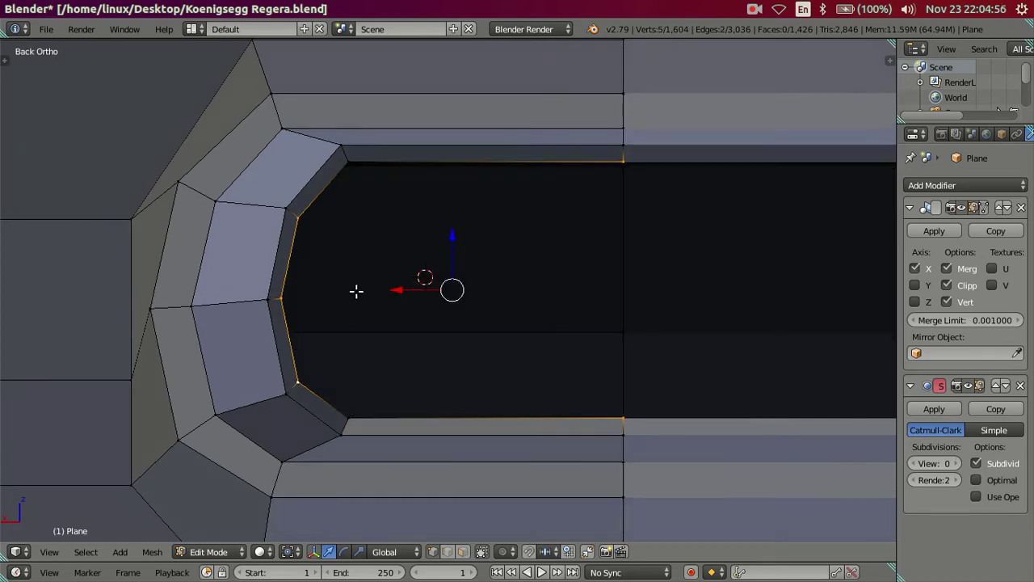
pyautogui.moveTo(400, 287); pyautogui.dragTo(403, 284)
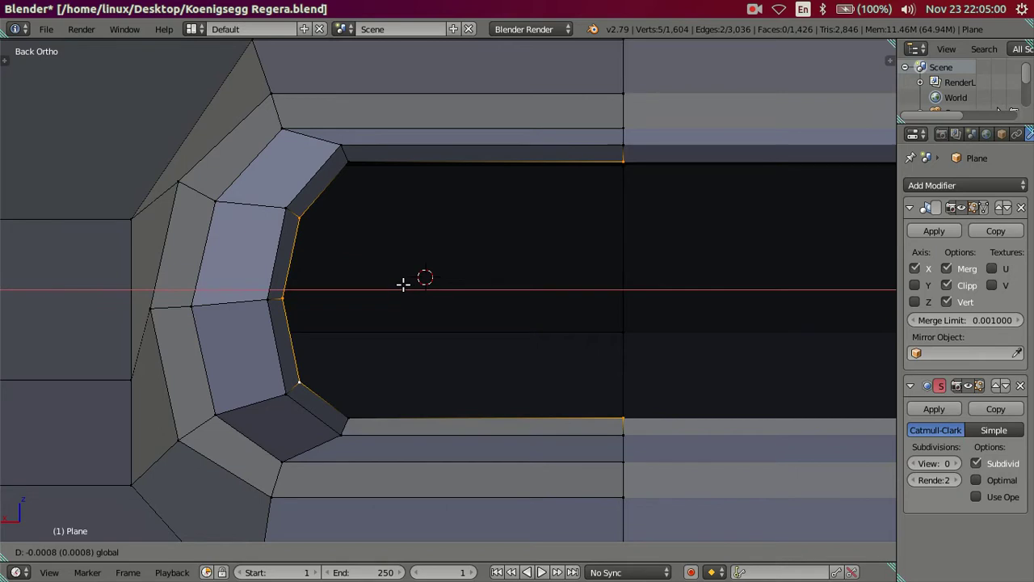
pyautogui.moveTo(403, 284); pyautogui.dragTo(411, 283)
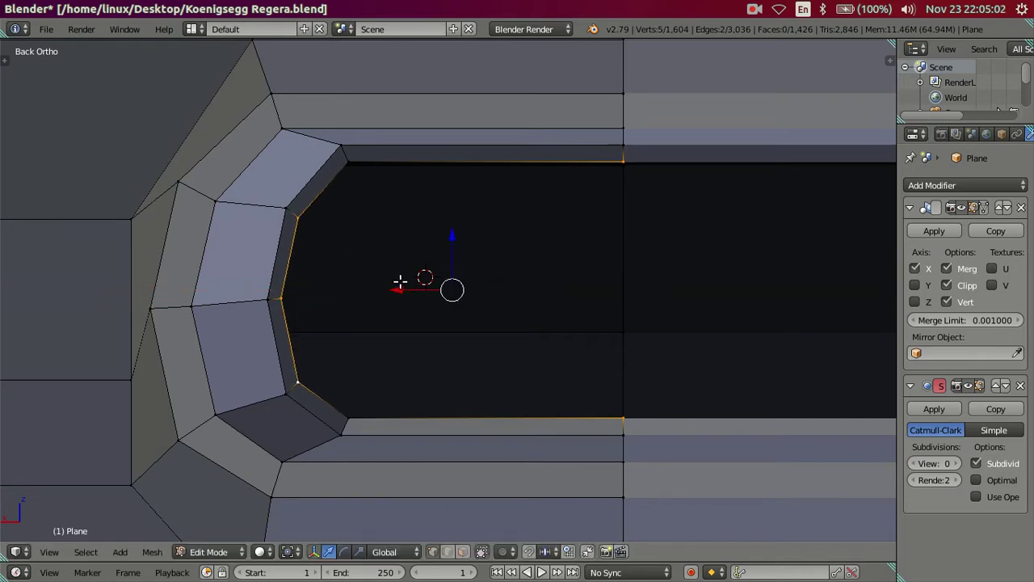
pyautogui.press('g')
pyautogui.press('x')
pyautogui.click(404, 282)
# Squash the opening's rim vertically by scaling its top and bottom edges along Z
pyautogui.keyDown('shift'); pyautogui.rightClick(423, 161); pyautogui.keyUp('shift')
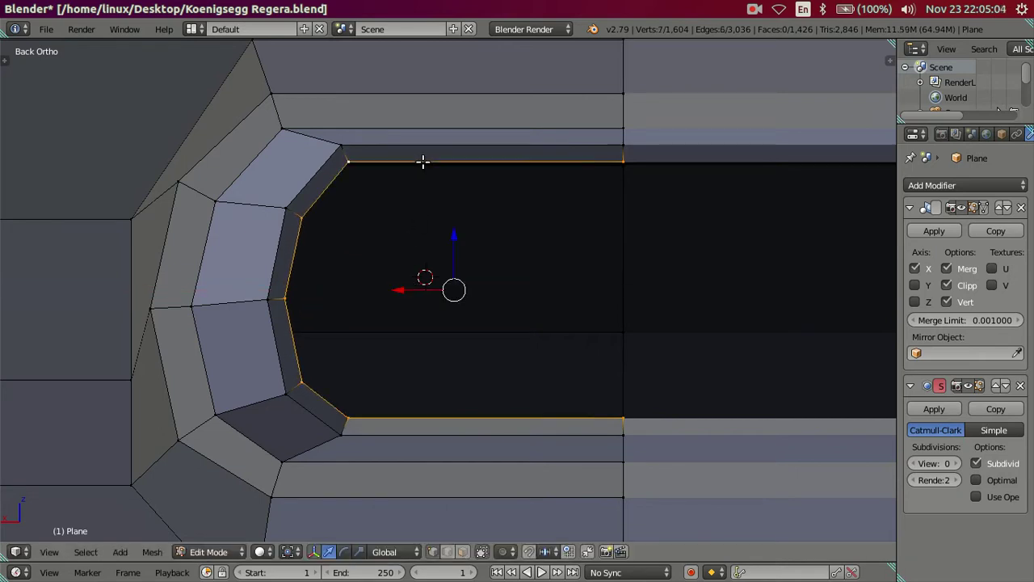
pyautogui.press('s')
pyautogui.press('z')
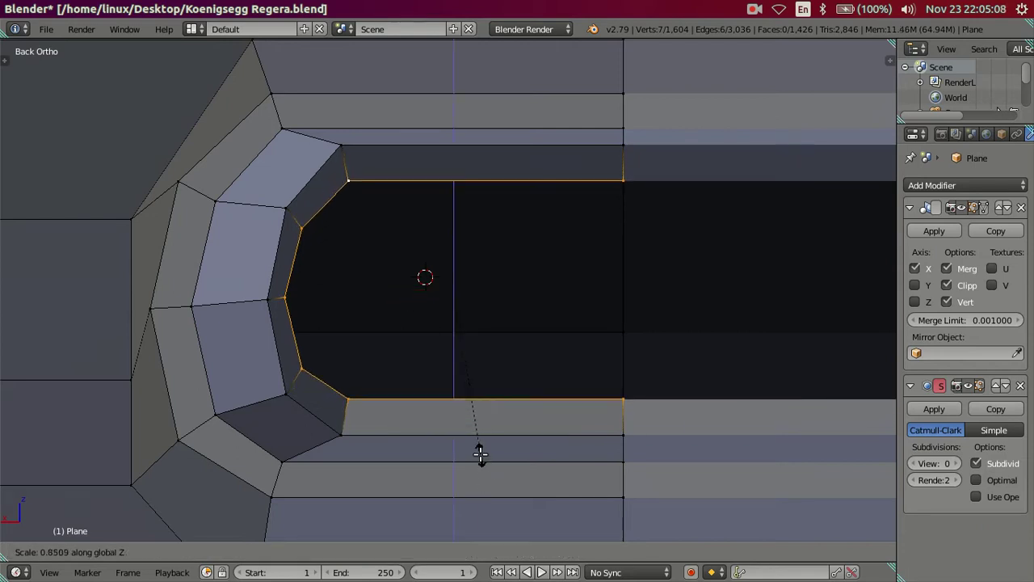
pyautogui.click(480, 451)
# Nudge the left-end vertices along X again, leaving out the top and bottom corners
pyautogui.keyDown('shift'); pyautogui.rightClick(365, 236); pyautogui.keyUp('shift')
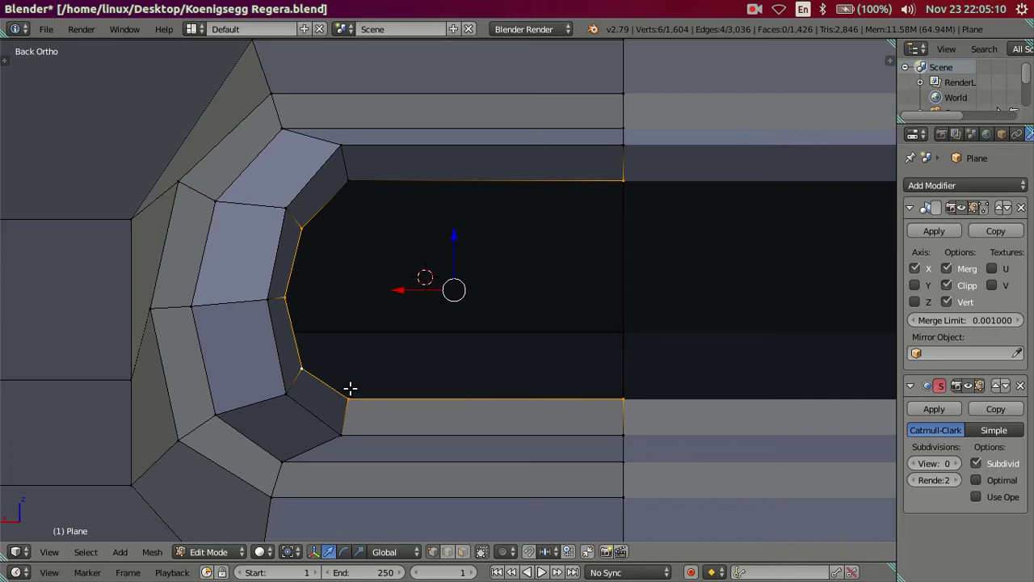
pyautogui.hotkey('ctrl', 'z')
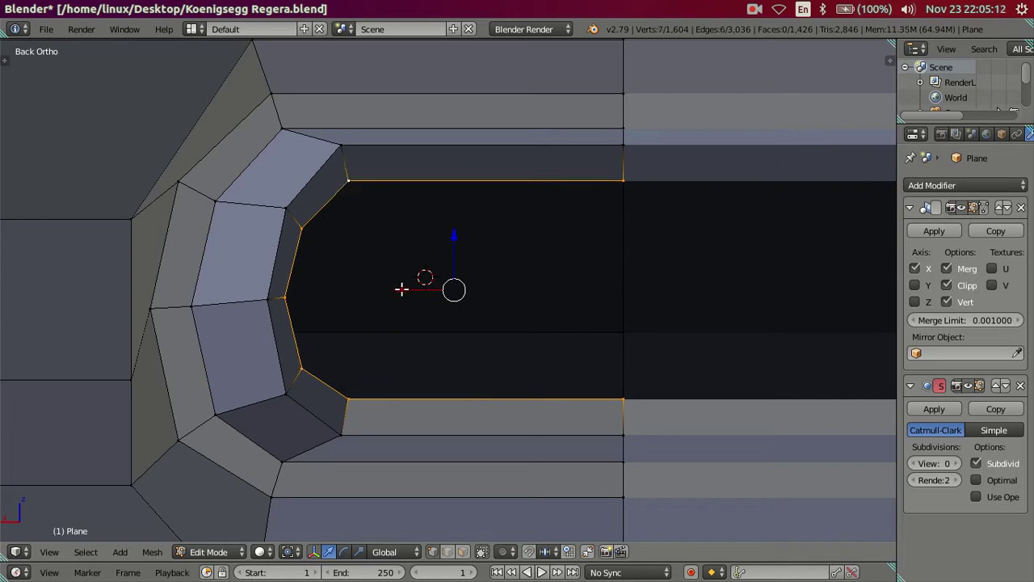
pyautogui.press('g')
pyautogui.press('x')
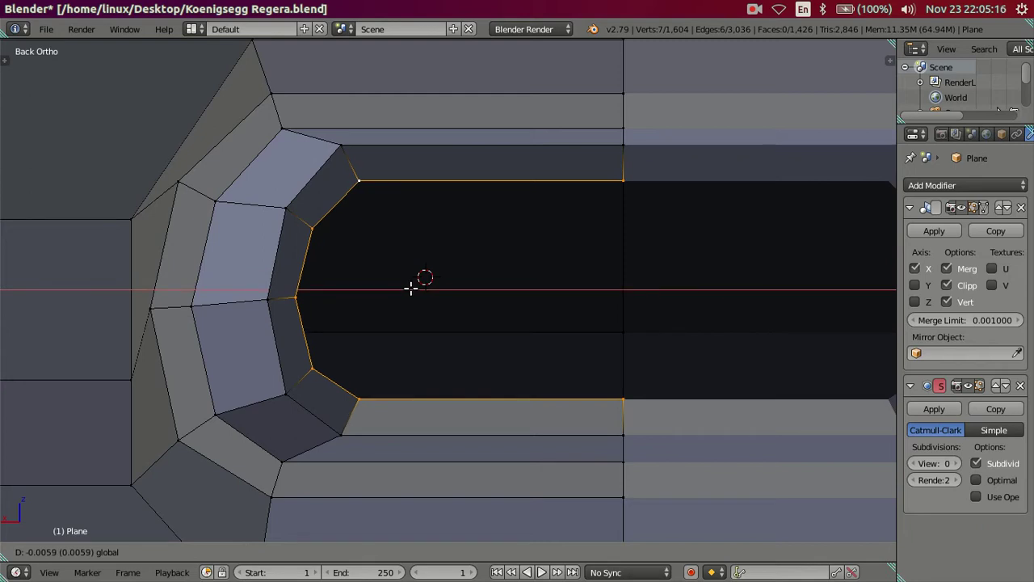
pyautogui.click(410, 288)
pyautogui.keyDown('shift'); pyautogui.rightClick(362, 188); pyautogui.keyUp('shift')
pyautogui.keyDown('shift'); pyautogui.rightClick(360, 389); pyautogui.keyUp('shift')
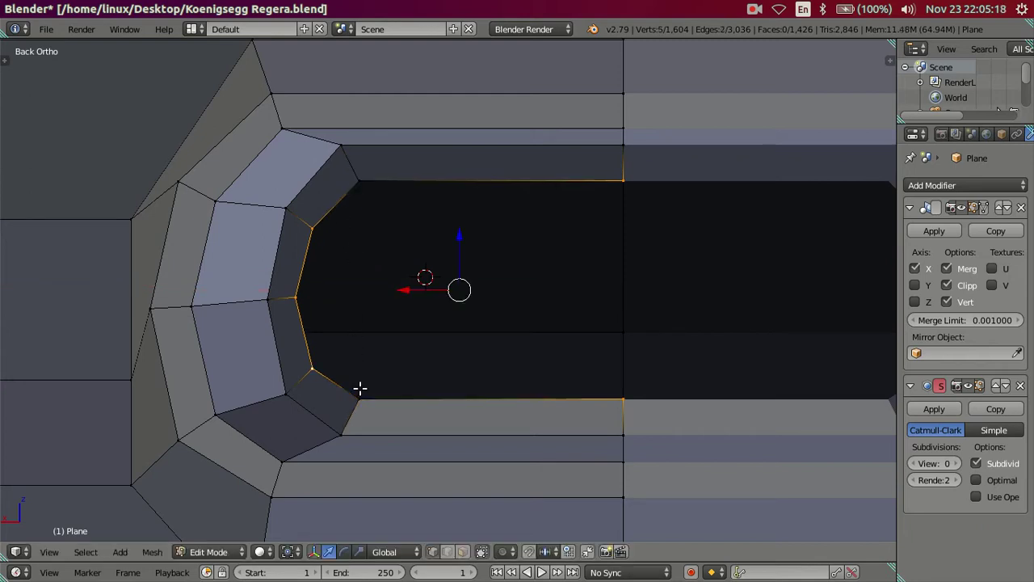
pyautogui.press('g')
pyautogui.press('x')
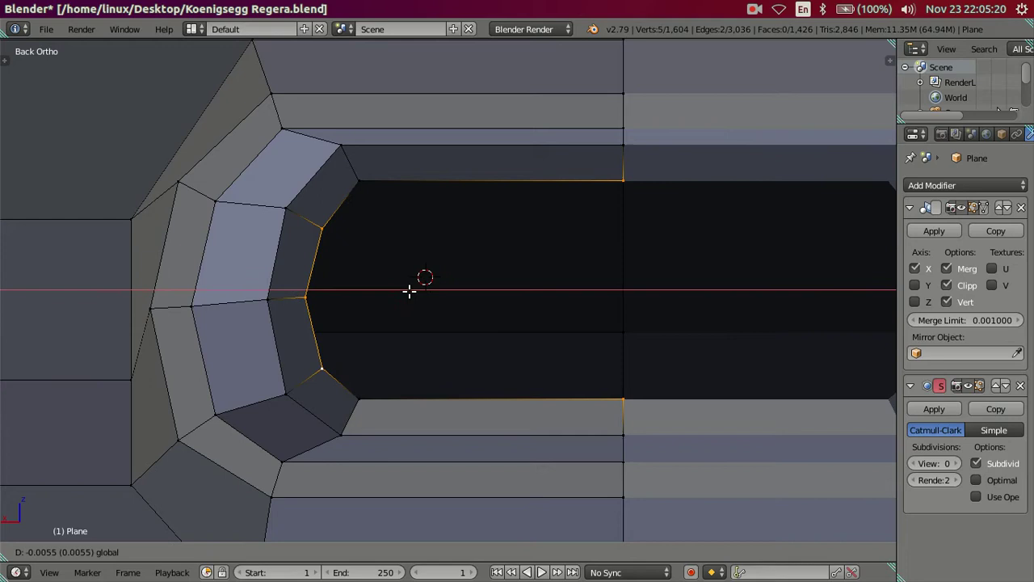
pyautogui.click(409, 292)
pyautogui.hotkey('ctrl', 'r')
# Add a centred edge loop to the rim and extrude a rim loop in place
pyautogui.click(348, 422)
pyautogui.rightClick(353, 423)
pyautogui.press('a')
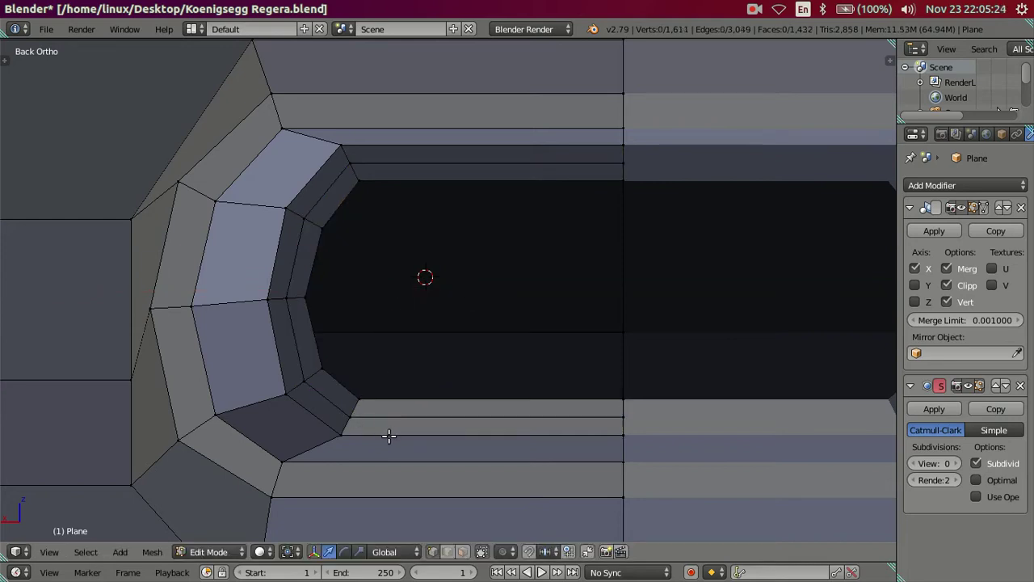
pyautogui.keyDown('alt'); pyautogui.rightClick(386, 422); pyautogui.keyUp('alt')
pyautogui.press('e')
pyautogui.rightClick(418, 395)
pyautogui.press('a')
# Bevel the opening's inner edge loop into a strip, working in wireframe
pyautogui.moveTo(418, 396)
pyautogui.mouseDown(button='middle')
pyautogui.moveTo(401, 393)
pyautogui.moveTo(460, 417)
pyautogui.mouseUp(button='middle')
pyautogui.keyDown('alt'); pyautogui.rightClick(549, 402); pyautogui.keyUp('alt')
pyautogui.moveTo(571, 397)
pyautogui.mouseDown(button='middle')
pyautogui.moveTo(405, 374)
pyautogui.moveTo(432, 365)
pyautogui.moveTo(436, 388)
pyautogui.mouseUp(button='middle')
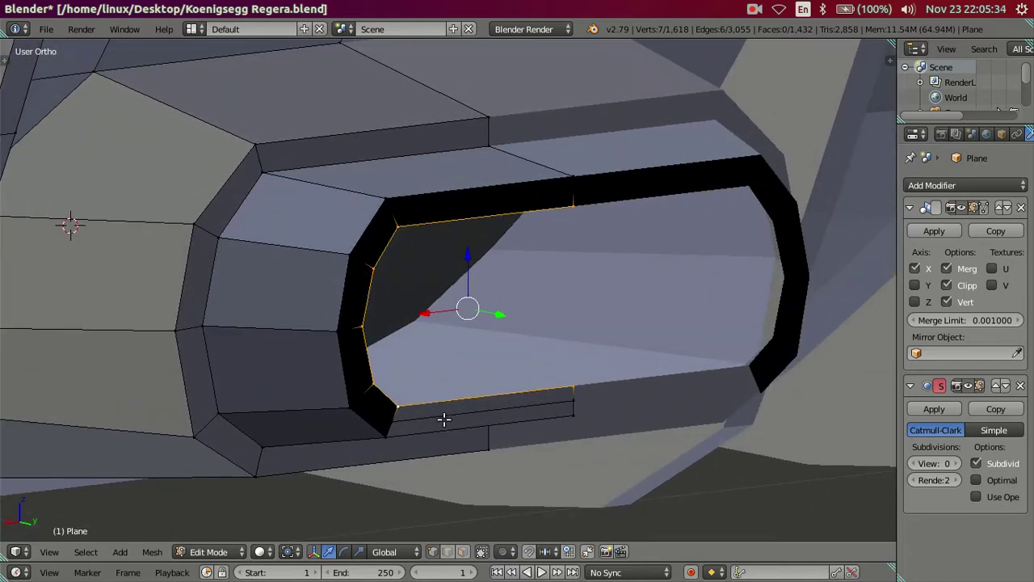
pyautogui.press('z')
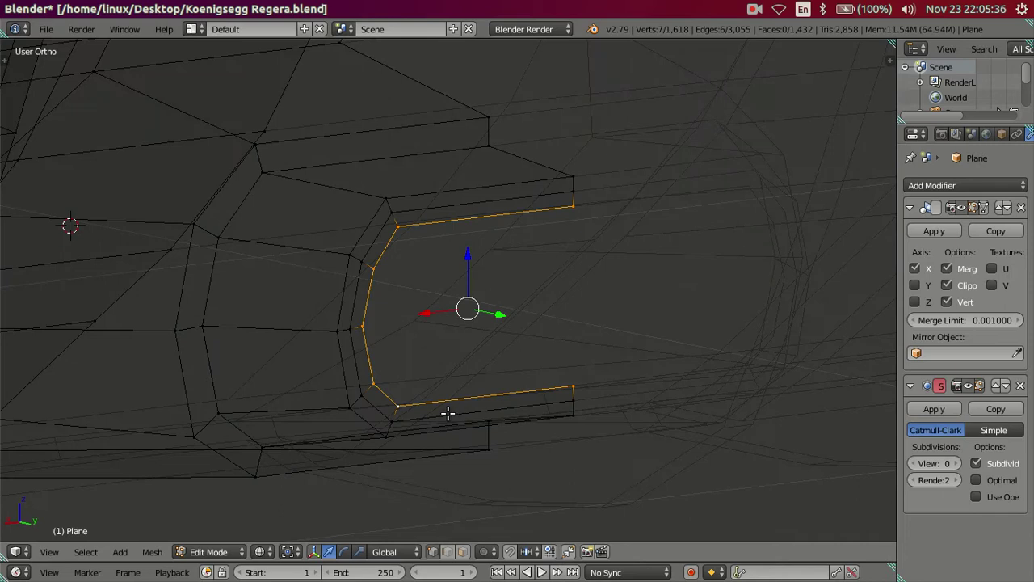
pyautogui.hotkey('ctrl', 'b')
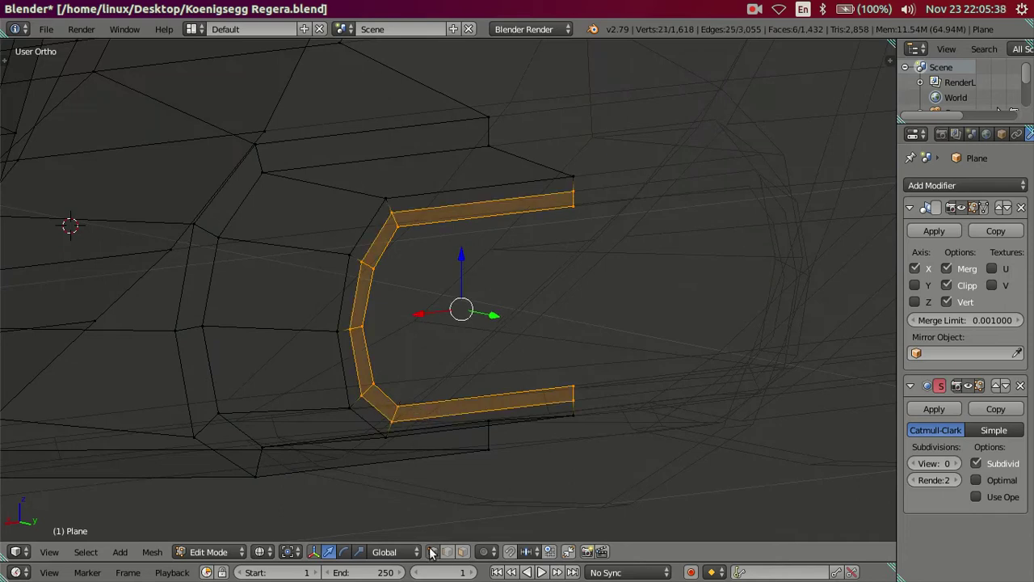
# Select the bevelled strip's edge loops and extrude them along Y
pyautogui.press('a')
pyautogui.keyDown('alt'); pyautogui.click(429, 403); pyautogui.keyUp('alt')
pyautogui.keyDown('alt'); pyautogui.keyDown('shift'); pyautogui.click(417, 420); pyautogui.keyUp('shift'); pyautogui.keyUp('alt')
pyautogui.keyDown('alt'); pyautogui.keyDown('shift'); pyautogui.click(418, 419); pyautogui.keyUp('shift'); pyautogui.keyUp('alt')
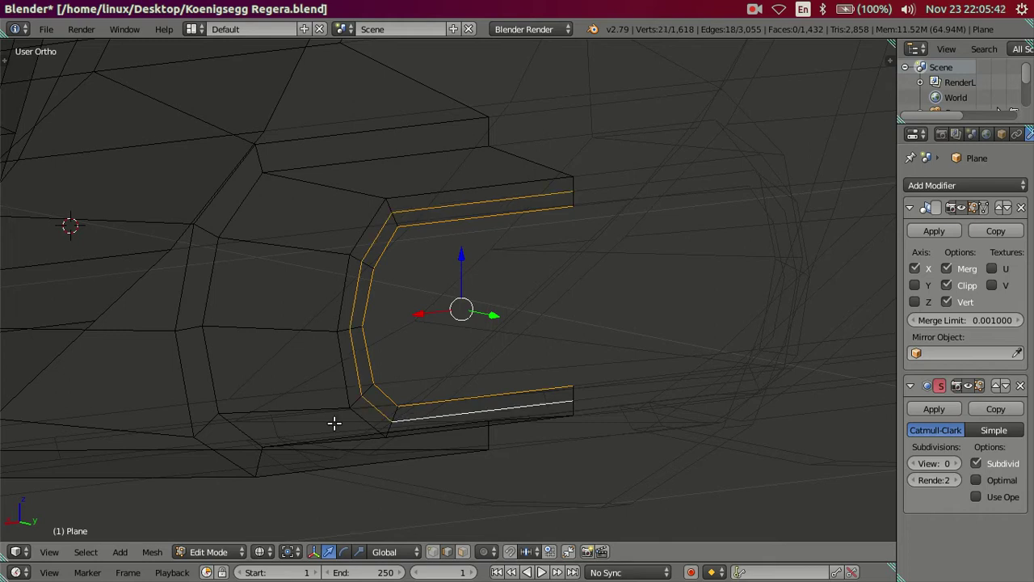
pyautogui.keyDown('alt'); pyautogui.keyDown('shift'); pyautogui.click(215, 375); pyautogui.keyUp('shift'); pyautogui.keyUp('alt')
pyautogui.moveTo(215, 374)
pyautogui.mouseDown(button='middle')
pyautogui.moveTo(340, 369)
pyautogui.moveTo(406, 406)
pyautogui.moveTo(519, 377)
pyautogui.moveTo(538, 392)
pyautogui.moveTo(574, 356)
pyautogui.mouseUp(button='middle')
pyautogui.press('z')
pyautogui.press('e')
pyautogui.press('y')
pyautogui.click(575, 356)
# Slide the extruded loops deeper along Y, about 0.0255, to form the new lip
pyautogui.press('z')
pyautogui.scroll(2, 642, 385)
pyautogui.keyDown('shift'); pyautogui.moveTo(642, 385); pyautogui.dragTo(544, 288, button='middle'); pyautogui.keyUp('shift')
pyautogui.scroll(1, 540, 297)
pyautogui.moveTo(496, 298); pyautogui.dragTo(548, 308)
# Push the selected loops further along Y, checking the depth in solid shading
pyautogui.press('z')
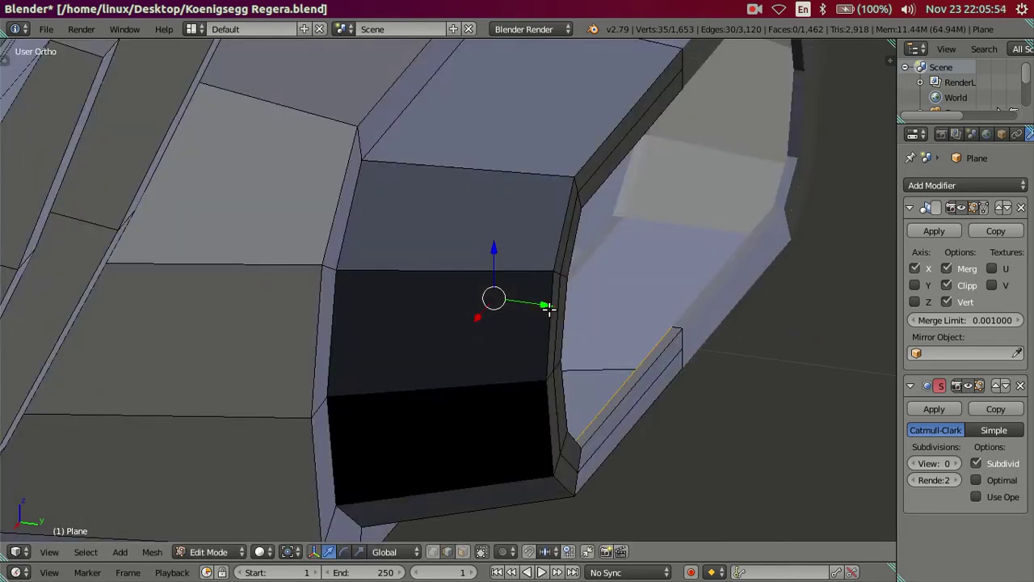
pyautogui.press('z')
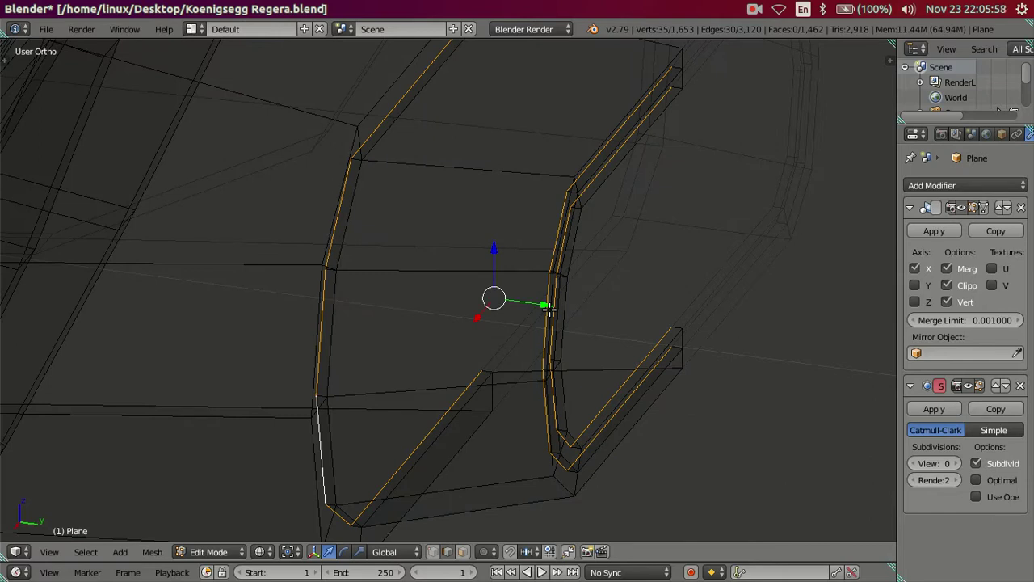
pyautogui.moveTo(545, 308); pyautogui.dragTo(544, 307)
pyautogui.press('z')
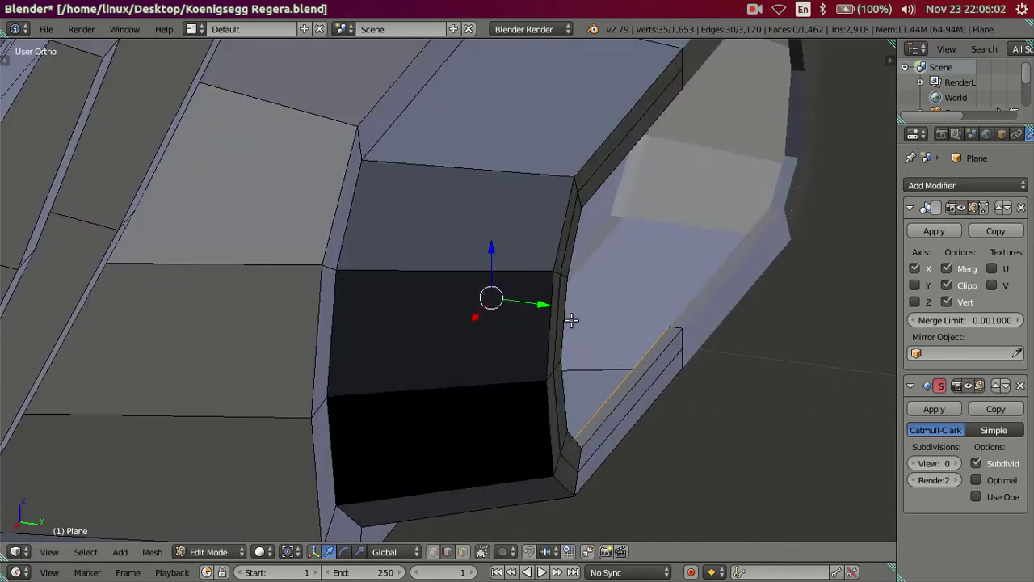
# Extrude the loops again and move them back along Y to deepen the tunnel
pyautogui.press('e')
pyautogui.rightClick(588, 299)
pyautogui.moveTo(548, 303)
pyautogui.mouseDown()
pyautogui.moveTo(344, 278)
pyautogui.moveTo(356, 279)
pyautogui.mouseUp()
pyautogui.scroll(-5, 355, 279)
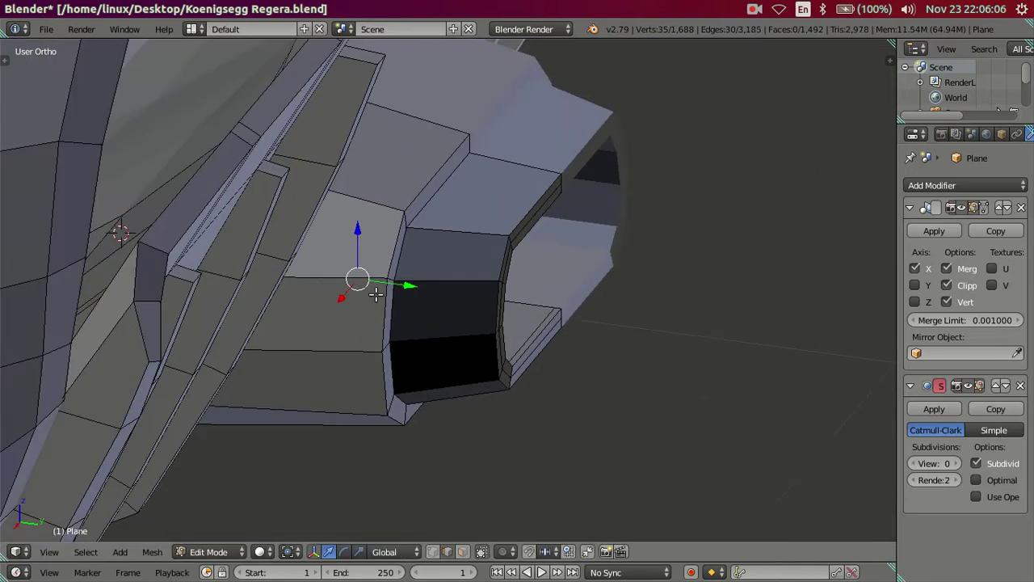
pyautogui.press('z')
pyautogui.scroll(3, 485, 287)
pyautogui.moveTo(474, 262); pyautogui.dragTo(304, 245)
pyautogui.moveTo(418, 268)
pyautogui.mouseDown(button='middle')
pyautogui.moveTo(437, 238)
pyautogui.moveTo(412, 277)
pyautogui.moveTo(371, 283)
pyautogui.moveTo(454, 280)
pyautogui.mouseUp(button='middle')
pyautogui.press('z')
pyautogui.scroll(3, 420, 261)
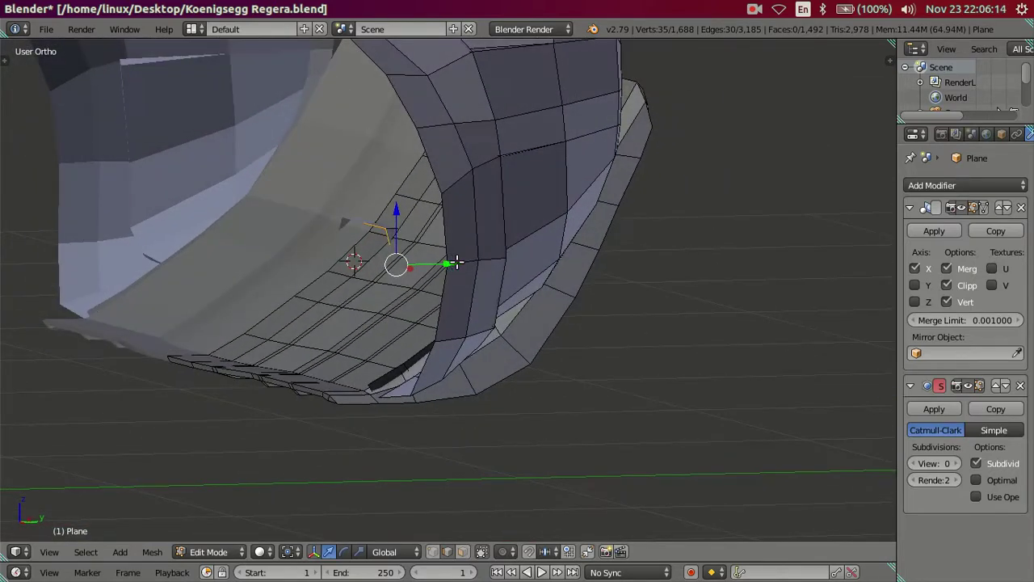
pyautogui.moveTo(456, 263); pyautogui.dragTo(469, 261)
# Shift the left-end lip loops slightly along X, about 0.0132
pyautogui.moveTo(468, 261)
pyautogui.mouseDown(button='middle')
pyautogui.moveTo(595, 250)
pyautogui.moveTo(485, 291)
pyautogui.moveTo(490, 314)
pyautogui.moveTo(554, 293)
pyautogui.moveTo(560, 274)
pyautogui.moveTo(528, 270)
pyautogui.moveTo(547, 299)
pyautogui.moveTo(533, 316)
pyautogui.moveTo(538, 332)
pyautogui.moveTo(529, 302)
pyautogui.moveTo(527, 342)
pyautogui.moveTo(529, 318)
pyautogui.moveTo(563, 315)
pyautogui.moveTo(346, 298)
pyautogui.moveTo(436, 285)
pyautogui.mouseUp(button='middle')
pyautogui.press('z')
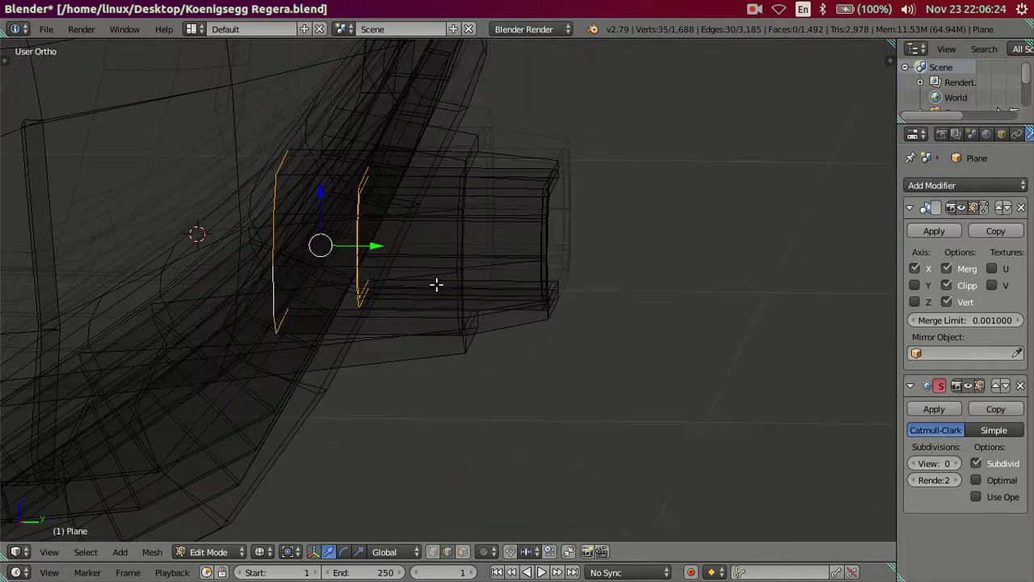
pyautogui.moveTo(278, 200); pyautogui.dragTo(383, 240, button='middle')
pyautogui.moveTo(385, 243); pyautogui.dragTo(395, 247)
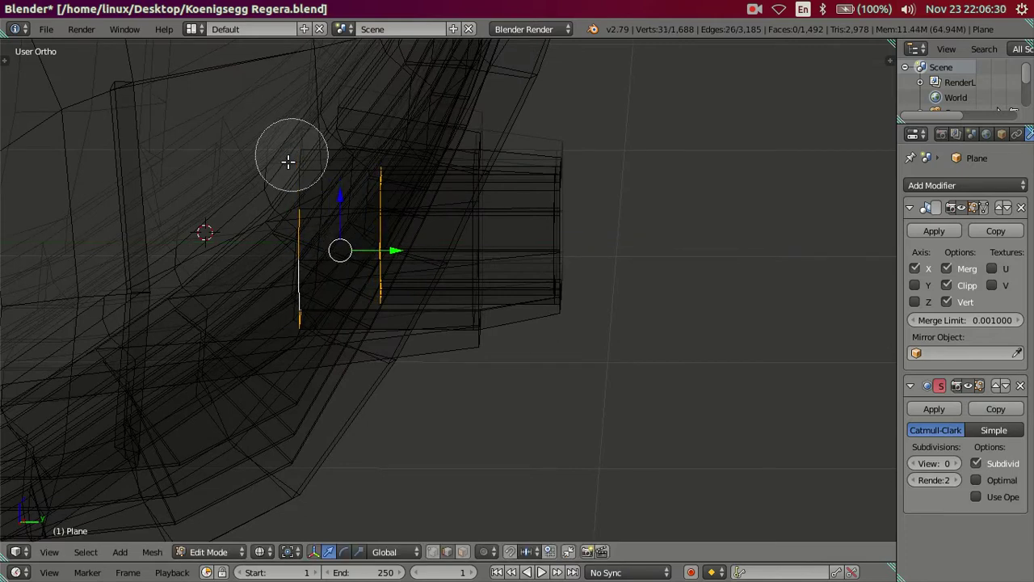
pyautogui.moveTo(433, 234); pyautogui.dragTo(412, 237)
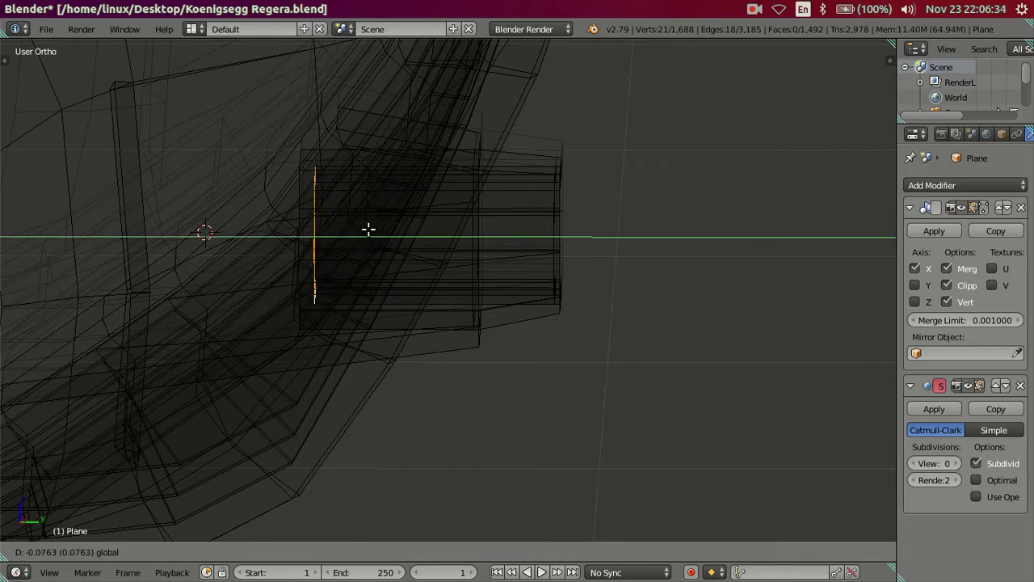
pyautogui.moveTo(368, 229); pyautogui.dragTo(368, 230)
# Reselect the rear edge loops and slide them along Y
pyautogui.press('a')
pyautogui.press('z')
pyautogui.moveTo(483, 256)
pyautogui.mouseDown(button='middle')
pyautogui.moveTo(599, 310)
pyautogui.moveTo(485, 288)
pyautogui.moveTo(512, 328)
pyautogui.moveTo(491, 313)
pyautogui.moveTo(555, 358)
pyautogui.moveTo(495, 334)
pyautogui.moveTo(531, 293)
pyautogui.moveTo(547, 294)
pyautogui.moveTo(406, 279)
pyautogui.mouseUp(button='middle')
pyautogui.scroll(2, 473, 313)
pyautogui.press('z')
pyautogui.hotkey('ctrl', 'z')
pyautogui.moveTo(366, 278); pyautogui.dragTo(350, 280)
pyautogui.press('a')
pyautogui.press('z')
pyautogui.moveTo(598, 328)
pyautogui.mouseDown(button='middle')
pyautogui.moveTo(704, 258)
pyautogui.moveTo(606, 283)
pyautogui.moveTo(393, 289)
pyautogui.moveTo(413, 297)
pyautogui.moveTo(323, 320)
pyautogui.moveTo(351, 291)
pyautogui.moveTo(379, 315)
pyautogui.moveTo(364, 334)
pyautogui.moveTo(376, 311)
pyautogui.moveTo(420, 339)
pyautogui.moveTo(424, 357)
pyautogui.mouseUp(button='middle')
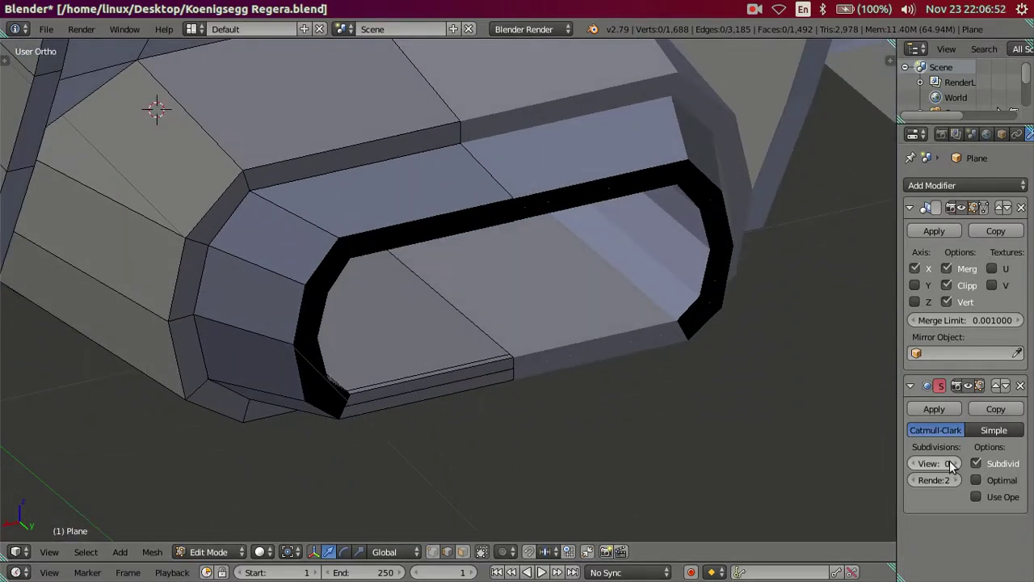
# Preview the vent at Subdivision View 2 in Object Mode, then set it back to 0
pyautogui.click(950, 458)
pyautogui.click(950, 459)
pyautogui.moveTo(681, 374)
pyautogui.mouseDown(button='middle')
pyautogui.moveTo(642, 351)
pyautogui.moveTo(556, 335)
pyautogui.moveTo(469, 220)
pyautogui.moveTo(314, 232)
pyautogui.mouseUp(button='middle')
pyautogui.press('Tab')
pyautogui.scroll(2, 314, 232)
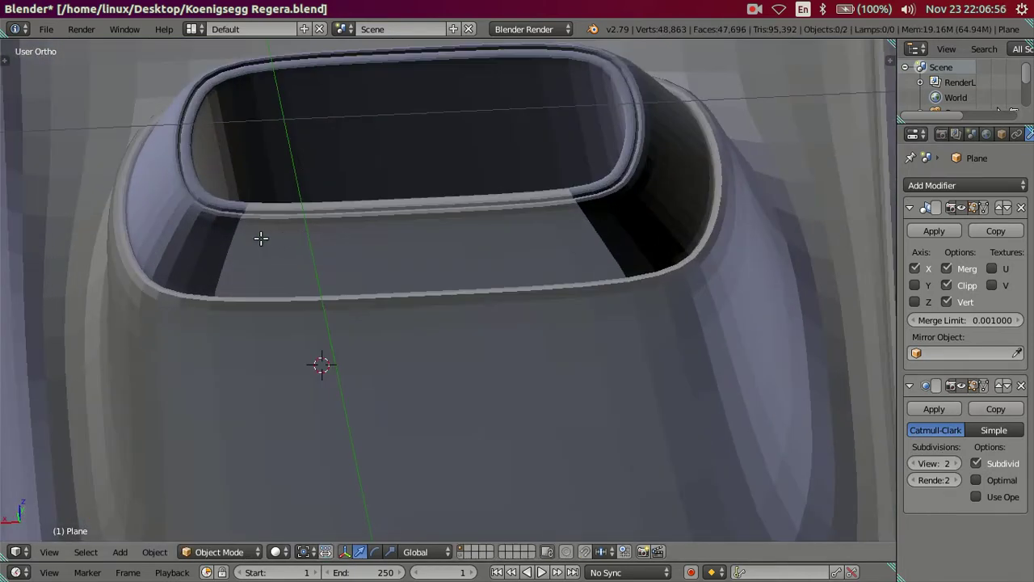
pyautogui.press('Tab')
pyautogui.click(915, 462)
pyautogui.click(915, 462)
pyautogui.moveTo(426, 338)
pyautogui.mouseDown(button='middle')
pyautogui.moveTo(453, 346)
pyautogui.moveTo(280, 247)
pyautogui.moveTo(516, 515)
pyautogui.mouseUp(button='middle')
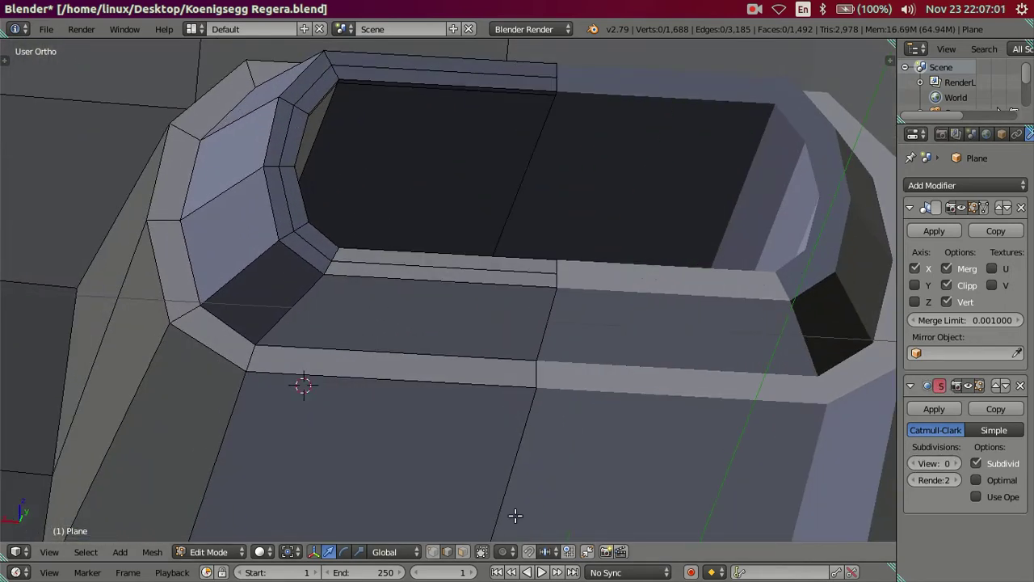
# Select the face loops along the vent's left side and top strip and flip their normals
pyautogui.keyDown('alt'); pyautogui.rightClick(311, 267); pyautogui.keyUp('alt')
pyautogui.keyDown('alt'); pyautogui.keyDown('shift'); pyautogui.rightClick(277, 209); pyautogui.keyUp('shift'); pyautogui.keyUp('alt')
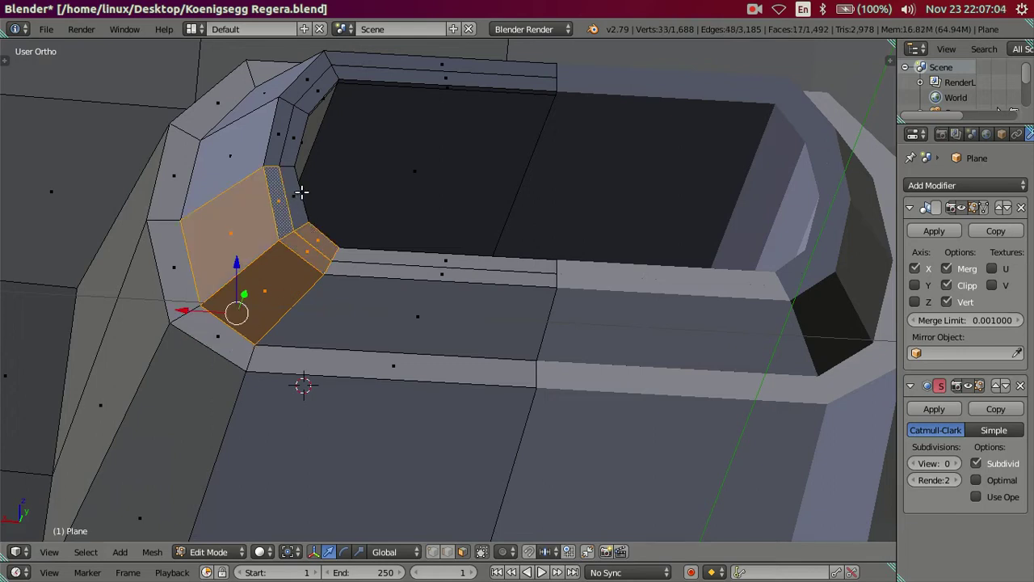
pyautogui.keyDown('alt'); pyautogui.keyDown('shift'); pyautogui.rightClick(299, 194); pyautogui.keyUp('shift'); pyautogui.keyUp('alt')
pyautogui.keyDown('alt'); pyautogui.keyDown('shift'); pyautogui.rightClick(271, 139); pyautogui.keyUp('shift'); pyautogui.keyUp('alt')
pyautogui.keyDown('alt'); pyautogui.keyDown('shift'); pyautogui.rightClick(300, 132); pyautogui.keyUp('shift'); pyautogui.keyUp('alt')
pyautogui.keyDown('alt'); pyautogui.keyDown('shift'); pyautogui.rightClick(305, 83); pyautogui.keyUp('shift'); pyautogui.keyUp('alt')
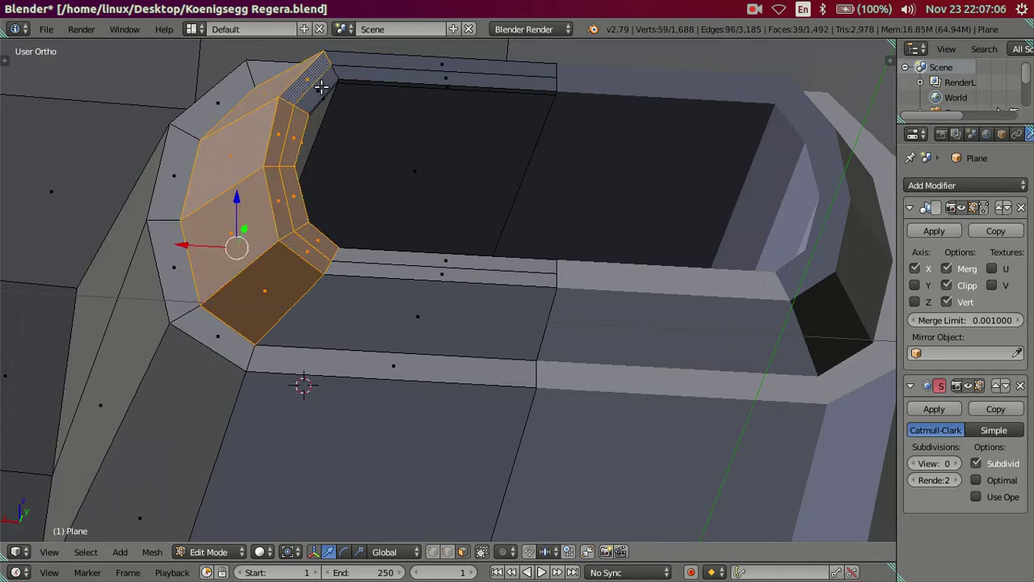
pyautogui.keyDown('alt'); pyautogui.keyDown('shift'); pyautogui.rightClick(323, 89); pyautogui.keyUp('shift'); pyautogui.keyUp('alt')
pyautogui.keyDown('alt'); pyautogui.keyDown('shift'); pyautogui.rightClick(376, 68); pyautogui.keyUp('shift'); pyautogui.keyUp('alt')
pyautogui.keyDown('alt'); pyautogui.keyDown('shift'); pyautogui.rightClick(483, 123); pyautogui.keyUp('shift'); pyautogui.keyUp('alt')
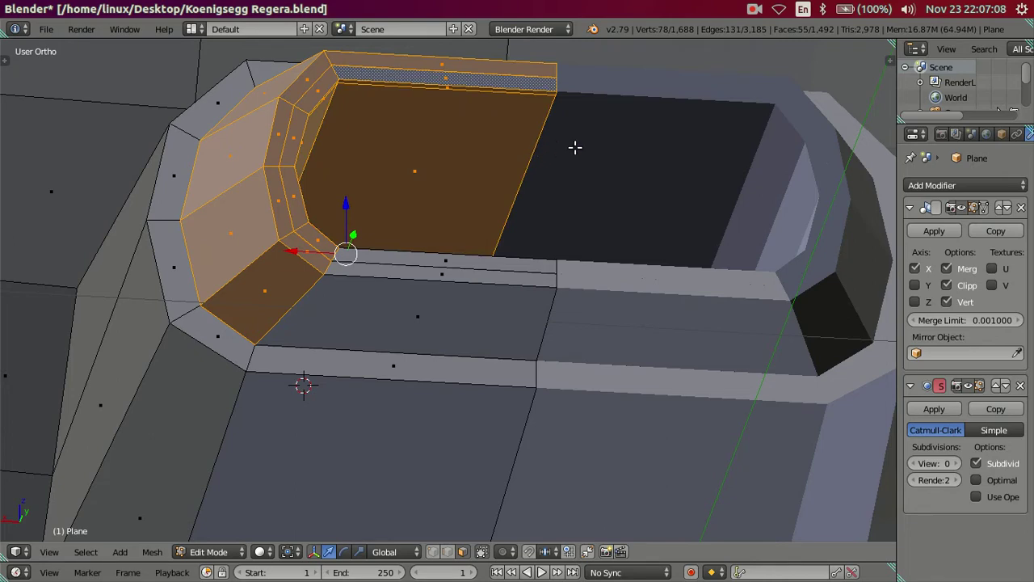
pyautogui.hotkey('ctrl', 'f')
pyautogui.click(549, 150)
# Recheck the flipped vent with the subdivision preview on, then turn it off again
pyautogui.press('a')
pyautogui.moveTo(548, 149)
pyautogui.mouseDown(button='middle')
pyautogui.moveTo(495, 256)
pyautogui.moveTo(491, 169)
pyautogui.moveTo(480, 307)
pyautogui.moveTo(854, 408)
pyautogui.mouseUp(button='middle')
pyautogui.click(956, 463)
pyautogui.click(956, 463)
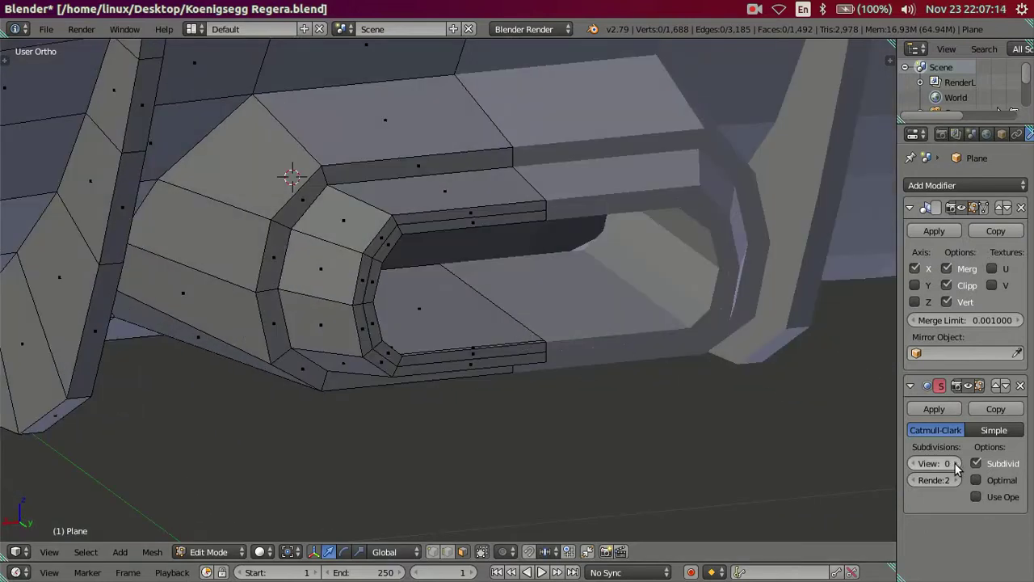
pyautogui.moveTo(686, 353)
pyautogui.mouseDown(button='middle')
pyautogui.moveTo(577, 313)
pyautogui.moveTo(581, 303)
pyautogui.moveTo(832, 412)
pyautogui.mouseUp(button='middle')
pyautogui.press('Tab')
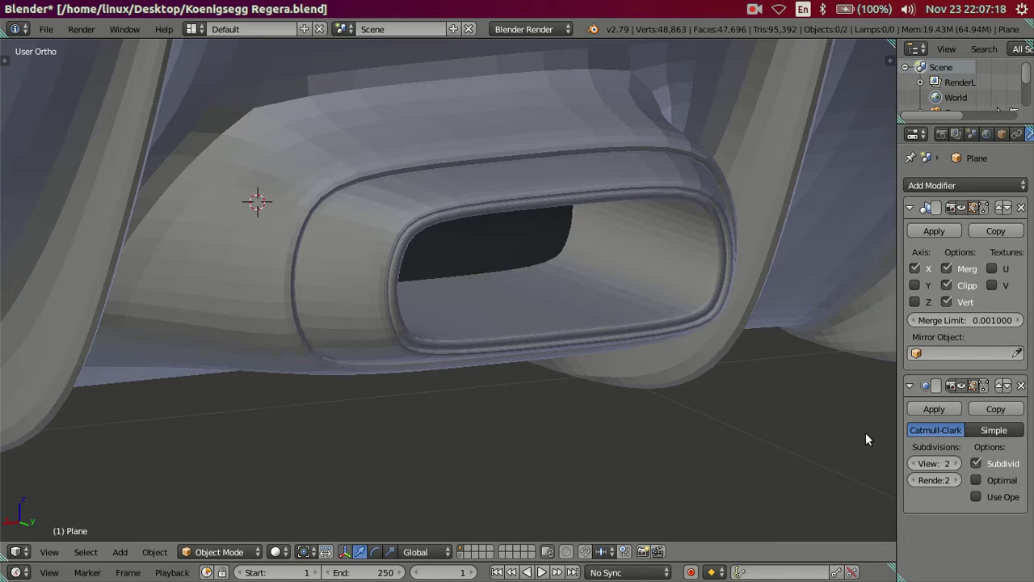
pyautogui.click(913, 463)
pyautogui.click(913, 463)
pyautogui.press('Tab')
pyautogui.moveTo(349, 195)
pyautogui.mouseDown(button='middle')
pyautogui.moveTo(347, 181)
pyautogui.moveTo(492, 245)
pyautogui.moveTo(423, 151)
pyautogui.mouseUp(button='middle')
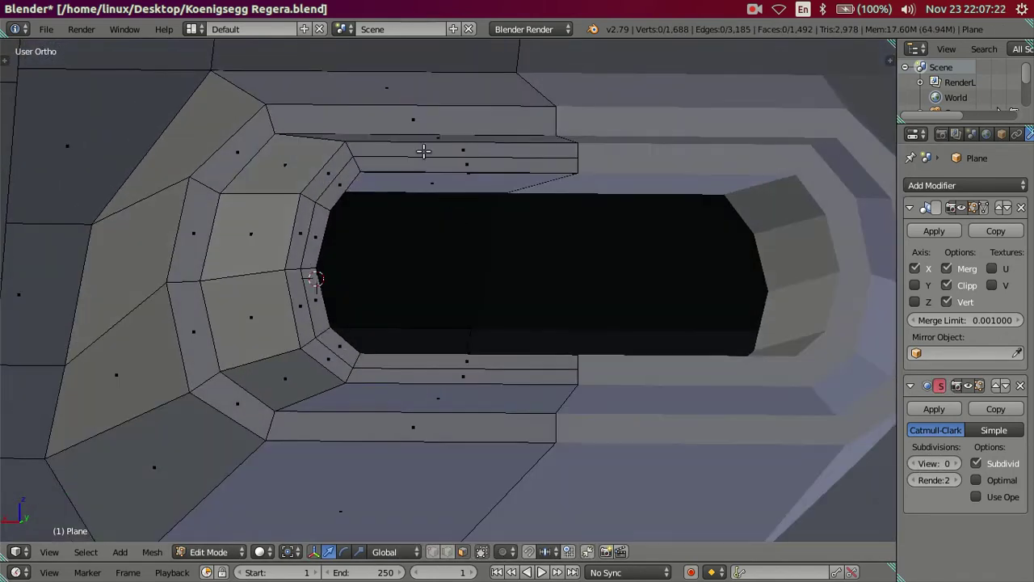
# Stretch the opening slightly taller by scaling its top and bottom edges along Z
pyautogui.rightClick(406, 108)
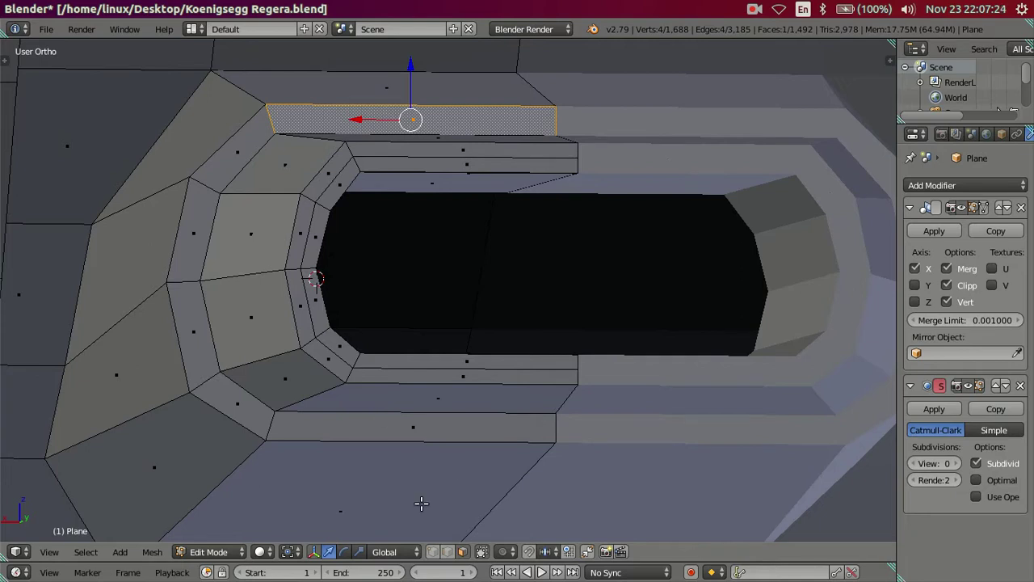
pyautogui.rightClick(405, 430)
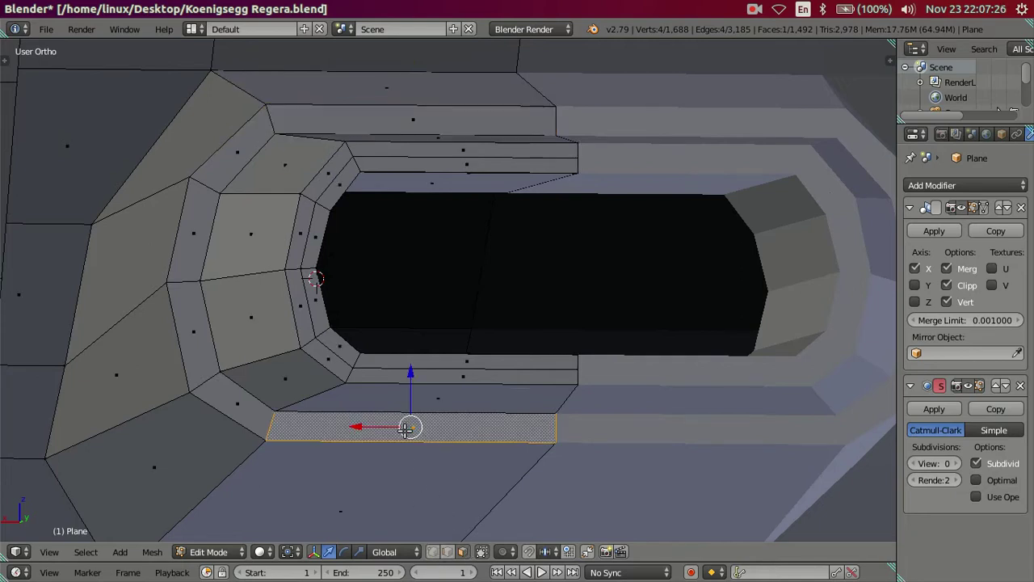
pyautogui.hotkey('ctrl', 'Tab')
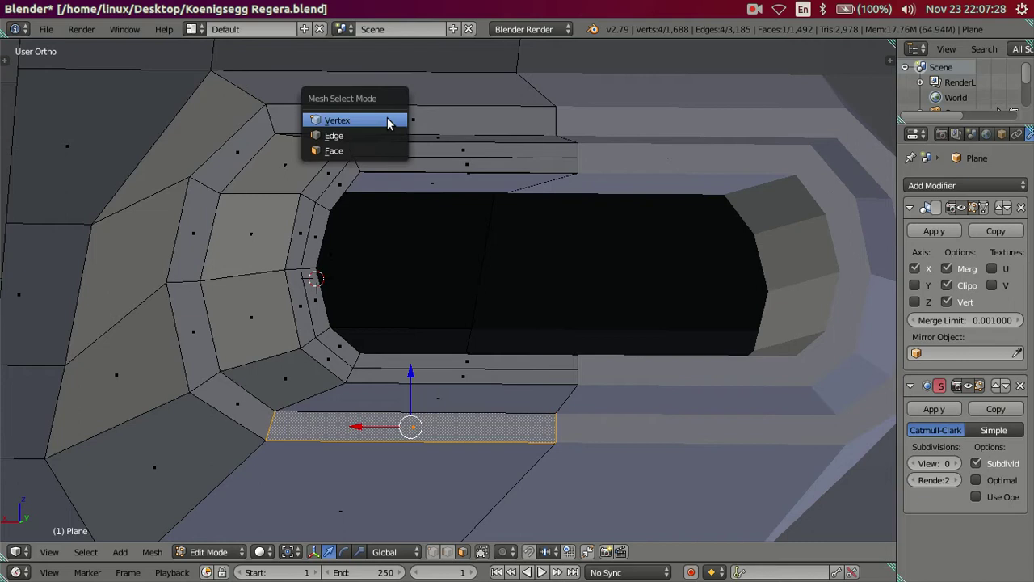
pyautogui.click(387, 119)
pyautogui.hotkey('ctrl', 'Tab')
pyautogui.click(383, 115)
pyautogui.rightClick(383, 103)
pyautogui.keyDown('shift'); pyautogui.rightClick(332, 429); pyautogui.keyUp('shift')
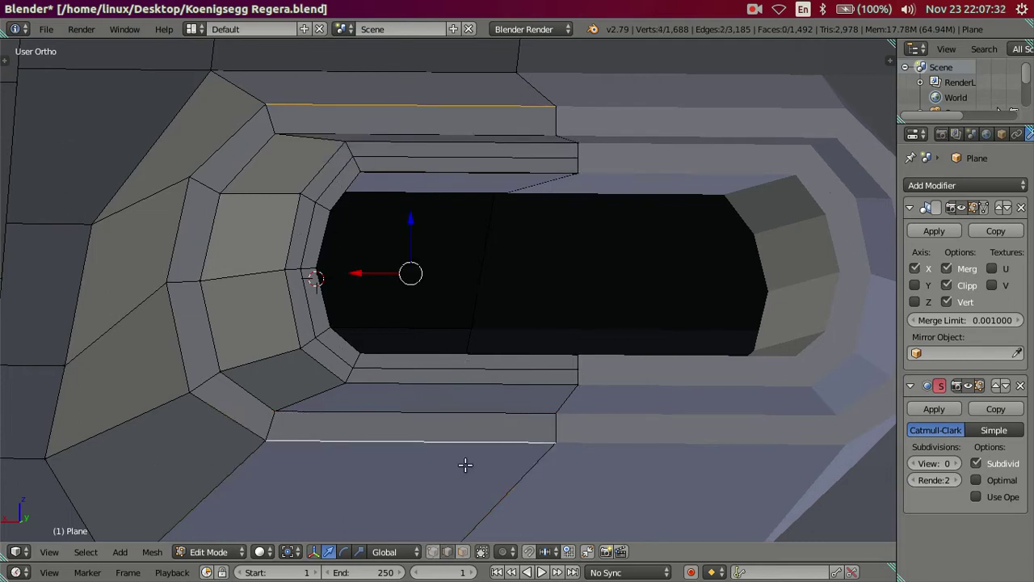
pyautogui.press('s')
pyautogui.press('z')
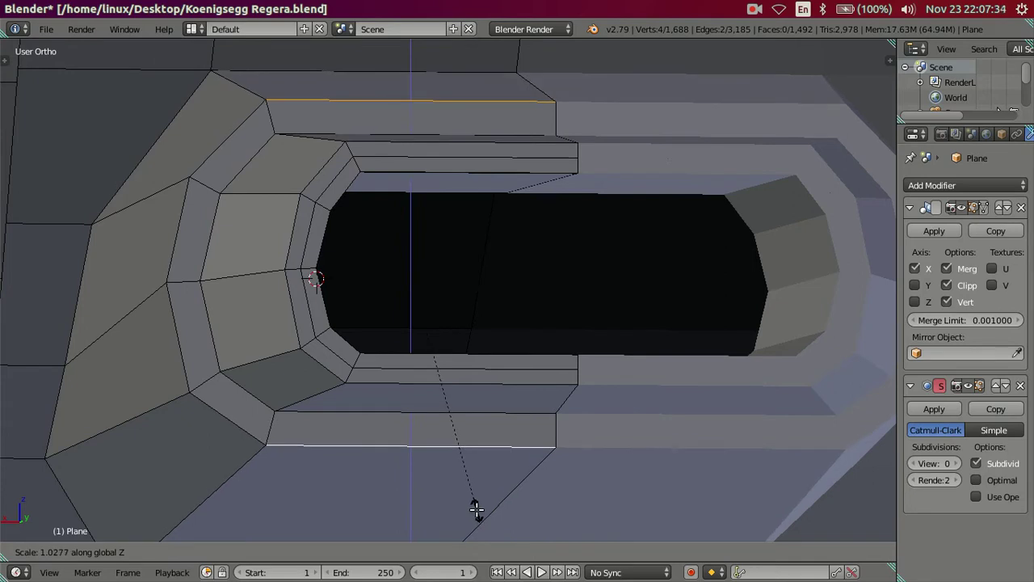
pyautogui.click(477, 508)
# From a straight rear view, loop-cut across the exhaust and slide the loop into place
pyautogui.scroll(-4, 437, 445)
pyautogui.press('a')
pyautogui.moveTo(436, 446)
pyautogui.mouseDown(button='middle')
pyautogui.moveTo(452, 416)
pyautogui.moveTo(478, 410)
pyautogui.moveTo(407, 411)
pyautogui.mouseUp(button='middle')
pyautogui.press('ctrl+KP_1')
pyautogui.press('KP_8')
pyautogui.press('KP_8')
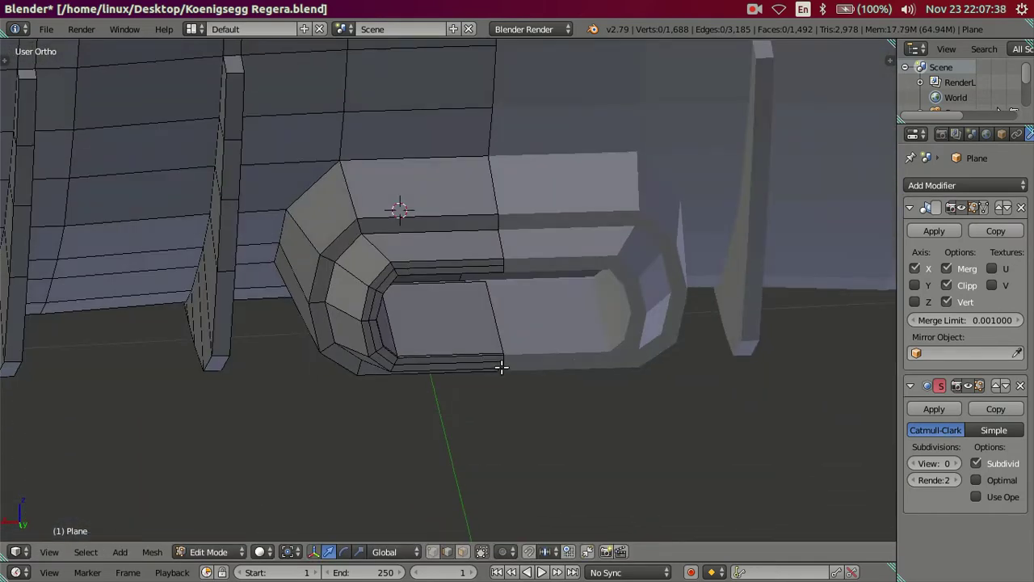
pyautogui.scroll(2, 492, 368)
pyautogui.scroll(-2, 485, 371)
pyautogui.press('KP_2')
pyautogui.press('KP_2')
pyautogui.scroll(2, 483, 372)
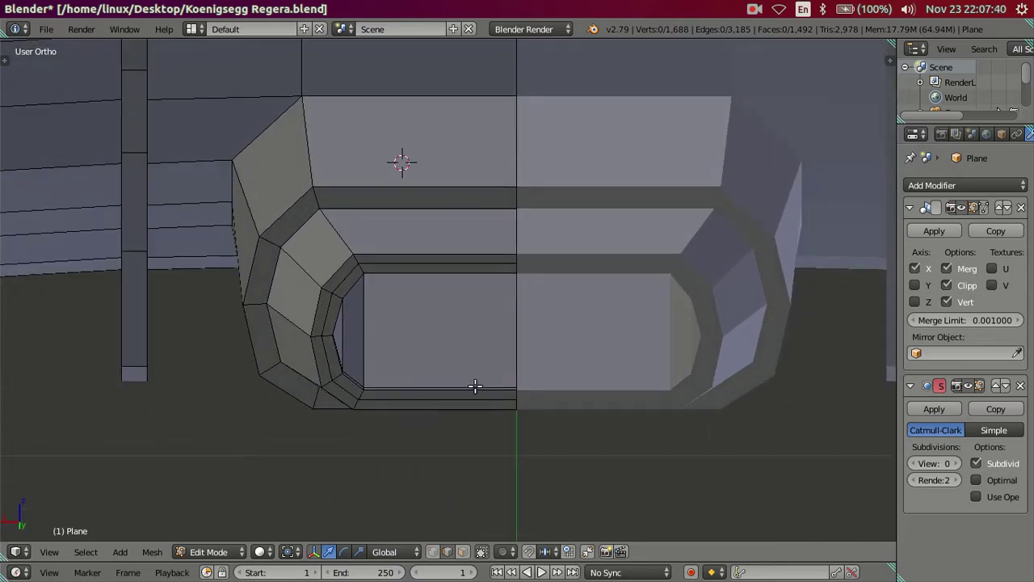
pyautogui.hotkey('ctrl', 'r')
pyautogui.click(476, 387)
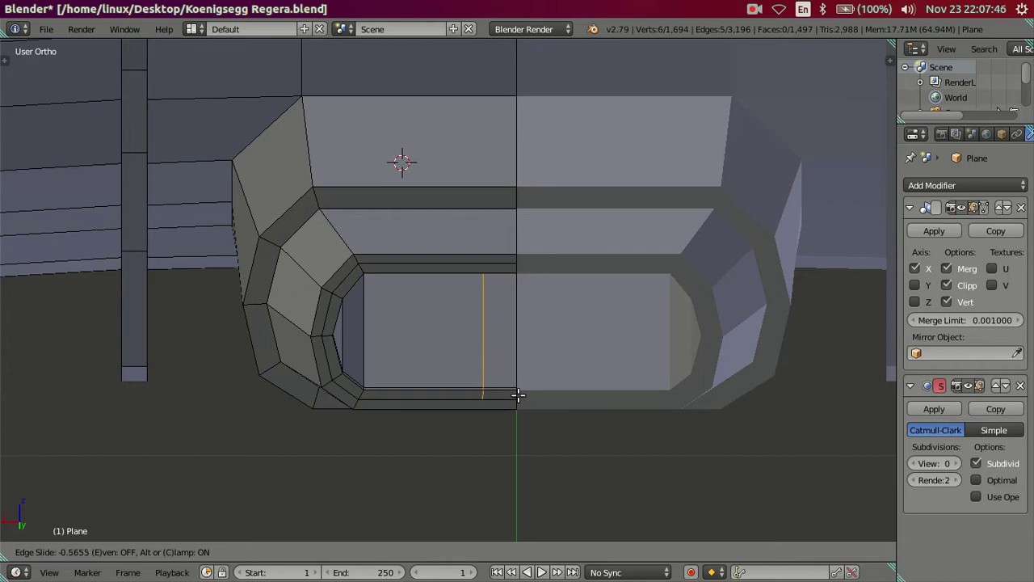
pyautogui.click(518, 395)
# Switch off the Mirror modifier's X axis
pyautogui.moveTo(526, 392); pyautogui.dragTo(704, 321, button='middle')
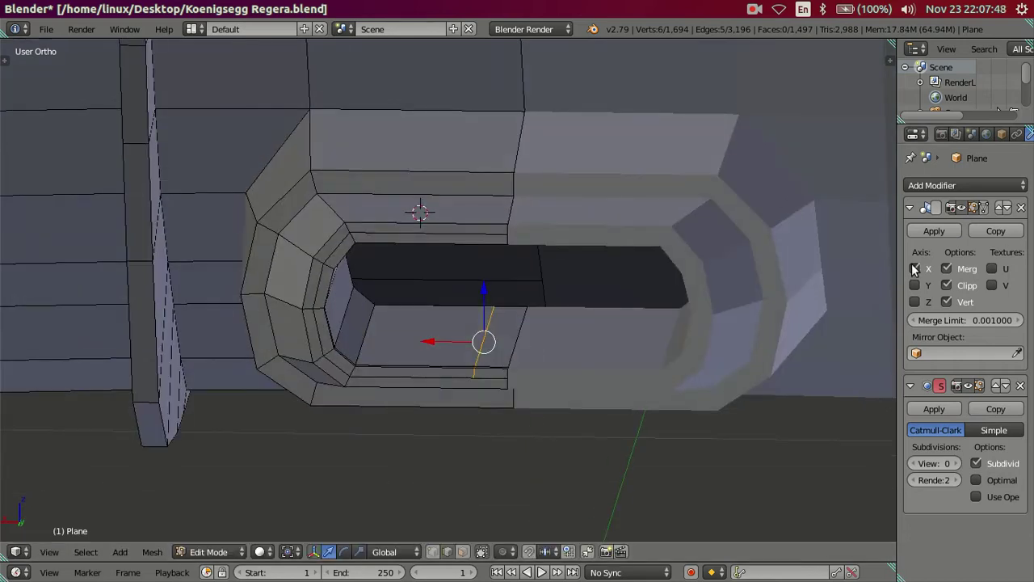
pyautogui.click(915, 268)
pyautogui.moveTo(765, 289)
pyautogui.mouseDown(button='middle')
pyautogui.moveTo(747, 315)
pyautogui.moveTo(508, 349)
pyautogui.moveTo(502, 360)
pyautogui.mouseUp(button='middle')
# Add another loop cut across the exhaust's lower strip near its end
pyautogui.hotkey('ctrl', 'r')
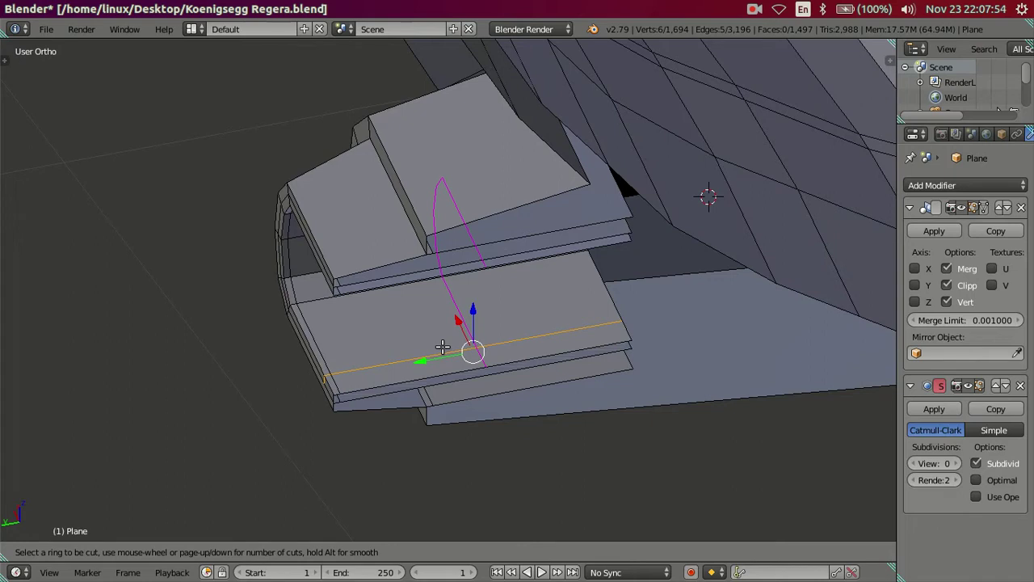
pyautogui.click(443, 348)
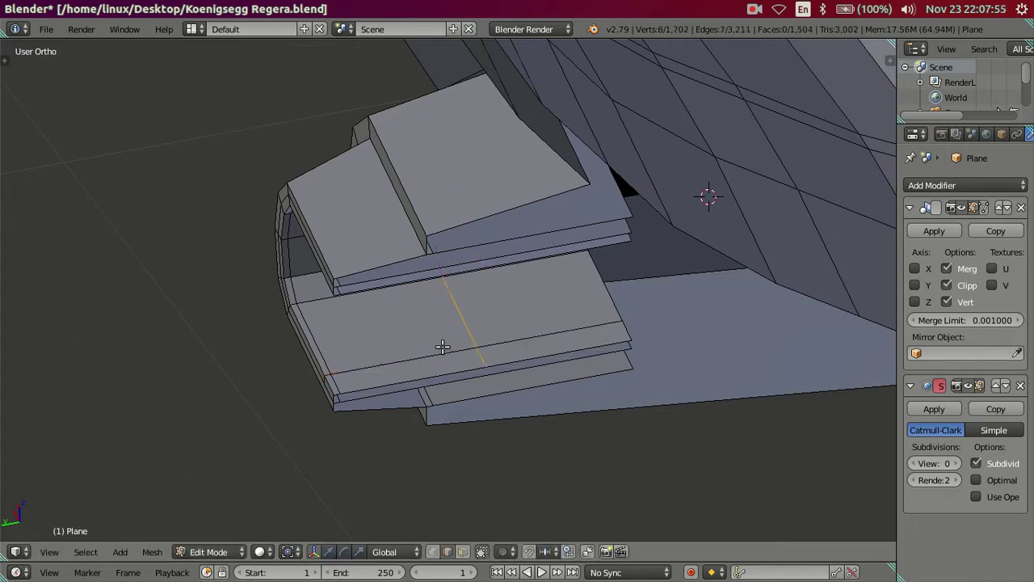
pyautogui.click(345, 360)
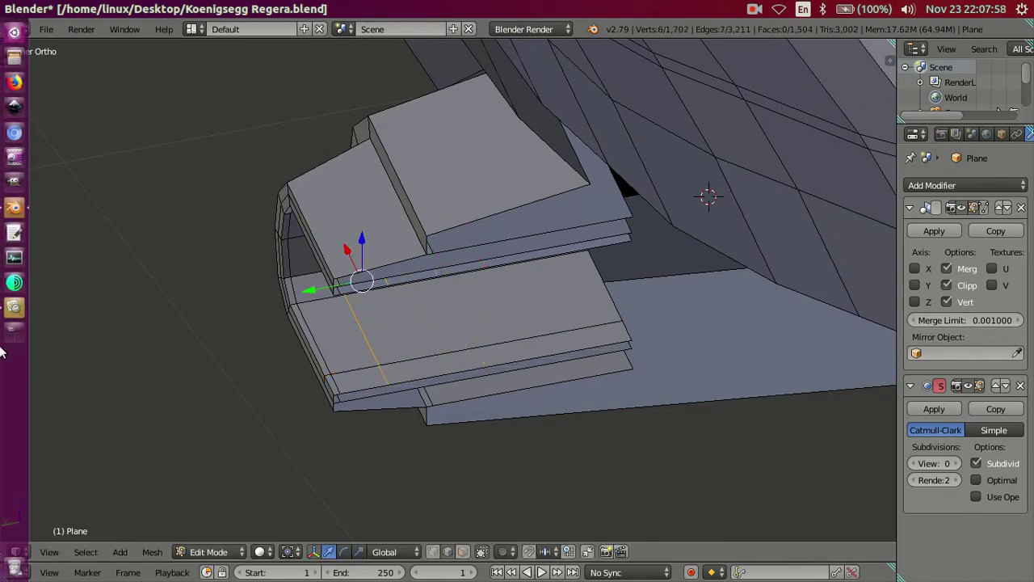
# Open the Regera rear reference photo and zoom in on the oval exhaust
pyautogui.click(13, 309)
pyautogui.scroll(2, 670, 431)
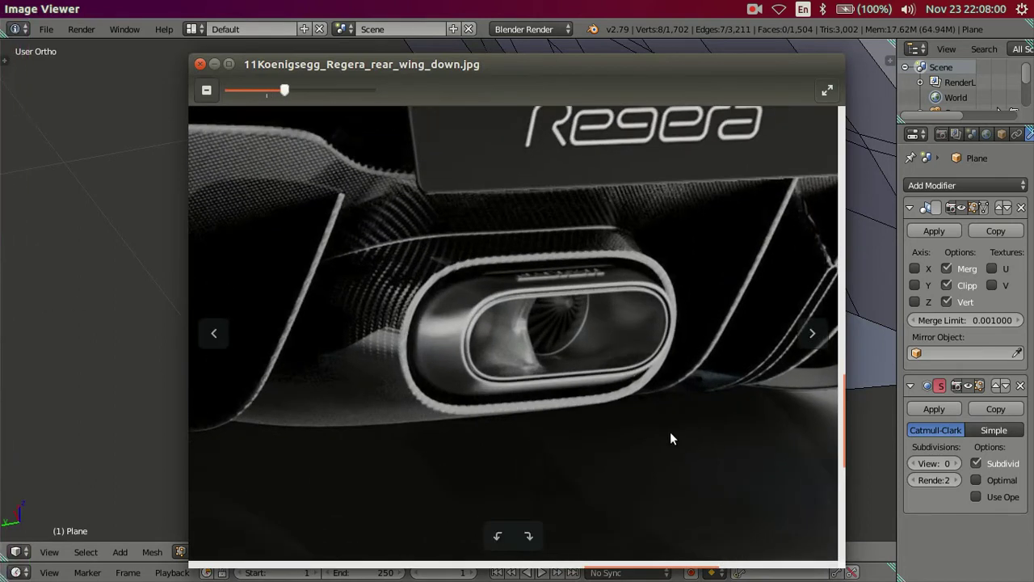
pyautogui.scroll(2, 670, 431)
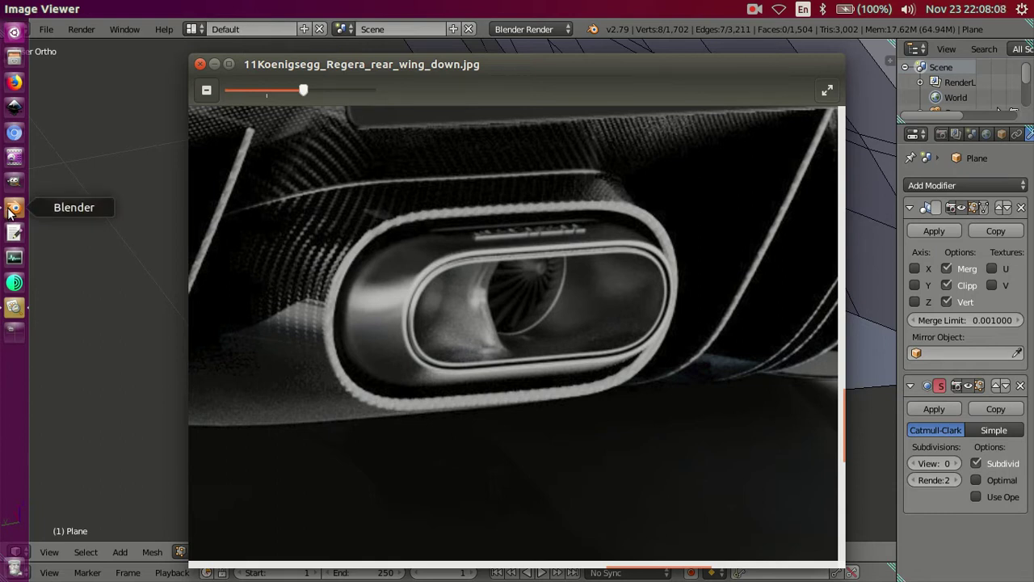
# Back in Blender, nudge the edge loop near the exhaust-slot end by about 0.0117
pyautogui.click(11, 212)
pyautogui.moveTo(556, 346)
pyautogui.mouseDown(button='middle')
pyautogui.moveTo(550, 323)
pyautogui.moveTo(334, 318)
pyautogui.mouseUp(button='middle')
pyautogui.moveTo(327, 279); pyautogui.dragTo(307, 273)
# Inspect the exhaust opening from several angles, briefly selecting the strip face below it
pyautogui.moveTo(307, 274)
pyautogui.mouseDown(button='middle')
pyautogui.moveTo(457, 324)
pyautogui.moveTo(474, 342)
pyautogui.mouseUp(button='middle')
pyautogui.press('a')
pyautogui.scroll(3, 439, 300)
pyautogui.scroll(-3, 434, 356)
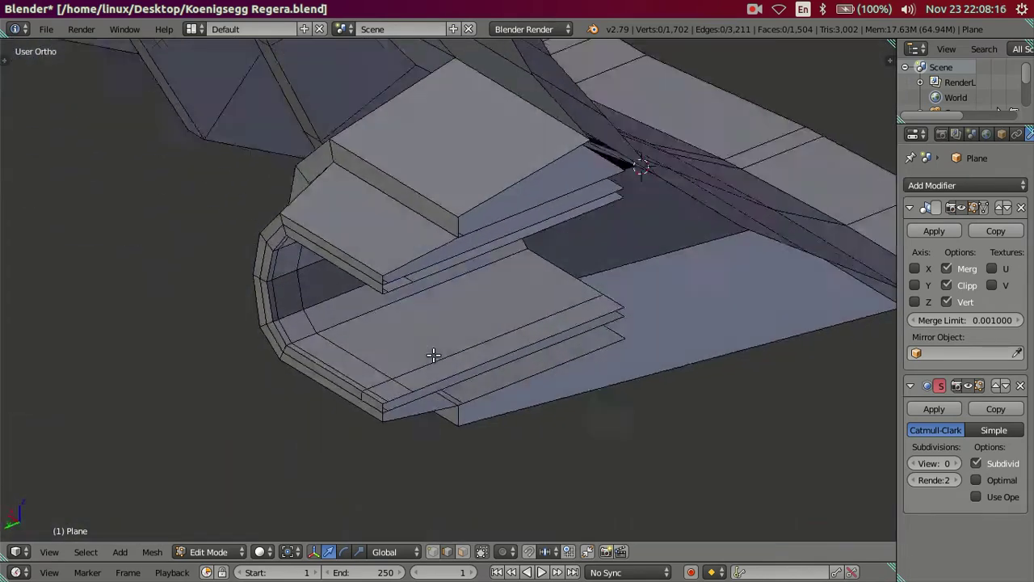
pyautogui.rightClick(478, 344)
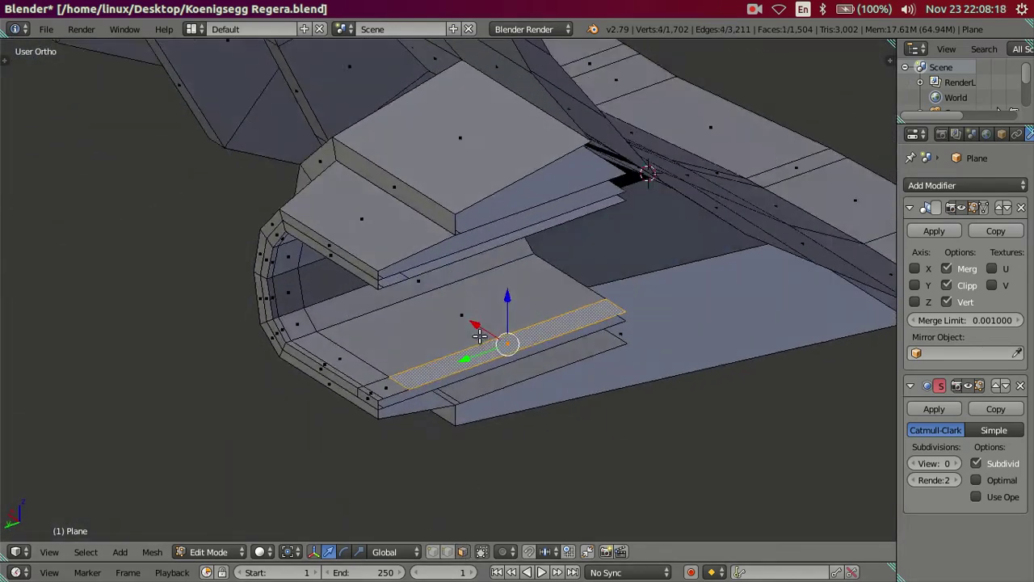
pyautogui.moveTo(479, 335); pyautogui.dragTo(472, 329, button='middle')
pyautogui.moveTo(462, 250)
pyautogui.mouseDown(button='middle')
pyautogui.moveTo(478, 157)
pyautogui.moveTo(457, 185)
pyautogui.moveTo(475, 173)
pyautogui.moveTo(553, 243)
pyautogui.mouseUp(button='middle')
pyautogui.press('a')
pyautogui.moveTo(529, 370)
pyautogui.mouseDown(button='middle')
pyautogui.moveTo(538, 397)
pyautogui.moveTo(531, 383)
pyautogui.moveTo(522, 396)
pyautogui.mouseUp(button='middle')
pyautogui.scroll(2, 521, 396)
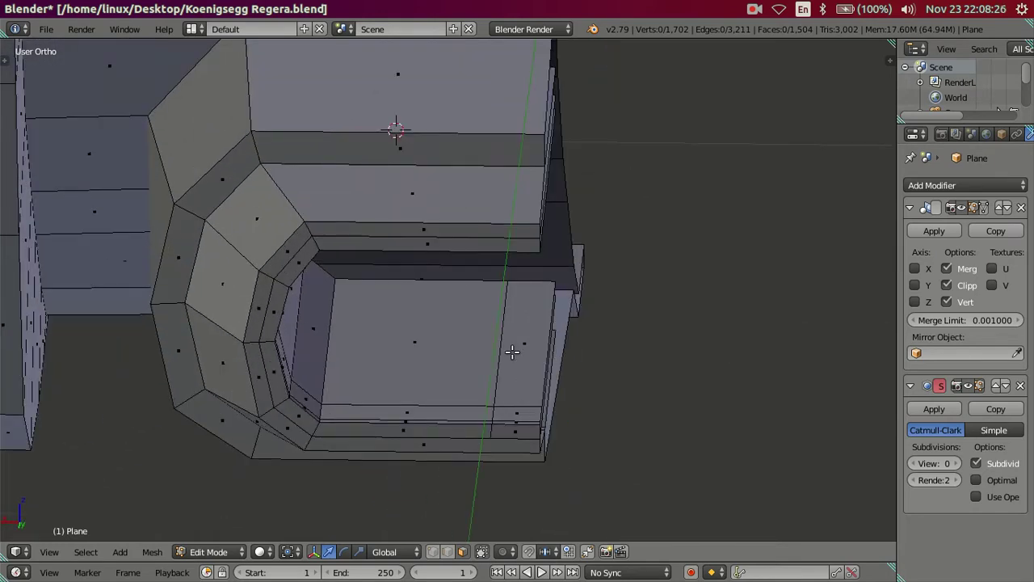
pyautogui.moveTo(453, 527)
pyautogui.mouseDown(button='middle')
pyautogui.moveTo(498, 363)
pyautogui.moveTo(508, 401)
pyautogui.mouseUp(button='middle')
# After undoing a trial dissolve, slide the lower wall's end edge loop to 0.025
pyautogui.keyDown('alt'); pyautogui.rightClick(499, 363); pyautogui.keyUp('alt')
pyautogui.press('x')
pyautogui.click(674, 452)
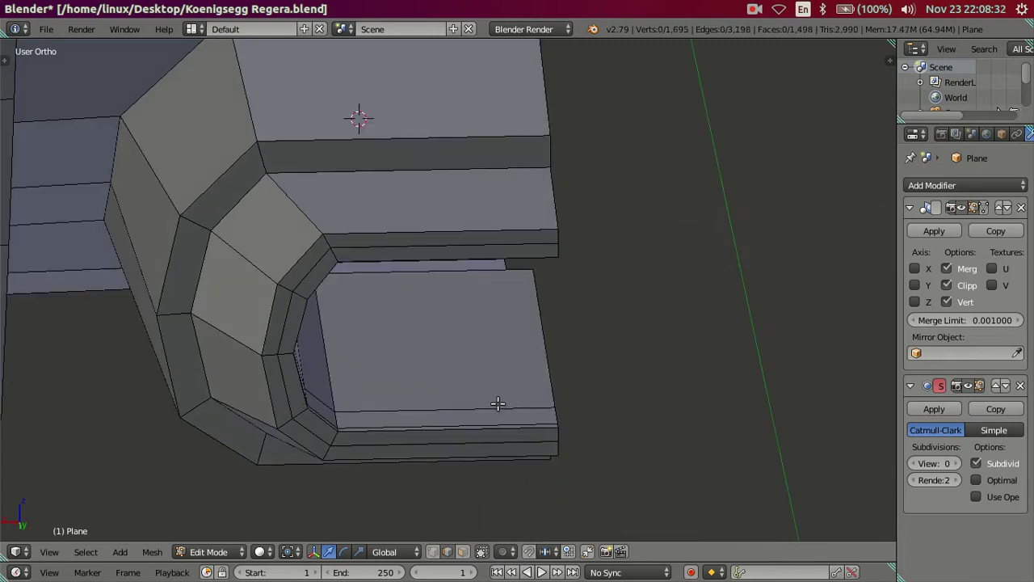
pyautogui.hotkey('ctrl', 'z')
pyautogui.keyDown('alt'); pyautogui.rightClick(554, 405); pyautogui.keyUp('alt')
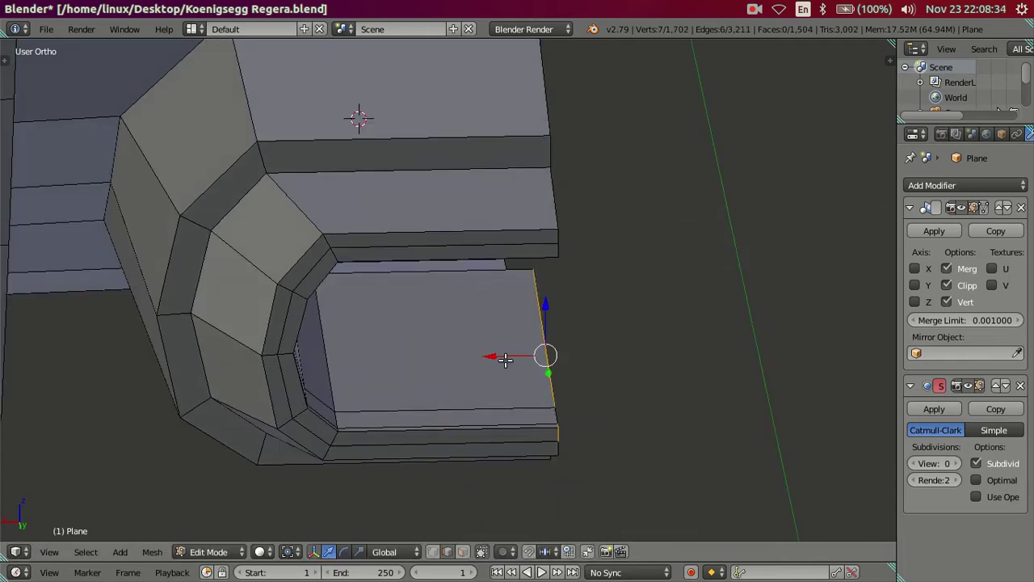
pyautogui.moveTo(505, 359); pyautogui.dragTo(460, 352)
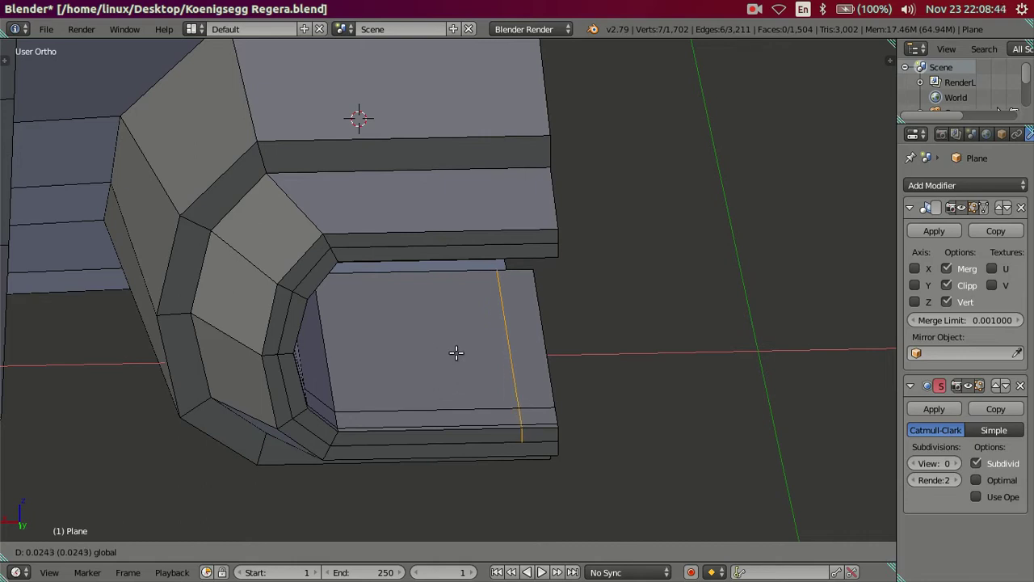
pyautogui.write('.0')
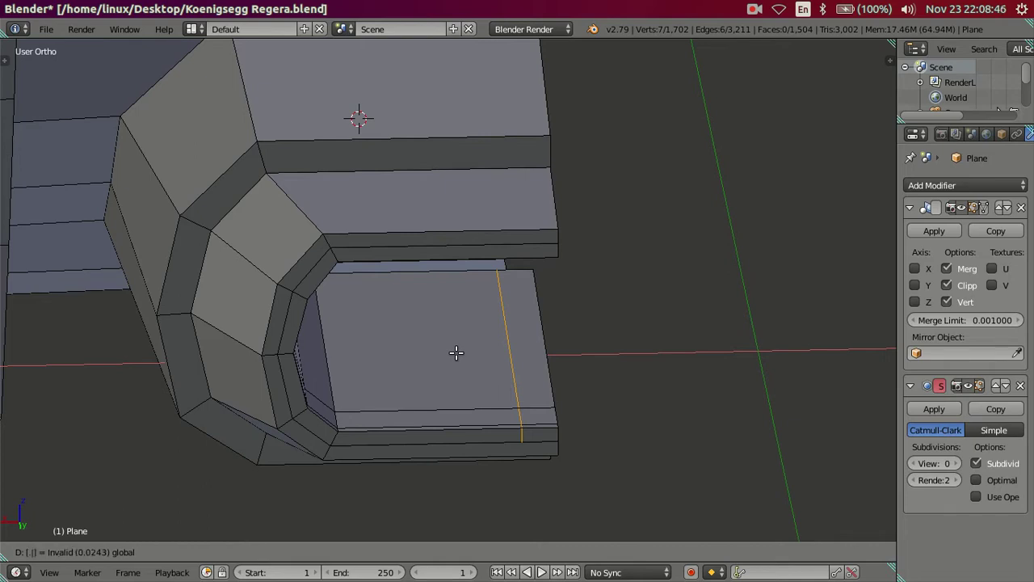
pyautogui.write('2')
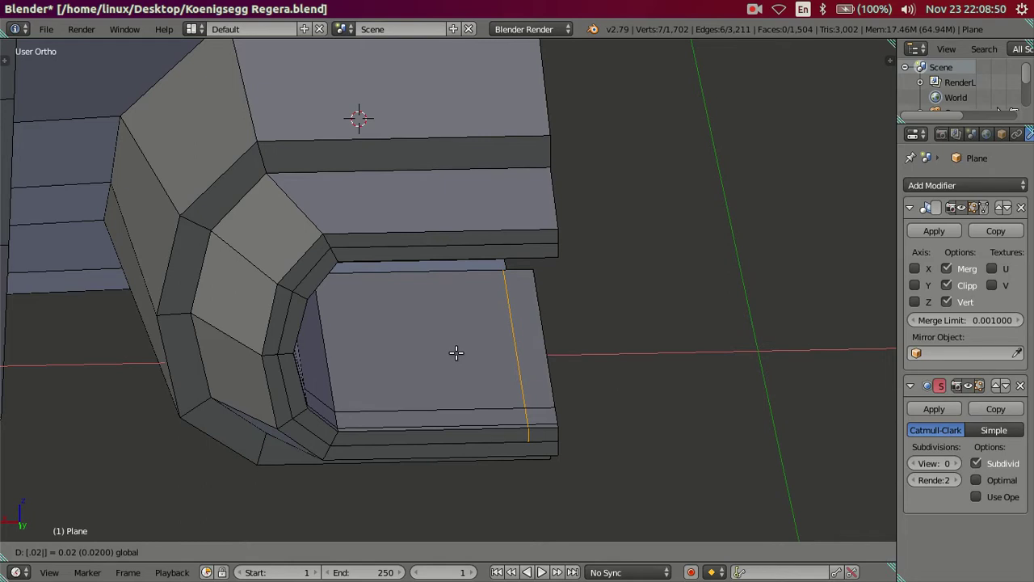
pyautogui.write('5')
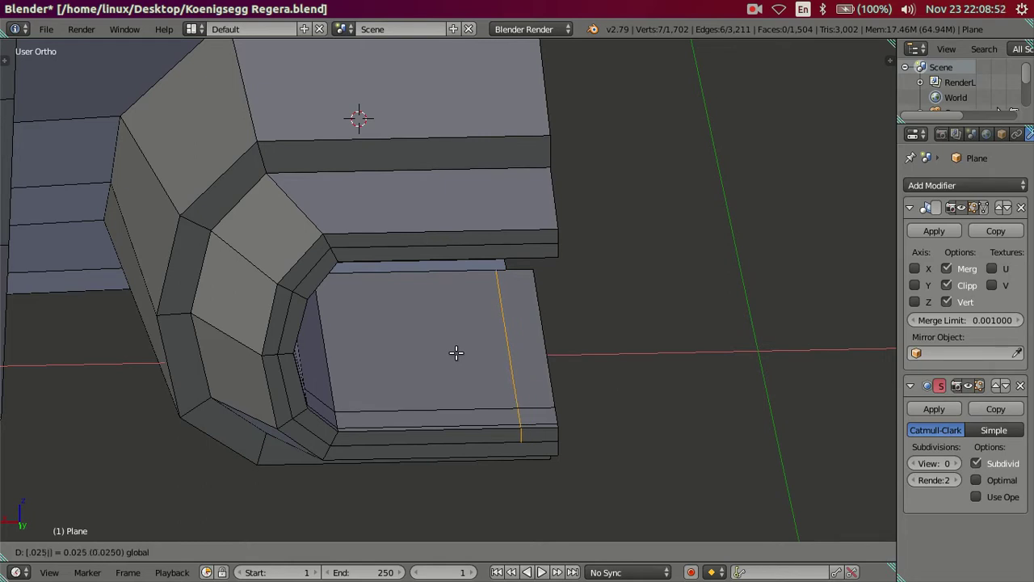
pyautogui.press('Return')
# Loop-cut the upper inner wall and shift the new loop 0.025 along X
pyautogui.moveTo(457, 353); pyautogui.dragTo(530, 237, button='middle')
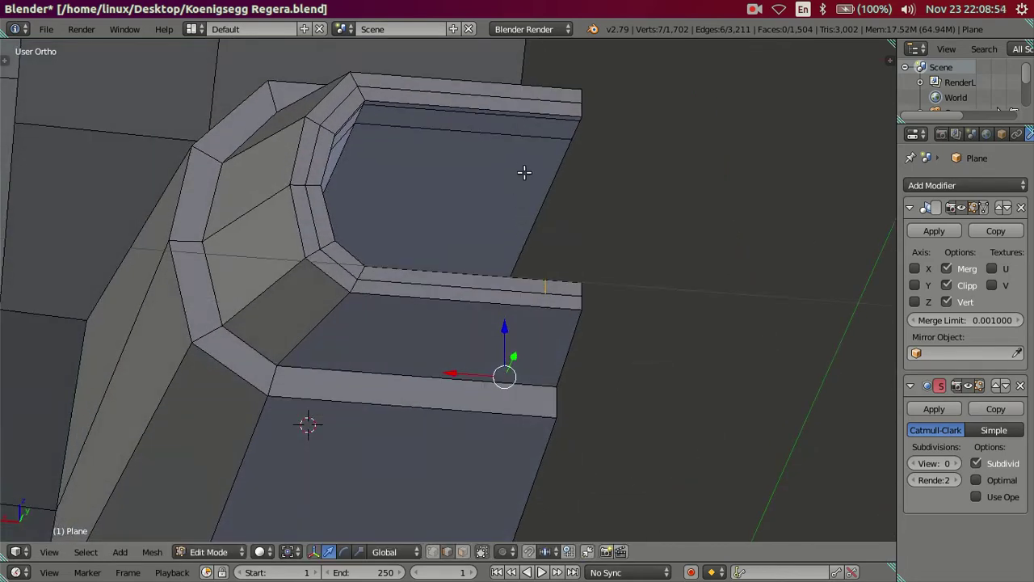
pyautogui.hotkey('ctrl', 'r')
pyautogui.click(524, 141)
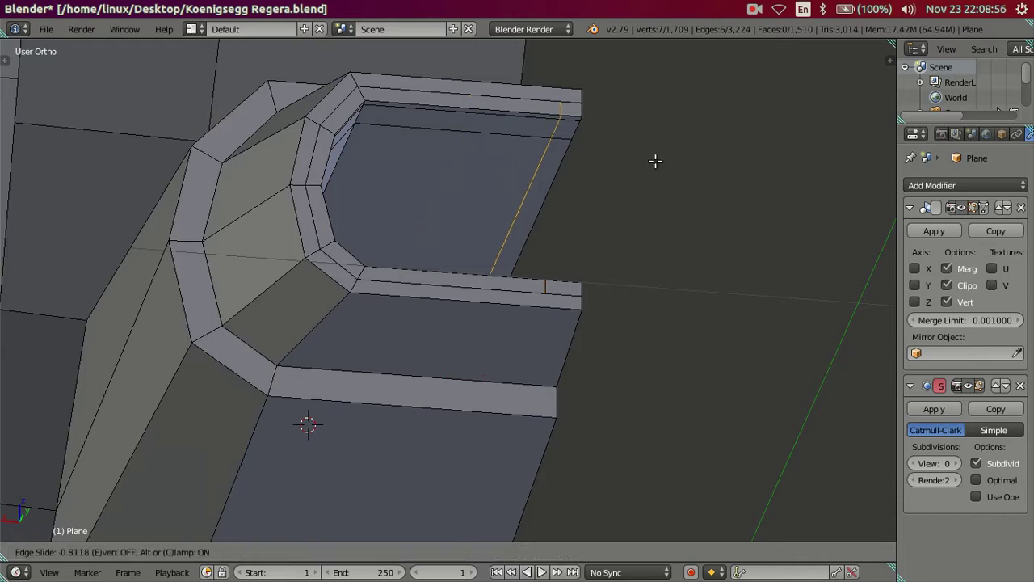
pyautogui.click(778, 173)
pyautogui.write('gx0')
pyautogui.press('Return')
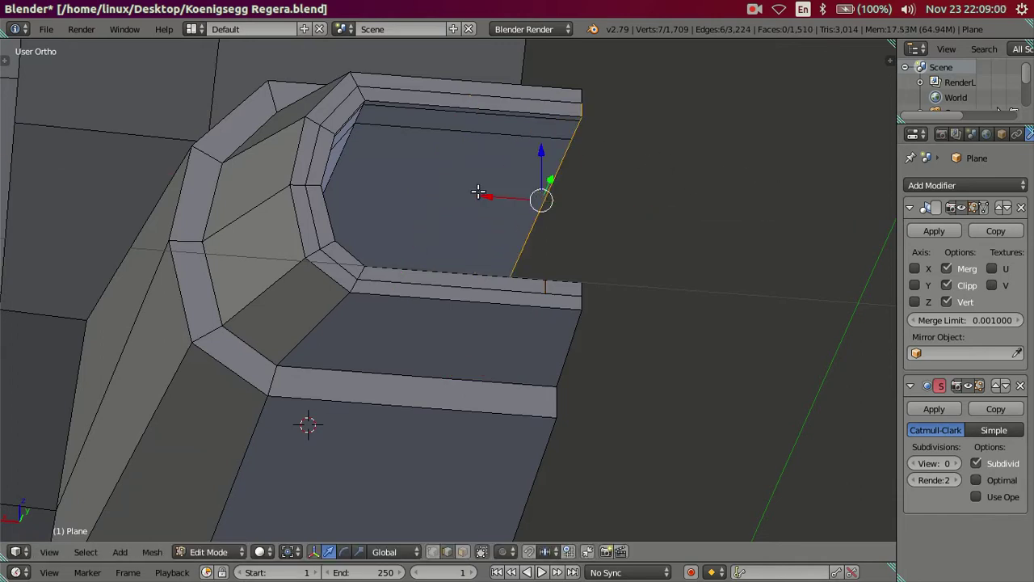
pyautogui.write('gx')
pyautogui.write('.025')
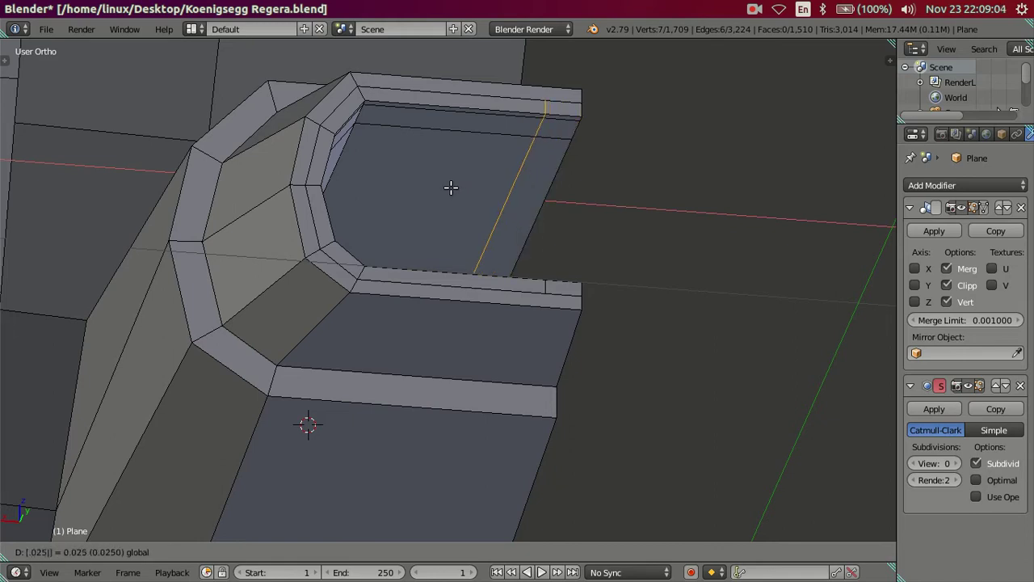
pyautogui.press('Return')
pyautogui.moveTo(451, 187)
pyautogui.mouseDown(button='middle')
pyautogui.moveTo(596, 244)
pyautogui.moveTo(497, 376)
pyautogui.moveTo(480, 346)
pyautogui.mouseUp(button='middle')
pyautogui.press('a')
# Delete the two thin faces at the exhaust opening's end
pyautogui.click(463, 551)
pyautogui.rightClick(478, 348)
pyautogui.scroll(2, 478, 349)
pyautogui.moveTo(478, 348)
pyautogui.mouseDown(button='middle')
pyautogui.moveTo(501, 243)
pyautogui.moveTo(525, 211)
pyautogui.mouseUp(button='middle')
pyautogui.keyDown('shift'); pyautogui.rightClick(496, 231); pyautogui.keyUp('shift')
pyautogui.press('x')
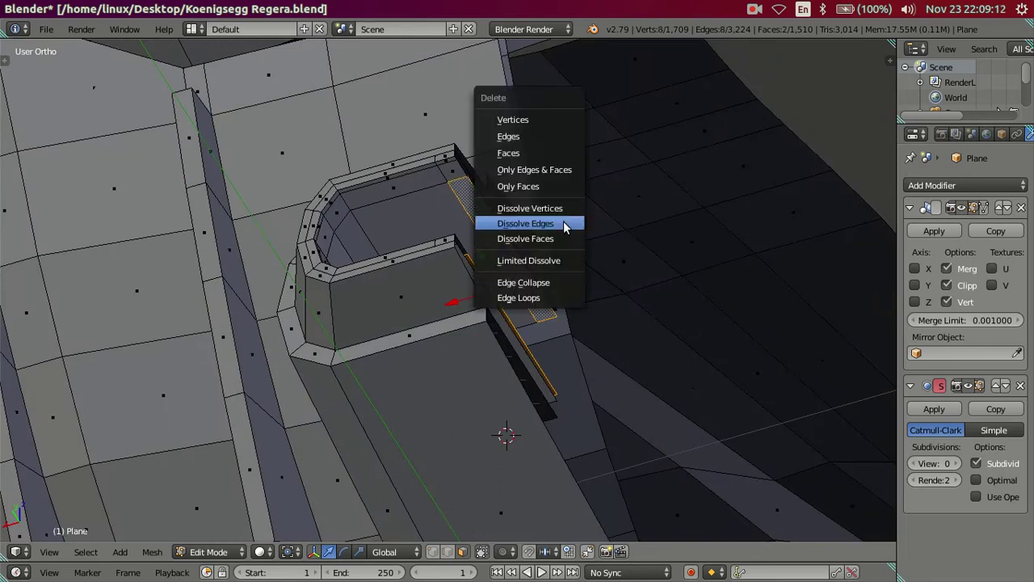
pyautogui.click(560, 154)
pyautogui.moveTo(560, 155)
pyautogui.mouseDown(button='middle')
pyautogui.moveTo(525, 323)
pyautogui.moveTo(444, 538)
pyautogui.mouseUp(button='middle')
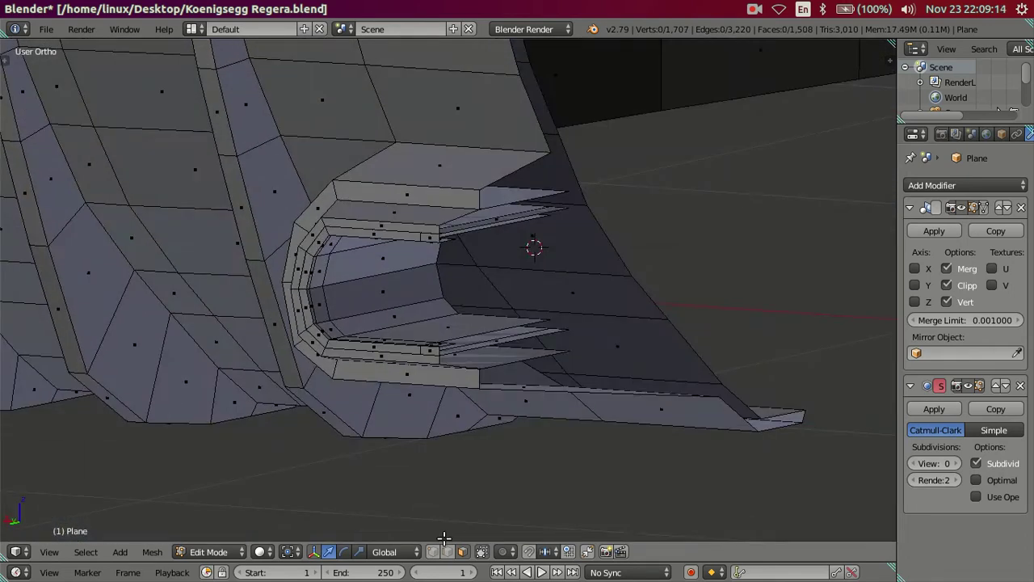
# Fill a new face across the first gap from its selected corner vertices
pyautogui.click(434, 552)
pyautogui.moveTo(439, 394); pyautogui.dragTo(439, 453, button='middle')
pyautogui.scroll(2, 439, 452)
pyautogui.rightClick(425, 415)
pyautogui.keyDown('shift'); pyautogui.rightClick(599, 243); pyautogui.keyUp('shift')
pyautogui.moveTo(590, 300)
pyautogui.mouseDown(button='middle')
pyautogui.moveTo(547, 247)
pyautogui.moveTo(557, 169)
pyautogui.moveTo(423, 160)
pyautogui.mouseUp(button='middle')
pyautogui.keyDown('shift'); pyautogui.rightClick(424, 160); pyautogui.keyUp('shift')
pyautogui.moveTo(604, 297); pyautogui.dragTo(602, 387, button='middle')
pyautogui.press('f')
pyautogui.moveTo(584, 354)
pyautogui.mouseDown(button='middle')
pyautogui.moveTo(526, 310)
pyautogui.moveTo(531, 342)
pyautogui.moveTo(496, 423)
pyautogui.moveTo(446, 414)
pyautogui.mouseUp(button='middle')
# Fill the second gap with a face between its two opposite edges
pyautogui.rightClick(446, 414)
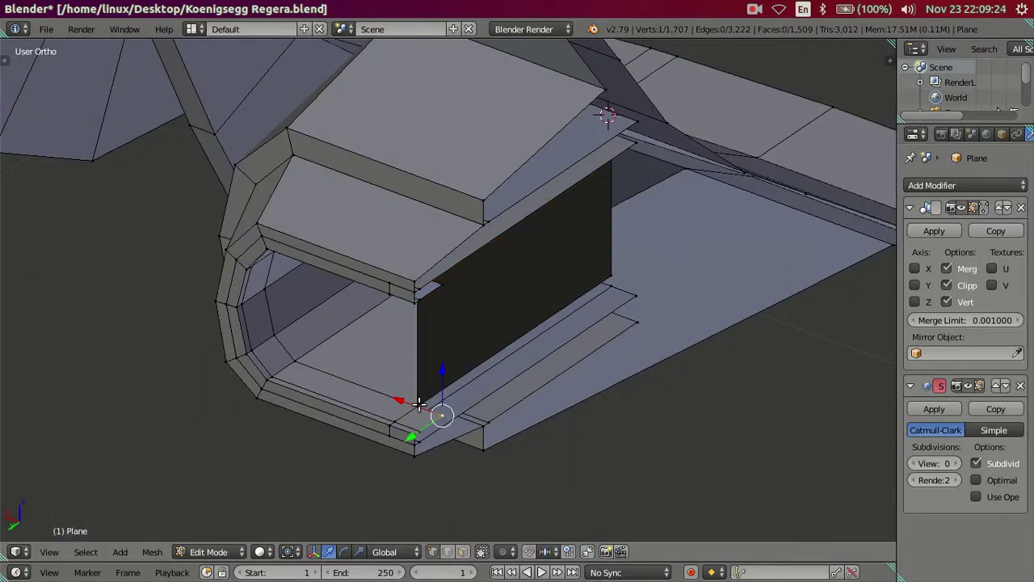
pyautogui.moveTo(439, 268); pyautogui.dragTo(433, 194, button='middle')
pyautogui.keyDown('shift'); pyautogui.rightClick(397, 144); pyautogui.keyUp('shift')
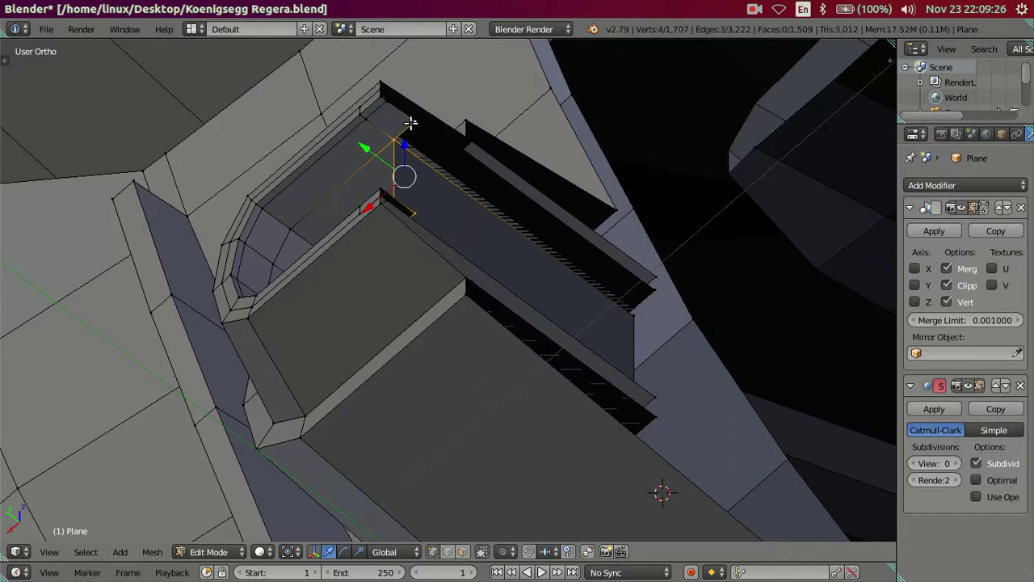
pyautogui.moveTo(397, 143)
pyautogui.mouseDown(button='middle')
pyautogui.moveTo(451, 231)
pyautogui.moveTo(554, 342)
pyautogui.moveTo(626, 341)
pyautogui.mouseUp(button='middle')
pyautogui.press('f')
pyautogui.press('a')
# Re-enable X mirroring, check the divider edges, and set Subdivision View level to 2
pyautogui.click(914, 268)
pyautogui.moveTo(808, 307)
pyautogui.mouseDown(button='middle')
pyautogui.moveTo(741, 314)
pyautogui.moveTo(651, 366)
pyautogui.moveTo(651, 305)
pyautogui.moveTo(672, 342)
pyautogui.moveTo(662, 368)
pyautogui.mouseUp(button='middle')
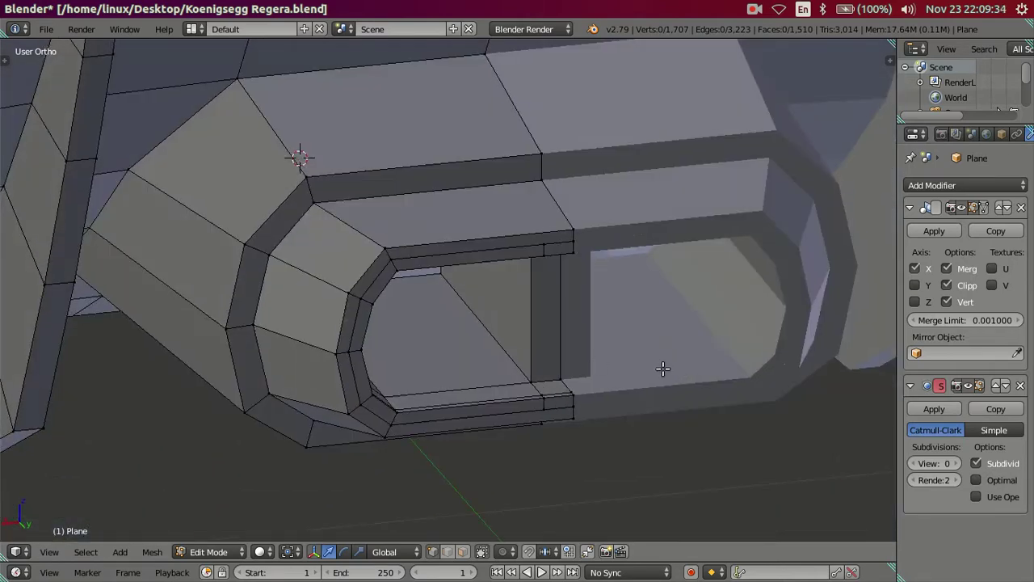
pyautogui.keyDown('alt'); pyautogui.rightClick(506, 356); pyautogui.keyUp('alt')
pyautogui.moveTo(535, 356)
pyautogui.mouseDown(button='middle')
pyautogui.moveTo(544, 393)
pyautogui.moveTo(538, 301)
pyautogui.mouseUp(button='middle')
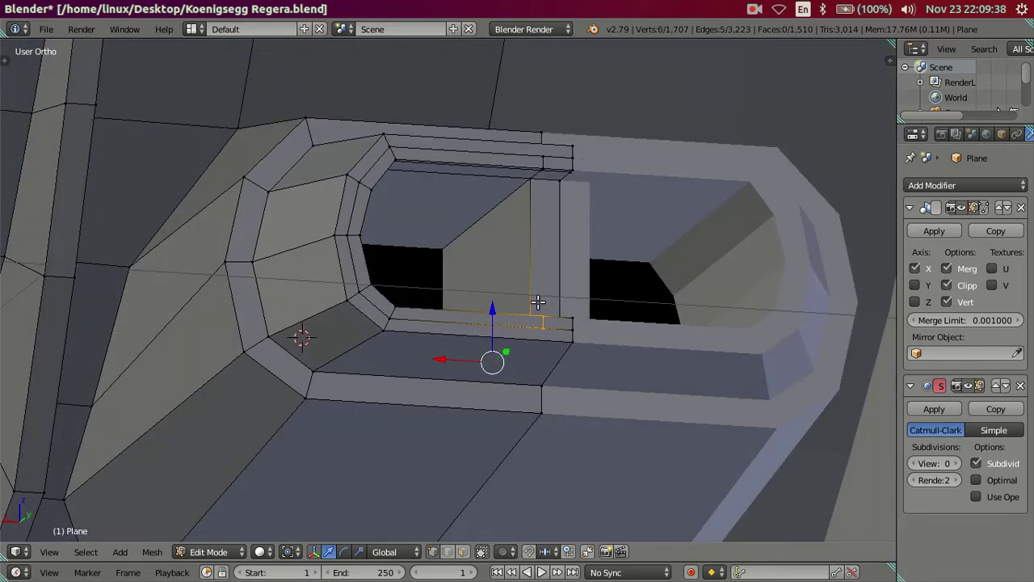
pyautogui.keyDown('shift'); pyautogui.rightClick(535, 175); pyautogui.keyUp('shift')
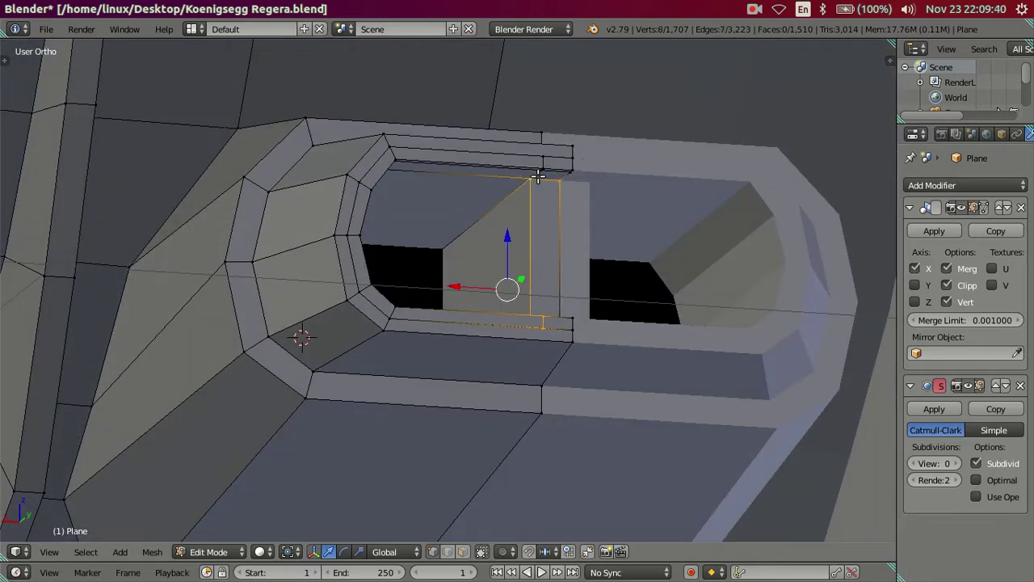
pyautogui.moveTo(552, 191); pyautogui.dragTo(553, 216, button='middle')
pyautogui.keyDown('alt'); pyautogui.keyDown('shift'); pyautogui.rightClick(553, 218); pyautogui.keyUp('shift'); pyautogui.keyUp('alt')
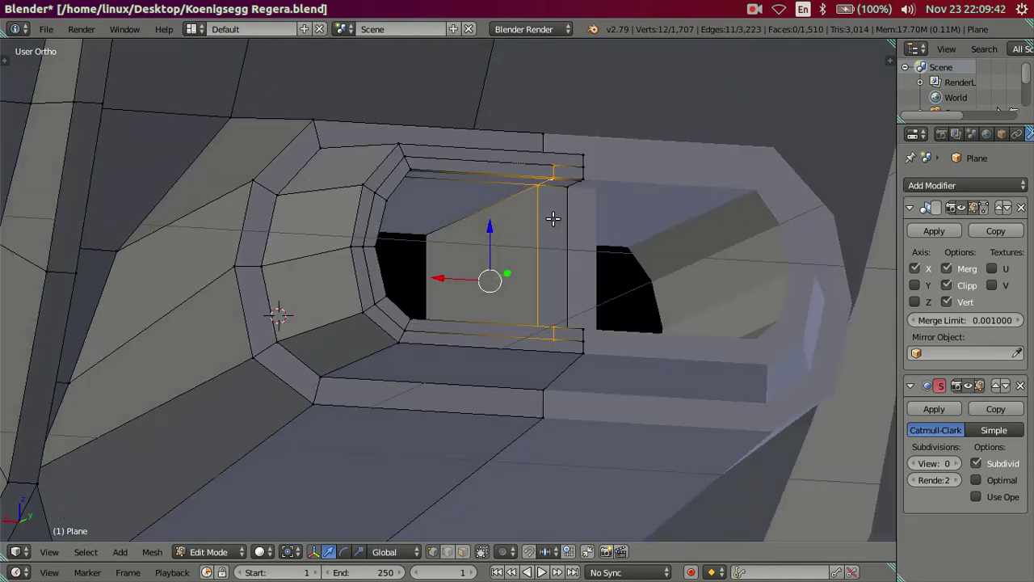
pyautogui.moveTo(443, 220)
pyautogui.mouseDown(button='middle')
pyautogui.moveTo(480, 321)
pyautogui.moveTo(480, 279)
pyautogui.moveTo(588, 334)
pyautogui.moveTo(596, 324)
pyautogui.moveTo(540, 303)
pyautogui.moveTo(536, 418)
pyautogui.moveTo(520, 410)
pyautogui.mouseUp(button='middle')
pyautogui.keyDown('shift'); pyautogui.rightClick(517, 336); pyautogui.keyUp('shift')
pyautogui.press('a')
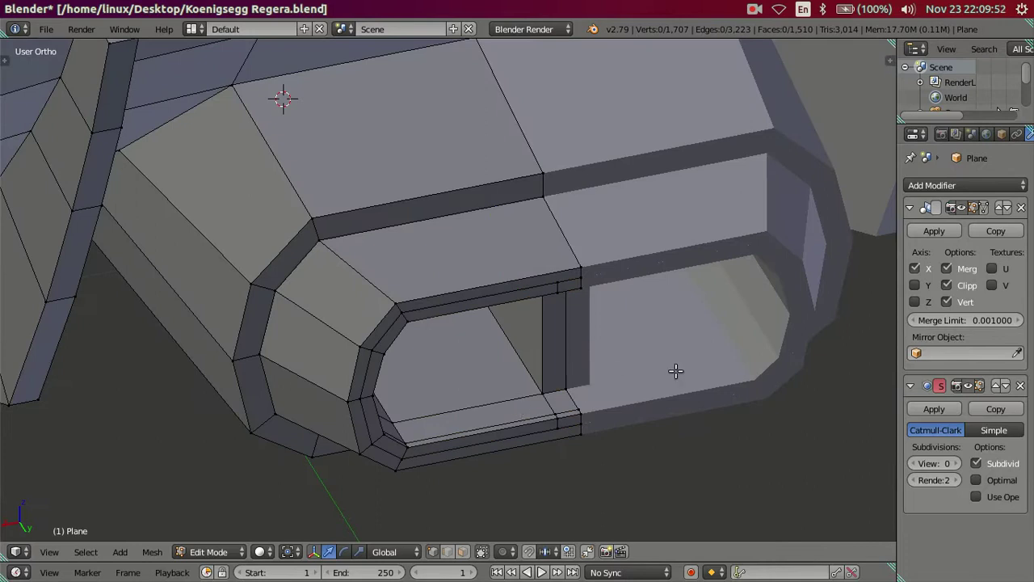
pyautogui.moveTo(934, 463); pyautogui.dragTo(967, 465)
pyautogui.moveTo(619, 420)
pyautogui.mouseDown(button='middle')
pyautogui.moveTo(617, 371)
pyautogui.moveTo(595, 358)
pyautogui.moveTo(582, 388)
pyautogui.moveTo(522, 381)
pyautogui.moveTo(525, 334)
pyautogui.moveTo(555, 263)
pyautogui.moveTo(518, 308)
pyautogui.moveTo(576, 301)
pyautogui.mouseUp(button='middle')
# Add two centred edge loops across the divider and scale them narrower along Z
pyautogui.hotkey('ctrl', 'r')
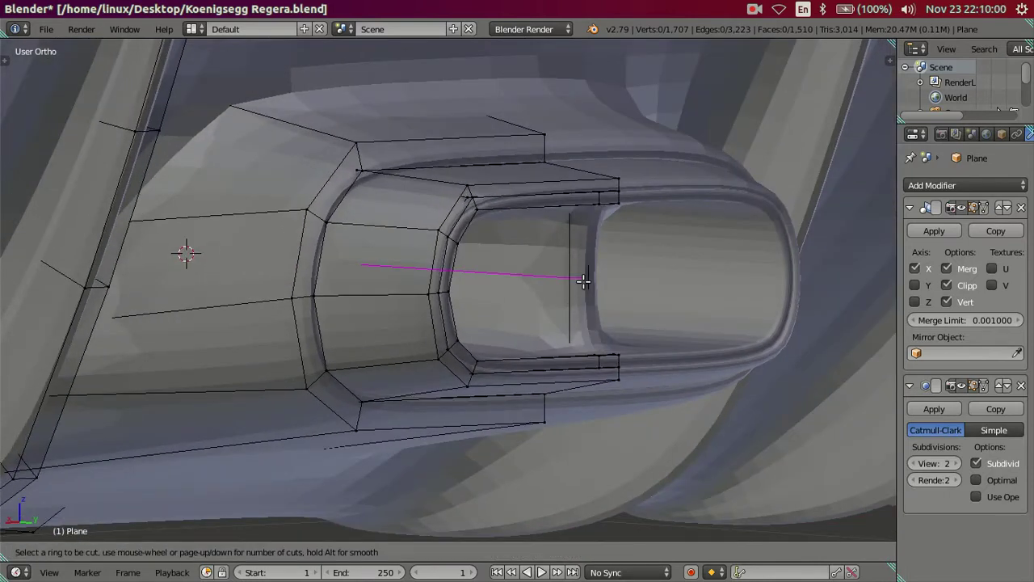
pyautogui.scroll(1, 583, 281)
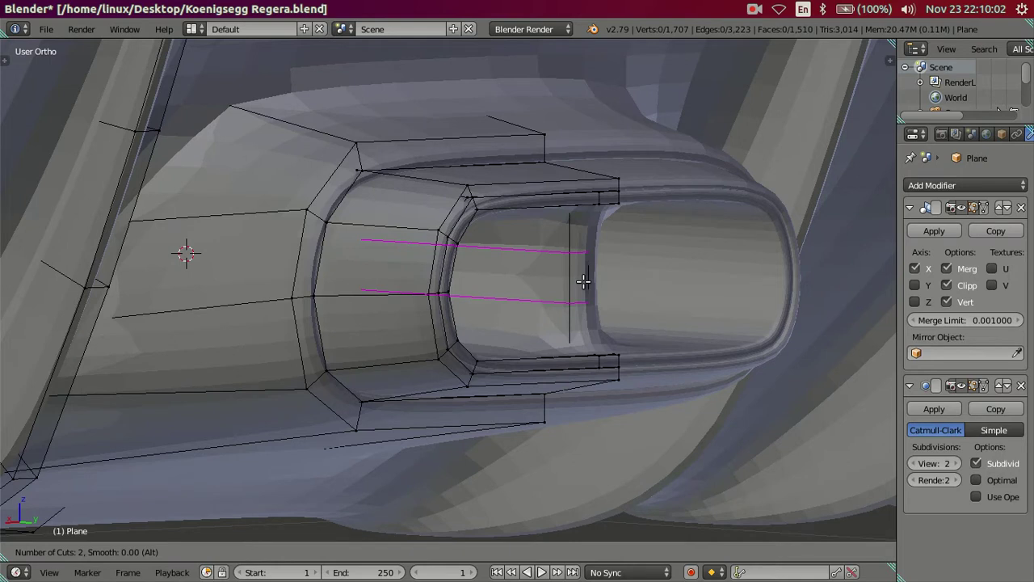
pyautogui.click(584, 281)
pyautogui.rightClick(609, 323)
pyautogui.press('s')
pyautogui.press('z')
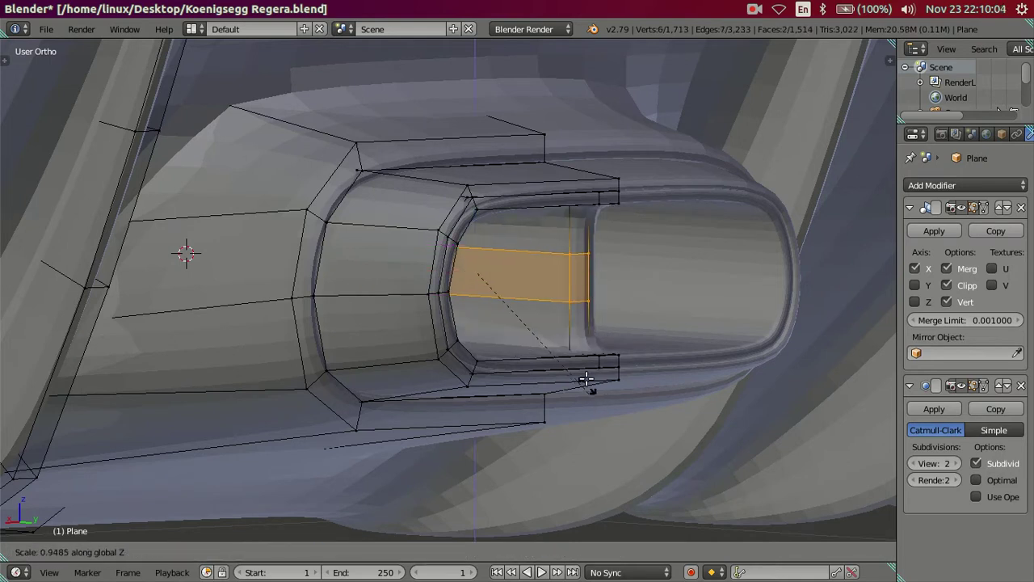
pyautogui.click(545, 299)
pyautogui.moveTo(564, 326); pyautogui.dragTo(508, 307, button='middle')
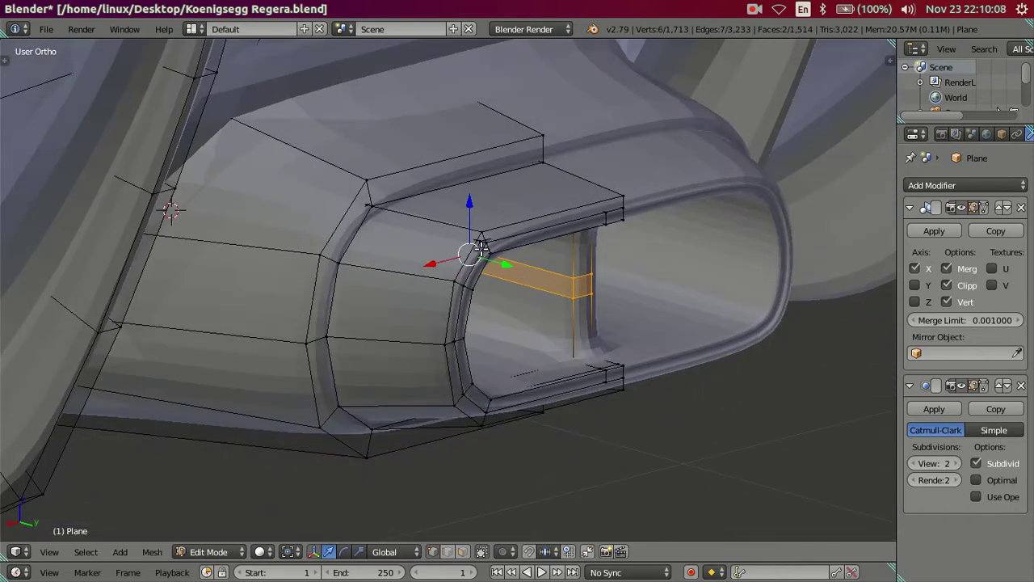
# In wireframe, circle-select the divider's inner vertices and push them back along Y
pyautogui.press('z')
pyautogui.press('c')
pyautogui.middleClick(364, 232)
pyautogui.rightClick(364, 232)
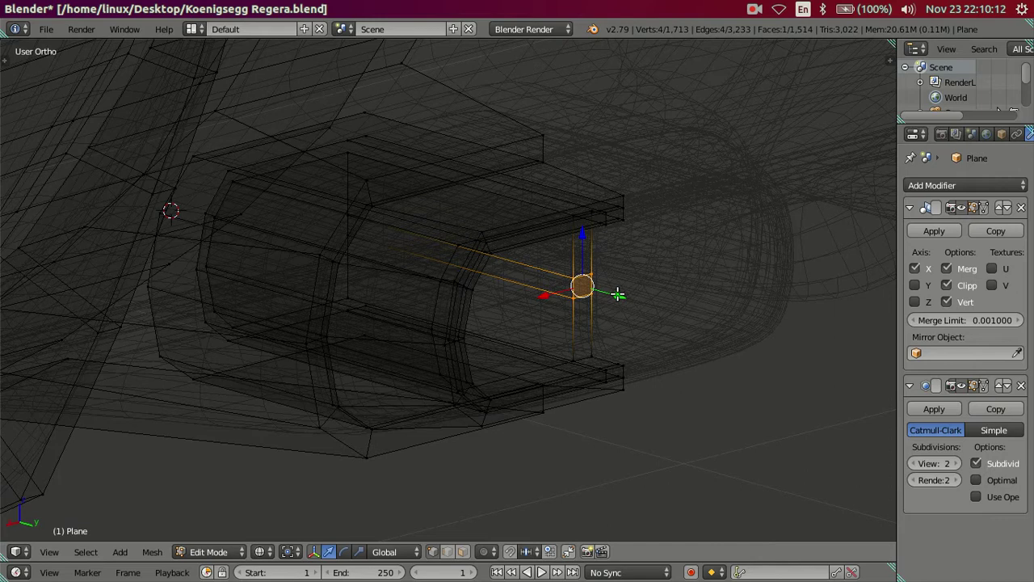
pyautogui.press('g')
pyautogui.press('y')
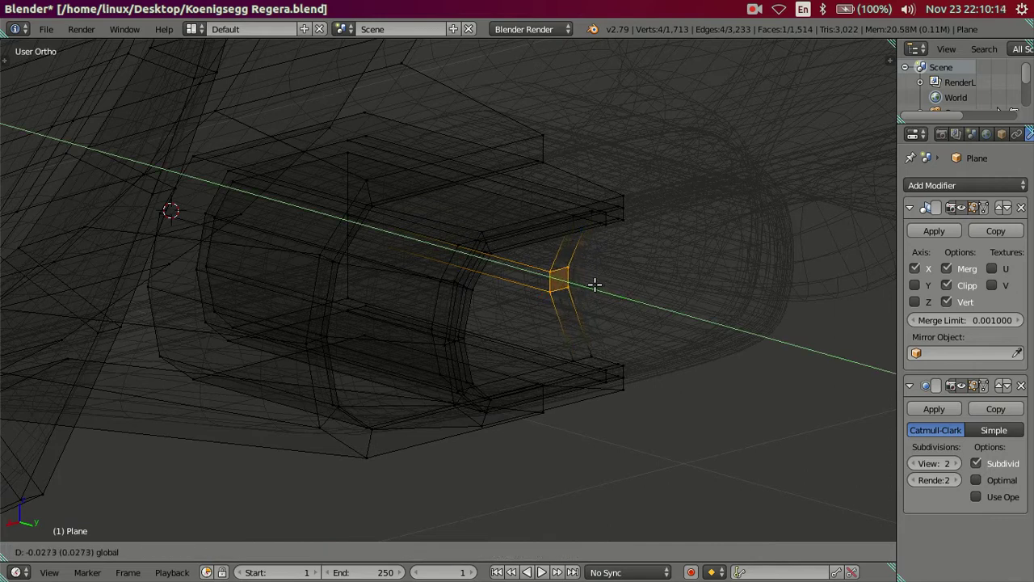
pyautogui.click(595, 285)
pyautogui.press('a')
pyautogui.scroll(2, 607, 351)
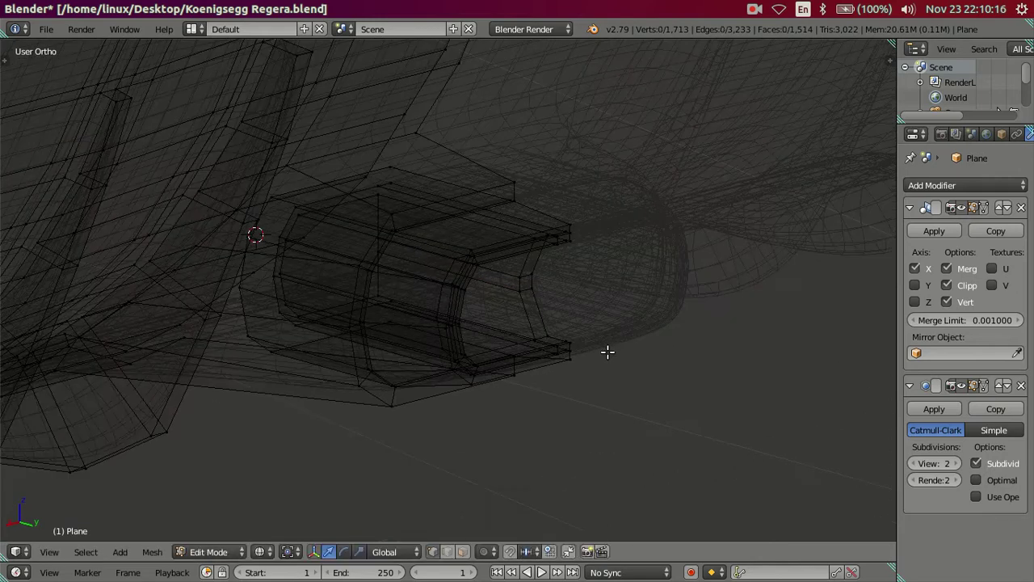
pyautogui.press('z')
# Shift the small edge loop inside the intake slightly along Y, then select another divider loop
pyautogui.scroll(2, 581, 335)
pyautogui.keyDown('alt'); pyautogui.rightClick(588, 327); pyautogui.keyUp('alt')
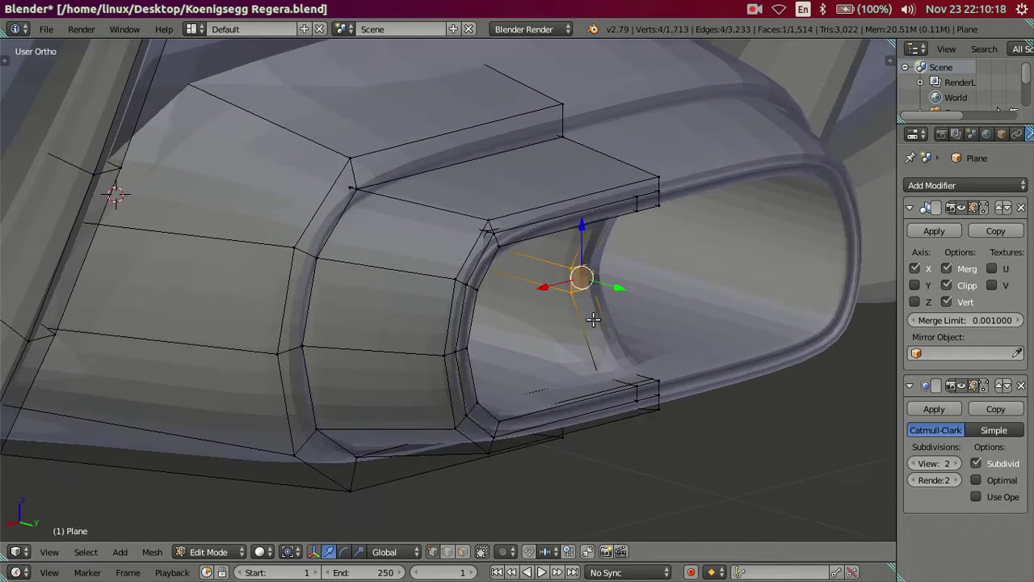
pyautogui.moveTo(610, 284); pyautogui.dragTo(591, 283)
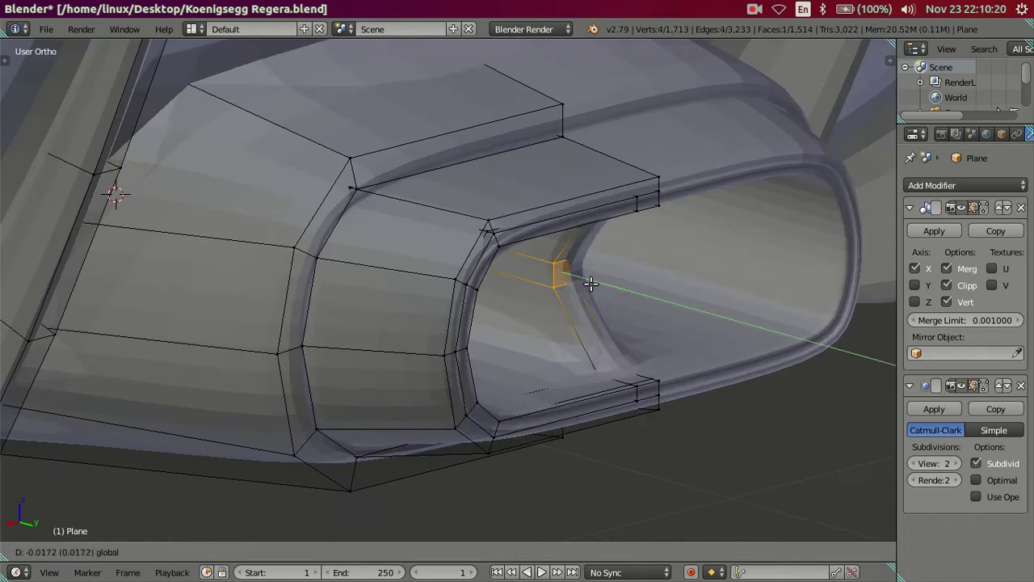
pyautogui.click(591, 282)
pyautogui.press('a')
pyautogui.keyDown('alt'); pyautogui.rightClick(571, 387); pyautogui.keyUp('alt')
pyautogui.moveTo(571, 386)
pyautogui.mouseDown(button='middle')
pyautogui.moveTo(595, 309)
pyautogui.moveTo(584, 261)
pyautogui.mouseUp(button='middle')
# With the subdivision preview at level 0, add a vertex to the selection and move the vertices along Y
pyautogui.moveTo(938, 463); pyautogui.dragTo(912, 463)
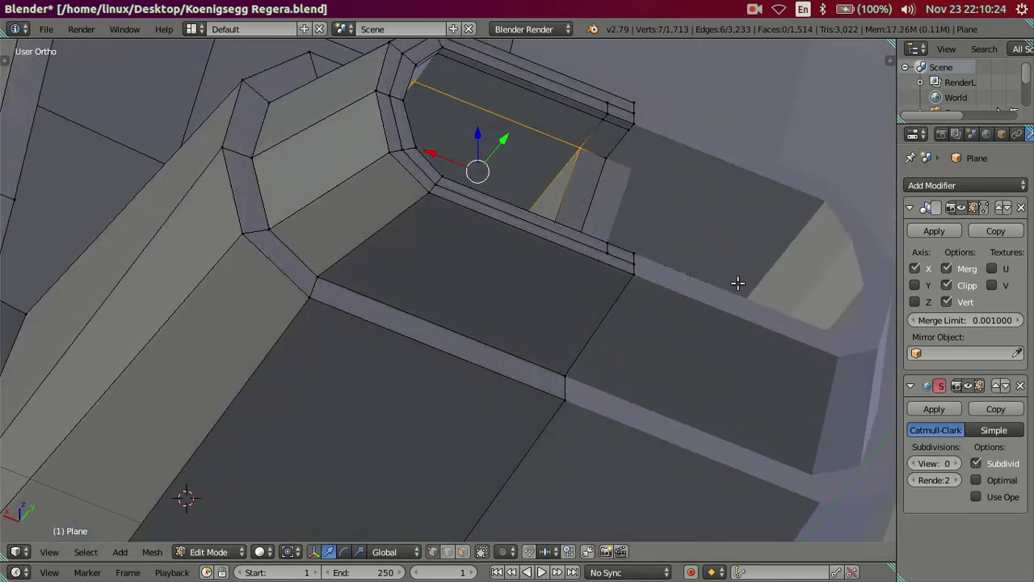
pyautogui.keyDown('shift'); pyautogui.rightClick(611, 158); pyautogui.keyUp('shift')
pyautogui.moveTo(619, 173); pyautogui.dragTo(609, 395, button='middle')
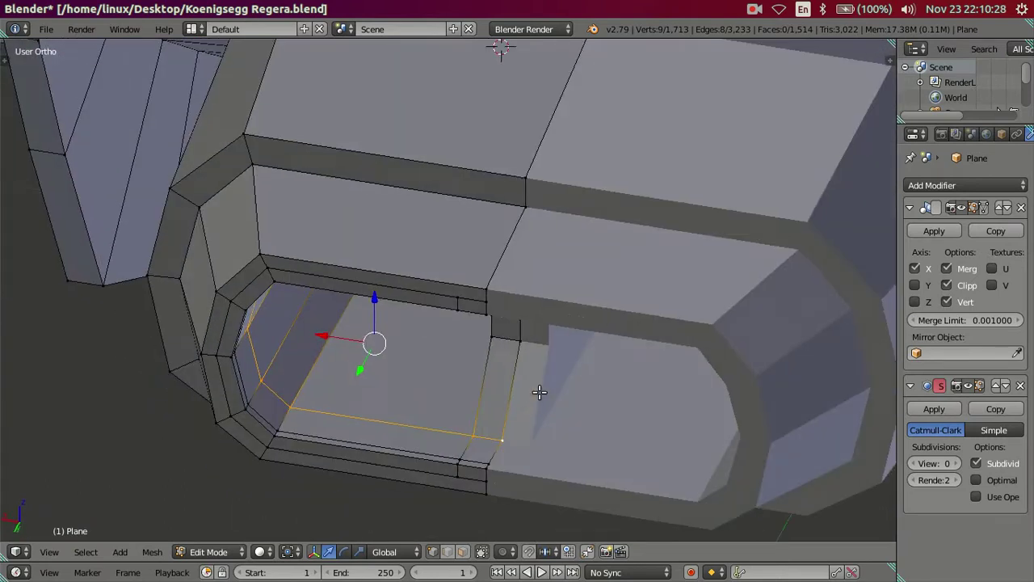
pyautogui.press('g')
pyautogui.press('y')
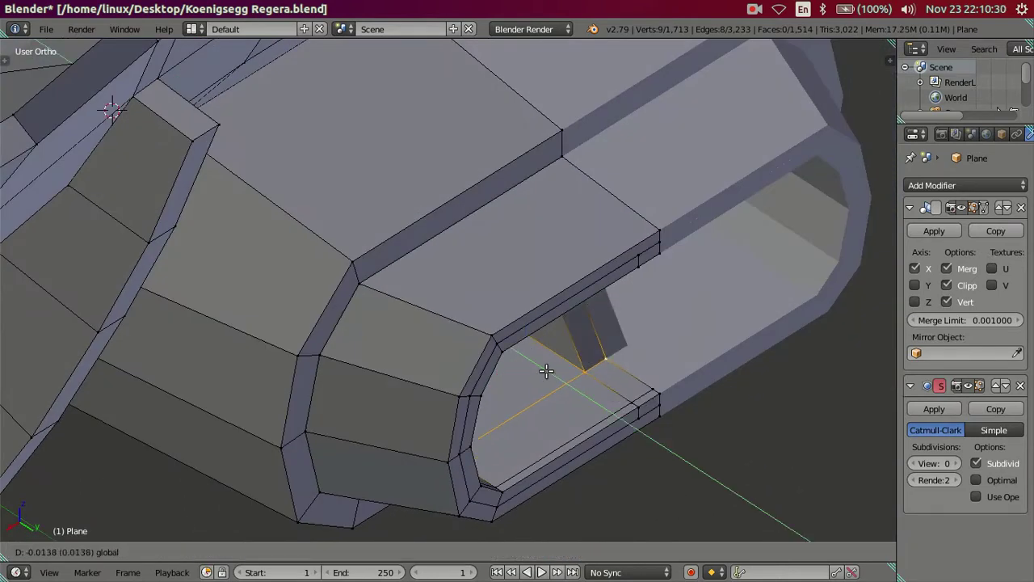
pyautogui.click(542, 367)
# Shift the divider face inside the intake slightly sideways along X
pyautogui.moveTo(542, 367)
pyautogui.mouseDown(button='middle')
pyautogui.moveTo(610, 404)
pyautogui.moveTo(600, 319)
pyautogui.moveTo(556, 336)
pyautogui.moveTo(514, 295)
pyautogui.mouseUp(button='middle')
pyautogui.press('a')
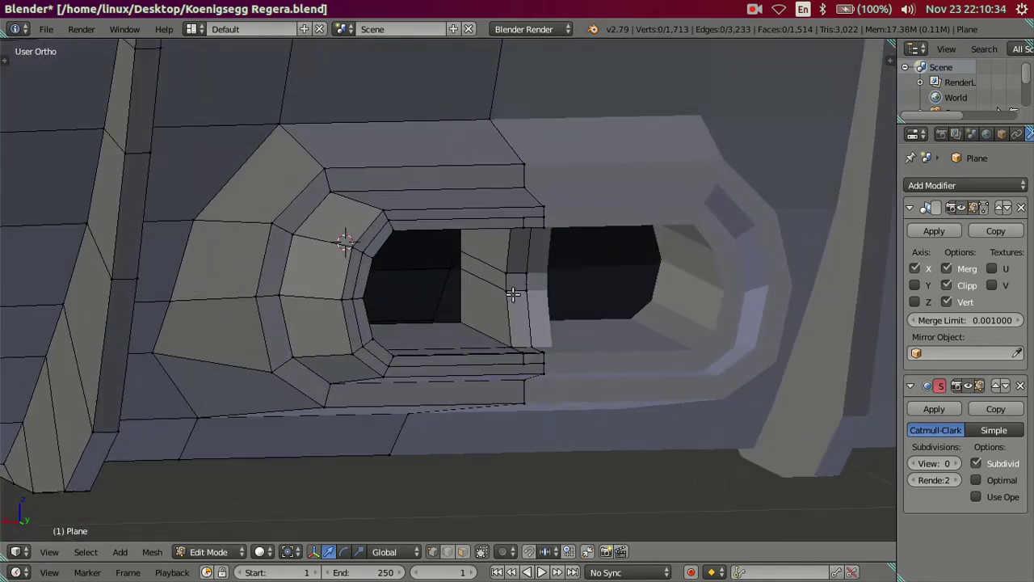
pyautogui.rightClick(506, 290)
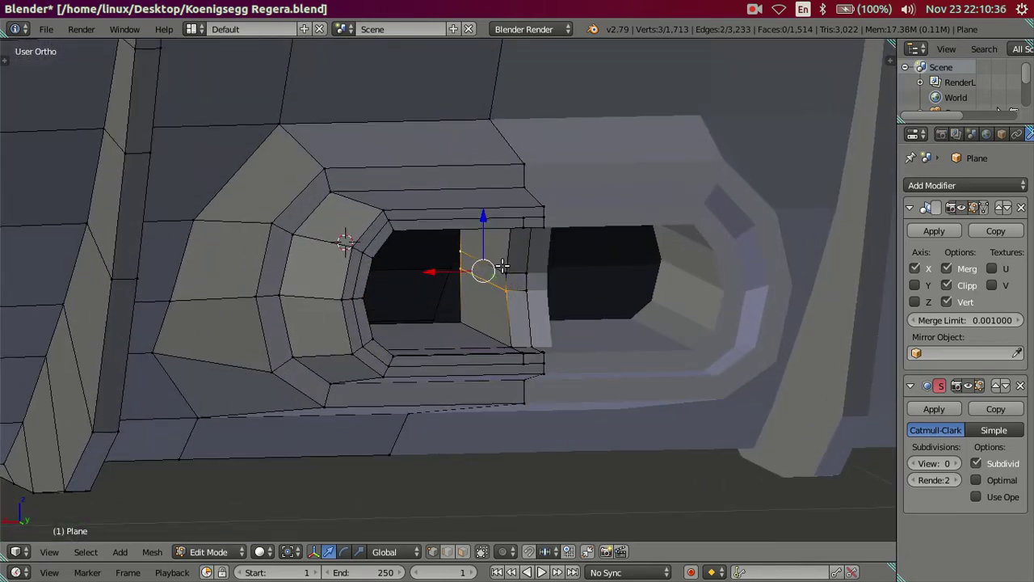
pyautogui.moveTo(517, 293); pyautogui.dragTo(490, 277, button='middle')
pyautogui.press('g')
pyautogui.press('x')
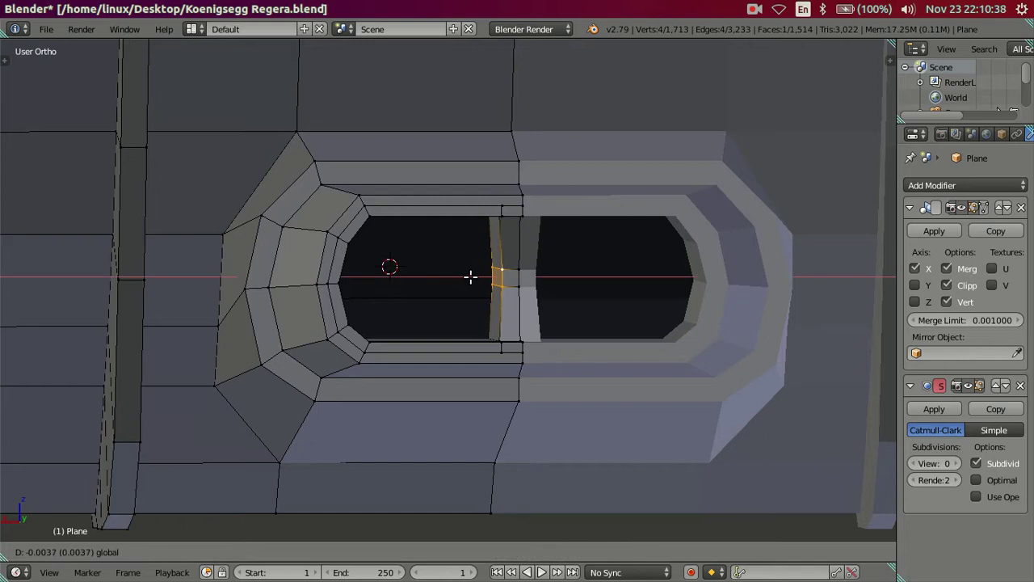
pyautogui.click(473, 277)
# Cut a new edge loop into the intake and move it 0.025 along X
pyautogui.press('a')
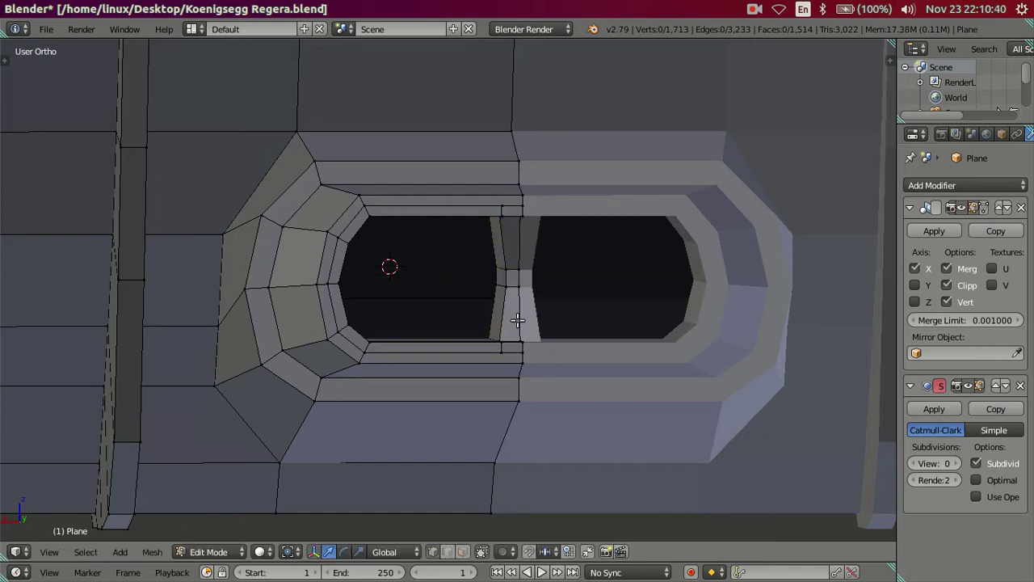
pyautogui.moveTo(518, 318); pyautogui.dragTo(471, 358, button='middle')
pyautogui.hotkey('ctrl', 'r')
pyautogui.click(471, 358)
pyautogui.click(696, 390)
pyautogui.press('g')
pyautogui.press('x')
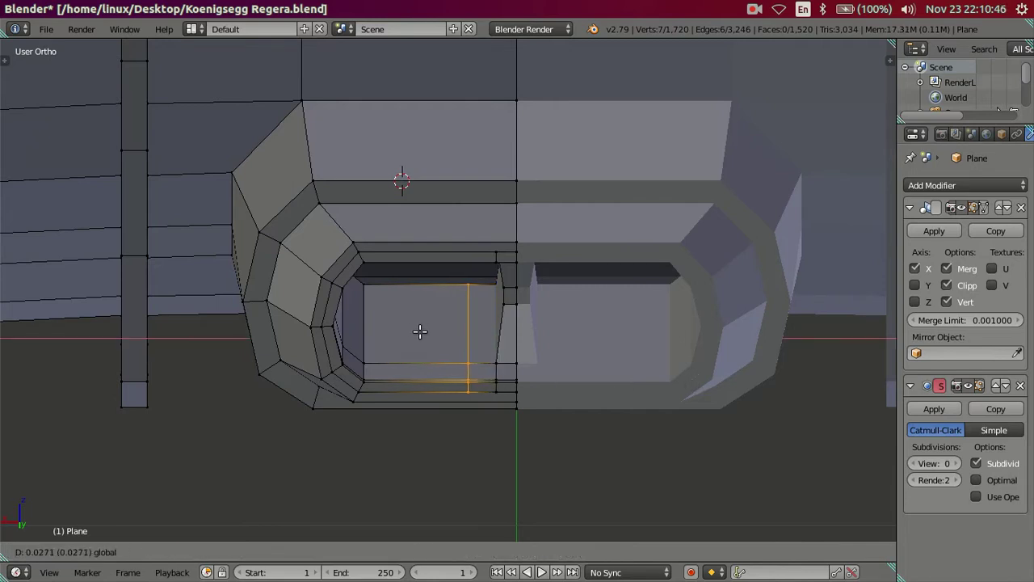
pyautogui.write('.')
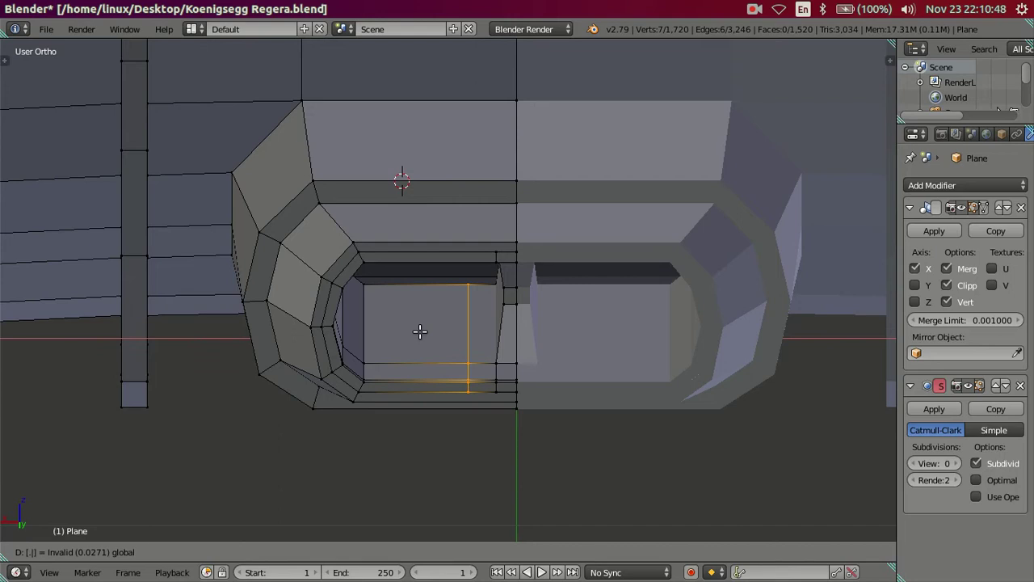
pyautogui.write('025')
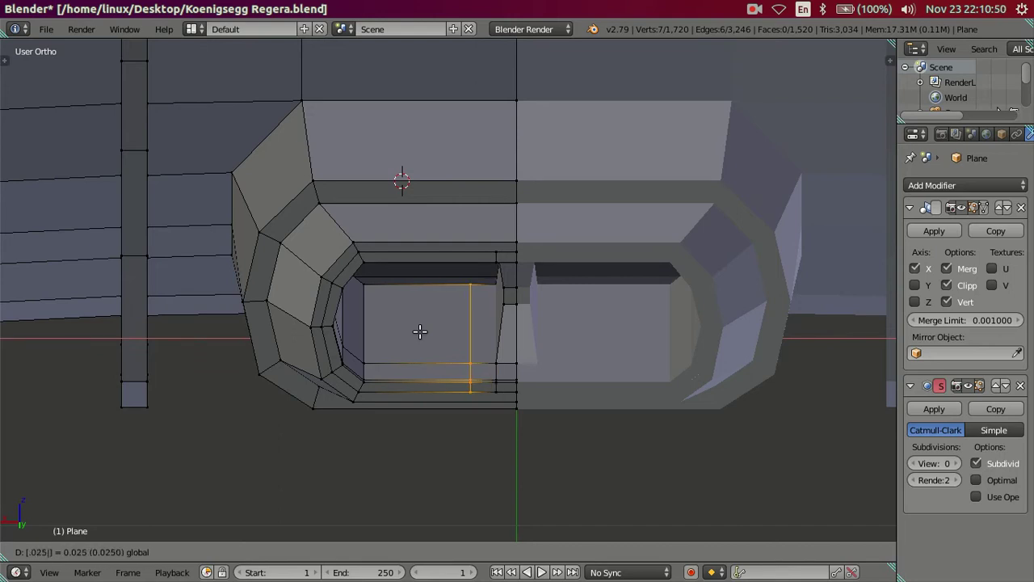
pyautogui.press('Return')
# Add another loop cut near the top edge and move it 0.05 along X
pyautogui.moveTo(427, 331)
pyautogui.mouseDown(button='middle')
pyautogui.moveTo(491, 208)
pyautogui.moveTo(489, 189)
pyautogui.mouseUp(button='middle')
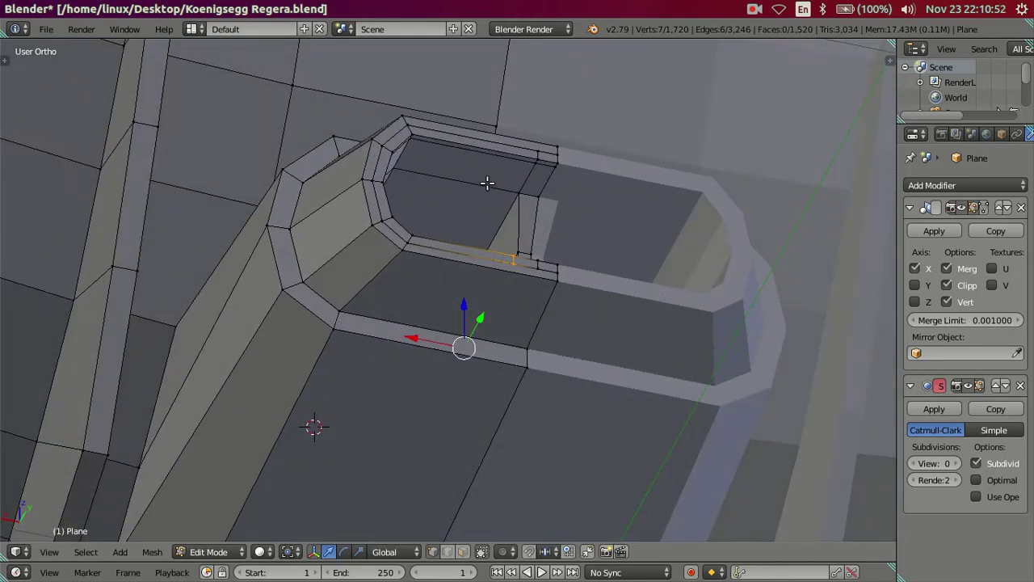
pyautogui.hotkey('ctrl', 'r')
pyautogui.click(497, 182)
pyautogui.click(637, 224)
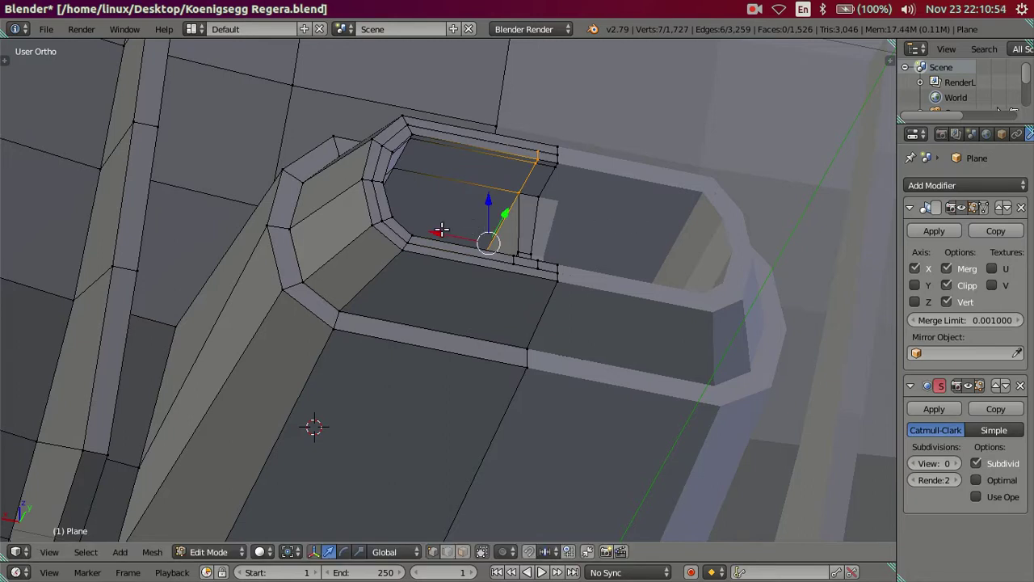
pyautogui.write('gx.05')
pyautogui.press('Return')
pyautogui.press('a')
# Inspect the exhaust smoothed at subdivision level 2, then return the preview to level 0
pyautogui.moveTo(557, 224)
pyautogui.mouseDown(button='middle')
pyautogui.moveTo(634, 339)
pyautogui.moveTo(638, 318)
pyautogui.moveTo(674, 326)
pyautogui.moveTo(524, 319)
pyautogui.mouseUp(button='middle')
pyautogui.click(955, 464)
pyautogui.click(955, 463)
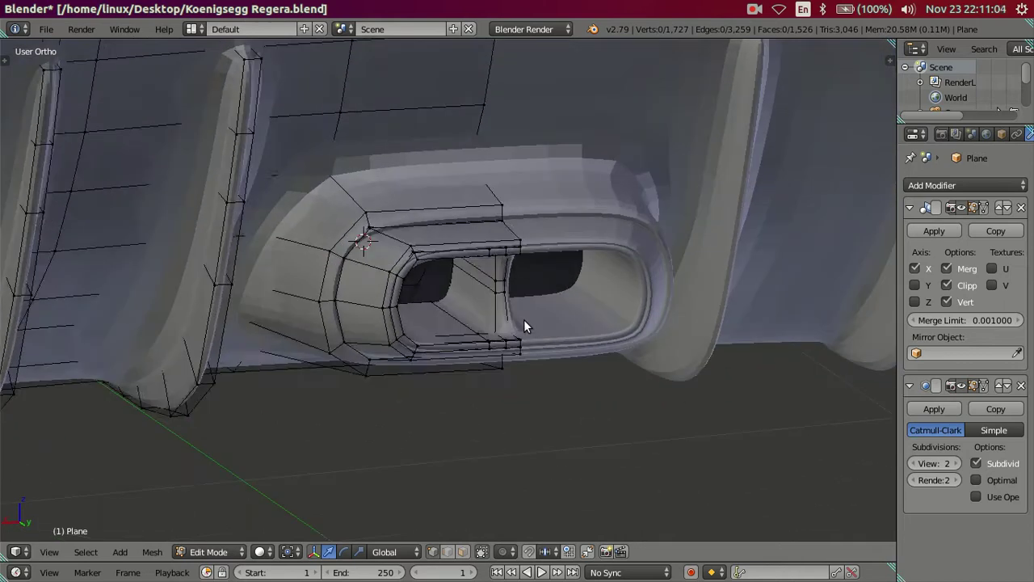
pyautogui.press('Tab')
pyautogui.scroll(2, 552, 295)
pyautogui.scroll(1, 497, 313)
pyautogui.moveTo(474, 320)
pyautogui.mouseDown(button='middle')
pyautogui.moveTo(467, 361)
pyautogui.moveTo(432, 337)
pyautogui.moveTo(437, 298)
pyautogui.moveTo(565, 364)
pyautogui.mouseUp(button='middle')
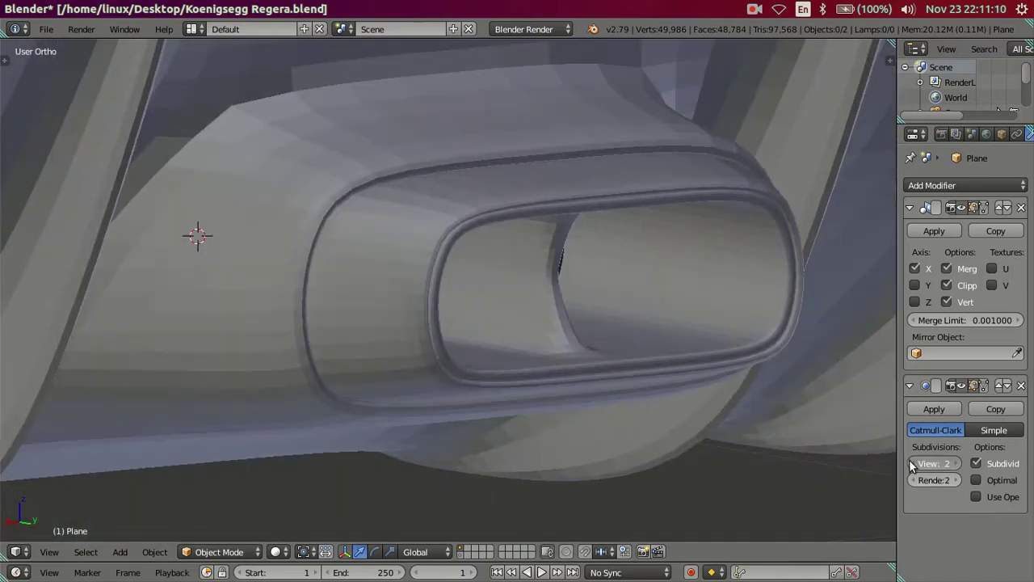
pyautogui.doubleClick(912, 466)
pyautogui.moveTo(474, 334)
pyautogui.mouseDown(button='middle')
pyautogui.moveTo(489, 341)
pyautogui.moveTo(414, 267)
pyautogui.mouseUp(button='middle')
pyautogui.press('Tab')
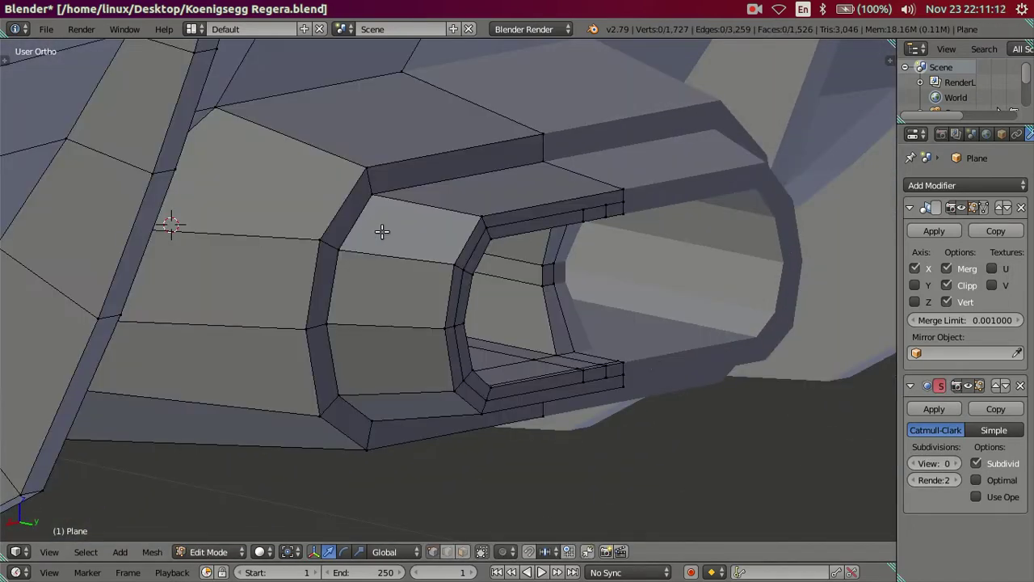
# Try a ring loop cut around the intake, cancel it, and clear the selection
pyautogui.moveTo(382, 232); pyautogui.dragTo(406, 254, button='middle')
pyautogui.hotkey('ctrl', 'r')
pyautogui.scroll(2, 408, 256)
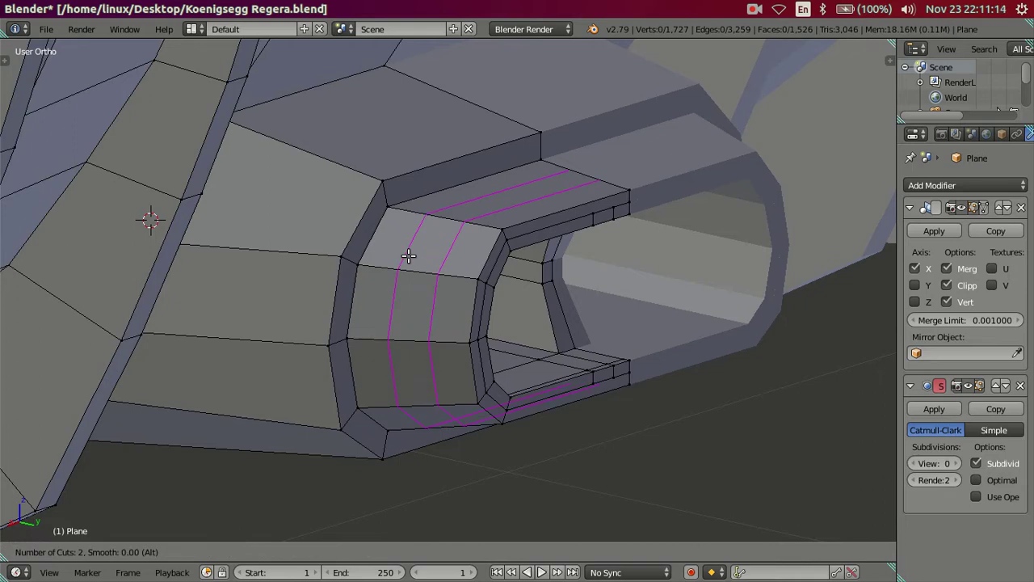
pyautogui.press('Escape')
pyautogui.rightClick(380, 183)
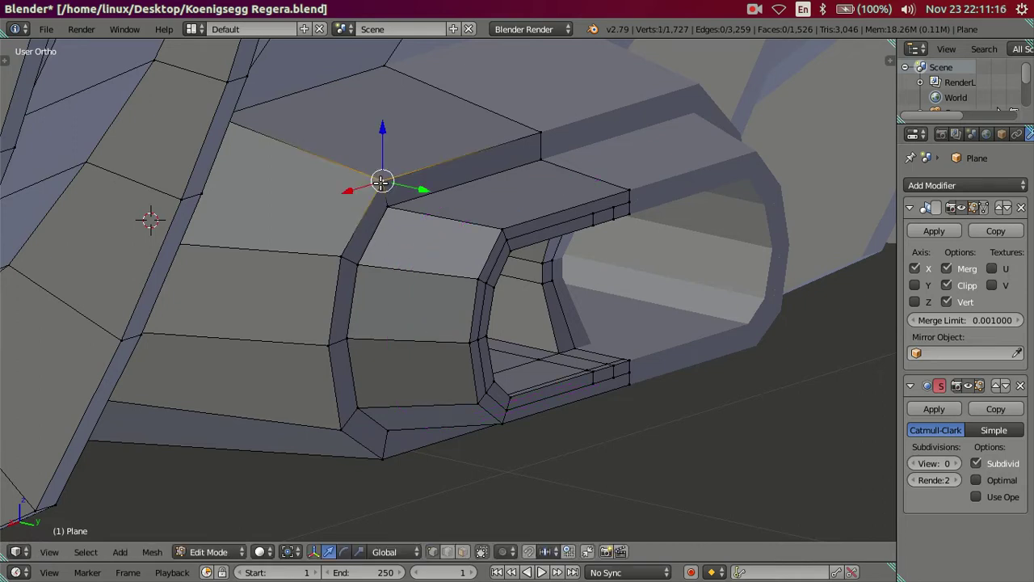
pyautogui.press('a')
pyautogui.press('a')
pyautogui.press('a')
pyautogui.moveTo(382, 182); pyautogui.dragTo(477, 224, button='middle')
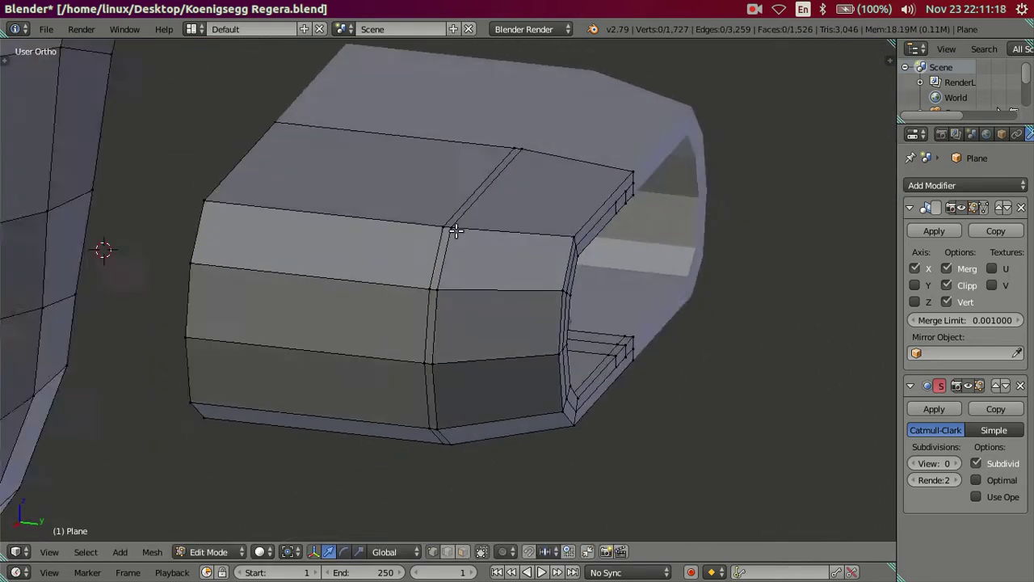
pyautogui.scroll(3, 478, 224)
pyautogui.scroll(-3, 477, 224)
# Dissolve the vertical edge loop on the side of the box
pyautogui.keyDown('alt'); pyautogui.rightClick(455, 234); pyautogui.keyUp('alt')
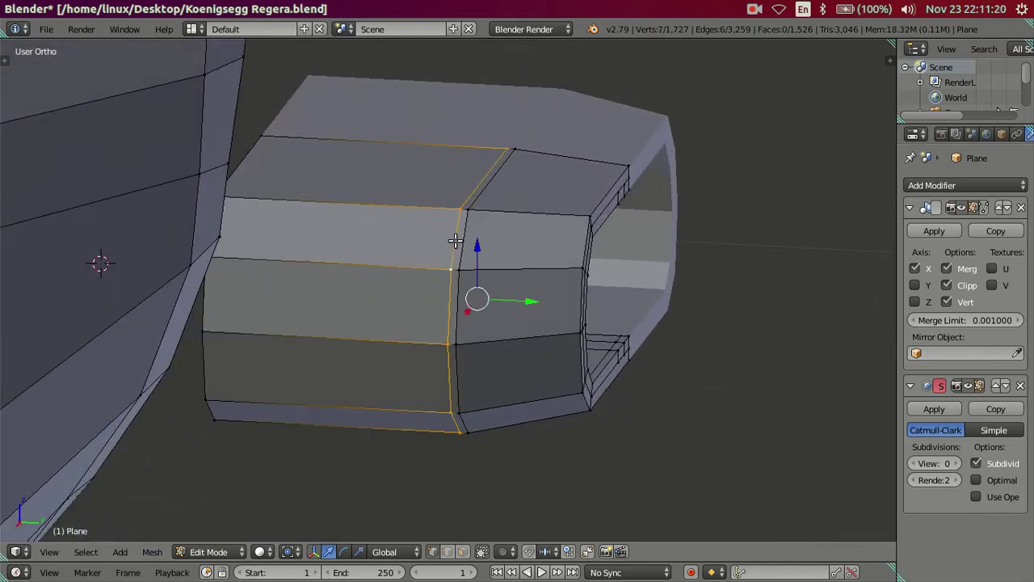
pyautogui.press('x')
pyautogui.click(530, 346)
pyautogui.press('a')
pyautogui.press('a')
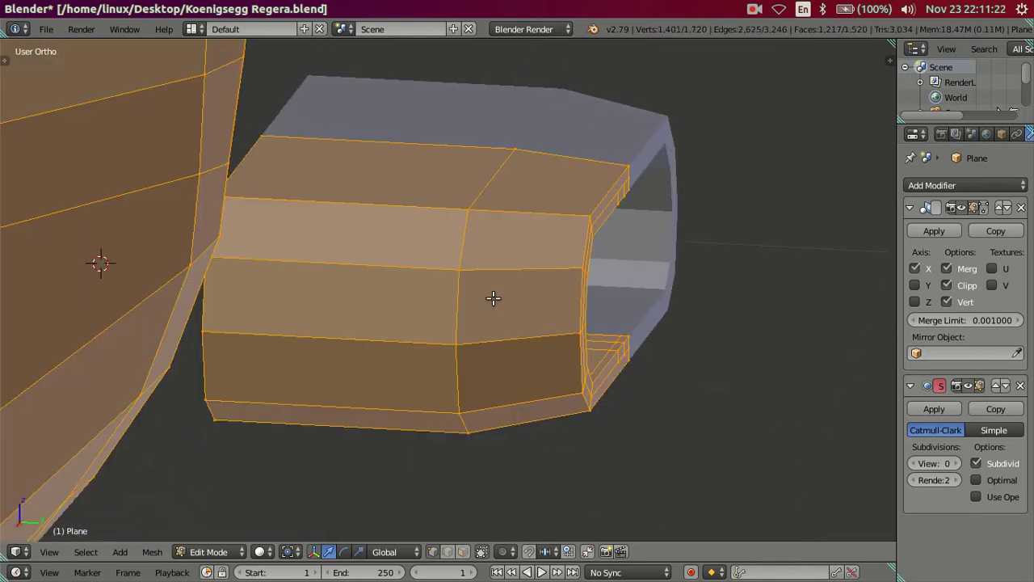
# Hide the ring of faces around the opening
pyautogui.moveTo(500, 282)
pyautogui.mouseDown(button='middle')
pyautogui.moveTo(462, 277)
pyautogui.moveTo(471, 267)
pyautogui.moveTo(455, 281)
pyautogui.moveTo(468, 238)
pyautogui.moveTo(404, 284)
pyautogui.moveTo(439, 300)
pyautogui.moveTo(335, 398)
pyautogui.mouseUp(button='middle')
pyautogui.scroll(2, 471, 267)
pyautogui.rightClick(469, 237)
pyautogui.keyDown('alt'); pyautogui.rightClick(469, 236); pyautogui.keyUp('alt')
pyautogui.press('h')
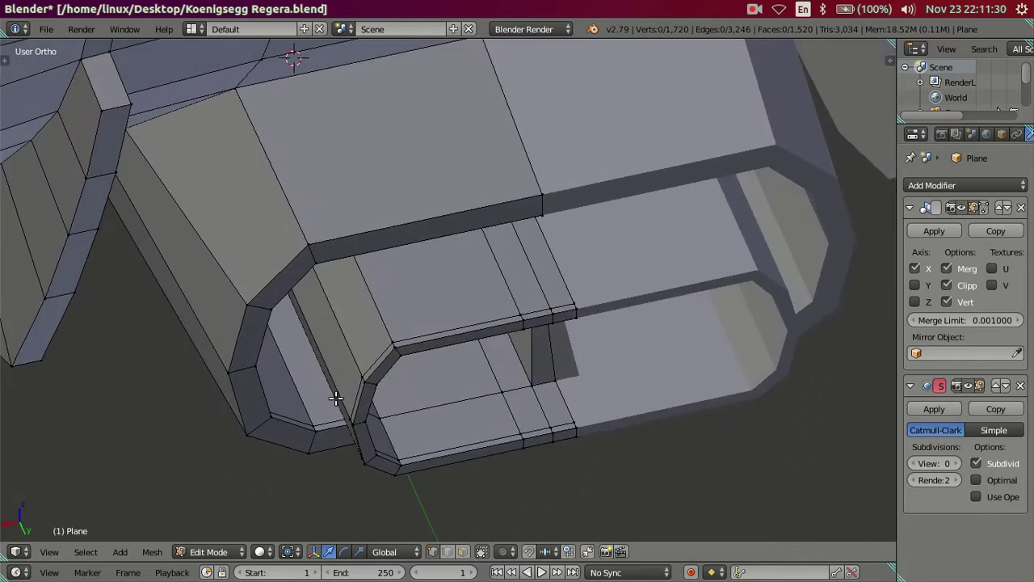
# Select the three inner lower edge loops of the exhaust opening
pyautogui.keyDown('alt'); pyautogui.rightClick(351, 417); pyautogui.keyUp('alt')
pyautogui.moveTo(477, 407)
pyautogui.mouseDown(button='middle')
pyautogui.moveTo(493, 415)
pyautogui.moveTo(516, 407)
pyautogui.mouseUp(button='middle')
pyautogui.keyDown('alt'); pyautogui.keyDown('shift'); pyautogui.rightClick(490, 415); pyautogui.keyUp('shift'); pyautogui.keyUp('alt')
pyautogui.keyDown('alt'); pyautogui.keyDown('shift'); pyautogui.rightClick(536, 261); pyautogui.keyUp('shift'); pyautogui.keyUp('alt')
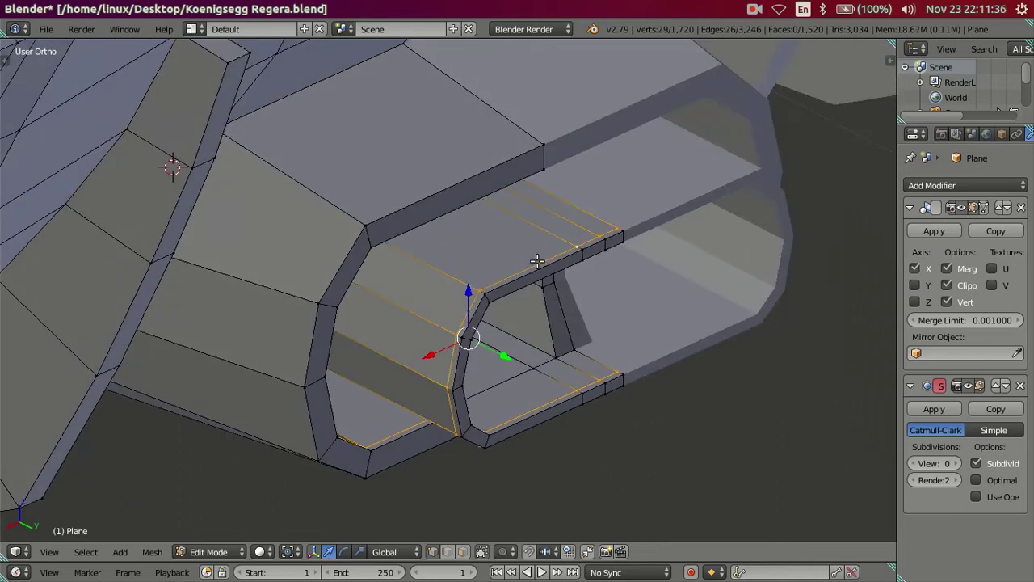
# Dissolve the selected inner edge loops
pyautogui.press('x')
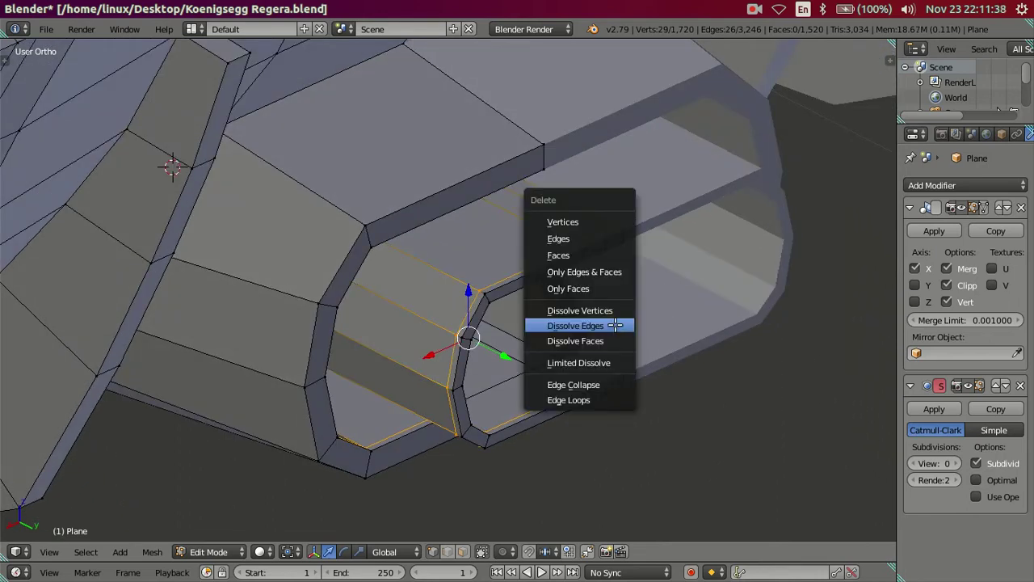
pyautogui.click(615, 325)
pyautogui.hotkey('ctrl', 'l')
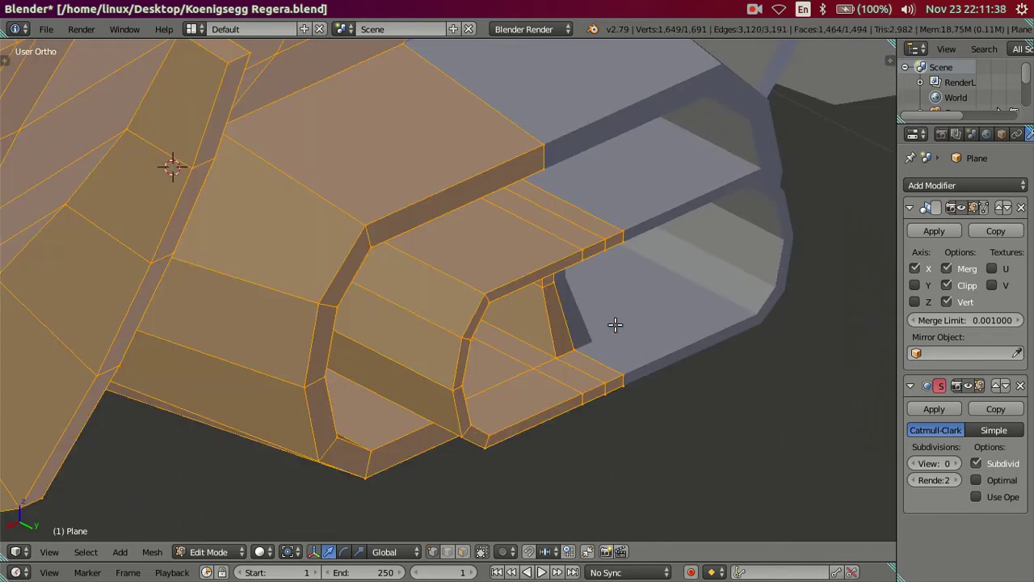
pyautogui.press('a')
pyautogui.press('l')
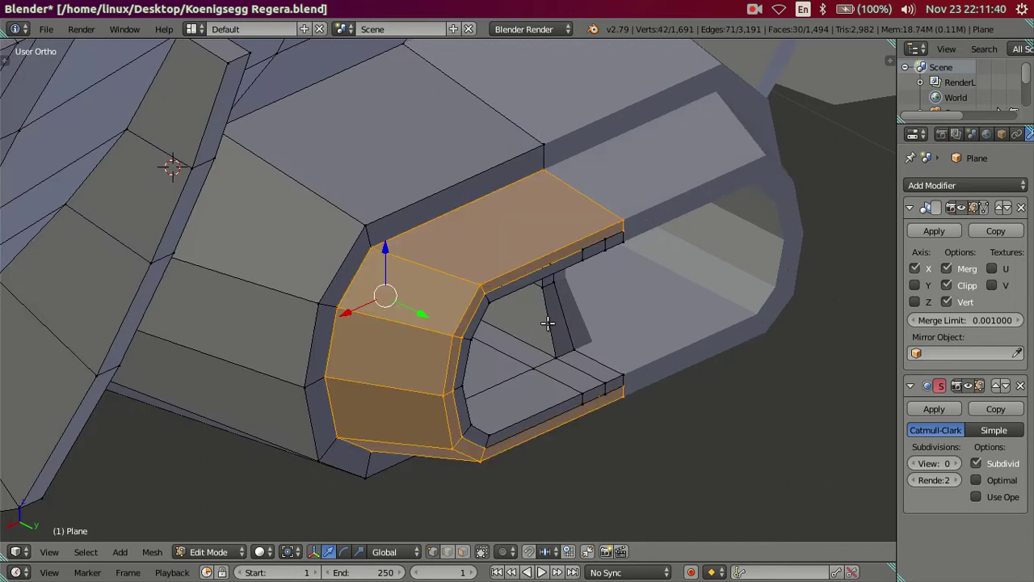
pyautogui.press('a')
# Select the connected inner inset piece and delete it
pyautogui.moveTo(512, 422)
pyautogui.mouseDown(button='middle')
pyautogui.moveTo(519, 397)
pyautogui.moveTo(473, 392)
pyautogui.moveTo(488, 388)
pyautogui.moveTo(462, 416)
pyautogui.mouseUp(button='middle')
pyautogui.rightClick(485, 388)
pyautogui.press('l')
pyautogui.press('x')
pyautogui.click(488, 391)
# Dissolve the bottom edge loop and delete the leftover inner faces, leaving a hole
pyautogui.keyDown('alt'); pyautogui.rightClick(480, 415); pyautogui.keyUp('alt')
pyautogui.press('x')
pyautogui.click(487, 411)
pyautogui.press('a')
pyautogui.press('a')
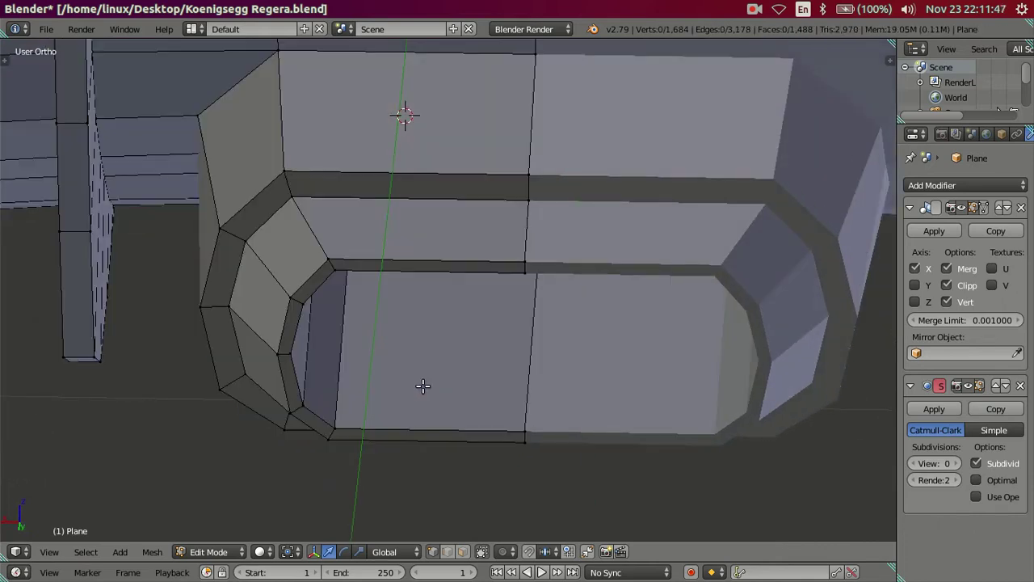
pyautogui.press('l')
pyautogui.press('x')
pyautogui.click(399, 397)
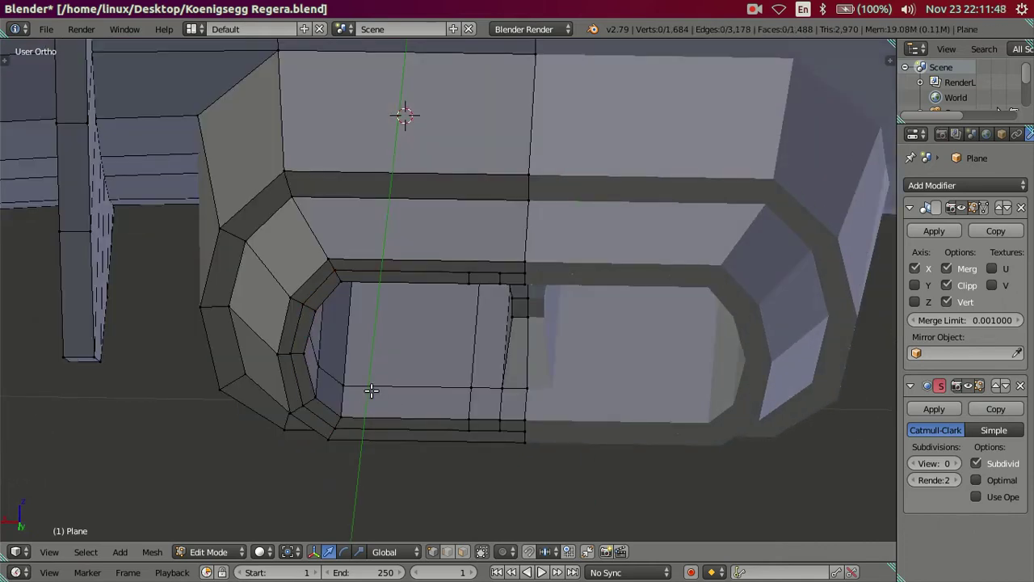
# Preview a loop cut on the rim, cancel it, and compare with the reference photo
pyautogui.moveTo(399, 397); pyautogui.dragTo(438, 345, button='middle')
pyautogui.scroll(2, 438, 345)
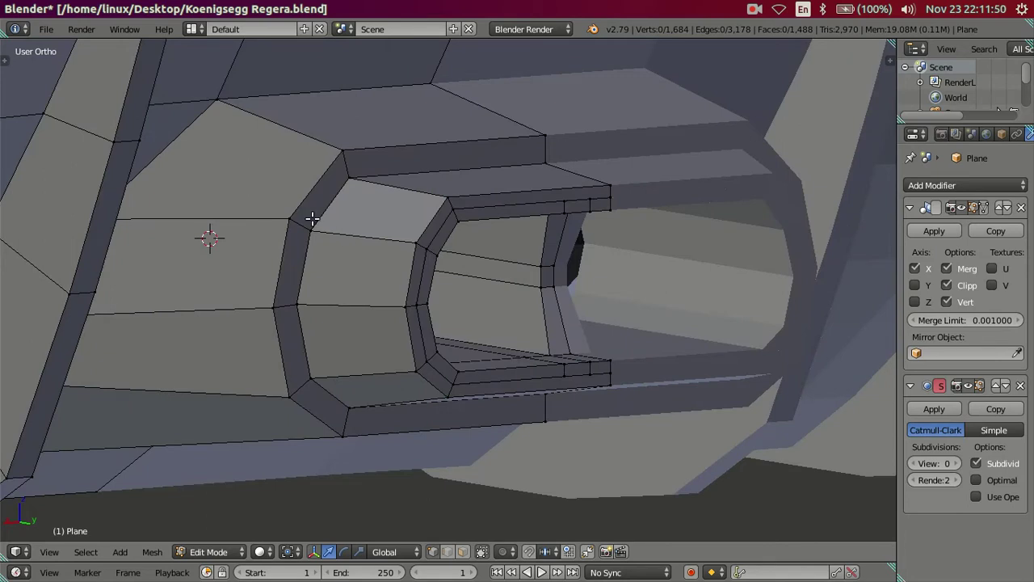
pyautogui.hotkey('ctrl', 'r')
pyautogui.scroll(1, 297, 232)
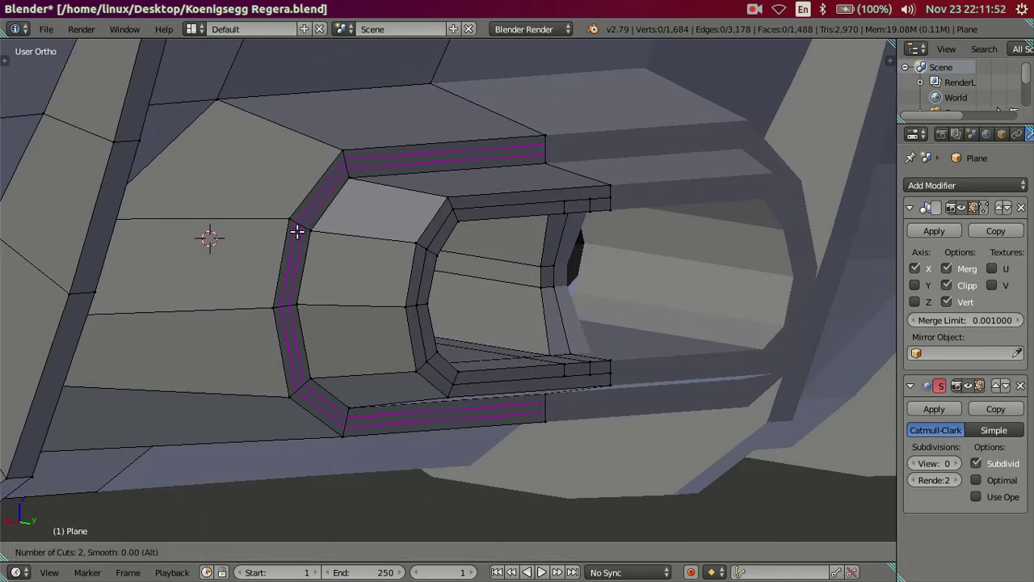
pyautogui.press('Escape')
pyautogui.click(12, 309)
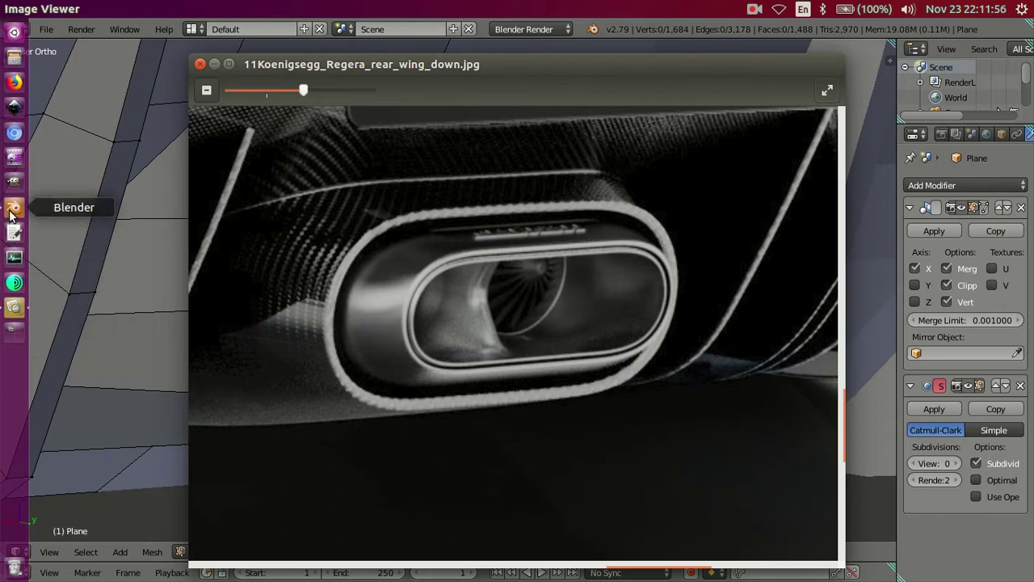
pyautogui.click(12, 210)
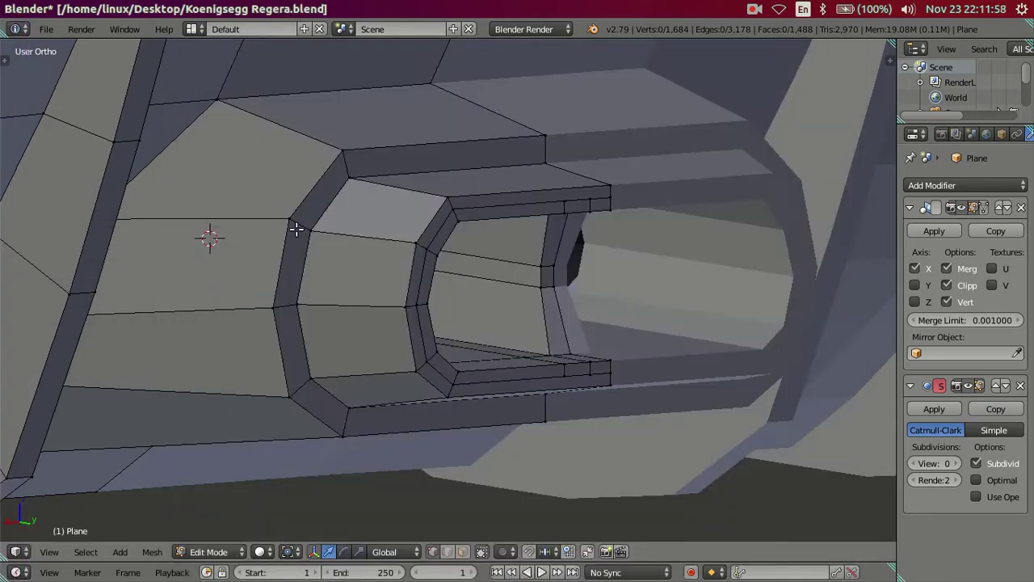
# Add three loops around the opening rim and two across the inner section
pyautogui.hotkey('ctrl', 'r')
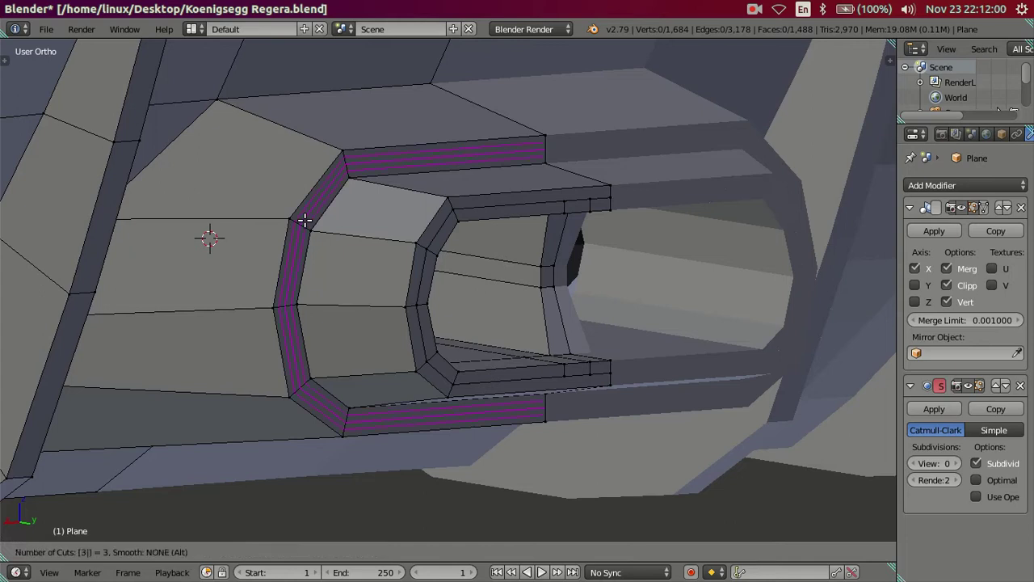
pyautogui.click(305, 219)
pyautogui.hotkey('ctrl', 'r')
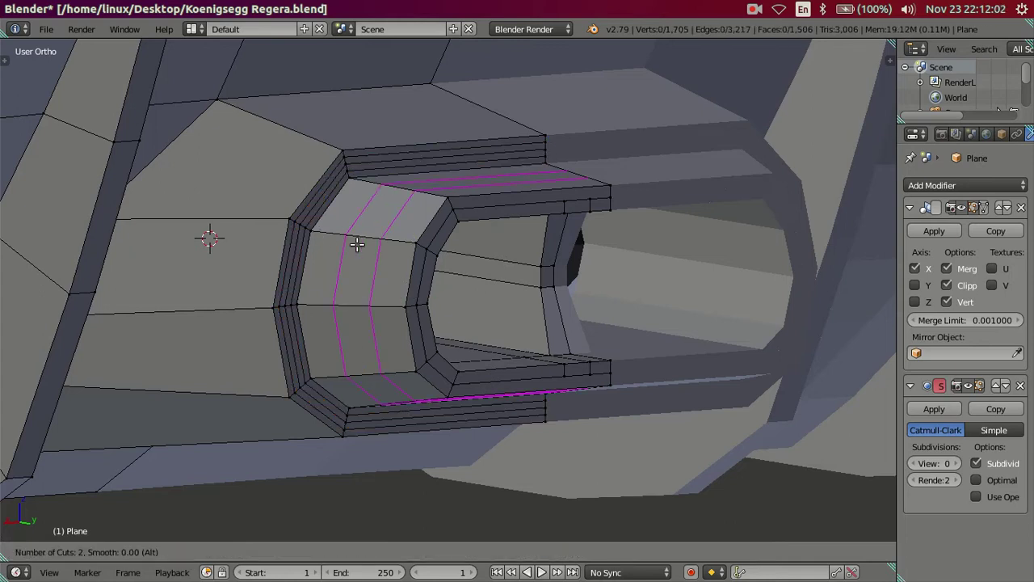
pyautogui.click(357, 244)
pyautogui.rightClick(286, 234)
# Add three loops across the left body face
pyautogui.hotkey('ctrl', 'r')
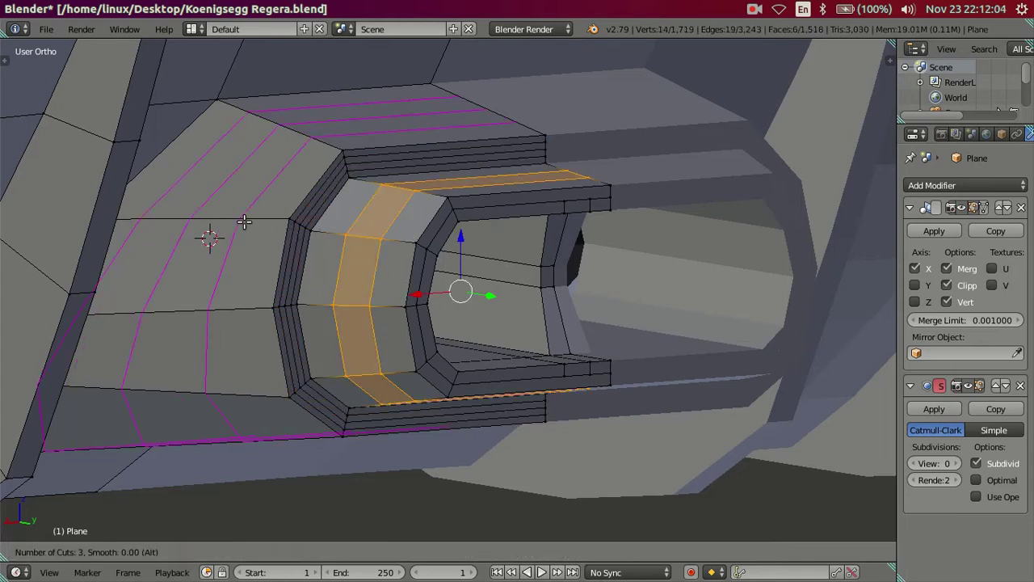
pyautogui.click(245, 221)
pyautogui.rightClick(244, 222)
pyautogui.scroll(2, 453, 290)
pyautogui.press('a')
# Place two more loops on the inner ring and review the cuts
pyautogui.hotkey('ctrl', 'r')
pyautogui.click(408, 312)
pyautogui.rightClick(416, 310)
pyautogui.hotkey('ctrl', 'r')
pyautogui.click(413, 308)
pyautogui.rightClick(413, 310)
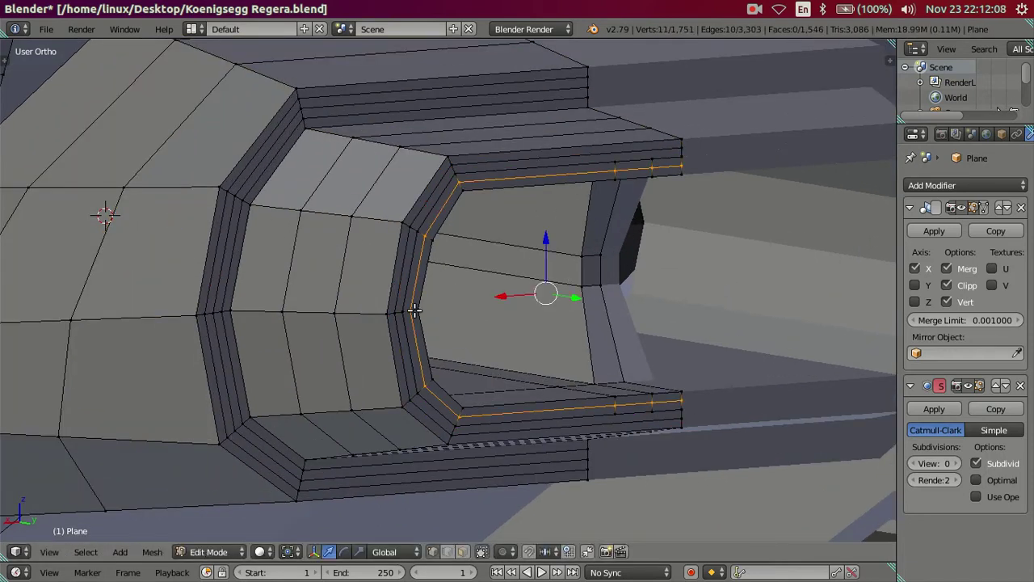
pyautogui.moveTo(489, 316); pyautogui.dragTo(905, 477, button='middle')
# Inspect the exhaust in Object Mode with subdivision preview raised to level 2
pyautogui.click(955, 463)
pyautogui.click(955, 463)
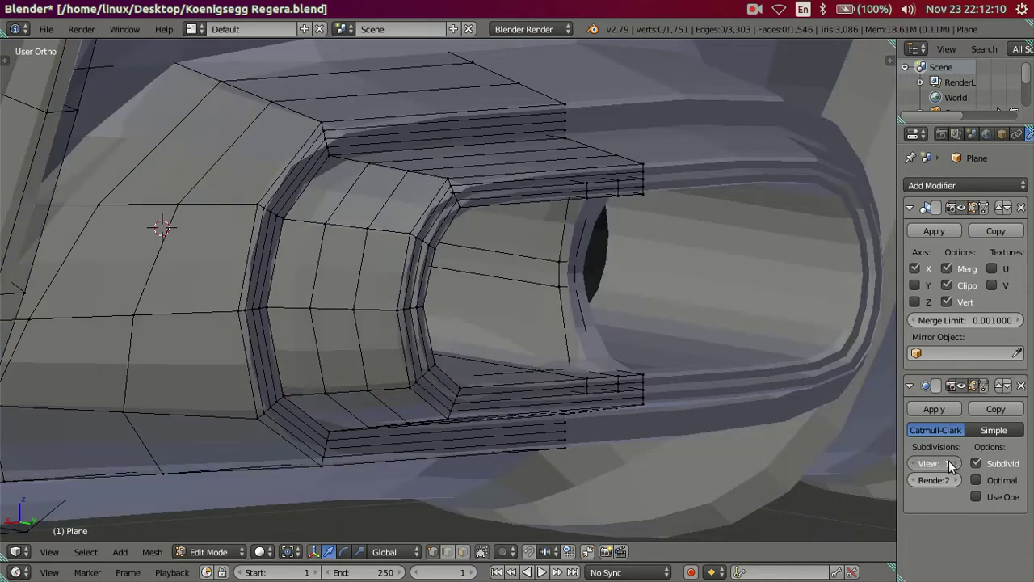
pyautogui.scroll(-2, 487, 358)
pyautogui.press('Tab')
pyautogui.scroll(1, 476, 339)
pyautogui.moveTo(476, 341)
pyautogui.mouseDown(button='middle')
pyautogui.moveTo(501, 330)
pyautogui.moveTo(413, 289)
pyautogui.moveTo(520, 357)
pyautogui.moveTo(540, 382)
pyautogui.moveTo(548, 375)
pyautogui.moveTo(453, 309)
pyautogui.moveTo(235, 251)
pyautogui.mouseUp(button='middle')
pyautogui.scroll(-3, 468, 279)
pyautogui.moveTo(469, 280)
pyautogui.mouseDown(button='middle')
pyautogui.moveTo(494, 272)
pyautogui.moveTo(519, 342)
pyautogui.moveTo(553, 369)
pyautogui.mouseUp(button='middle')
# Add a slid edge loop near the opening lip
pyautogui.press('Tab')
pyautogui.scroll(2, 592, 393)
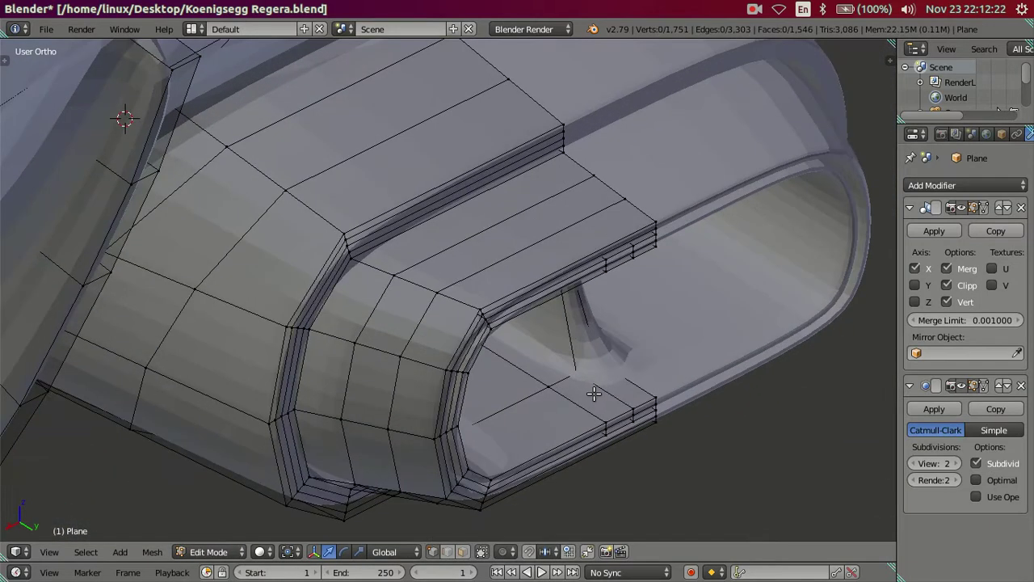
pyautogui.hotkey('ctrl', 'r')
pyautogui.click(597, 421)
pyautogui.click(615, 436)
# Check the smoothed opening, then lower the subdivision preview to 1 and then 0
pyautogui.press('Tab')
pyautogui.moveTo(605, 426); pyautogui.dragTo(611, 400, button='middle')
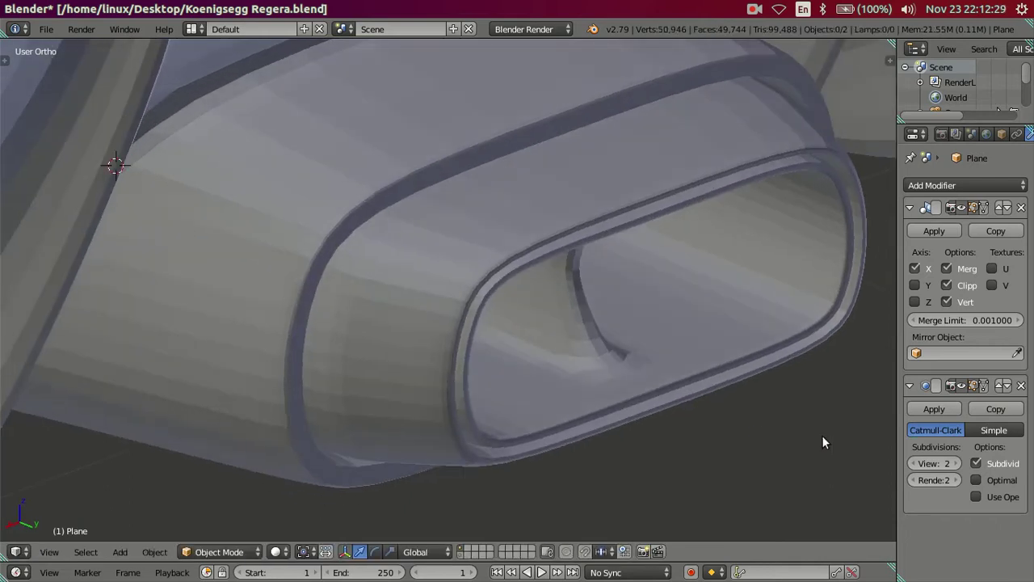
pyautogui.click(911, 463)
pyautogui.click(905, 467)
# Undo the recent loop cuts, stepping back and forward through history
pyautogui.press('Tab')
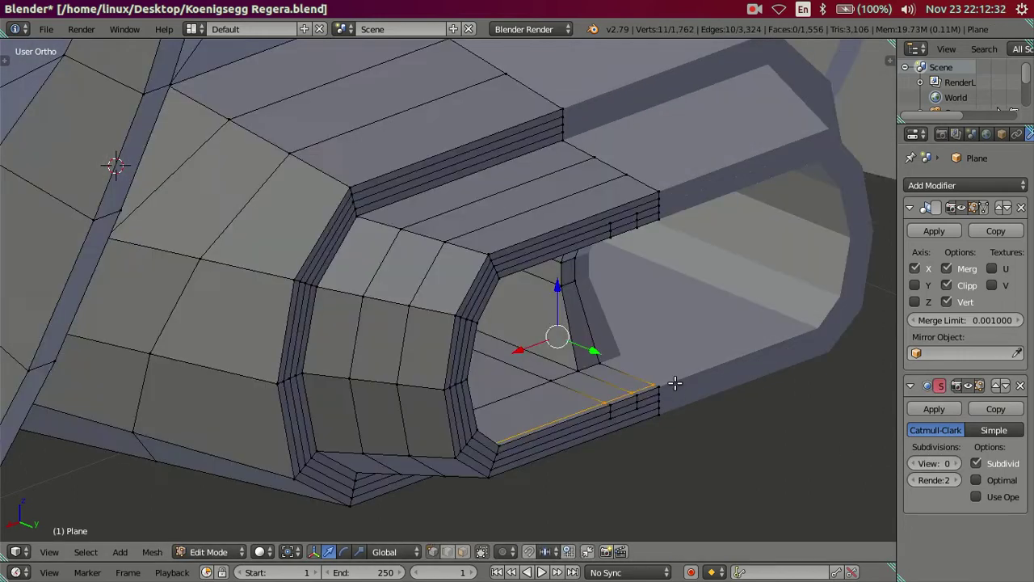
pyautogui.moveTo(671, 380); pyautogui.dragTo(644, 363, button='middle')
pyautogui.hotkey('ctrl', 'z')
pyautogui.hotkey('ctrl', 'z')
pyautogui.hotkey('ctrl', 'z')
pyautogui.hotkey('ctrl', 'z')
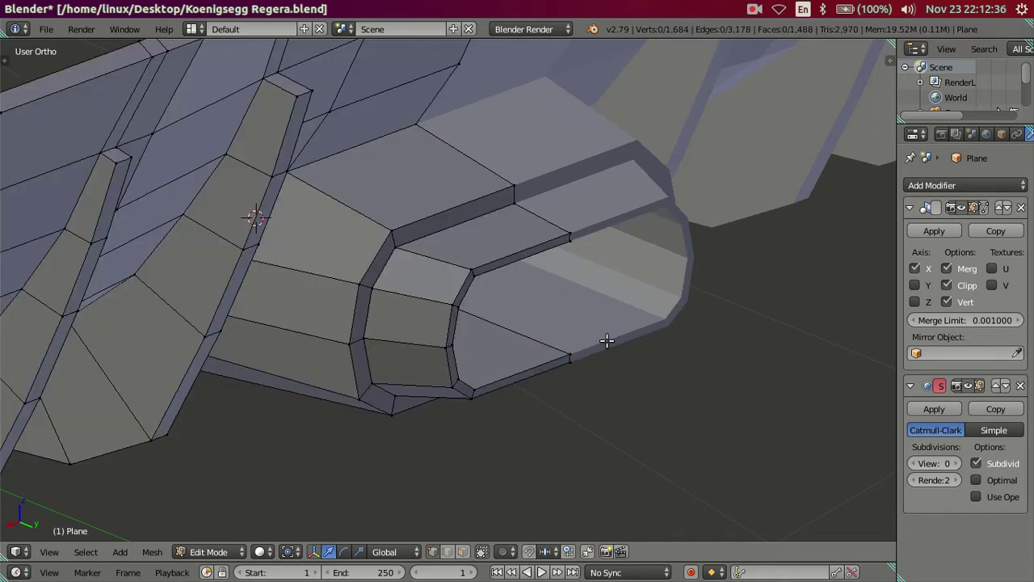
pyautogui.hotkey('ctrl', 'z')
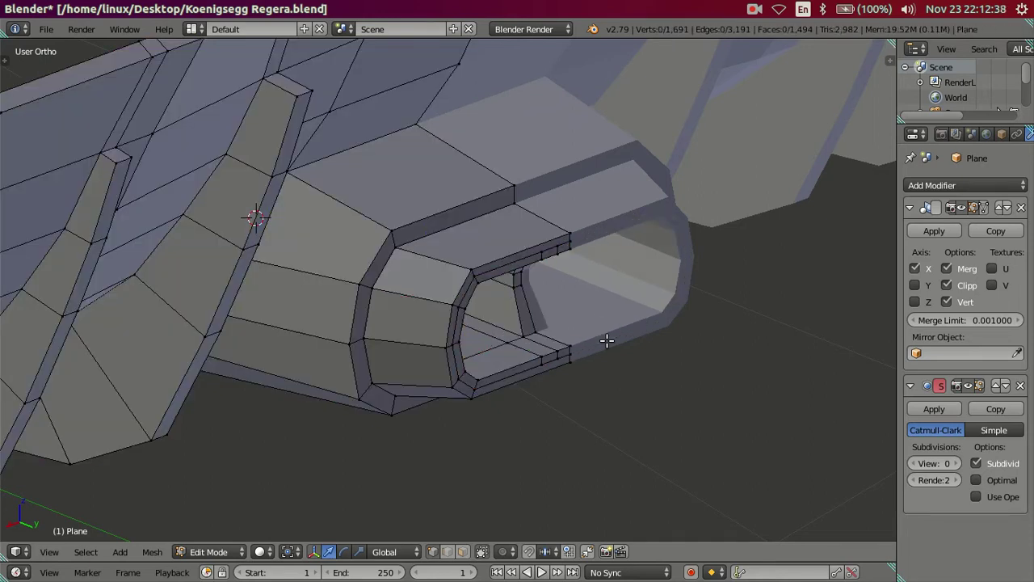
pyautogui.hotkey('ctrl', 'shift', 'z')
pyautogui.hotkey('ctrl', 'shift', 'z')
pyautogui.hotkey('ctrl', 'shift', 'z')
pyautogui.hotkey('ctrl', 'shift', 'z')
pyautogui.hotkey('ctrl', 'shift', 'z')
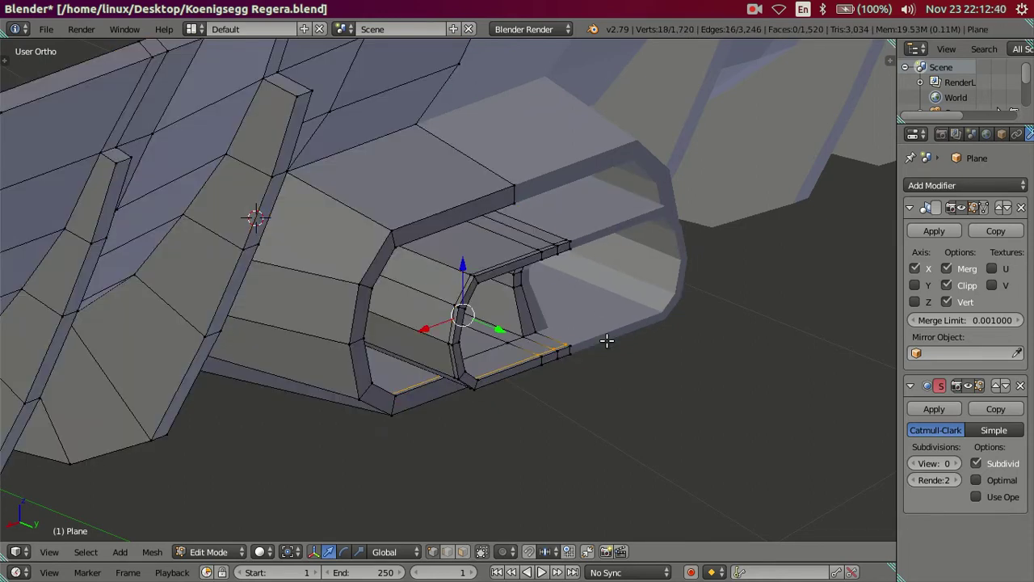
pyautogui.hotkey('ctrl', 'z')
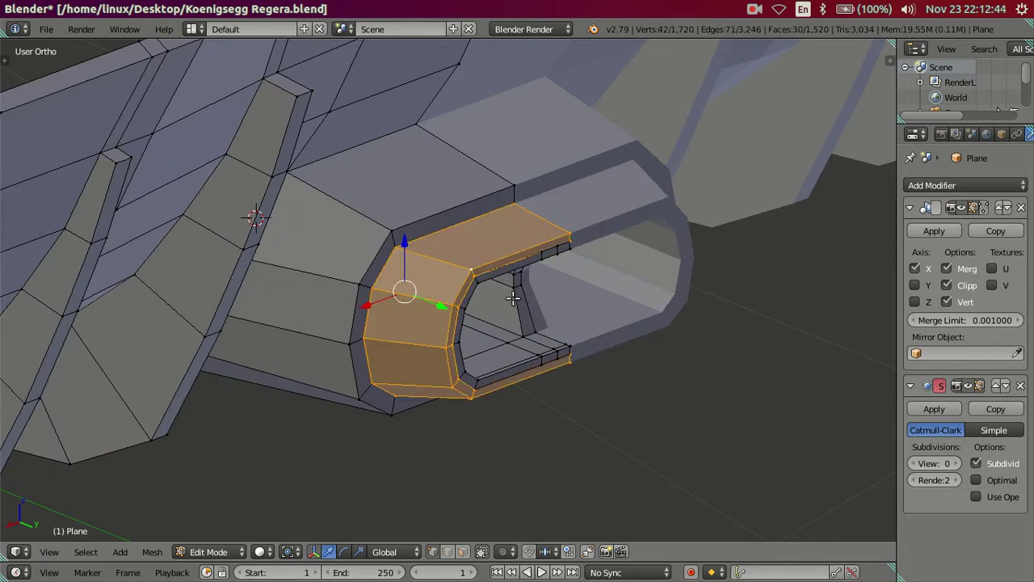
# Select the connected car body, hide it to isolate the tunnel, then unhide it
pyautogui.rightClick(388, 228)
pyautogui.hotkey('ctrl', 'l')
pyautogui.press('h')
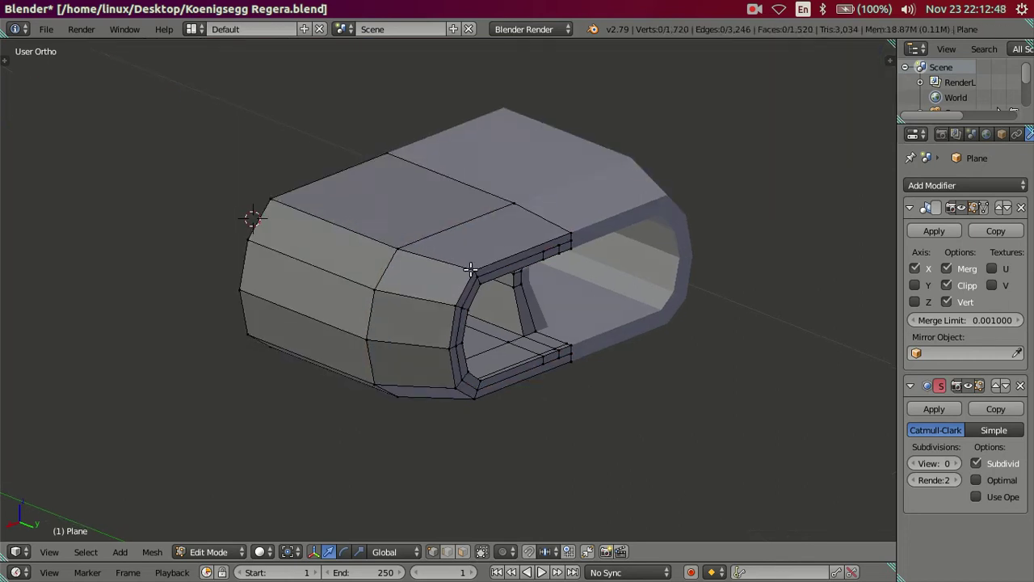
pyautogui.hotkey('alt', 'h')
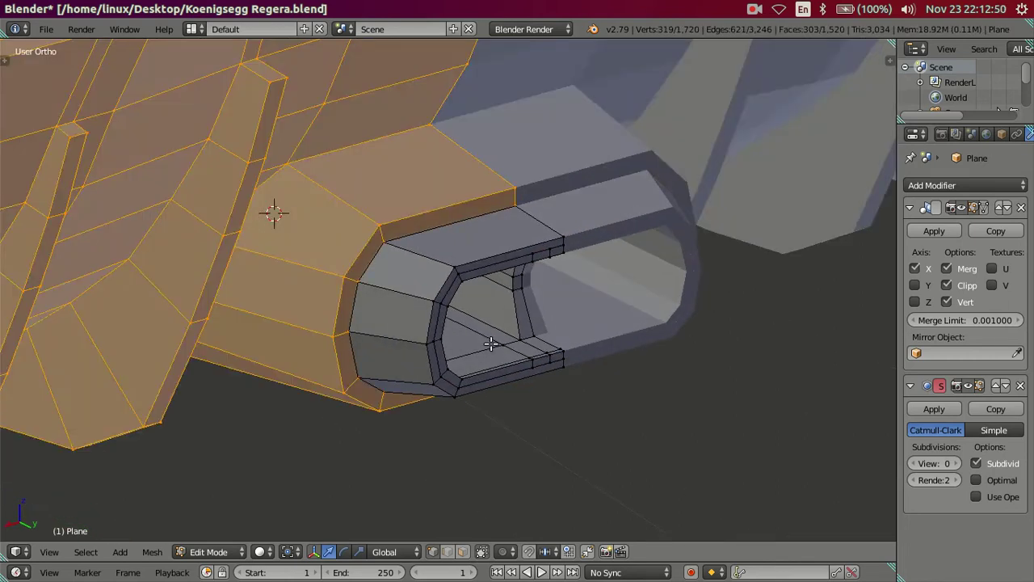
pyautogui.press('a')
pyautogui.scroll(3, 508, 340)
pyautogui.moveTo(508, 340); pyautogui.dragTo(508, 358, button='middle')
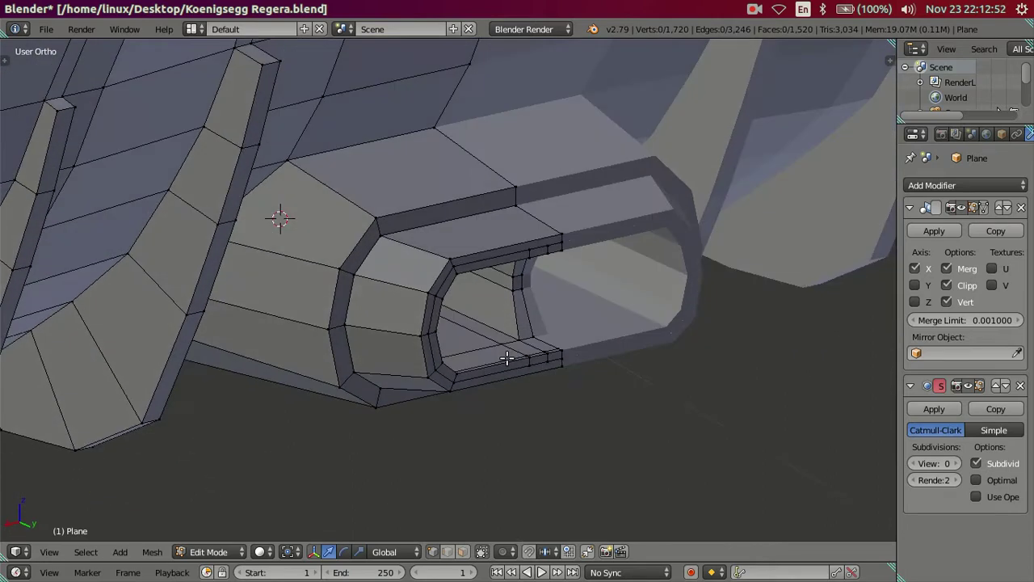
# Add loop cuts around the exhaust's outer rim
pyautogui.scroll(2, 413, 303)
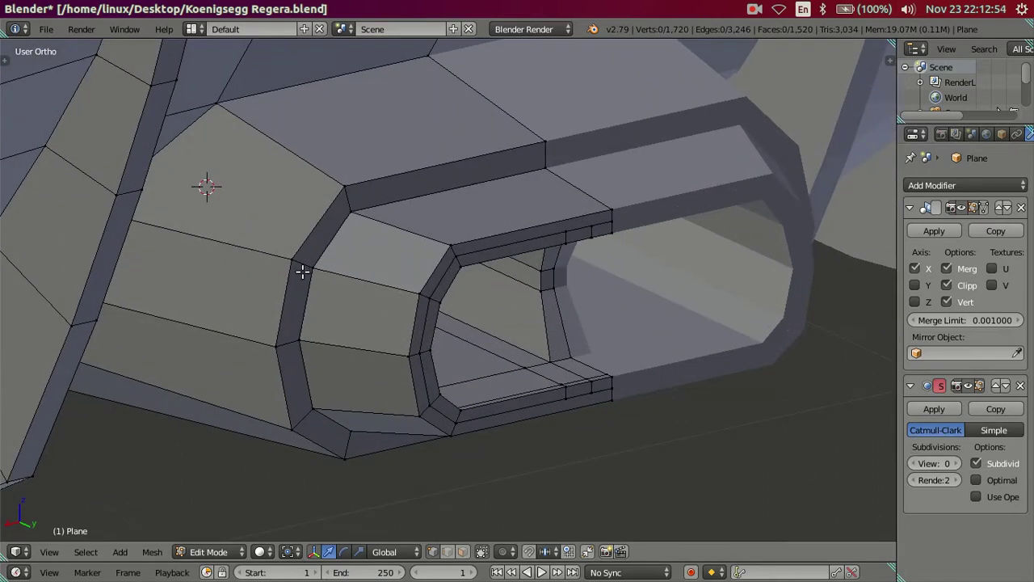
pyautogui.hotkey('ctrl', 'r')
pyautogui.click(299, 269)
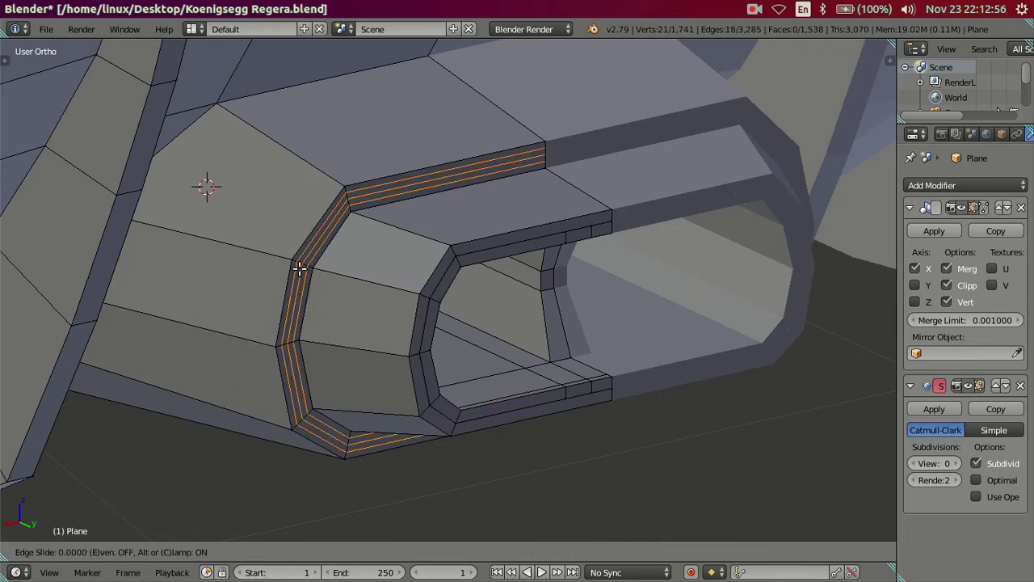
pyautogui.rightClick(336, 274)
pyautogui.hotkey('ctrl', 'r')
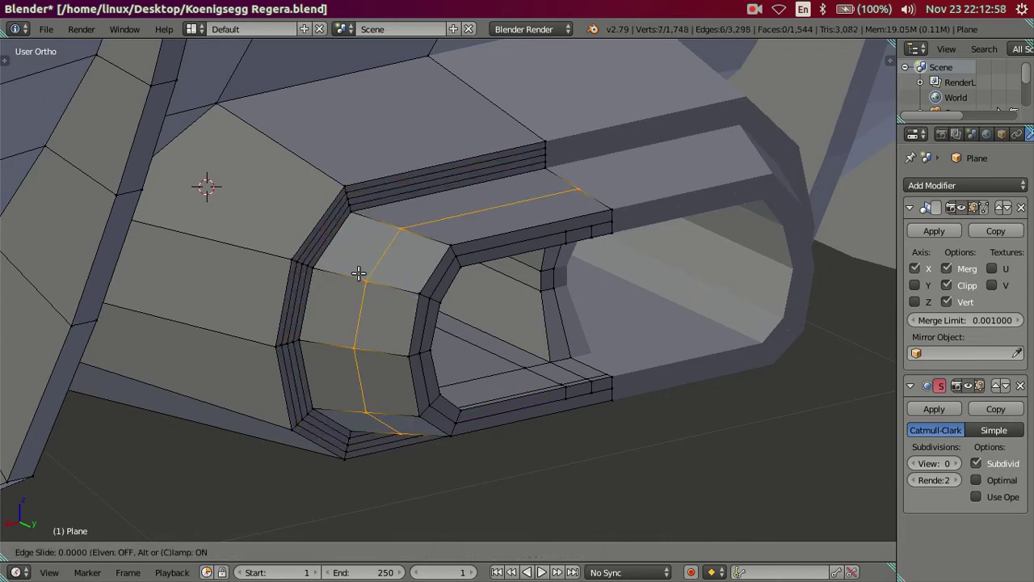
pyautogui.rightClick(359, 274)
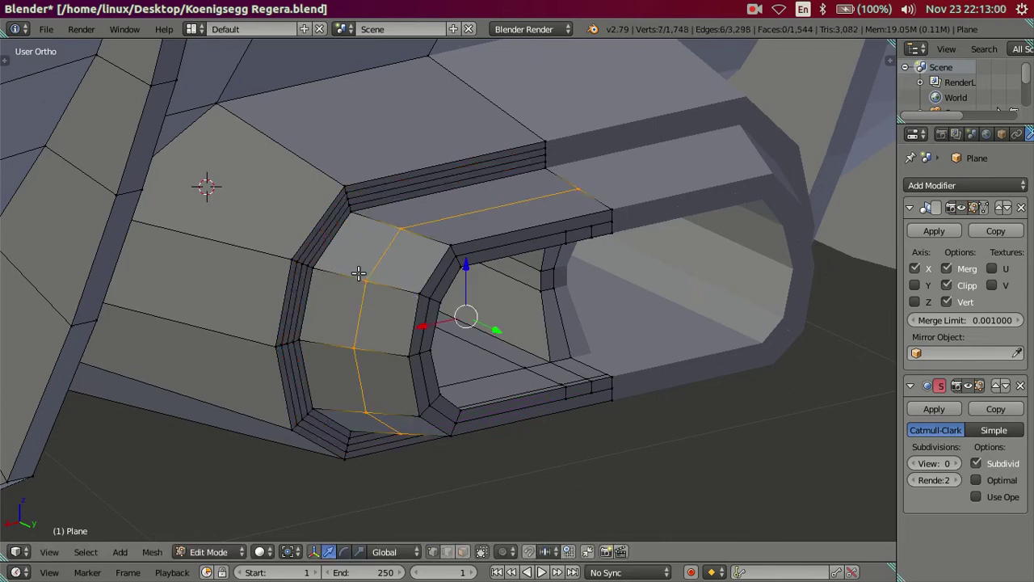
# Add two loops across the inner band and one across the body face, then deselect
pyautogui.hotkey('ctrl', 'r')
pyautogui.click(359, 274)
pyautogui.rightClick(294, 269)
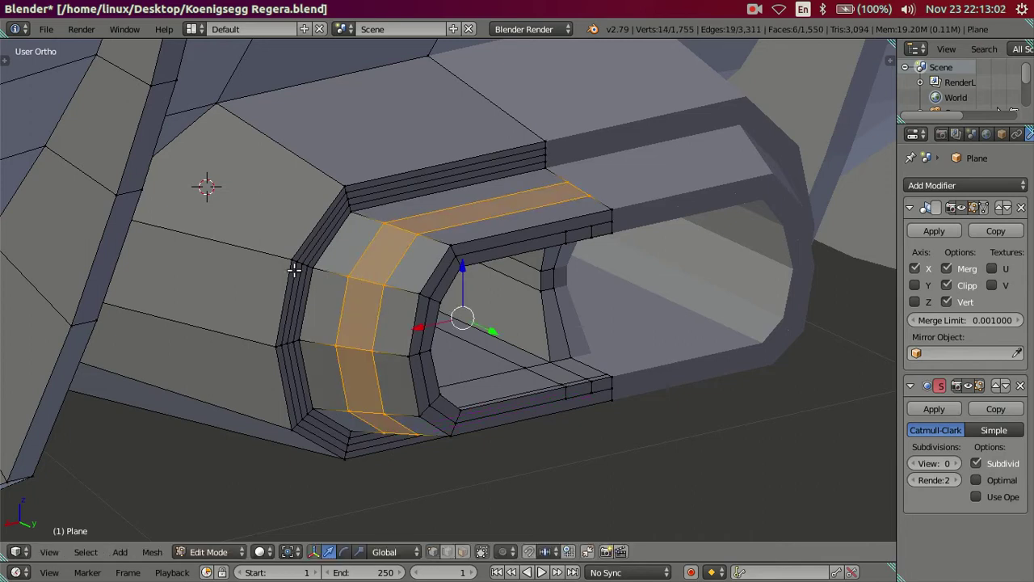
pyautogui.hotkey('ctrl', 'r')
pyautogui.click(239, 239)
pyautogui.scroll(2, 429, 312)
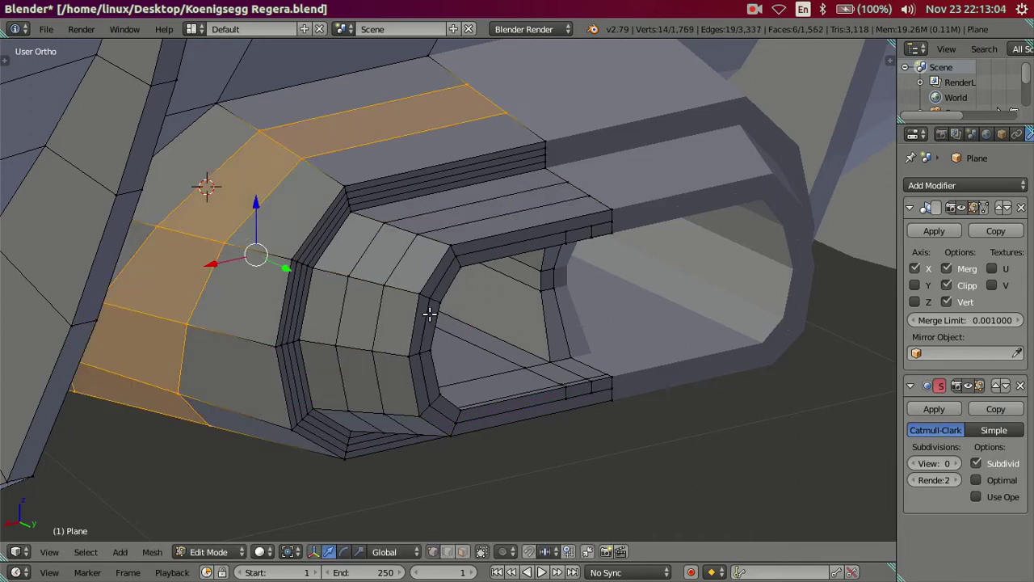
pyautogui.press('a')
pyautogui.scroll(1, 420, 319)
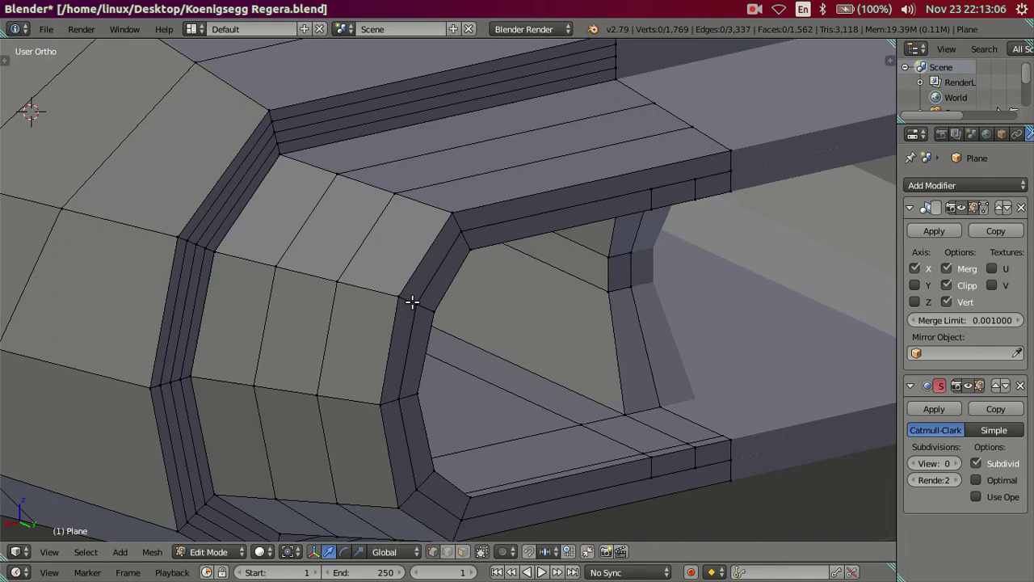
# Add two tightening edge loops around the exhaust rim and deselect everything
pyautogui.hotkey('ctrl', 'r')
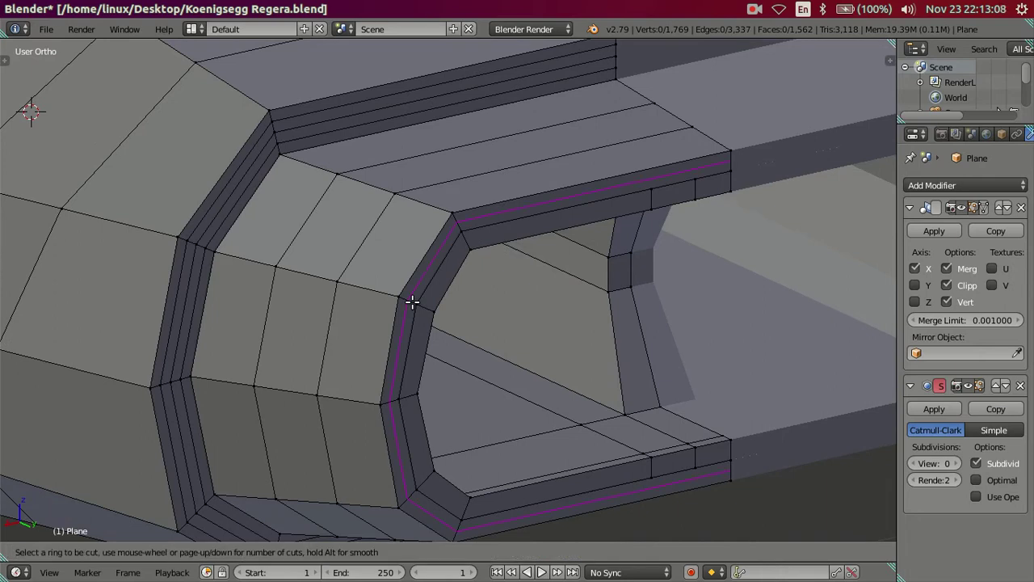
pyautogui.scroll(1, 412, 302)
pyautogui.click(412, 302)
pyautogui.rightClick(412, 301)
pyautogui.press('a')
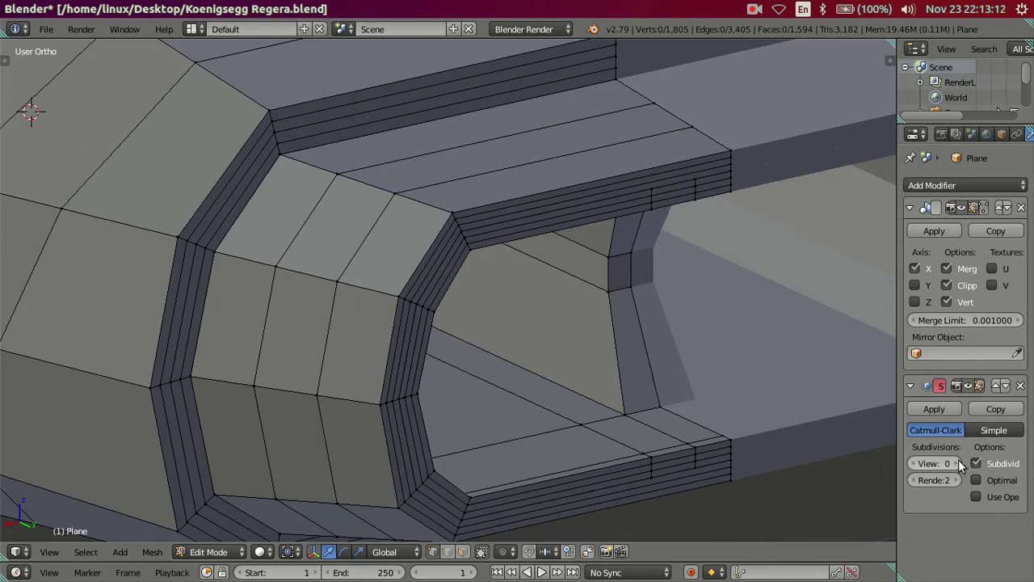
# Set Subdivision View back to 2 to restore the smoothed preview
pyautogui.click(958, 463)
pyautogui.click(958, 463)
pyautogui.scroll(-3, 709, 411)
pyautogui.scroll(-2, 558, 300)
# Preview the smoothed exhaust in Object Mode, then return to Edit Mode
pyautogui.press('Tab')
pyautogui.moveTo(558, 299)
pyautogui.mouseDown(button='middle')
pyautogui.moveTo(582, 270)
pyautogui.moveTo(598, 277)
pyautogui.moveTo(561, 283)
pyautogui.mouseUp(button='middle')
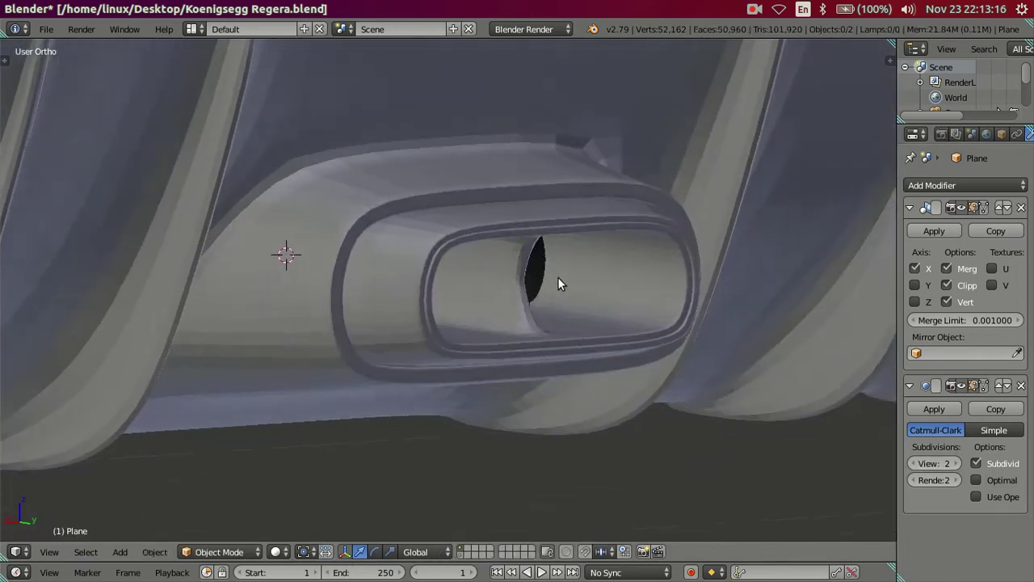
pyautogui.scroll(2, 554, 283)
pyautogui.press('Tab')
pyautogui.scroll(2, 566, 271)
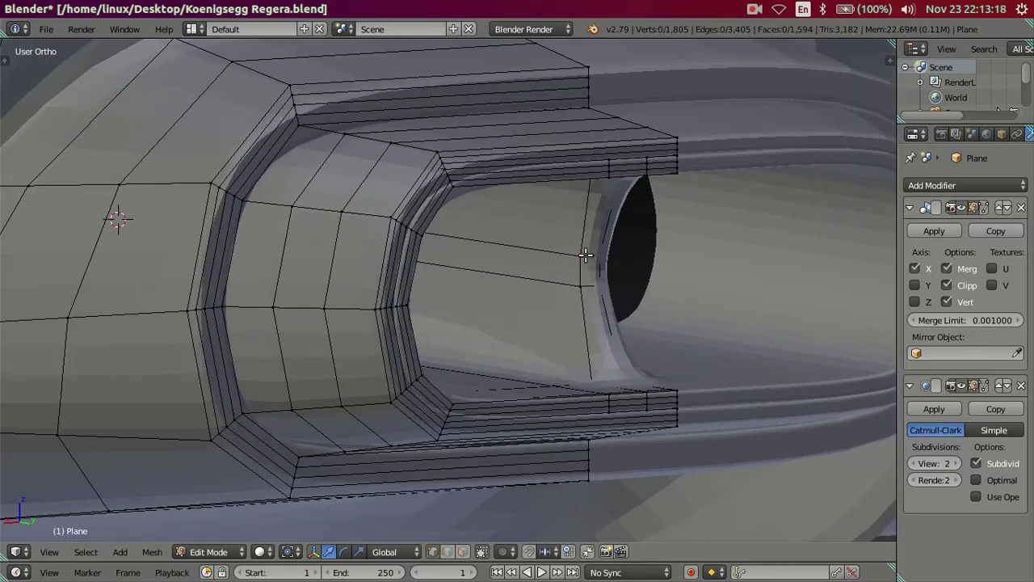
# Select the inner exhaust face strip and scale it along Z to about 0.77
pyautogui.moveTo(615, 278); pyautogui.dragTo(584, 286)
pyautogui.keyDown('ctrl'); pyautogui.keyDown('alt'); pyautogui.rightClick(584, 296); pyautogui.keyUp('alt'); pyautogui.keyUp('ctrl')
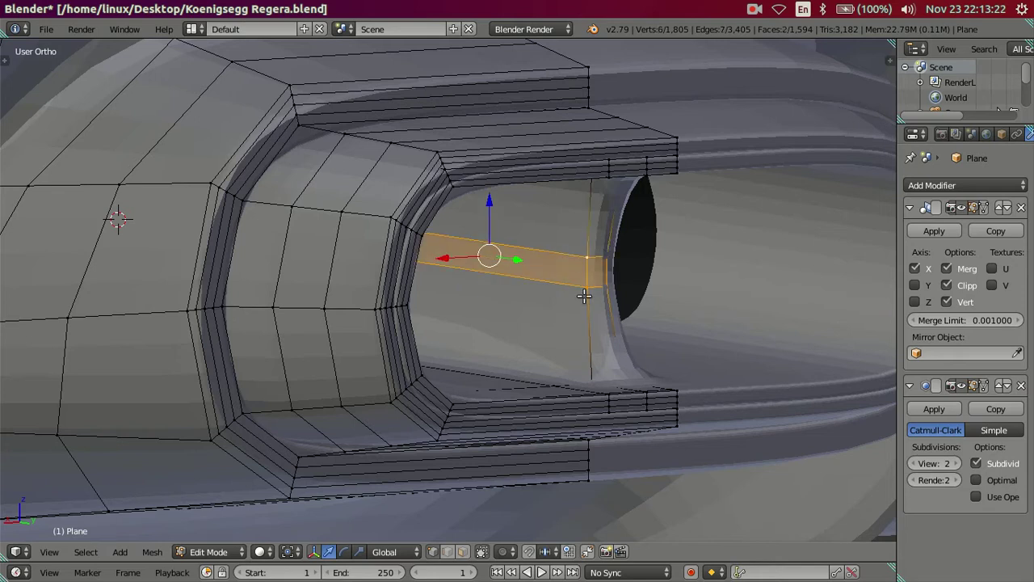
pyautogui.press('s')
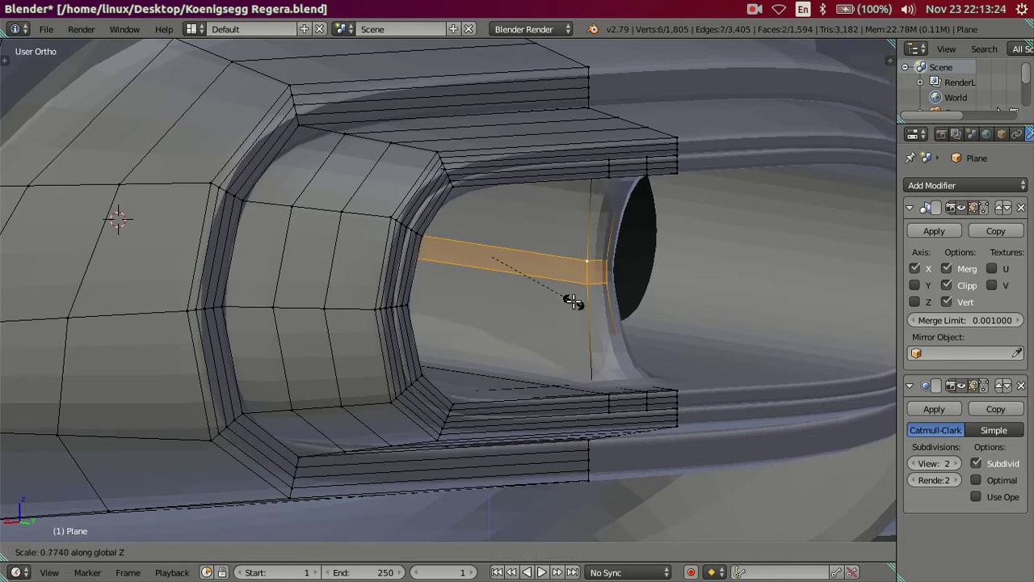
pyautogui.click(536, 366)
pyautogui.press('s')
pyautogui.press('z')
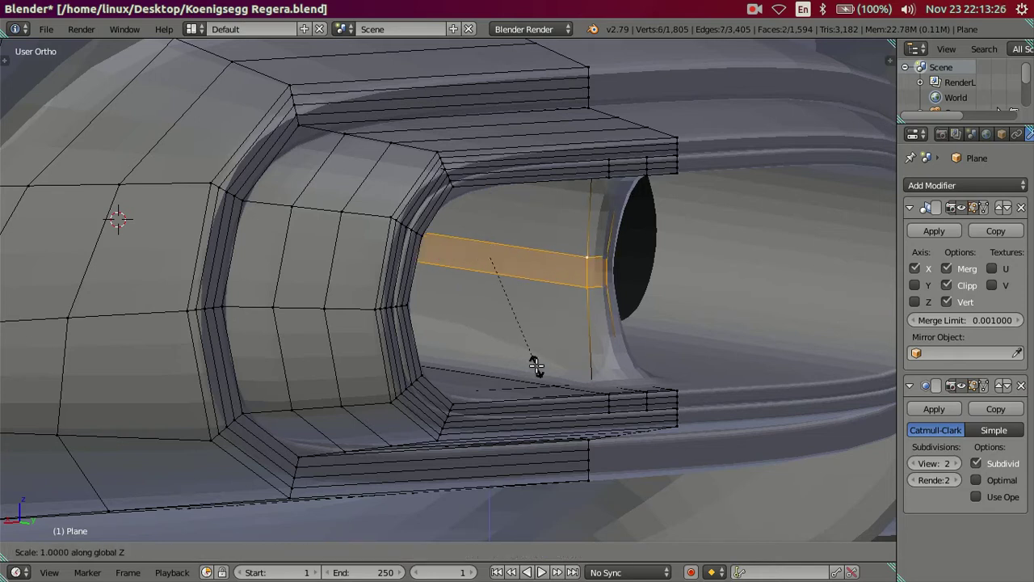
pyautogui.click(525, 333)
pyautogui.moveTo(607, 311)
pyautogui.mouseDown(button='middle')
pyautogui.moveTo(587, 300)
pyautogui.moveTo(643, 324)
pyautogui.moveTo(543, 311)
pyautogui.moveTo(573, 409)
pyautogui.moveTo(610, 415)
pyautogui.moveTo(619, 393)
pyautogui.moveTo(609, 340)
pyautogui.moveTo(566, 319)
pyautogui.mouseUp(button='middle')
# Return to Object Mode and view the smoothed exhaust from an angled side view
pyautogui.press('Tab')
pyautogui.scroll(-1, 566, 319)
pyautogui.scroll(-2, 453, 306)
pyautogui.scroll(-2, 428, 303)
pyautogui.moveTo(444, 305)
pyautogui.mouseDown(button='middle')
pyautogui.moveTo(445, 362)
pyautogui.moveTo(498, 342)
pyautogui.moveTo(571, 339)
pyautogui.moveTo(596, 329)
pyautogui.moveTo(597, 308)
pyautogui.moveTo(548, 254)
pyautogui.moveTo(473, 363)
pyautogui.moveTo(424, 288)
pyautogui.moveTo(462, 272)
pyautogui.moveTo(485, 286)
pyautogui.moveTo(434, 376)
pyautogui.moveTo(461, 377)
pyautogui.mouseUp(button='middle')
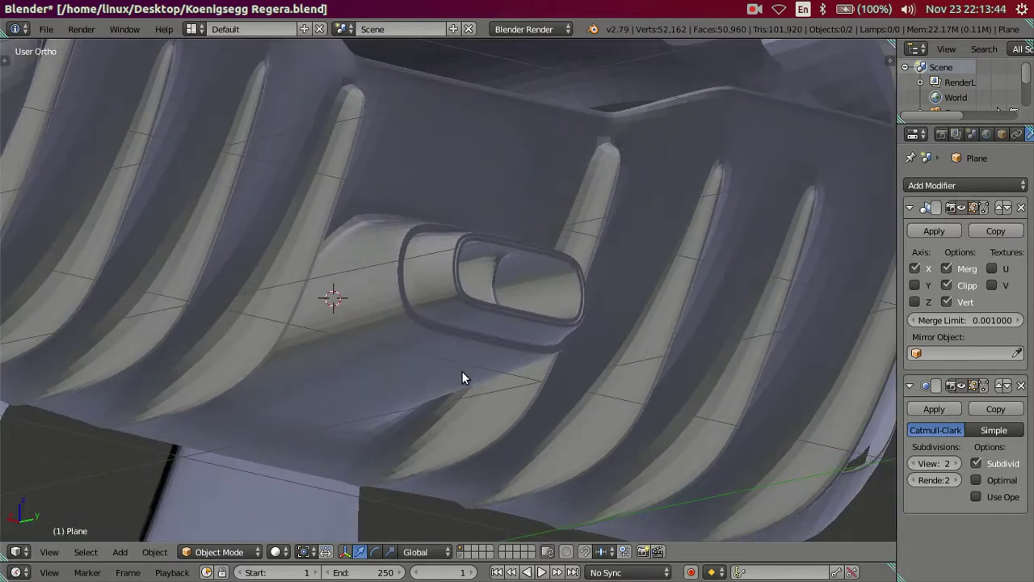
# Set Subdivision View to 0 and enter Edit Mode on the exhaust
pyautogui.doubleClick(921, 463)
pyautogui.moveTo(335, 296); pyautogui.dragTo(469, 393, button='middle')
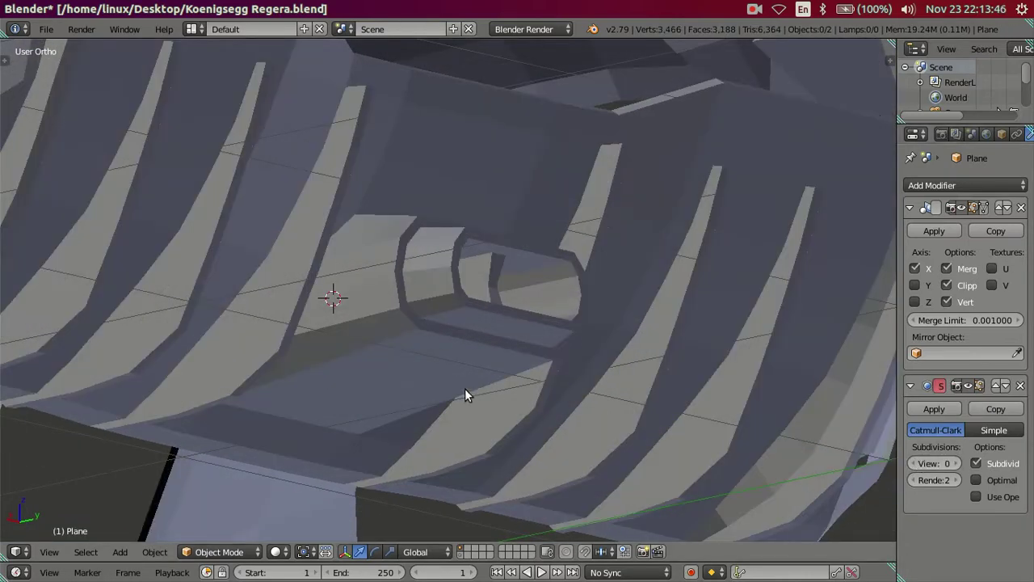
pyautogui.press('Tab')
pyautogui.moveTo(372, 370)
pyautogui.mouseDown(button='middle')
pyautogui.moveTo(357, 365)
pyautogui.moveTo(384, 353)
pyautogui.mouseUp(button='middle')
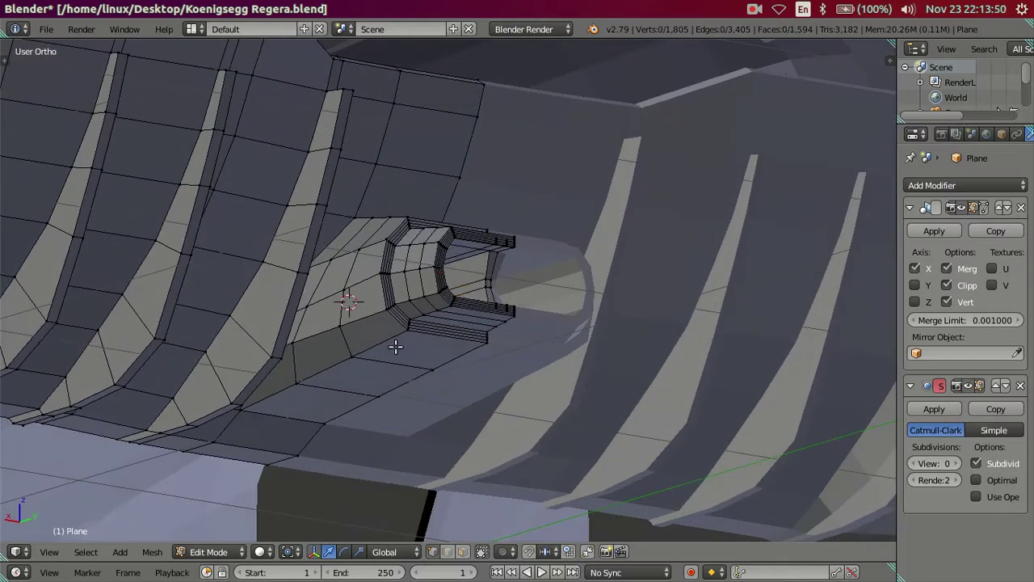
# Delete the selected inner exhaust faces to open up the tunnel
pyautogui.press('x')
pyautogui.click(410, 342)
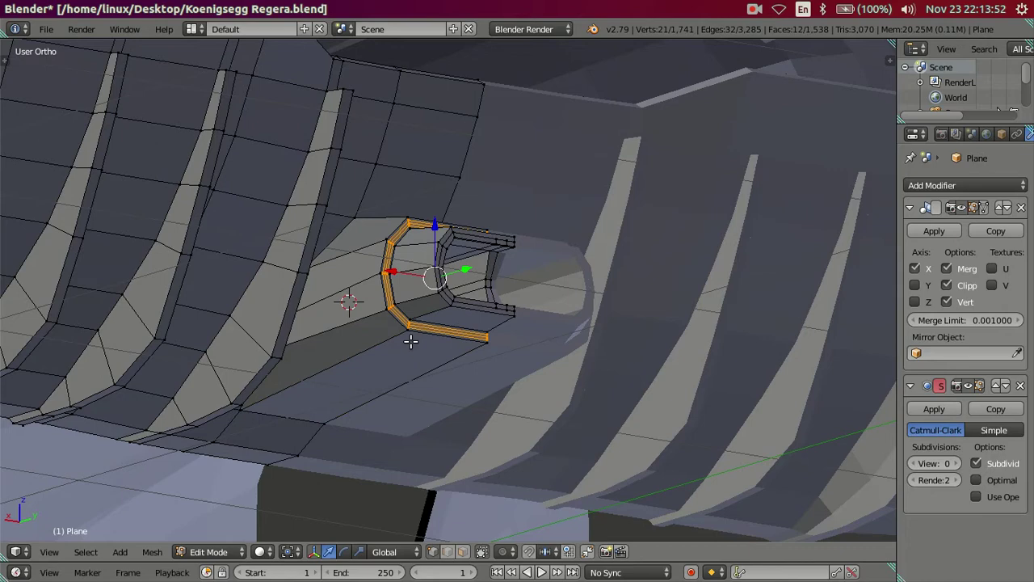
pyautogui.moveTo(411, 342)
pyautogui.mouseDown(button='middle')
pyautogui.moveTo(393, 364)
pyautogui.moveTo(397, 342)
pyautogui.moveTo(411, 406)
pyautogui.moveTo(474, 325)
pyautogui.moveTo(418, 342)
pyautogui.moveTo(453, 334)
pyautogui.moveTo(450, 325)
pyautogui.moveTo(439, 349)
pyautogui.moveTo(451, 319)
pyautogui.moveTo(441, 294)
pyautogui.moveTo(443, 403)
pyautogui.mouseUp(button='middle')
pyautogui.moveTo(419, 444)
pyautogui.mouseDown(button='middle')
pyautogui.moveTo(388, 450)
pyautogui.moveTo(426, 501)
pyautogui.moveTo(496, 493)
pyautogui.moveTo(384, 479)
pyautogui.mouseUp(button='middle')
# Move the lower-edge vertex down about 0.0015 along Z, deselect, and check it in Object Mode
pyautogui.moveTo(542, 368)
pyautogui.mouseDown(button='middle')
pyautogui.moveTo(611, 406)
pyautogui.moveTo(404, 327)
pyautogui.mouseUp(button='middle')
pyautogui.moveTo(348, 240); pyautogui.dragTo(350, 231)
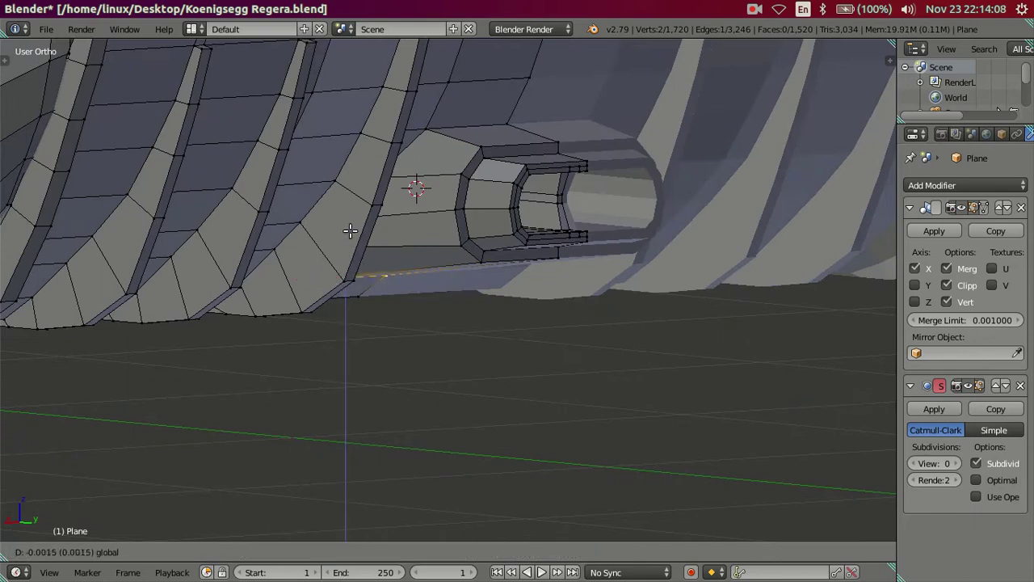
pyautogui.click(360, 239)
pyautogui.press('a')
pyautogui.moveTo(361, 238)
pyautogui.mouseDown(button='middle')
pyautogui.moveTo(574, 364)
pyautogui.moveTo(542, 324)
pyautogui.moveTo(484, 333)
pyautogui.moveTo(517, 259)
pyautogui.moveTo(595, 300)
pyautogui.moveTo(658, 240)
pyautogui.moveTo(579, 247)
pyautogui.moveTo(569, 297)
pyautogui.moveTo(573, 264)
pyautogui.moveTo(512, 332)
pyautogui.moveTo(545, 355)
pyautogui.moveTo(591, 353)
pyautogui.moveTo(646, 330)
pyautogui.moveTo(655, 314)
pyautogui.moveTo(625, 275)
pyautogui.moveTo(607, 353)
pyautogui.moveTo(509, 341)
pyautogui.moveTo(505, 176)
pyautogui.moveTo(560, 196)
pyautogui.moveTo(513, 175)
pyautogui.mouseUp(button='middle')
pyautogui.press('Tab')
pyautogui.press('Tab')
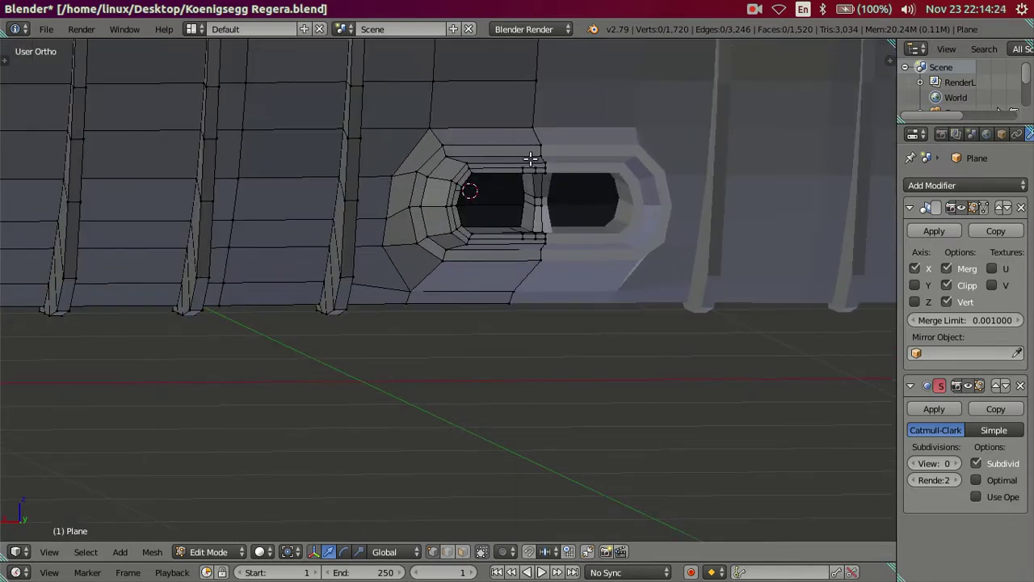
pyautogui.moveTo(471, 131)
pyautogui.mouseDown(button='middle')
pyautogui.moveTo(461, 126)
pyautogui.moveTo(502, 131)
pyautogui.moveTo(492, 140)
pyautogui.moveTo(495, 229)
pyautogui.mouseUp(button='middle')
# Save over Koenigsegg Regera.blend and inspect the rear diffuser in Object Mode
pyautogui.hotkey('ctrl', 's')
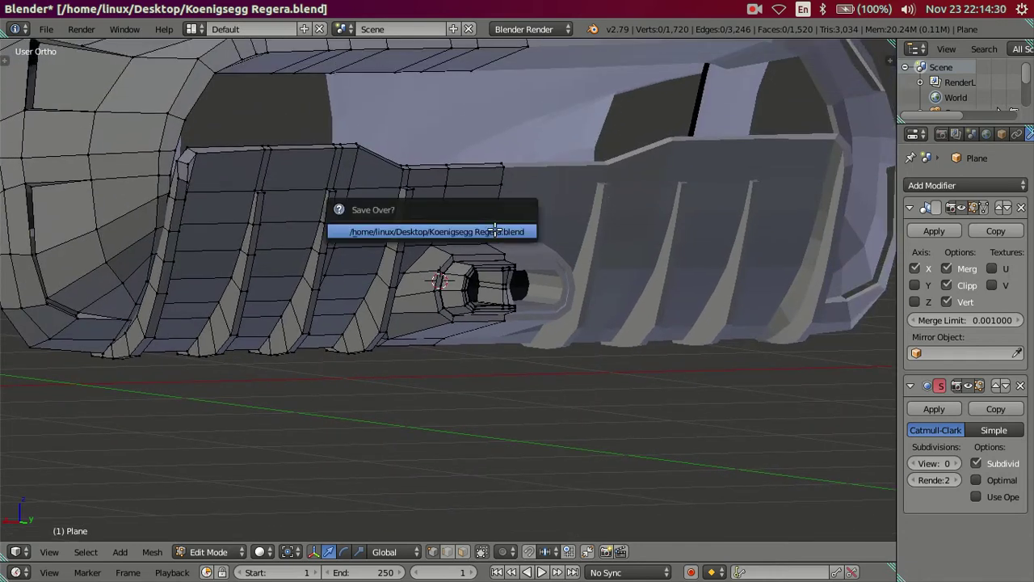
pyautogui.click(495, 231)
pyautogui.press('Tab')
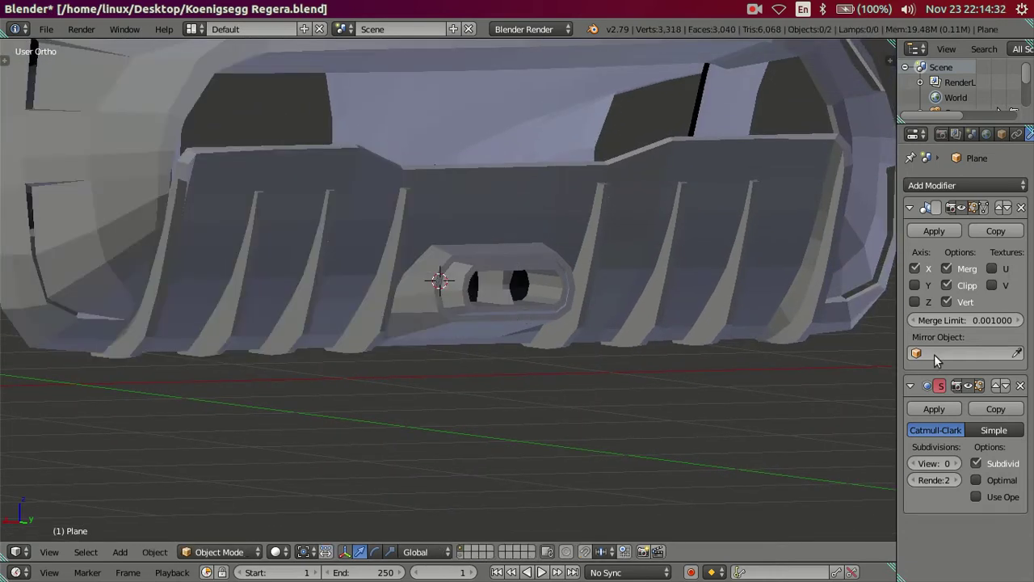
pyautogui.moveTo(827, 403)
pyautogui.mouseDown(button='middle')
pyautogui.moveTo(526, 236)
pyautogui.moveTo(492, 273)
pyautogui.moveTo(530, 221)
pyautogui.moveTo(531, 240)
pyautogui.moveTo(530, 186)
pyautogui.moveTo(571, 175)
pyautogui.mouseUp(button='middle')
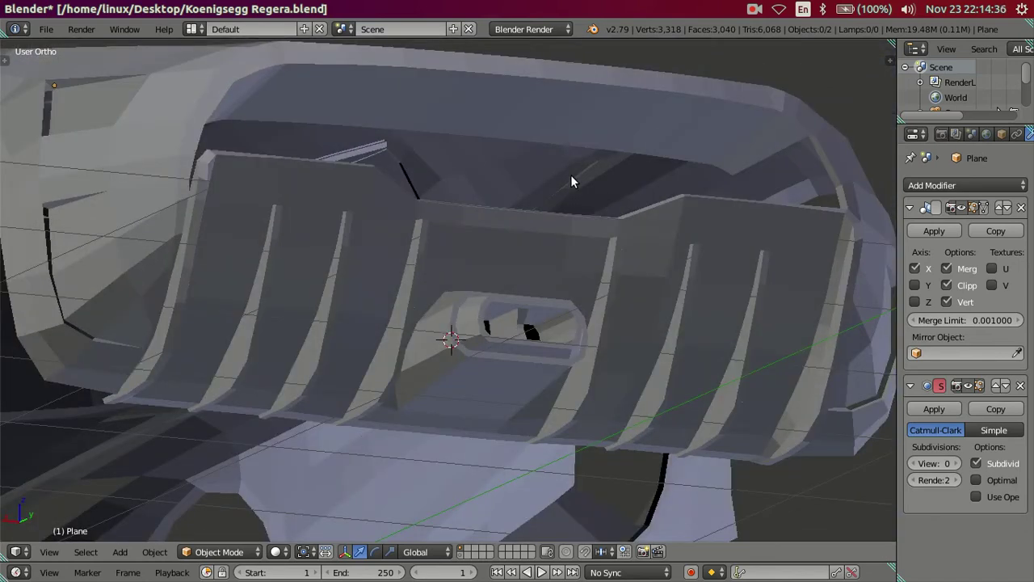
pyautogui.moveTo(504, 104)
pyautogui.mouseDown(button='middle')
pyautogui.moveTo(464, 205)
pyautogui.moveTo(397, 237)
pyautogui.moveTo(420, 254)
pyautogui.moveTo(497, 244)
pyautogui.moveTo(441, 233)
pyautogui.moveTo(453, 240)
pyautogui.moveTo(441, 234)
pyautogui.moveTo(433, 276)
pyautogui.moveTo(450, 297)
pyautogui.moveTo(464, 279)
pyautogui.moveTo(439, 219)
pyautogui.moveTo(442, 234)
pyautogui.mouseUp(button='middle')
# Hide the linked car body part to isolate the diffuser
pyautogui.press('z')
pyautogui.press('z')
pyautogui.press('Tab')
pyautogui.rightClick(284, 187)
pyautogui.hotkey('ctrl', 'l')
pyautogui.press('h')
pyautogui.moveTo(284, 185)
pyautogui.mouseDown(button='middle')
pyautogui.moveTo(373, 332)
pyautogui.moveTo(386, 322)
pyautogui.mouseUp(button='middle')
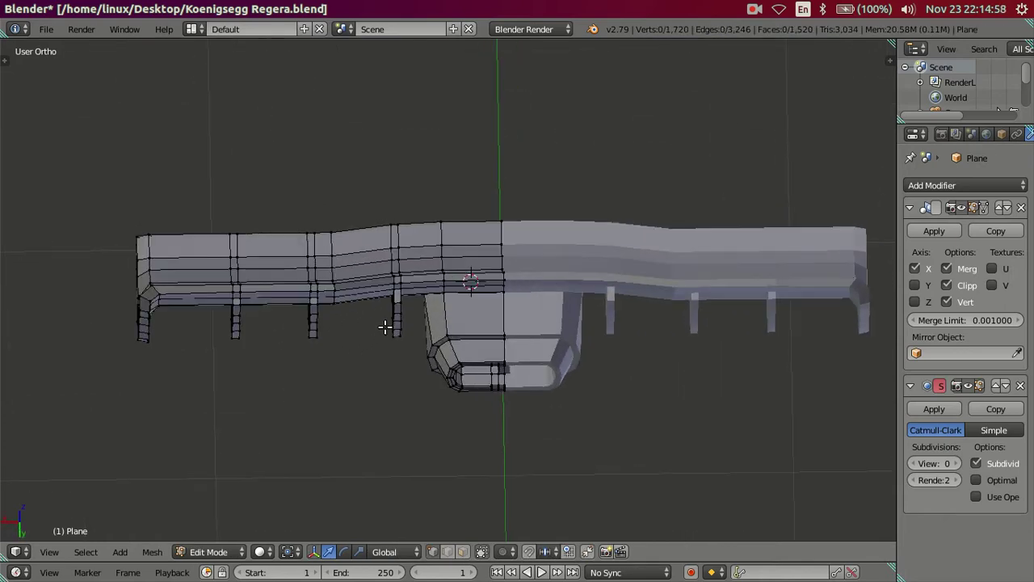
# Circle-select the diffuser's middle and left upper sections in wireframe view
pyautogui.press('z')
pyautogui.press('c')
pyautogui.scroll(-5, 355, 289)
pyautogui.scroll(-4, 347, 287)
pyautogui.moveTo(406, 280); pyautogui.dragTo(404, 257)
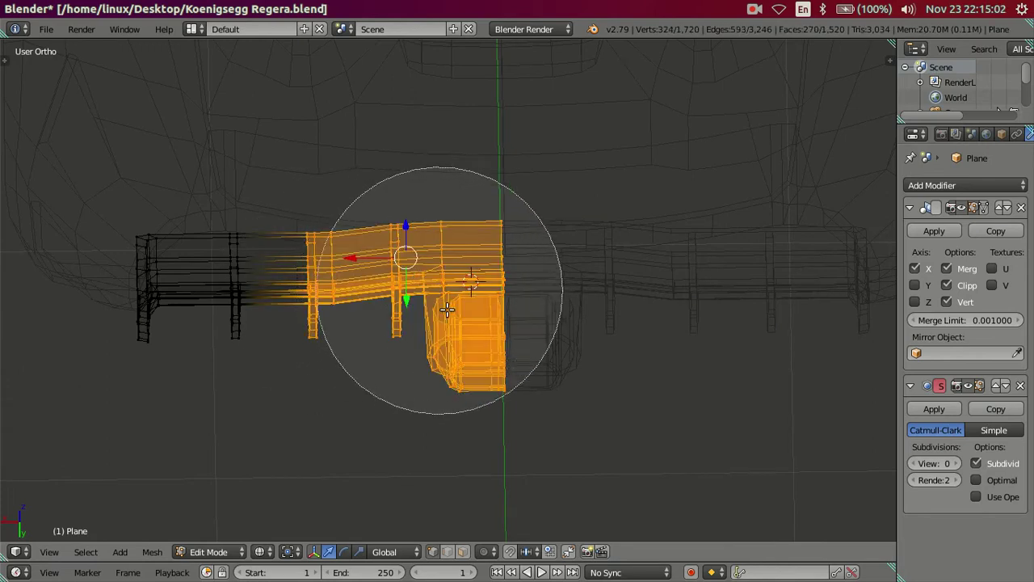
pyautogui.press('Escape')
pyautogui.scroll(3, 413, 275)
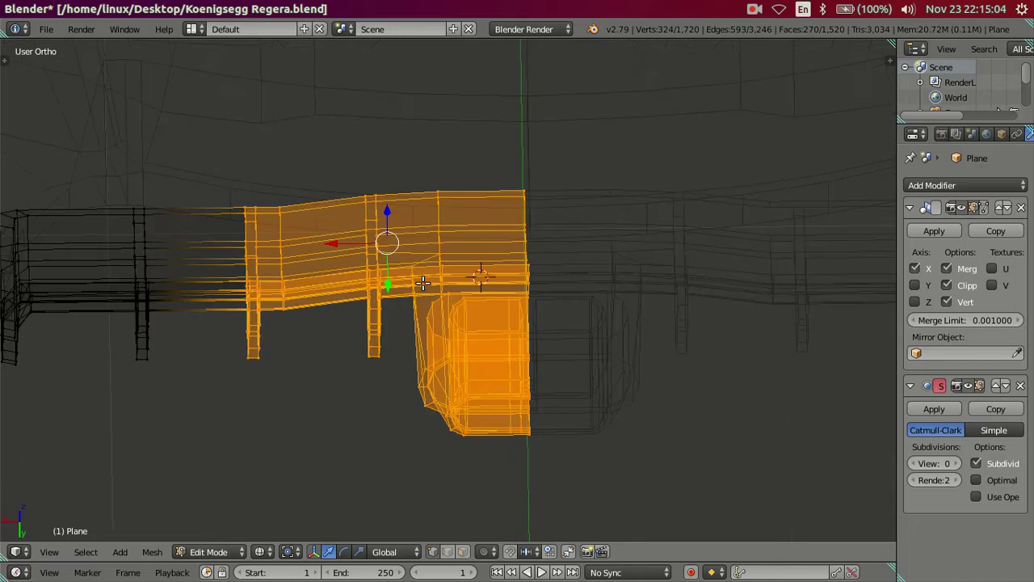
pyautogui.scroll(-4, 422, 284)
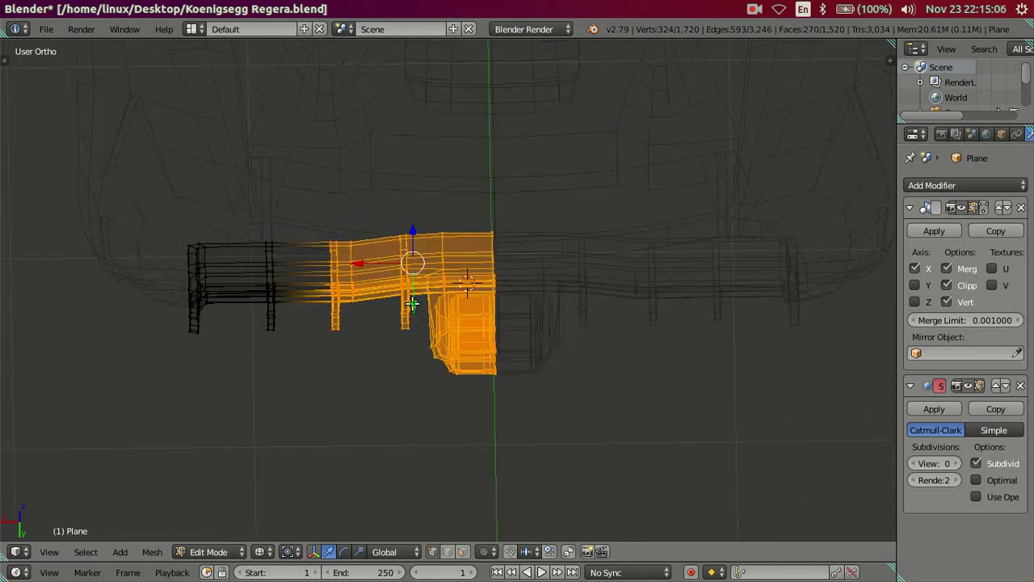
pyautogui.scroll(3, 412, 304)
pyautogui.keyDown('shift'); pyautogui.moveTo(392, 314); pyautogui.dragTo(434, 302, button='middle'); pyautogui.keyUp('shift')
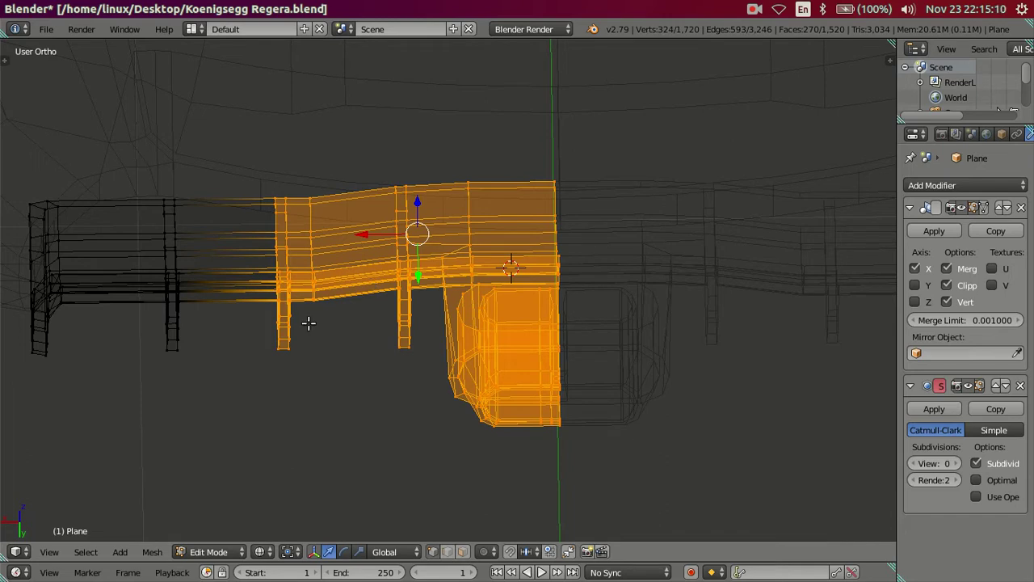
pyautogui.press('c')
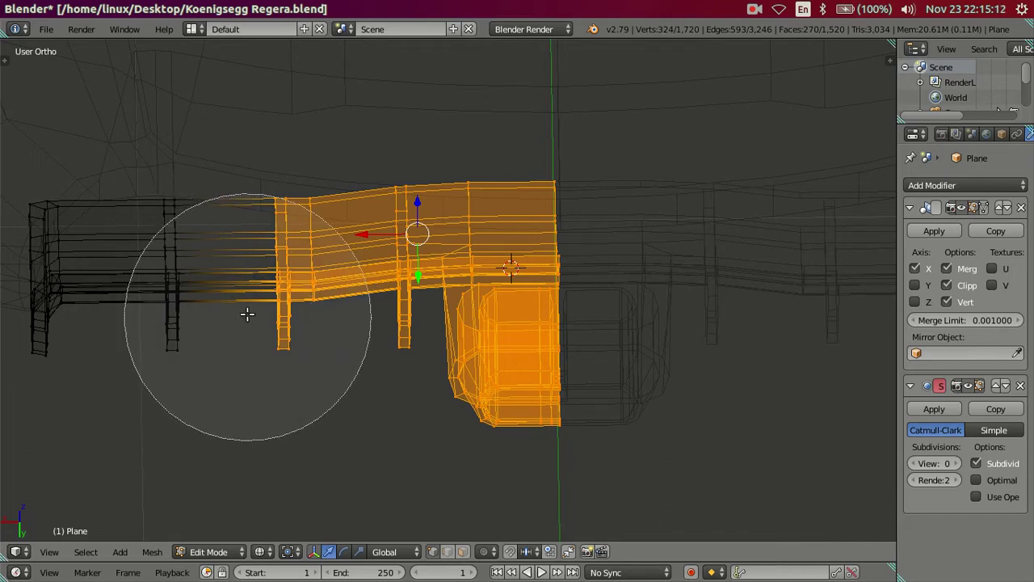
pyautogui.moveTo(248, 315); pyautogui.dragTo(254, 248)
pyautogui.press('Escape')
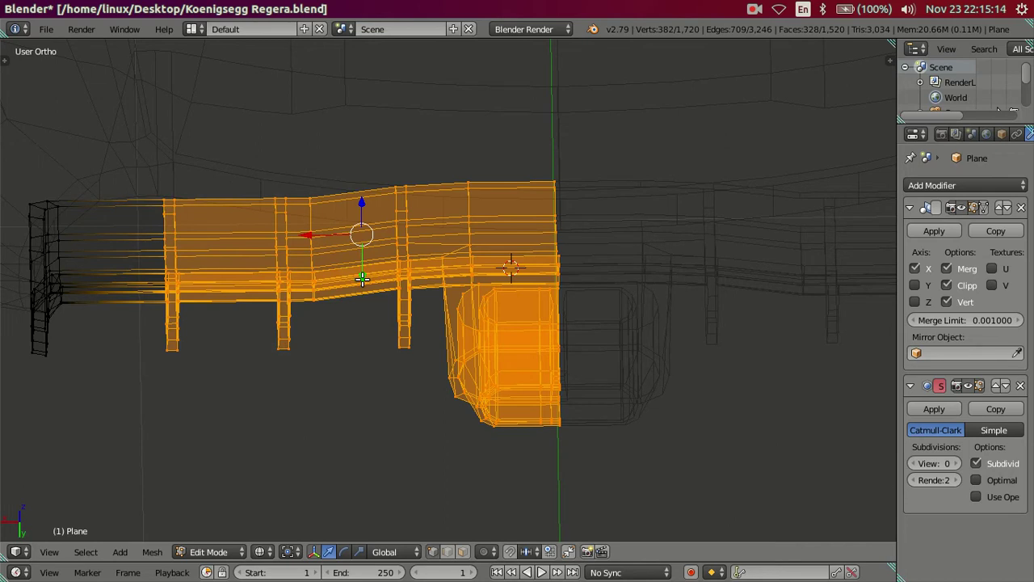
# Raise the selected upper section slightly along Y and refine the move
pyautogui.moveTo(362, 278); pyautogui.dragTo(367, 282)
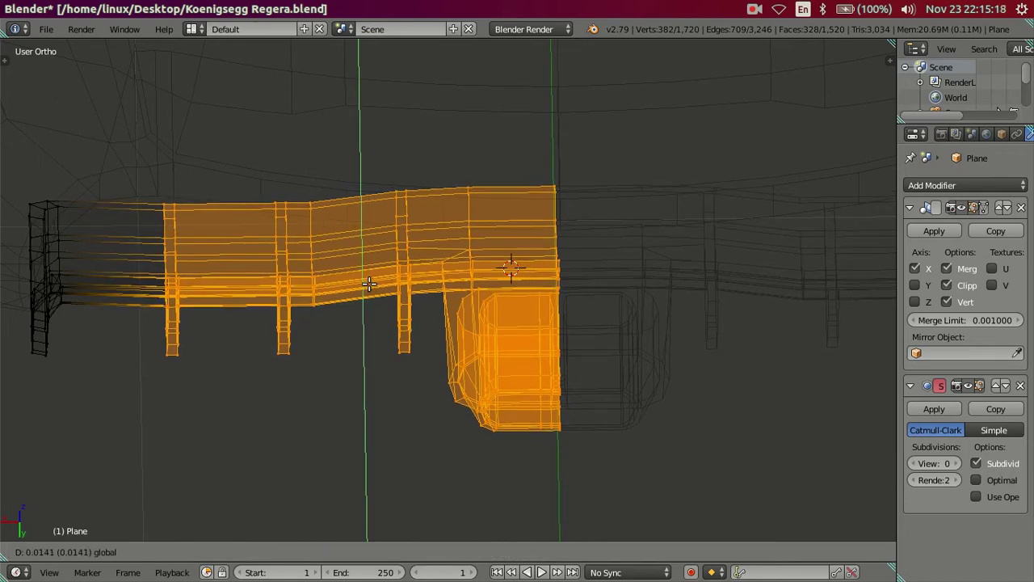
pyautogui.click(365, 291)
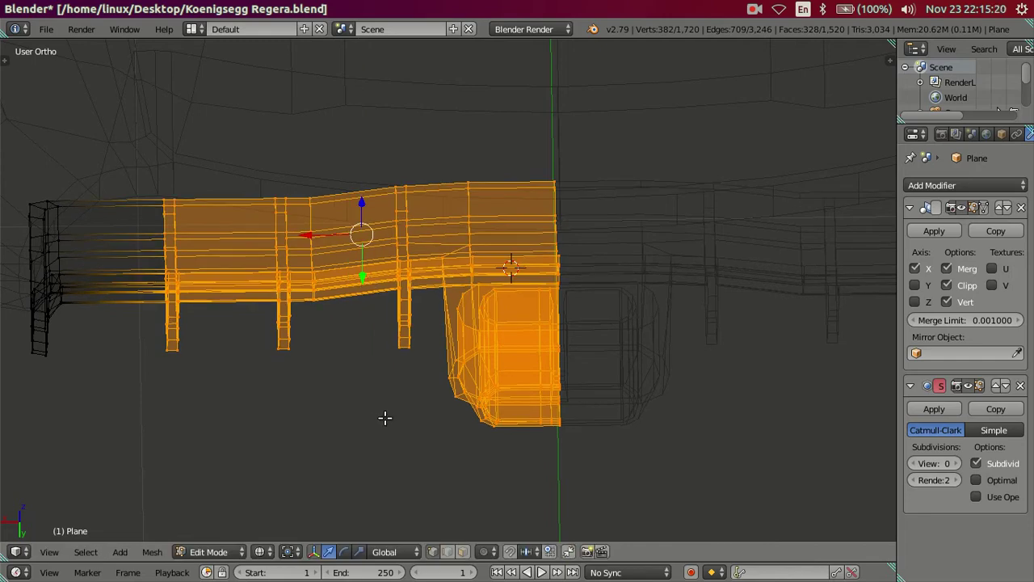
pyautogui.press('z')
pyautogui.moveTo(426, 351)
pyautogui.mouseDown(button='middle')
pyautogui.moveTo(461, 316)
pyautogui.moveTo(469, 328)
pyautogui.moveTo(429, 266)
pyautogui.moveTo(446, 347)
pyautogui.moveTo(418, 332)
pyautogui.moveTo(493, 360)
pyautogui.moveTo(401, 401)
pyautogui.moveTo(358, 311)
pyautogui.mouseUp(button='middle')
pyautogui.moveTo(362, 278); pyautogui.dragTo(372, 283)
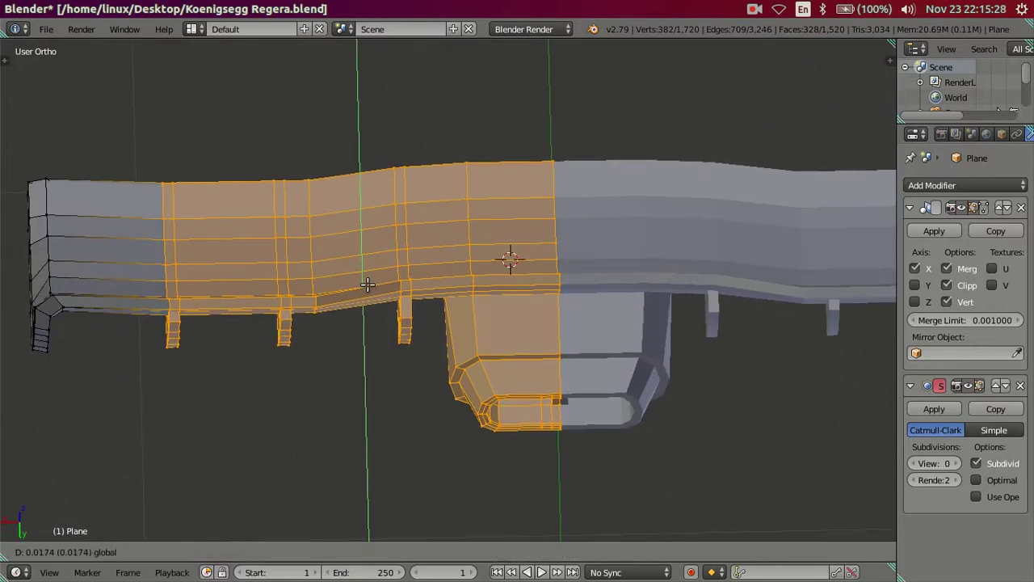
pyautogui.moveTo(372, 283)
pyautogui.mouseDown(button='middle')
pyautogui.moveTo(355, 286)
pyautogui.moveTo(357, 274)
pyautogui.mouseUp(button='middle')
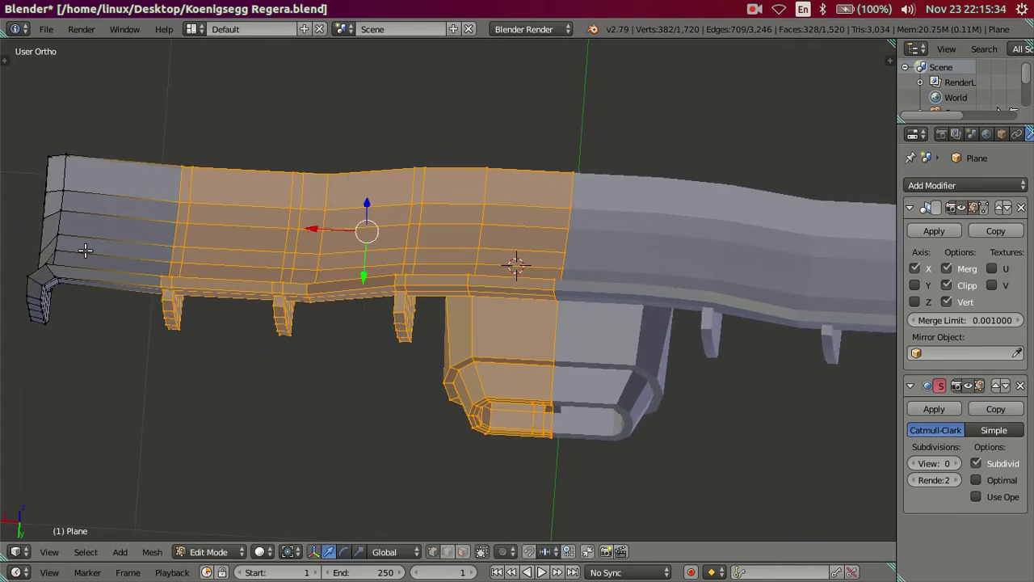
# Drop the left part from the selection and move the rest slightly down
pyautogui.press('z')
pyautogui.press('c')
pyautogui.scroll(-3, 48, 227)
pyautogui.moveTo(141, 219); pyautogui.dragTo(130, 269, button='middle')
pyautogui.rightClick(129, 269)
pyautogui.press('z')
pyautogui.moveTo(421, 275); pyautogui.dragTo(423, 278)
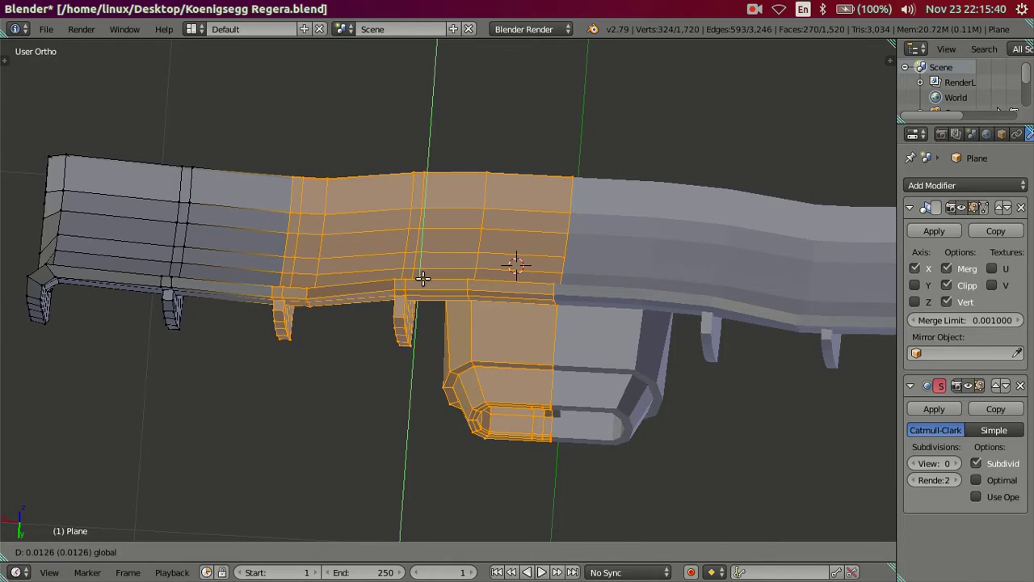
pyautogui.click(423, 278)
pyautogui.moveTo(323, 257); pyautogui.dragTo(292, 250, button='middle')
# Deselect another left portion and move the centre section along Y
pyautogui.press('z')
pyautogui.press('c')
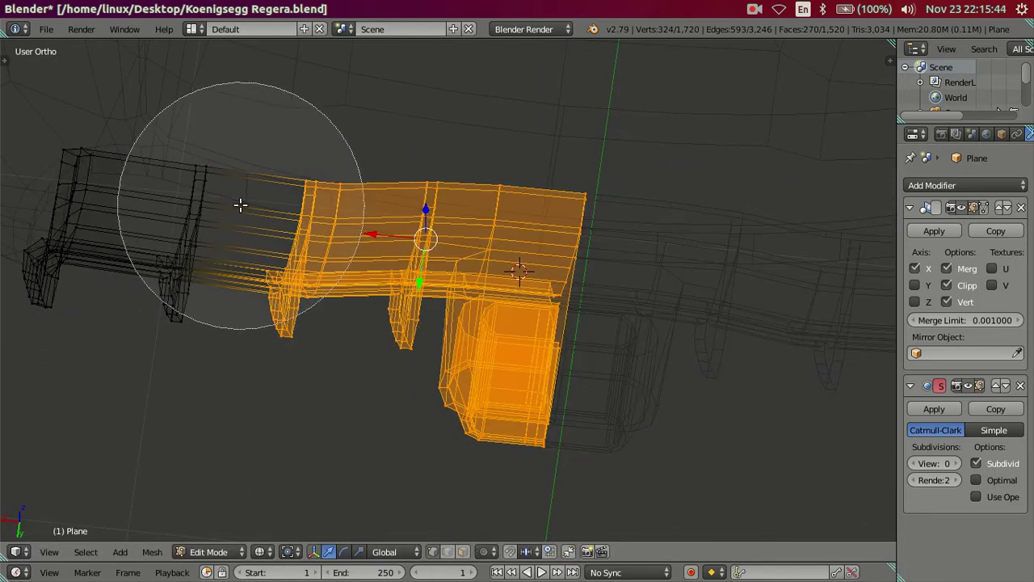
pyautogui.moveTo(240, 205); pyautogui.dragTo(227, 261, button='middle')
pyautogui.press('Escape')
pyautogui.press('z')
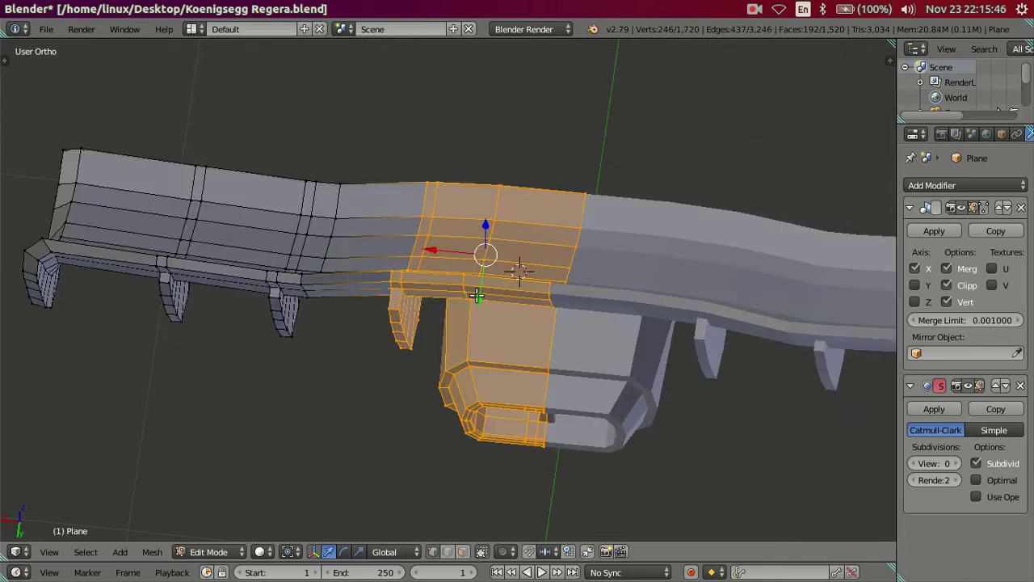
pyautogui.press('g')
pyautogui.press('y')
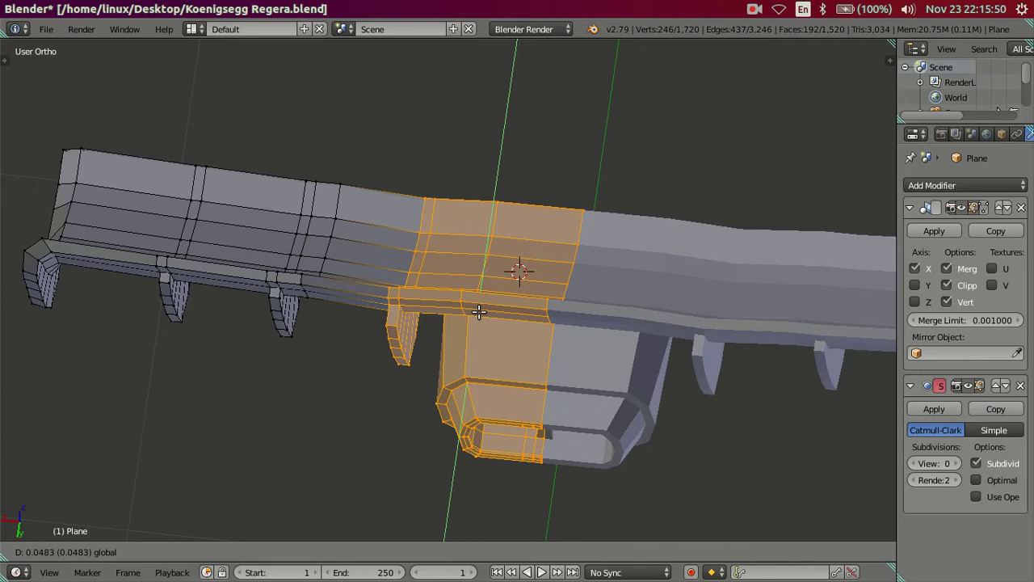
pyautogui.click(479, 312)
pyautogui.moveTo(480, 312); pyautogui.dragTo(481, 317, button='middle')
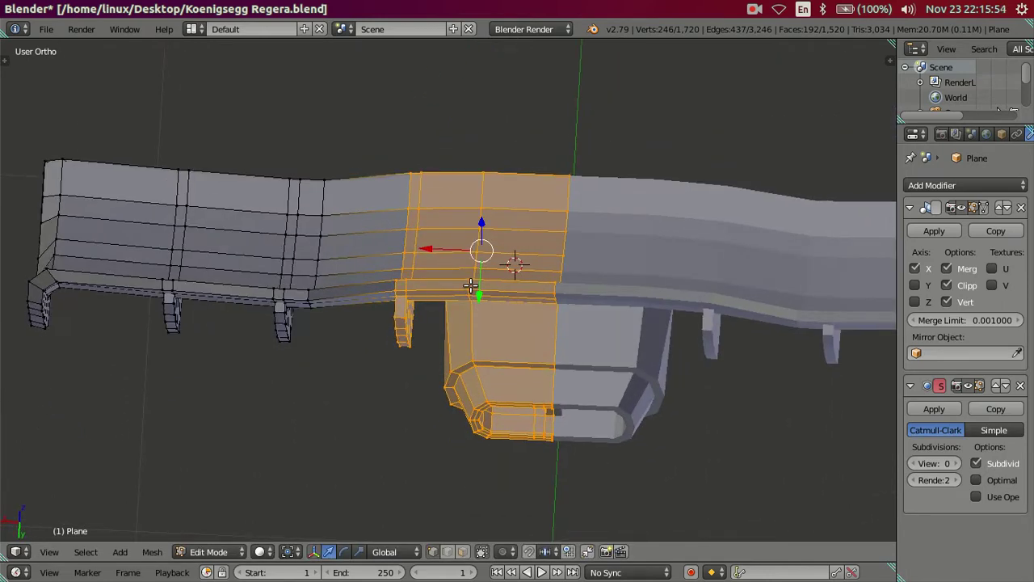
# Shift the exhaust section slightly along Y again, deselect all, and exit to Object Mode
pyautogui.press('g')
pyautogui.press('y')
pyautogui.click(476, 294)
pyautogui.moveTo(491, 261)
pyautogui.mouseDown(button='middle')
pyautogui.moveTo(543, 272)
pyautogui.moveTo(490, 328)
pyautogui.mouseUp(button='middle')
pyautogui.press('a')
pyautogui.press('Tab')
# Orbit around the bumper and fender, then return to Edit Mode
pyautogui.scroll(2, 553, 333)
pyautogui.moveTo(553, 332)
pyautogui.mouseDown(button='middle')
pyautogui.moveTo(543, 371)
pyautogui.moveTo(446, 402)
pyautogui.moveTo(405, 388)
pyautogui.moveTo(318, 289)
pyautogui.moveTo(287, 299)
pyautogui.moveTo(346, 309)
pyautogui.mouseUp(button='middle')
pyautogui.scroll(2, 527, 381)
pyautogui.scroll(2, 357, 259)
pyautogui.moveTo(357, 259)
pyautogui.mouseDown(button='middle')
pyautogui.moveTo(353, 224)
pyautogui.moveTo(341, 219)
pyautogui.moveTo(363, 254)
pyautogui.moveTo(373, 222)
pyautogui.moveTo(334, 170)
pyautogui.mouseUp(button='middle')
pyautogui.press('Tab')
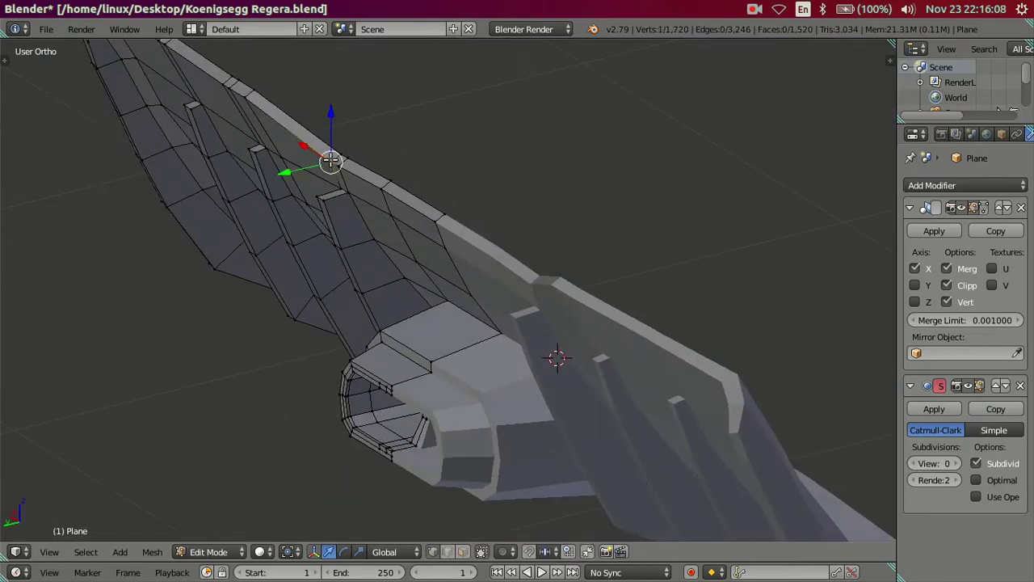
# Clear the edge selection near the fender and toggle out of Edit Mode
pyautogui.keyDown('shift'); pyautogui.rightClick(447, 211); pyautogui.keyUp('shift')
pyautogui.moveTo(447, 211)
pyautogui.mouseDown(button='middle')
pyautogui.moveTo(429, 185)
pyautogui.moveTo(401, 178)
pyautogui.mouseUp(button='middle')
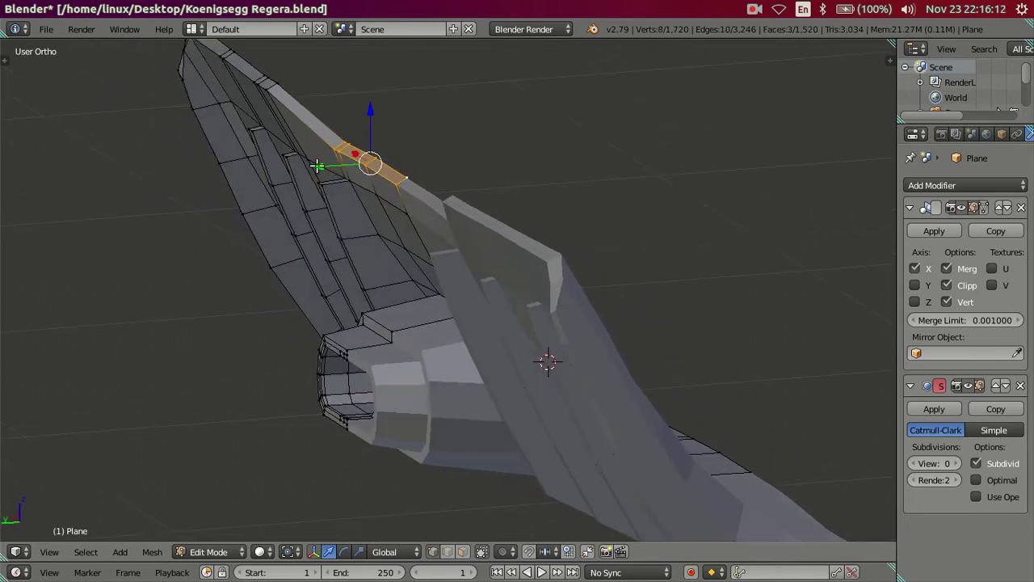
pyautogui.press('a')
pyautogui.moveTo(337, 217)
pyautogui.mouseDown(button='middle')
pyautogui.moveTo(440, 223)
pyautogui.moveTo(454, 255)
pyautogui.moveTo(532, 311)
pyautogui.moveTo(582, 288)
pyautogui.mouseUp(button='middle')
pyautogui.press('Tab')
pyautogui.press('Tab')
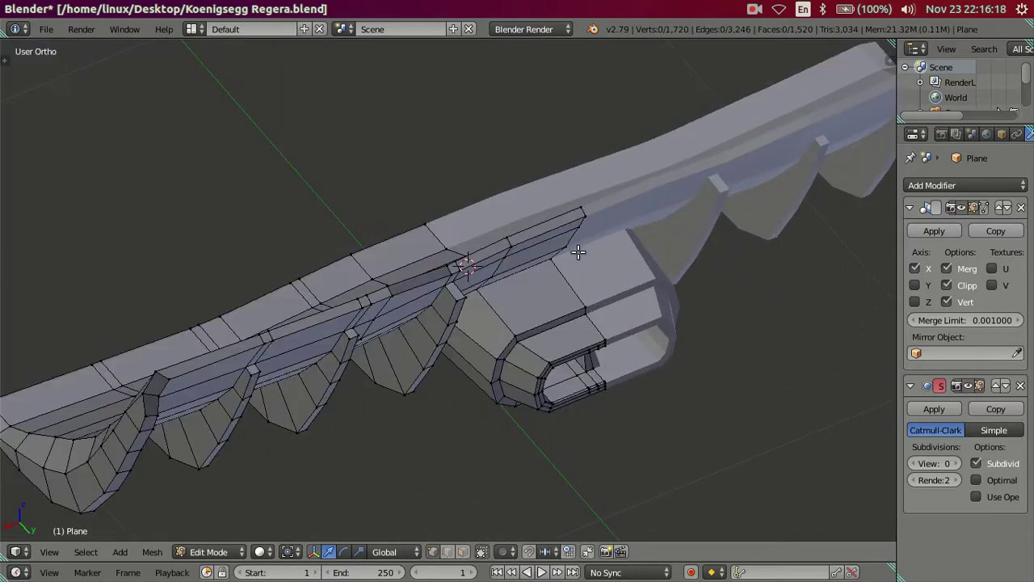
# Select the upper-edge face strip above the exhaust and shift it along Y
pyautogui.keyDown('alt'); pyautogui.rightClick(578, 252); pyautogui.keyUp('alt')
pyautogui.press('g')
pyautogui.press('y')
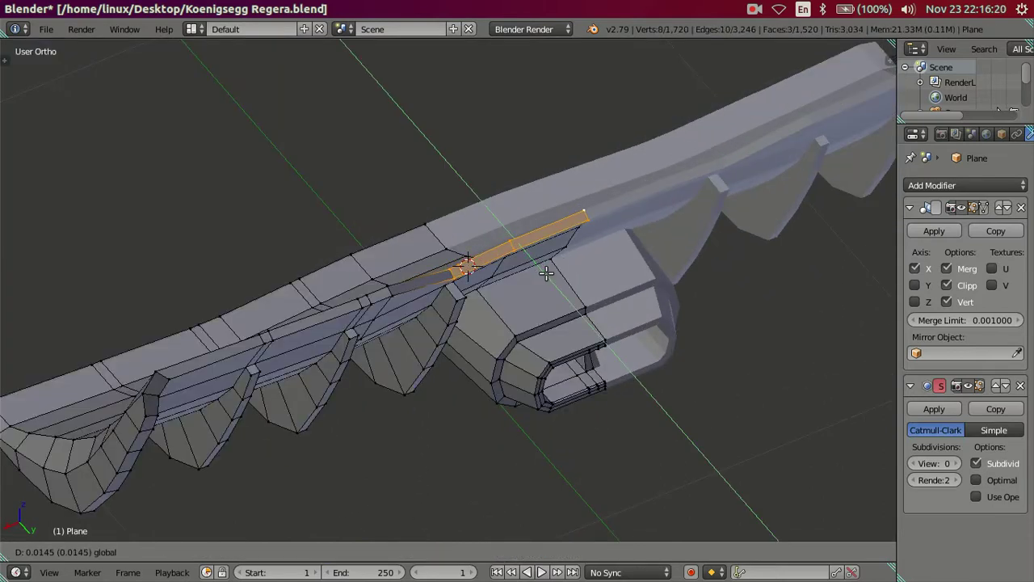
pyautogui.click(546, 270)
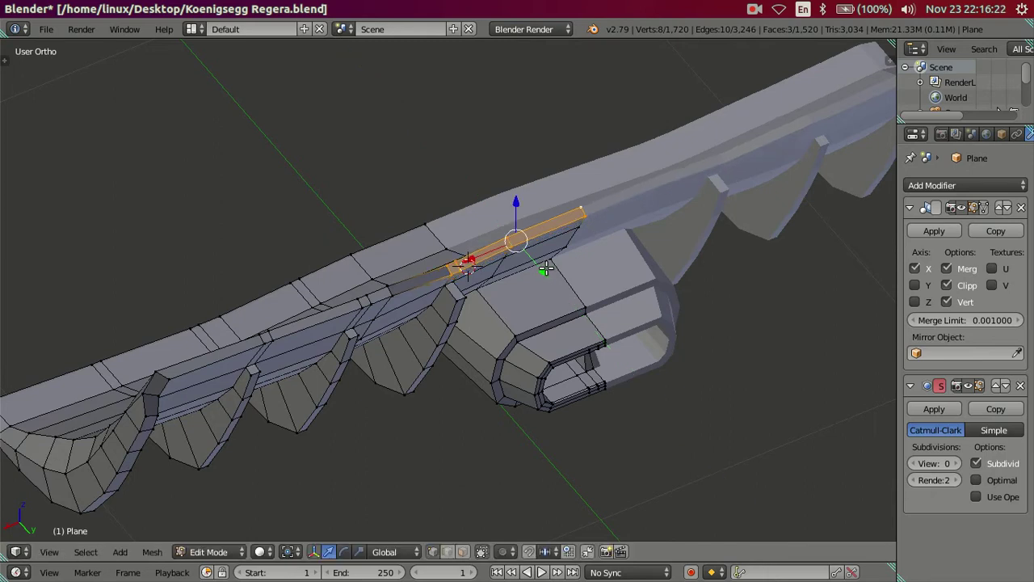
pyautogui.scroll(2, 538, 272)
pyautogui.moveTo(538, 273); pyautogui.dragTo(431, 289, button='middle')
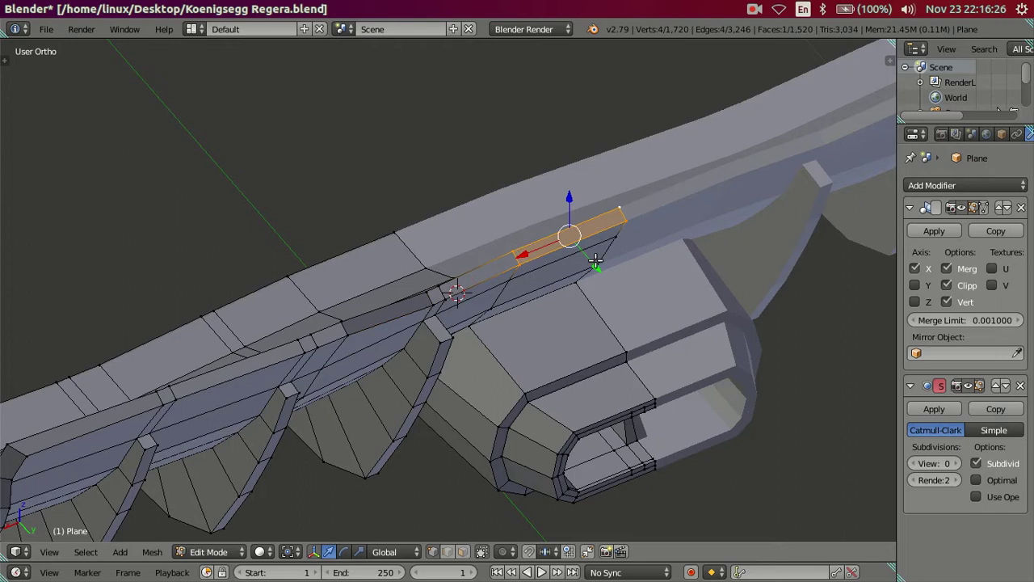
# Nudge the strip along Y a second time, then inspect the diffuser in Object Mode
pyautogui.press('g')
pyautogui.press('y')
pyautogui.click(599, 263)
pyautogui.scroll(-4, 599, 263)
pyautogui.moveTo(599, 263)
pyautogui.mouseDown(button='middle')
pyautogui.moveTo(619, 327)
pyautogui.moveTo(473, 257)
pyautogui.moveTo(490, 275)
pyautogui.moveTo(615, 218)
pyautogui.moveTo(727, 286)
pyautogui.moveTo(739, 250)
pyautogui.moveTo(682, 245)
pyautogui.moveTo(467, 275)
pyautogui.mouseUp(button='middle')
pyautogui.press('Tab')
pyautogui.press('Tab')
pyautogui.press('Tab')
pyautogui.press('Tab')
pyautogui.moveTo(396, 248)
pyautogui.mouseDown(button='middle')
pyautogui.moveTo(404, 270)
pyautogui.moveTo(387, 306)
pyautogui.moveTo(359, 296)
pyautogui.moveTo(446, 240)
pyautogui.moveTo(457, 243)
pyautogui.moveTo(380, 277)
pyautogui.moveTo(506, 274)
pyautogui.moveTo(440, 299)
pyautogui.mouseUp(button='middle')
# Select the raised centre's top edge loop and move it slightly down in Z and along Y
pyautogui.scroll(2, 440, 299)
pyautogui.scroll(2, 443, 301)
pyautogui.scroll(3, 526, 295)
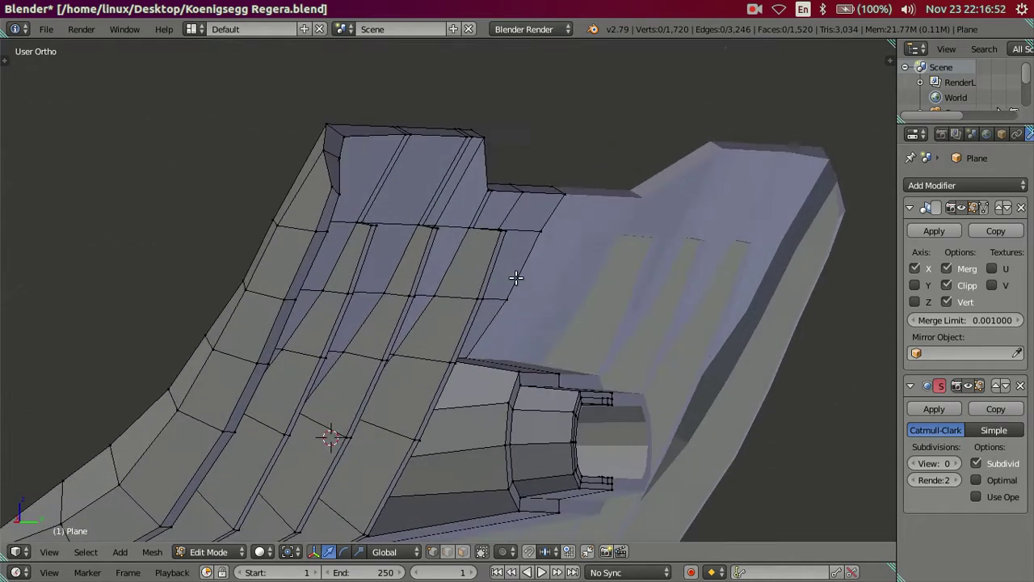
pyautogui.scroll(2, 512, 279)
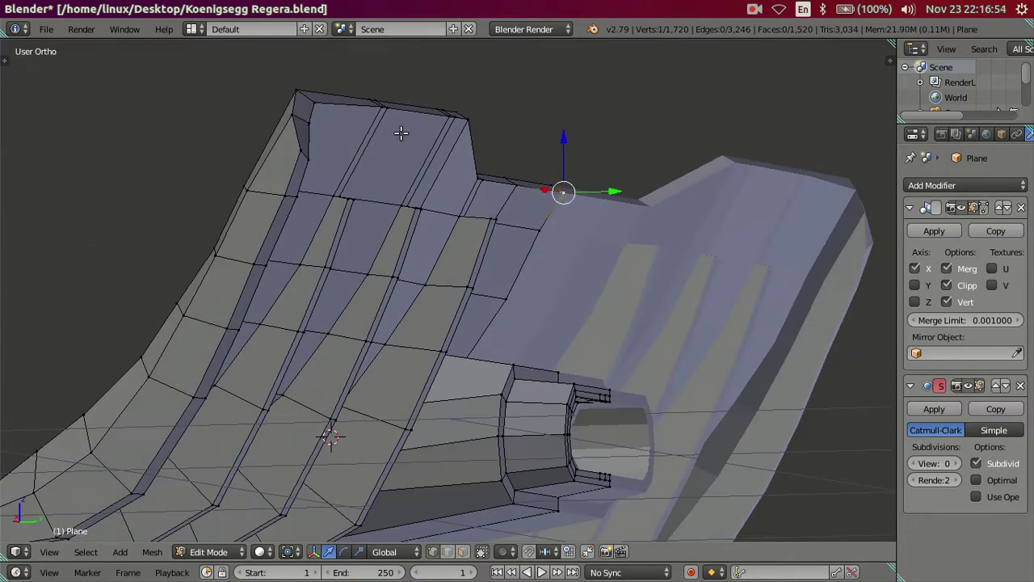
pyautogui.keyDown('alt'); pyautogui.rightClick(373, 114); pyautogui.keyUp('alt')
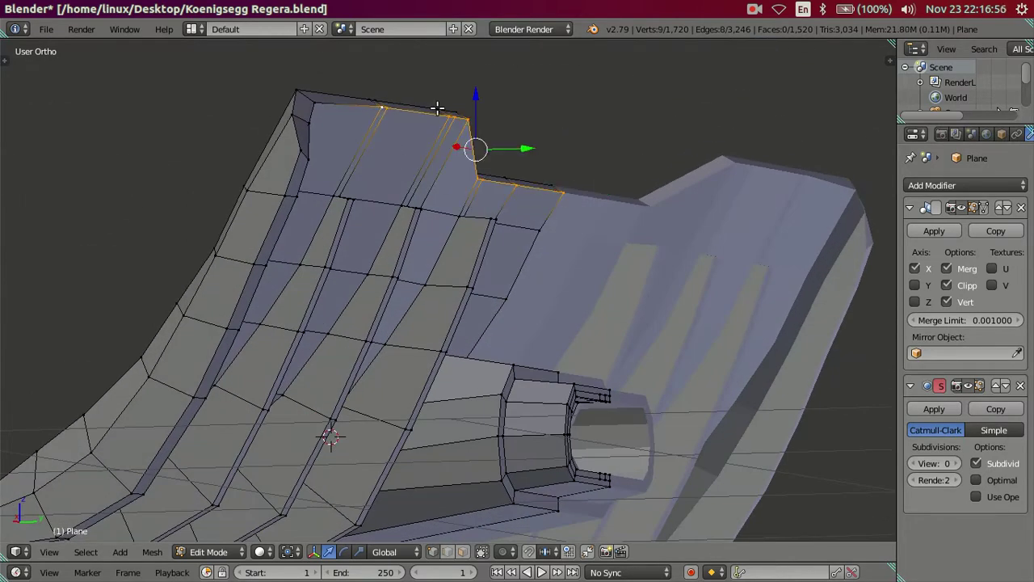
pyautogui.moveTo(478, 98); pyautogui.dragTo(476, 103)
pyautogui.moveTo(543, 158); pyautogui.dragTo(553, 183, button='middle')
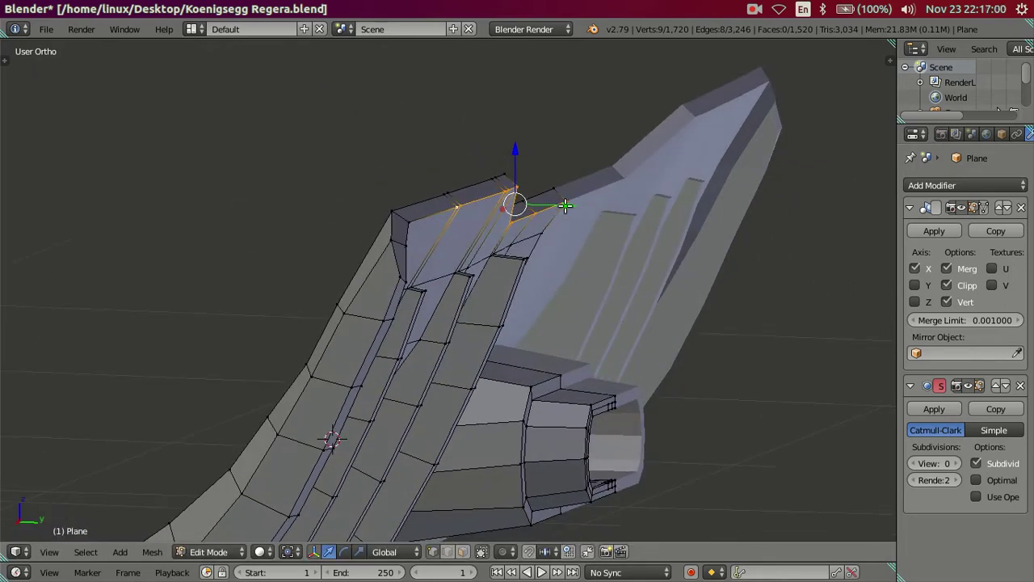
pyautogui.moveTo(566, 206); pyautogui.dragTo(561, 207)
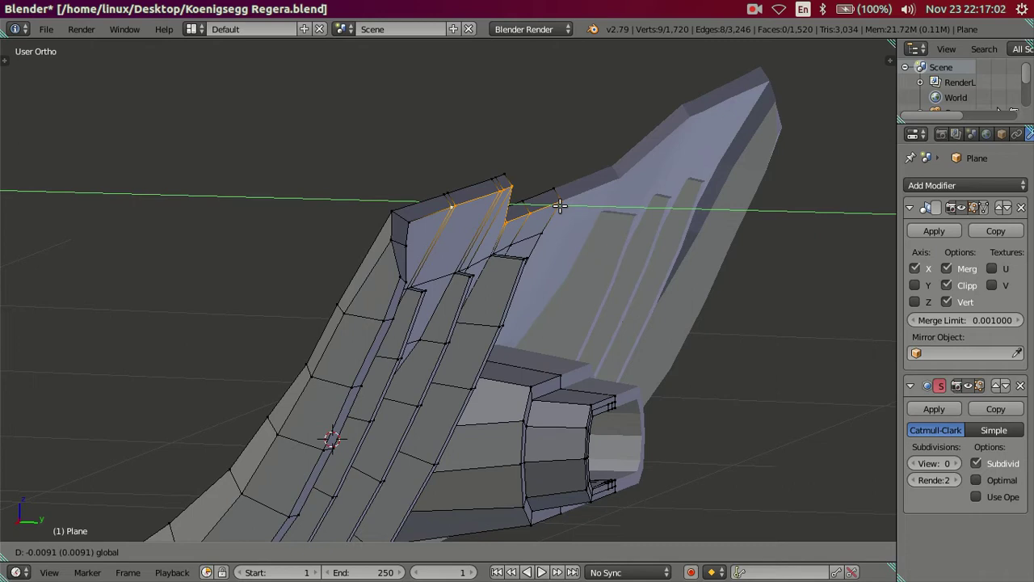
pyautogui.moveTo(561, 207); pyautogui.dragTo(545, 210)
# Deselect everything and orbit to a lower side-on view of the diffuser
pyautogui.press('Tab')
pyautogui.press('Tab')
pyautogui.press('a')
pyautogui.moveTo(546, 210)
pyautogui.mouseDown(button='middle')
pyautogui.moveTo(472, 219)
pyautogui.moveTo(521, 222)
pyautogui.moveTo(461, 212)
pyautogui.moveTo(607, 255)
pyautogui.mouseUp(button='middle')
pyautogui.scroll(-2, 520, 222)
pyautogui.press('Tab')
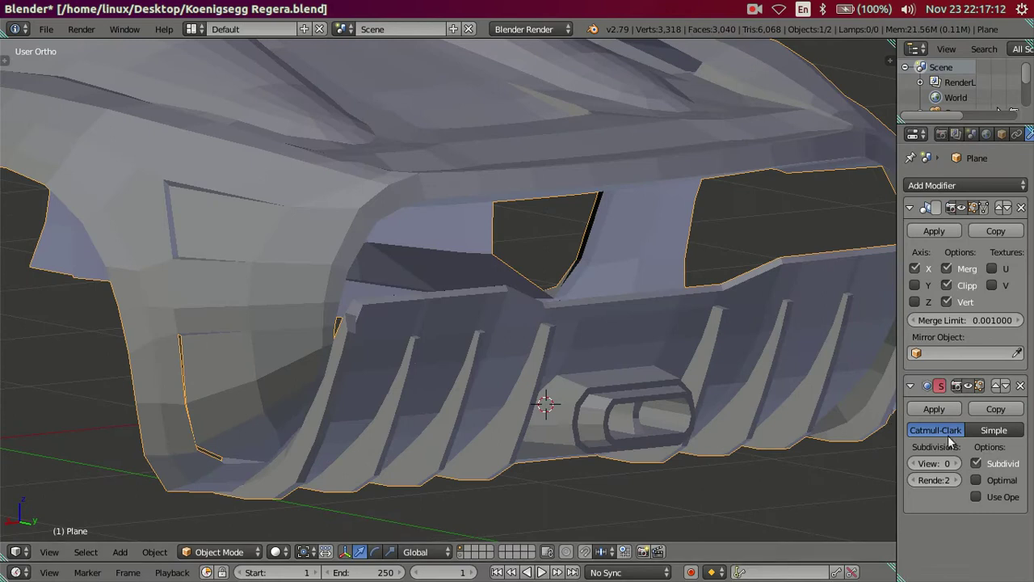
# Set the Subdivision Surface viewport level to 2 and orbit to face the rear
pyautogui.click(959, 464)
pyautogui.click(958, 464)
pyautogui.moveTo(890, 459)
pyautogui.mouseDown(button='middle')
pyautogui.moveTo(573, 301)
pyautogui.moveTo(516, 298)
pyautogui.moveTo(441, 319)
pyautogui.mouseUp(button='middle')
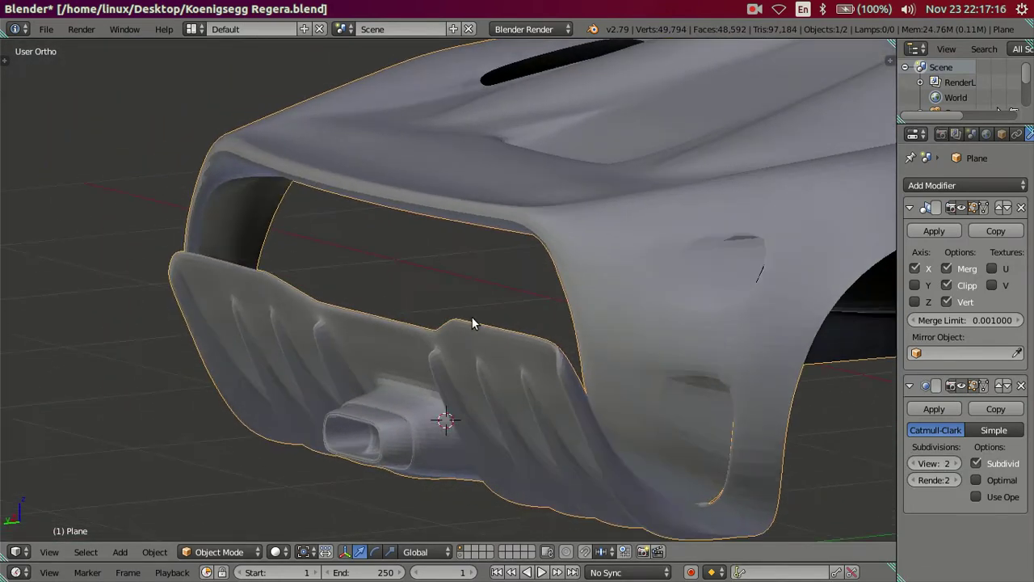
pyautogui.scroll(4, 404, 331)
pyautogui.scroll(1, 404, 332)
# In Edit Mode, add a loop cut along the bumper at its default position
pyautogui.press('Tab')
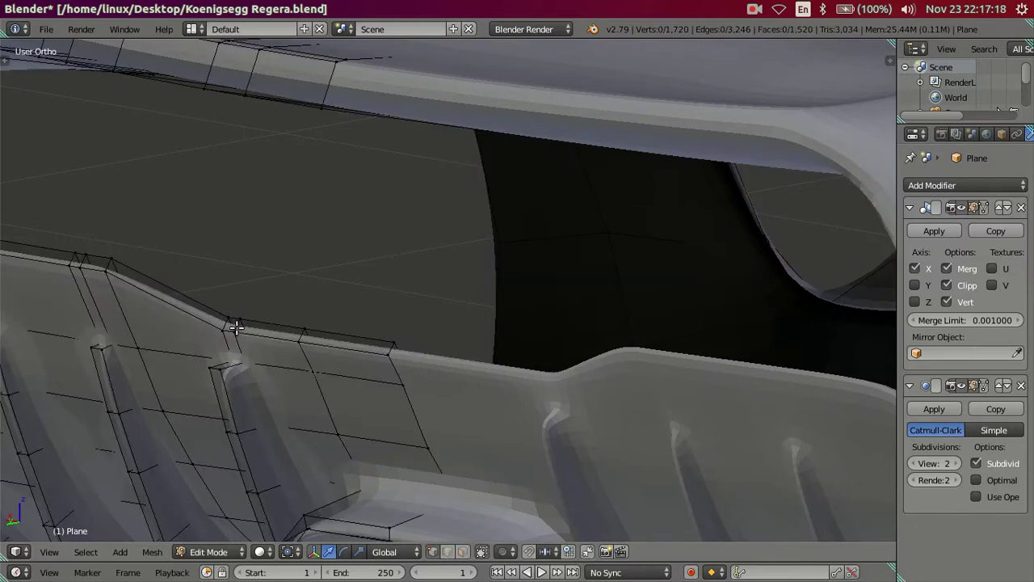
pyautogui.hotkey('ctrl', 'r')
pyautogui.click(235, 327)
pyautogui.rightClick(235, 327)
pyautogui.scroll(-1, 235, 325)
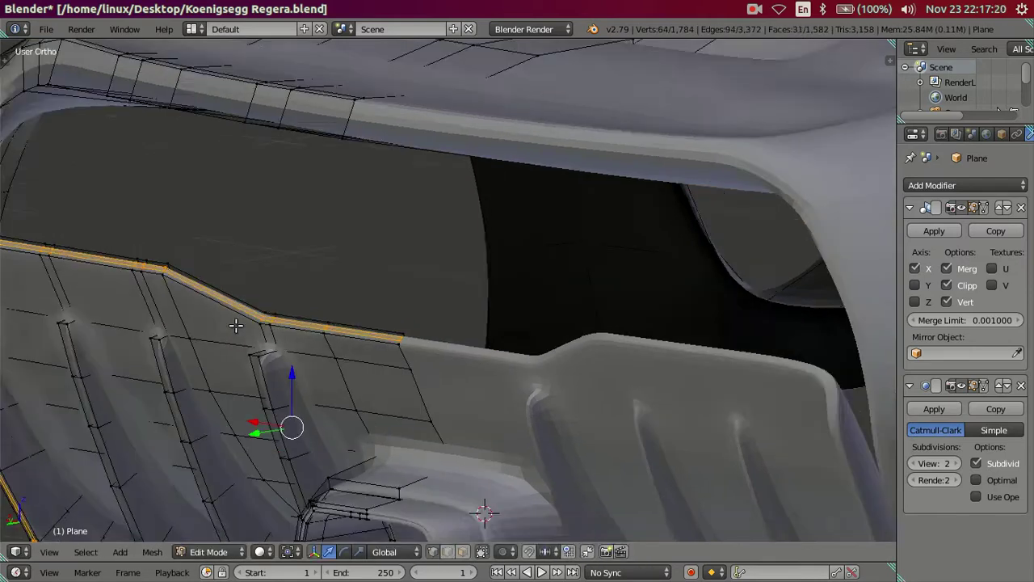
pyautogui.scroll(-2, 236, 325)
pyautogui.press('a')
pyautogui.press('Tab')
# Add edge loop cuts along the diffuser's top edge
pyautogui.press('Tab')
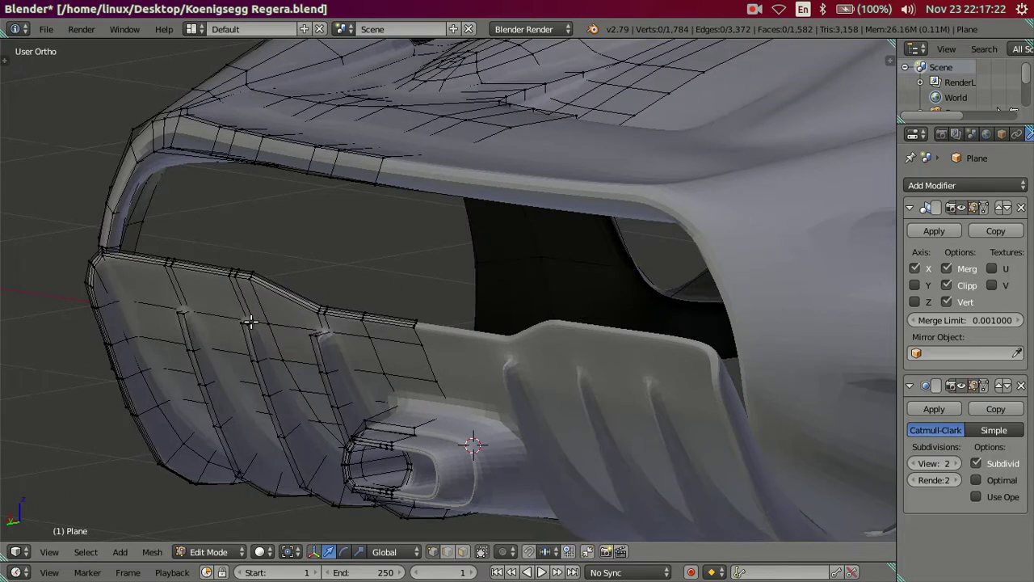
pyautogui.moveTo(251, 321); pyautogui.dragTo(349, 307, button='middle')
pyautogui.hotkey('ctrl', 'r')
pyautogui.scroll(3, 252, 155)
pyautogui.click(252, 155)
pyautogui.rightClick(252, 155)
pyautogui.press('a')
pyautogui.press('Tab')
pyautogui.scroll(-4, 360, 269)
pyautogui.moveTo(361, 270)
pyautogui.mouseDown(button='middle')
pyautogui.moveTo(388, 247)
pyautogui.moveTo(437, 315)
pyautogui.moveTo(571, 230)
pyautogui.moveTo(467, 277)
pyautogui.moveTo(485, 224)
pyautogui.moveTo(436, 193)
pyautogui.moveTo(461, 266)
pyautogui.moveTo(573, 274)
pyautogui.moveTo(585, 251)
pyautogui.mouseUp(button='middle')
pyautogui.scroll(3, 574, 234)
# Set the subdivision viewport level to 0 and undo the two recent loop cuts
pyautogui.click(919, 465)
pyautogui.click(919, 465)
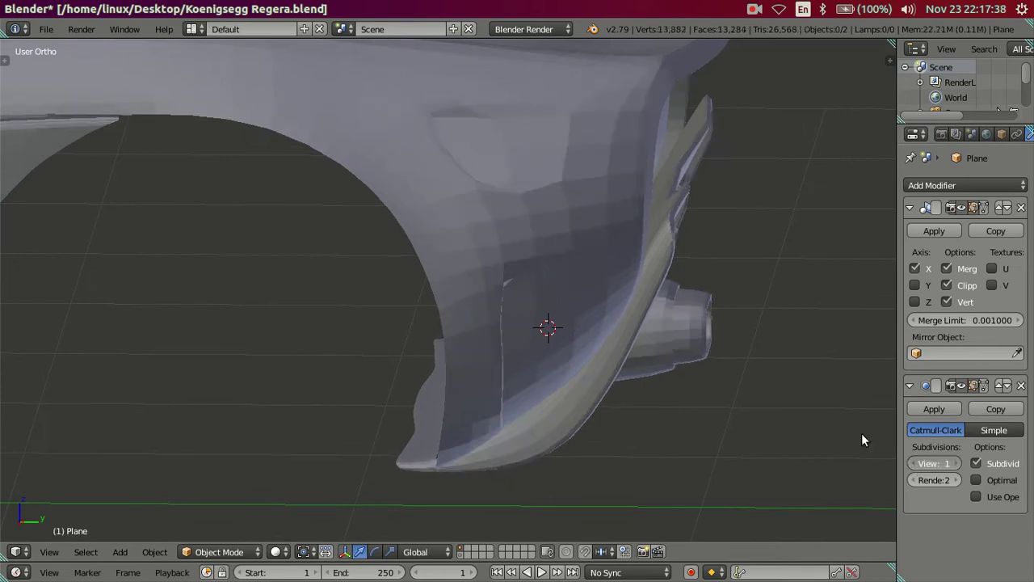
pyautogui.moveTo(861, 433); pyautogui.dragTo(670, 277, button='middle')
pyautogui.press('Tab')
pyautogui.hotkey('ctrl', 'z')
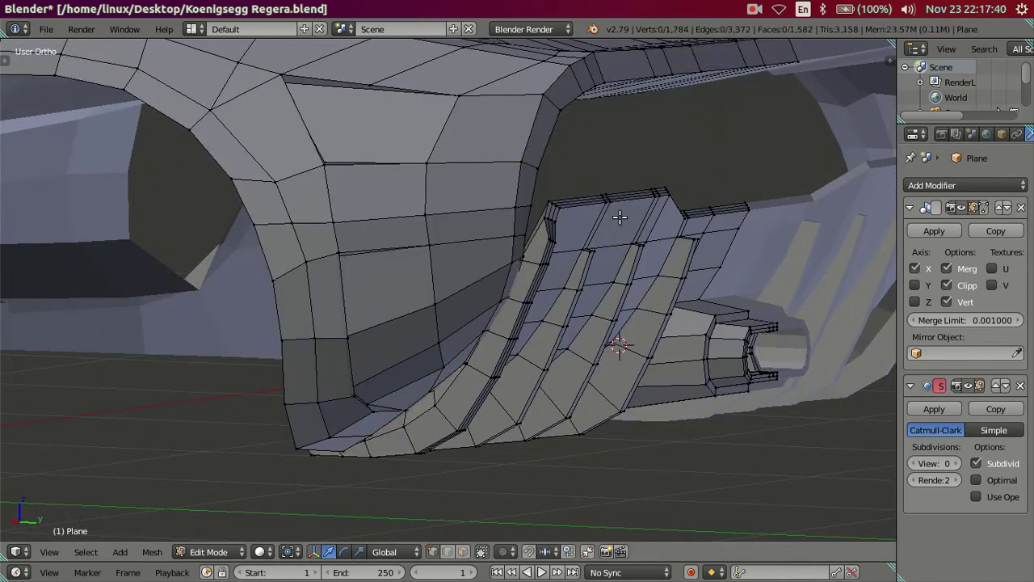
pyautogui.hotkey('ctrl', 'z')
# Select the edge loop along the upper lip of the rear opening
pyautogui.moveTo(619, 219)
pyautogui.mouseDown(button='middle')
pyautogui.moveTo(628, 210)
pyautogui.moveTo(621, 254)
pyautogui.moveTo(564, 217)
pyautogui.moveTo(529, 224)
pyautogui.moveTo(503, 329)
pyautogui.moveTo(513, 266)
pyautogui.moveTo(502, 228)
pyautogui.moveTo(531, 335)
pyautogui.moveTo(550, 354)
pyautogui.moveTo(522, 291)
pyautogui.moveTo(499, 277)
pyautogui.mouseUp(button='middle')
pyautogui.scroll(2, 459, 307)
pyautogui.moveTo(460, 307); pyautogui.dragTo(445, 397, button='middle')
pyautogui.scroll(1, 451, 363)
pyautogui.scroll(1, 380, 404)
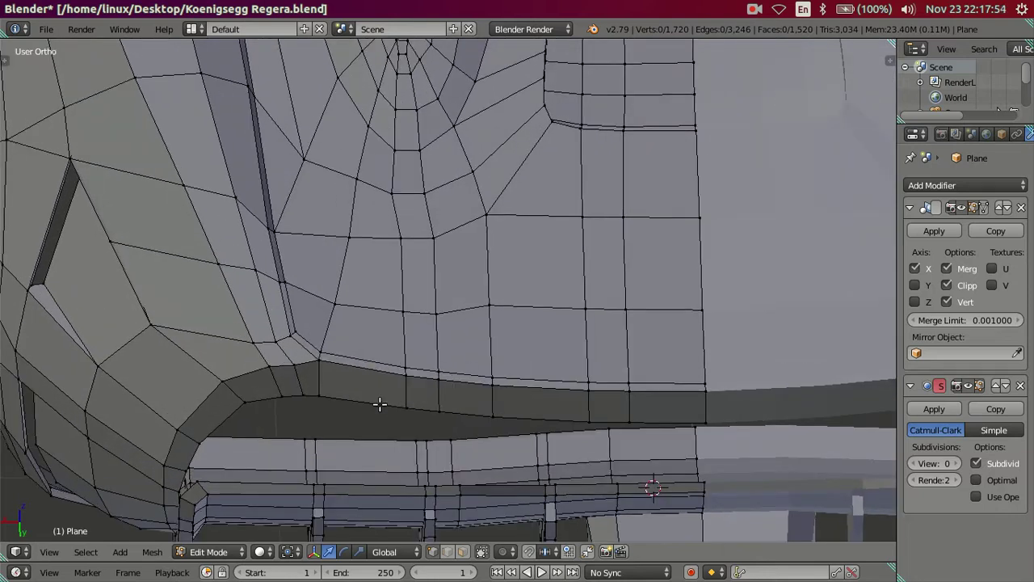
pyautogui.keyDown('alt'); pyautogui.click(649, 385); pyautogui.keyUp('alt')
pyautogui.scroll(2, 649, 383)
pyautogui.moveTo(648, 383)
pyautogui.mouseDown(button='middle')
pyautogui.moveTo(647, 485)
pyautogui.moveTo(547, 310)
pyautogui.mouseUp(button='middle')
# Extrude the lip's edge loop into a new edge row along the top edge
pyautogui.press('e')
pyautogui.click(578, 257)
pyautogui.moveTo(579, 253)
pyautogui.mouseDown(button='middle')
pyautogui.moveTo(487, 286)
pyautogui.moveTo(485, 258)
pyautogui.mouseUp(button='middle')
pyautogui.scroll(-2, 487, 286)
pyautogui.scroll(2, 486, 260)
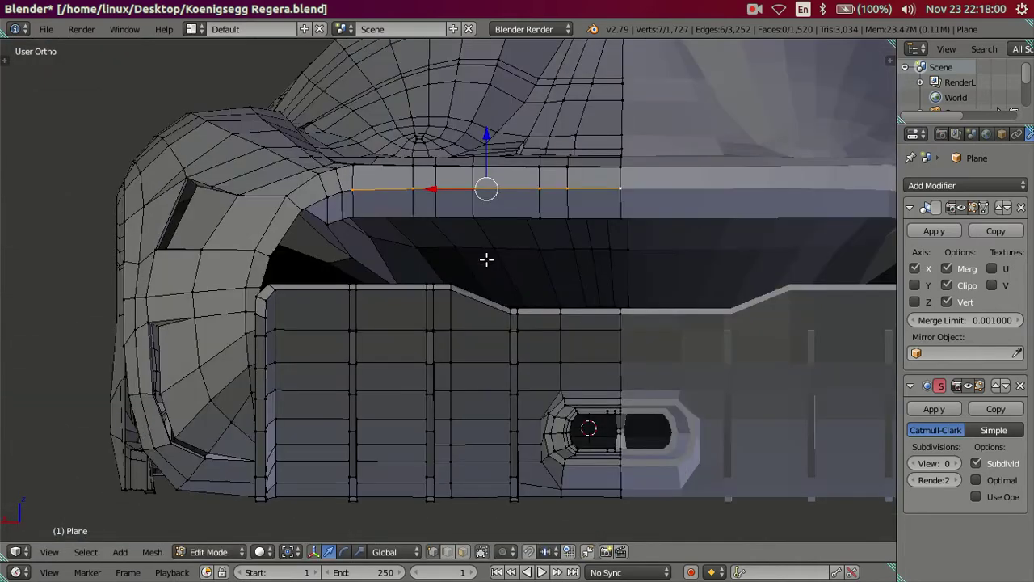
# In back wireframe view, lower the extruded edge about 0.14 in Z to match the reference
pyautogui.press('ctrl+KP_1')
pyautogui.press('z')
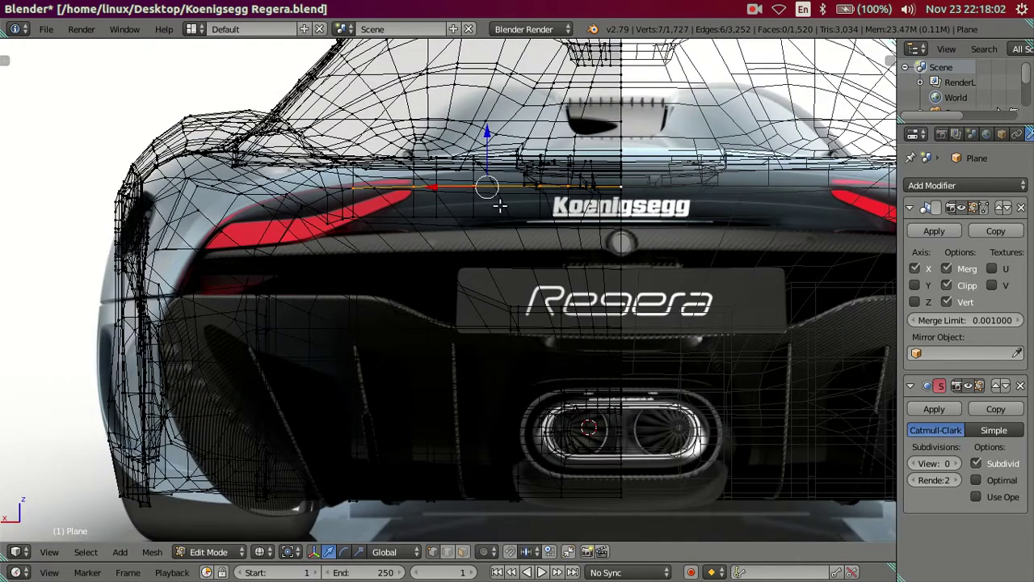
pyautogui.moveTo(493, 138); pyautogui.dragTo(497, 168)
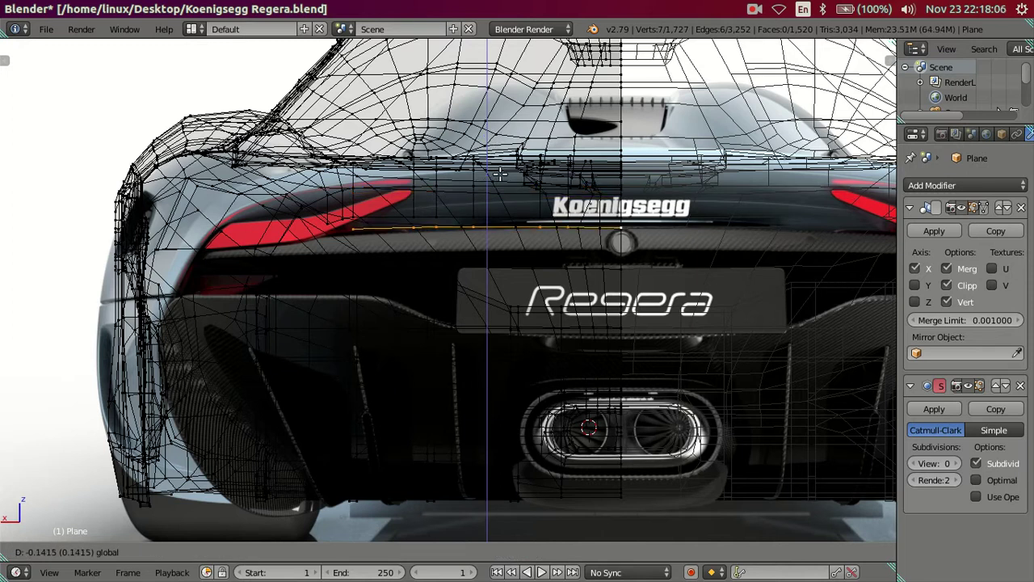
pyautogui.click(501, 173)
pyautogui.press('z')
pyautogui.press('z')
pyautogui.press('z')
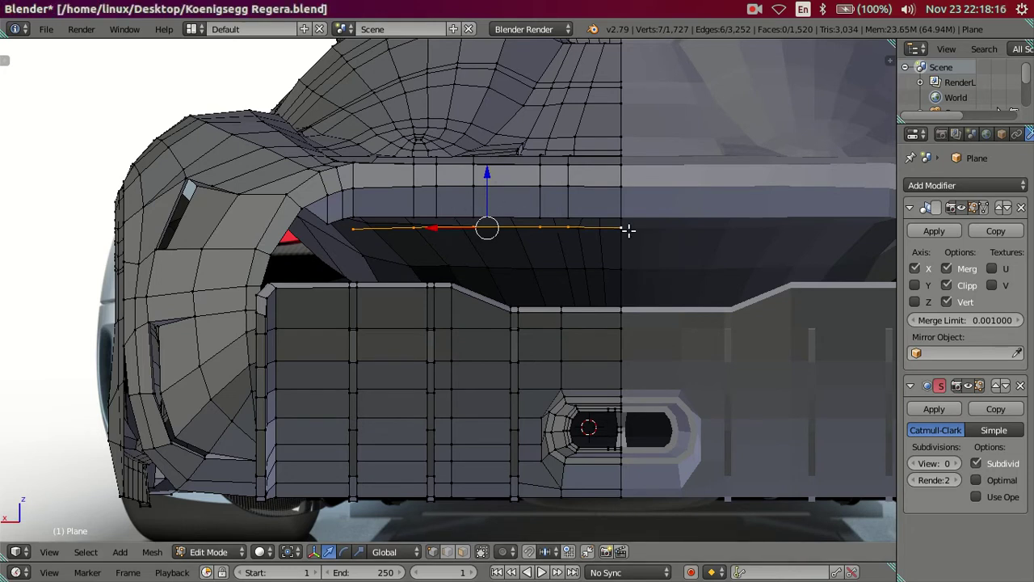
# Nudge the trim edge and a vertex along X and Z to match the reference photo
pyautogui.scroll(1, 628, 230)
pyautogui.press('r')
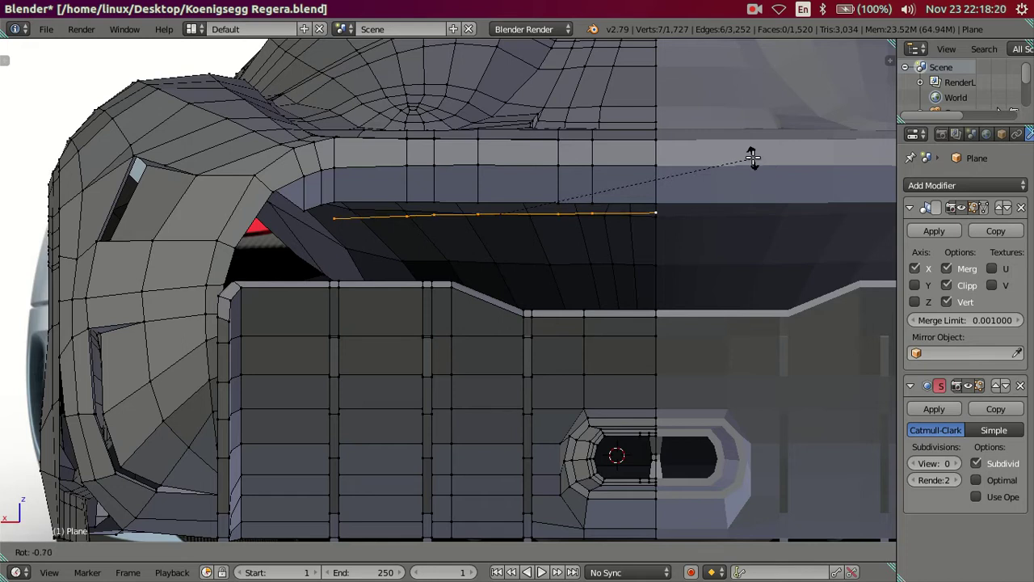
pyautogui.rightClick(753, 157)
pyautogui.press('z')
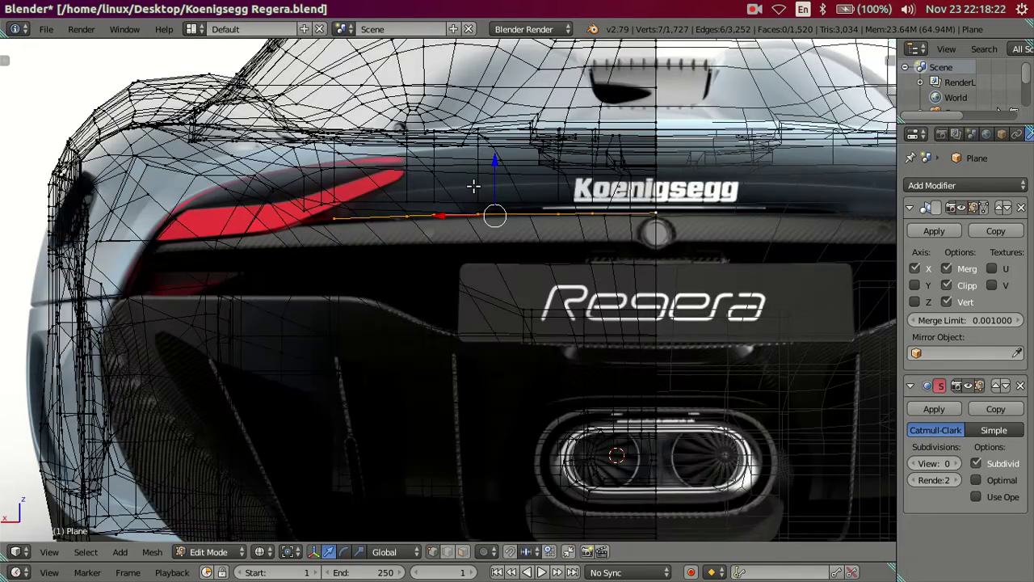
pyautogui.moveTo(498, 165); pyautogui.dragTo(506, 168)
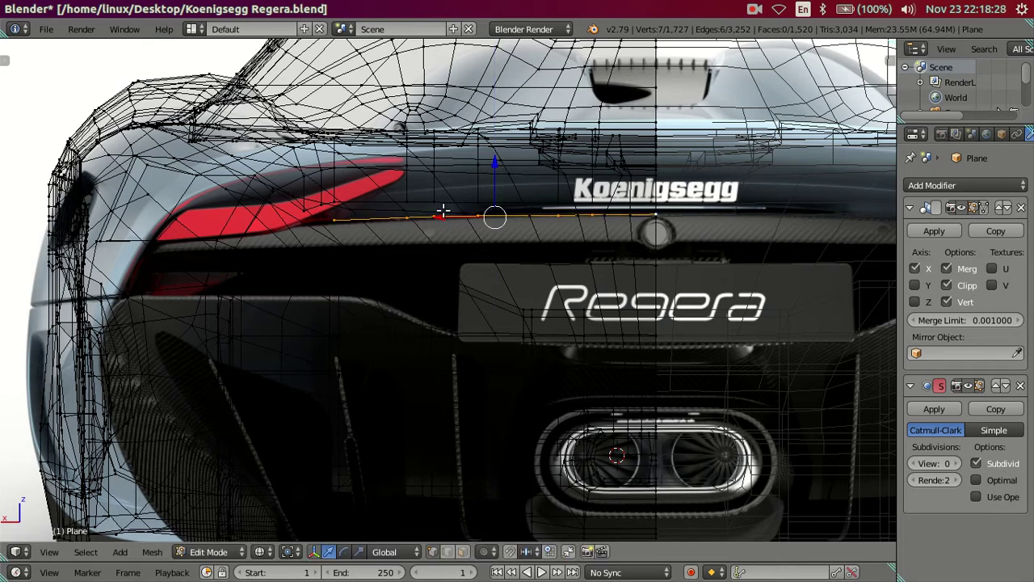
pyautogui.press('z')
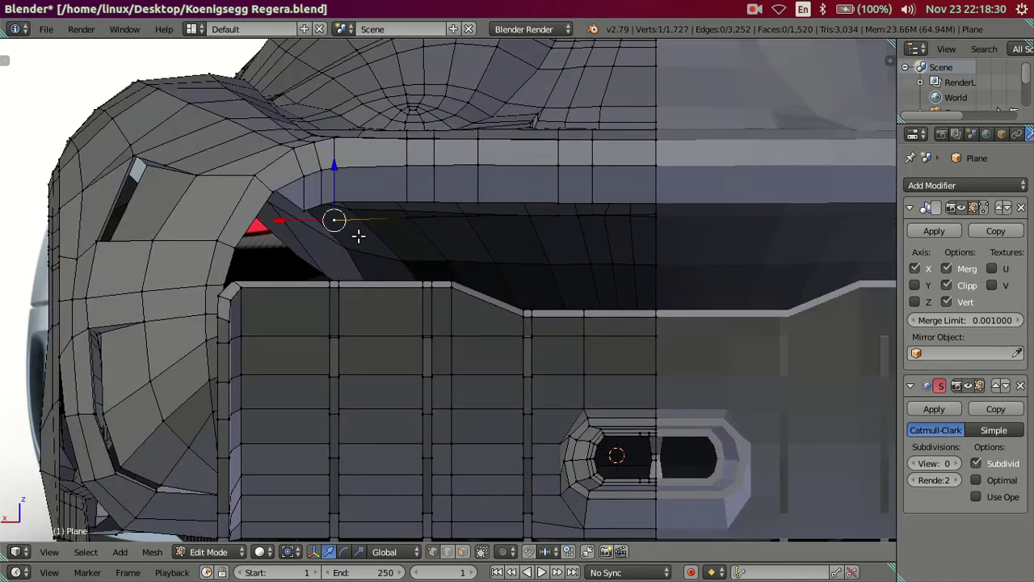
pyautogui.moveTo(291, 217); pyautogui.dragTo(241, 218)
pyautogui.moveTo(174, 218); pyautogui.dragTo(174, 217)
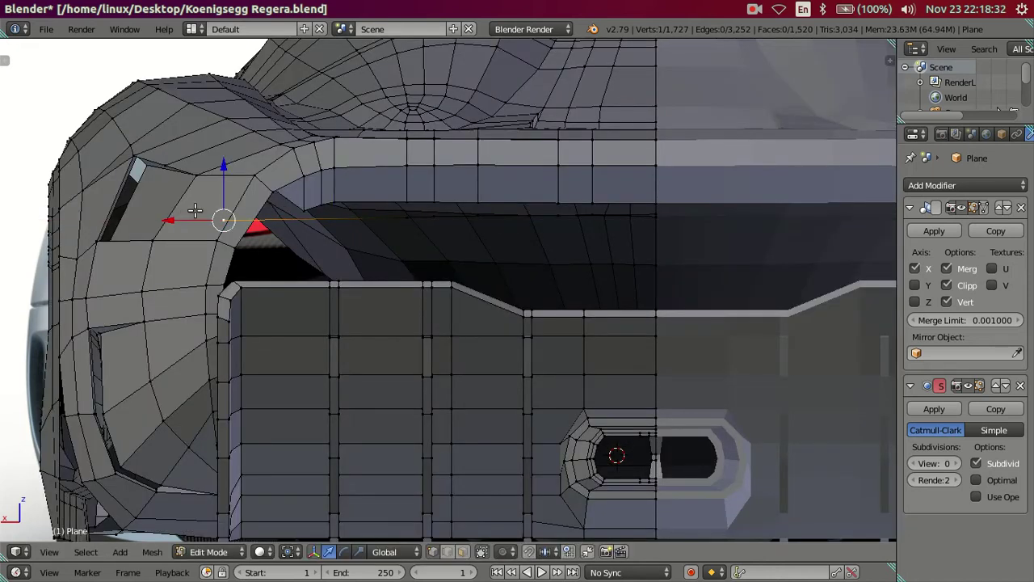
pyautogui.press('z')
pyautogui.moveTo(222, 171); pyautogui.dragTo(223, 172)
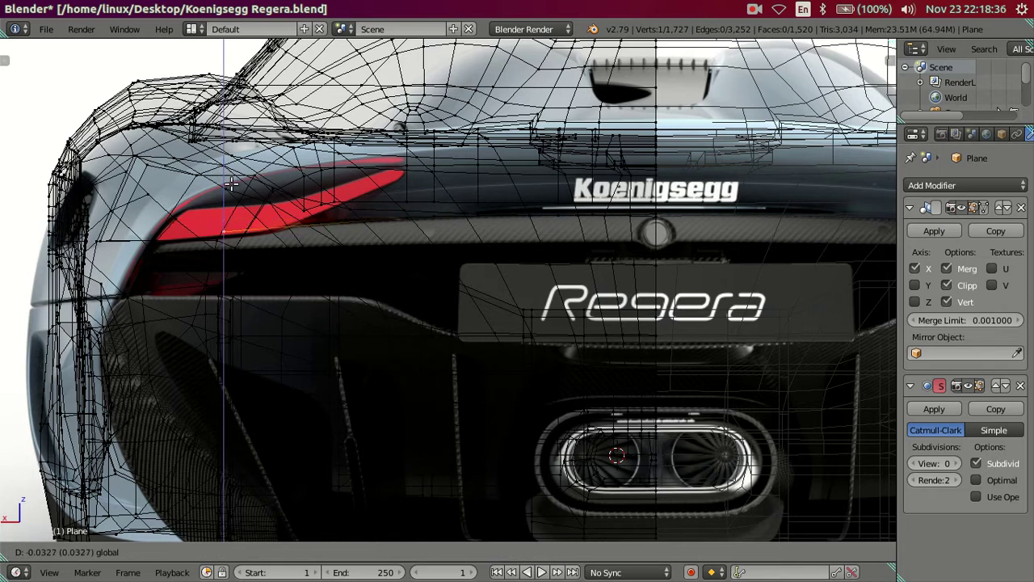
pyautogui.click(231, 185)
pyautogui.press('z')
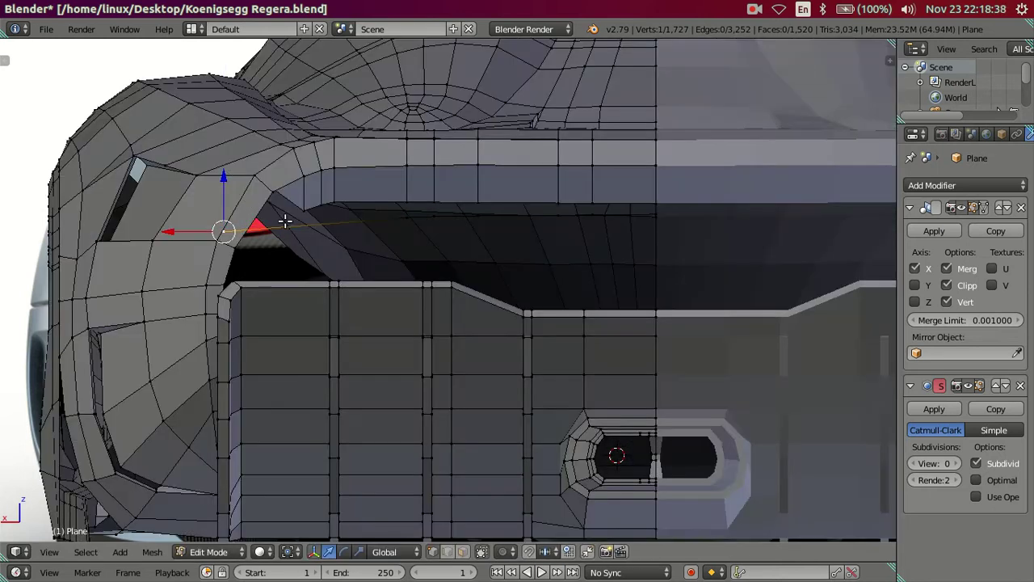
# Select the trim's top edge loop minus its end vertices, viewed straight from behind
pyautogui.press('z')
pyautogui.press('z')
pyautogui.scroll(1, 364, 218)
pyautogui.keyDown('alt'); pyautogui.rightClick(375, 210); pyautogui.keyUp('alt')
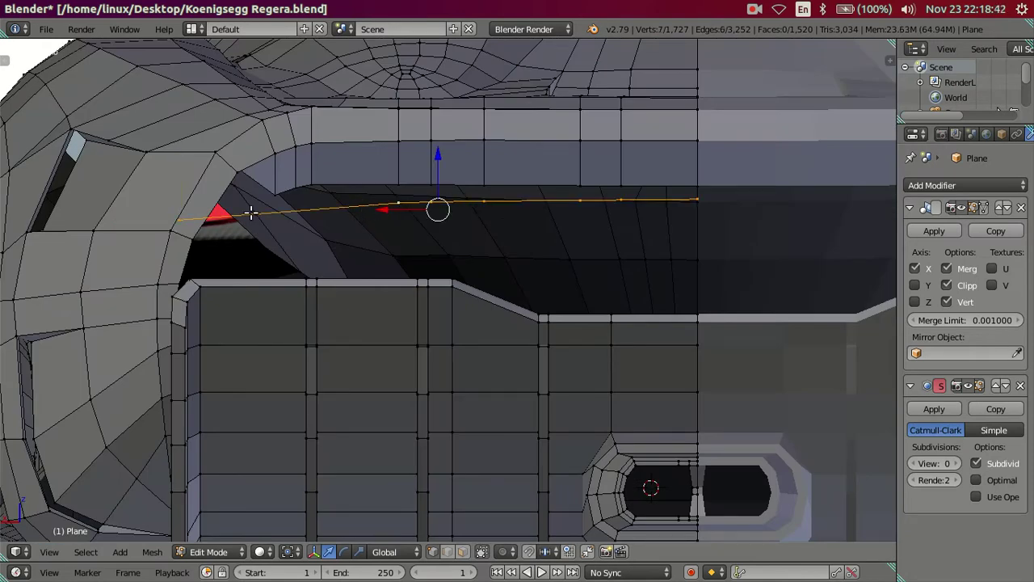
pyautogui.keyDown('shift'); pyautogui.rightClick(178, 218); pyautogui.keyUp('shift')
pyautogui.press('ctrl+KP_1')
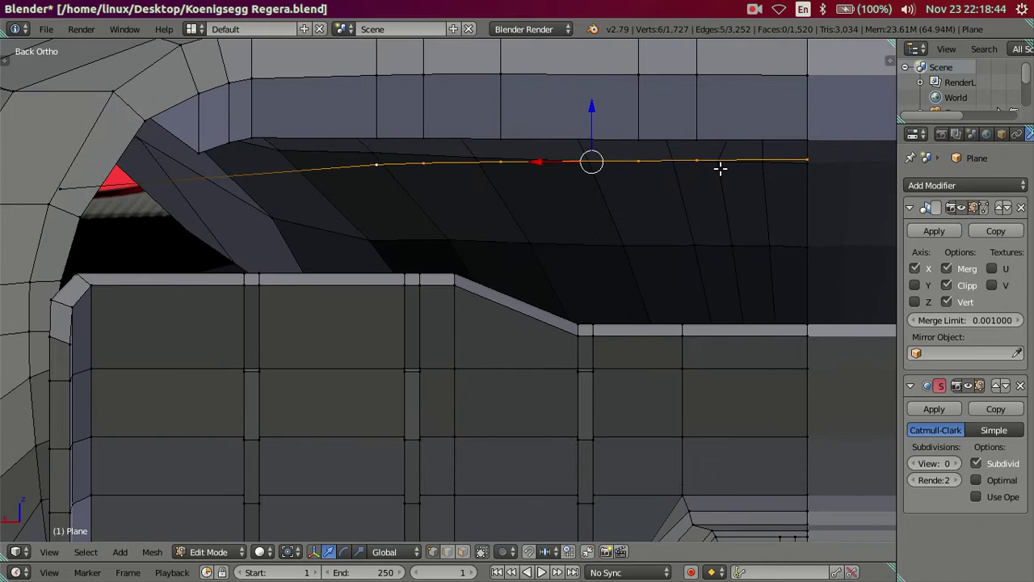
pyautogui.keyDown('shift'); pyautogui.rightClick(798, 159); pyautogui.keyUp('shift')
pyautogui.press('KP_Decimal')
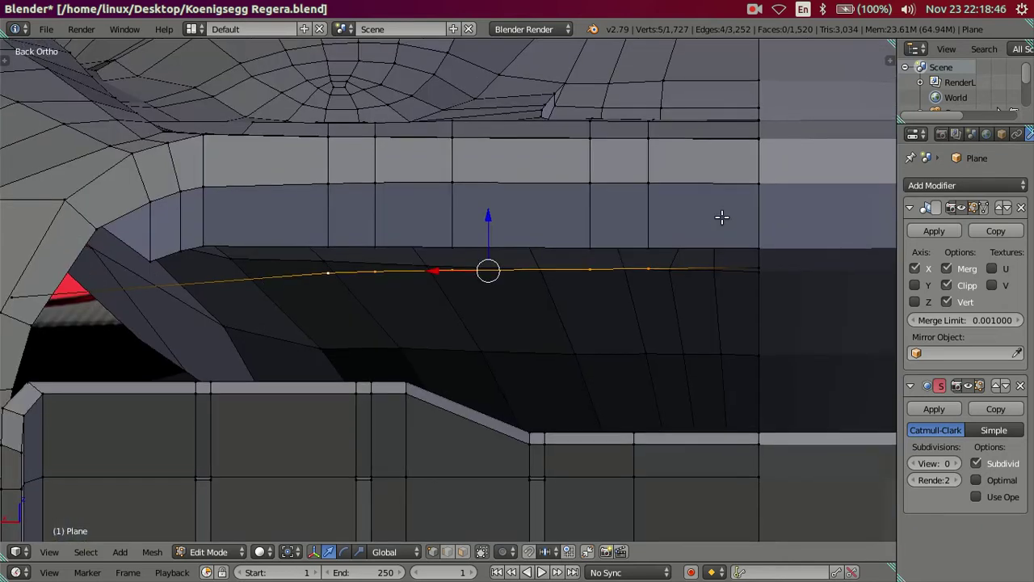
# Tilt, lower and slightly rotate the edge loop to align with the carbon strip
pyautogui.press('g')
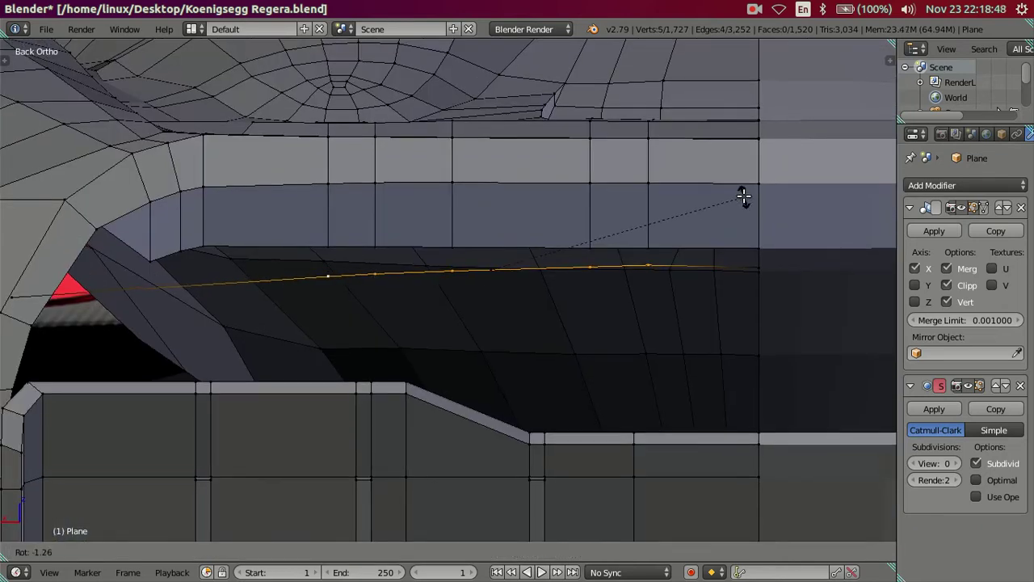
pyautogui.click(743, 202)
pyautogui.press('g')
pyautogui.press('z')
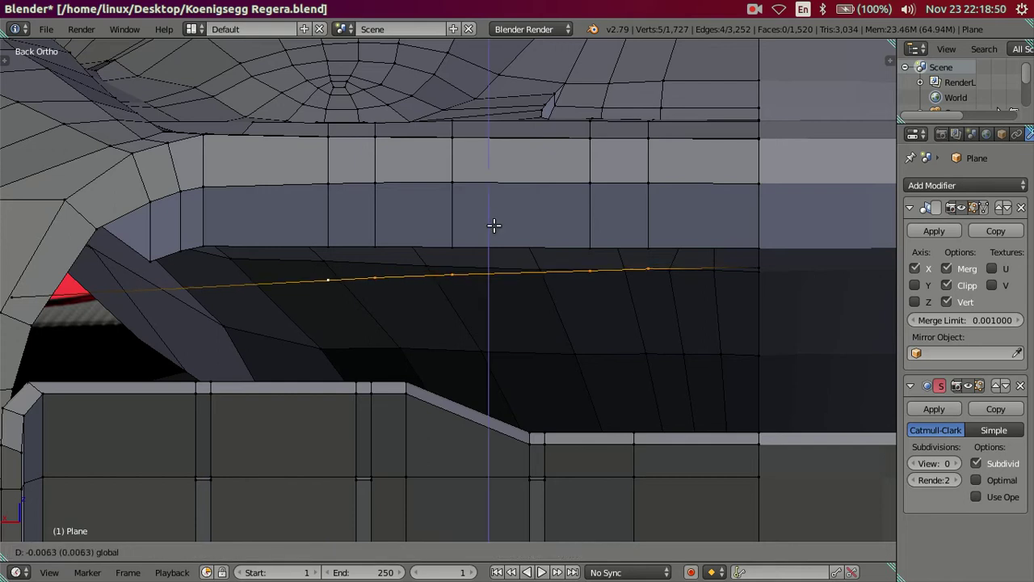
pyautogui.click(493, 225)
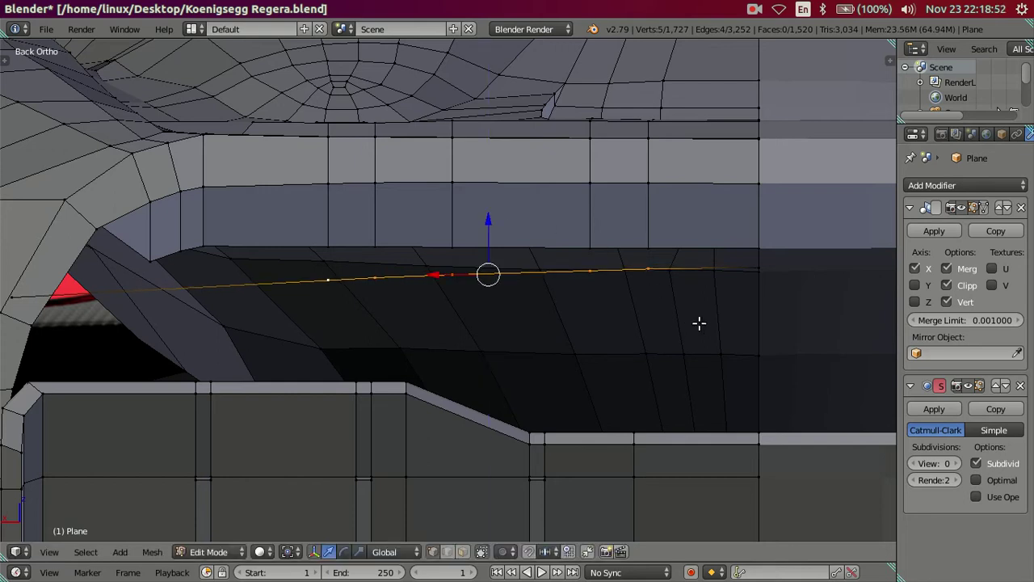
pyautogui.press('r')
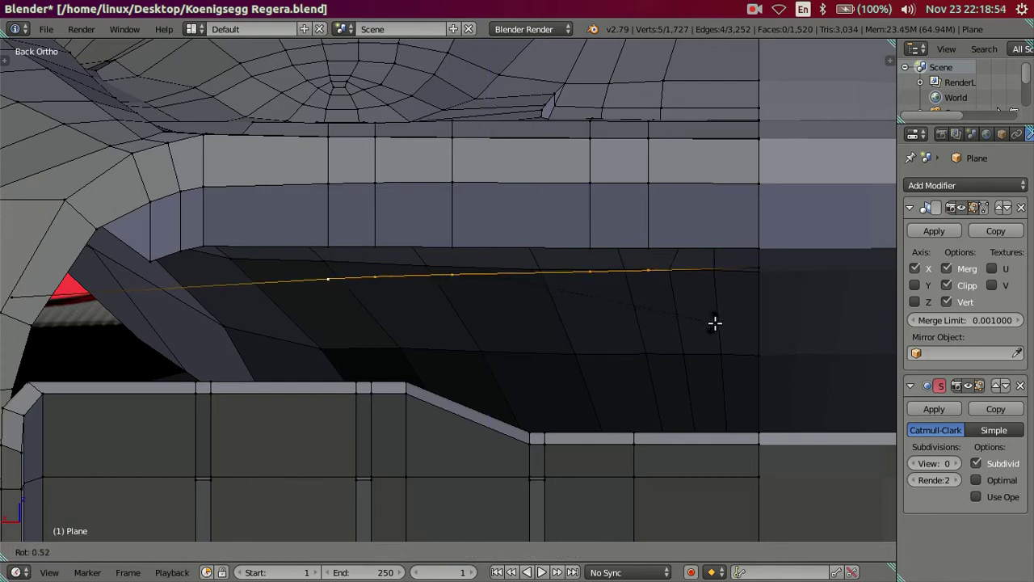
pyautogui.click(838, 346)
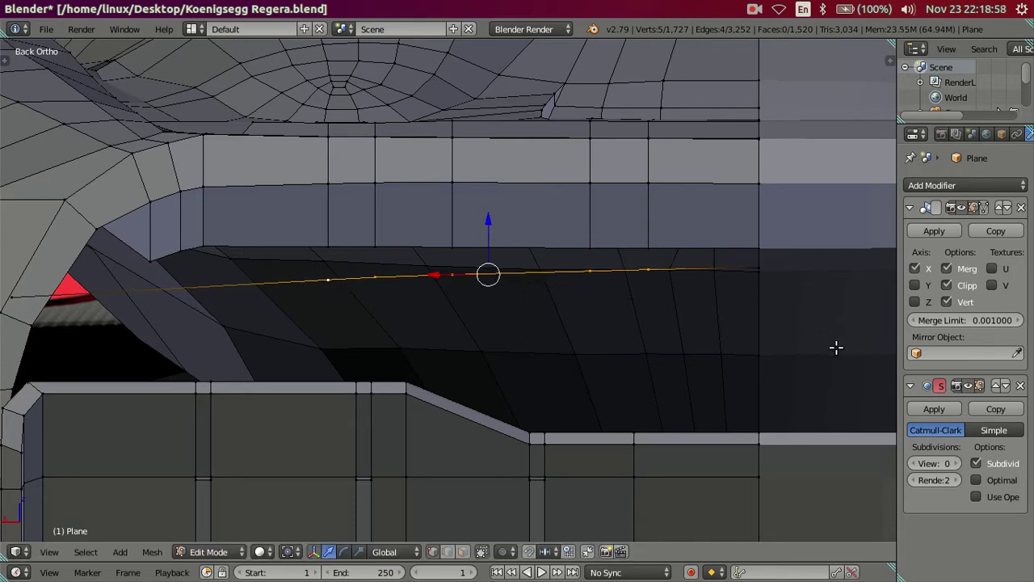
# In wireframe, raise a lower-edge vertex and slide it left along the strip edge
pyautogui.scroll(1, 681, 312)
pyautogui.press('a')
pyautogui.press('z')
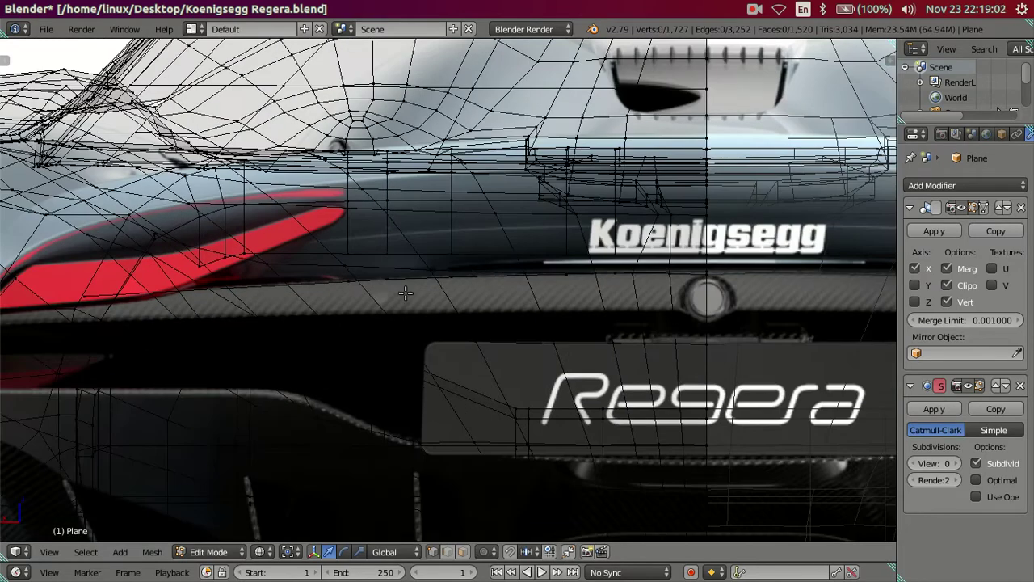
pyautogui.scroll(1, 406, 293)
pyautogui.scroll(1, 378, 305)
pyautogui.rightClick(378, 304)
pyautogui.scroll(1, 378, 301)
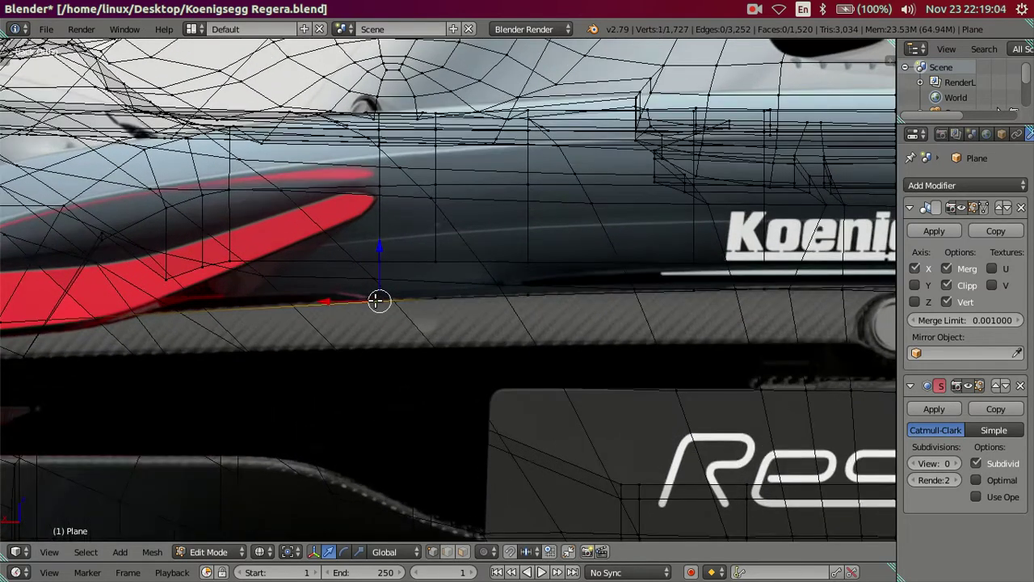
pyautogui.scroll(1, 378, 300)
pyautogui.moveTo(367, 254); pyautogui.dragTo(398, 301)
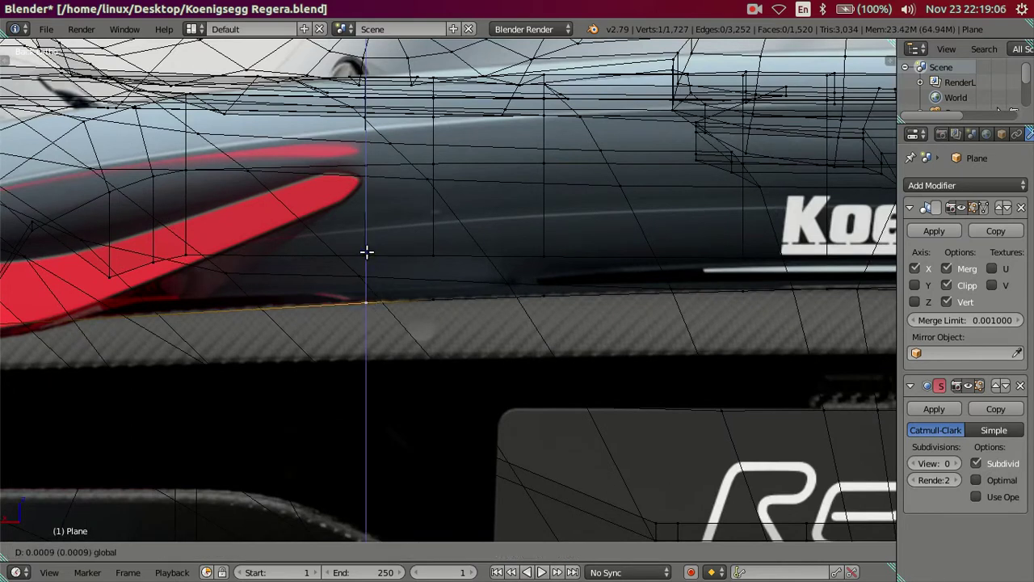
pyautogui.press('g')
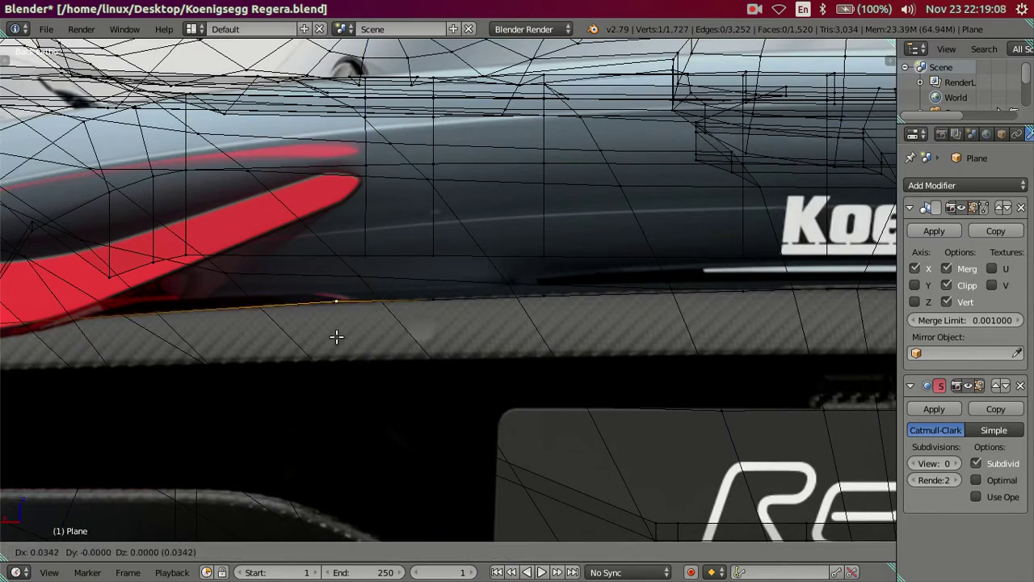
pyautogui.click(185, 350)
# Reposition two more lower-edge vertices along the sill line, then target a redundant vertex for deletion
pyautogui.rightClick(420, 297)
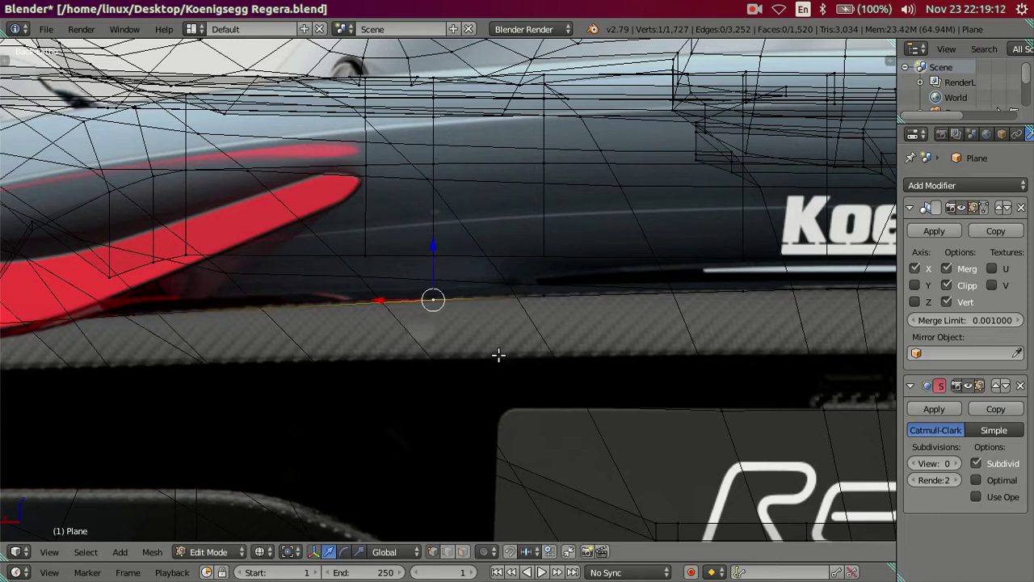
pyautogui.press('g')
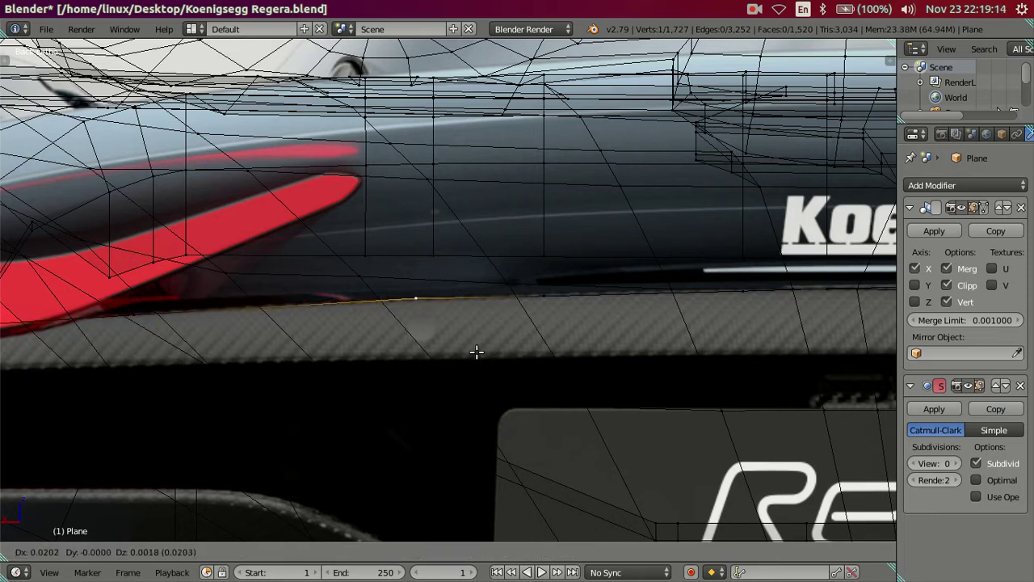
pyautogui.click(476, 351)
pyautogui.rightClick(758, 305)
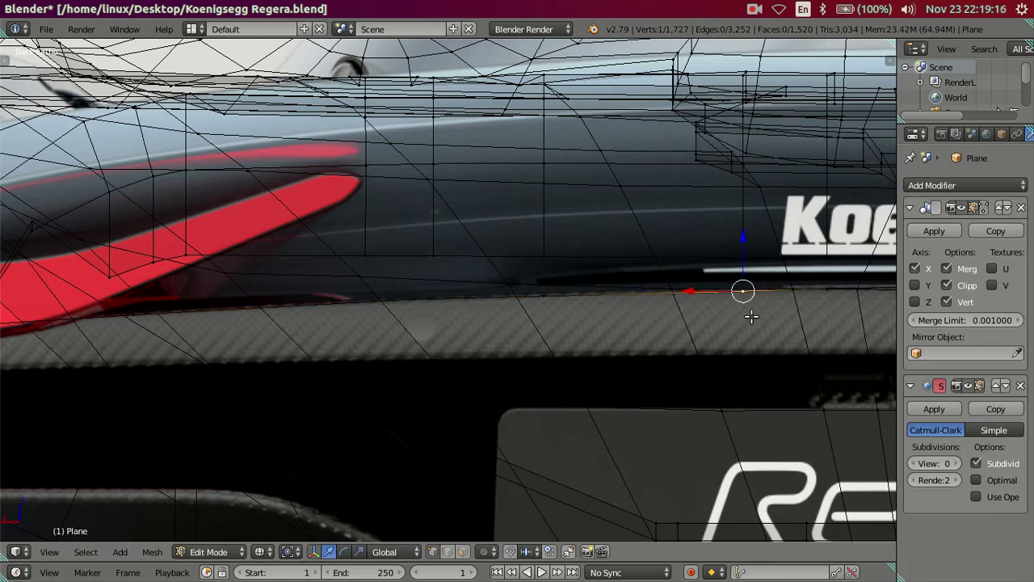
pyautogui.press('g')
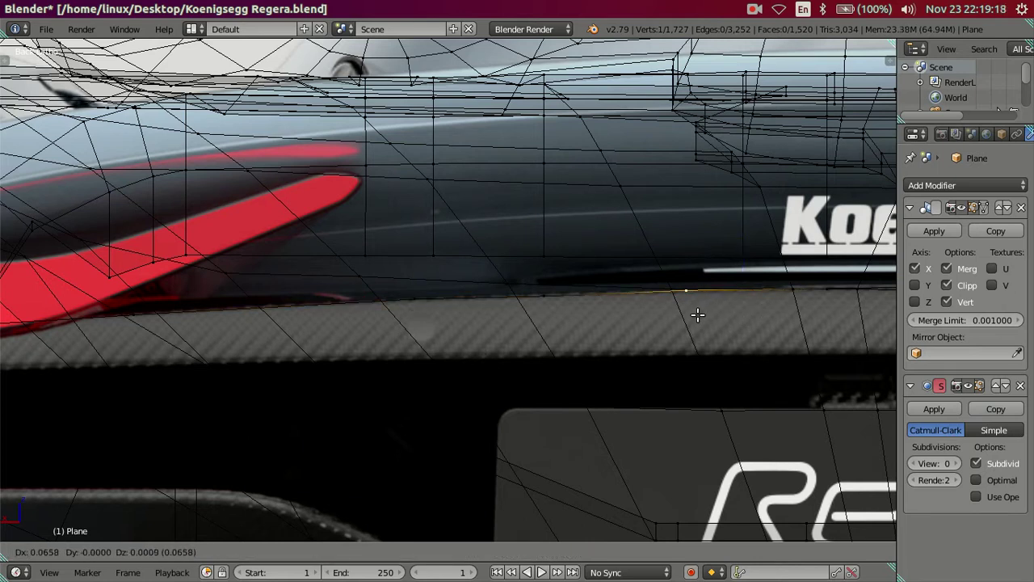
pyautogui.click(695, 314)
pyautogui.rightClick(543, 296)
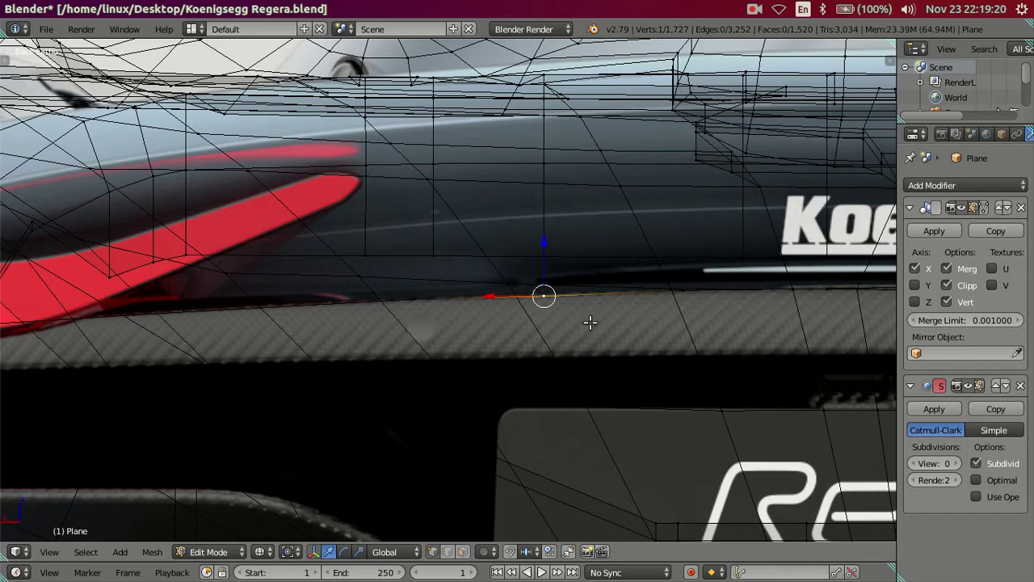
pyautogui.press('x')
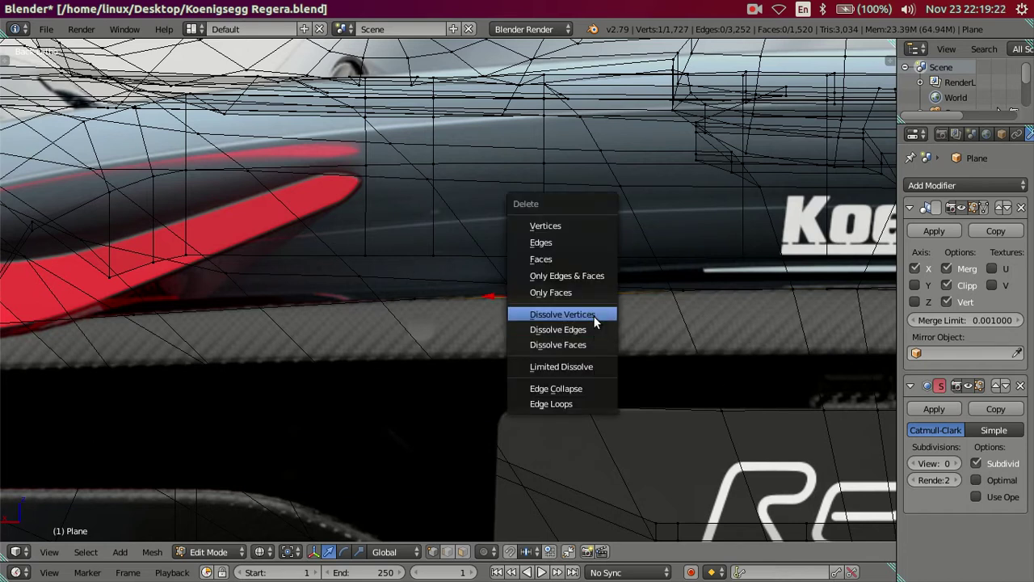
# Dissolve the redundant vertex on the strip edge and return to solid shading
pyautogui.click(593, 315)
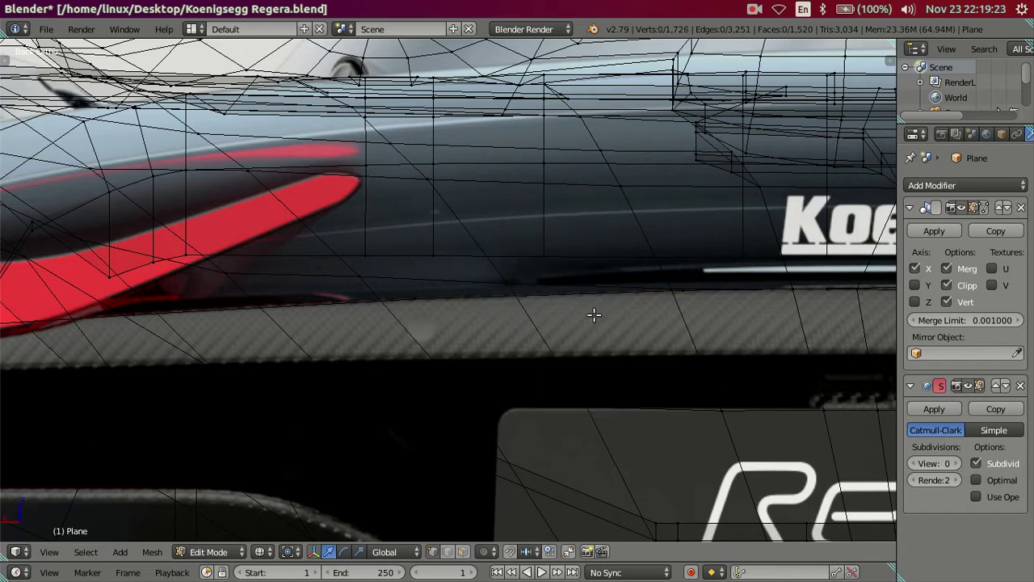
pyautogui.press('x')
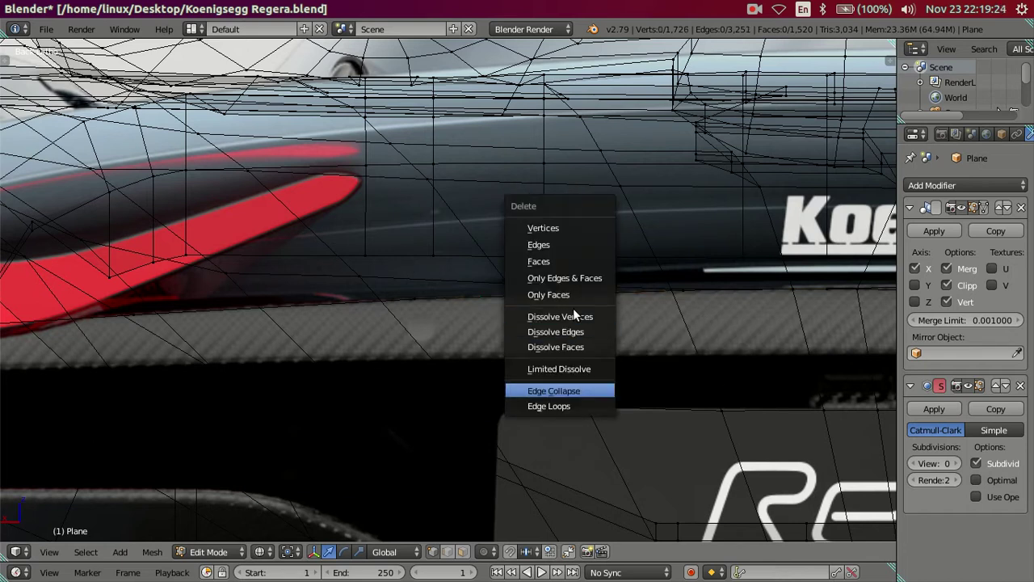
pyautogui.press('x')
pyautogui.hotkey('alt', 'z')
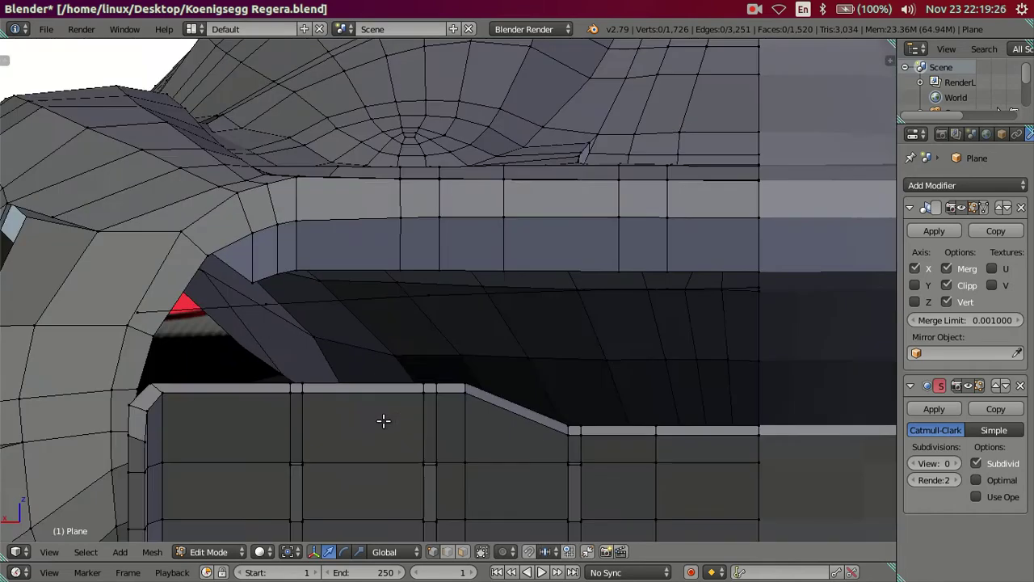
# Dissolve a stray vertex under the rear overhang, leaving 1,725 vertices
pyautogui.moveTo(409, 408)
pyautogui.mouseDown(button='middle')
pyautogui.moveTo(393, 411)
pyautogui.moveTo(661, 318)
pyautogui.moveTo(621, 350)
pyautogui.mouseUp(button='middle')
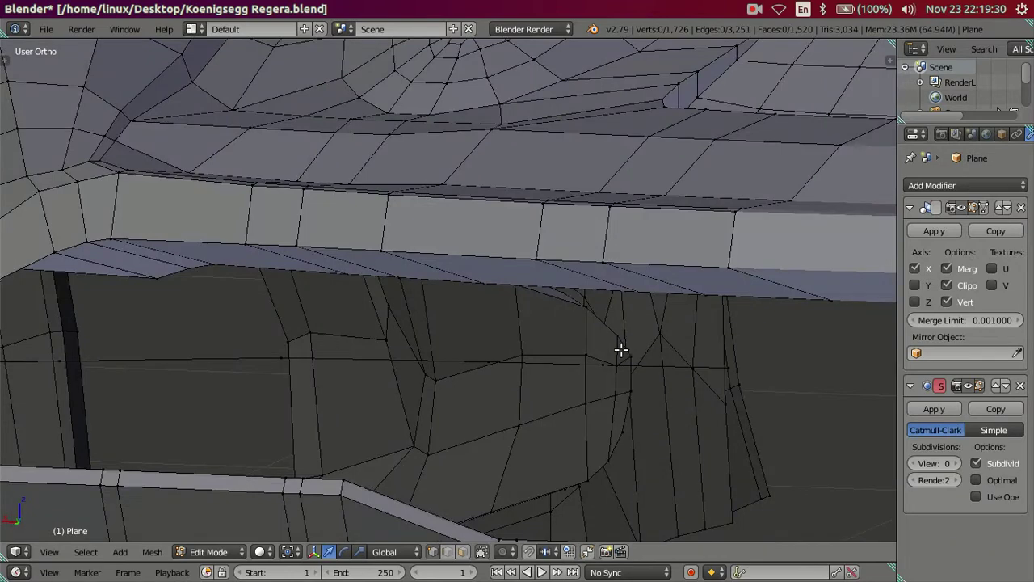
pyautogui.rightClick(605, 364)
pyautogui.press('x')
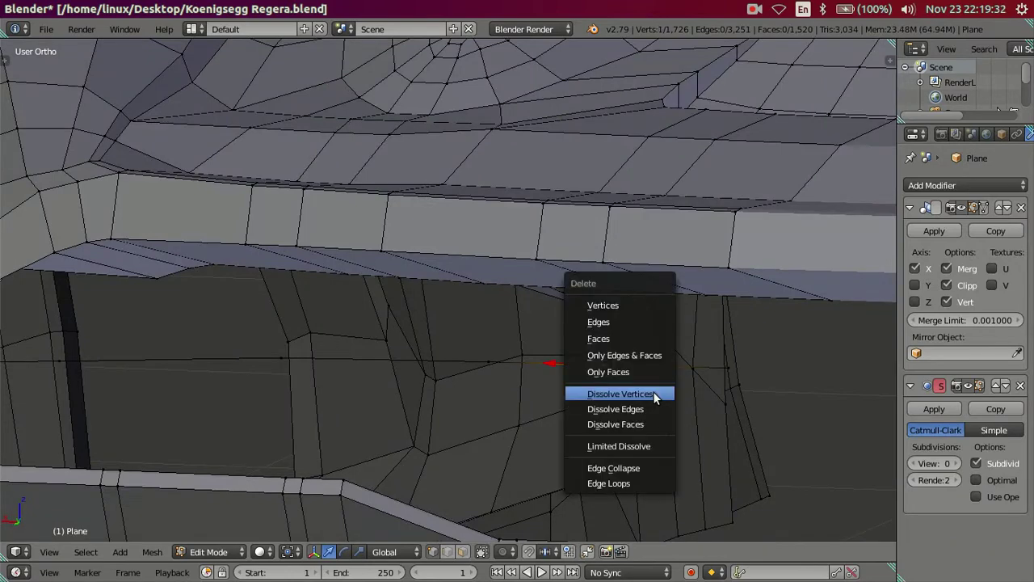
pyautogui.click(647, 391)
pyautogui.keyDown('alt'); pyautogui.rightClick(469, 361); pyautogui.keyUp('alt')
pyautogui.moveTo(469, 360)
pyautogui.mouseDown(button='middle')
pyautogui.moveTo(450, 374)
pyautogui.moveTo(535, 360)
pyautogui.mouseUp(button='middle')
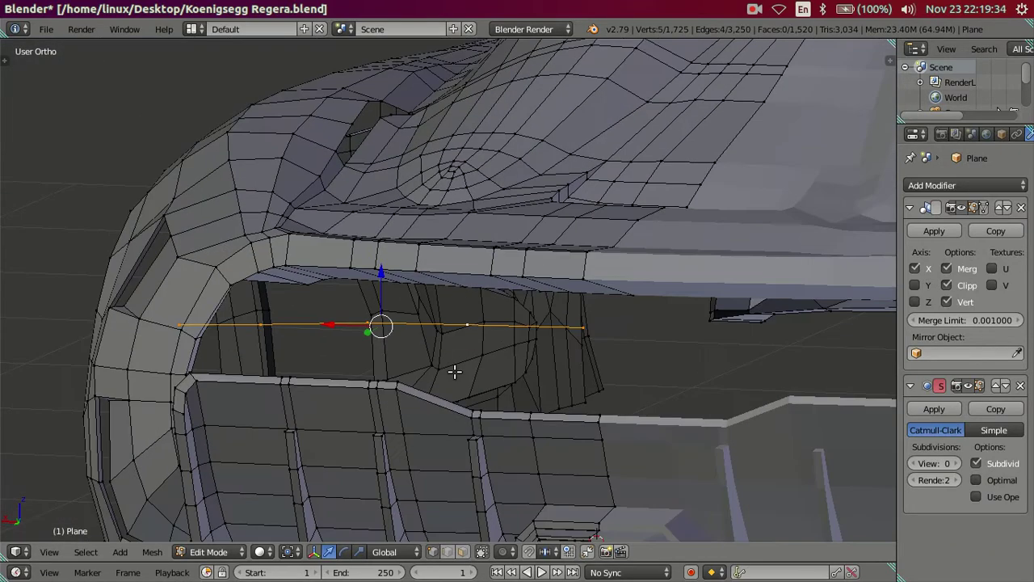
pyautogui.moveTo(492, 322)
pyautogui.mouseDown(button='middle')
pyautogui.moveTo(543, 362)
pyautogui.moveTo(527, 318)
pyautogui.mouseUp(button='middle')
# Extrude the rear trim edge and lower it straight down along Z
pyautogui.press('z')
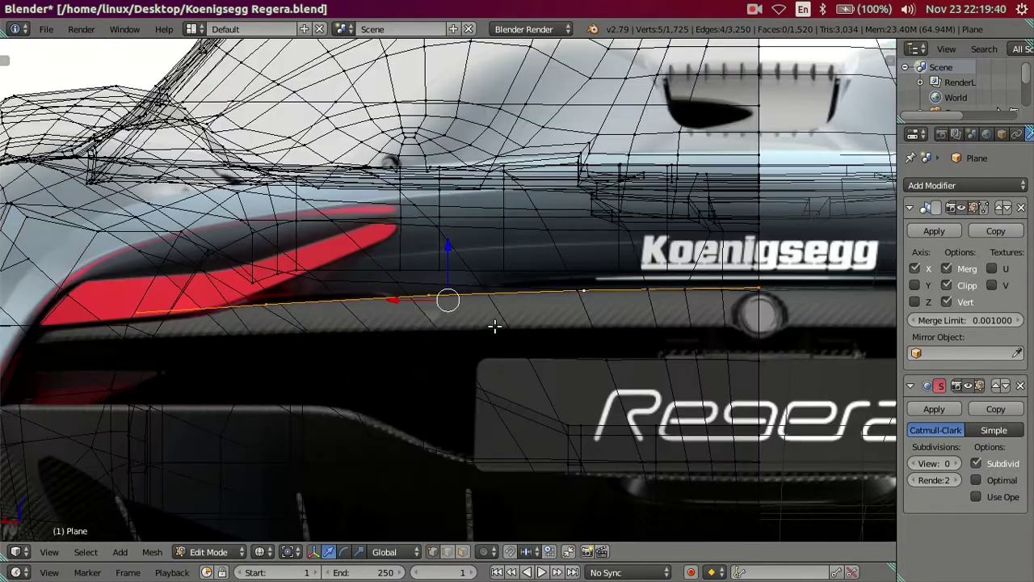
pyautogui.press('r')
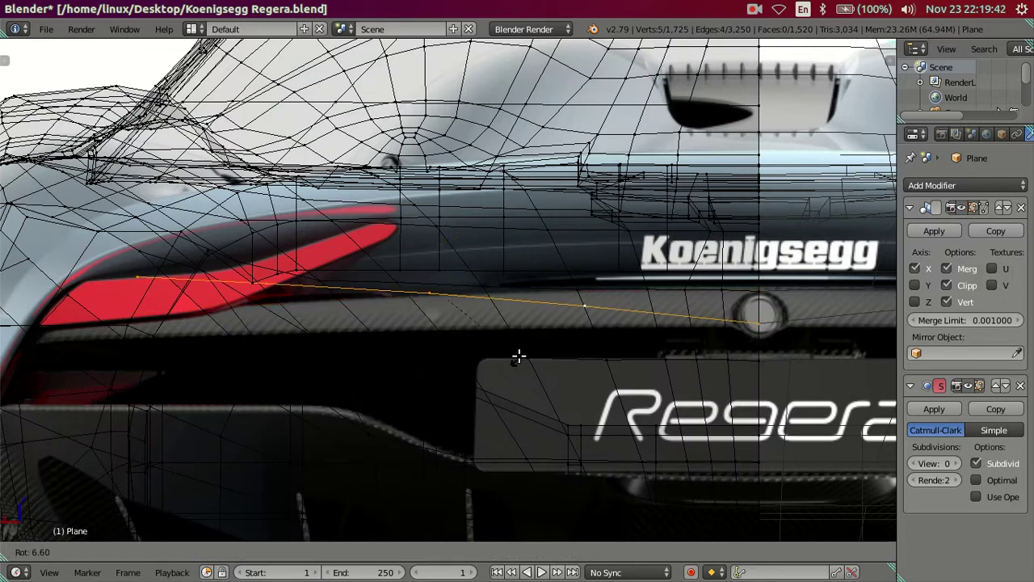
pyautogui.press('Escape')
pyautogui.press('e')
pyautogui.press('Escape')
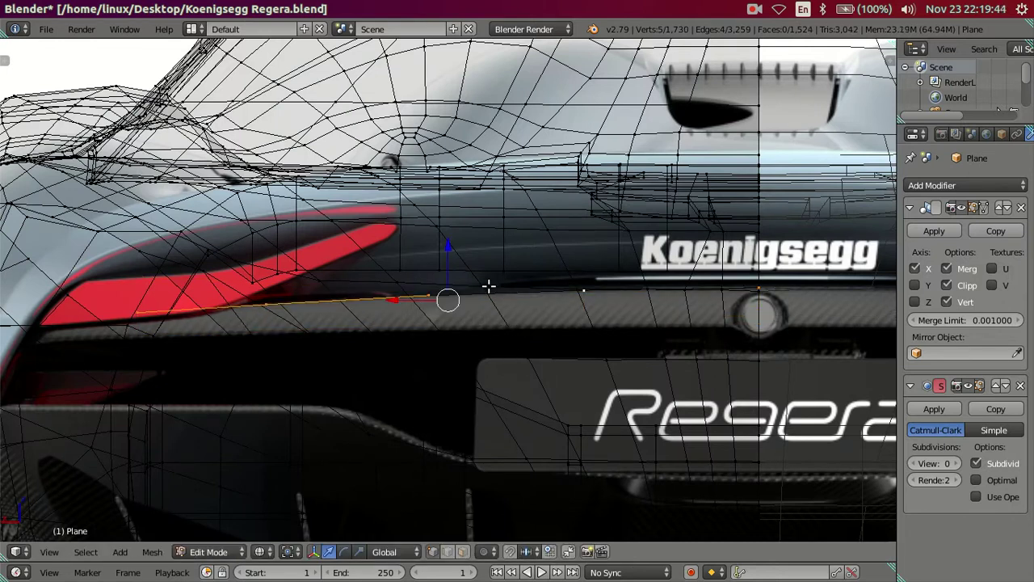
pyautogui.press('g')
pyautogui.press('z')
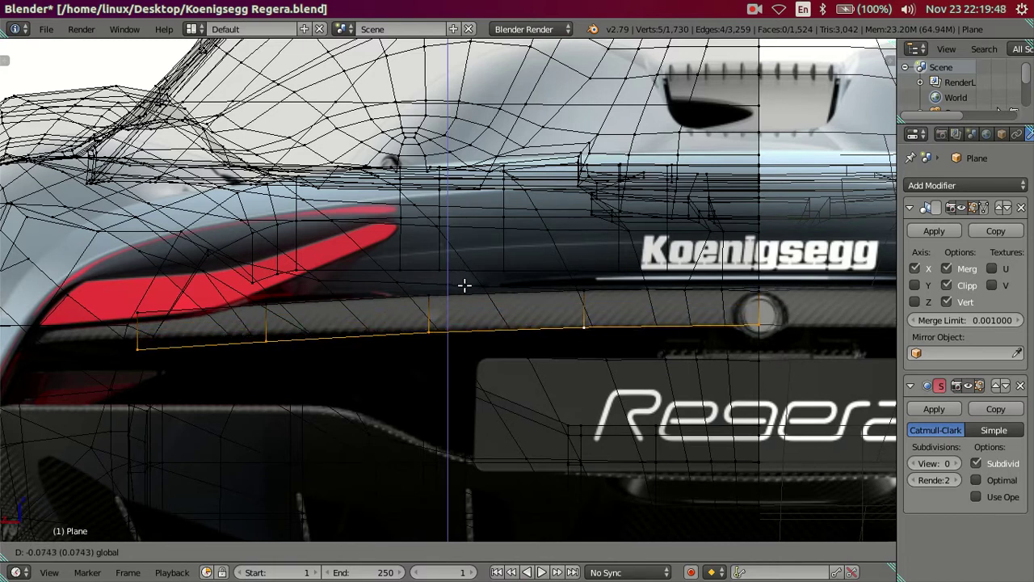
pyautogui.click(467, 285)
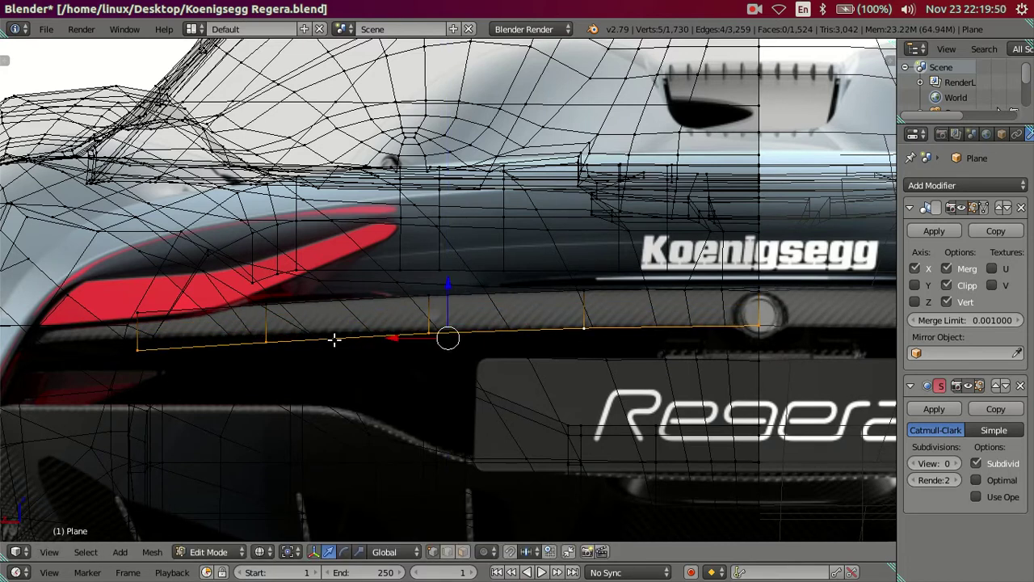
# Keep only the strip's left edge selected, rotate it and nudge it slightly upward
pyautogui.keyDown('shift'); pyautogui.moveTo(275, 346); pyautogui.dragTo(384, 353, button='middle'); pyautogui.keyUp('shift')
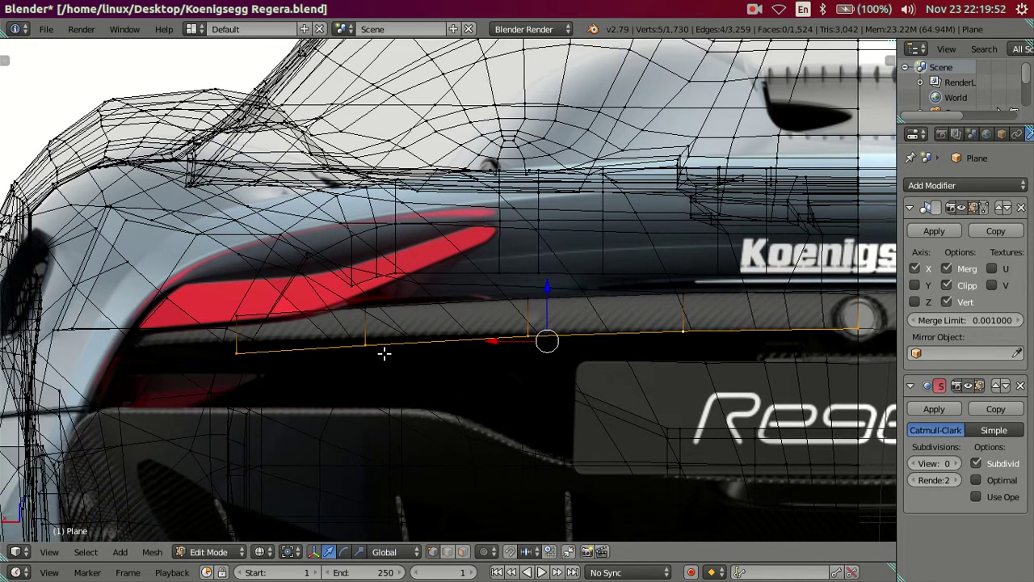
pyautogui.keyDown('shift'); pyautogui.rightClick(682, 331); pyautogui.keyUp('shift')
pyautogui.keyDown('shift'); pyautogui.rightClick(857, 329); pyautogui.keyUp('shift')
pyautogui.scroll(1, 462, 334)
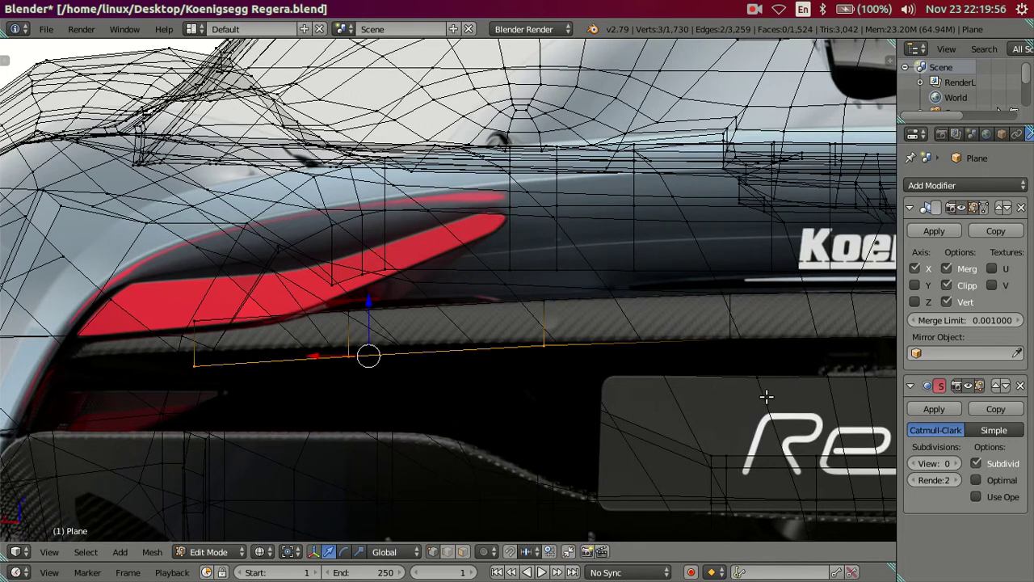
pyautogui.press('r')
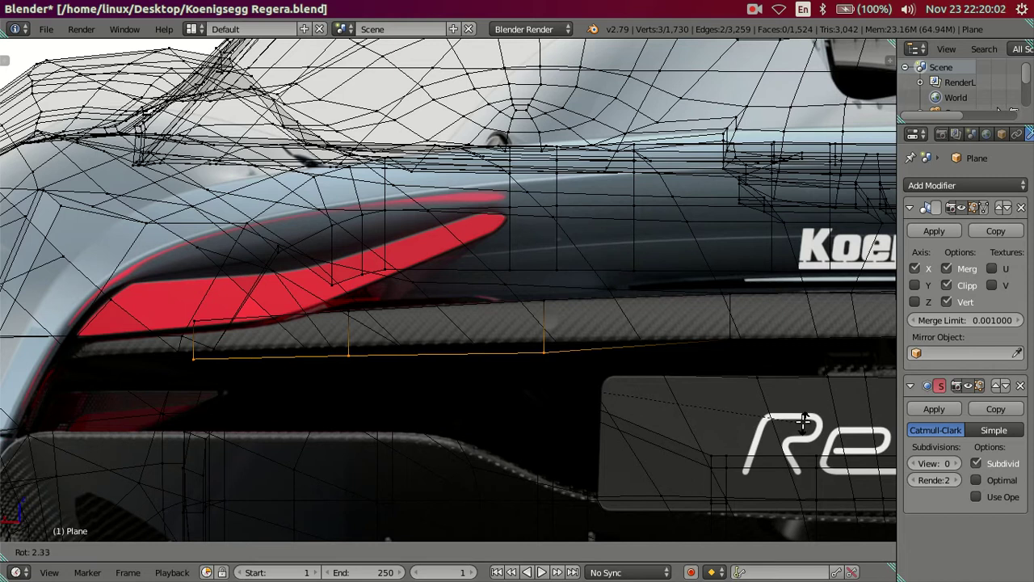
pyautogui.click(794, 419)
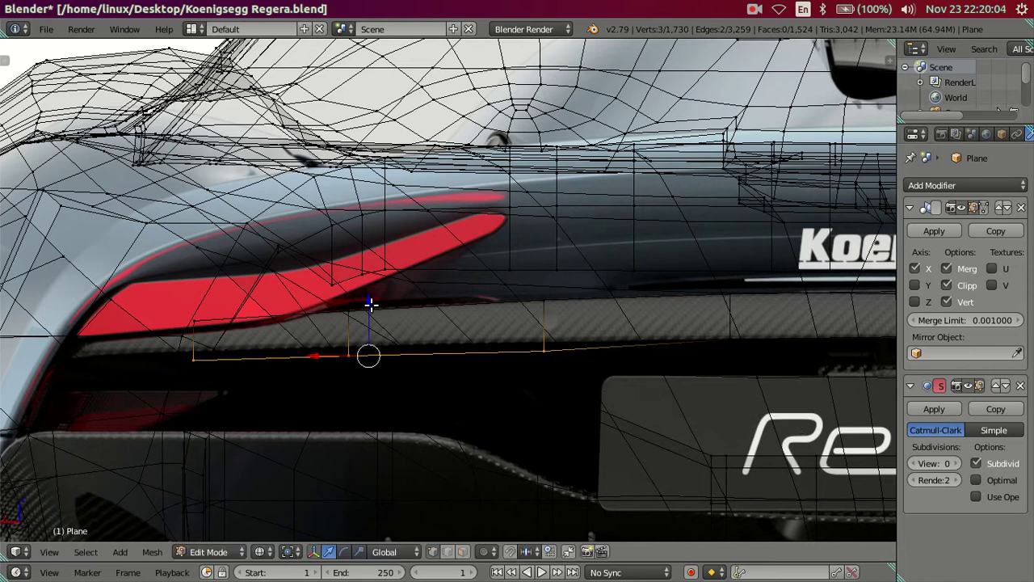
pyautogui.moveTo(370, 304); pyautogui.dragTo(366, 297)
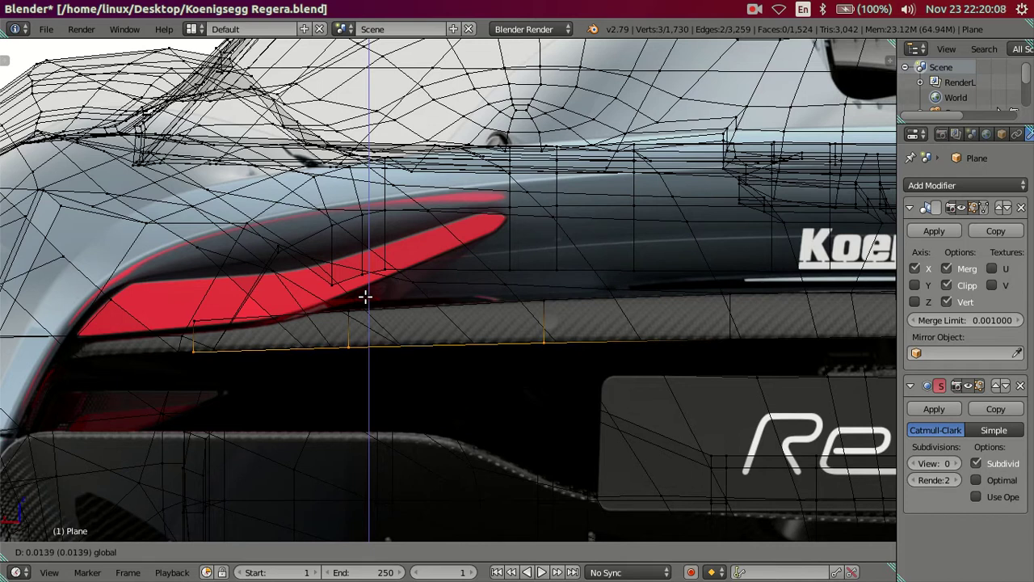
pyautogui.moveTo(365, 297); pyautogui.dragTo(365, 297)
# Return to solid shading, deselect the edited edge and view the body from above
pyautogui.press('x')
pyautogui.press('z')
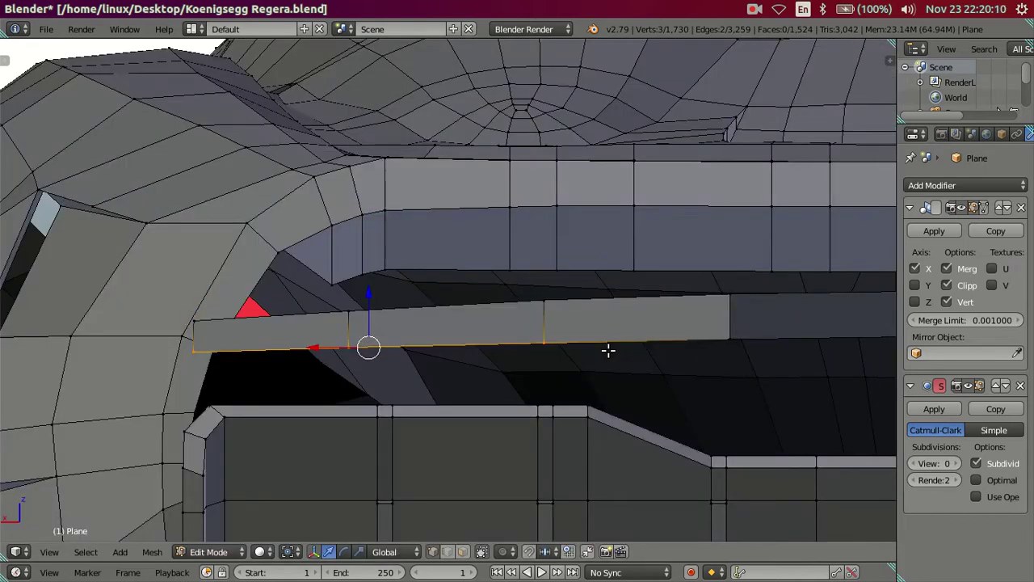
pyautogui.keyDown('ctrl'); pyautogui.scroll(-5, 622, 348); pyautogui.keyUp('ctrl')
pyautogui.keyDown('ctrl'); pyautogui.scroll(-2, 536, 356); pyautogui.keyUp('ctrl')
pyautogui.keyDown('ctrl'); pyautogui.scroll(-1, 536, 356); pyautogui.keyUp('ctrl')
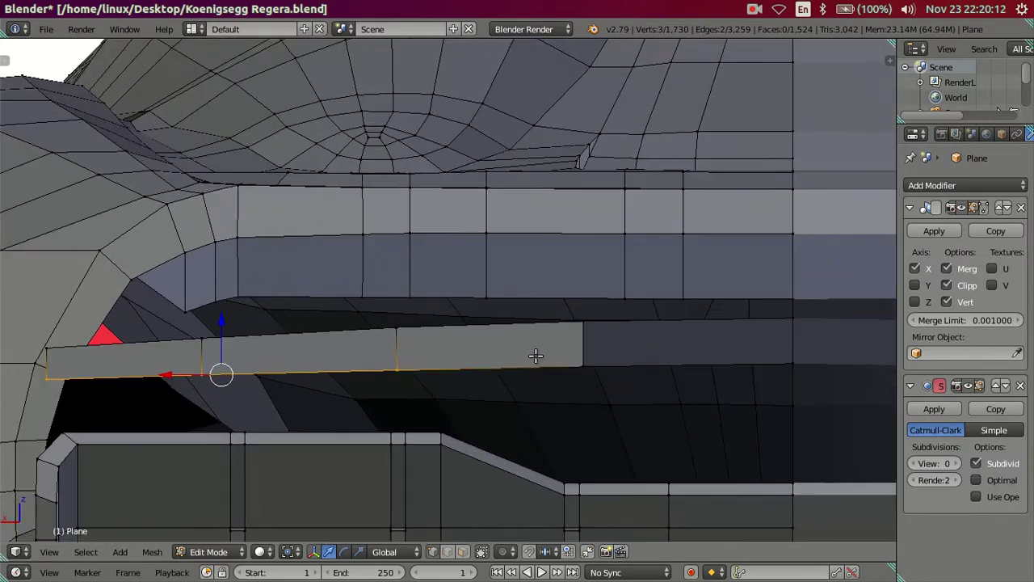
pyautogui.rightClick(536, 355)
pyautogui.moveTo(536, 356)
pyautogui.mouseDown(button='middle')
pyautogui.moveTo(587, 351)
pyautogui.moveTo(536, 420)
pyautogui.moveTo(450, 439)
pyautogui.moveTo(455, 340)
pyautogui.mouseUp(button='middle')
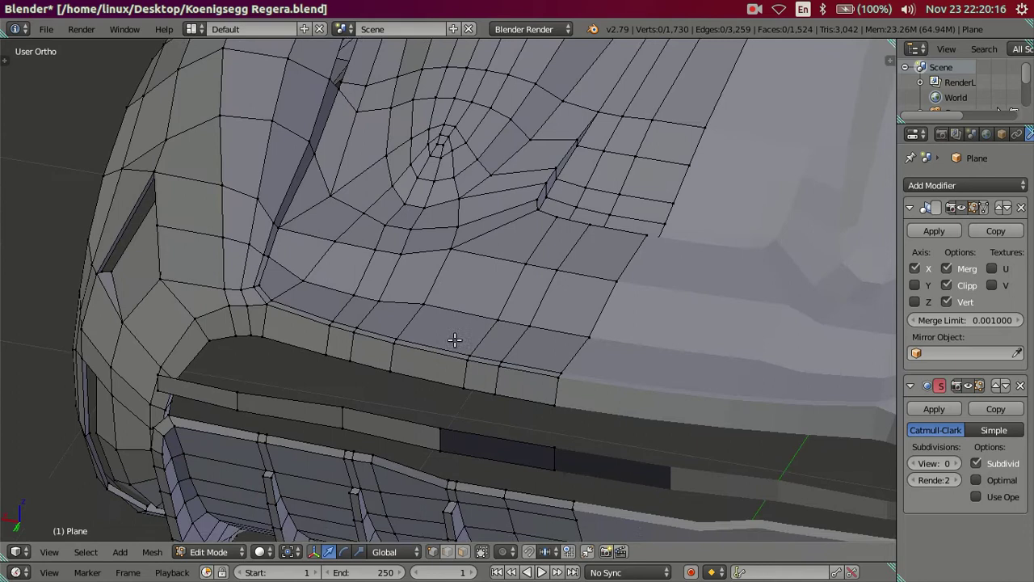
# Select a front bumper face by its four corners, check face options, then deselect
pyautogui.scroll(3, 468, 328)
pyautogui.rightClick(458, 324)
pyautogui.keyDown('shift'); pyautogui.rightClick(458, 295); pyautogui.keyUp('shift')
pyautogui.keyDown('shift'); pyautogui.rightClick(621, 324); pyautogui.keyUp('shift')
pyautogui.keyDown('shift'); pyautogui.rightClick(621, 351); pyautogui.keyUp('shift')
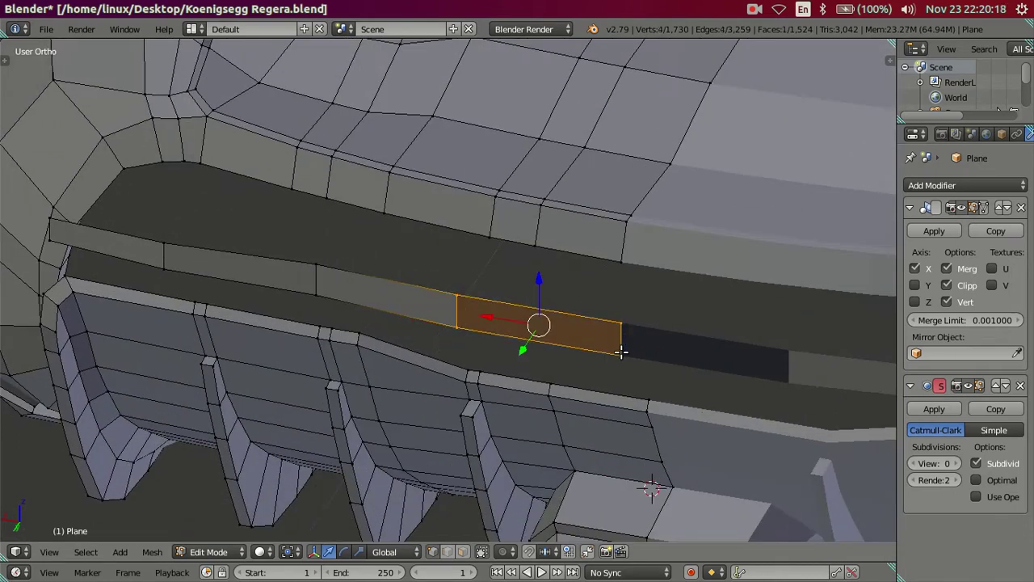
pyautogui.hotkey('ctrl', 'f')
pyautogui.click(575, 165)
pyautogui.press('a')
pyautogui.moveTo(539, 184)
pyautogui.mouseDown(button='middle')
pyautogui.moveTo(428, 264)
pyautogui.moveTo(459, 335)
pyautogui.moveTo(514, 348)
pyautogui.moveTo(552, 261)
pyautogui.moveTo(582, 273)
pyautogui.moveTo(521, 320)
pyautogui.moveTo(461, 335)
pyautogui.moveTo(467, 353)
pyautogui.moveTo(328, 428)
pyautogui.moveTo(300, 318)
pyautogui.mouseUp(button='middle')
# Select the bumper lip's end face and shift it along the Y axis
pyautogui.rightClick(301, 324)
pyautogui.keyDown('shift'); pyautogui.rightClick(209, 326); pyautogui.keyUp('shift')
pyautogui.keyDown('shift'); pyautogui.rightClick(208, 326); pyautogui.keyUp('shift')
pyautogui.keyDown('shift'); pyautogui.rightClick(209, 326); pyautogui.keyUp('shift')
pyautogui.keyDown('shift'); pyautogui.rightClick(208, 331); pyautogui.keyUp('shift')
pyautogui.moveTo(208, 331); pyautogui.dragTo(310, 443, button='middle')
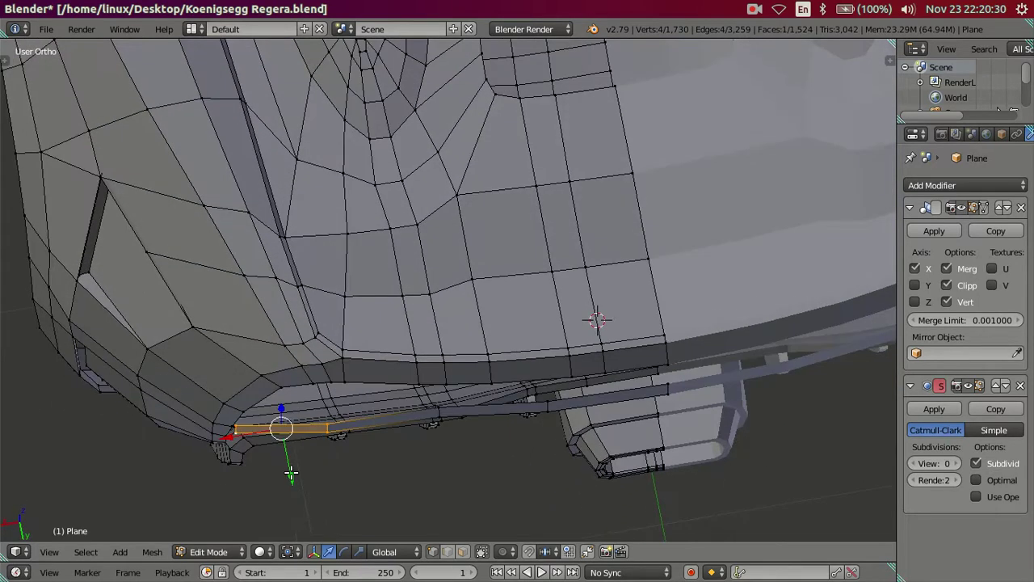
pyautogui.moveTo(291, 473); pyautogui.dragTo(287, 450)
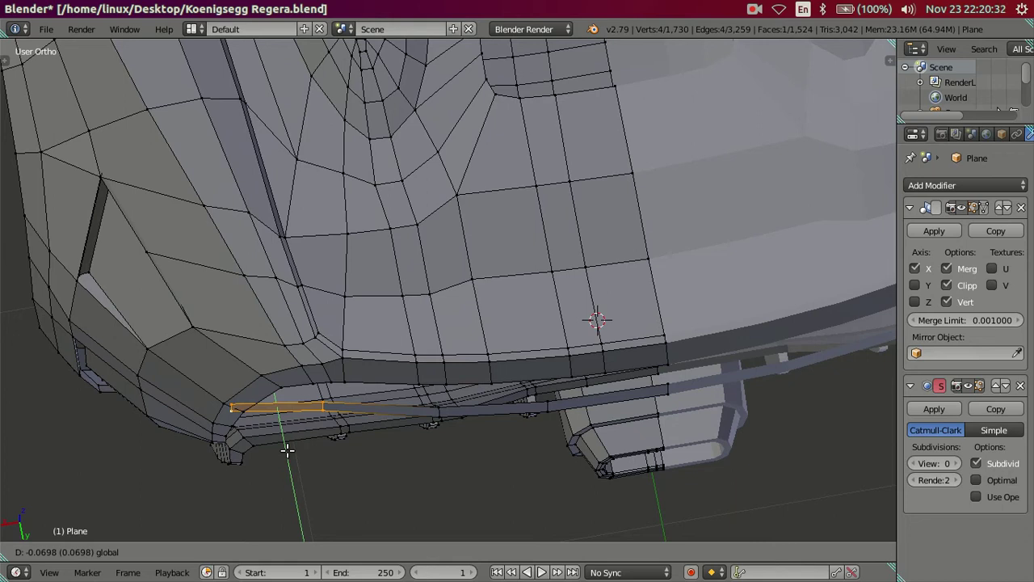
pyautogui.click(288, 440)
pyautogui.moveTo(310, 417)
pyautogui.mouseDown(button='middle')
pyautogui.moveTo(328, 311)
pyautogui.moveTo(346, 427)
pyautogui.moveTo(304, 520)
pyautogui.mouseUp(button='middle')
# Slide a lip edge and the bumper's left-end edge along Y
pyautogui.rightClick(331, 328)
pyautogui.rightClick(329, 323)
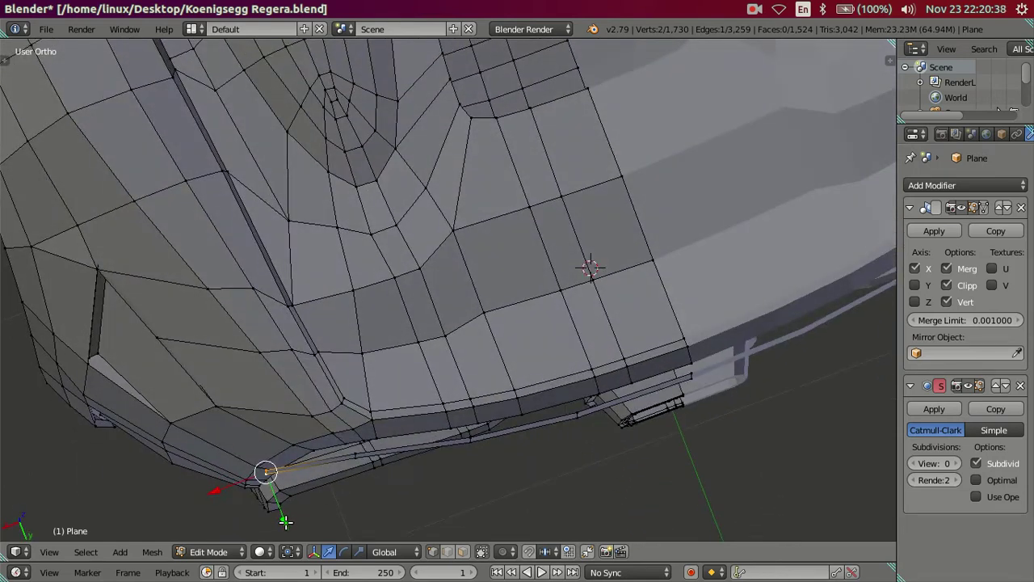
pyautogui.press('g')
pyautogui.press('y')
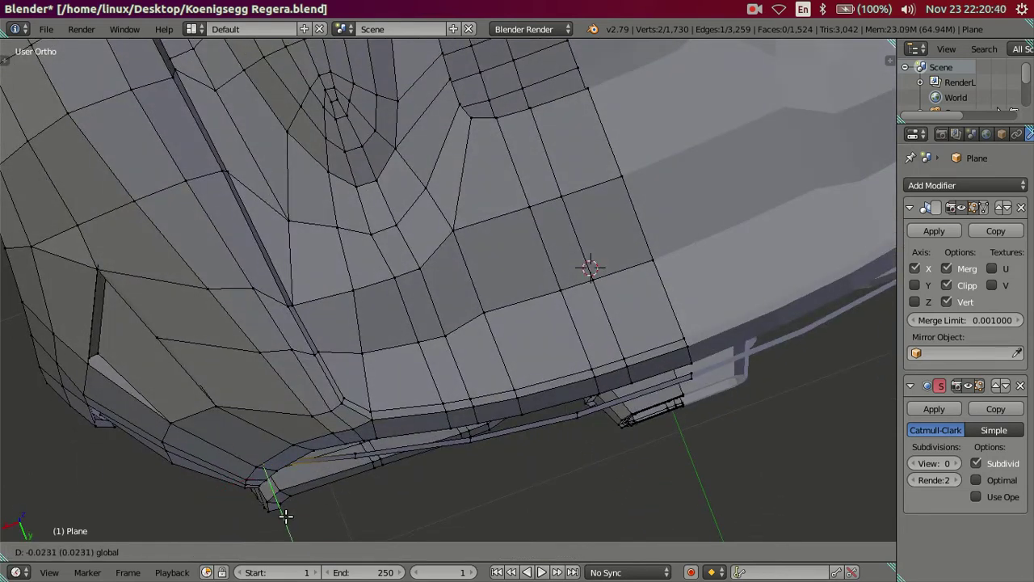
pyautogui.click(286, 512)
pyautogui.moveTo(285, 513)
pyautogui.mouseDown(button='middle')
pyautogui.moveTo(261, 261)
pyautogui.moveTo(280, 282)
pyautogui.mouseUp(button='middle')
pyautogui.rightClick(185, 202)
pyautogui.moveTo(198, 229)
pyautogui.mouseDown(button='middle')
pyautogui.moveTo(199, 270)
pyautogui.moveTo(116, 172)
pyautogui.mouseUp(button='middle')
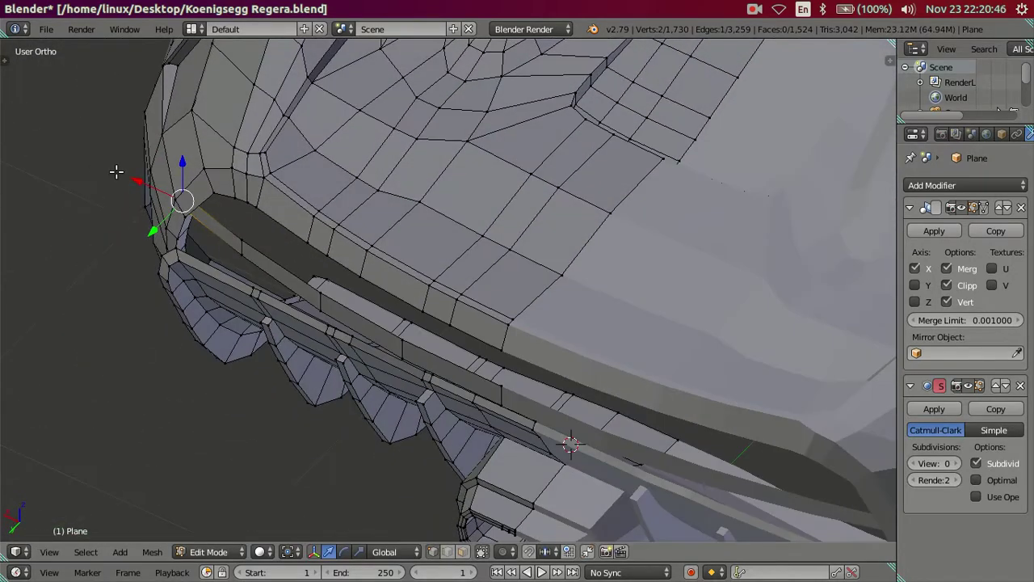
pyautogui.press('g')
pyautogui.press('y')
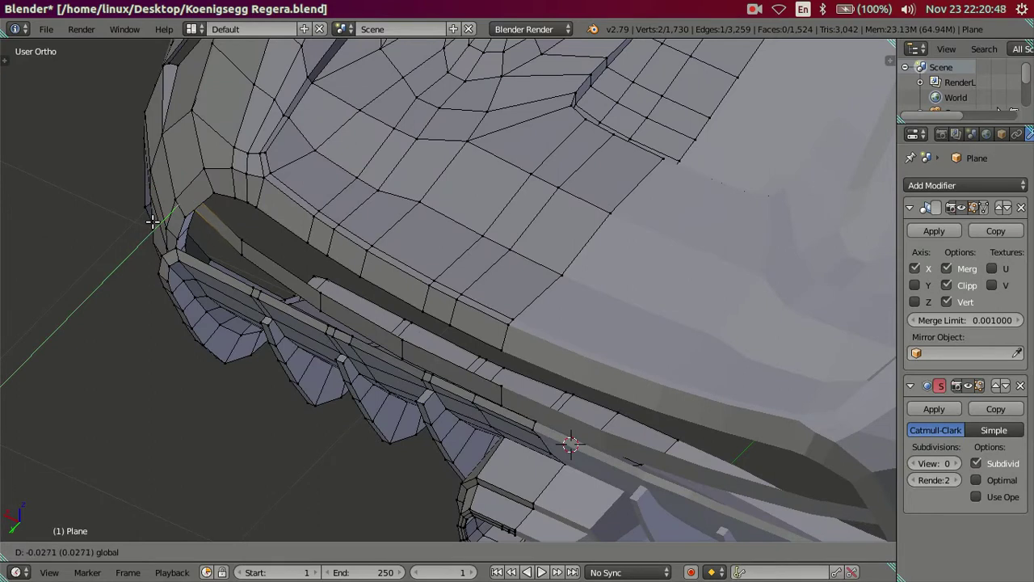
pyautogui.click(215, 239)
# Slide another lip edge along Y, then clear the selection
pyautogui.rightClick(215, 239)
pyautogui.rightClick(229, 254)
pyautogui.moveTo(229, 259); pyautogui.dragTo(230, 277, button='middle')
pyautogui.press('g')
pyautogui.press('y')
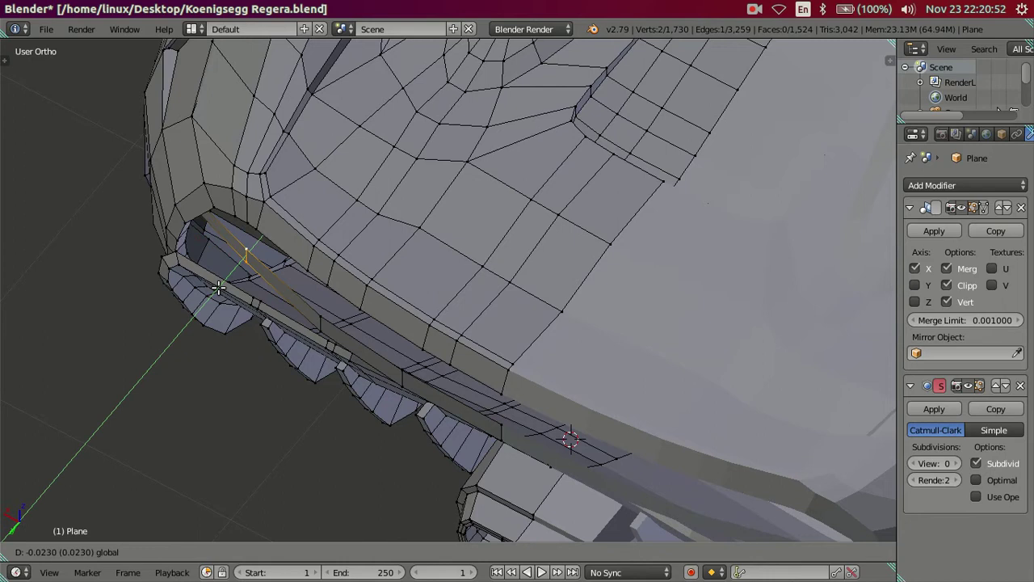
pyautogui.click(217, 287)
pyautogui.rightClick(320, 323)
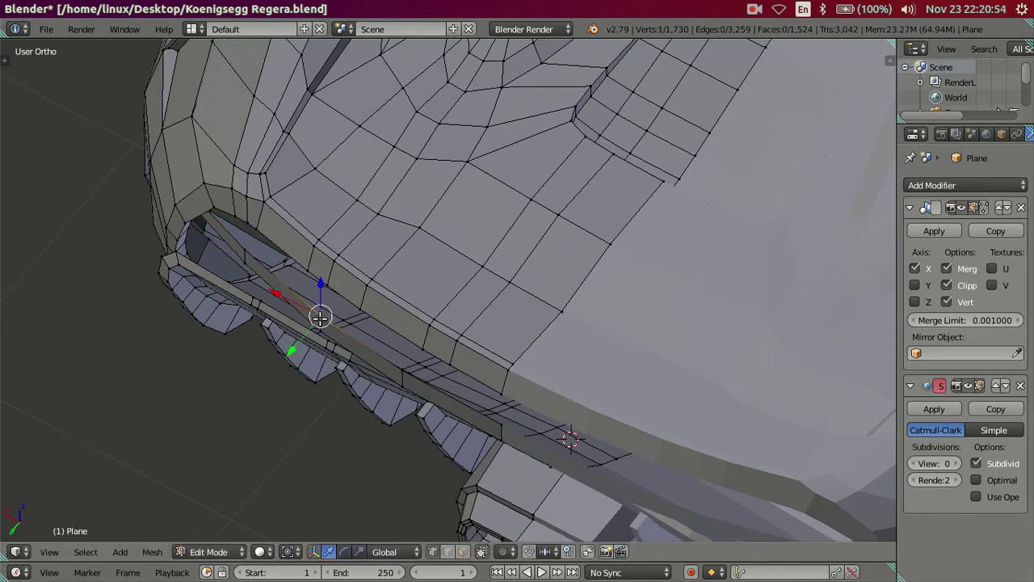
pyautogui.press('g')
pyautogui.press('Escape')
pyautogui.press('a')
# Switch to Object Mode and inspect the tightened bumper lip from several angles
pyautogui.moveTo(299, 349)
pyautogui.mouseDown(button='middle')
pyautogui.moveTo(310, 270)
pyautogui.moveTo(261, 248)
pyautogui.moveTo(324, 255)
pyautogui.moveTo(421, 322)
pyautogui.moveTo(459, 316)
pyautogui.mouseUp(button='middle')
pyautogui.press('Tab')
pyautogui.press('Tab')
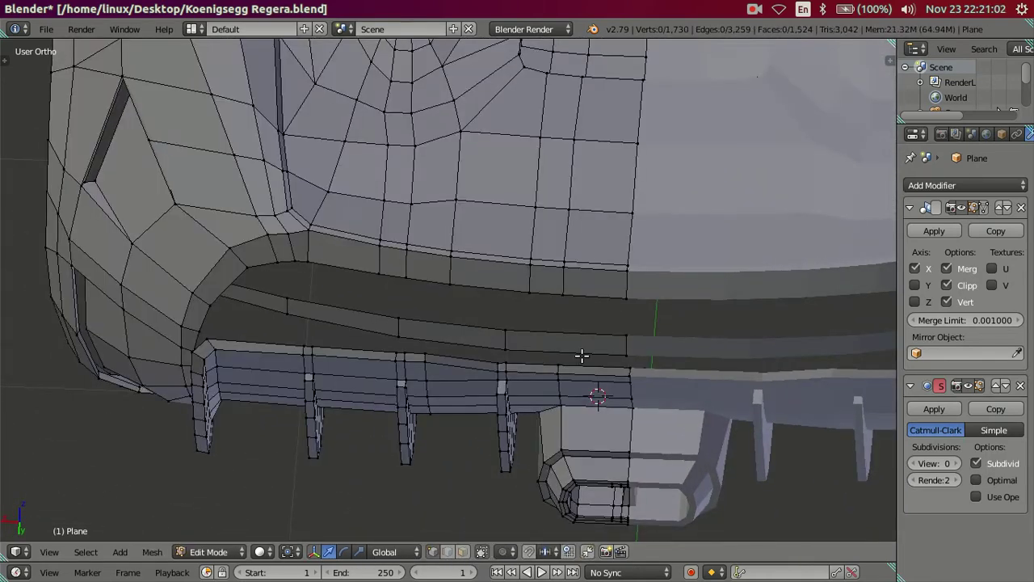
pyautogui.scroll(2, 512, 320)
pyautogui.rightClick(481, 273)
pyautogui.moveTo(481, 273); pyautogui.dragTo(483, 375, button='middle')
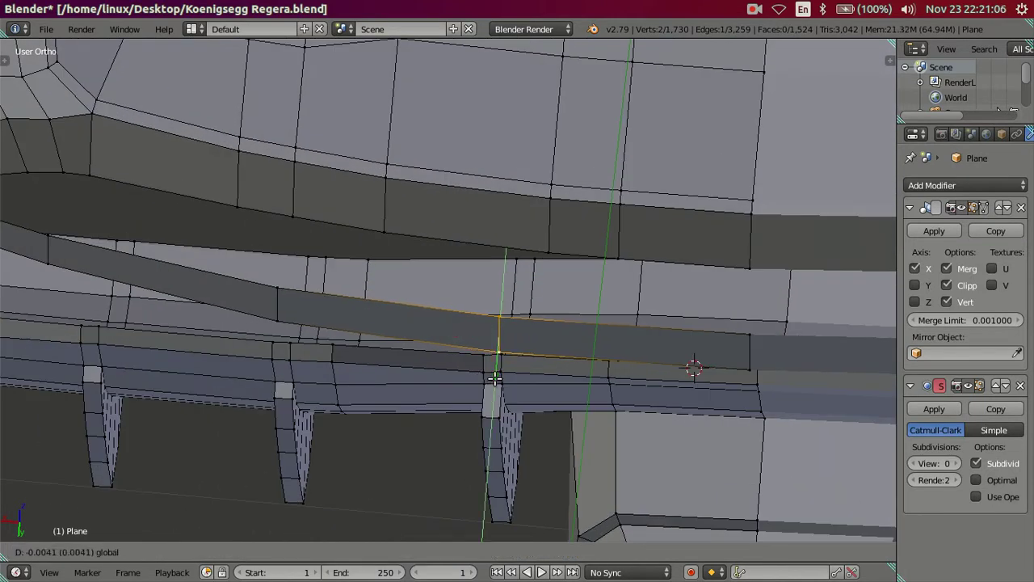
pyautogui.press('a')
pyautogui.moveTo(473, 324)
pyautogui.mouseDown(button='middle')
pyautogui.moveTo(442, 296)
pyautogui.moveTo(426, 233)
pyautogui.mouseUp(button='middle')
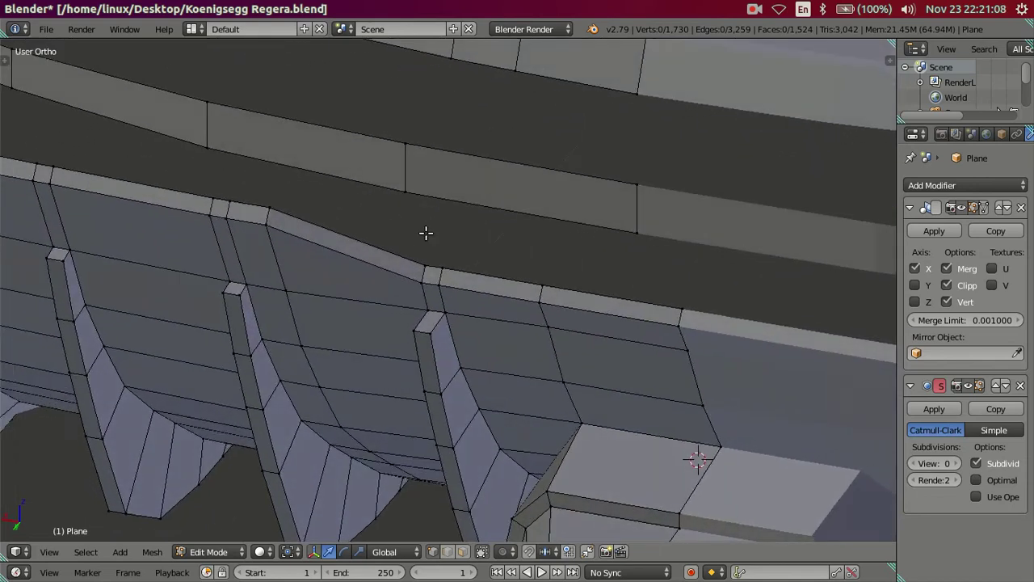
# Extrude the four-face trim strip and move it along Y to thicken it into a bar
pyautogui.keyDown('ctrl'); pyautogui.keyDown('alt'); pyautogui.rightClick(452, 154); pyautogui.keyUp('alt'); pyautogui.keyUp('ctrl')
pyautogui.scroll(-3, 452, 157)
pyautogui.moveTo(453, 158)
pyautogui.mouseDown(button='middle')
pyautogui.moveTo(445, 213)
pyautogui.moveTo(520, 292)
pyautogui.mouseUp(button='middle')
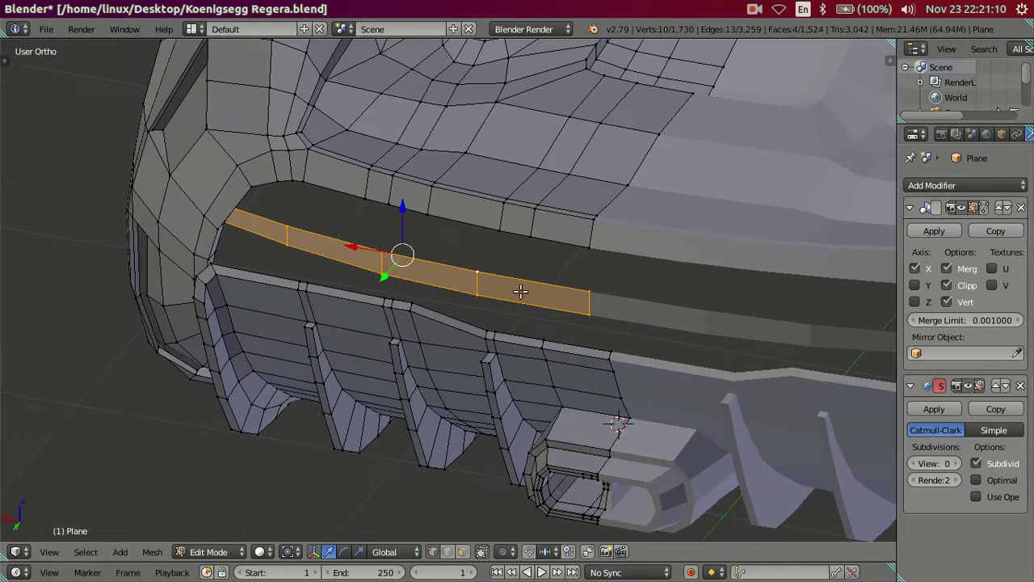
pyautogui.moveTo(593, 323)
pyautogui.mouseDown(button='middle')
pyautogui.moveTo(619, 314)
pyautogui.moveTo(547, 324)
pyautogui.mouseUp(button='middle')
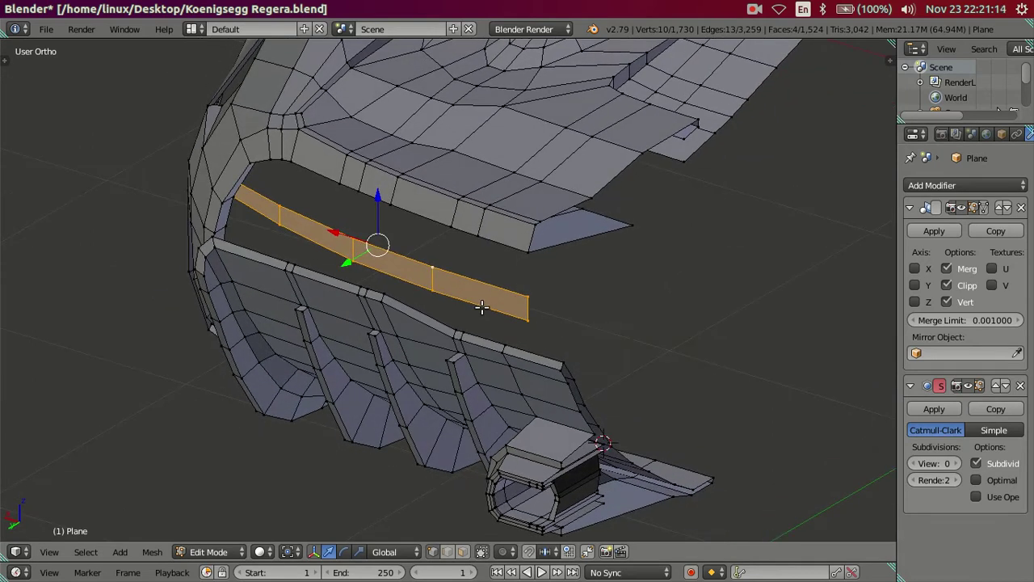
pyautogui.press('e')
pyautogui.rightClick(457, 308)
pyautogui.moveTo(457, 307); pyautogui.dragTo(290, 236, button='middle')
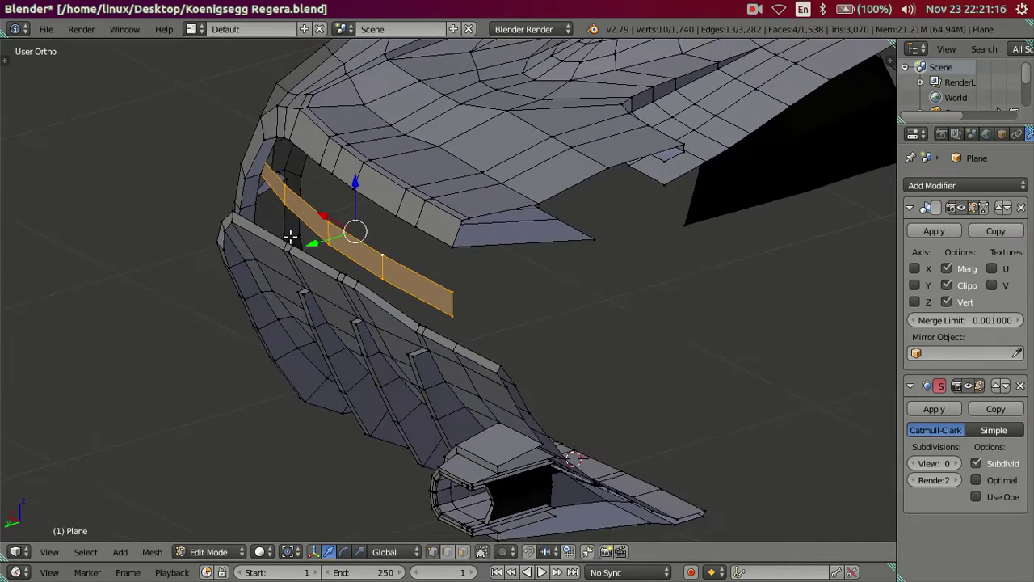
pyautogui.press('g')
pyautogui.press('y')
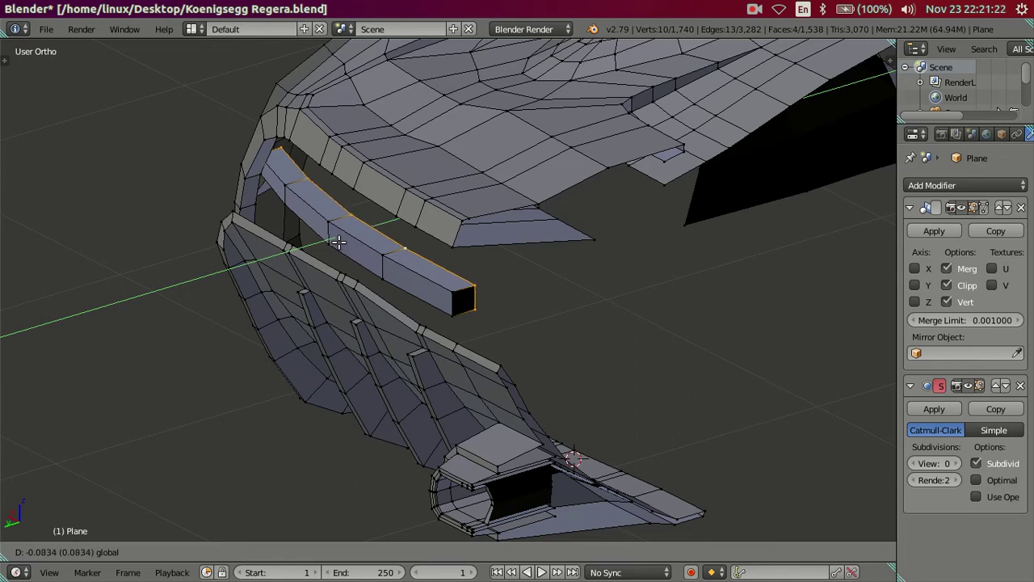
pyautogui.click(342, 242)
# Delete the trim bar's end face so the bar is open-ended
pyautogui.moveTo(342, 243)
pyautogui.mouseDown(button='middle')
pyautogui.moveTo(335, 254)
pyautogui.moveTo(307, 218)
pyautogui.mouseUp(button='middle')
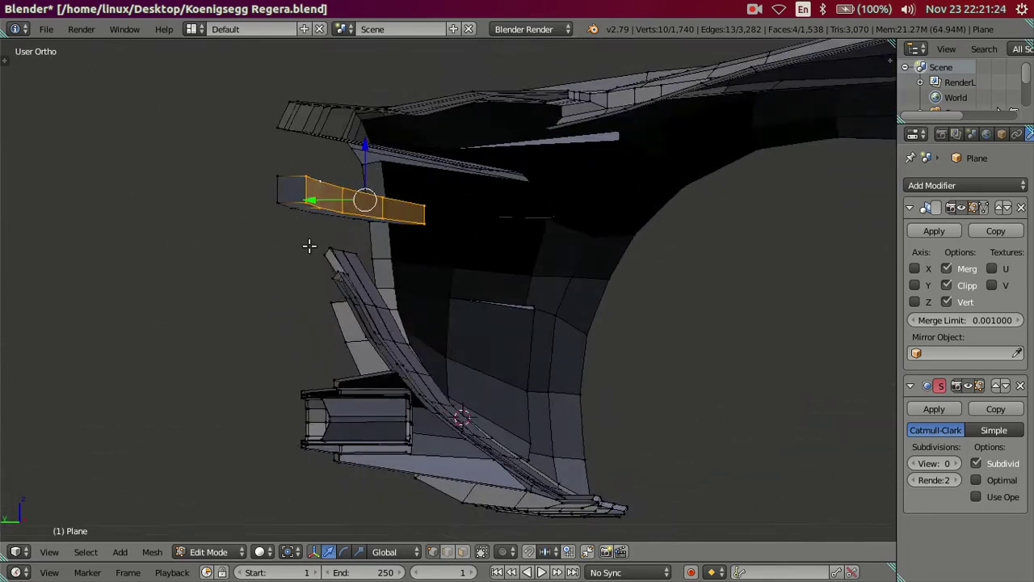
pyautogui.scroll(3, 290, 194)
pyautogui.click(220, 151)
pyautogui.click(221, 133)
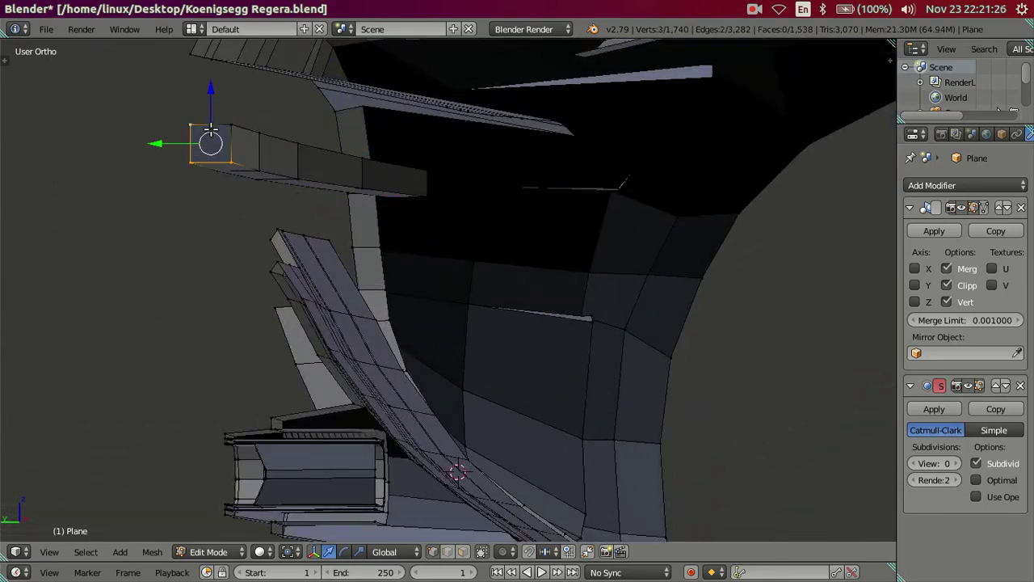
pyautogui.press('x')
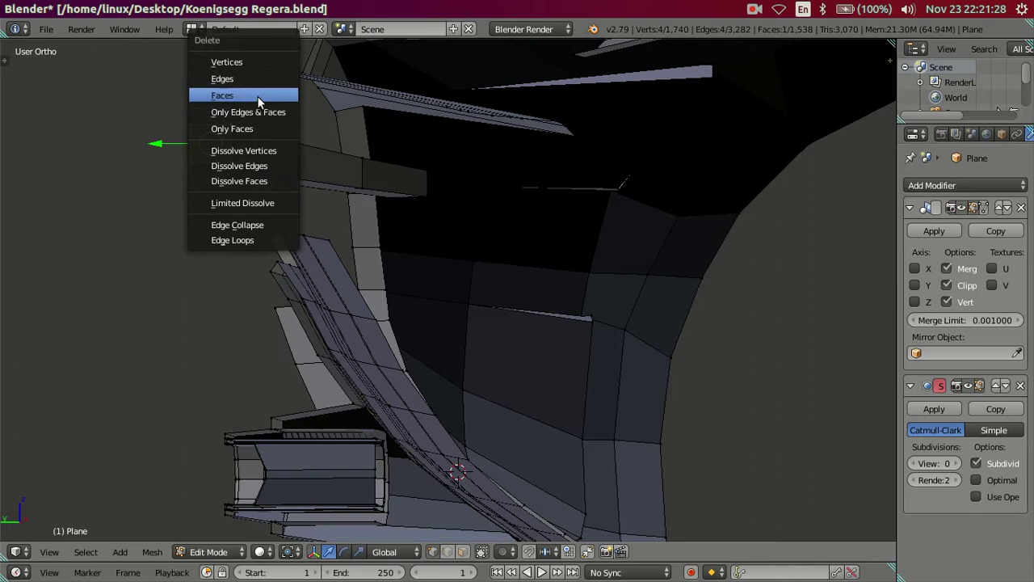
pyautogui.click(260, 95)
pyautogui.rightClick(236, 150)
pyautogui.press('l')
pyautogui.hotkey('ctrl', 'f')
pyautogui.click(235, 153)
pyautogui.press('a')
pyautogui.moveTo(236, 159)
pyautogui.mouseDown(button='middle')
pyautogui.moveTo(315, 206)
pyautogui.moveTo(419, 243)
pyautogui.mouseUp(button='middle')
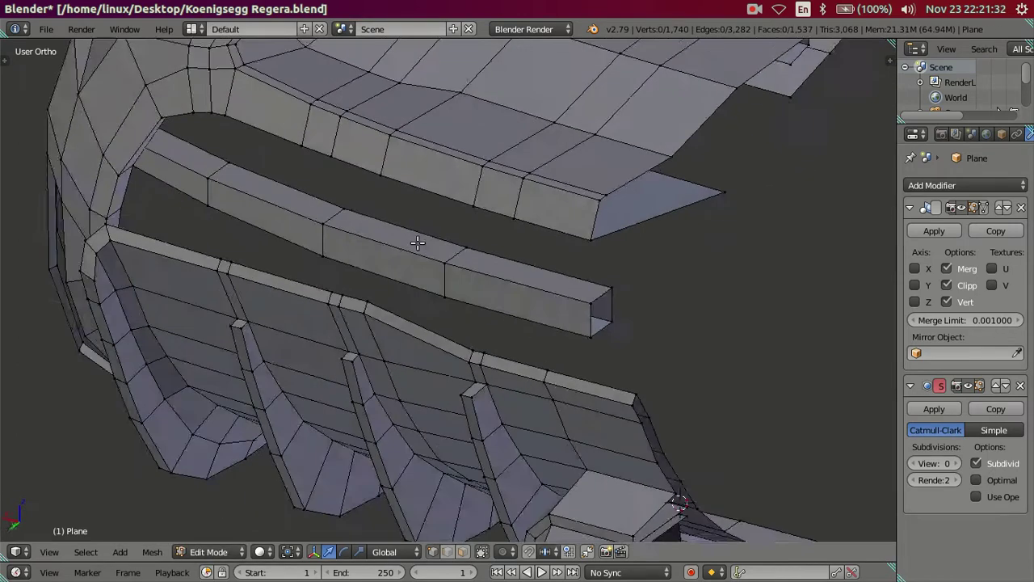
# Turn X mirroring back on and return to Object Mode to see the full-width body
pyautogui.click(916, 270)
pyautogui.press('Tab')
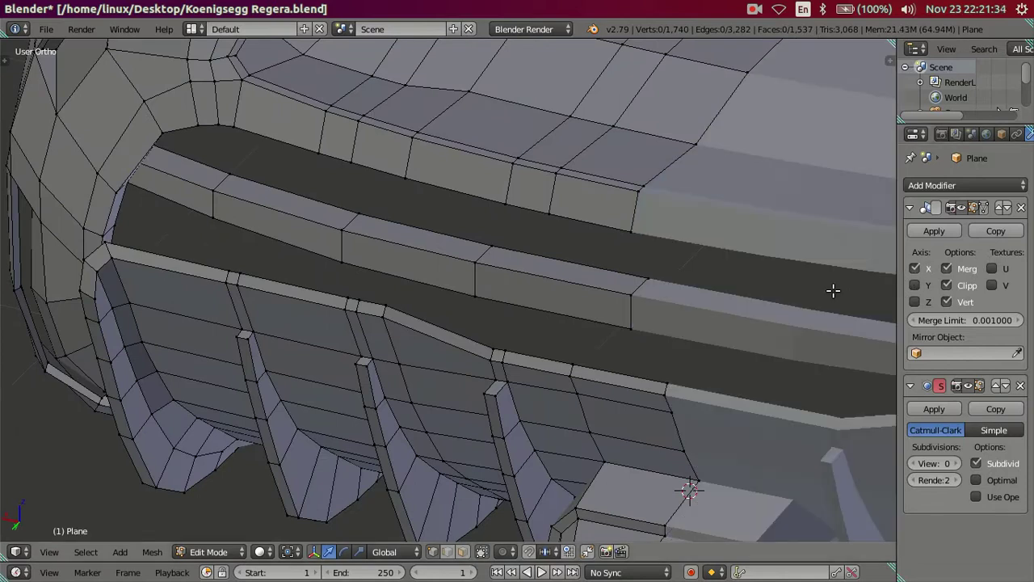
pyautogui.scroll(-3, 413, 347)
pyautogui.moveTo(413, 347); pyautogui.dragTo(485, 312, button='middle')
pyautogui.scroll(2, 516, 282)
pyautogui.scroll(-3, 501, 279)
pyautogui.moveTo(490, 275)
pyautogui.mouseDown(button='middle')
pyautogui.moveTo(560, 346)
pyautogui.moveTo(655, 371)
pyautogui.moveTo(681, 358)
pyautogui.moveTo(619, 342)
pyautogui.mouseUp(button='middle')
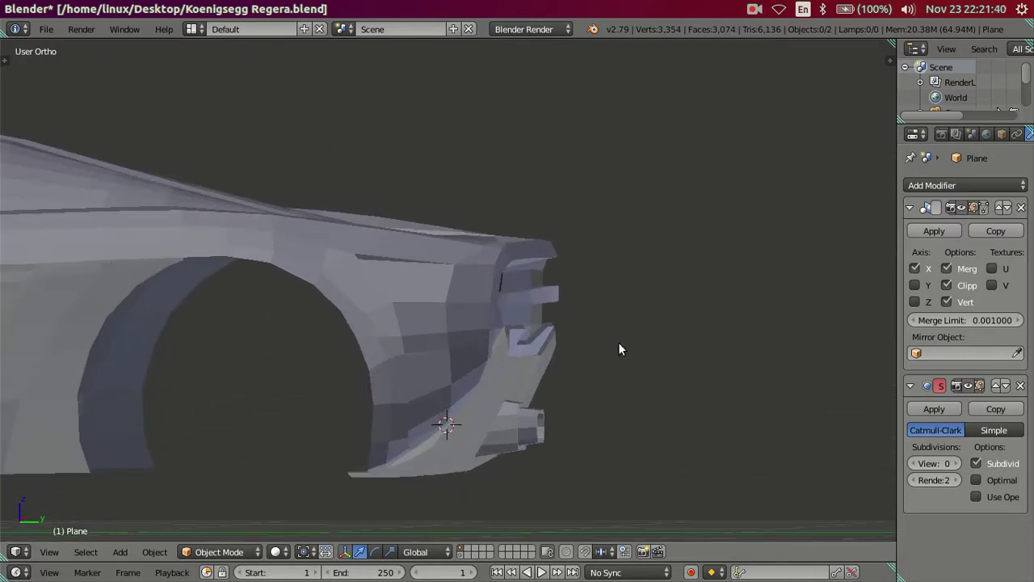
# In Edit Mode, select the bumper strip's face loop and try a Y move, then cancel it
pyautogui.scroll(2, 574, 316)
pyautogui.moveTo(574, 317); pyautogui.dragTo(549, 331, button='middle')
pyautogui.scroll(2, 575, 300)
pyautogui.scroll(-2, 574, 299)
pyautogui.moveTo(576, 289); pyautogui.dragTo(522, 313, button='middle')
pyautogui.press('Tab')
pyautogui.scroll(2, 524, 312)
pyautogui.rightClick(547, 314)
pyautogui.keyDown('alt'); pyautogui.rightClick(548, 316); pyautogui.keyUp('alt')
pyautogui.scroll(1, 533, 323)
pyautogui.moveTo(491, 340); pyautogui.dragTo(369, 318, button='middle')
pyautogui.press('g')
pyautogui.press('y')
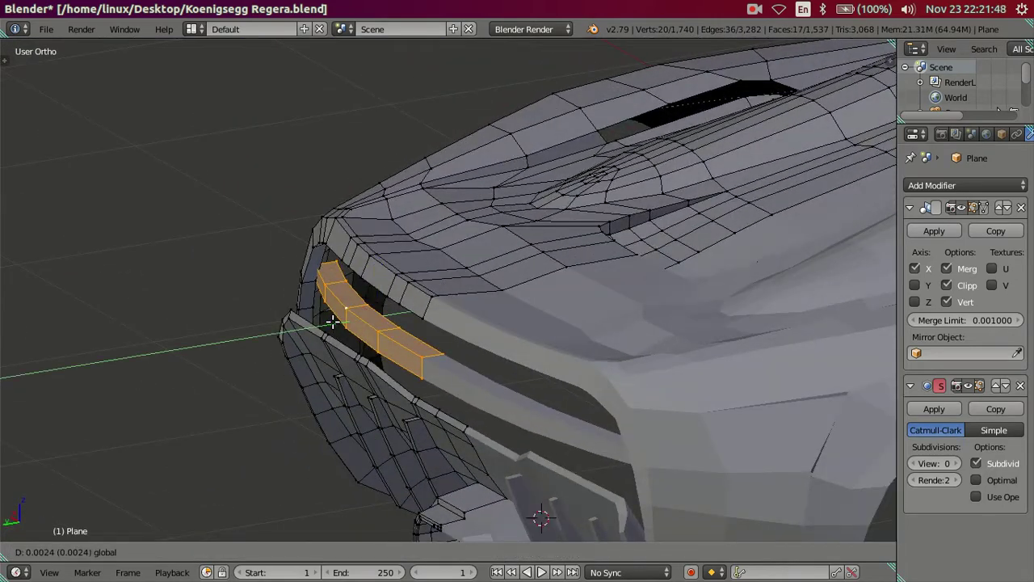
pyautogui.press('Escape')
pyautogui.press('a')
pyautogui.moveTo(344, 324)
pyautogui.mouseDown(button='middle')
pyautogui.moveTo(412, 370)
pyautogui.moveTo(536, 381)
pyautogui.moveTo(558, 380)
pyautogui.moveTo(550, 314)
pyautogui.moveTo(518, 319)
pyautogui.moveTo(589, 331)
pyautogui.mouseUp(button='middle')
# Save the file, overwriting the existing version
pyautogui.hotkey('ctrl', 's')
pyautogui.click(598, 333)
pyautogui.scroll(3, 569, 363)
pyautogui.moveTo(577, 358)
pyautogui.mouseDown(button='middle')
pyautogui.moveTo(397, 268)
pyautogui.moveTo(397, 293)
pyautogui.moveTo(424, 299)
pyautogui.mouseUp(button='middle')
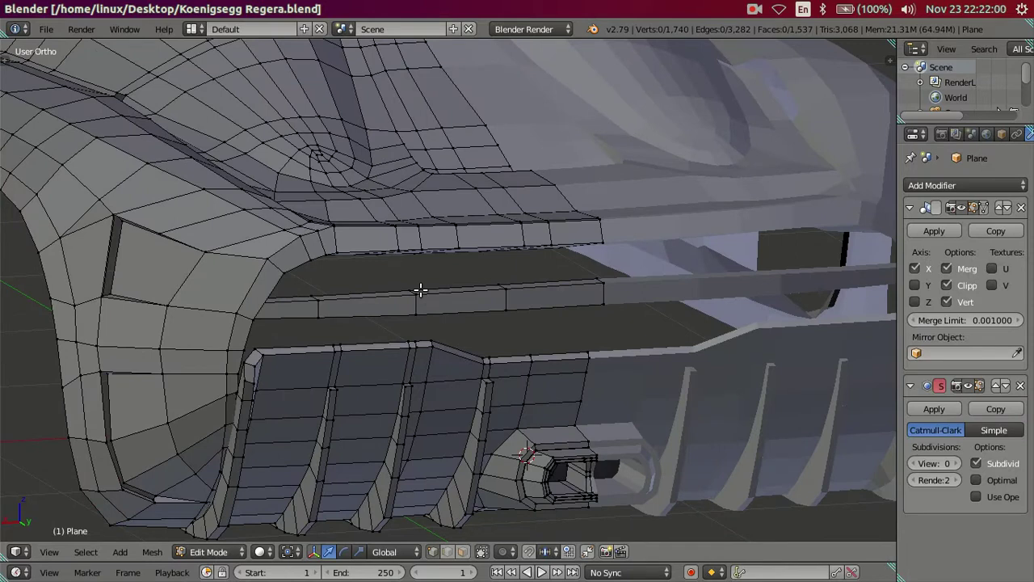
pyautogui.press('KP_2')
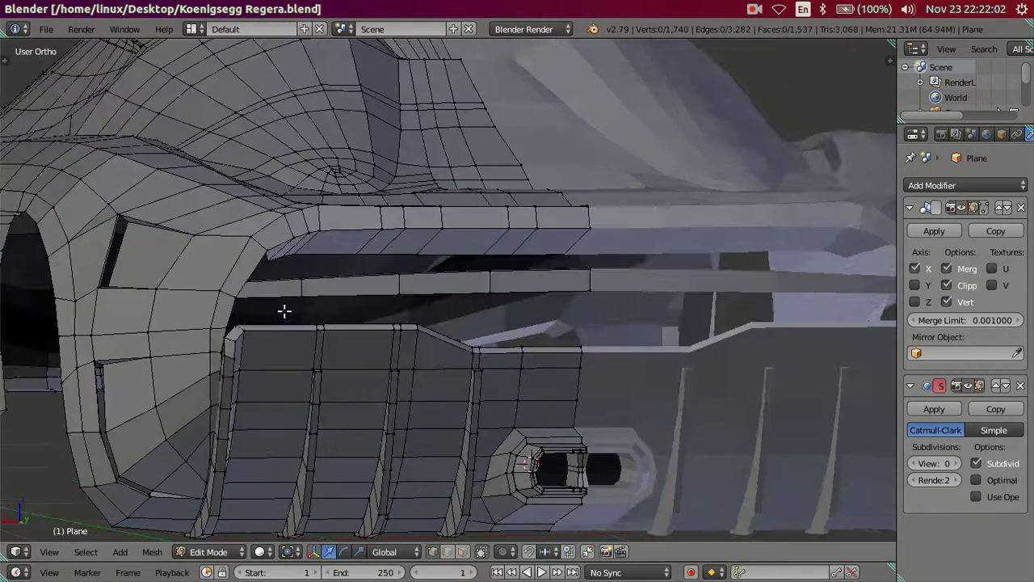
pyautogui.press('KP_2')
pyautogui.press('KP_1')
pyautogui.scroll(2, 285, 259)
pyautogui.scroll(1, 279, 257)
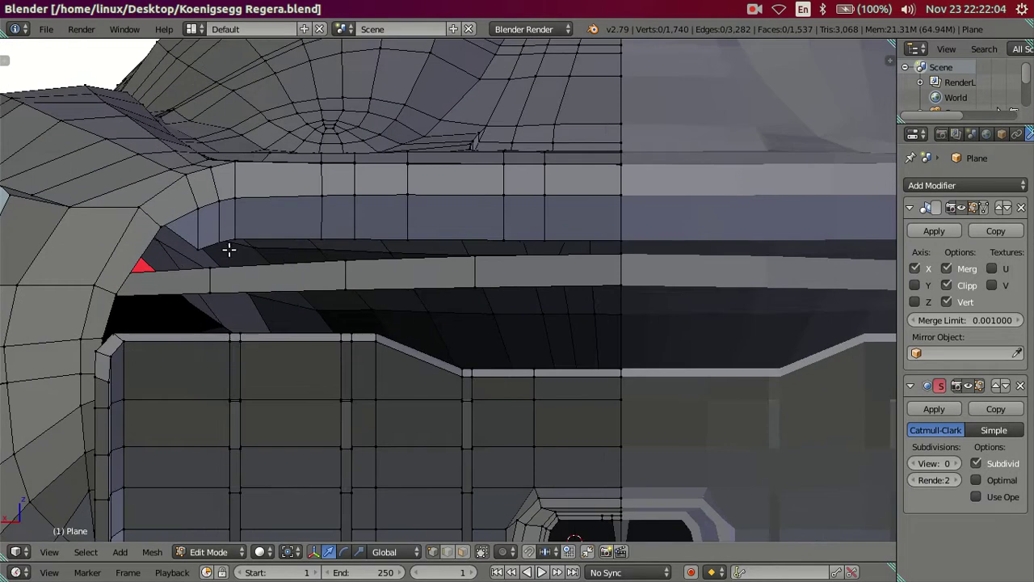
pyautogui.scroll(1, 252, 254)
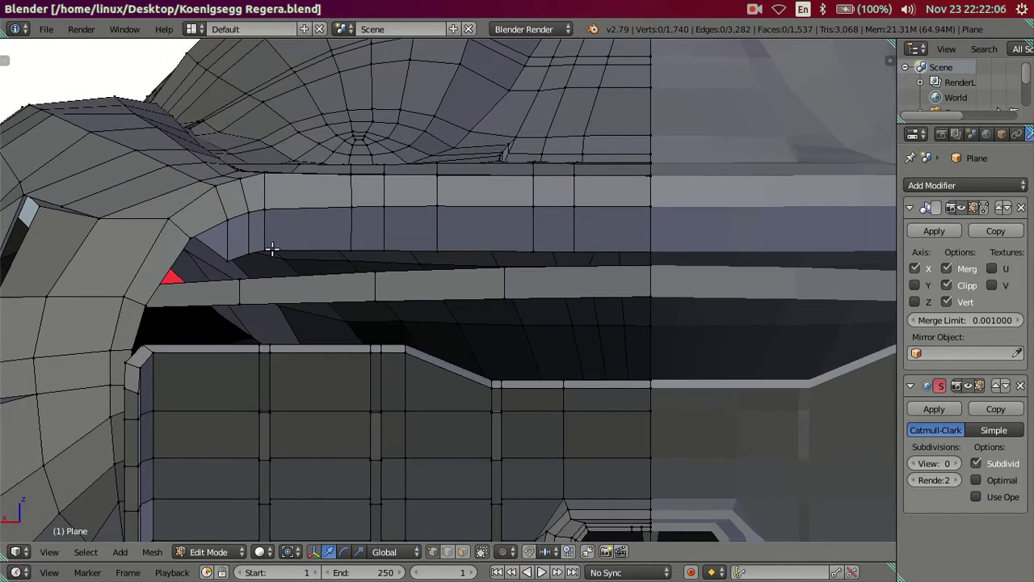
# Edge-slide the two vertical edges at the strip's end slightly along the strip
pyautogui.rightClick(272, 249)
pyautogui.rightClick(276, 222)
pyautogui.moveTo(235, 232); pyautogui.dragTo(243, 228)
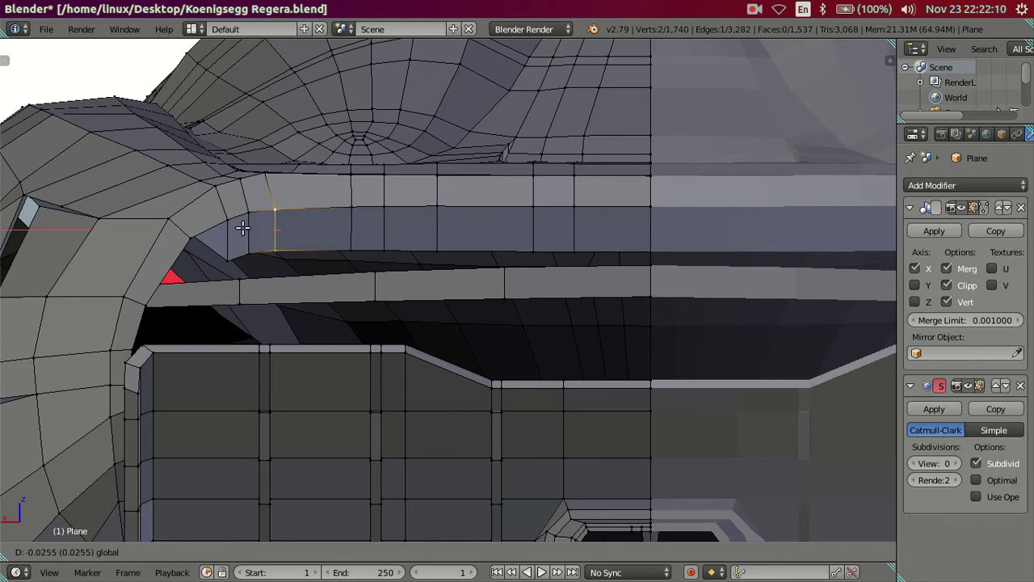
pyautogui.rightClick(239, 234)
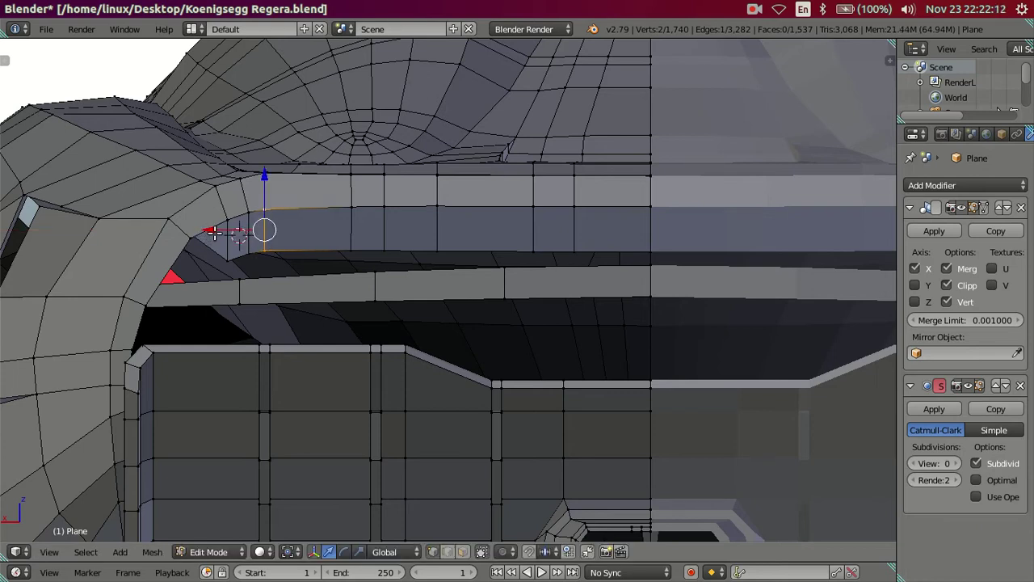
pyautogui.moveTo(212, 232); pyautogui.dragTo(221, 233)
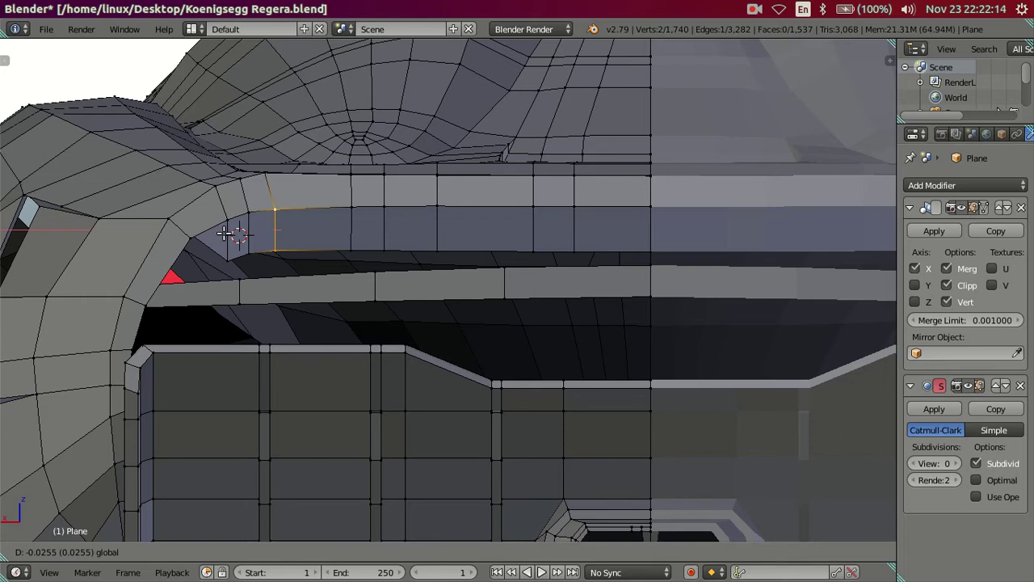
pyautogui.click(224, 233)
pyautogui.press('ctrl+KP_1')
pyautogui.rightClick(165, 181)
pyautogui.keyDown('shift'); pyautogui.rightClick(160, 233); pyautogui.keyUp('shift')
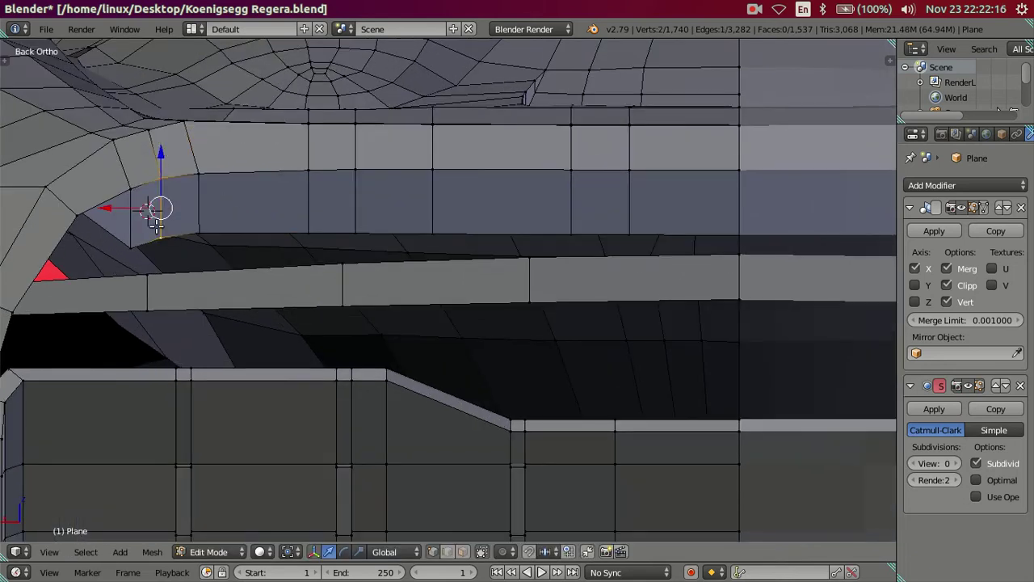
pyautogui.moveTo(118, 210); pyautogui.dragTo(121, 210)
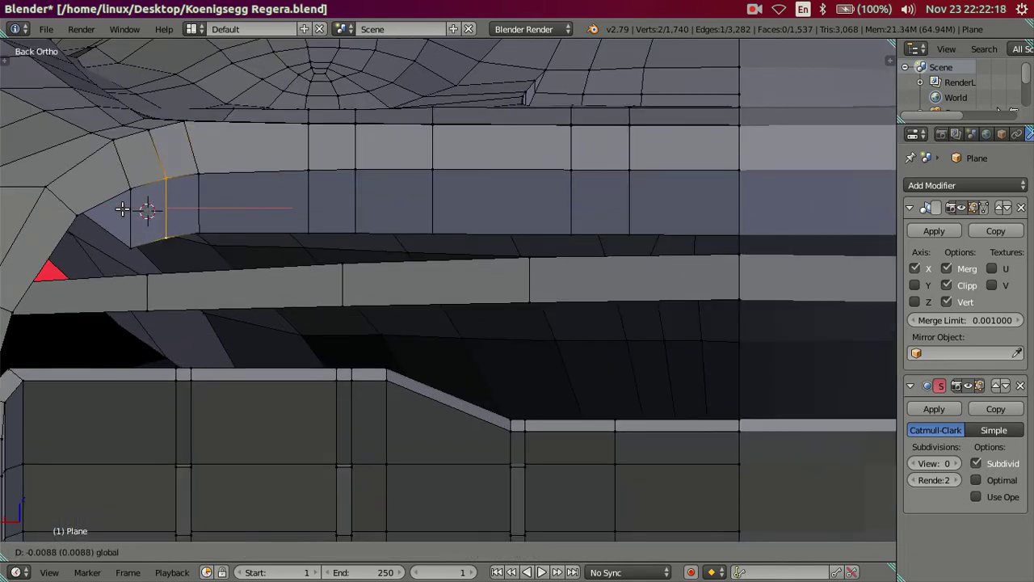
pyautogui.click(122, 209)
# Nudge an edge at the trim strip's end -0.0127 along X, then return to Object Mode
pyautogui.press('a')
pyautogui.moveTo(111, 208); pyautogui.dragTo(163, 230, button='middle')
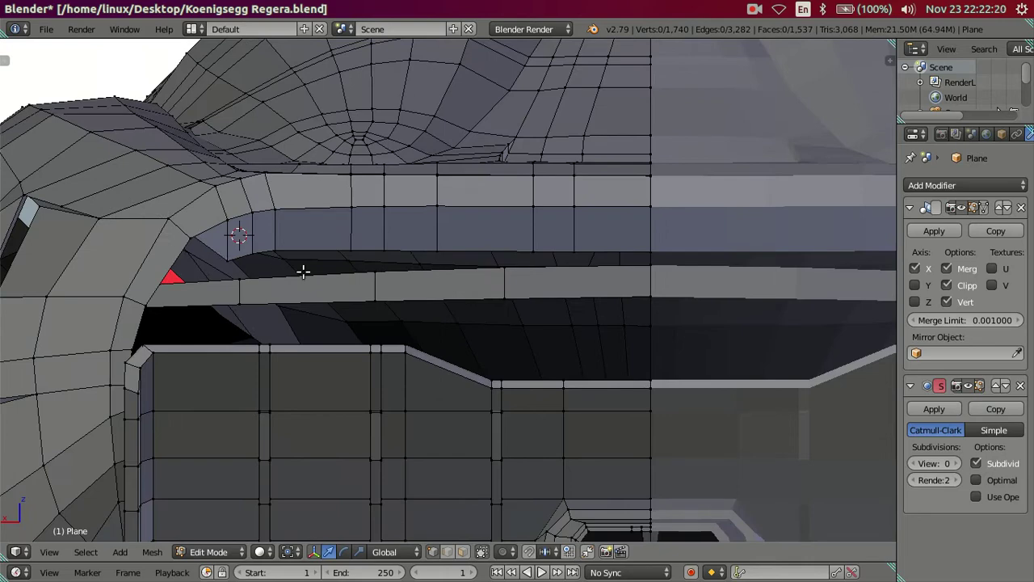
pyautogui.moveTo(290, 282)
pyautogui.mouseDown(button='middle')
pyautogui.moveTo(234, 254)
pyautogui.moveTo(267, 267)
pyautogui.moveTo(221, 269)
pyautogui.moveTo(243, 282)
pyautogui.moveTo(307, 286)
pyautogui.moveTo(266, 294)
pyautogui.moveTo(277, 294)
pyautogui.mouseUp(button='middle')
pyautogui.rightClick(277, 293)
pyautogui.rightClick(297, 289)
pyautogui.rightClick(296, 289)
pyautogui.moveTo(277, 254); pyautogui.dragTo(234, 232, button='middle')
pyautogui.press('g')
pyautogui.press('x')
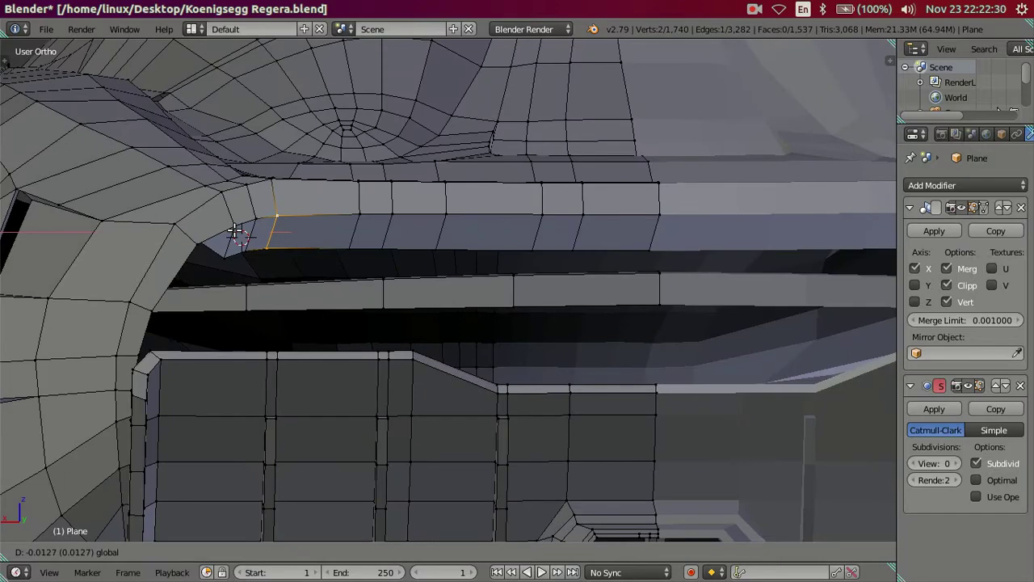
pyautogui.click(234, 232)
pyautogui.scroll(-5, 323, 256)
pyautogui.moveTo(550, 291)
pyautogui.mouseDown(button='middle')
pyautogui.moveTo(492, 295)
pyautogui.moveTo(491, 271)
pyautogui.moveTo(550, 295)
pyautogui.moveTo(571, 334)
pyautogui.mouseUp(button='middle')
pyautogui.press('Tab')
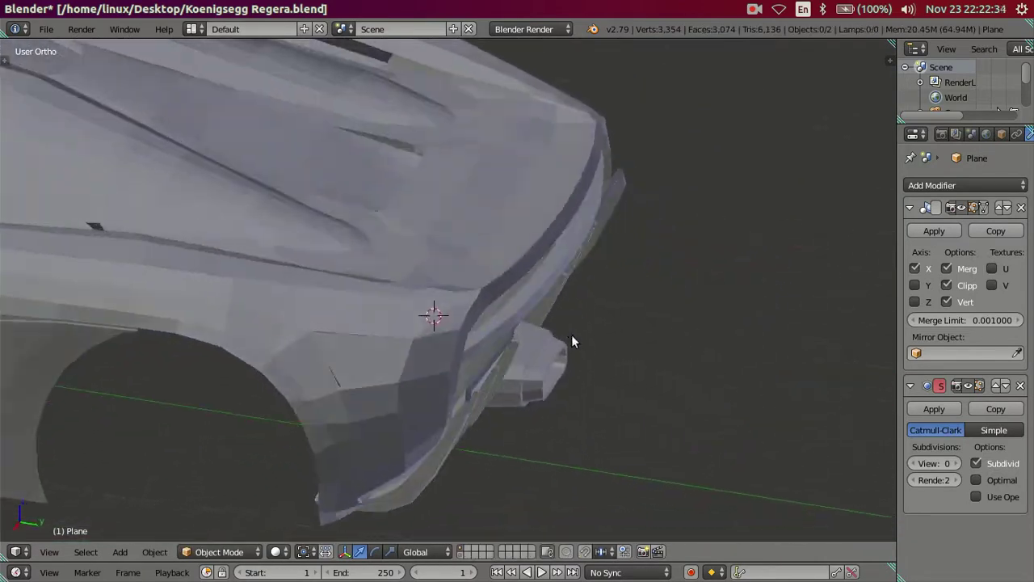
# Shift two vertices where the body side meets the bumper edge slightly along Y
pyautogui.scroll(3, 571, 335)
pyautogui.scroll(2, 570, 380)
pyautogui.moveTo(556, 380)
pyautogui.mouseDown(button='middle')
pyautogui.moveTo(503, 300)
pyautogui.moveTo(561, 341)
pyautogui.mouseUp(button='middle')
pyautogui.scroll(2, 503, 300)
pyautogui.press('Tab')
pyautogui.click(595, 349)
pyautogui.keyDown('shift'); pyautogui.click(627, 363); pyautogui.keyUp('shift')
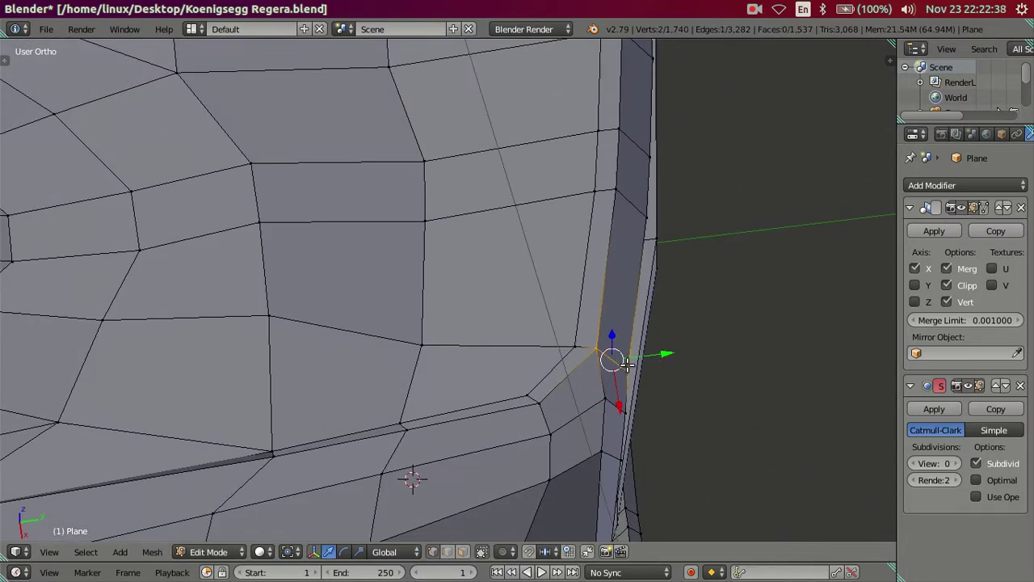
pyautogui.moveTo(662, 354); pyautogui.dragTo(646, 344)
pyautogui.keyDown('shift'); pyautogui.click(629, 360); pyautogui.keyUp('shift')
pyautogui.scroll(-2, 619, 345)
pyautogui.scroll(-2, 619, 345)
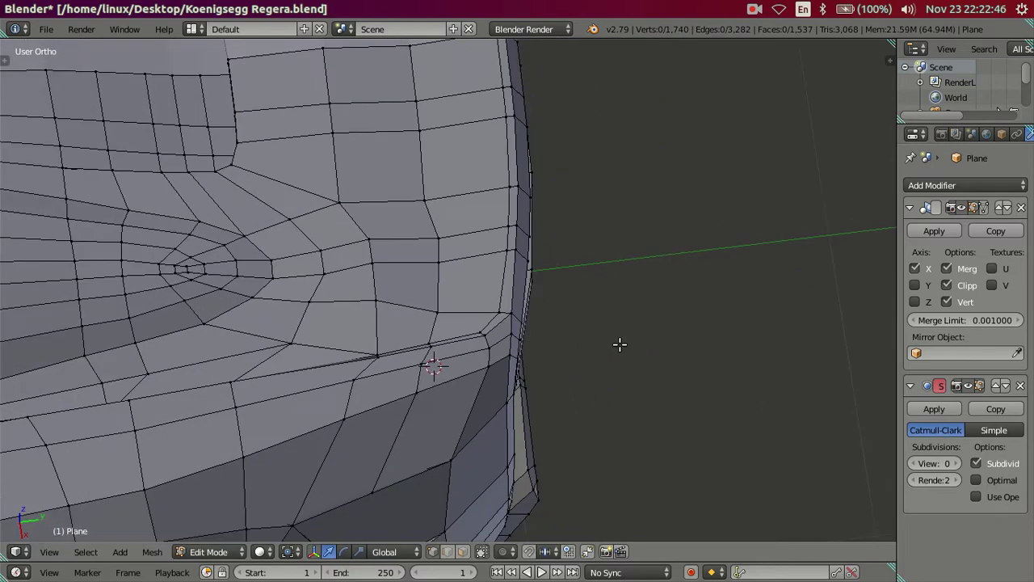
pyautogui.press('Tab')
# Inspect the smoothed grille and bumper from several angles, toggling in and out of Edit Mode
pyautogui.scroll(3, 619, 321)
pyautogui.scroll(2, 614, 292)
pyautogui.moveTo(613, 292)
pyautogui.mouseDown(button='middle')
pyautogui.moveTo(522, 239)
pyautogui.moveTo(440, 217)
pyautogui.moveTo(383, 257)
pyautogui.moveTo(360, 242)
pyautogui.moveTo(413, 245)
pyautogui.mouseUp(button='middle')
pyautogui.press('Tab')
pyautogui.moveTo(353, 165)
pyautogui.mouseDown(button='middle')
pyautogui.moveTo(377, 154)
pyautogui.moveTo(628, 227)
pyautogui.mouseUp(button='middle')
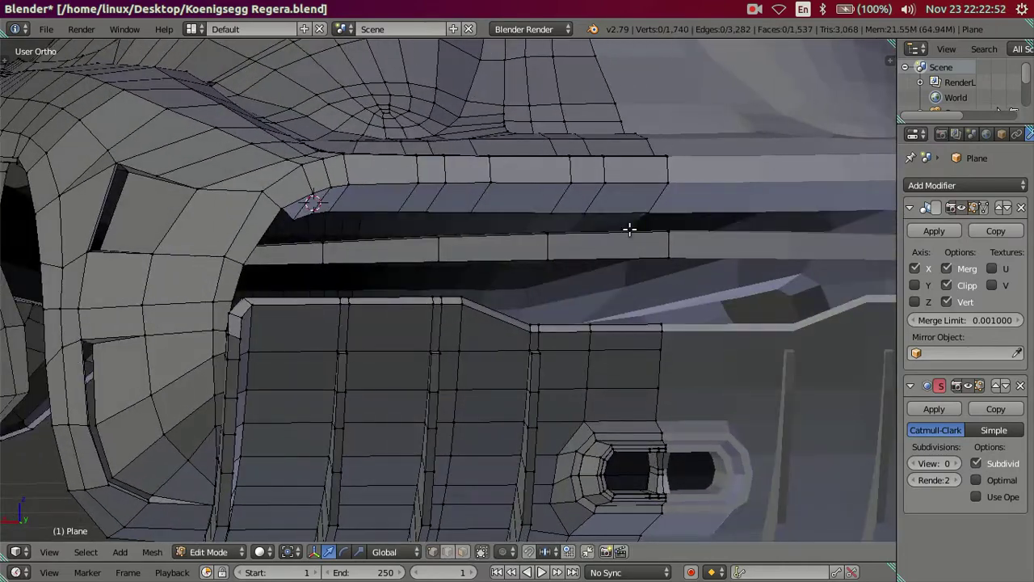
pyautogui.scroll(-3, 501, 262)
pyautogui.moveTo(502, 263)
pyautogui.mouseDown(button='middle')
pyautogui.moveTo(566, 247)
pyautogui.moveTo(619, 307)
pyautogui.moveTo(587, 342)
pyautogui.moveTo(515, 269)
pyautogui.moveTo(547, 376)
pyautogui.moveTo(430, 339)
pyautogui.moveTo(460, 367)
pyautogui.mouseUp(button='middle')
pyautogui.scroll(-2, 390, 304)
pyautogui.scroll(-4, 390, 303)
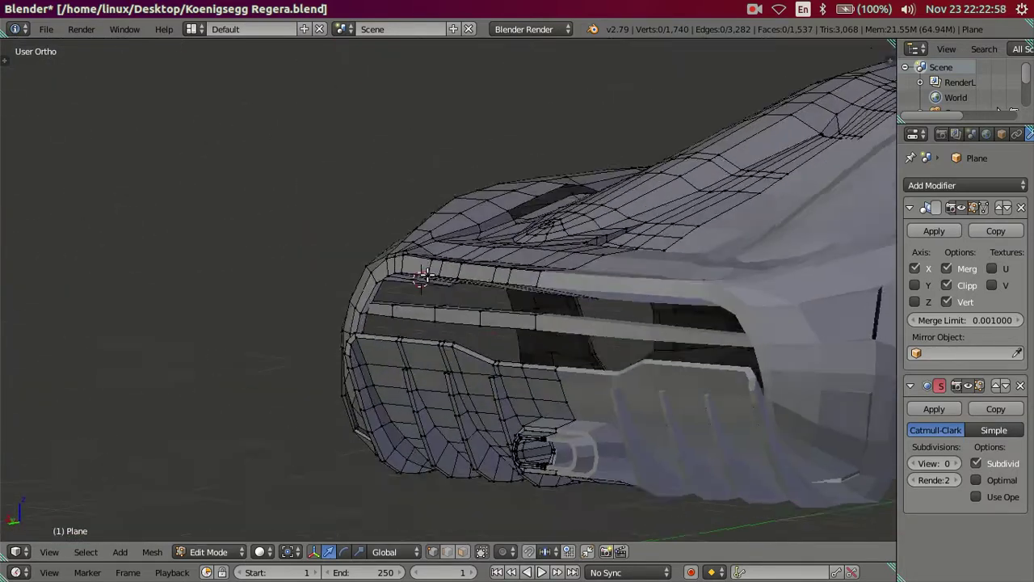
pyautogui.press('Tab')
pyautogui.scroll(-3, 425, 273)
pyautogui.moveTo(547, 332)
pyautogui.mouseDown(button='middle')
pyautogui.moveTo(636, 320)
pyautogui.moveTo(676, 296)
pyautogui.moveTo(495, 308)
pyautogui.mouseUp(button='middle')
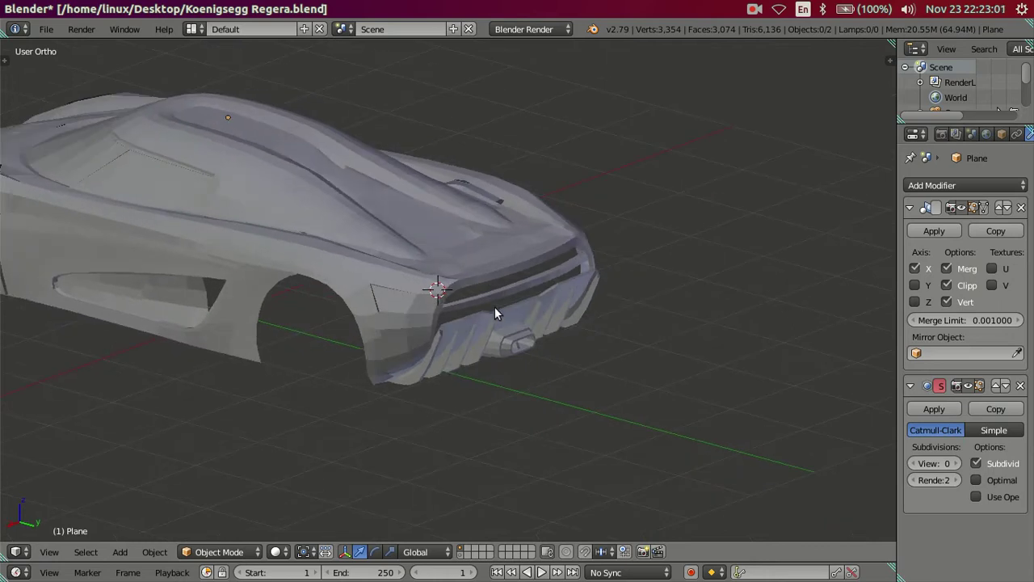
# Raise subdivision preview to 2 and cut support loops along the rim, horizontal strip and lower panel
pyautogui.click(959, 463)
pyautogui.click(960, 463)
pyautogui.moveTo(653, 354); pyautogui.dragTo(518, 330, button='middle')
pyautogui.scroll(5, 519, 329)
pyautogui.scroll(2, 363, 291)
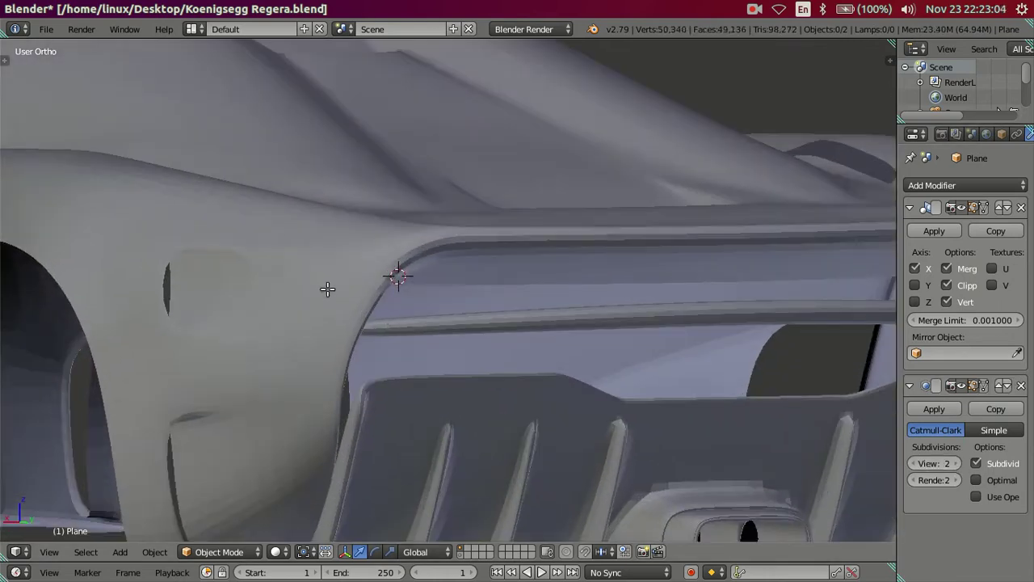
pyautogui.press('Tab')
pyautogui.hotkey('ctrl', 'r')
pyautogui.click(359, 261)
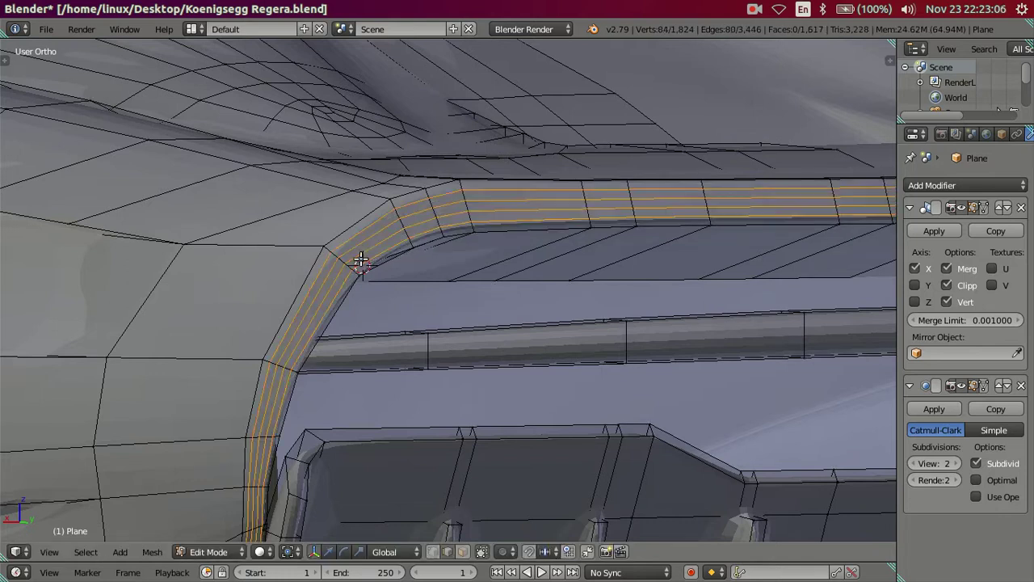
pyautogui.hotkey('ctrl', 'r')
pyautogui.click(428, 348)
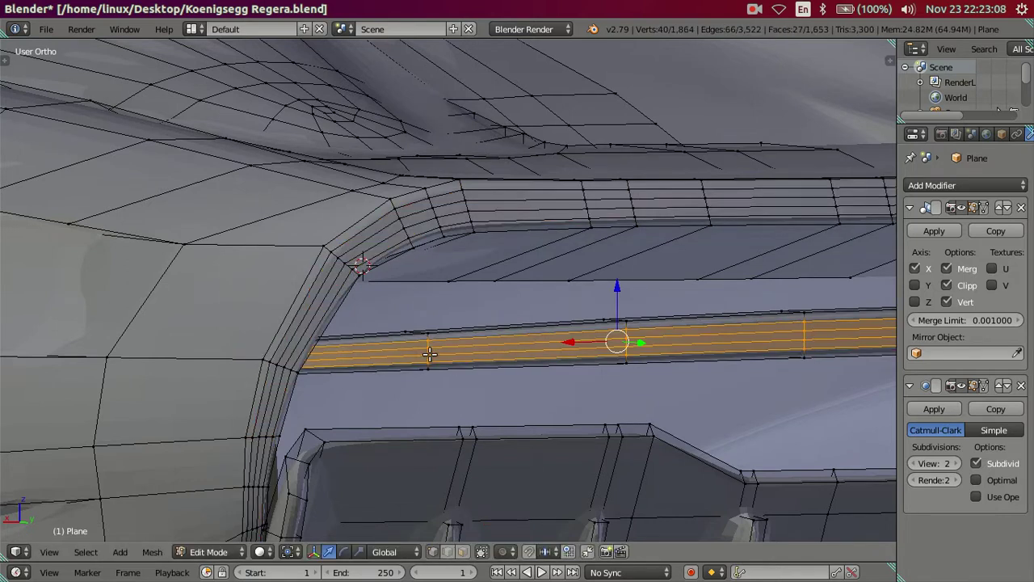
pyautogui.hotkey('ctrl', 'r')
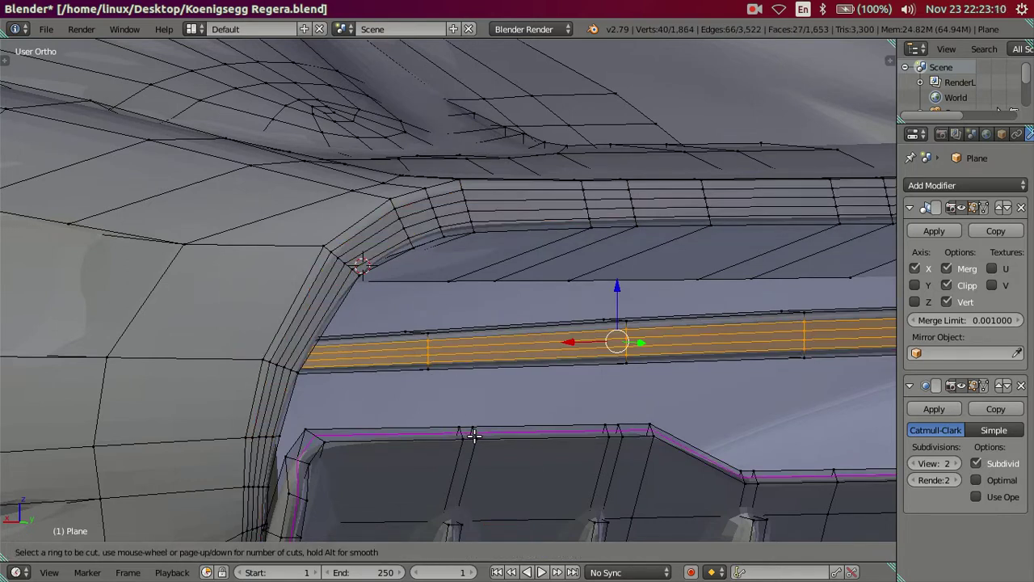
pyautogui.click(473, 433)
# Check how the smoothed bumper looks with the new support loops in Object Mode
pyautogui.moveTo(473, 433); pyautogui.dragTo(471, 414, button='middle')
pyautogui.press('a')
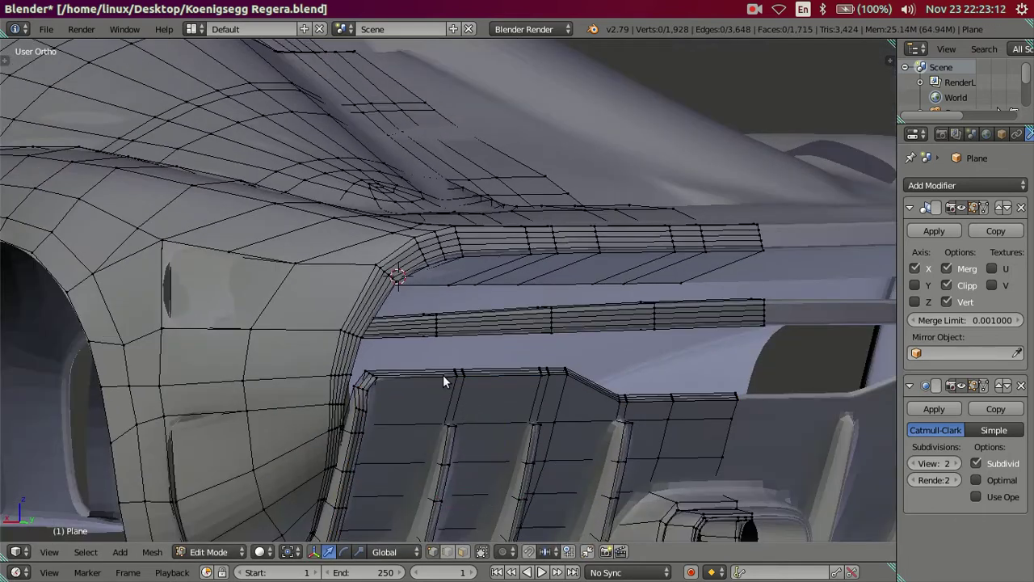
pyautogui.press('Tab')
pyautogui.scroll(-5, 443, 375)
pyautogui.moveTo(447, 375)
pyautogui.mouseDown(button='middle')
pyautogui.moveTo(588, 337)
pyautogui.moveTo(620, 357)
pyautogui.moveTo(665, 356)
pyautogui.moveTo(533, 296)
pyautogui.moveTo(432, 341)
pyautogui.moveTo(471, 358)
pyautogui.moveTo(480, 393)
pyautogui.moveTo(635, 393)
pyautogui.mouseUp(button='middle')
# Set subdivision preview back to 0 and delete the added support loop in Edit Mode
pyautogui.click(920, 467)
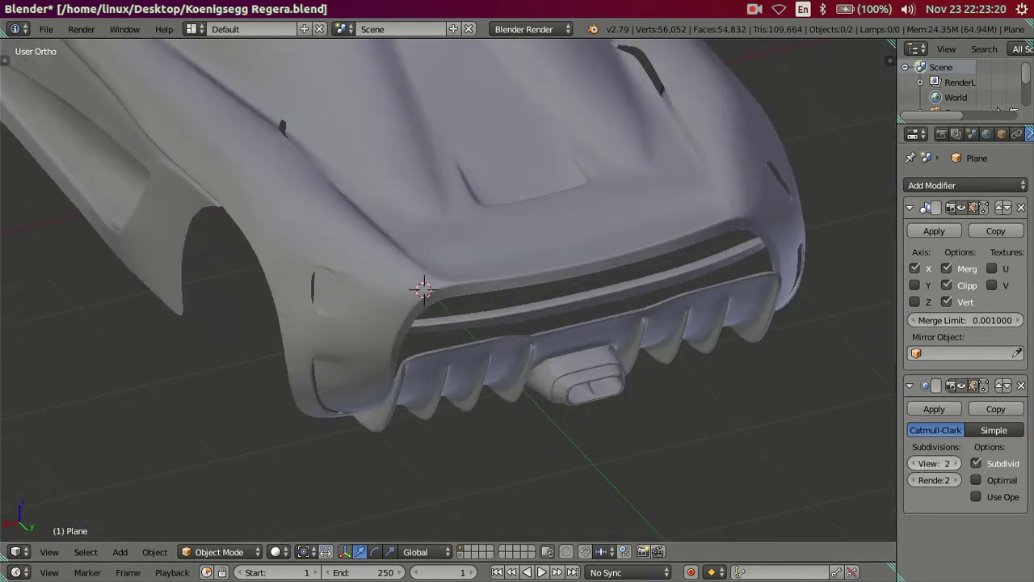
pyautogui.click(920, 467)
pyautogui.press('Tab')
pyautogui.scroll(3, 605, 308)
pyautogui.keyDown('alt'); pyautogui.rightClick(588, 300); pyautogui.keyUp('alt')
pyautogui.press('x')
pyautogui.click(580, 303)
pyautogui.moveTo(580, 302)
pyautogui.mouseDown(button='middle')
pyautogui.moveTo(543, 304)
pyautogui.moveTo(495, 280)
pyautogui.mouseUp(button='middle')
# Check the rear strip against the back reference photo and add a centred loop cut across it
pyautogui.scroll(2, 494, 279)
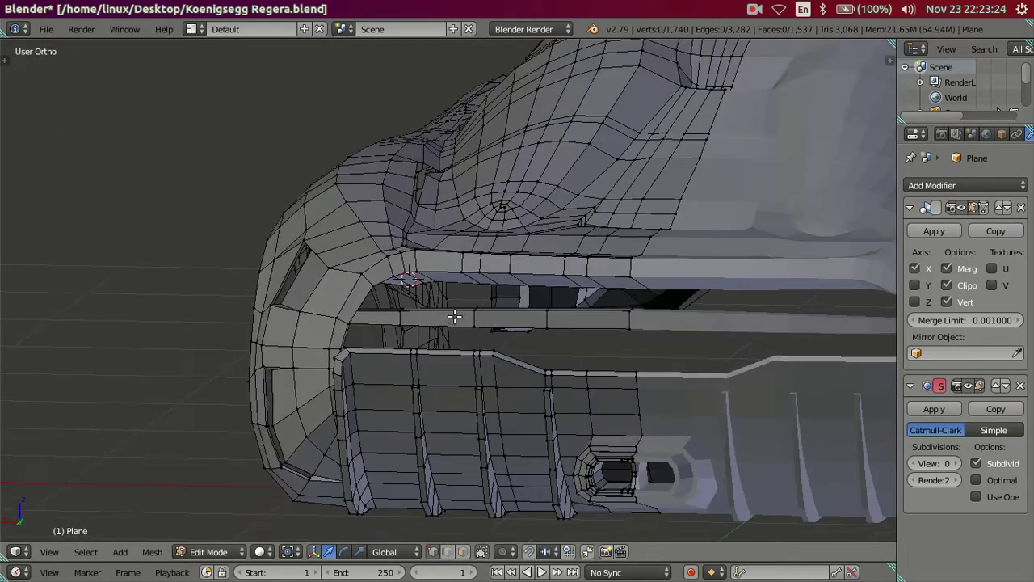
pyautogui.scroll(2, 495, 279)
pyautogui.scroll(2, 423, 337)
pyautogui.scroll(3, 413, 329)
pyautogui.press('z')
pyautogui.press('ctrl+KP_1')
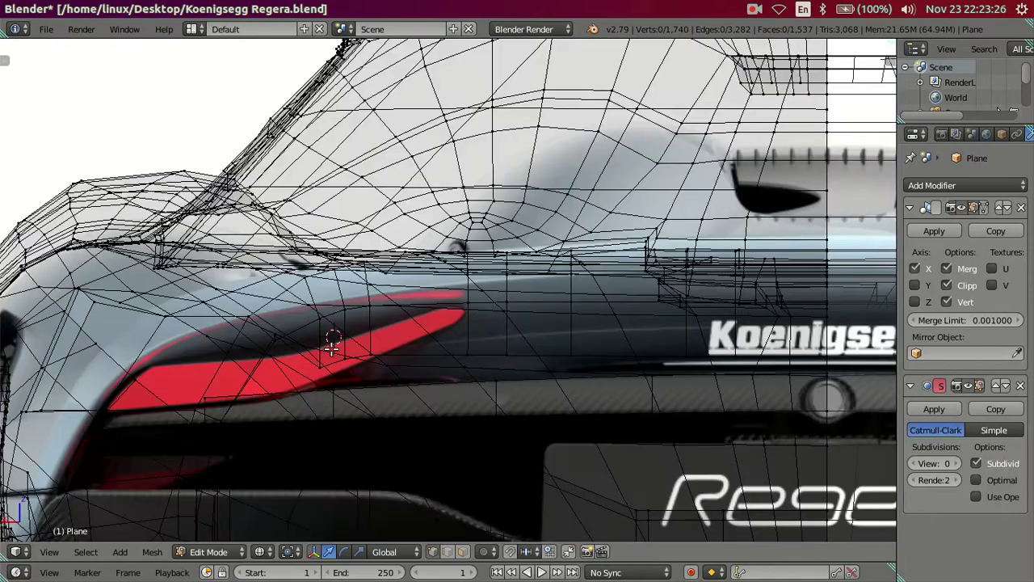
pyautogui.scroll(1, 335, 346)
pyautogui.scroll(1, 380, 329)
pyautogui.scroll(1, 370, 318)
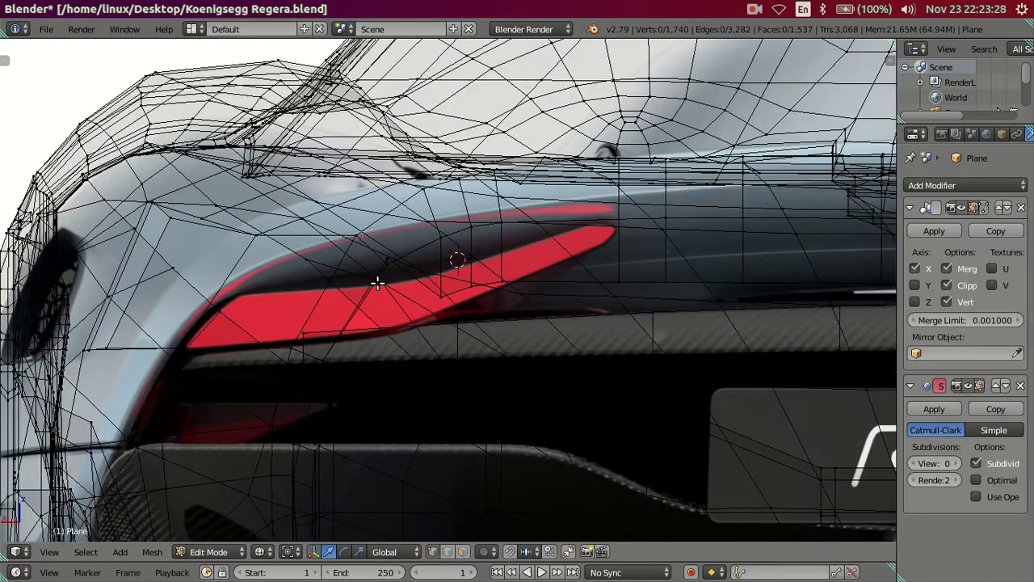
pyautogui.press('z')
pyautogui.moveTo(378, 283); pyautogui.dragTo(391, 277, button='middle')
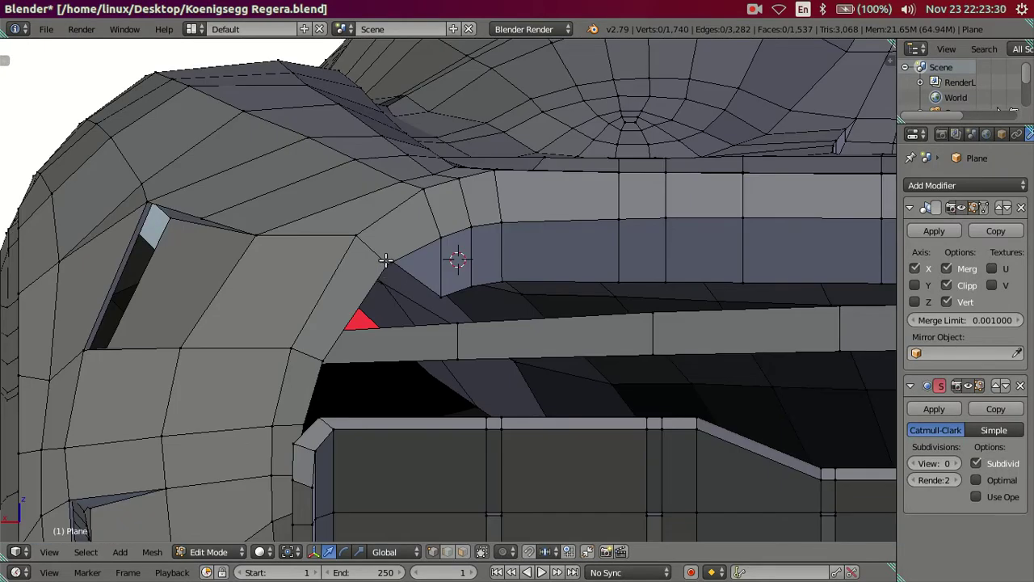
pyautogui.press('z')
pyautogui.press('ctrl+KP_1')
pyautogui.press('z')
pyautogui.moveTo(386, 260)
pyautogui.mouseDown(button='middle')
pyautogui.moveTo(370, 303)
pyautogui.moveTo(312, 314)
pyautogui.mouseUp(button='middle')
pyautogui.hotkey('ctrl', 'r')
pyautogui.click(306, 308)
pyautogui.rightClick(307, 309)
# Select an edge on the new loop and extrude it into a new face beside the strip
pyautogui.rightClick(313, 306)
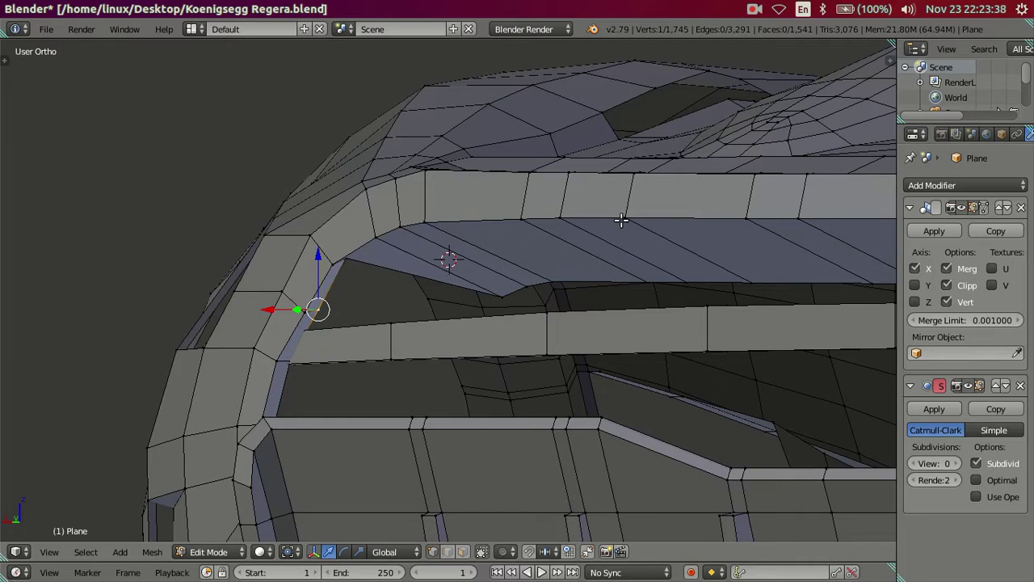
pyautogui.press('ctrl+KP_1')
pyautogui.press('z')
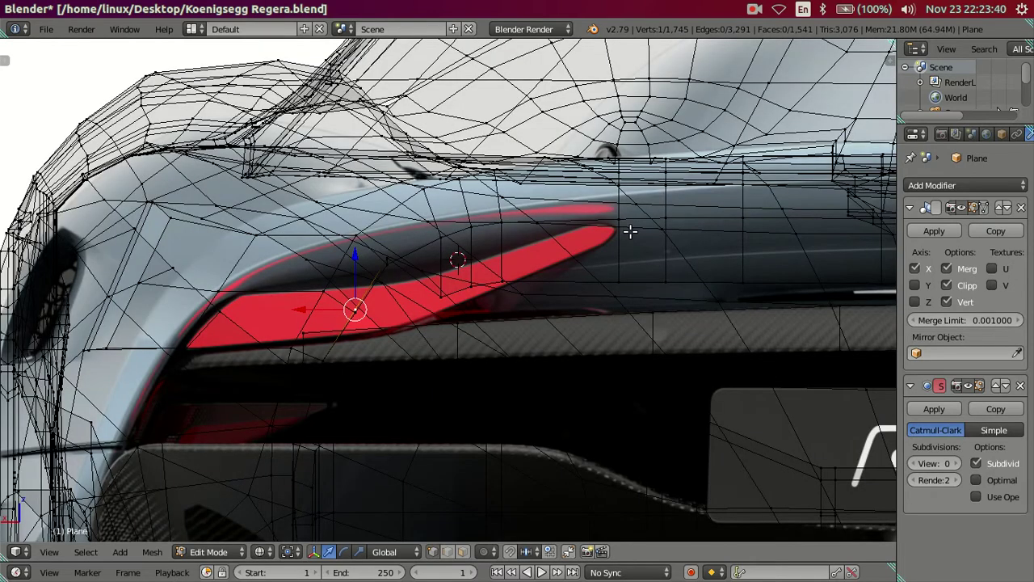
pyautogui.press('z')
pyautogui.moveTo(630, 232)
pyautogui.mouseDown(button='middle')
pyautogui.moveTo(455, 254)
pyautogui.moveTo(403, 279)
pyautogui.mouseUp(button='middle')
pyautogui.rightClick(332, 260)
pyautogui.keyDown('shift'); pyautogui.rightClick(317, 305); pyautogui.keyUp('shift')
pyautogui.moveTo(325, 301)
pyautogui.mouseDown(button='middle')
pyautogui.moveTo(341, 277)
pyautogui.moveTo(377, 305)
pyautogui.mouseUp(button='middle')
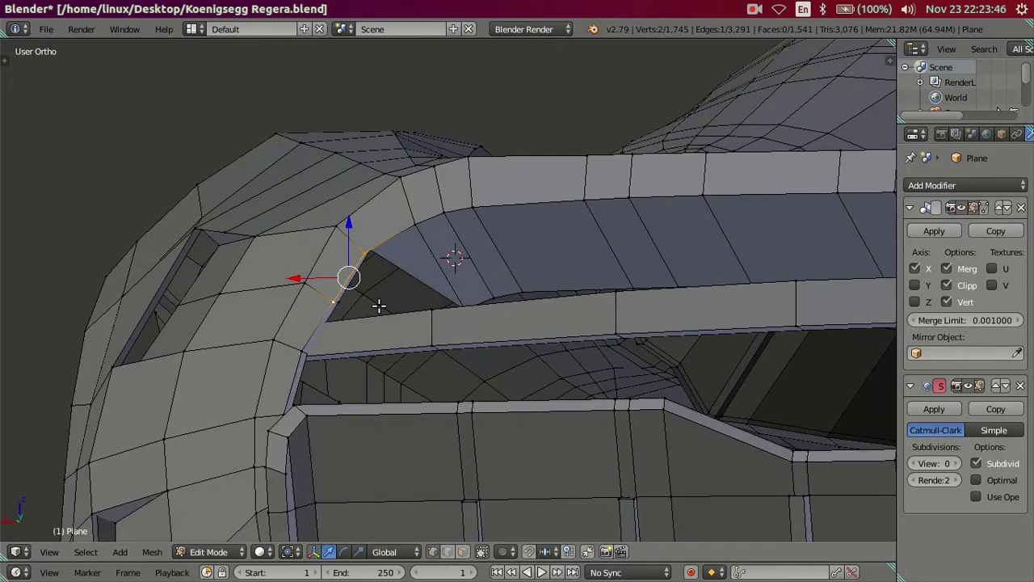
pyautogui.hotkey('shift', 's')
pyautogui.press('Escape')
pyautogui.moveTo(404, 293)
pyautogui.mouseDown(button='middle')
pyautogui.moveTo(418, 316)
pyautogui.moveTo(425, 309)
pyautogui.mouseUp(button='middle')
pyautogui.press('e')
pyautogui.rightClick(455, 312)
pyautogui.press('g')
pyautogui.click(355, 307)
# Dissolve the edge loop near the rear of the strip
pyautogui.press('a')
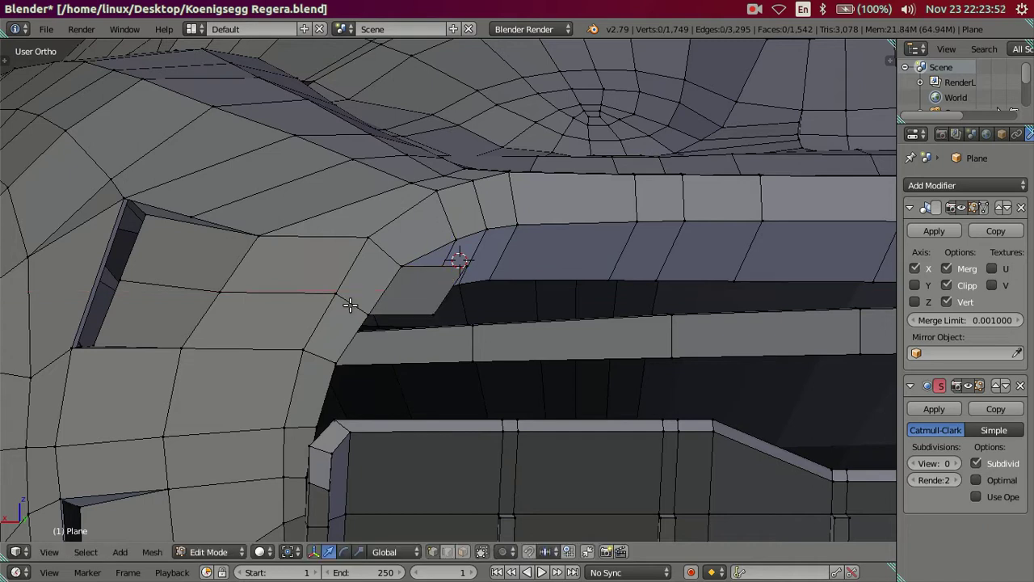
pyautogui.keyDown('alt'); pyautogui.rightClick(349, 305); pyautogui.keyUp('alt')
pyautogui.press('x')
pyautogui.click(393, 369)
# Move the strip's small end face to the red lamp's left tip in the reference view
pyautogui.moveTo(425, 342)
pyautogui.mouseDown(button='middle')
pyautogui.moveTo(417, 307)
pyautogui.moveTo(439, 295)
pyautogui.moveTo(413, 301)
pyautogui.mouseUp(button='middle')
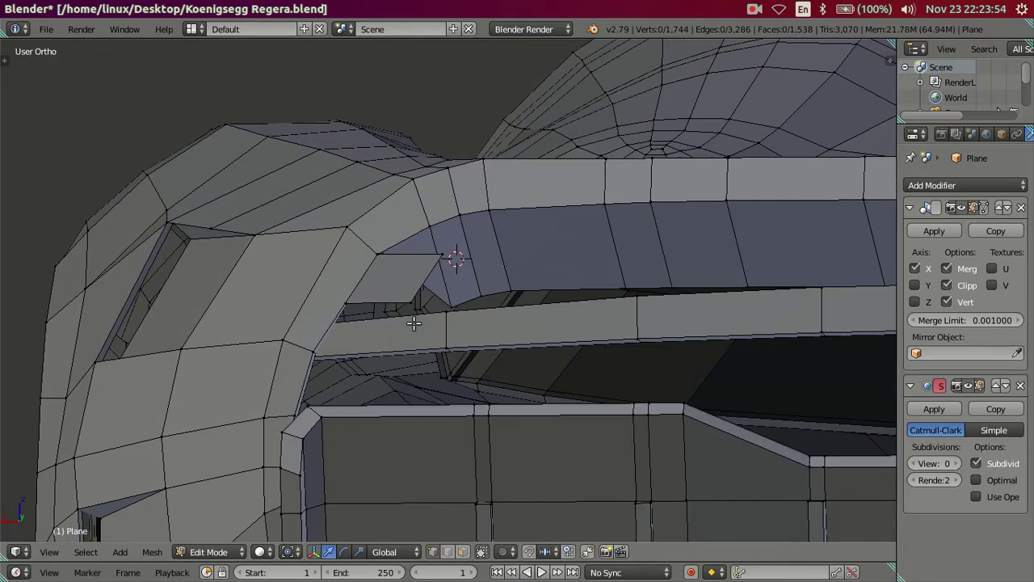
pyautogui.hotkey('ctrl', 'l')
pyautogui.press('KP_0')
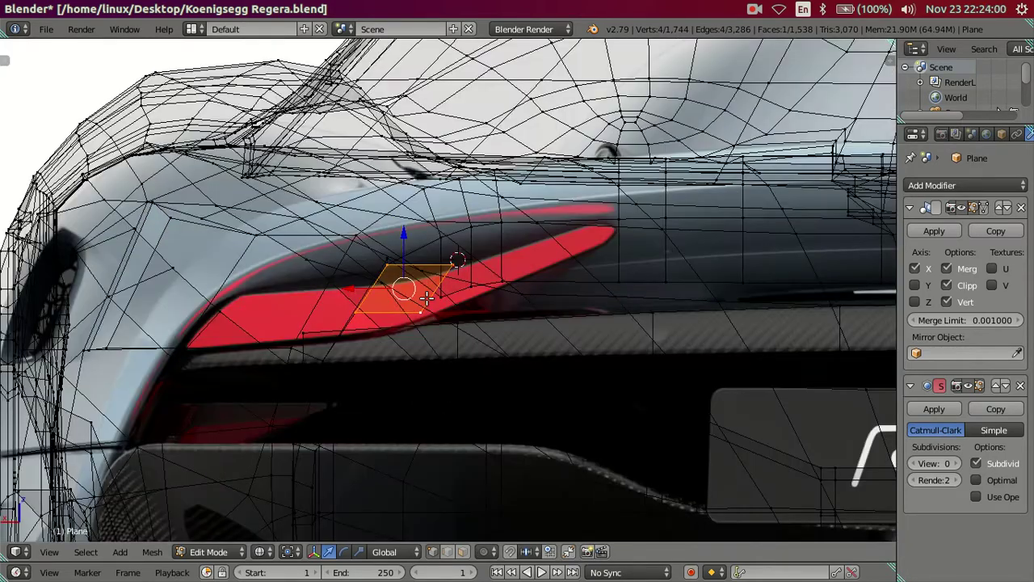
pyautogui.press('g')
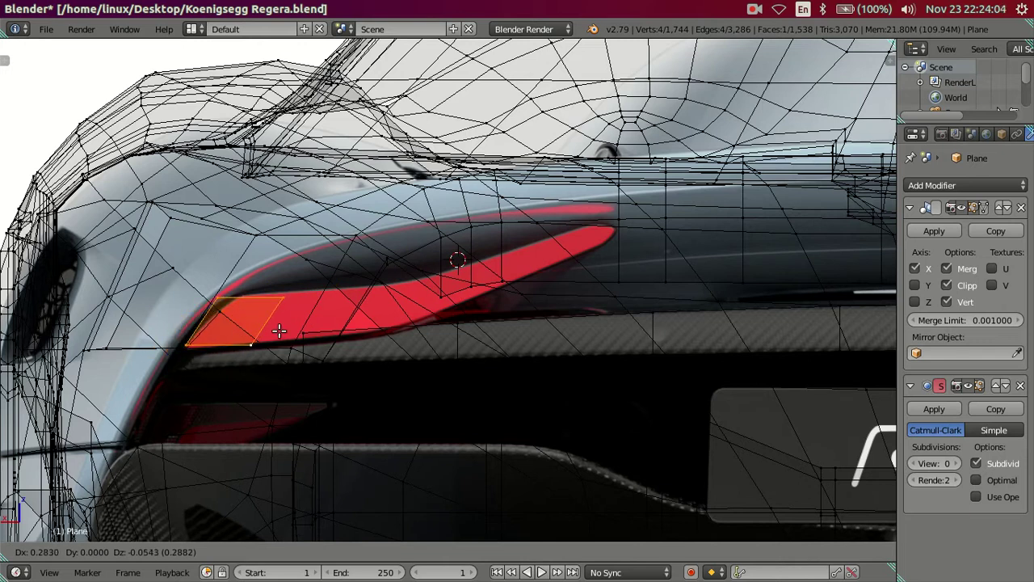
pyautogui.click(281, 332)
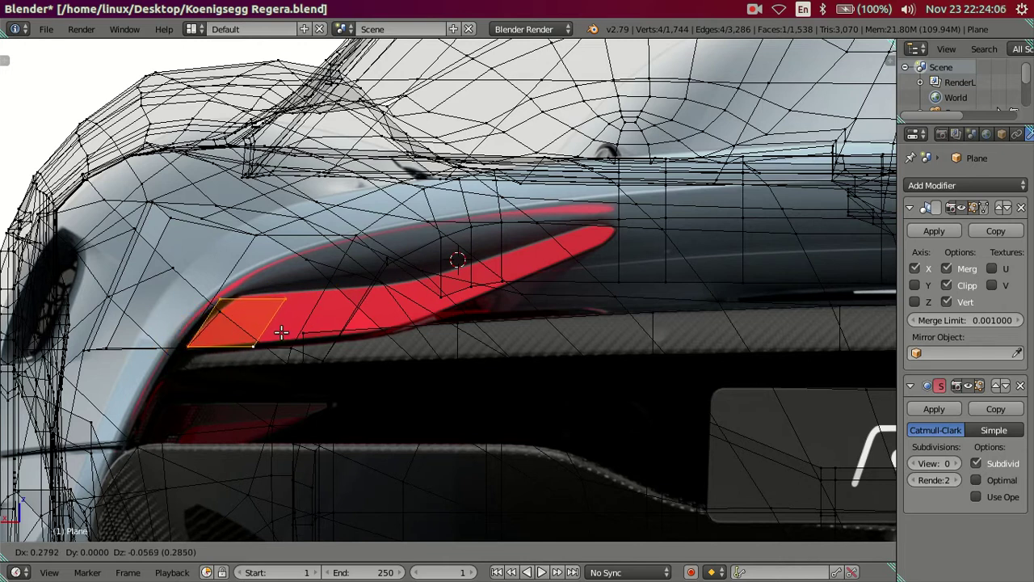
# Move the strip's upper-left corner vertex along the lamp outline
pyautogui.press('a')
pyautogui.press('a')
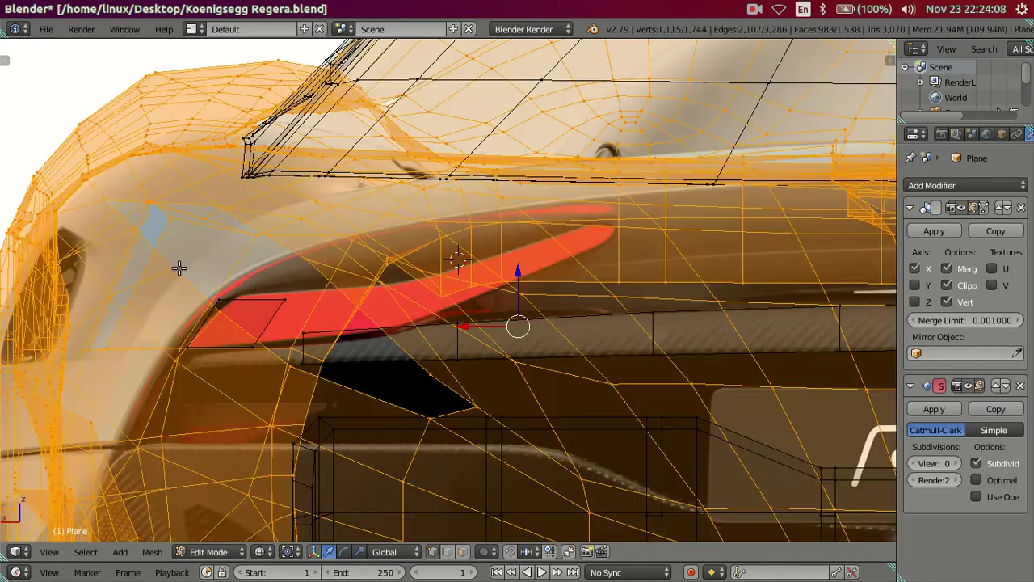
pyautogui.press('a')
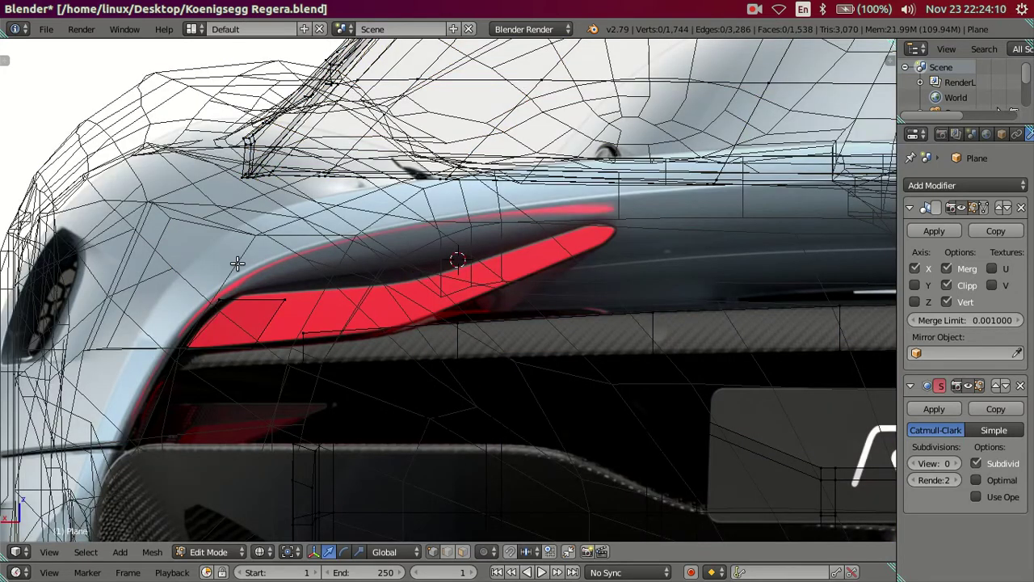
pyautogui.scroll(2, 279, 342)
pyautogui.keyDown('shift'); pyautogui.moveTo(254, 331); pyautogui.dragTo(364, 324, button='middle'); pyautogui.keyUp('shift')
pyautogui.rightClick(236, 301)
pyautogui.press('g')
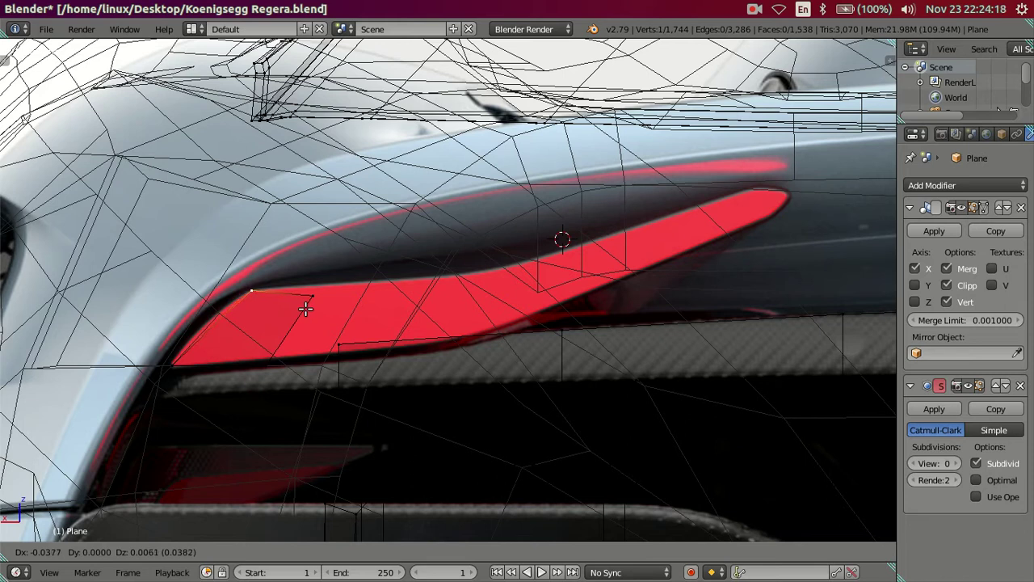
pyautogui.click(305, 309)
# Slide the next top-to-bottom edge along the strip to follow the lamp's outline
pyautogui.rightClick(295, 311)
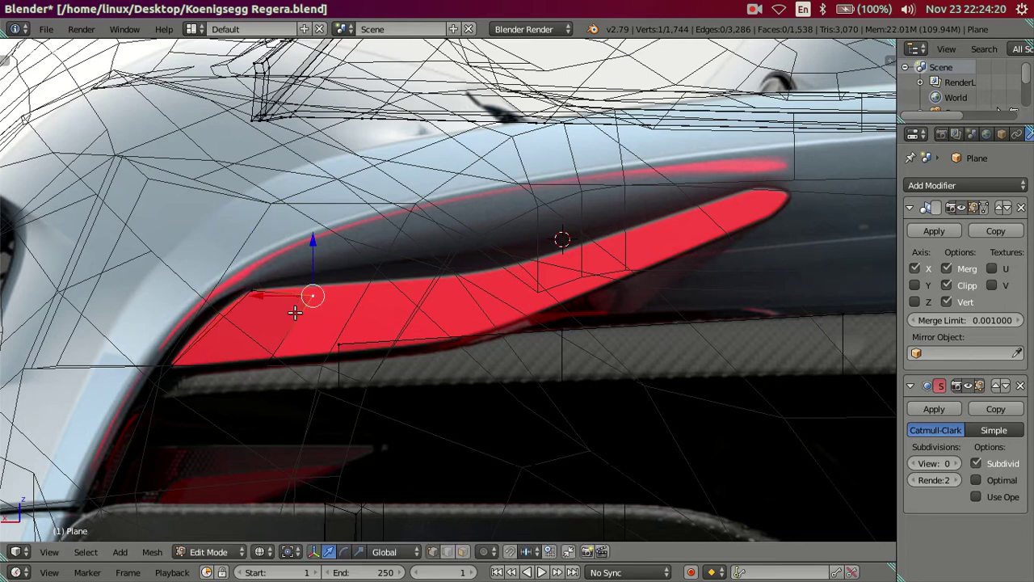
pyautogui.keyDown('shift'); pyautogui.rightClick(275, 354); pyautogui.keyUp('shift')
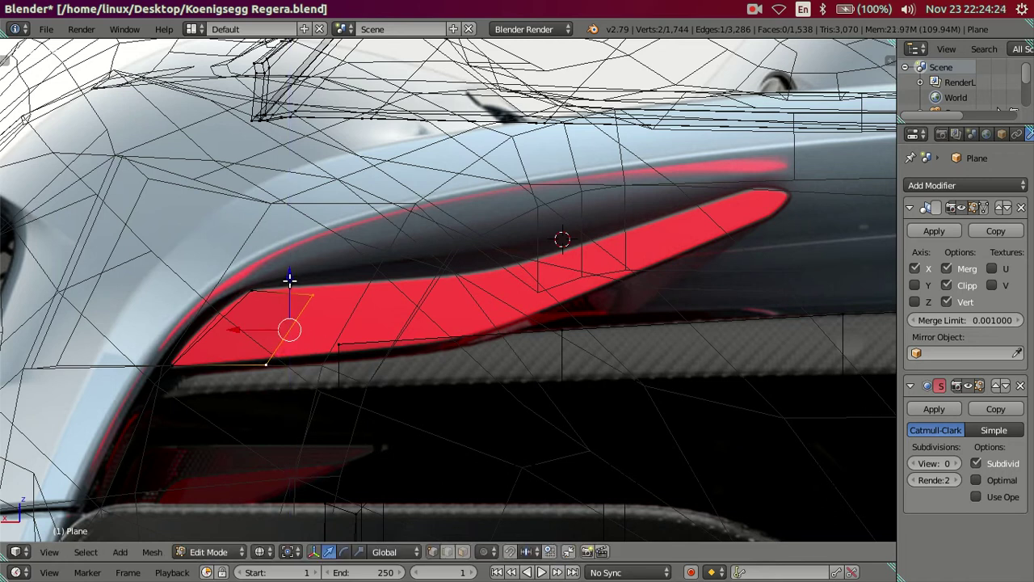
pyautogui.press('g')
pyautogui.press('z')
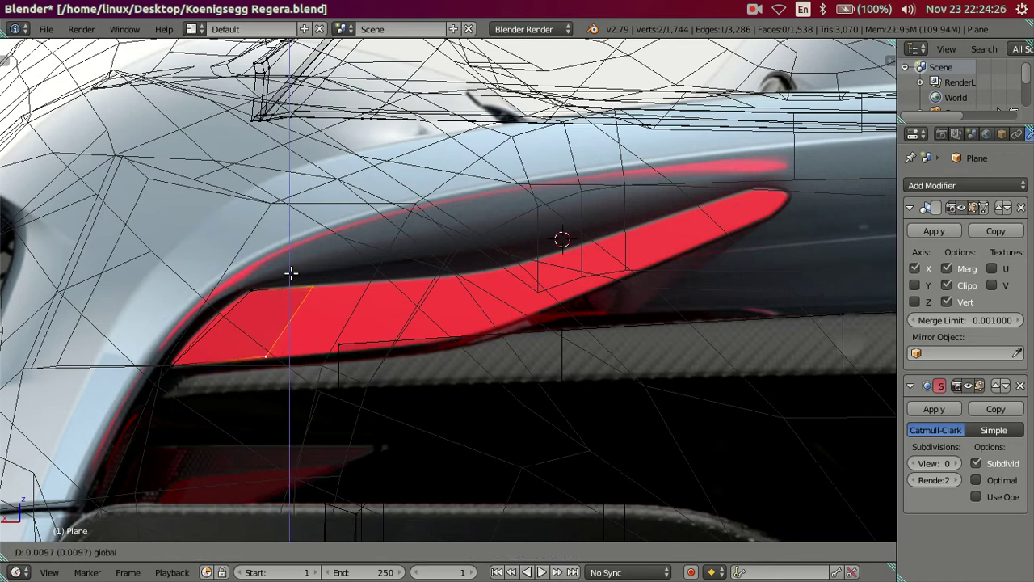
pyautogui.click(290, 274)
pyautogui.scroll(-2, 288, 290)
pyautogui.scroll(-2, 289, 290)
pyautogui.scroll(-2, 289, 290)
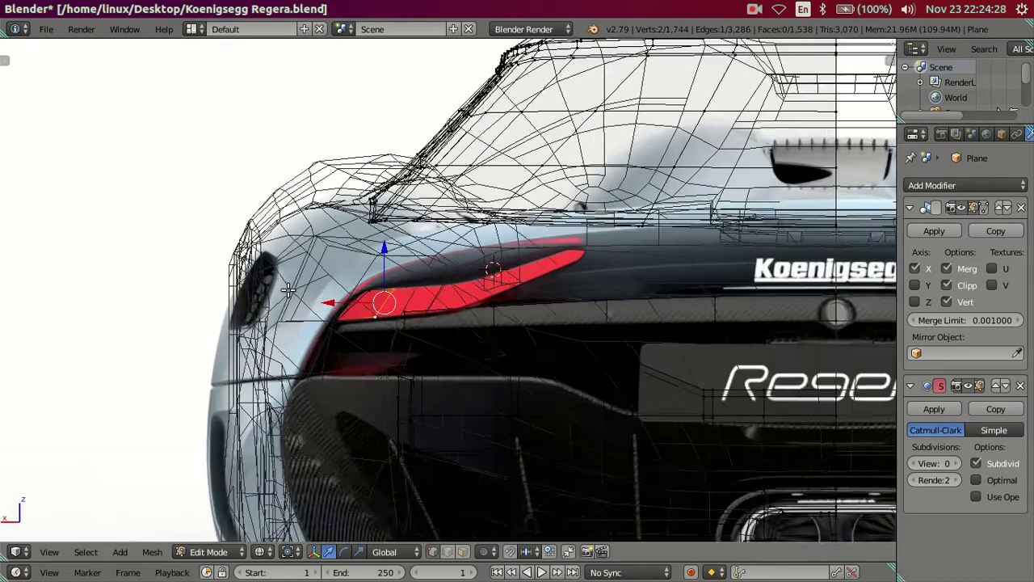
pyautogui.moveTo(288, 290)
pyautogui.mouseDown(button='middle')
pyautogui.moveTo(237, 375)
pyautogui.moveTo(226, 406)
pyautogui.moveTo(238, 432)
pyautogui.mouseUp(button='middle')
# Inspect the Vertex Y coordinate of each trim-piece vertex in the N panel
pyautogui.scroll(2, 312, 287)
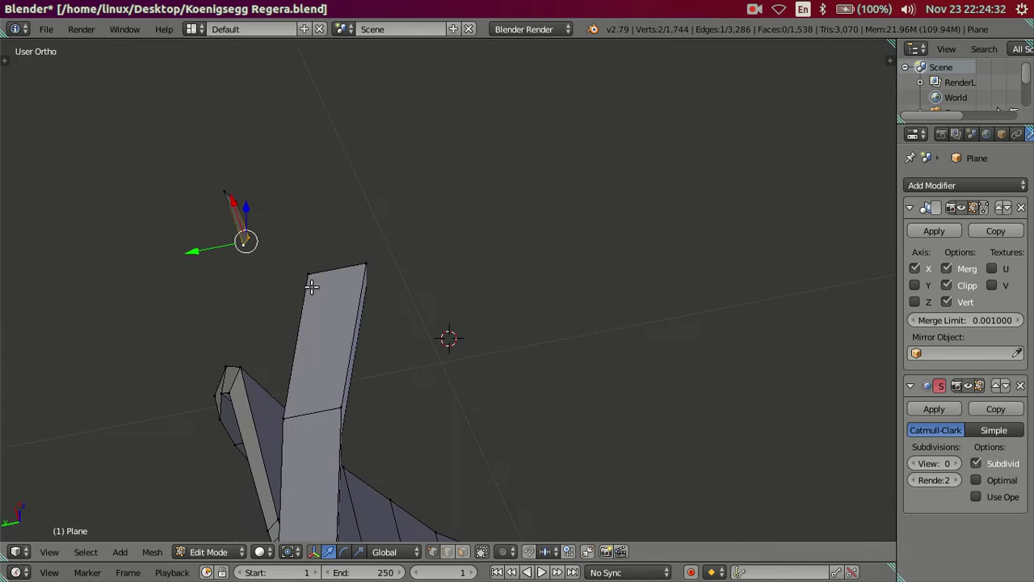
pyautogui.moveTo(312, 286)
pyautogui.mouseDown(button='middle')
pyautogui.moveTo(427, 342)
pyautogui.moveTo(312, 299)
pyautogui.moveTo(324, 280)
pyautogui.mouseUp(button='middle')
pyautogui.press('n')
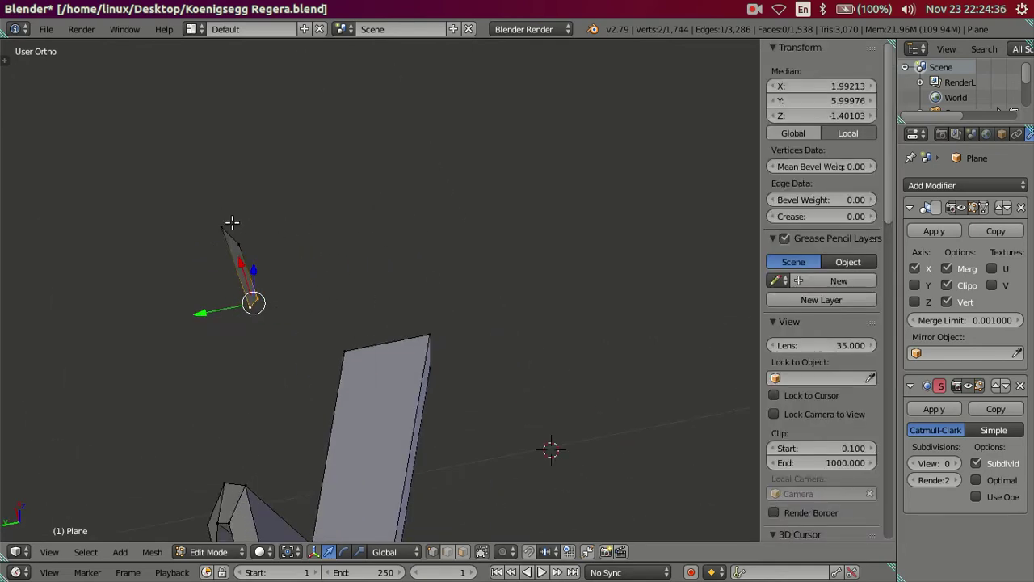
pyautogui.rightClick(232, 222)
pyautogui.click(821, 103)
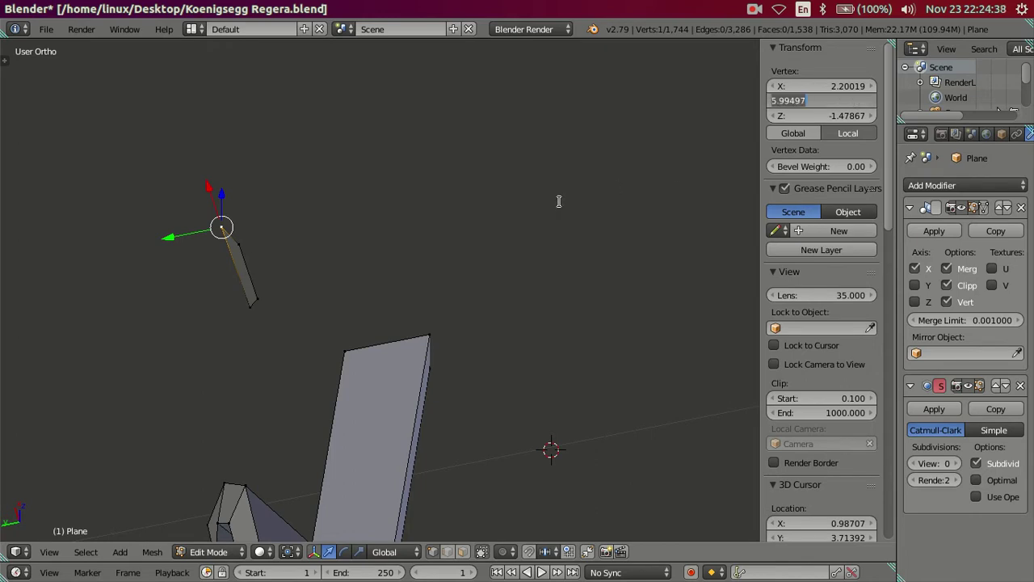
pyautogui.press('Return')
pyautogui.rightClick(250, 307)
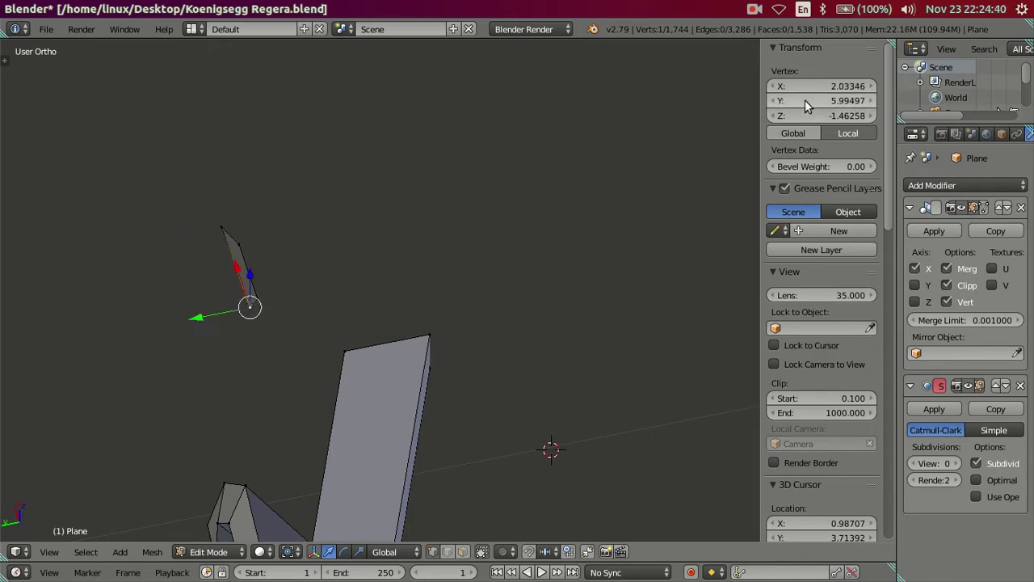
pyautogui.rightClick(252, 244)
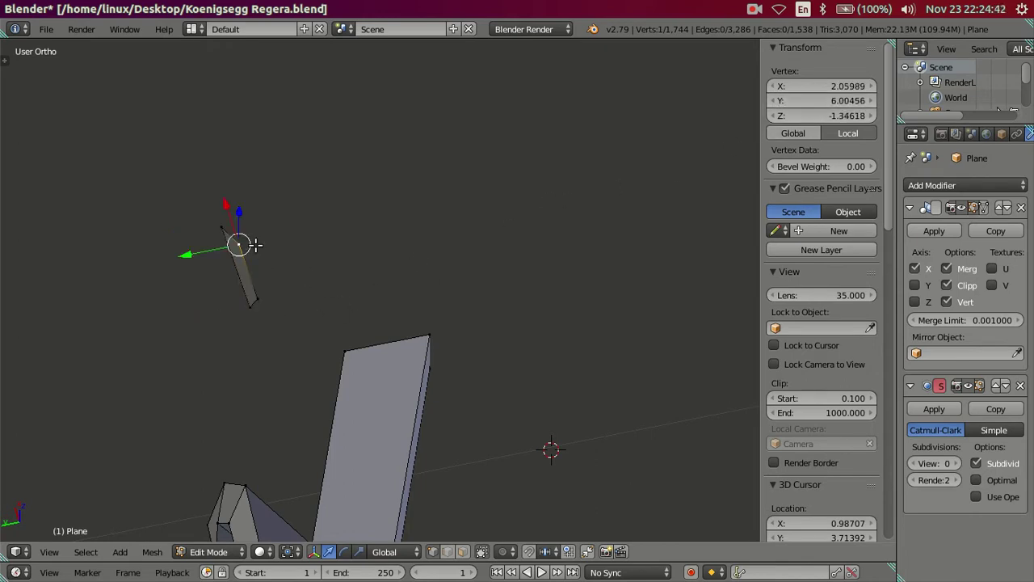
pyautogui.click(798, 102)
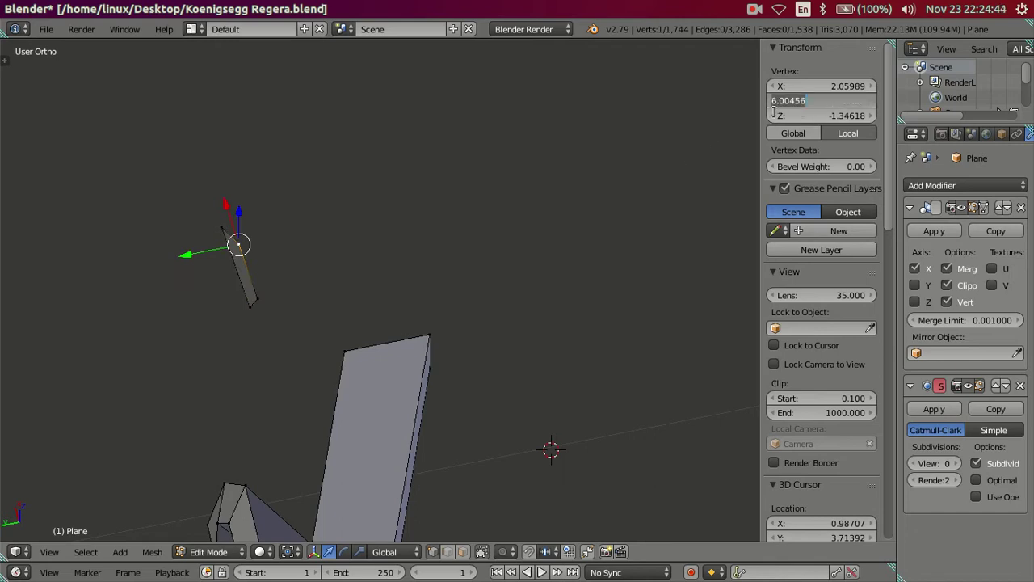
pyautogui.press('Return')
pyautogui.rightClick(273, 295)
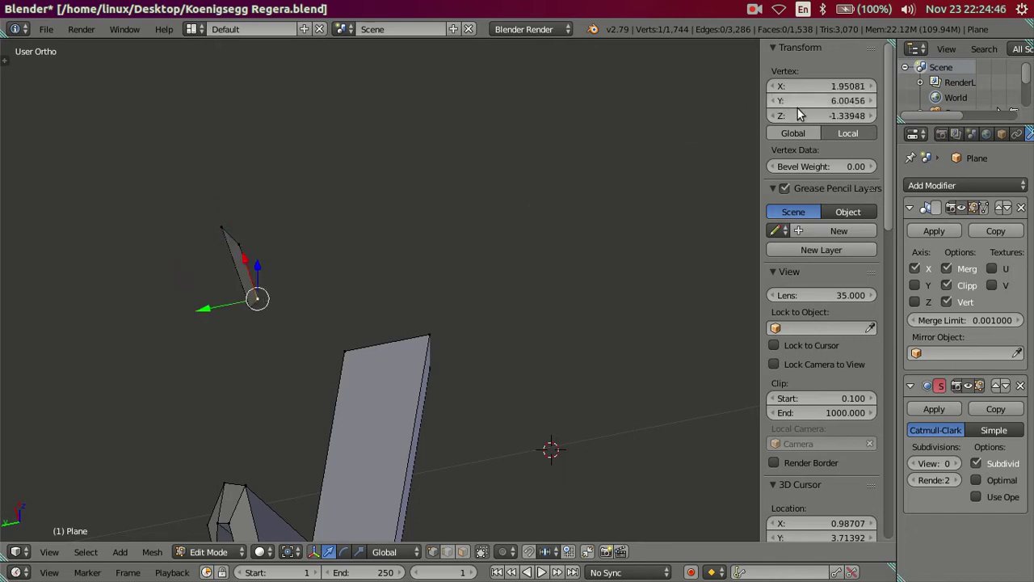
# Hide the N panel and return to the back view with the tail-light reference
pyautogui.press('a')
pyautogui.moveTo(360, 286)
pyautogui.mouseDown(button='middle')
pyautogui.moveTo(395, 273)
pyautogui.moveTo(249, 372)
pyautogui.mouseUp(button='middle')
pyautogui.press('n')
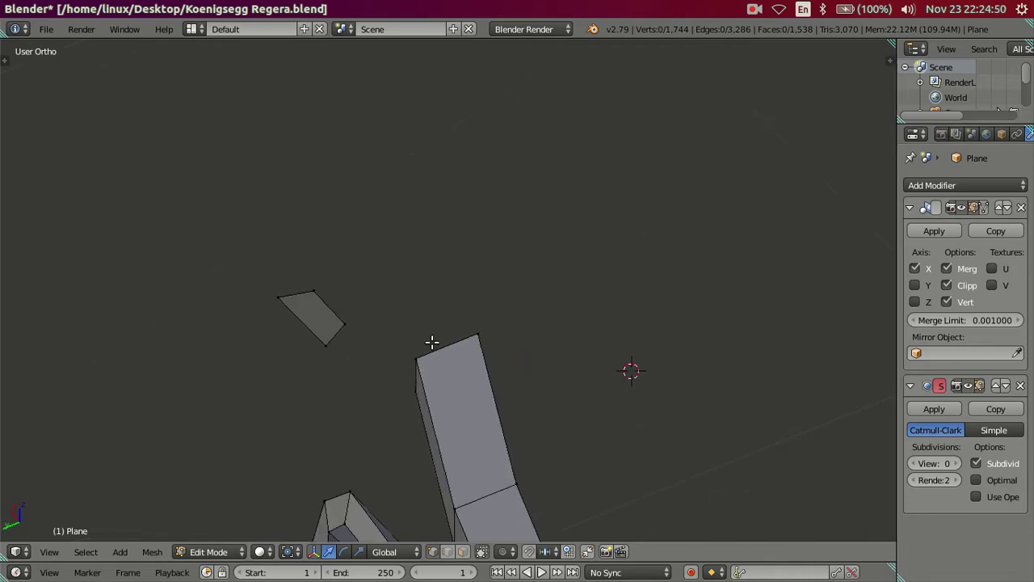
pyautogui.press('KP_1')
pyautogui.scroll(3, 432, 345)
# In wireframe, slide a lower strip vertex along X and move its edge rightward along the strip
pyautogui.press('z')
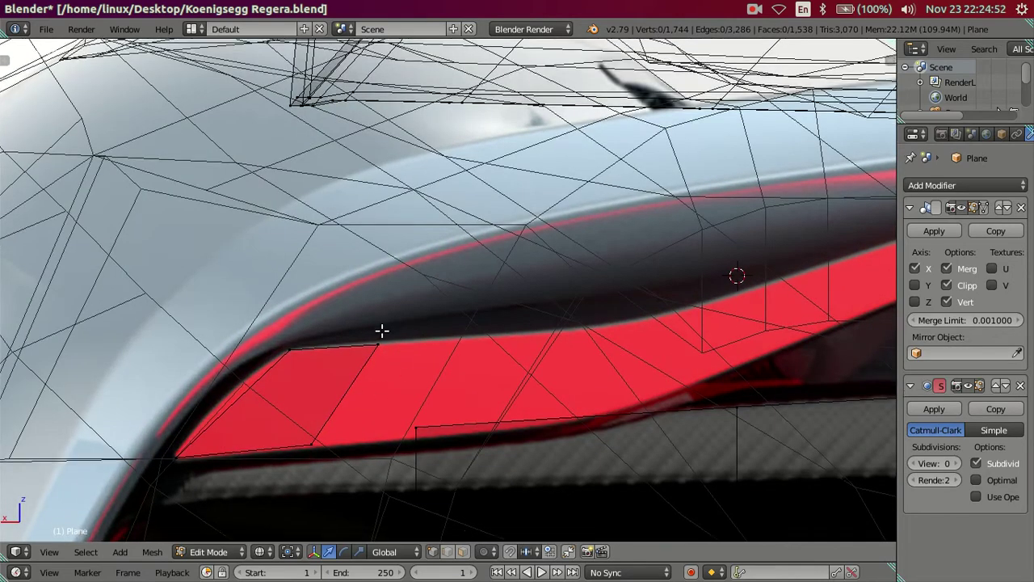
pyautogui.rightClick(331, 362)
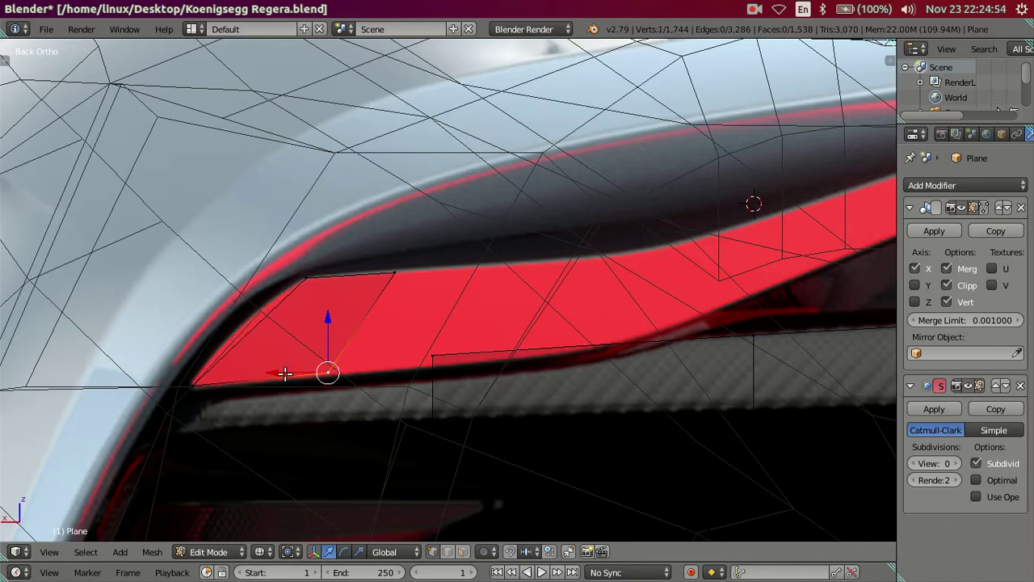
pyautogui.press('g')
pyautogui.press('x')
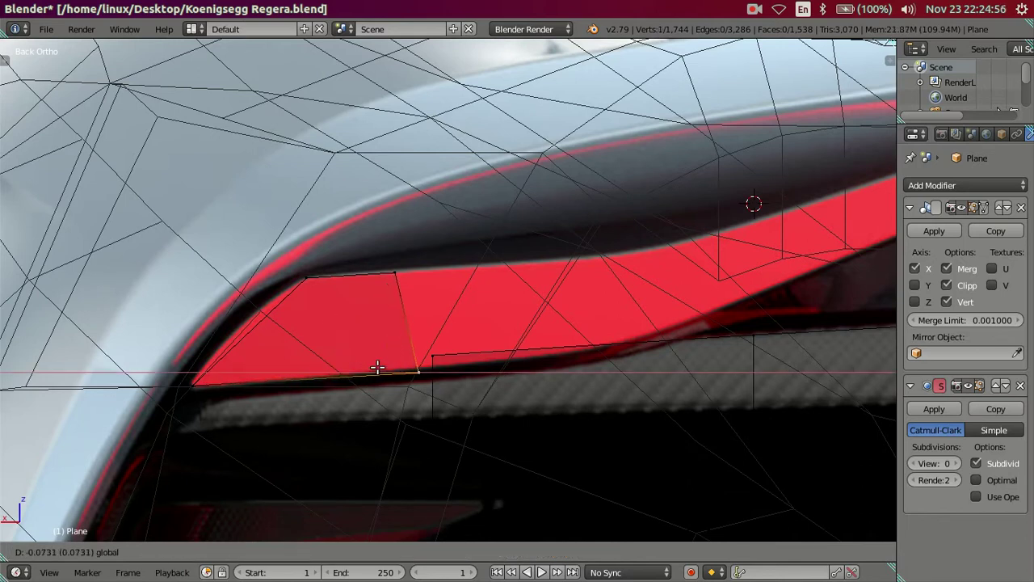
pyautogui.click(378, 367)
pyautogui.keyDown('shift'); pyautogui.rightClick(397, 267); pyautogui.keyUp('shift')
pyautogui.keyDown('shift'); pyautogui.moveTo(482, 340); pyautogui.dragTo(455, 347, button='middle'); pyautogui.keyUp('shift')
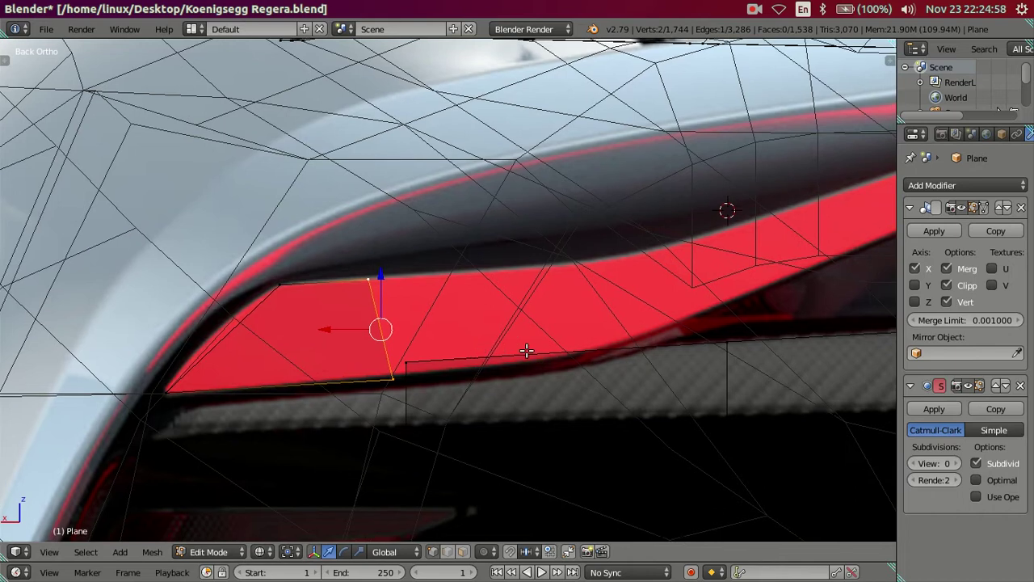
pyautogui.press('g')
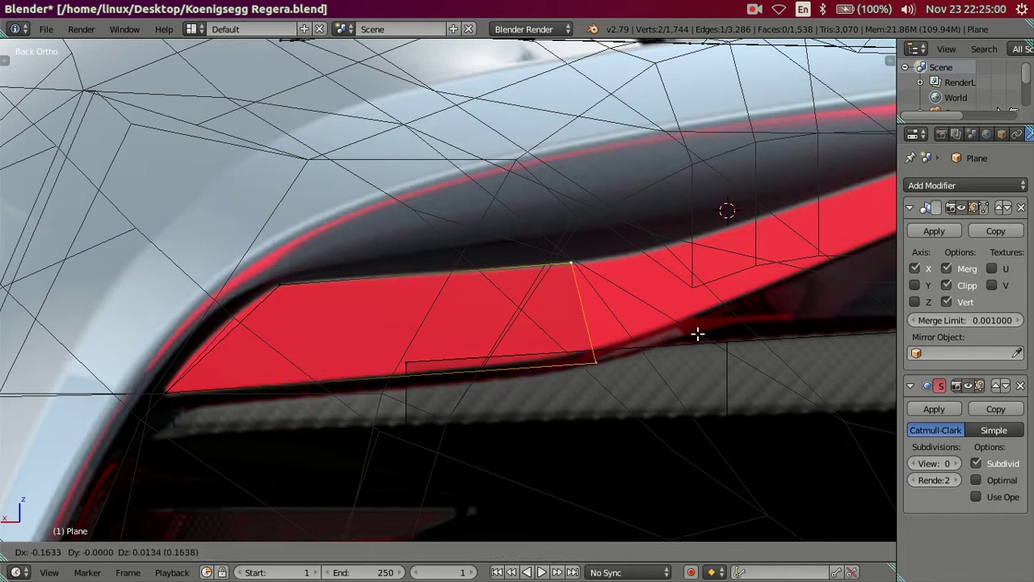
pyautogui.click(700, 335)
# Raise the lower vertex onto the lamp's edge and nudge it sideways
pyautogui.rightClick(612, 356)
pyautogui.moveTo(605, 313); pyautogui.dragTo(603, 304)
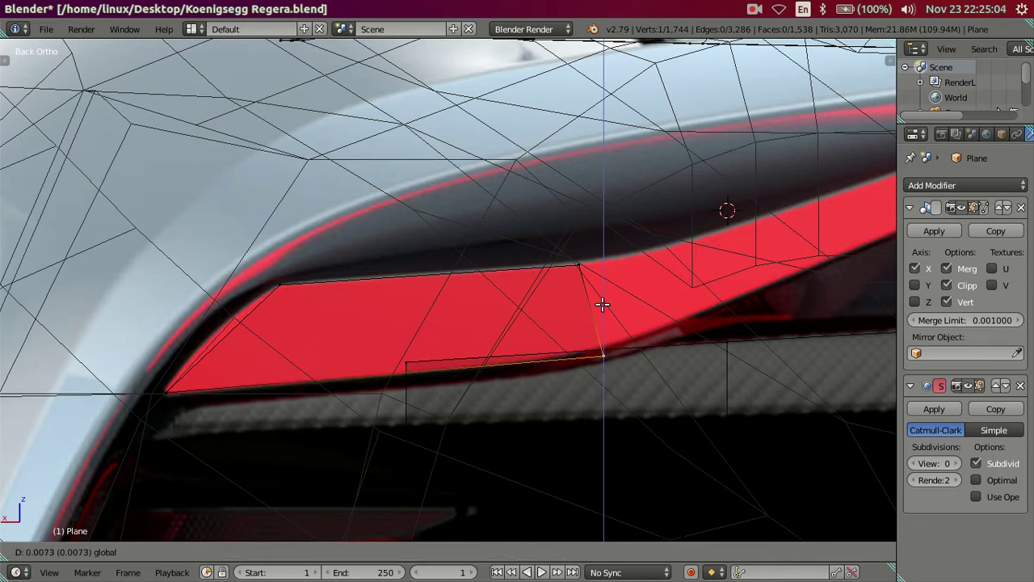
pyautogui.click(603, 301)
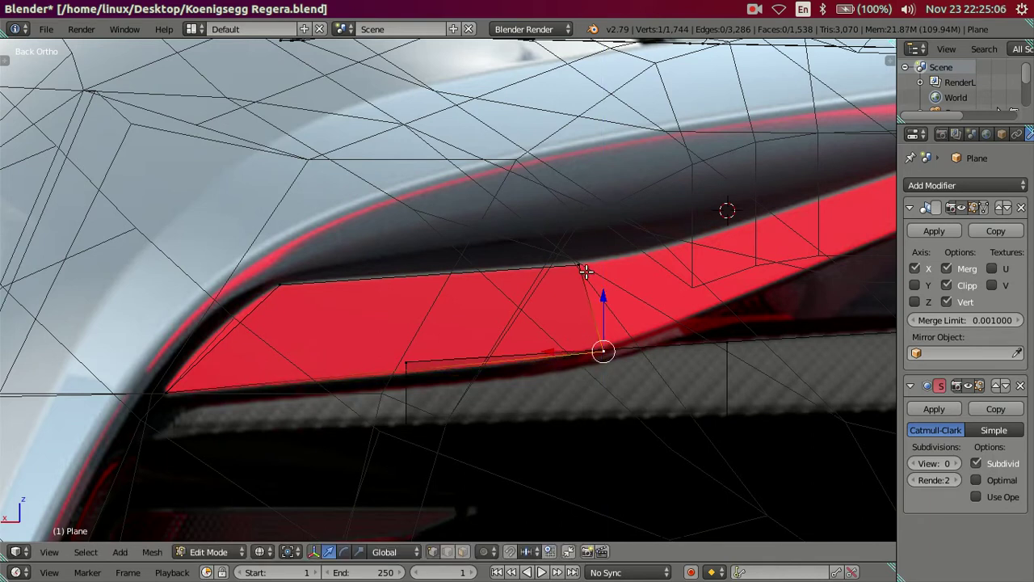
pyautogui.moveTo(571, 351); pyautogui.dragTo(556, 346)
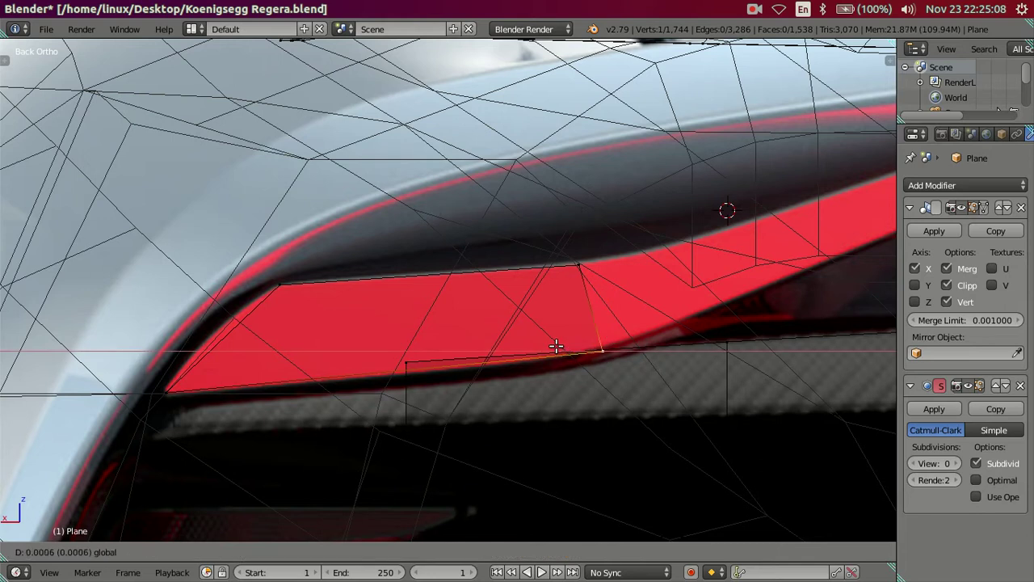
pyautogui.click(553, 344)
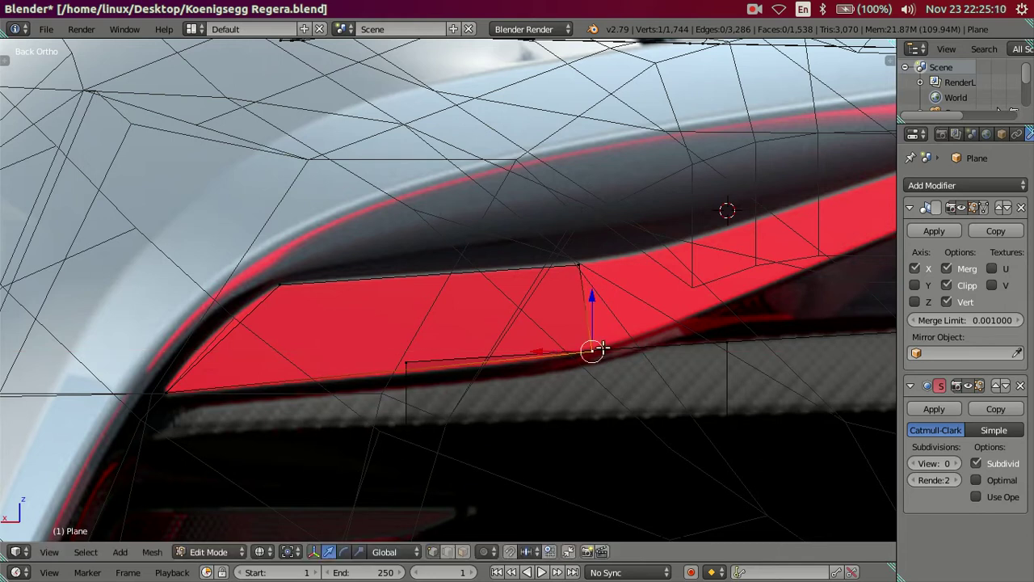
pyautogui.keyDown('shift'); pyautogui.moveTo(553, 344); pyautogui.dragTo(417, 386, button='middle'); pyautogui.keyUp('shift')
# Extrude the strip's edge into a new segment along the lamp
pyautogui.keyDown('shift'); pyautogui.click(442, 307); pyautogui.keyUp('shift')
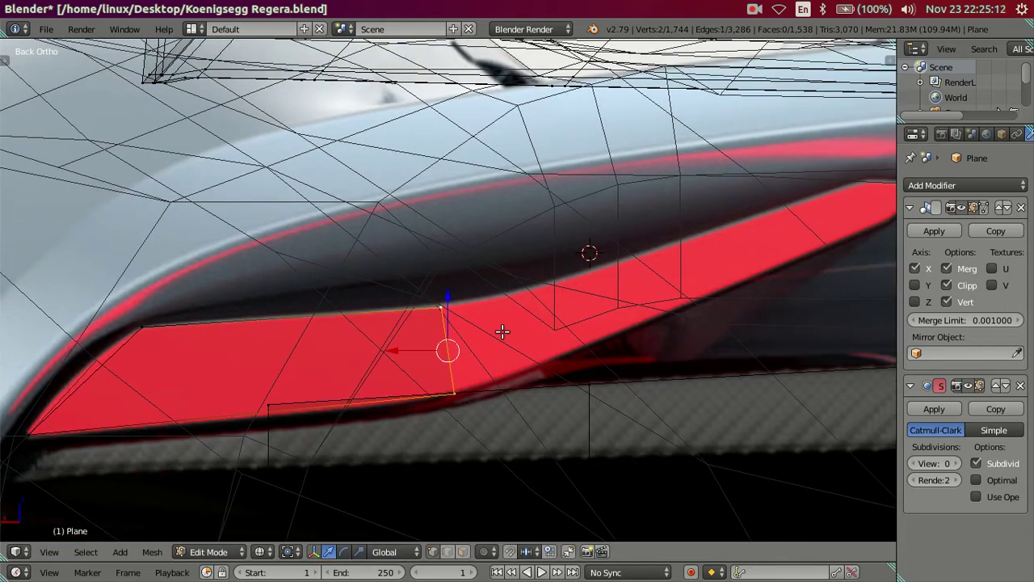
pyautogui.press('e')
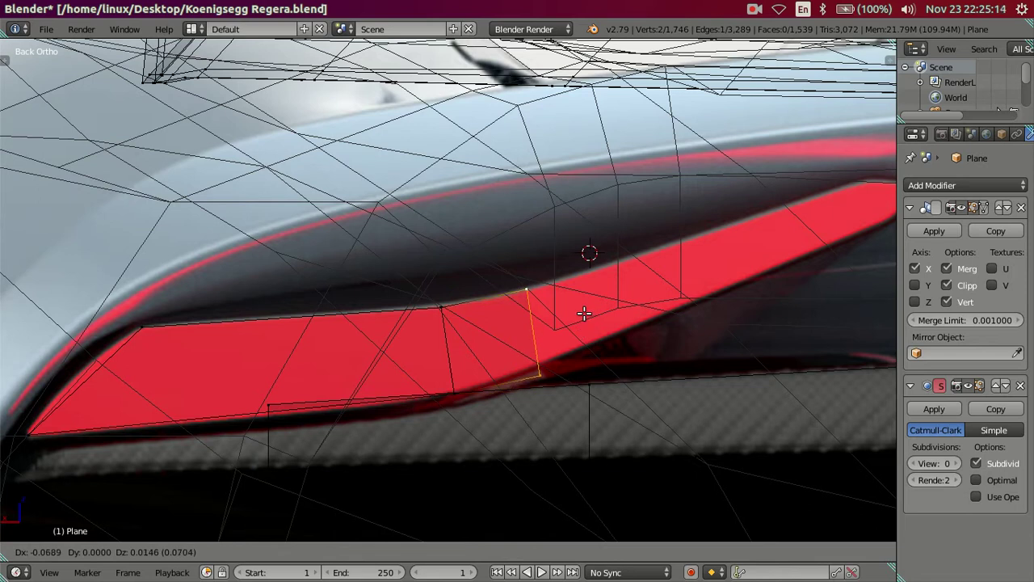
pyautogui.press('z')
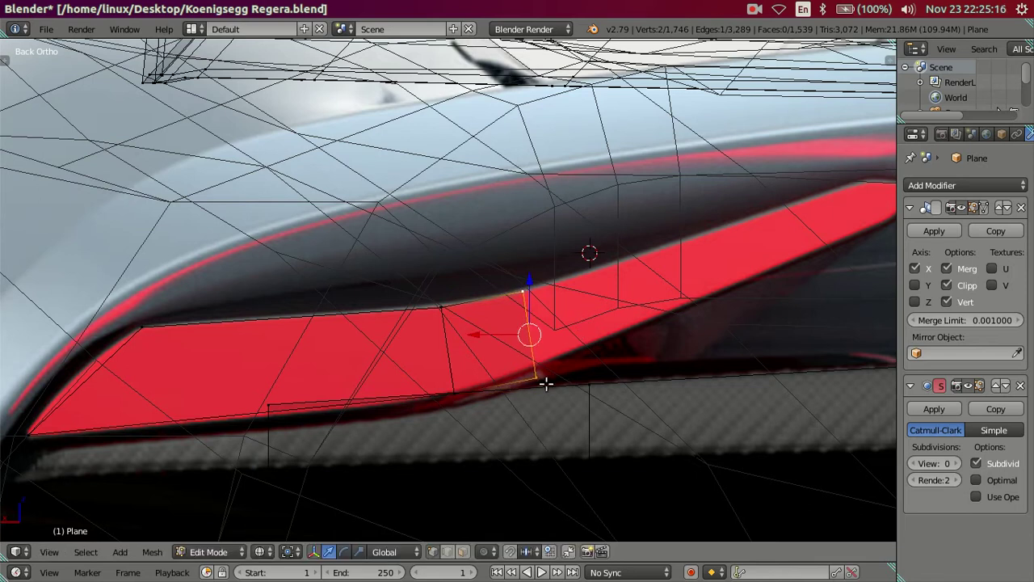
pyautogui.press('z')
pyautogui.press('z')
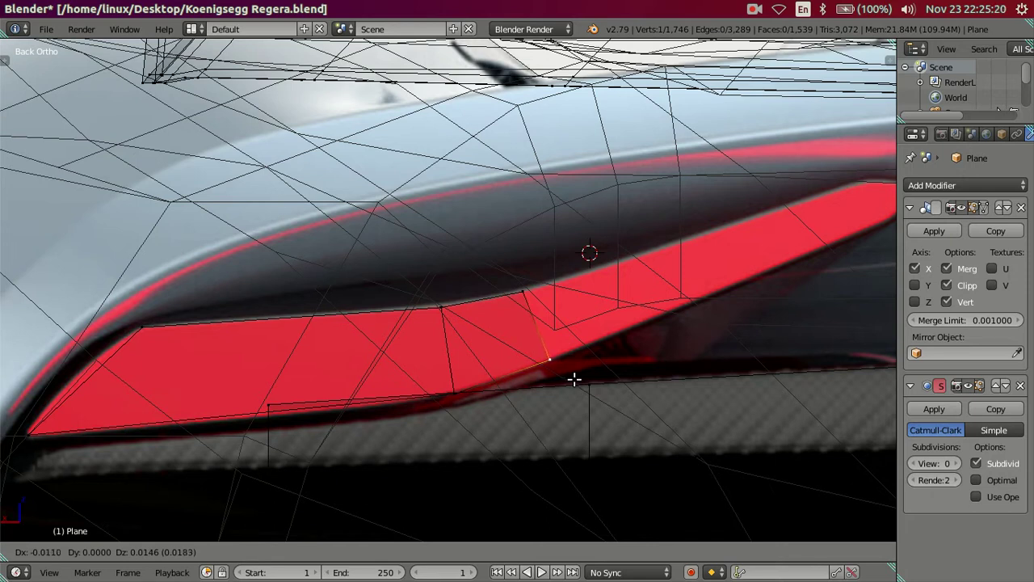
pyautogui.click(566, 370)
# Extrude the end edge along the red light toward its tip and raise the tip vertex
pyautogui.keyDown('shift'); pyautogui.click(523, 290); pyautogui.keyUp('shift')
pyautogui.hotkey('alt', 'Home')
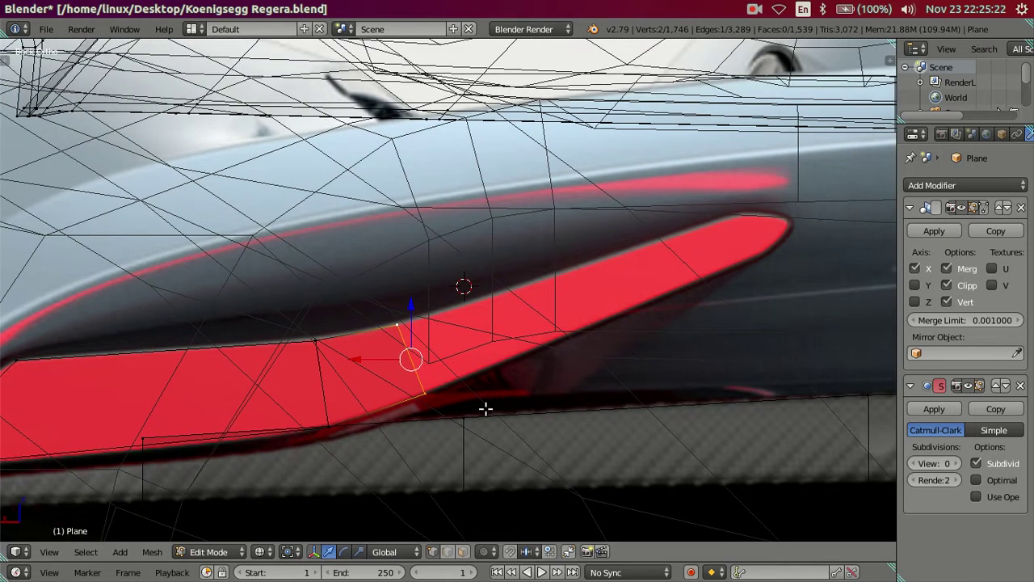
pyautogui.press('e')
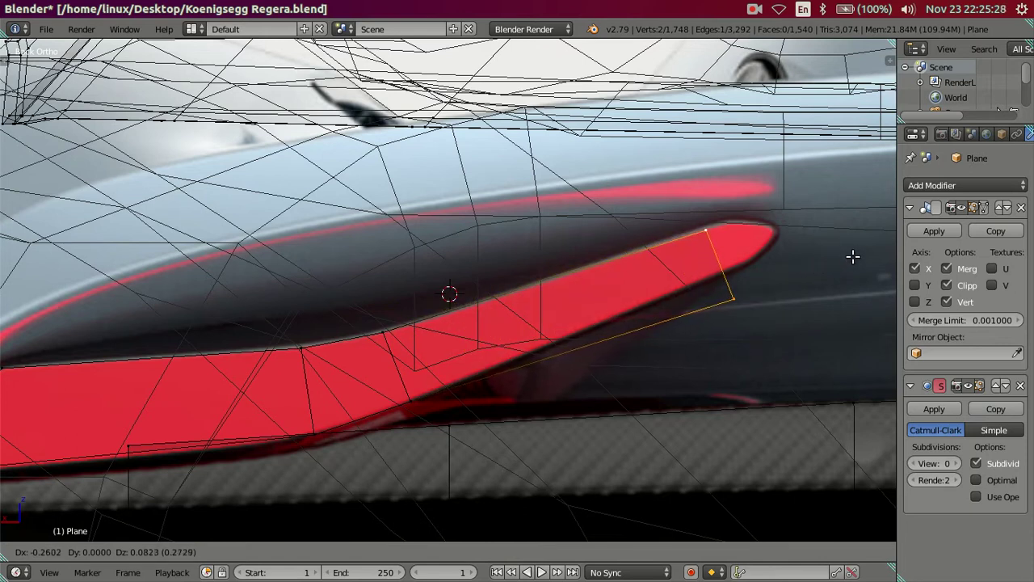
pyautogui.click(862, 252)
pyautogui.rightClick(752, 292)
pyautogui.press('g')
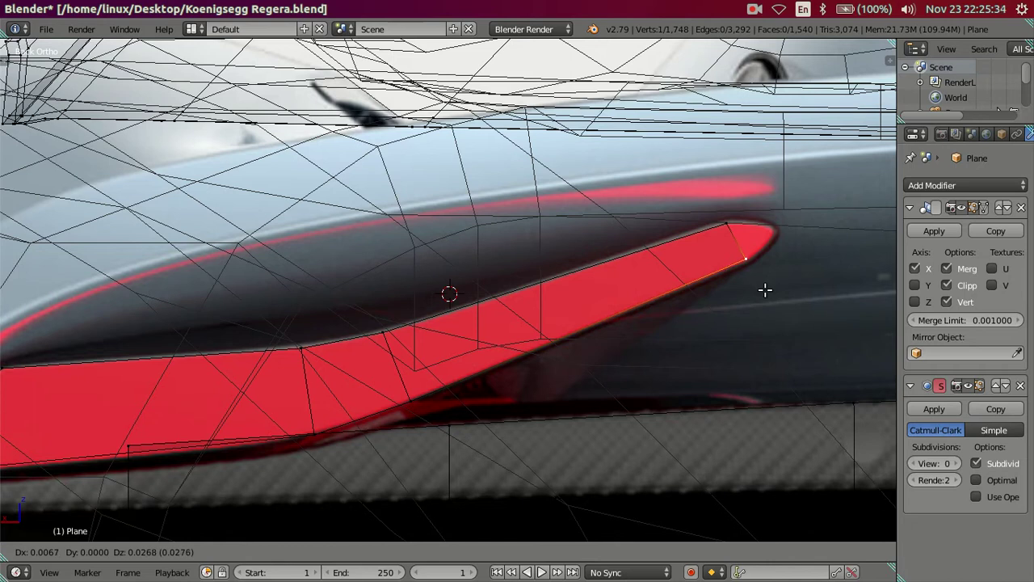
pyautogui.click(765, 286)
# Add a lengthwise loop cut through the strip and pinch its two tip vertices to a point
pyautogui.press('a')
pyautogui.hotkey('ctrl', 'r')
pyautogui.click(730, 239)
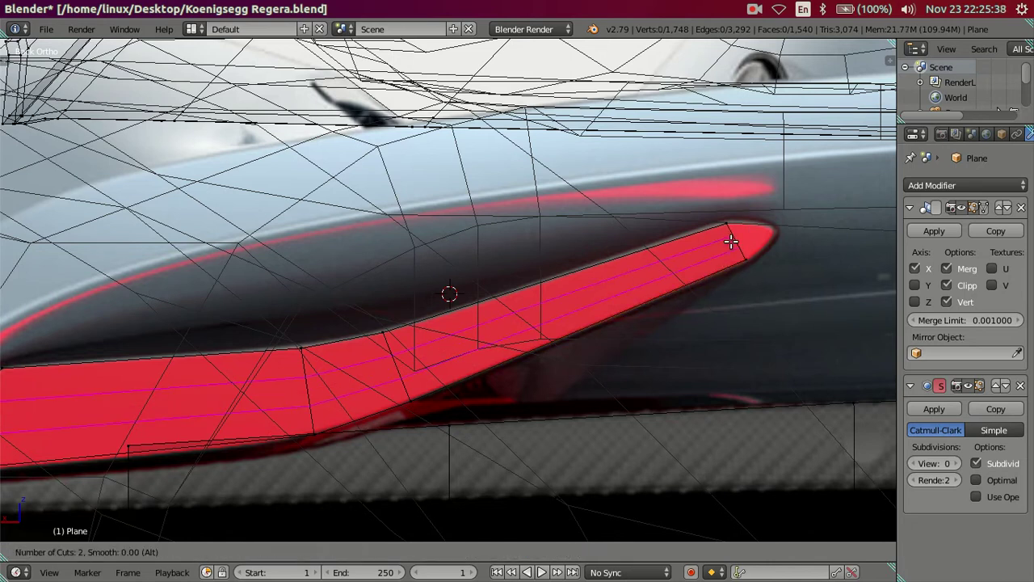
pyautogui.click(730, 239)
pyautogui.rightClick(735, 240)
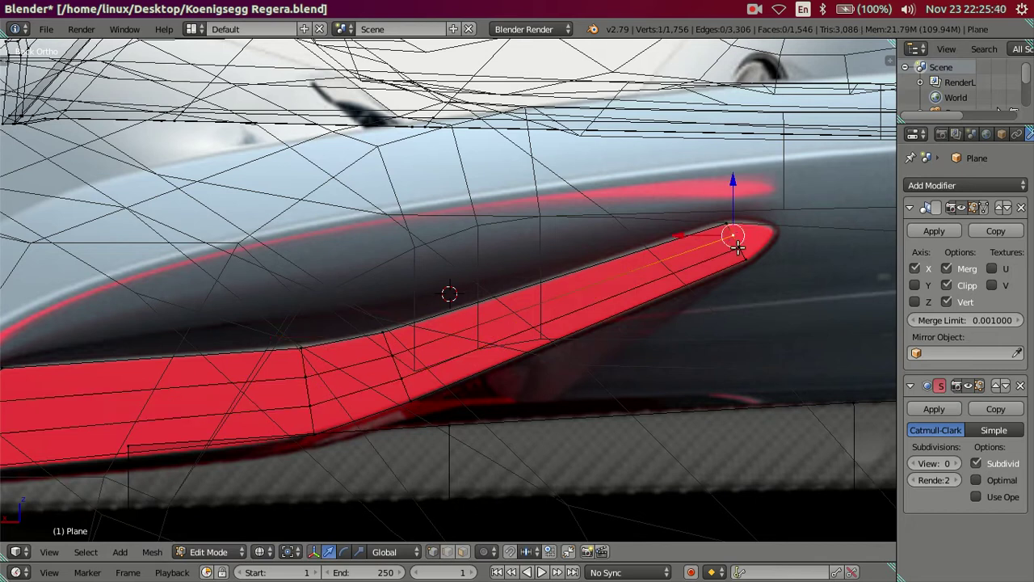
pyautogui.keyDown('shift'); pyautogui.rightClick(735, 240); pyautogui.keyUp('shift')
pyautogui.press('g')
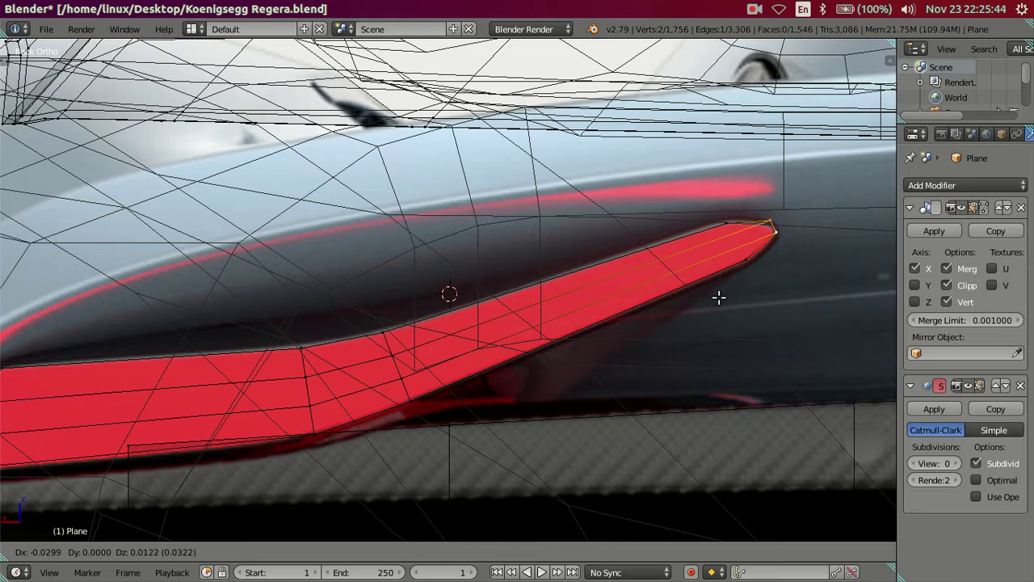
pyautogui.click(719, 299)
# Slide the two front-end vertices of the strip along X
pyautogui.press('a')
pyautogui.moveTo(529, 287)
pyautogui.mouseDown(button='middle')
pyautogui.moveTo(471, 351)
pyautogui.moveTo(442, 361)
pyautogui.moveTo(684, 342)
pyautogui.moveTo(404, 413)
pyautogui.mouseUp(button='middle')
pyautogui.scroll(2, 404, 413)
pyautogui.rightClick(423, 414)
pyautogui.keyDown('shift'); pyautogui.rightClick(436, 413); pyautogui.keyUp('shift')
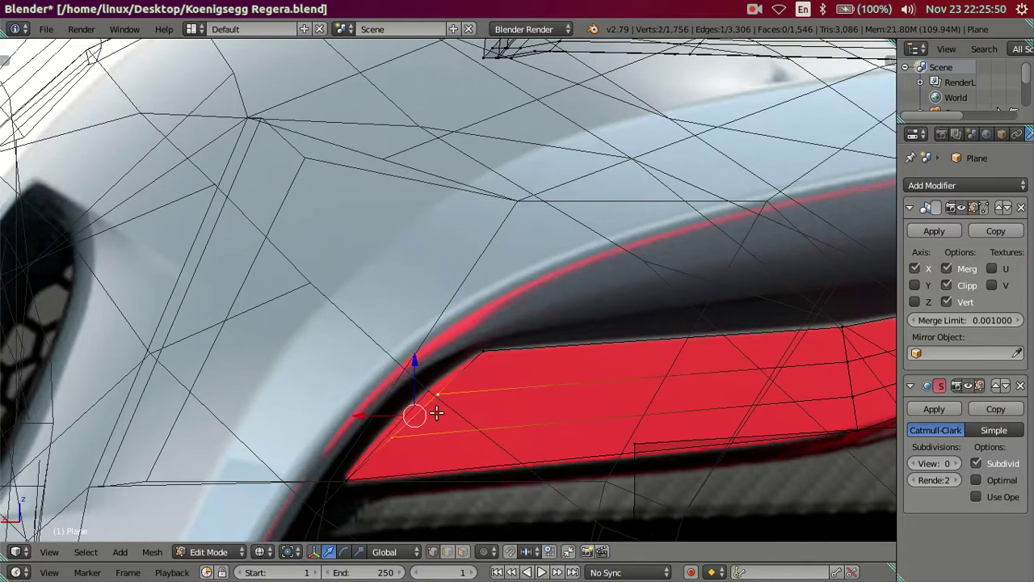
pyautogui.moveTo(381, 413)
pyautogui.mouseDown()
pyautogui.moveTo(365, 412)
pyautogui.moveTo(352, 437)
pyautogui.mouseUp()
pyautogui.rightClick(353, 437)
# Switch to solid shading and select the strip by growing an edge loop, then clear it
pyautogui.scroll(-5, 352, 438)
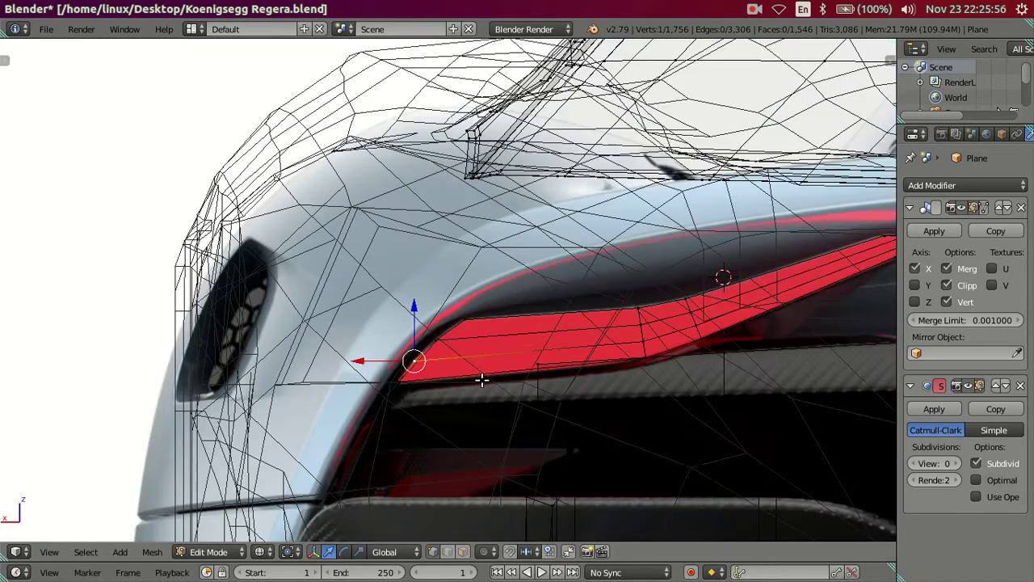
pyautogui.press('z')
pyautogui.scroll(3, 573, 335)
pyautogui.scroll(2, 573, 335)
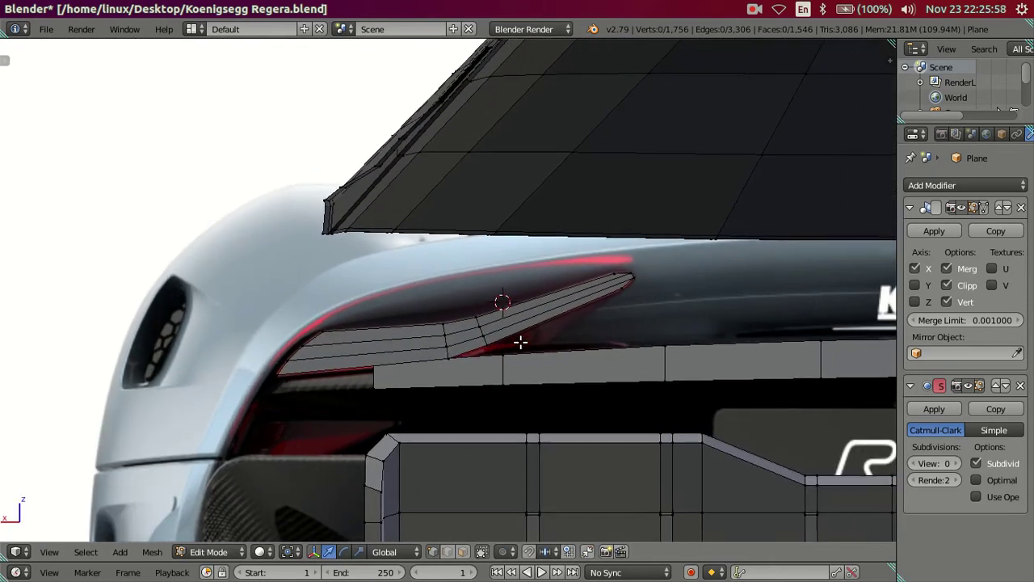
pyautogui.scroll(1, 513, 342)
pyautogui.keyDown('alt'); pyautogui.rightClick(488, 346); pyautogui.keyUp('alt')
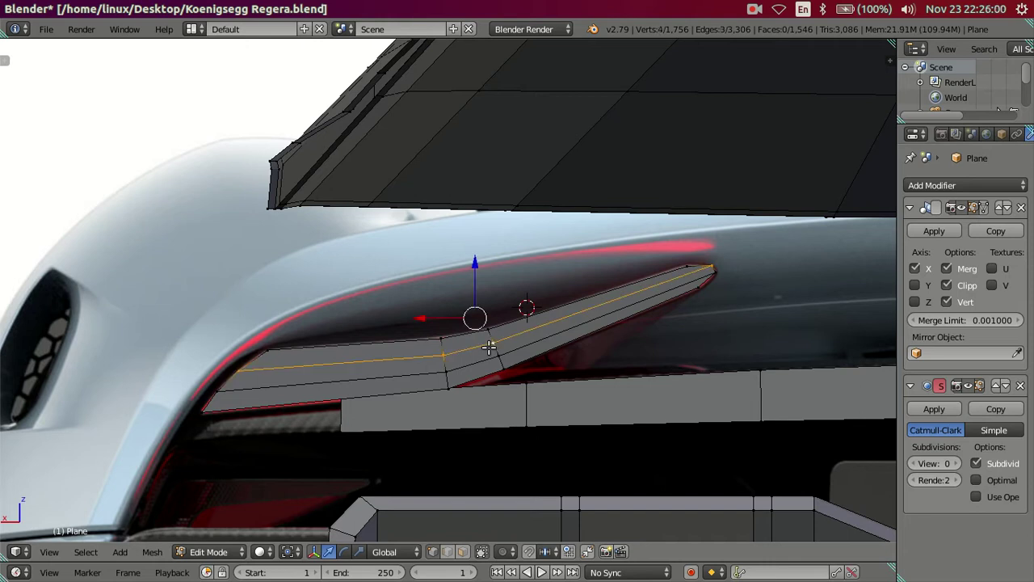
pyautogui.hotkey('ctrl', 'l')
pyautogui.scroll(-2, 500, 341)
pyautogui.scroll(-2, 502, 341)
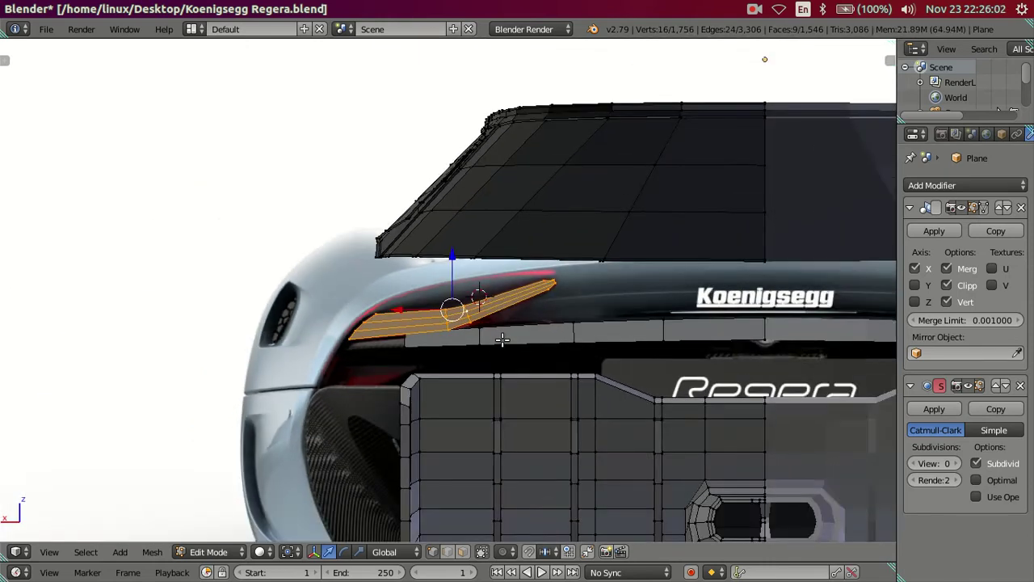
pyautogui.scroll(1, 532, 335)
pyautogui.press('a')
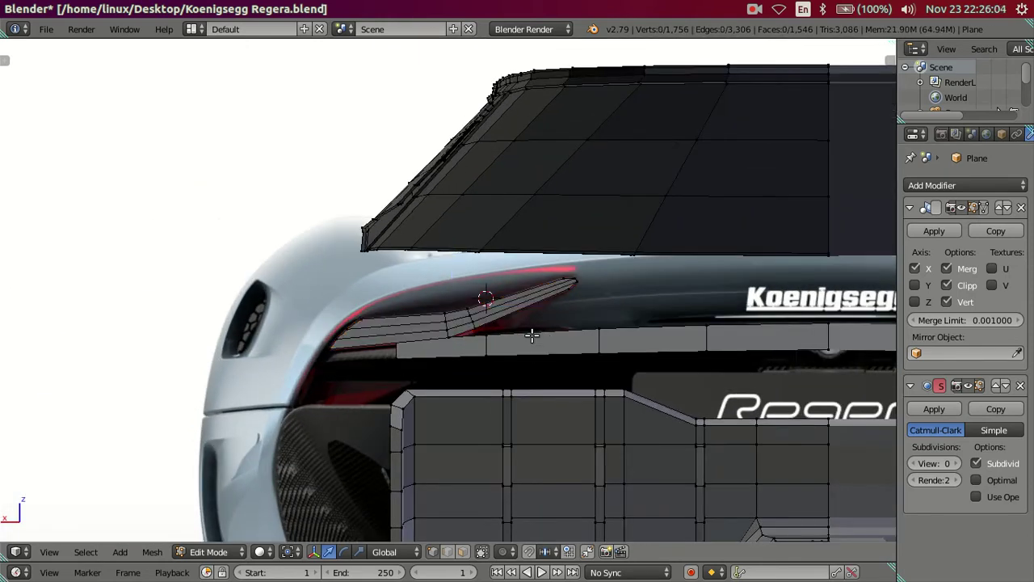
# Reveal the hidden geometry and select the whole connected trim strip
pyautogui.hotkey('alt', 'h')
pyautogui.press('a')
pyautogui.rightClick(478, 326)
pyautogui.hotkey('ctrl', 'l')
pyautogui.scroll(-5, 476, 325)
pyautogui.moveTo(496, 331)
pyautogui.mouseDown(button='middle')
pyautogui.moveTo(337, 345)
pyautogui.moveTo(531, 293)
pyautogui.moveTo(426, 295)
pyautogui.mouseUp(button='middle')
pyautogui.scroll(3, 335, 339)
pyautogui.scroll(3, 307, 346)
# Move the trim strip along X and scale it down
pyautogui.press('g')
pyautogui.press('x')
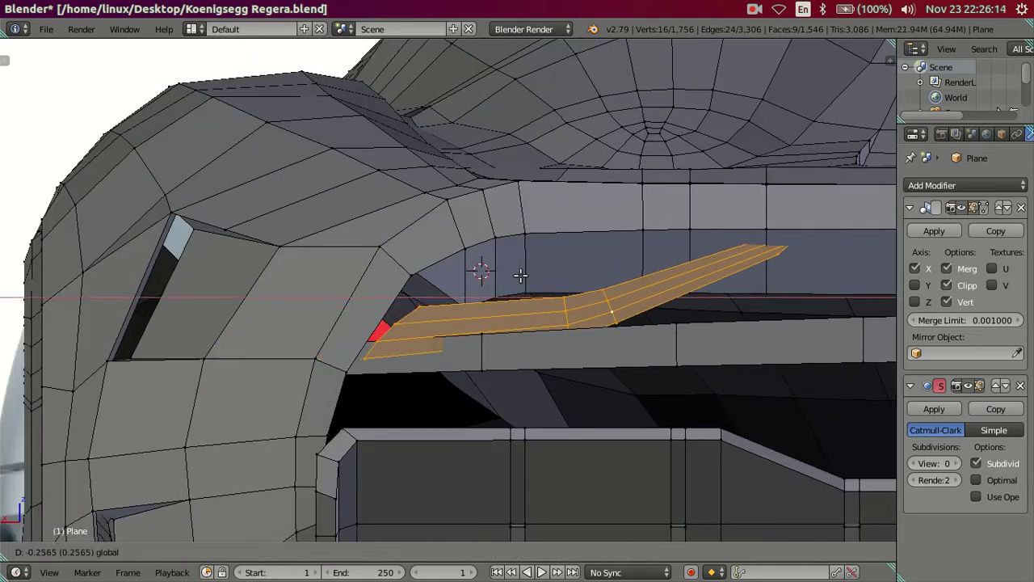
pyautogui.click(517, 278)
pyautogui.moveTo(509, 303); pyautogui.dragTo(622, 340, button='middle')
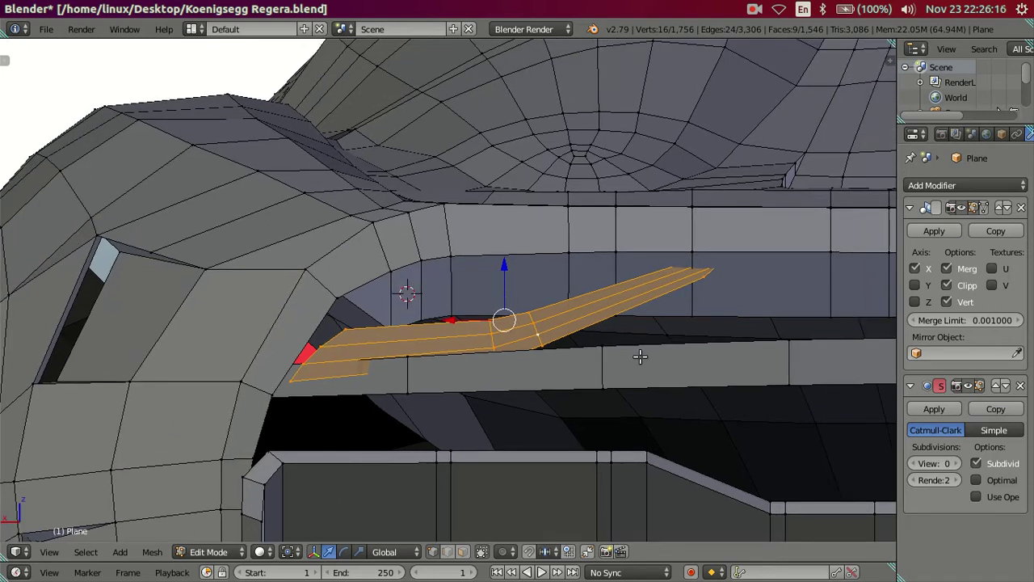
pyautogui.press('s')
pyautogui.click(594, 341)
# In back view, shift the strip left, tilt it slightly and nudge it into the recess
pyautogui.press('ctrl+KP_1')
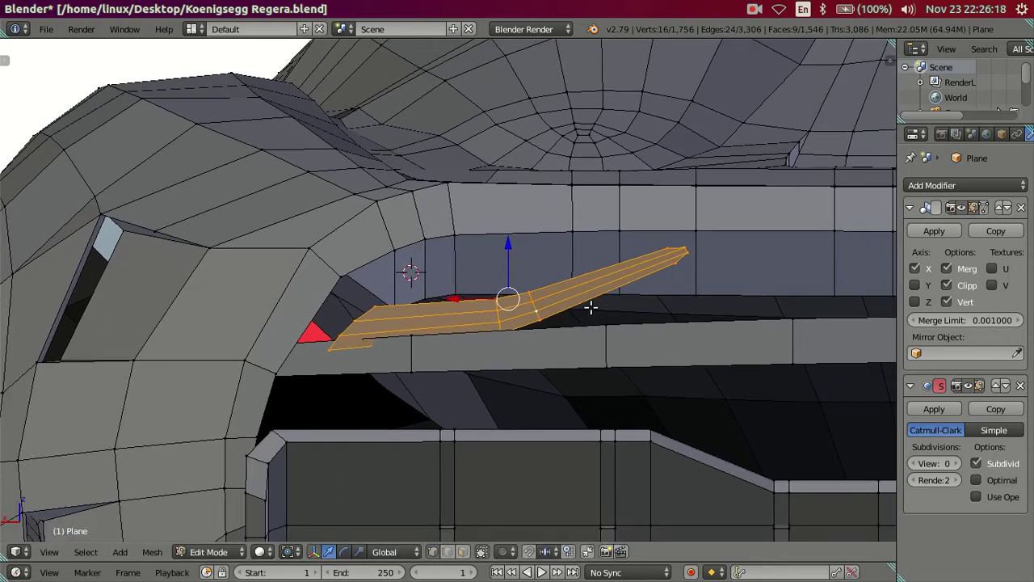
pyautogui.press('g')
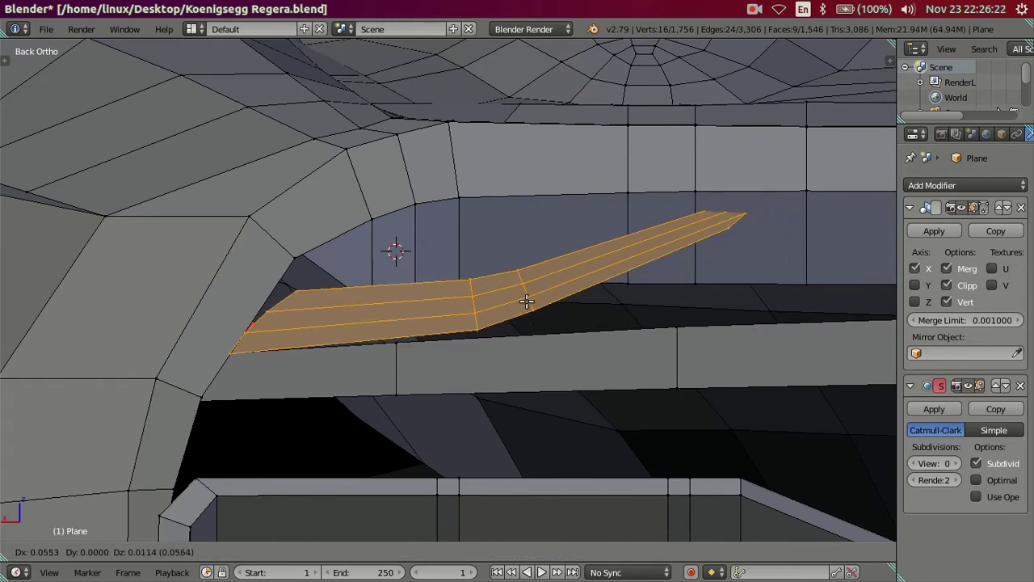
pyautogui.click(526, 302)
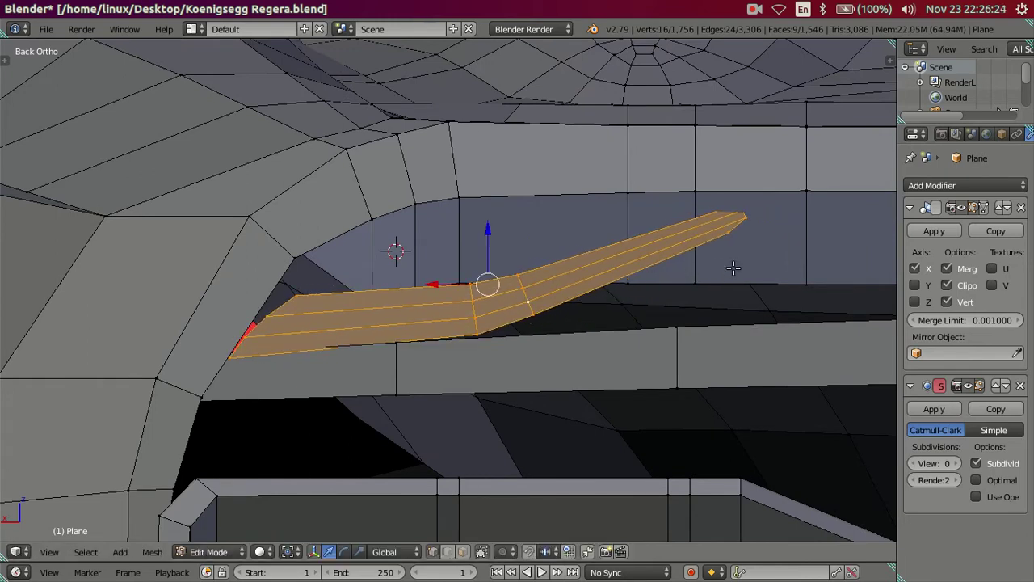
pyautogui.press('r')
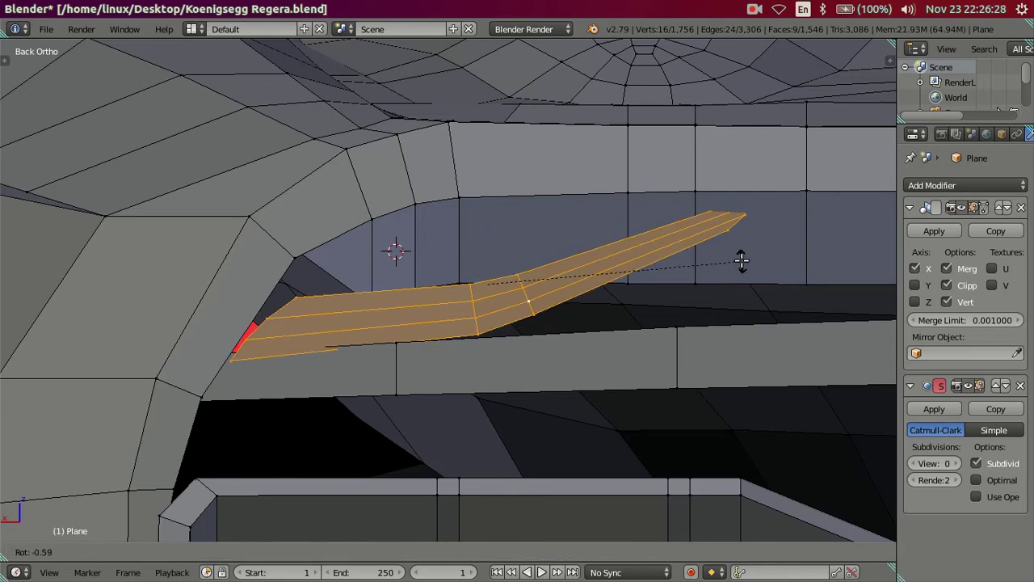
pyautogui.click(741, 259)
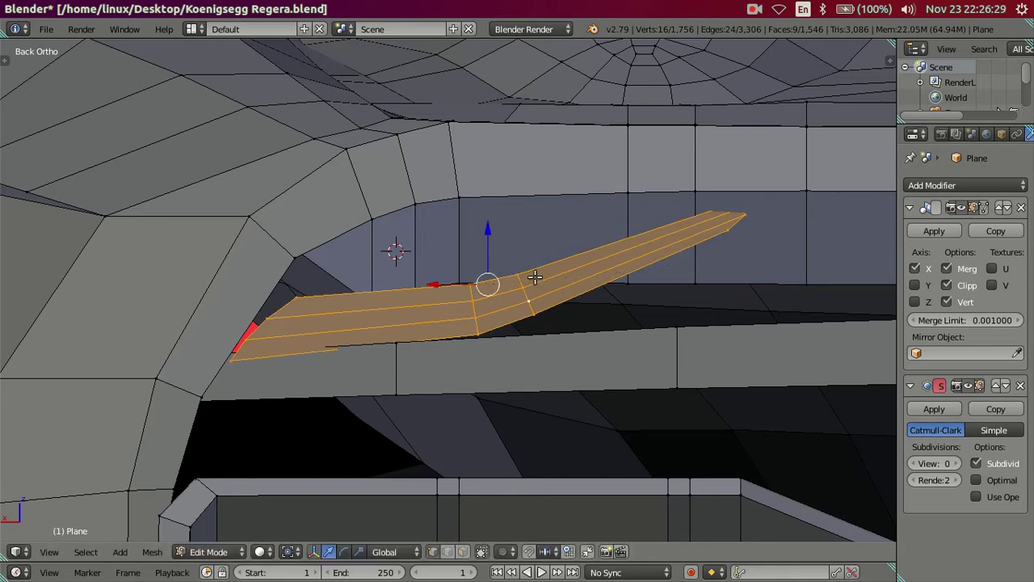
pyautogui.press('g')
pyautogui.click(437, 281)
# Compare the strip with the reference in wireframe, then orbit to view it from above
pyautogui.press('z')
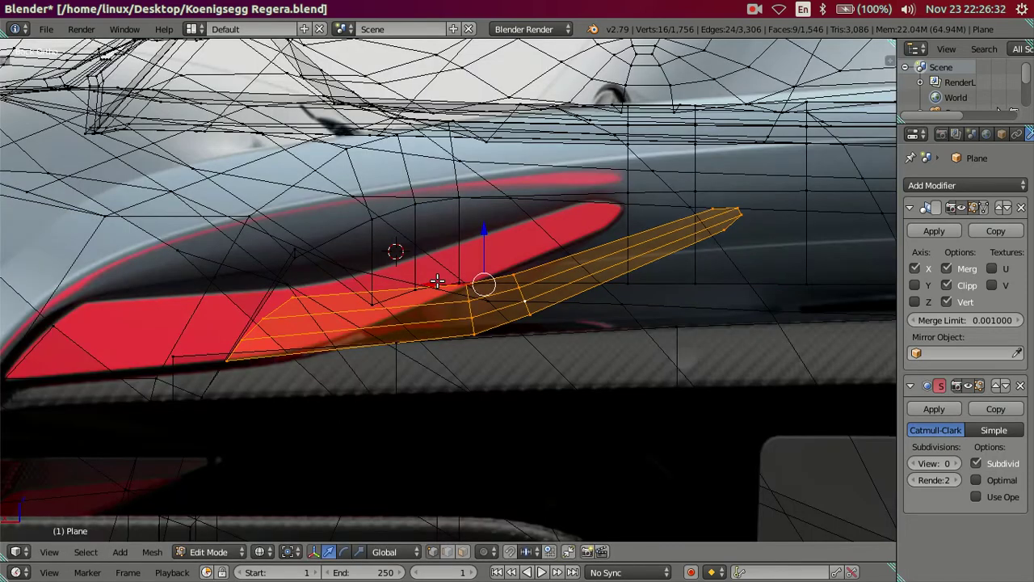
pyautogui.scroll(-3, 438, 280)
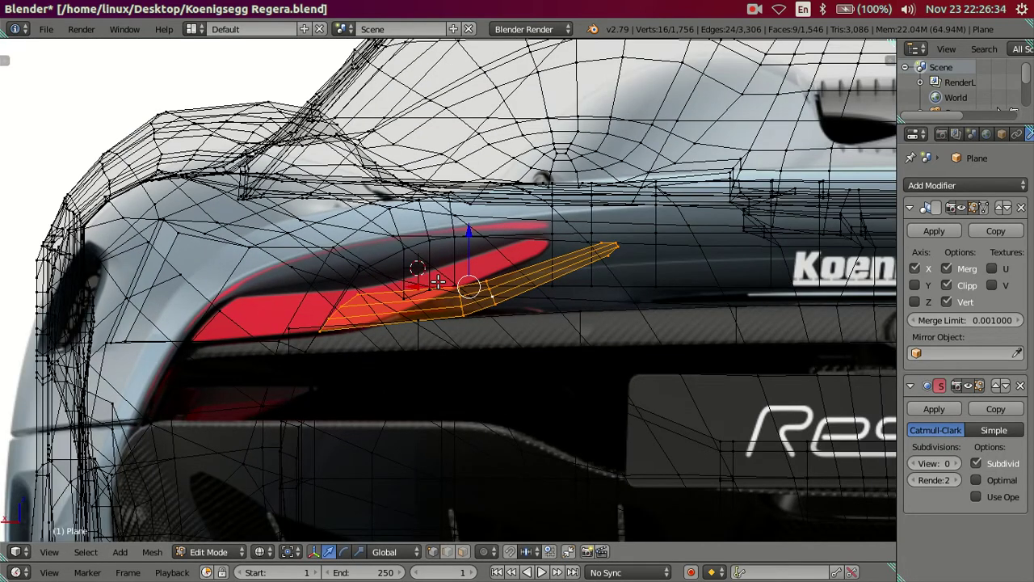
pyautogui.scroll(2, 709, 283)
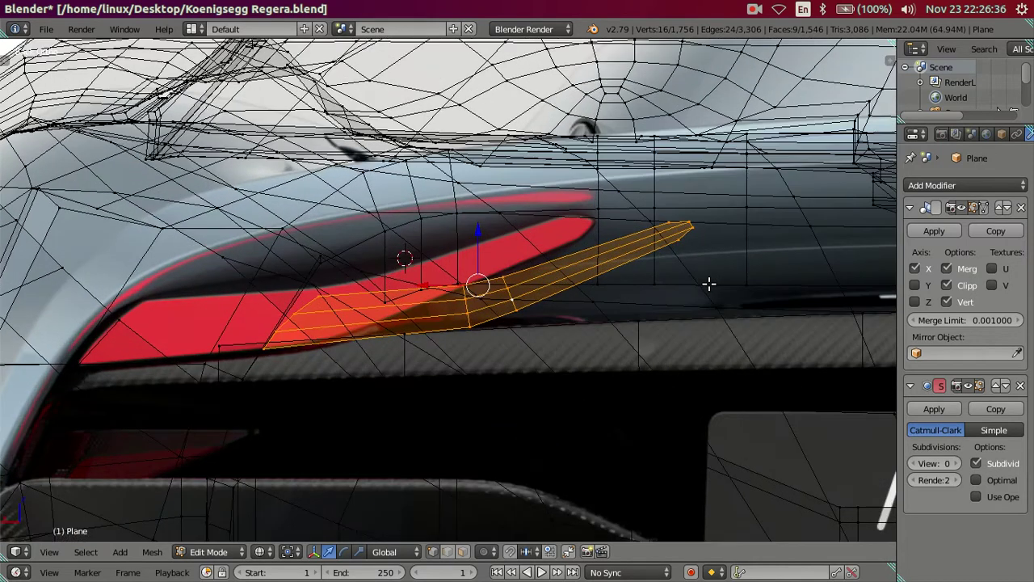
pyautogui.press('z')
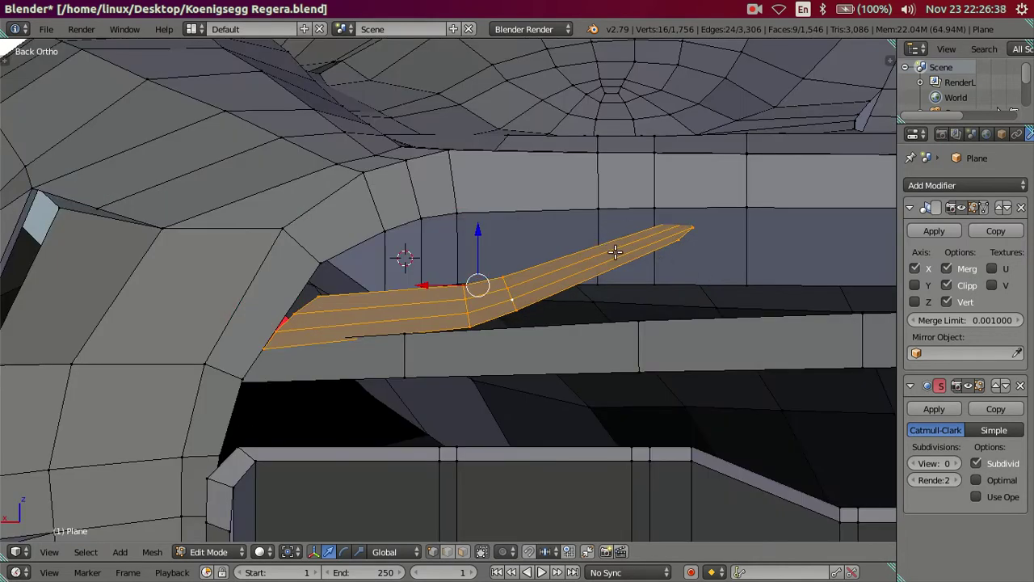
pyautogui.press('g')
pyautogui.press('Escape')
pyautogui.press('z')
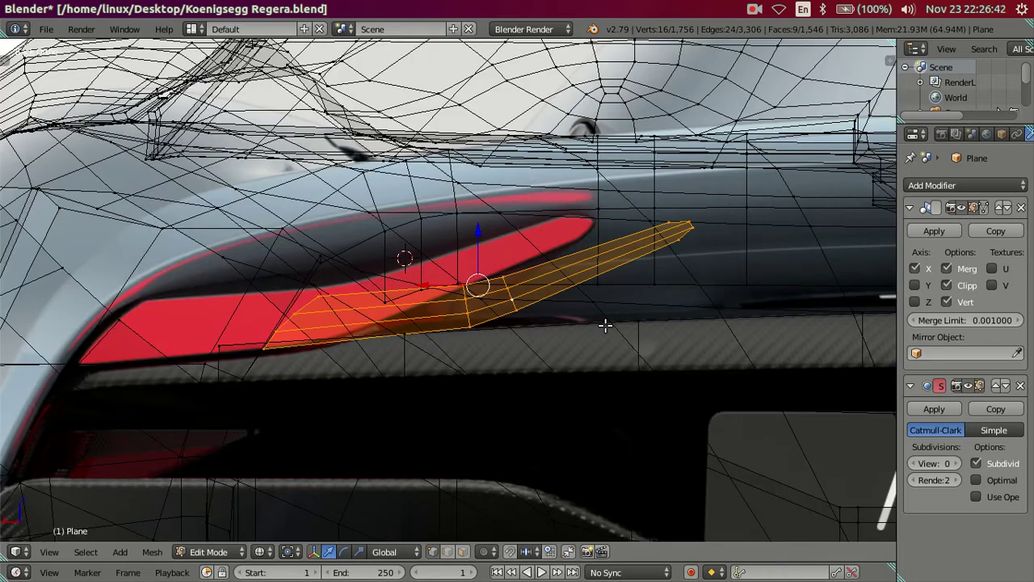
pyautogui.press('z')
pyautogui.moveTo(609, 315)
pyautogui.mouseDown(button='middle')
pyautogui.moveTo(619, 302)
pyautogui.moveTo(565, 300)
pyautogui.moveTo(558, 316)
pyautogui.moveTo(606, 370)
pyautogui.moveTo(688, 363)
pyautogui.moveTo(722, 347)
pyautogui.moveTo(485, 339)
pyautogui.mouseUp(button='middle')
pyautogui.scroll(-2, 605, 370)
pyautogui.scroll(-1, 619, 376)
pyautogui.click(15, 308)
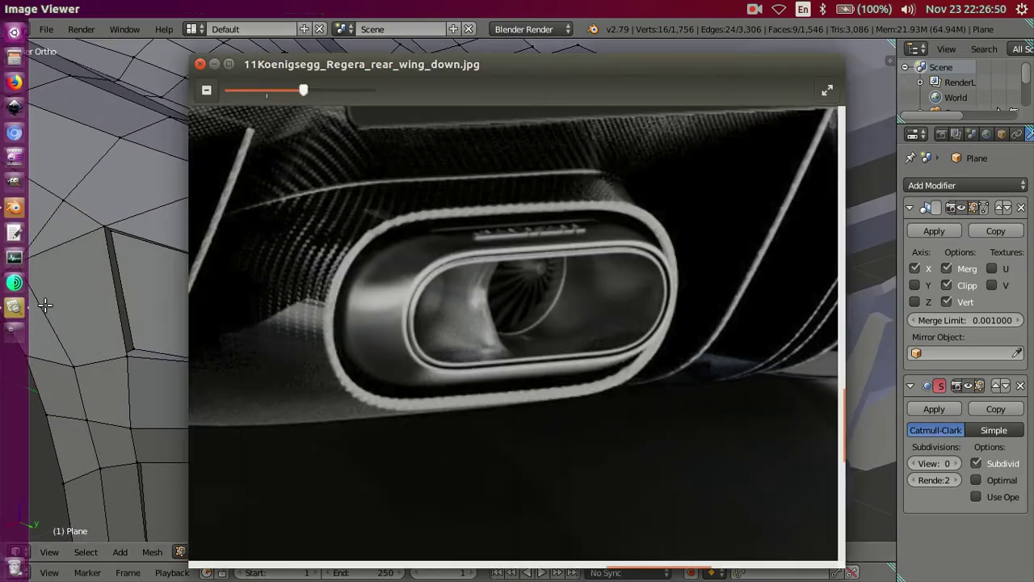
pyautogui.scroll(-2, 420, 304)
pyautogui.scroll(-1, 453, 163)
pyautogui.moveTo(454, 164); pyautogui.dragTo(537, 388)
pyautogui.scroll(-1, 501, 354)
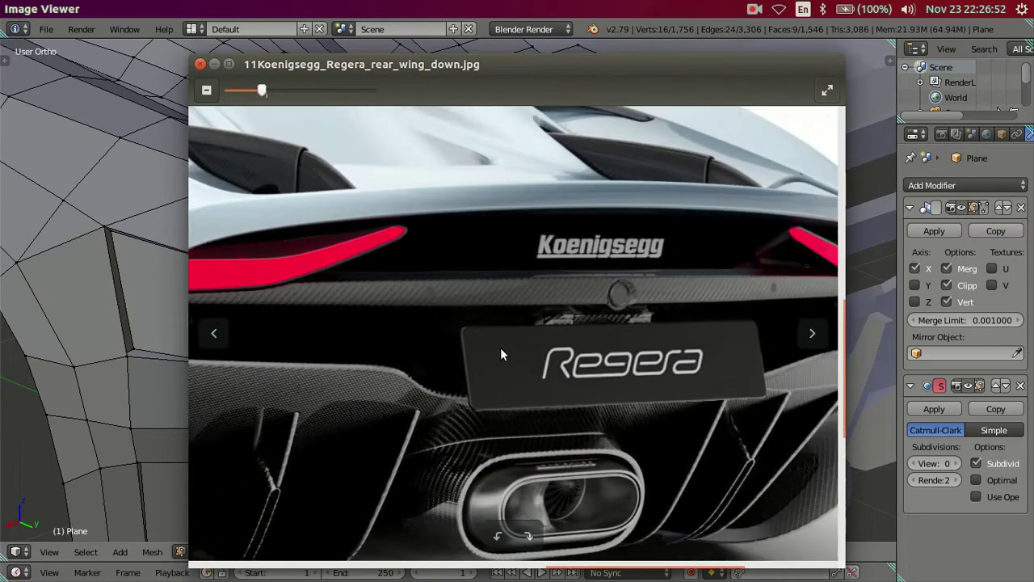
pyautogui.moveTo(557, 308); pyautogui.dragTo(400, 348)
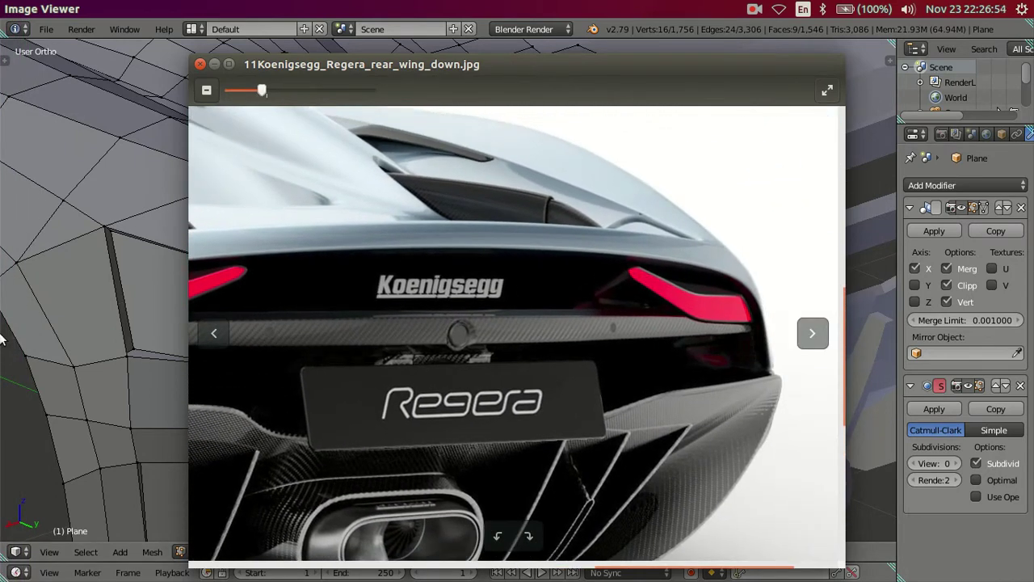
# Back in Blender, rotate the trim strip in top view toward the reference's black stripe
pyautogui.click(14, 232)
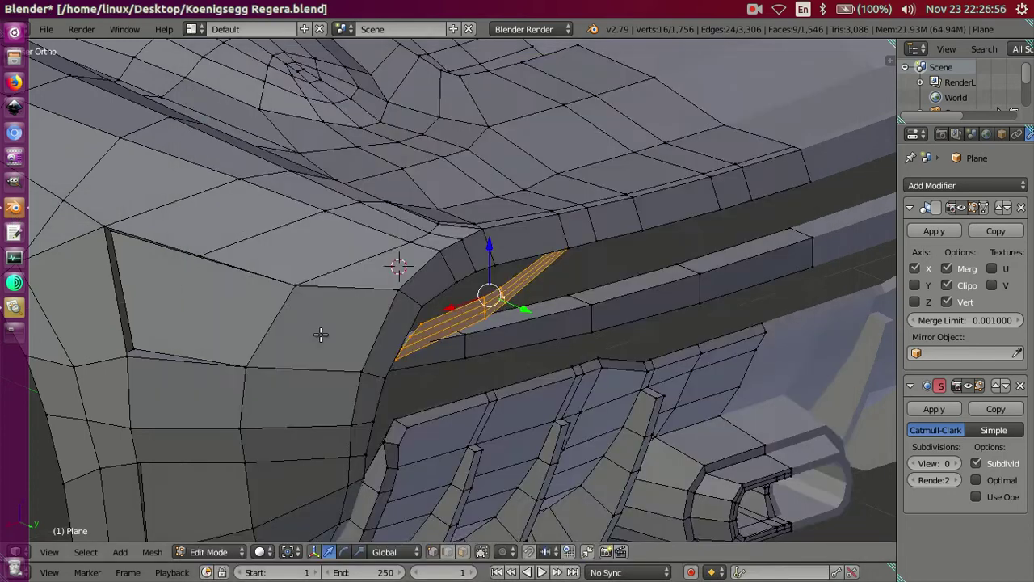
pyautogui.press('KP_7')
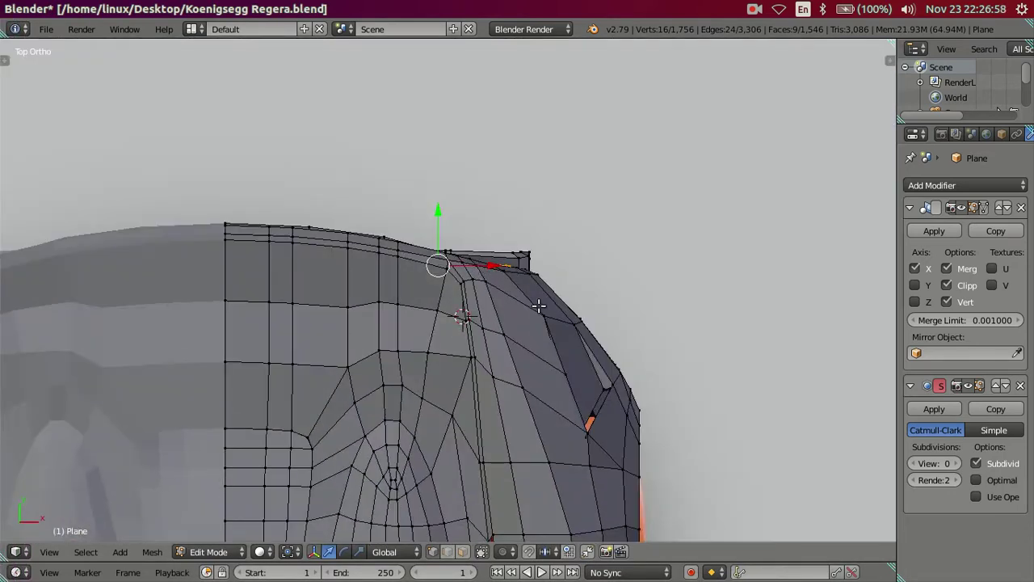
pyautogui.keyDown('shift'); pyautogui.moveTo(549, 299); pyautogui.dragTo(538, 354, button='middle'); pyautogui.keyUp('shift')
pyautogui.press('r')
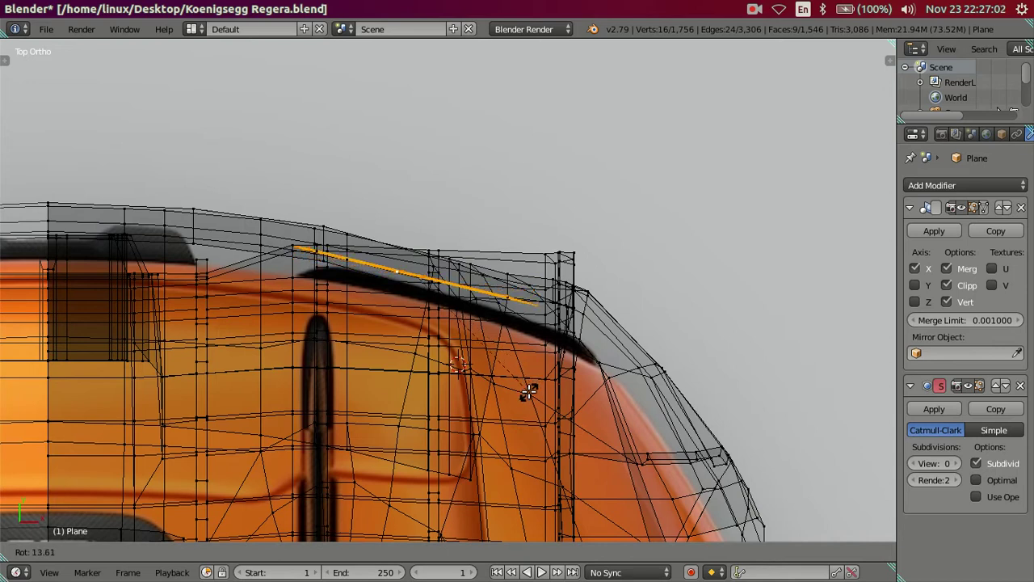
pyautogui.click(528, 392)
pyautogui.scroll(2, 420, 232)
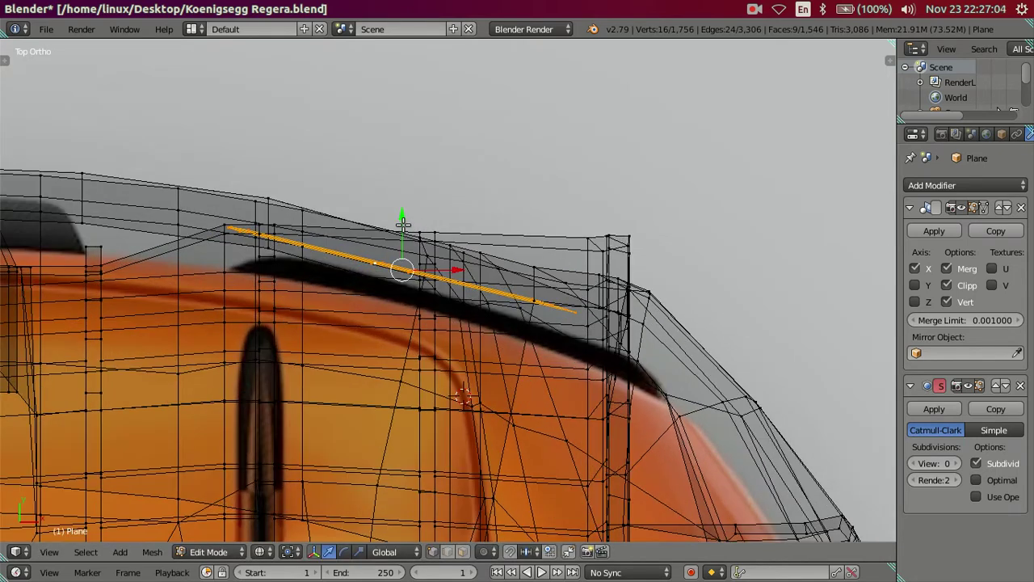
pyautogui.moveTo(402, 225); pyautogui.dragTo(400, 203)
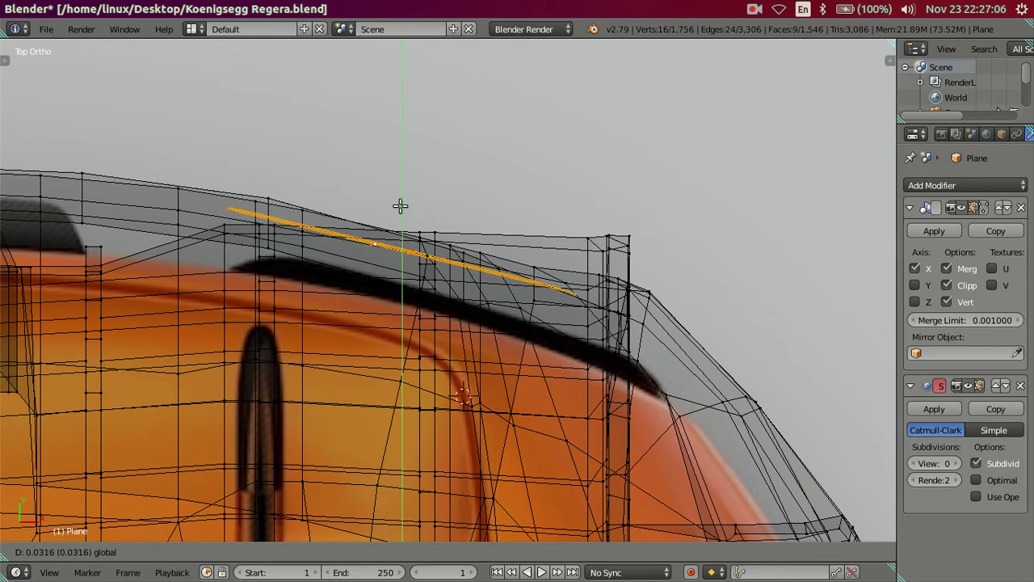
pyautogui.press('r')
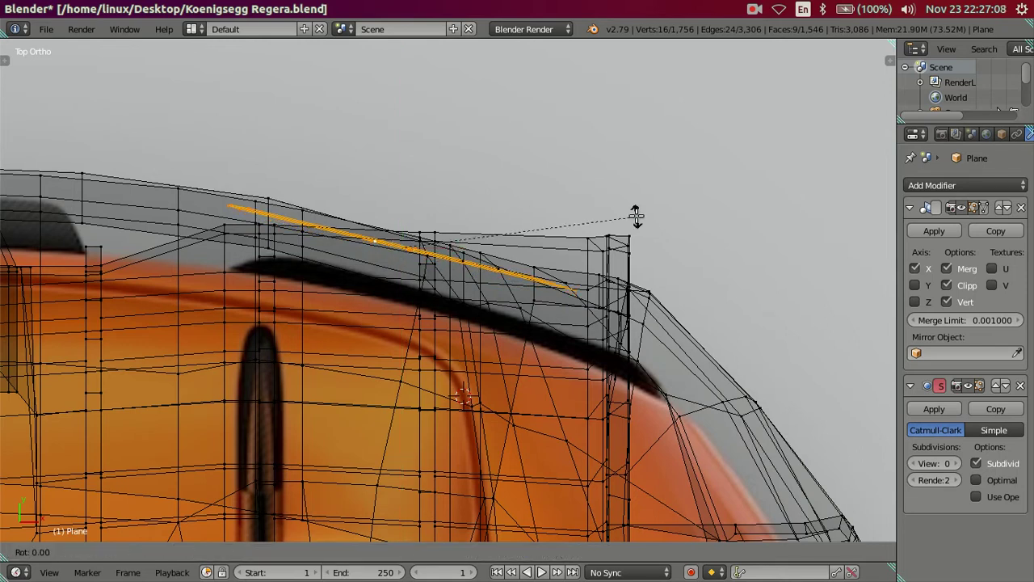
pyautogui.click(633, 211)
# Fine-tune the strip's angle, about 2 degrees, in top wireframe and close-up views
pyautogui.moveTo(633, 210)
pyautogui.mouseDown(button='middle')
pyautogui.moveTo(566, 307)
pyautogui.moveTo(247, 138)
pyautogui.moveTo(149, 165)
pyautogui.moveTo(86, 159)
pyautogui.moveTo(214, 266)
pyautogui.mouseUp(button='middle')
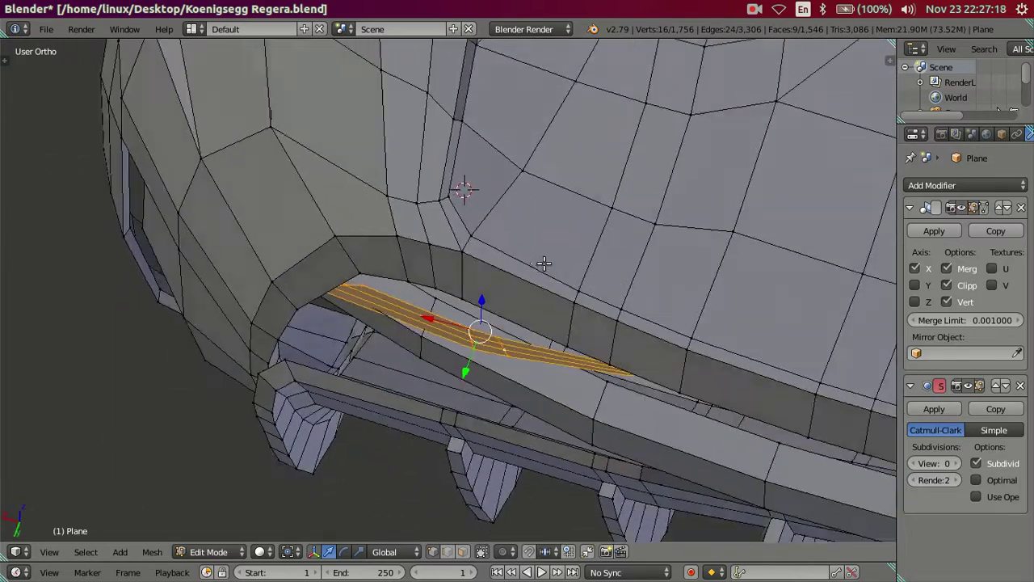
pyautogui.press('KP_7')
pyautogui.press('z')
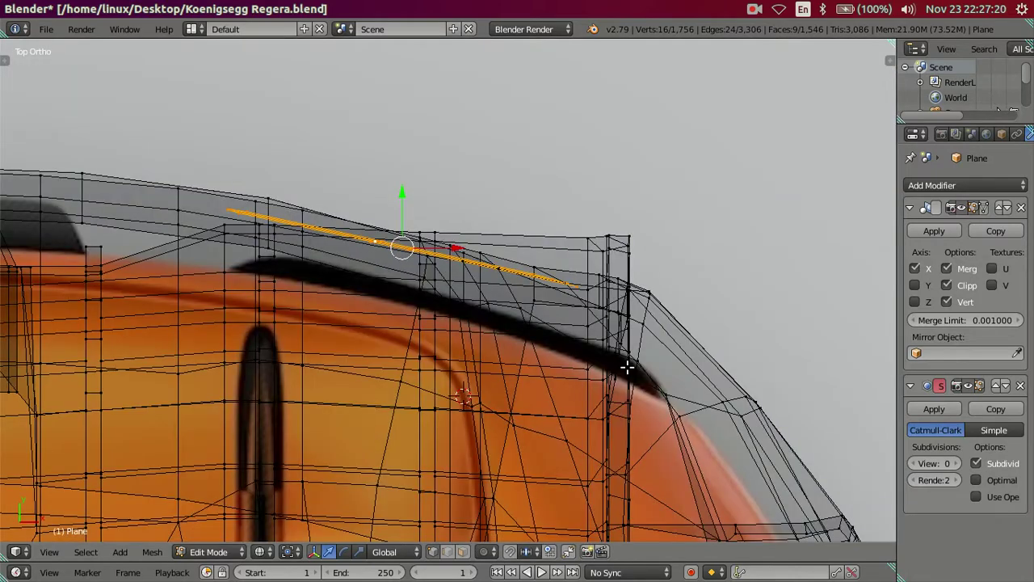
pyautogui.press('r')
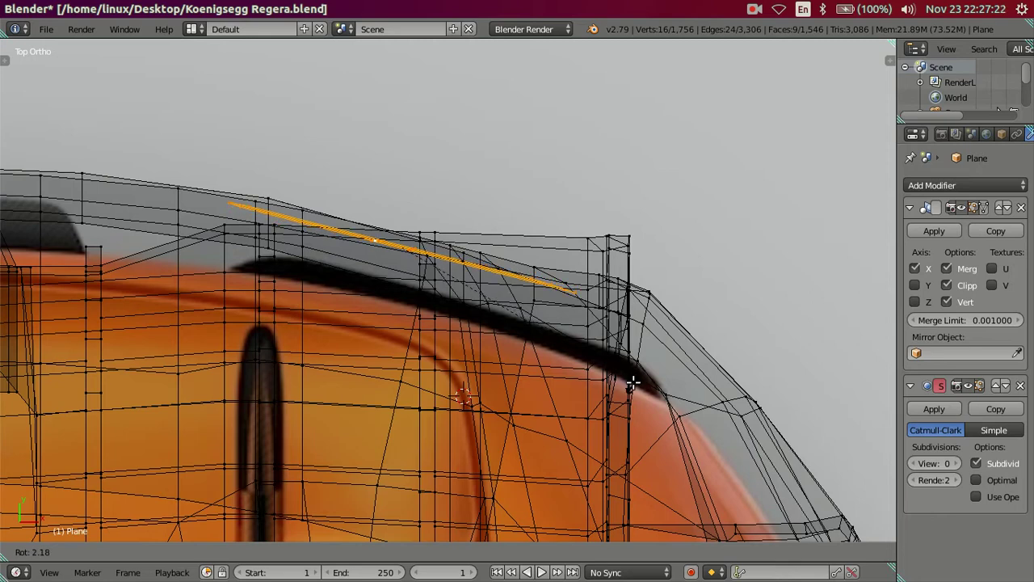
pyautogui.click(633, 380)
pyautogui.press('z')
pyautogui.moveTo(633, 381)
pyautogui.mouseDown(button='middle')
pyautogui.moveTo(405, 245)
pyautogui.moveTo(300, 125)
pyautogui.moveTo(356, 295)
pyautogui.mouseUp(button='middle')
pyautogui.scroll(3, 404, 245)
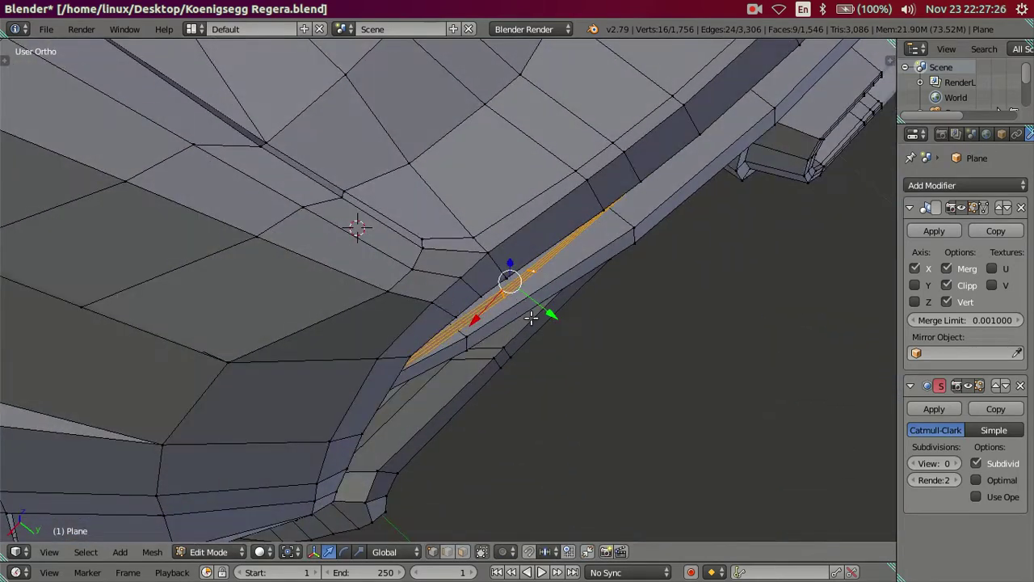
pyautogui.press('r')
pyautogui.click(566, 317)
pyautogui.moveTo(566, 318)
pyautogui.mouseDown(button='middle')
pyautogui.moveTo(520, 185)
pyautogui.moveTo(557, 176)
pyautogui.moveTo(598, 194)
pyautogui.moveTo(606, 240)
pyautogui.moveTo(342, 258)
pyautogui.moveTo(393, 250)
pyautogui.moveTo(415, 181)
pyautogui.moveTo(385, 211)
pyautogui.moveTo(339, 354)
pyautogui.mouseUp(button='middle')
# Move the fin tip's four vertices along Y
pyautogui.rightClick(303, 339)
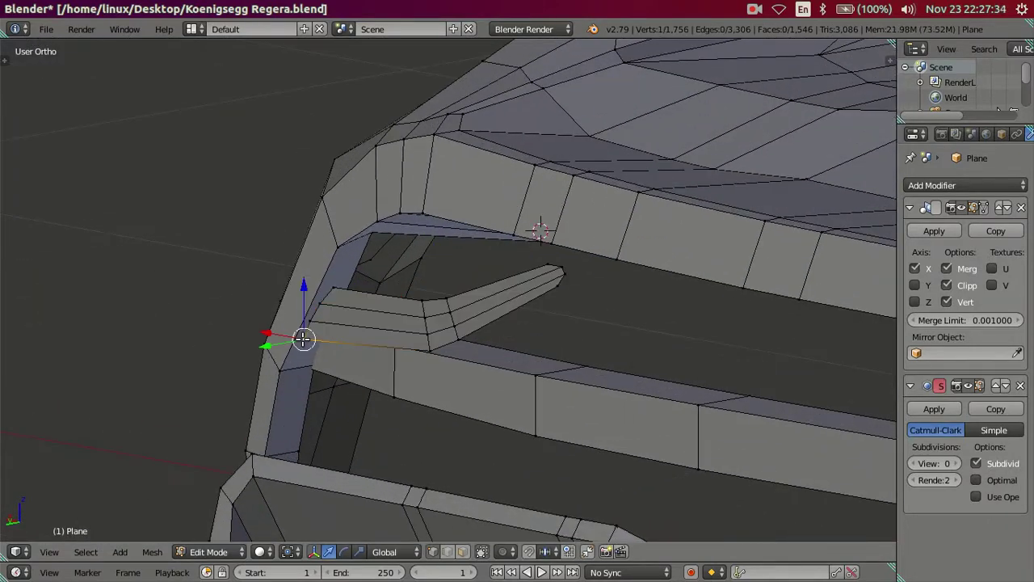
pyautogui.moveTo(337, 288)
pyautogui.mouseDown(button='middle')
pyautogui.moveTo(307, 289)
pyautogui.moveTo(348, 291)
pyautogui.moveTo(333, 273)
pyautogui.mouseUp(button='middle')
pyautogui.press('ctrl+KP_Add')
pyautogui.press('g')
pyautogui.press('y')
pyautogui.click(307, 288)
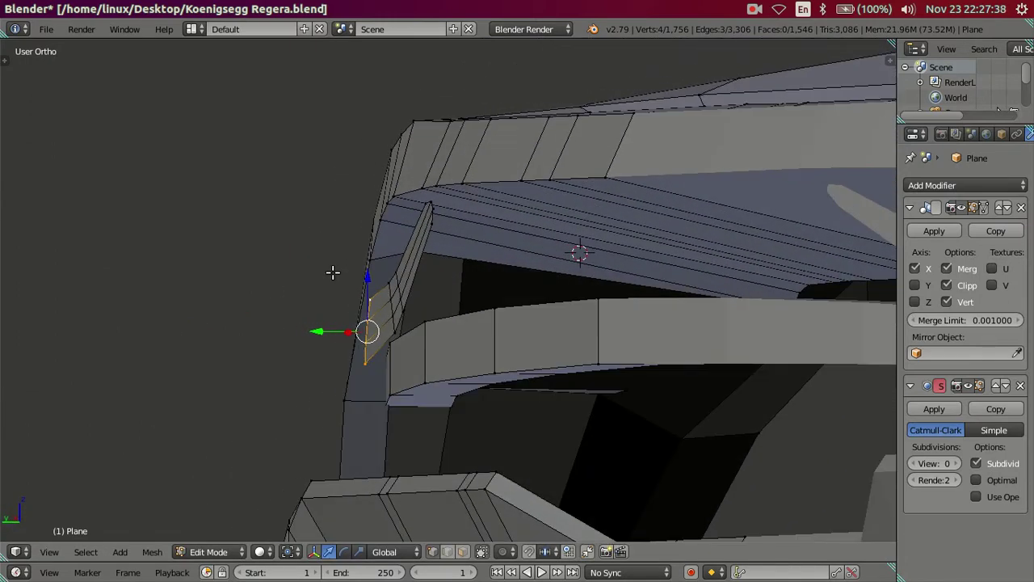
# Nudge the fin's upper-end vertex along Y and preview the smoothed rear outside Edit Mode
pyautogui.rightClick(430, 224)
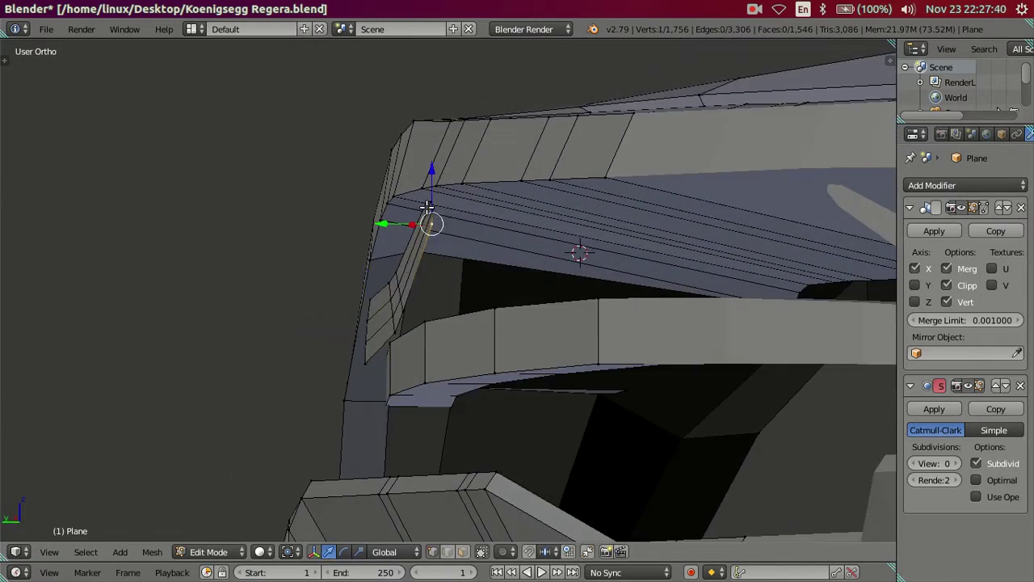
pyautogui.press('g')
pyautogui.press('y')
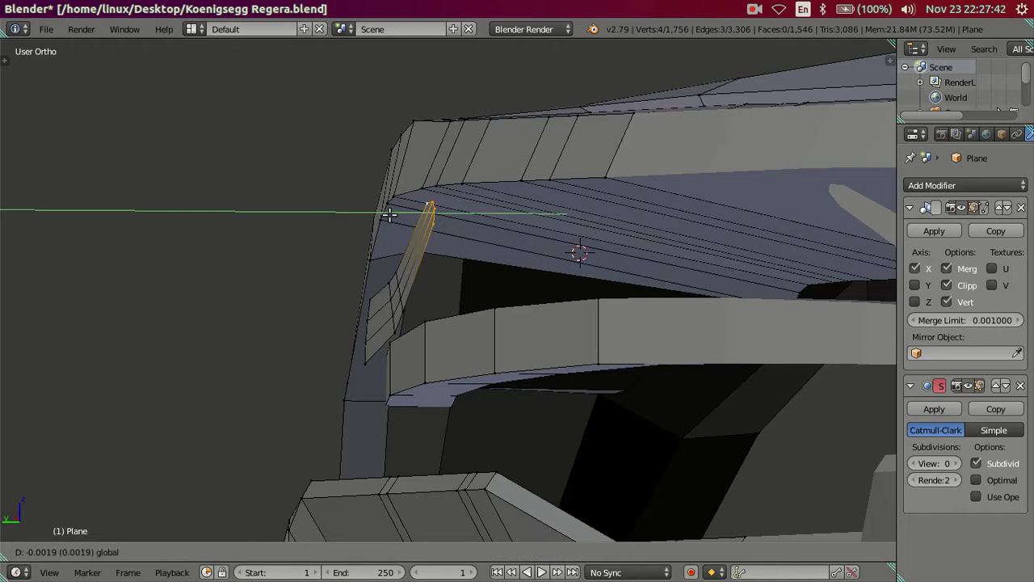
pyautogui.click(389, 215)
pyautogui.moveTo(397, 268); pyautogui.dragTo(439, 240, button='middle')
pyautogui.scroll(3, 439, 240)
pyautogui.press('Tab')
pyautogui.moveTo(530, 302)
pyautogui.mouseDown(button='middle')
pyautogui.moveTo(501, 318)
pyautogui.moveTo(546, 326)
pyautogui.moveTo(599, 310)
pyautogui.moveTo(547, 326)
pyautogui.moveTo(487, 376)
pyautogui.moveTo(480, 426)
pyautogui.moveTo(460, 395)
pyautogui.moveTo(406, 358)
pyautogui.moveTo(383, 360)
pyautogui.moveTo(359, 316)
pyautogui.moveTo(434, 299)
pyautogui.mouseUp(button='middle')
pyautogui.scroll(-2, 599, 311)
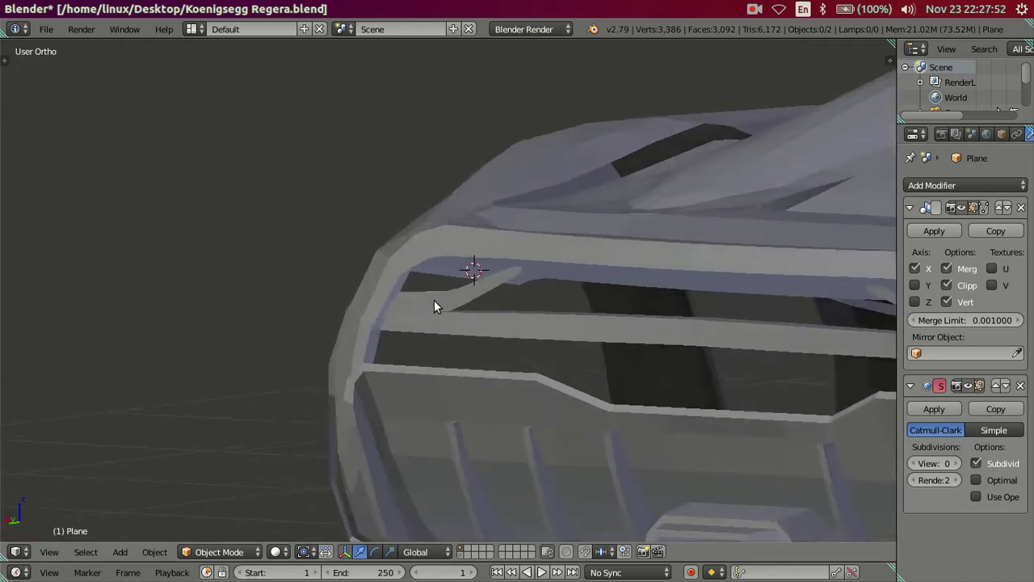
pyautogui.press('Tab')
# Select the whole fin, move it along Z and scale it down slightly
pyautogui.rightClick(430, 285)
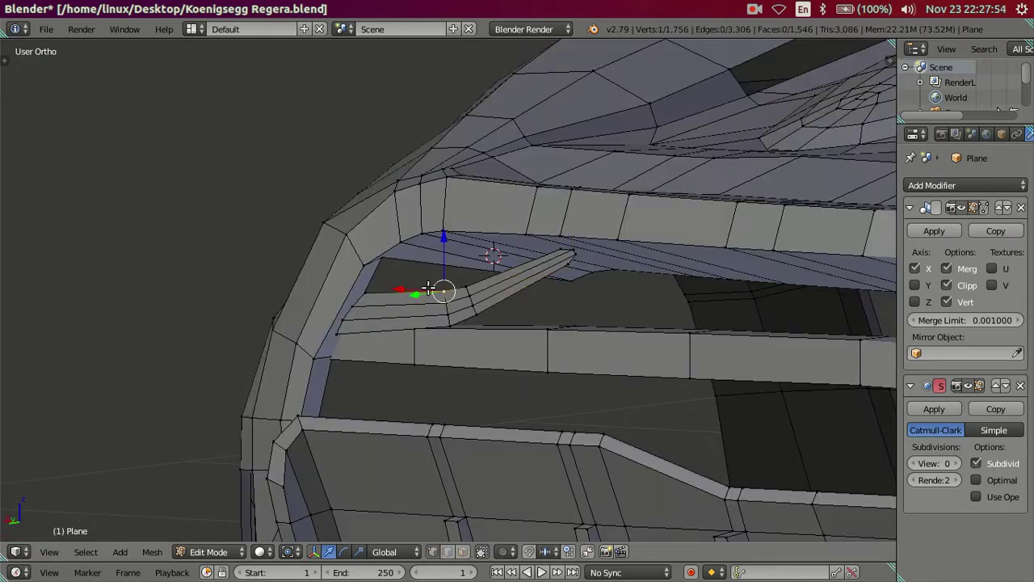
pyautogui.hotkey('ctrl', 'l')
pyautogui.moveTo(429, 291)
pyautogui.mouseDown(button='middle')
pyautogui.moveTo(427, 254)
pyautogui.moveTo(415, 280)
pyautogui.moveTo(434, 314)
pyautogui.moveTo(462, 277)
pyautogui.moveTo(511, 280)
pyautogui.moveTo(491, 266)
pyautogui.mouseUp(button='middle')
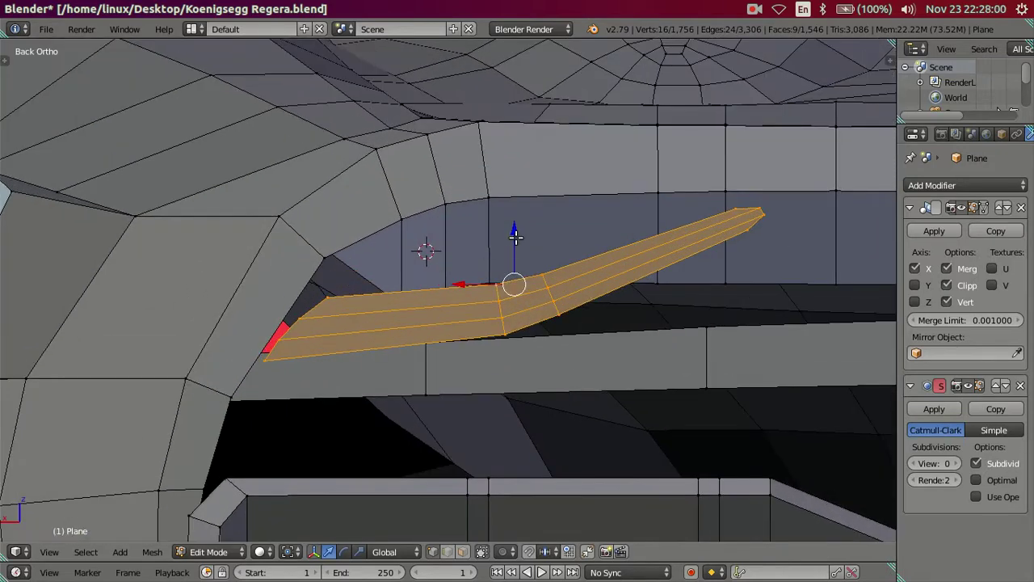
pyautogui.press('g')
pyautogui.press('z')
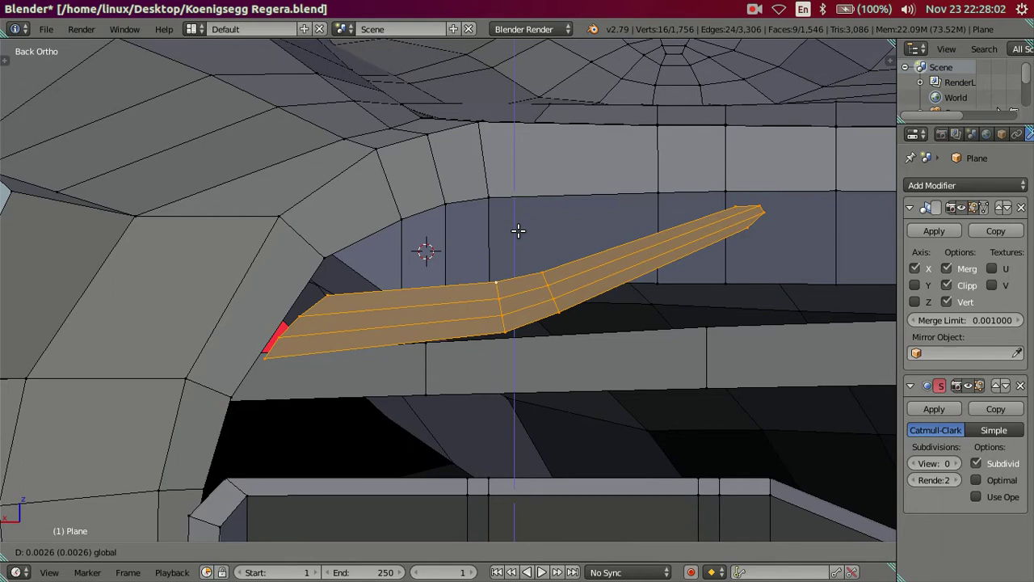
pyautogui.click(524, 230)
pyautogui.press('s')
pyautogui.click(644, 316)
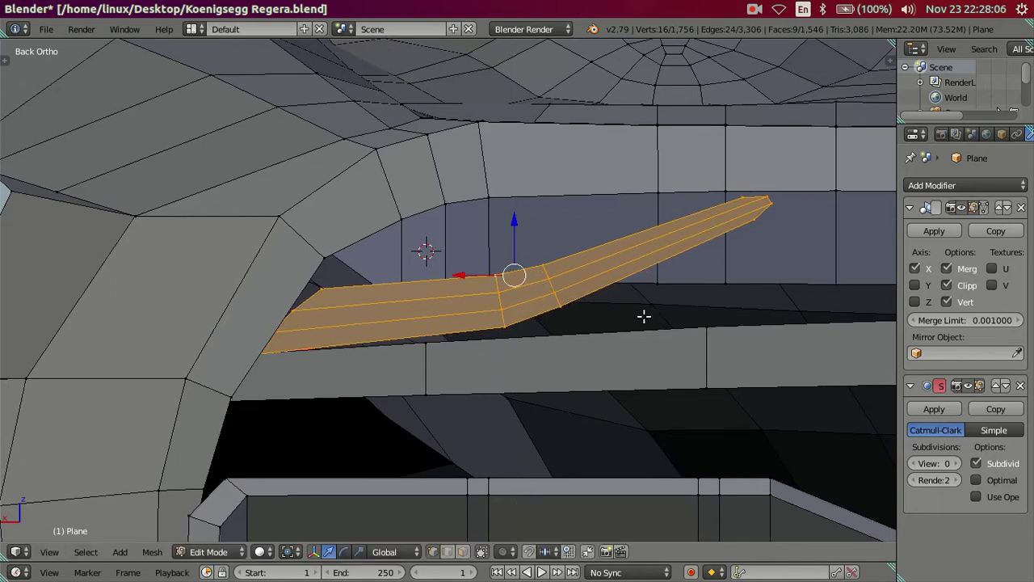
# Fine-tune the fin's sideways and vertical position with small X and up/down nudges
pyautogui.press('g')
pyautogui.press('x')
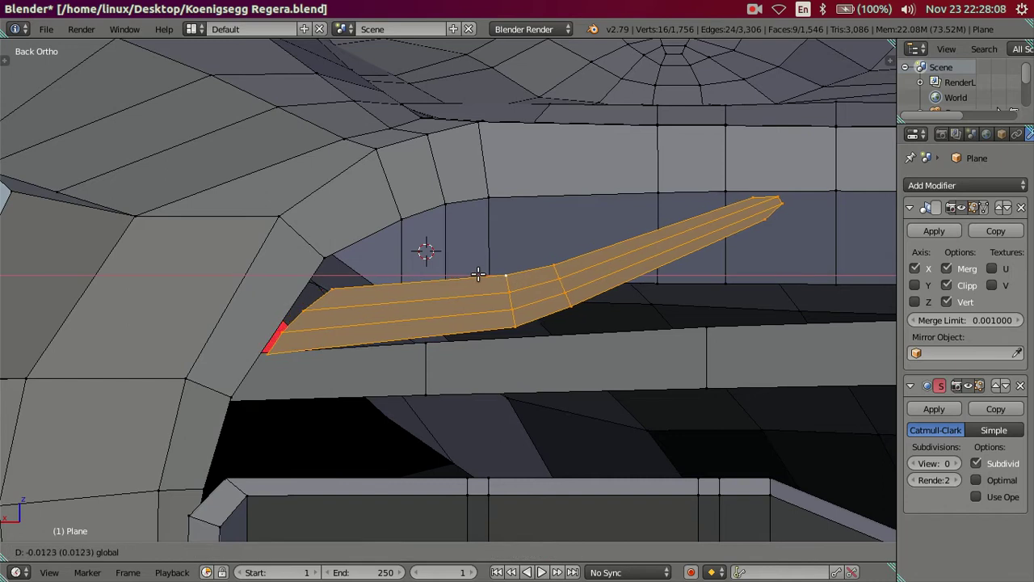
pyautogui.click(478, 274)
pyautogui.click(527, 222)
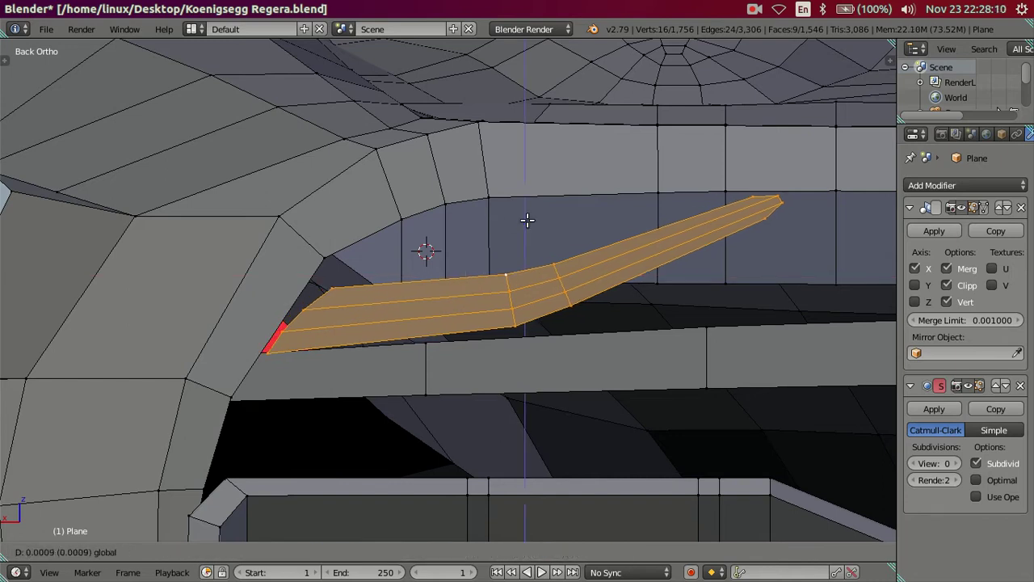
pyautogui.click(526, 219)
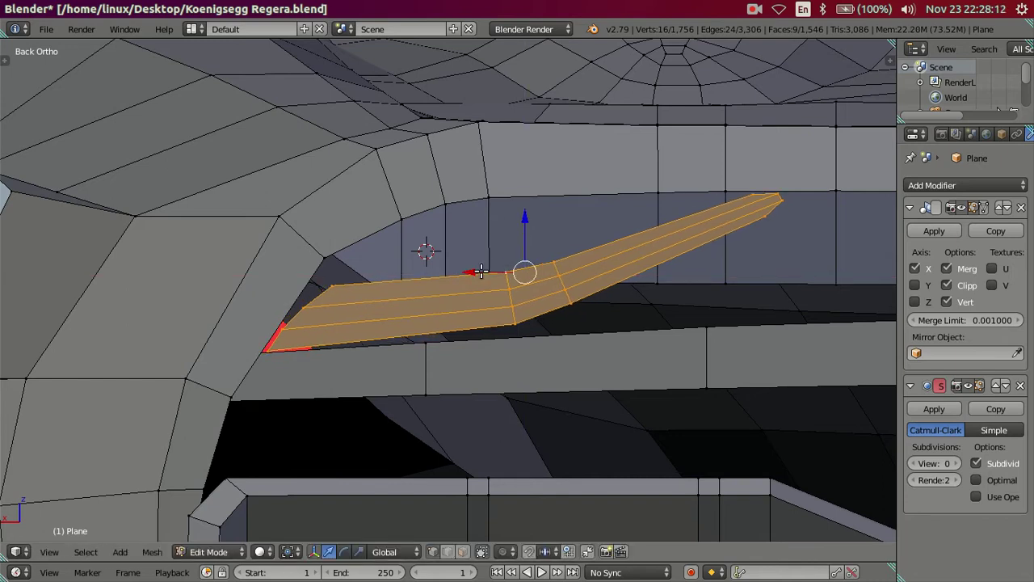
pyautogui.click(480, 271)
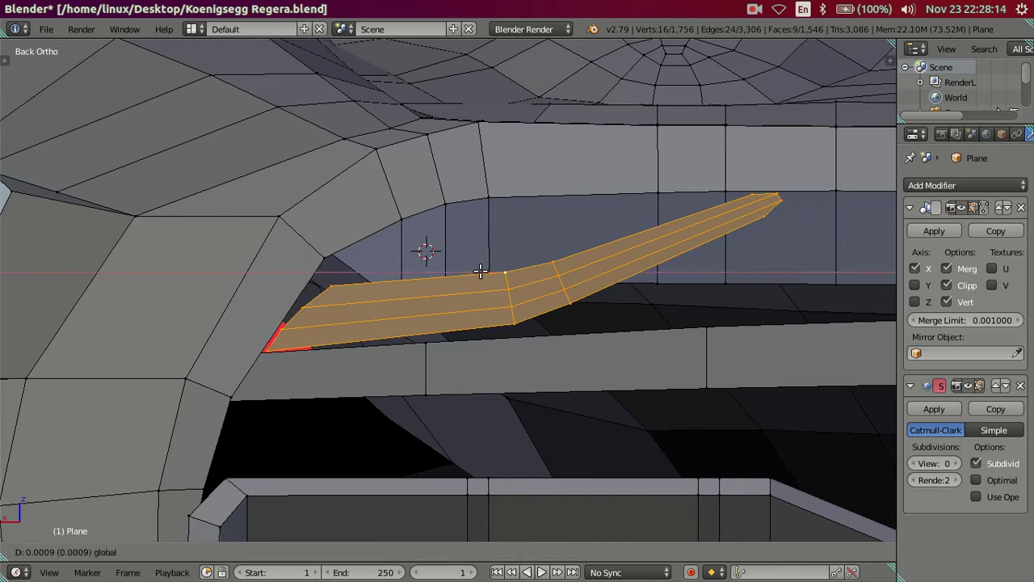
pyautogui.click(480, 270)
pyautogui.click(518, 216)
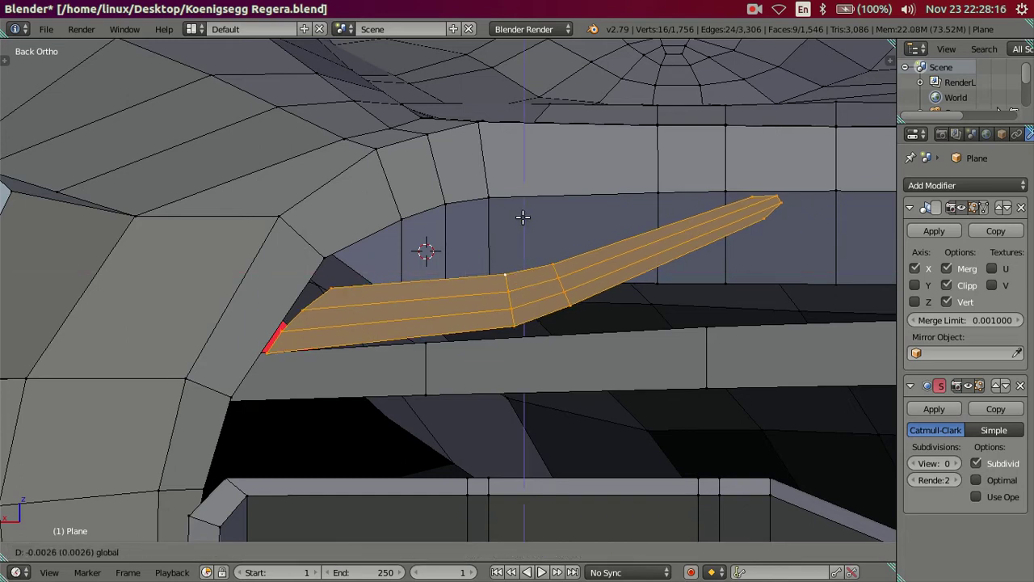
pyautogui.click(492, 272)
pyautogui.click(482, 273)
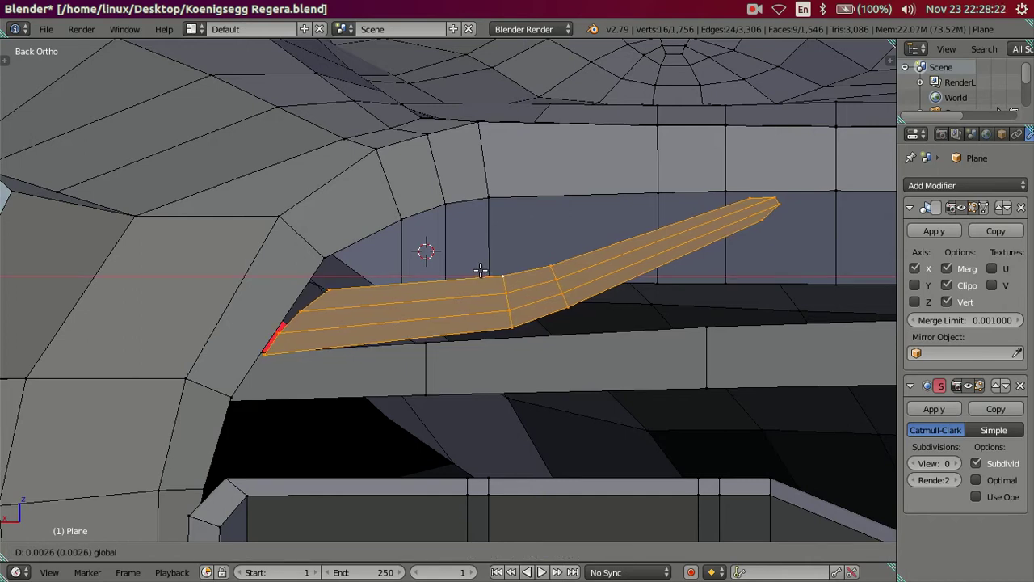
pyautogui.click(481, 269)
# Extrude the fin geometry and move the extruded section higher
pyautogui.moveTo(480, 269); pyautogui.dragTo(531, 356, button='middle')
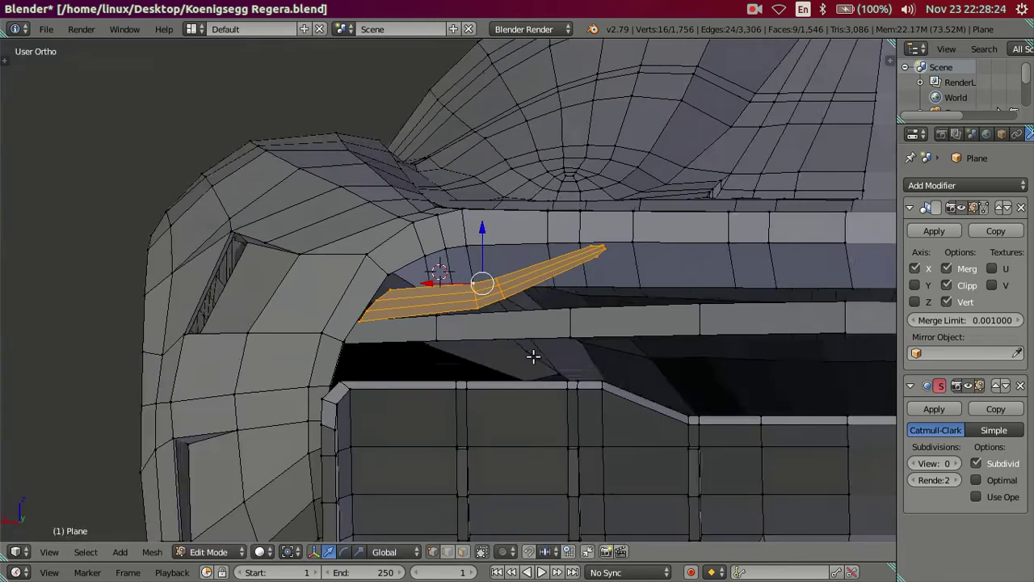
pyautogui.scroll(-3, 450, 358)
pyautogui.moveTo(450, 358)
pyautogui.mouseDown(button='middle')
pyautogui.moveTo(479, 312)
pyautogui.moveTo(480, 393)
pyautogui.moveTo(411, 363)
pyautogui.mouseUp(button='middle')
pyautogui.press('e')
pyautogui.rightClick(474, 299)
pyautogui.press('g')
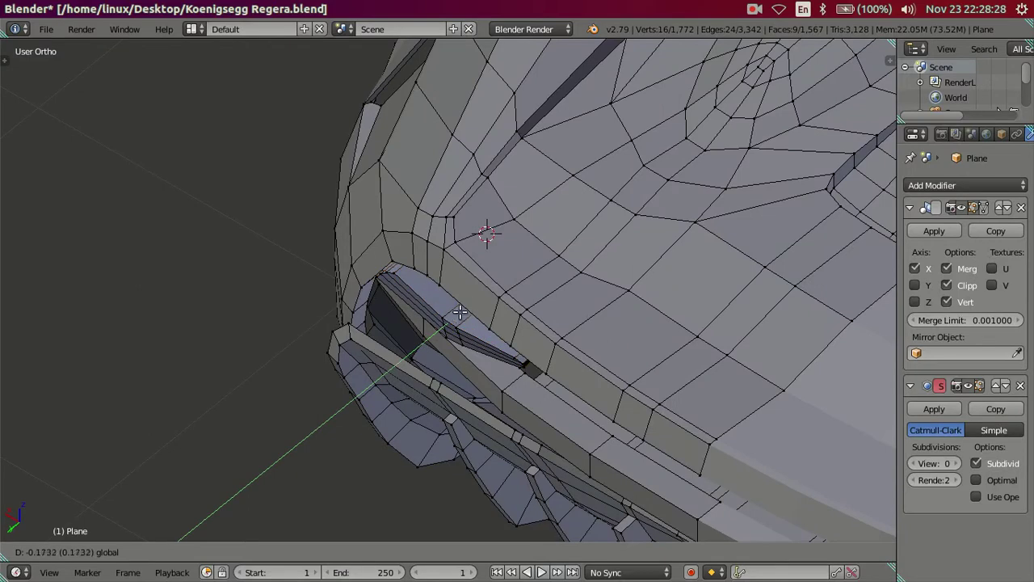
pyautogui.click(475, 301)
# In wireframe, deselect most of the fin and scale the remaining end edge along X
pyautogui.moveTo(436, 363)
pyautogui.mouseDown(button='middle')
pyautogui.moveTo(485, 270)
pyautogui.moveTo(473, 288)
pyautogui.moveTo(487, 269)
pyautogui.moveTo(517, 295)
pyautogui.moveTo(595, 300)
pyautogui.moveTo(608, 333)
pyautogui.moveTo(531, 316)
pyautogui.moveTo(584, 358)
pyautogui.moveTo(607, 293)
pyautogui.mouseUp(button='middle')
pyautogui.press('z')
pyautogui.moveTo(448, 337)
pyautogui.mouseDown(button='middle')
pyautogui.moveTo(352, 221)
pyautogui.moveTo(248, 231)
pyautogui.moveTo(421, 344)
pyautogui.moveTo(300, 342)
pyautogui.moveTo(191, 445)
pyautogui.moveTo(342, 503)
pyautogui.moveTo(332, 413)
pyautogui.mouseUp(button='middle')
pyautogui.press('z')
pyautogui.press('c')
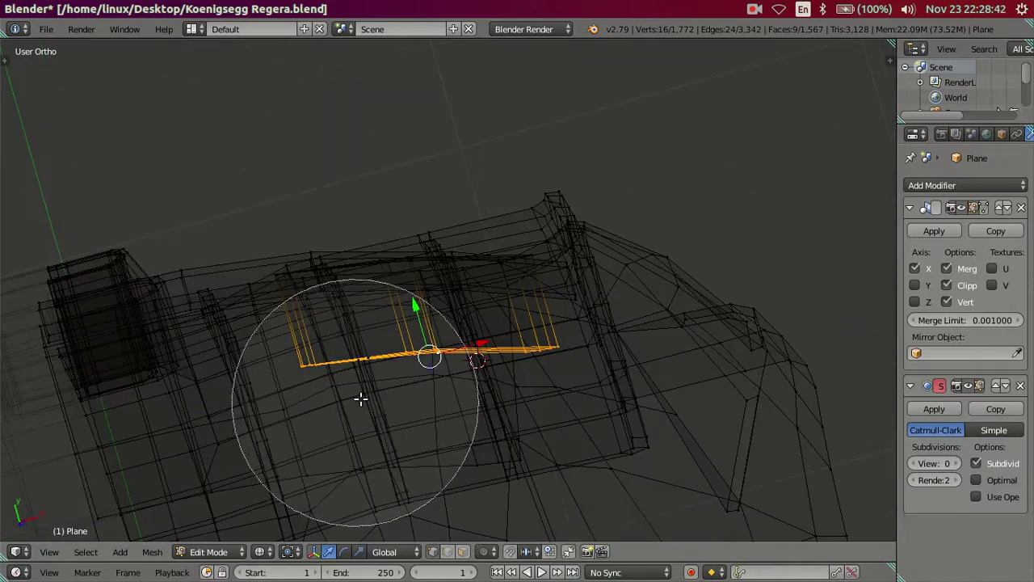
pyautogui.moveTo(455, 438); pyautogui.dragTo(519, 432, button='middle')
pyautogui.rightClick(508, 433)
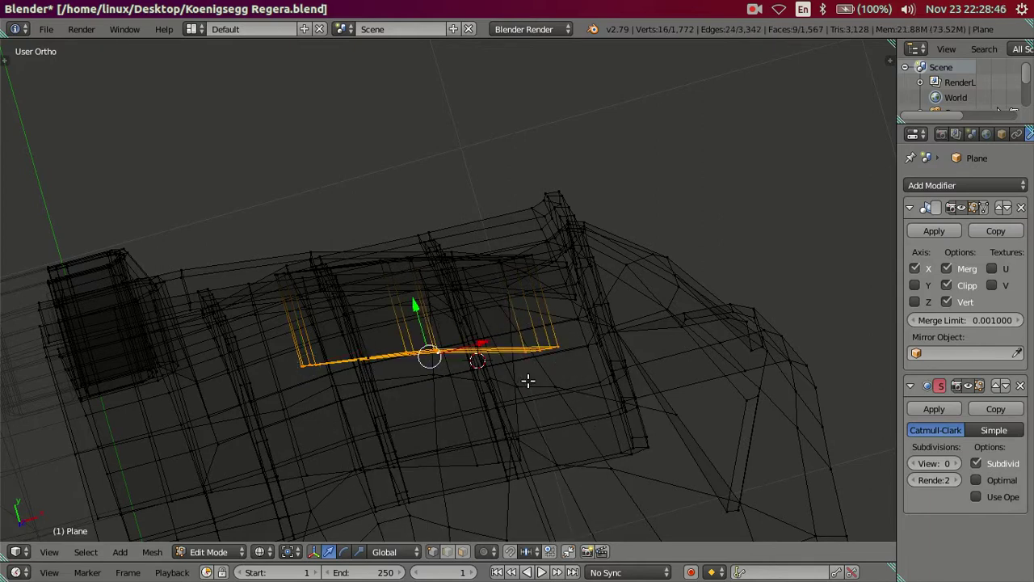
pyautogui.press('s')
pyautogui.press('x')
pyautogui.click(631, 352)
# Deselect the fin's right part and reposition the remaining end vertices along X and Y
pyautogui.moveTo(454, 349)
pyautogui.mouseDown(button='middle')
pyautogui.moveTo(512, 349)
pyautogui.moveTo(447, 350)
pyautogui.mouseUp(button='middle')
pyautogui.press('c')
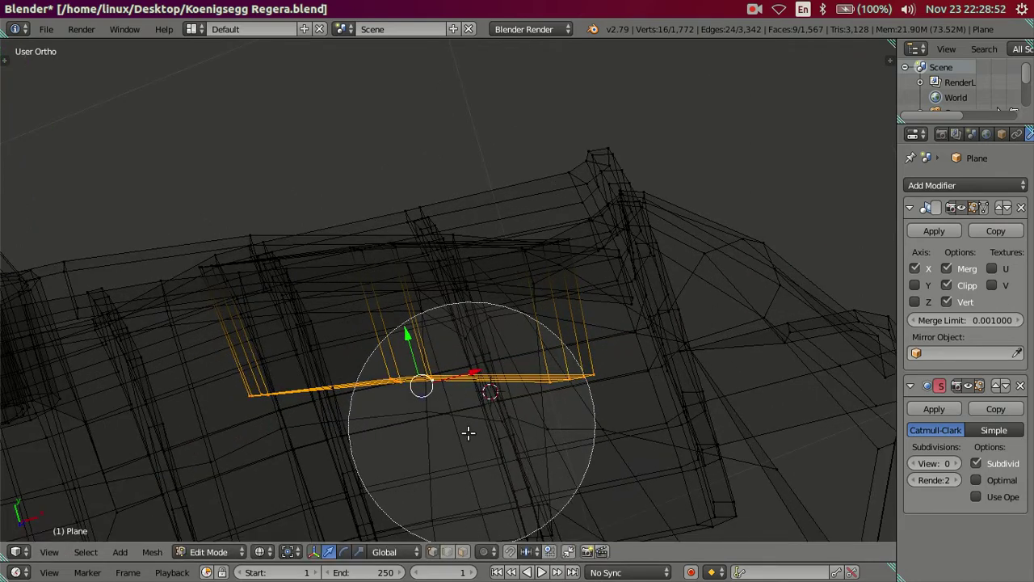
pyautogui.moveTo(469, 430); pyautogui.dragTo(574, 415, button='middle')
pyautogui.rightClick(534, 404)
pyautogui.press('g')
pyautogui.press('x')
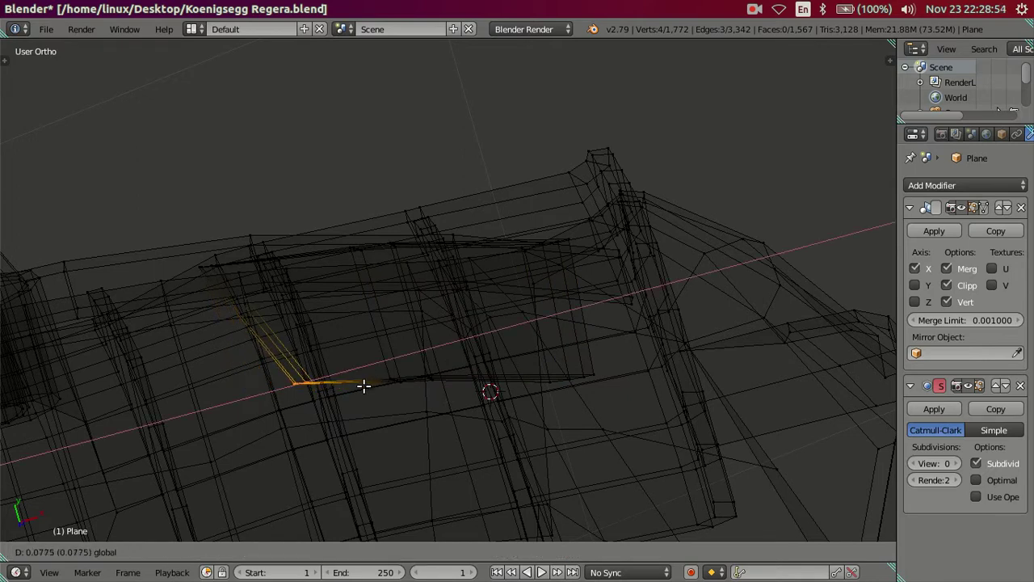
pyautogui.click(375, 386)
pyautogui.moveTo(303, 330); pyautogui.dragTo(317, 343)
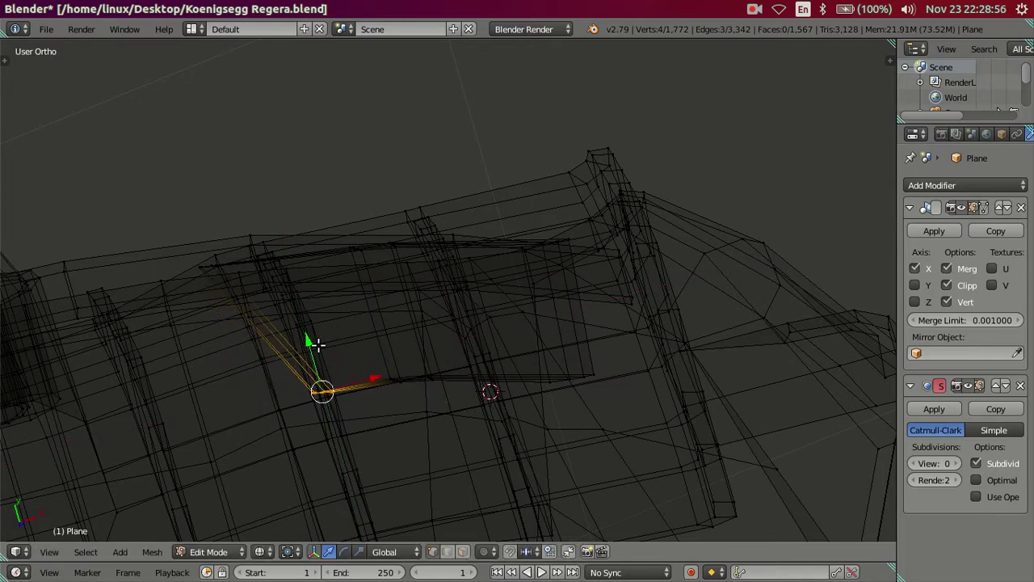
pyautogui.moveTo(367, 376); pyautogui.dragTo(378, 373)
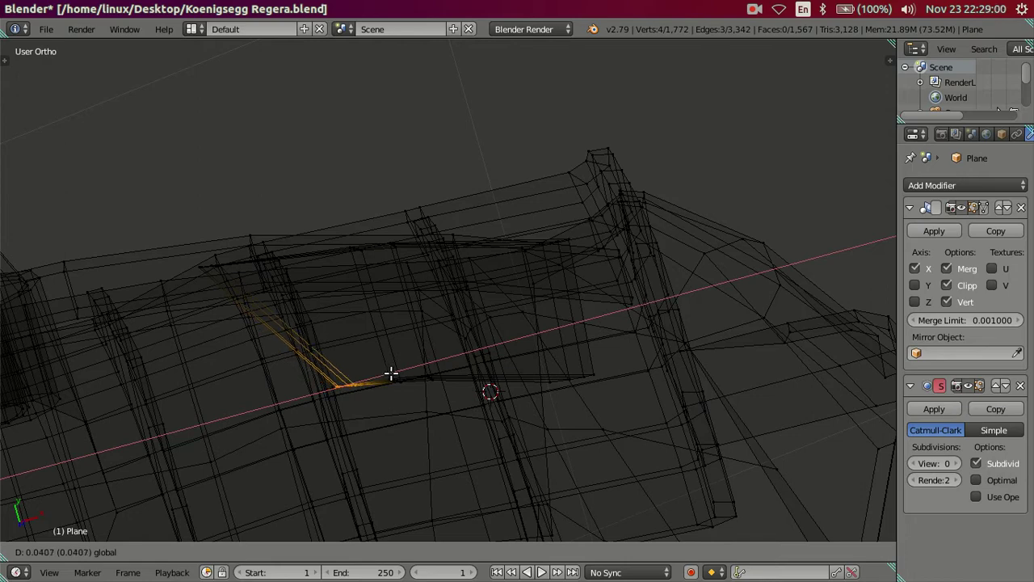
pyautogui.click(390, 373)
# Return to solid shading and view the smoothed rear in Object Mode
pyautogui.moveTo(390, 374)
pyautogui.mouseDown(button='middle')
pyautogui.moveTo(496, 312)
pyautogui.moveTo(550, 301)
pyautogui.moveTo(485, 242)
pyautogui.moveTo(550, 315)
pyautogui.moveTo(478, 365)
pyautogui.moveTo(485, 388)
pyautogui.moveTo(504, 385)
pyautogui.moveTo(363, 308)
pyautogui.moveTo(375, 340)
pyautogui.mouseUp(button='middle')
pyautogui.press('z')
pyautogui.press('Tab')
# Return to Edit Mode and lower the fin vertex along Z to meet the trim strip
pyautogui.scroll(3, 472, 338)
pyautogui.press('Tab')
pyautogui.scroll(2, 404, 234)
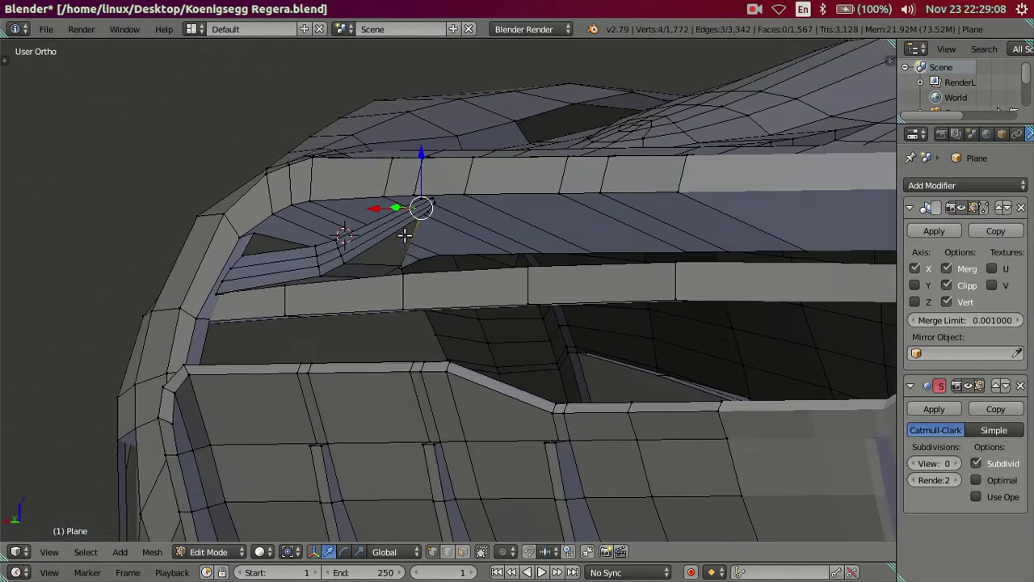
pyautogui.scroll(2, 404, 235)
pyautogui.scroll(1, 438, 240)
pyautogui.moveTo(450, 171); pyautogui.dragTo(468, 207)
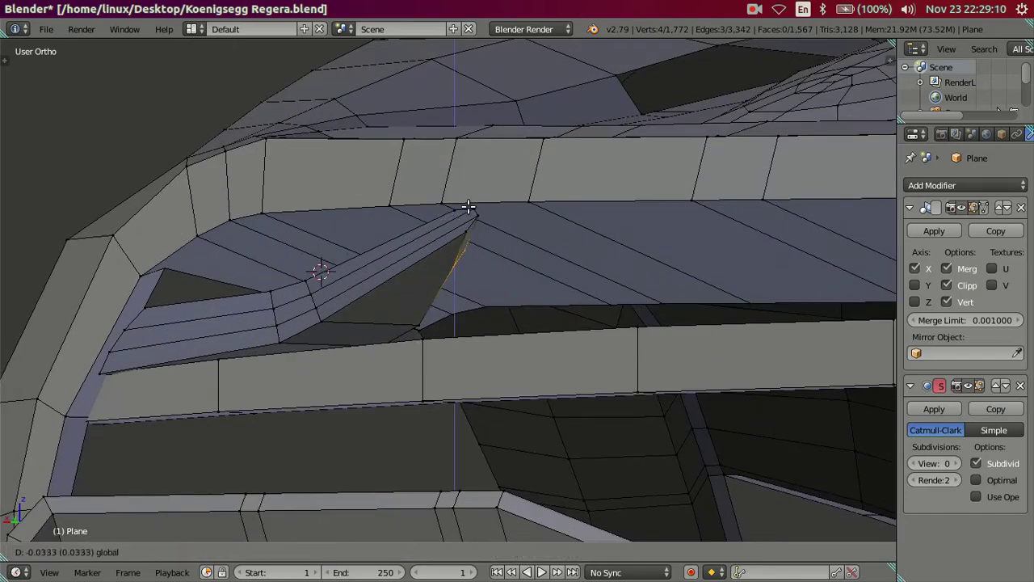
# Switch to wireframe display and orbit around the rear of the car
pyautogui.moveTo(480, 247); pyautogui.dragTo(482, 249)
pyautogui.moveTo(482, 249)
pyautogui.mouseDown(button='middle')
pyautogui.moveTo(492, 282)
pyautogui.moveTo(418, 280)
pyautogui.moveTo(561, 312)
pyautogui.moveTo(612, 302)
pyautogui.moveTo(442, 280)
pyautogui.moveTo(414, 298)
pyautogui.mouseUp(button='middle')
pyautogui.scroll(-3, 420, 291)
pyautogui.scroll(2, 441, 280)
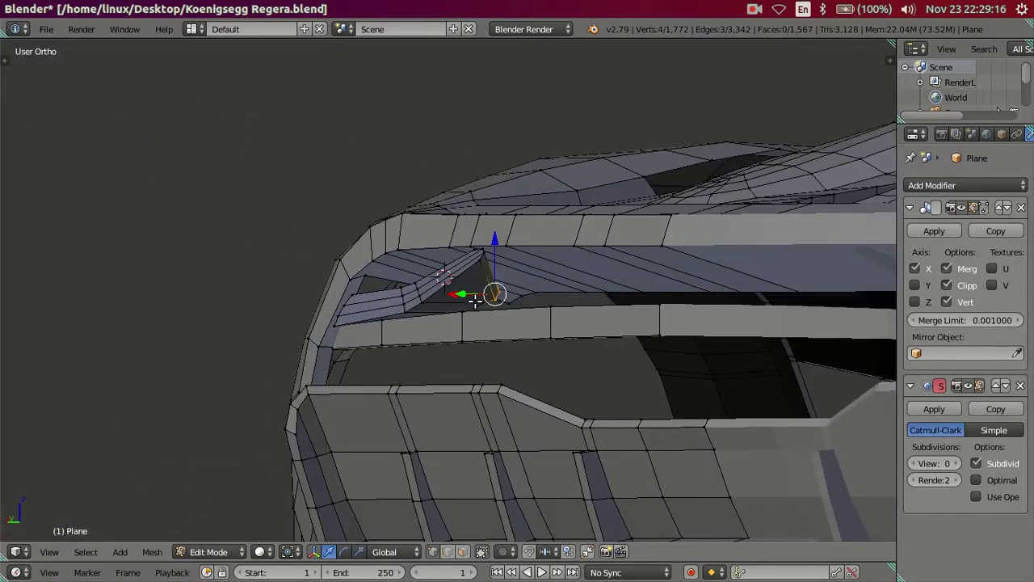
pyautogui.moveTo(587, 301); pyautogui.dragTo(422, 409, button='middle')
pyautogui.press('z')
pyautogui.moveTo(605, 348)
pyautogui.mouseDown(button='middle')
pyautogui.moveTo(490, 478)
pyautogui.moveTo(490, 383)
pyautogui.moveTo(617, 312)
pyautogui.moveTo(619, 326)
pyautogui.moveTo(602, 319)
pyautogui.moveTo(605, 291)
pyautogui.moveTo(473, 397)
pyautogui.moveTo(512, 374)
pyautogui.mouseUp(button='middle')
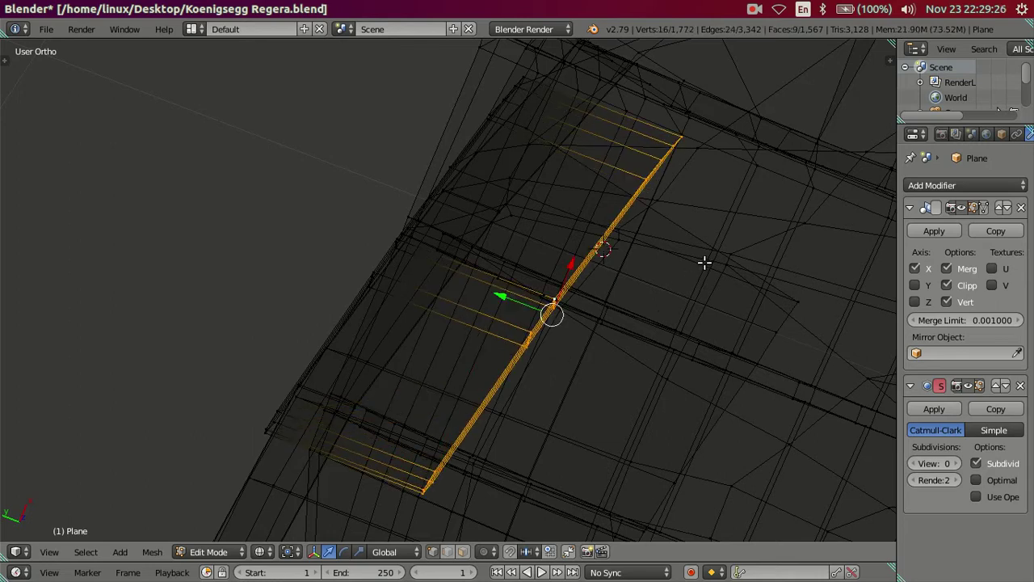
pyautogui.press('KP_7')
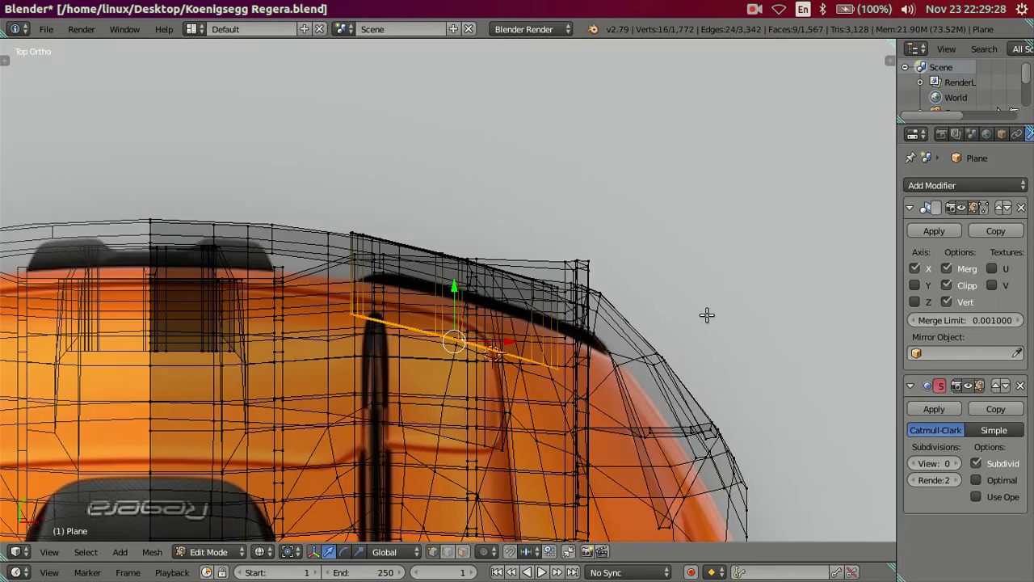
# Shift the rear edge loop about 0.05 lower to match the reference stripe
pyautogui.press('r')
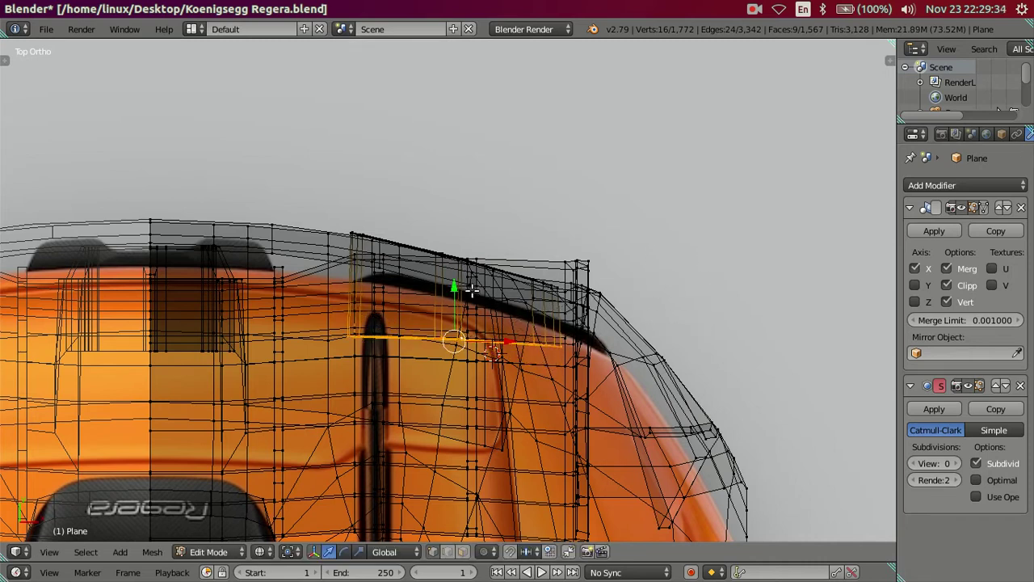
pyautogui.moveTo(456, 287); pyautogui.dragTo(458, 300)
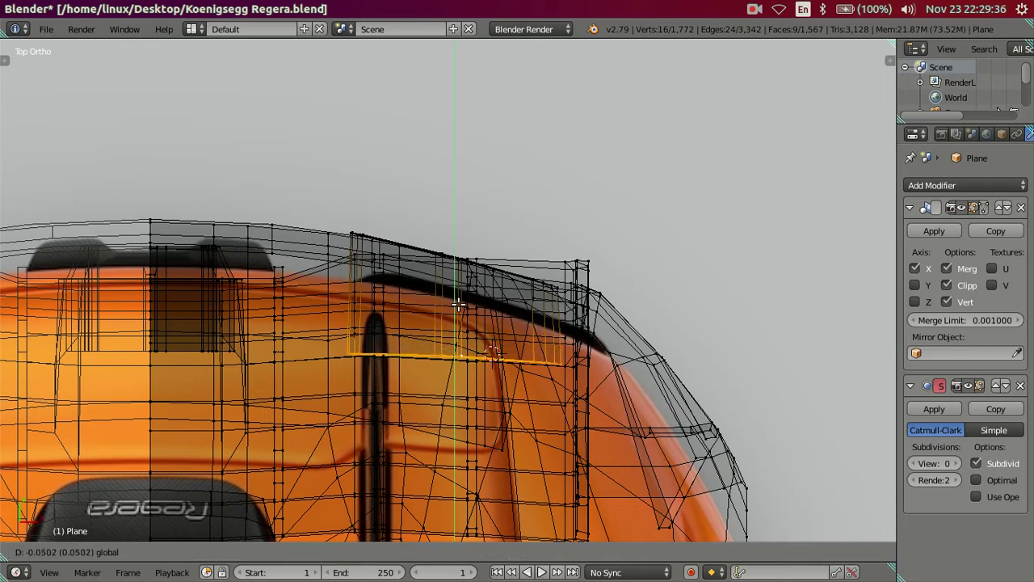
pyautogui.click(458, 304)
pyautogui.scroll(1, 543, 415)
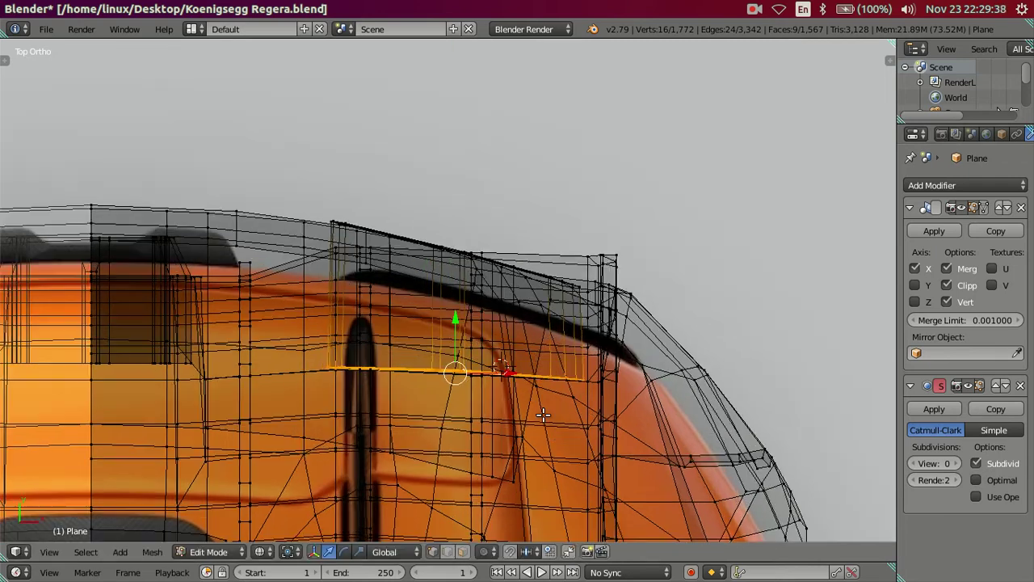
# Narrow the rear edge loop along X to 0.8974
pyautogui.press('s')
pyautogui.press('x')
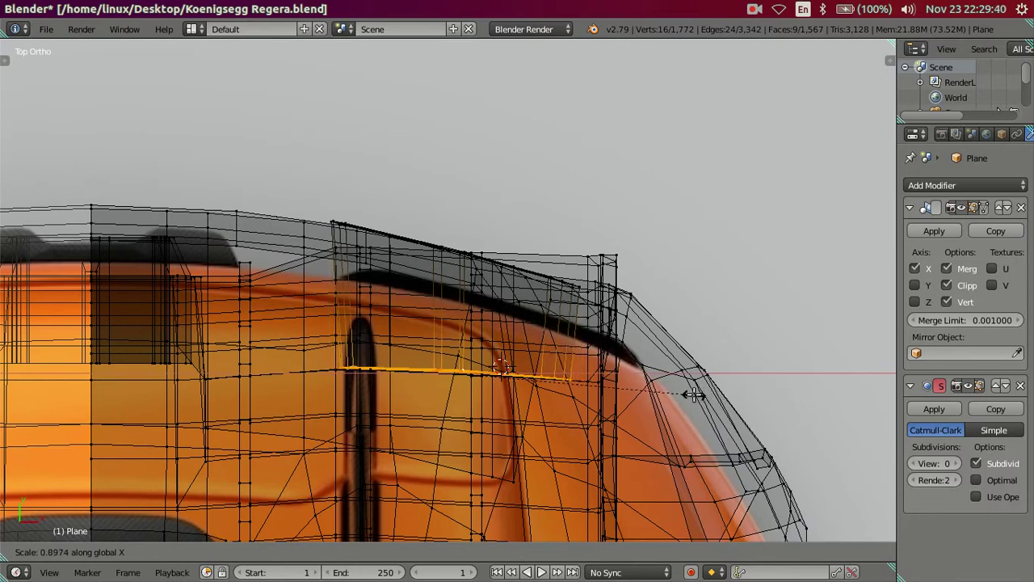
pyautogui.click(693, 395)
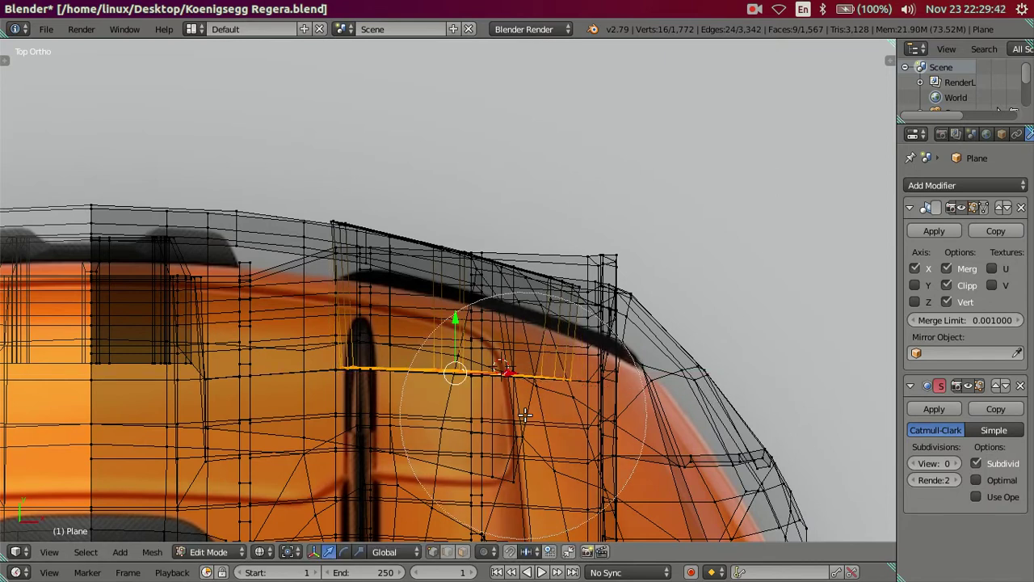
pyautogui.moveTo(527, 413)
pyautogui.mouseDown(button='middle')
pyautogui.moveTo(441, 361)
pyautogui.moveTo(457, 370)
pyautogui.moveTo(514, 302)
pyautogui.moveTo(587, 250)
pyautogui.moveTo(644, 257)
pyautogui.moveTo(617, 267)
pyautogui.mouseUp(button='middle')
pyautogui.scroll(3, 514, 301)
# In solid shading, lower the selected fin vertex slightly along Z
pyautogui.press('z')
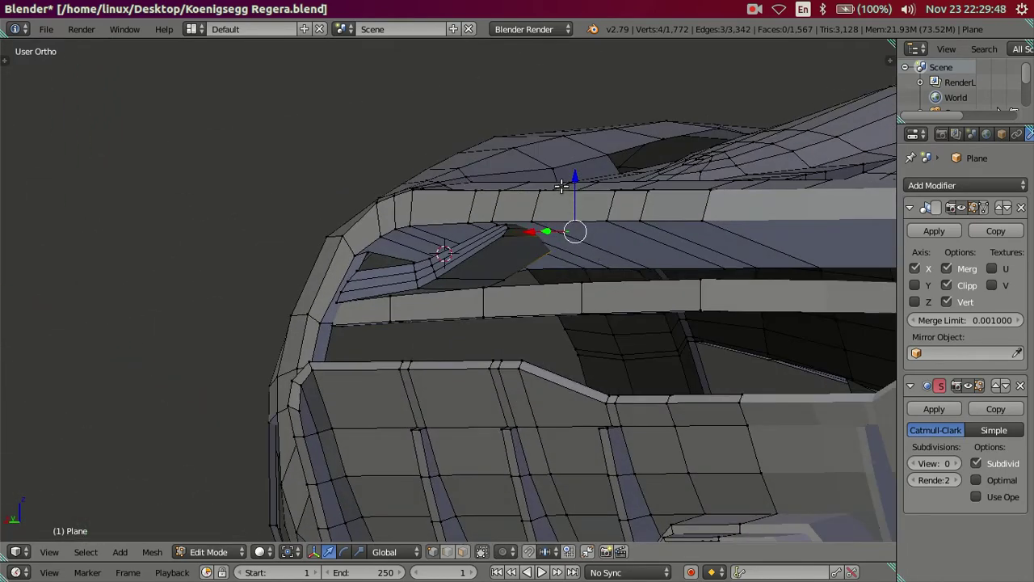
pyautogui.moveTo(574, 186); pyautogui.dragTo(574, 190)
pyautogui.click(574, 222)
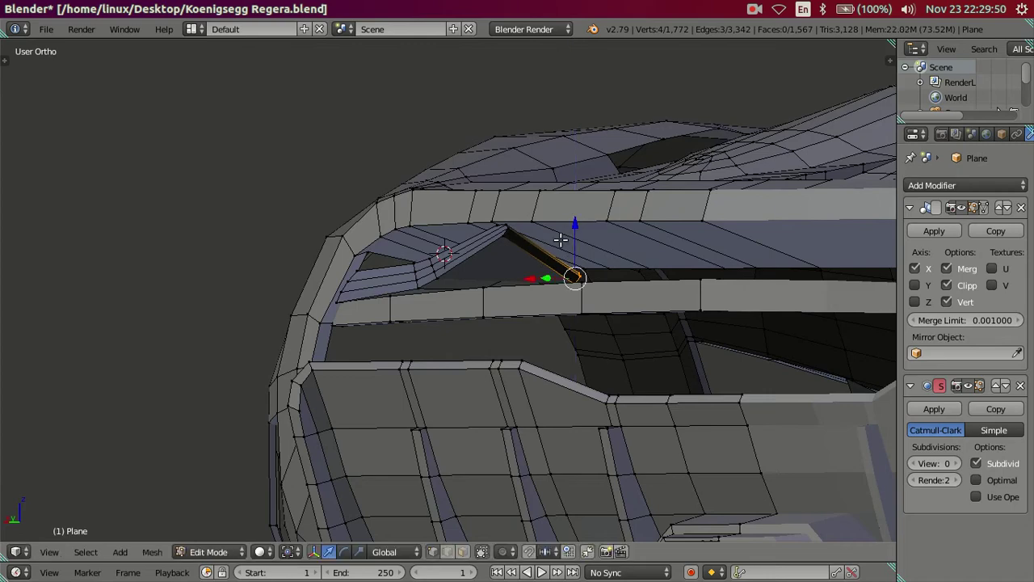
pyautogui.moveTo(574, 222); pyautogui.dragTo(534, 276, button='middle')
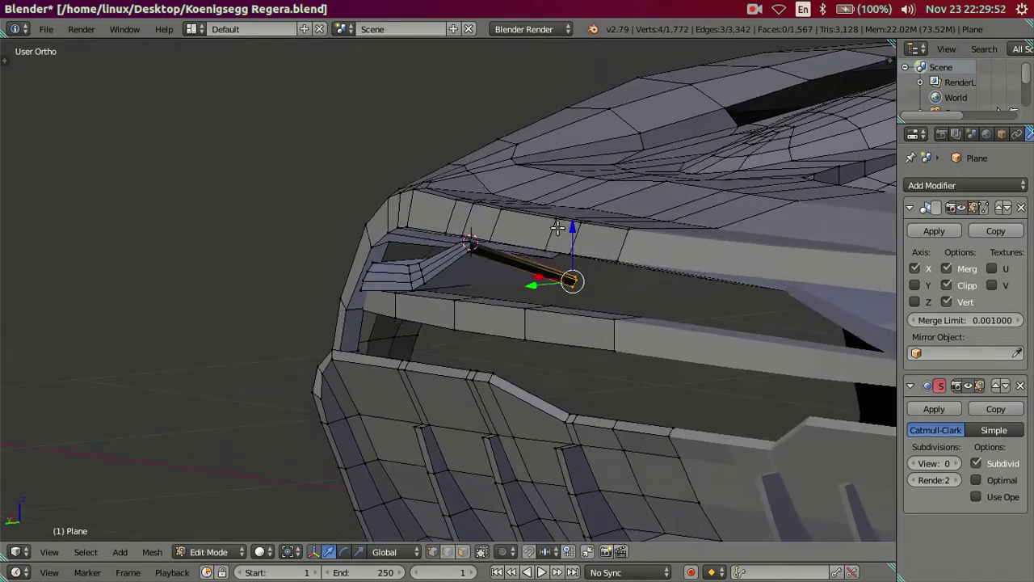
pyautogui.moveTo(558, 229); pyautogui.dragTo(743, 270, button='middle')
pyautogui.scroll(2, 703, 264)
pyautogui.scroll(-3, 759, 272)
pyautogui.scroll(-2, 548, 358)
pyautogui.moveTo(548, 358)
pyautogui.mouseDown(button='middle')
pyautogui.moveTo(463, 372)
pyautogui.moveTo(404, 432)
pyautogui.moveTo(485, 234)
pyautogui.moveTo(508, 224)
pyautogui.moveTo(506, 388)
pyautogui.moveTo(448, 226)
pyautogui.mouseUp(button='middle')
# In wireframe, slide the fin's selected edge sideways along X
pyautogui.press('z')
pyautogui.moveTo(435, 196); pyautogui.dragTo(416, 189)
pyautogui.press('z')
pyautogui.moveTo(477, 258)
pyautogui.mouseDown(button='middle')
pyautogui.moveTo(556, 92)
pyautogui.moveTo(591, 118)
pyautogui.moveTo(345, 119)
pyautogui.mouseUp(button='middle')
pyautogui.press('z')
pyautogui.scroll(2, 628, 331)
pyautogui.scroll(3, 545, 316)
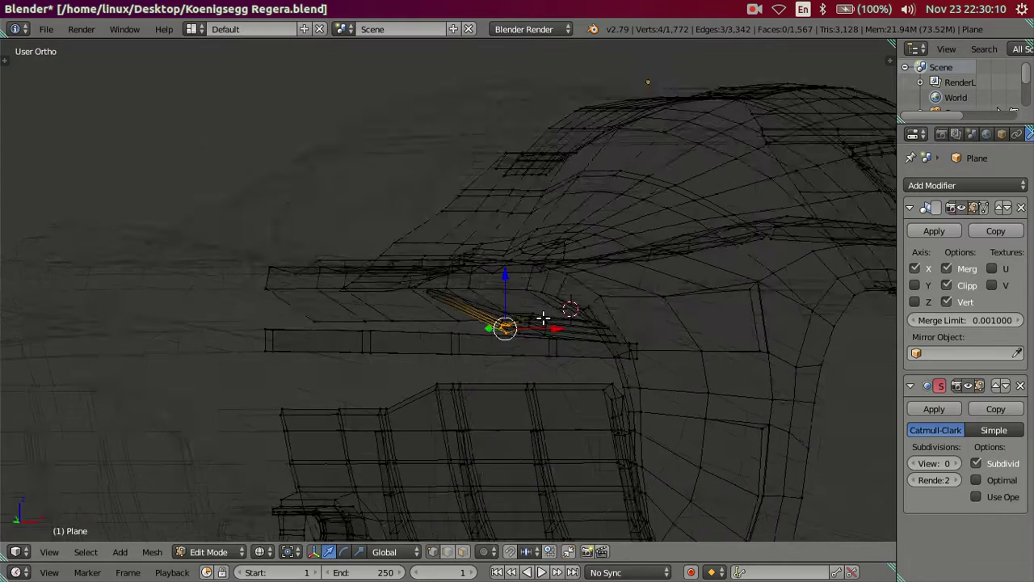
pyautogui.scroll(3, 524, 414)
pyautogui.moveTo(528, 395)
pyautogui.mouseDown(button='middle')
pyautogui.moveTo(547, 409)
pyautogui.moveTo(526, 391)
pyautogui.mouseUp(button='middle')
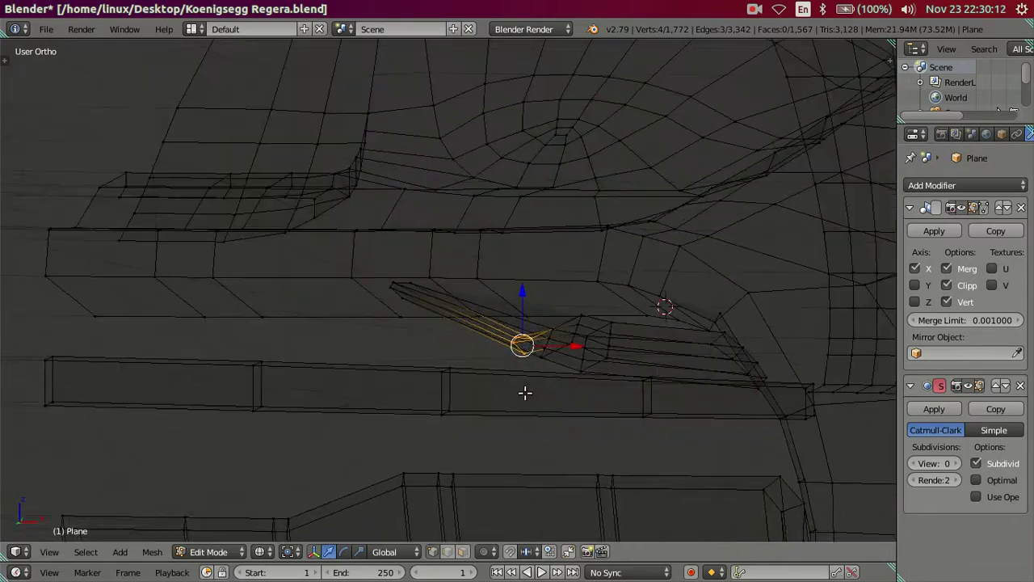
pyautogui.scroll(3, 571, 395)
pyautogui.scroll(1, 572, 395)
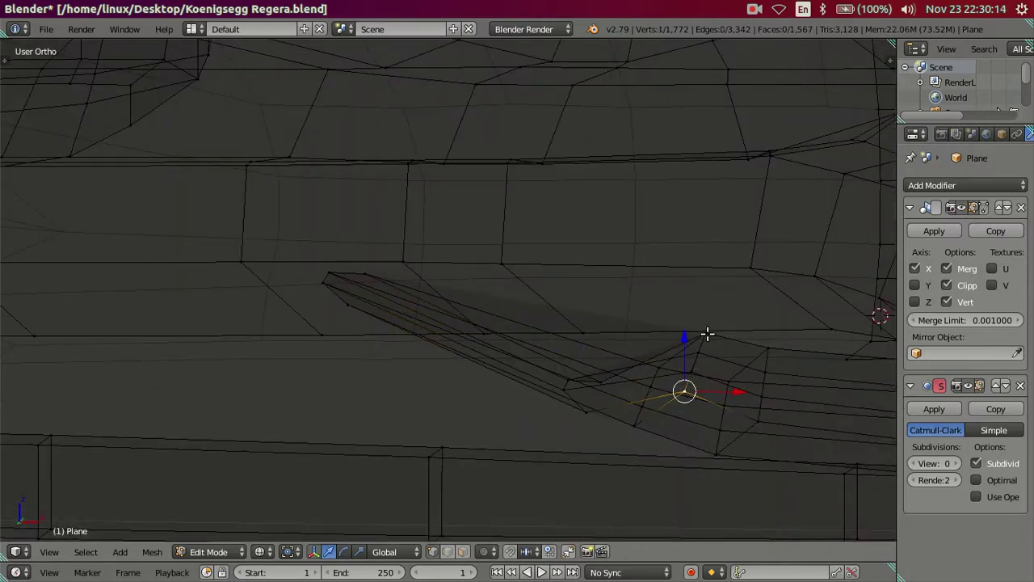
# Move another fin vertex down along Z to taper the blade
pyautogui.moveTo(696, 311); pyautogui.dragTo(696, 328)
pyautogui.moveTo(697, 328); pyautogui.dragTo(639, 349, button='middle')
pyautogui.press('z')
pyautogui.moveTo(578, 353)
pyautogui.mouseDown(button='middle')
pyautogui.moveTo(582, 326)
pyautogui.moveTo(603, 315)
pyautogui.moveTo(589, 304)
pyautogui.moveTo(526, 316)
pyautogui.moveTo(529, 306)
pyautogui.moveTo(554, 321)
pyautogui.moveTo(510, 354)
pyautogui.moveTo(511, 336)
pyautogui.mouseUp(button='middle')
pyautogui.scroll(3, 529, 305)
# Raise a fin vertex slightly along Z, then check the blade in Object Mode
pyautogui.press('z')
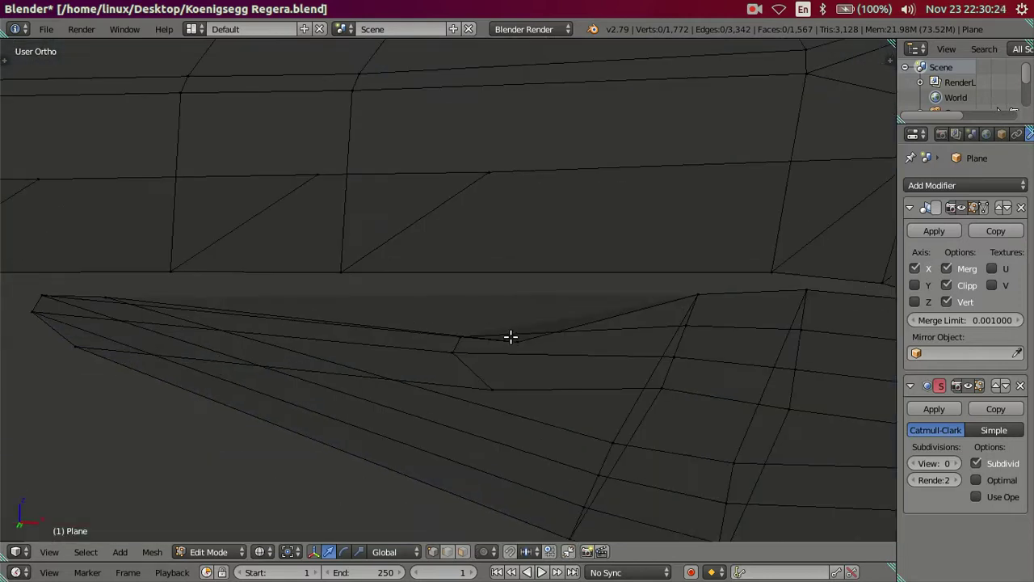
pyautogui.moveTo(518, 309); pyautogui.dragTo(518, 282)
pyautogui.press('z')
pyautogui.moveTo(517, 286)
pyautogui.mouseDown(button='middle')
pyautogui.moveTo(498, 340)
pyautogui.moveTo(492, 328)
pyautogui.moveTo(524, 342)
pyautogui.moveTo(620, 326)
pyautogui.moveTo(735, 369)
pyautogui.moveTo(612, 363)
pyautogui.moveTo(552, 342)
pyautogui.moveTo(552, 316)
pyautogui.moveTo(445, 321)
pyautogui.moveTo(545, 354)
pyautogui.moveTo(587, 396)
pyautogui.moveTo(538, 347)
pyautogui.moveTo(579, 362)
pyautogui.moveTo(623, 350)
pyautogui.mouseUp(button='middle')
pyautogui.press('Tab')
pyautogui.press('Tab')
pyautogui.hotkey('ctrl', 'r')
# Place a loop cut across the fin, then undo it
pyautogui.click(621, 351)
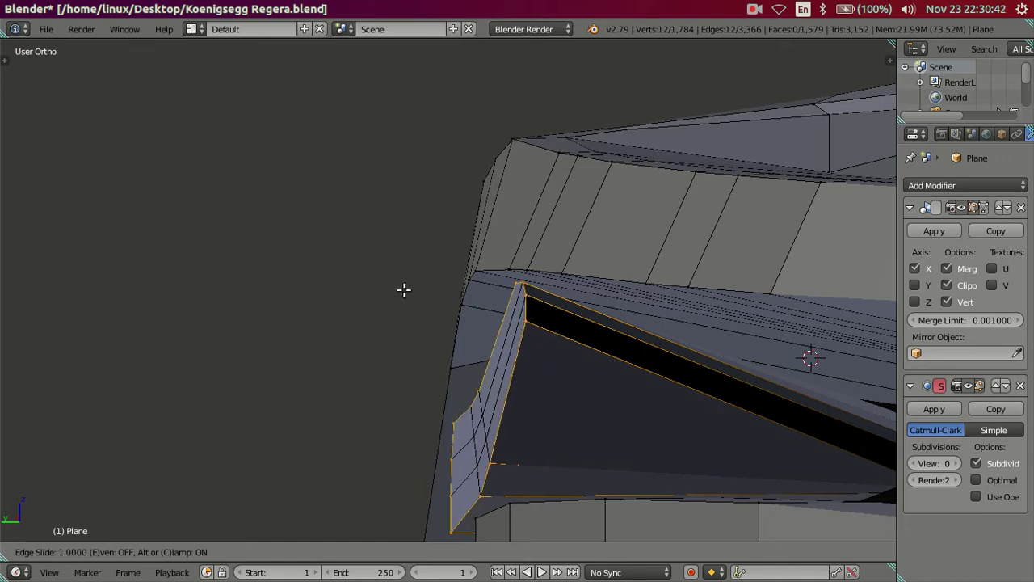
pyautogui.click(320, 279)
pyautogui.moveTo(447, 403); pyautogui.dragTo(485, 431, button='middle')
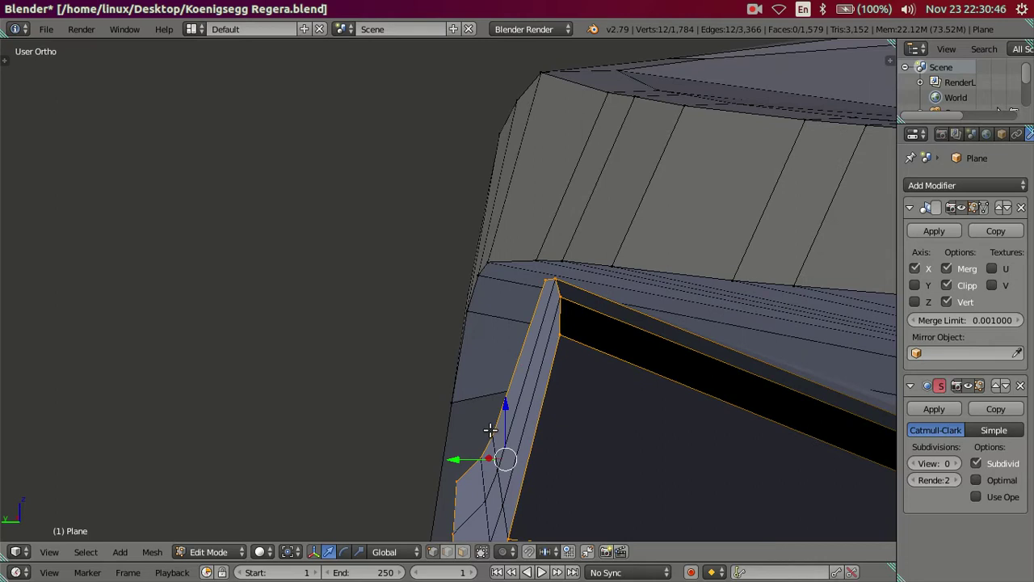
pyautogui.scroll(-2, 524, 427)
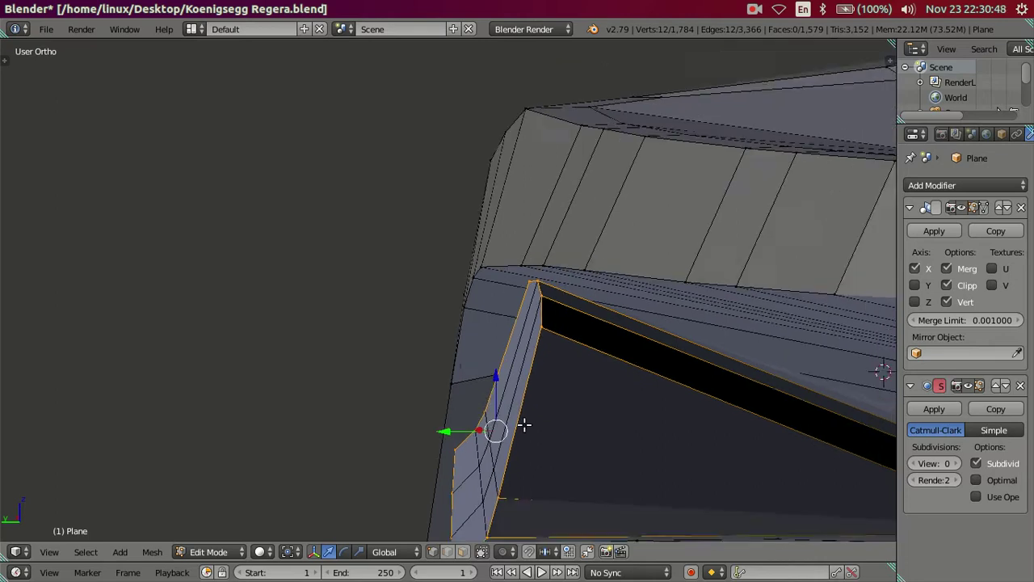
pyautogui.hotkey('ctrl', 'z')
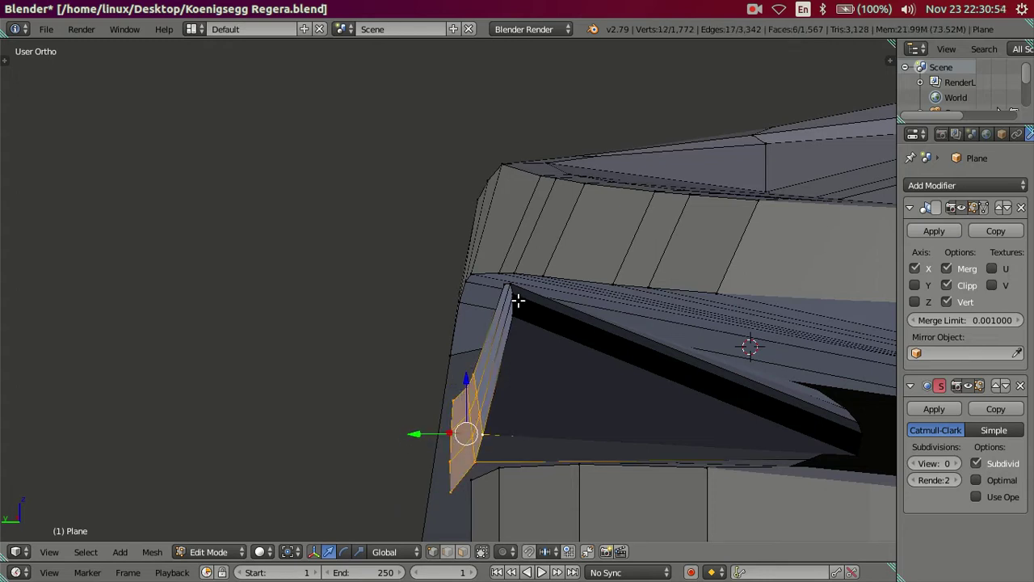
# Nudge the fin's end faces along Y, extrude them in place, and check in Object Mode
pyautogui.moveTo(525, 368)
pyautogui.mouseDown(button='middle')
pyautogui.moveTo(589, 346)
pyautogui.moveTo(558, 393)
pyautogui.mouseUp(button='middle')
pyautogui.moveTo(531, 396); pyautogui.dragTo(527, 398)
pyautogui.press('e')
pyautogui.rightClick(551, 380)
pyautogui.moveTo(526, 398); pyautogui.dragTo(526, 397, button='middle')
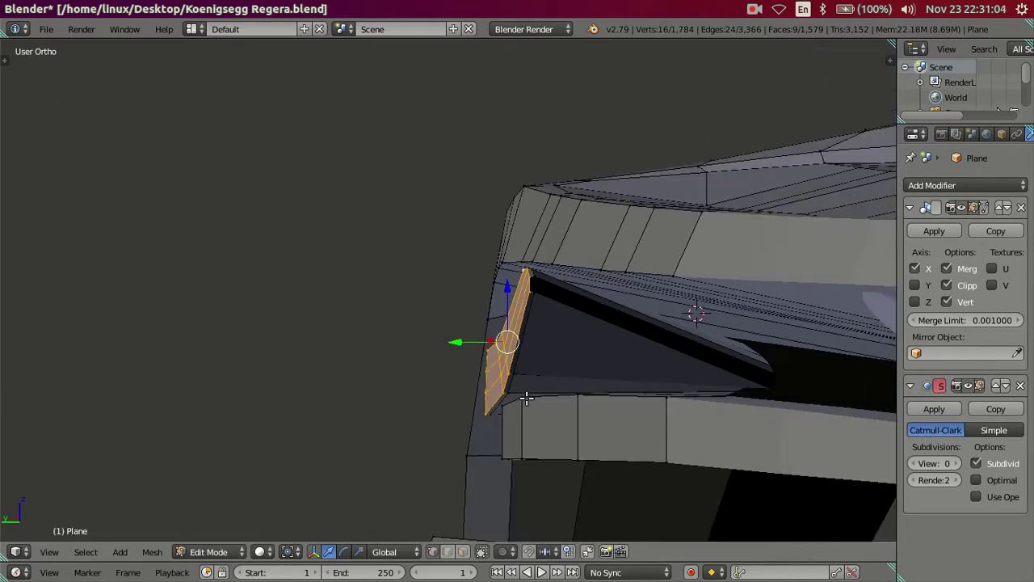
pyautogui.press('Tab')
pyautogui.moveTo(744, 388); pyautogui.dragTo(728, 381, button='middle')
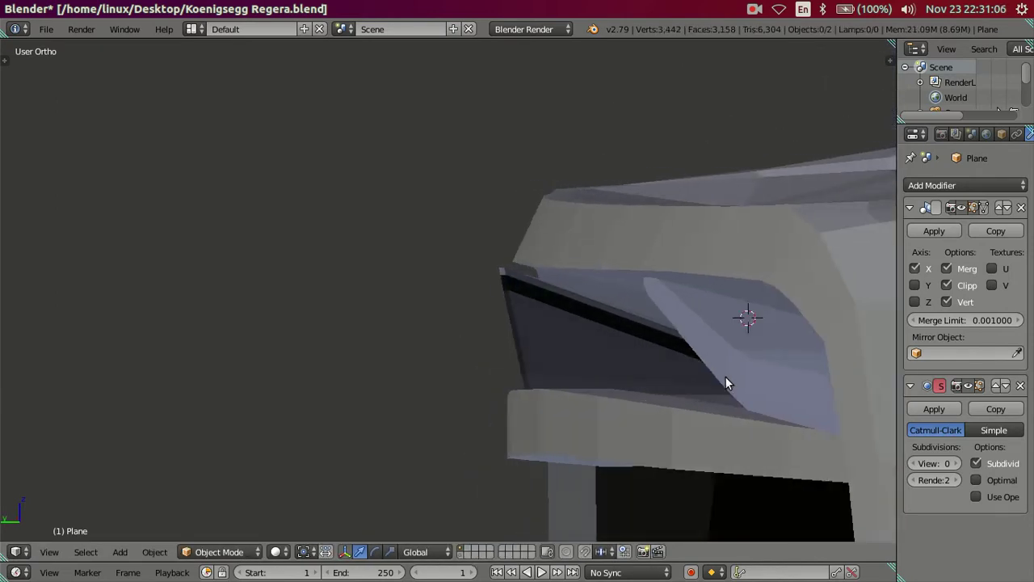
pyautogui.scroll(4, 719, 367)
pyautogui.scroll(3, 671, 340)
pyautogui.moveTo(641, 332)
pyautogui.mouseDown(button='middle')
pyautogui.moveTo(644, 346)
pyautogui.moveTo(763, 364)
pyautogui.moveTo(555, 344)
pyautogui.moveTo(568, 348)
pyautogui.mouseUp(button='middle')
# Extrude the fin tip faces in place and nudge the new faces slightly along Y
pyautogui.press('Tab')
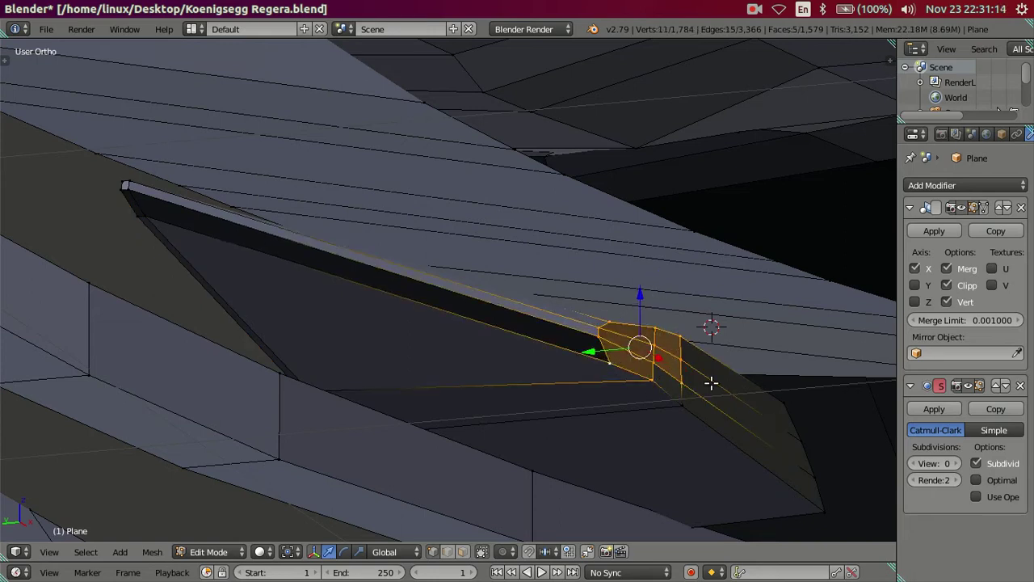
pyautogui.moveTo(801, 477); pyautogui.dragTo(698, 480, button='middle')
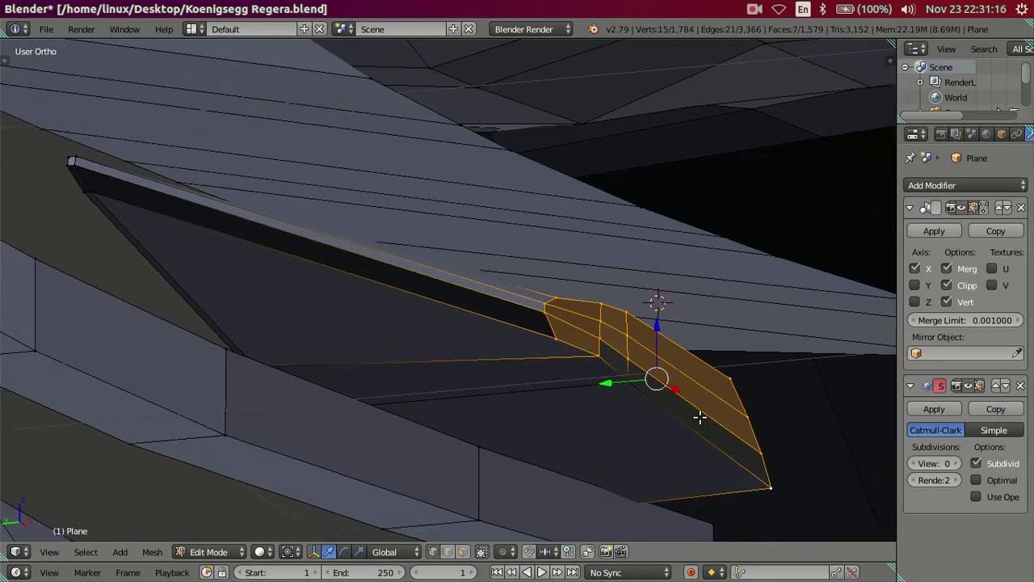
pyautogui.keyDown('shift'); pyautogui.rightClick(639, 379); pyautogui.keyUp('shift')
pyautogui.scroll(4, 669, 386)
pyautogui.moveTo(669, 387); pyautogui.dragTo(657, 388, button='middle')
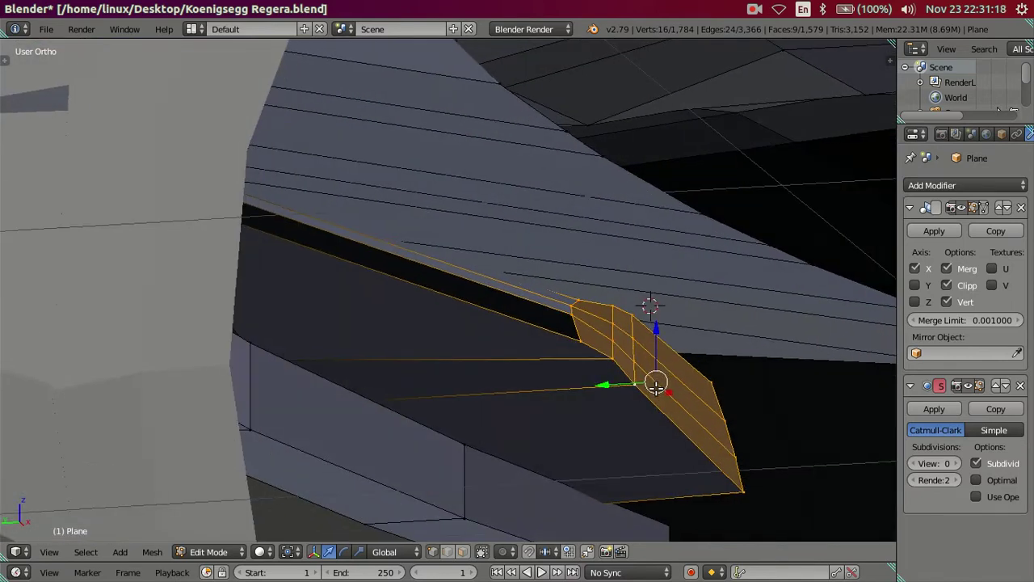
pyautogui.press('e')
pyautogui.rightClick(629, 388)
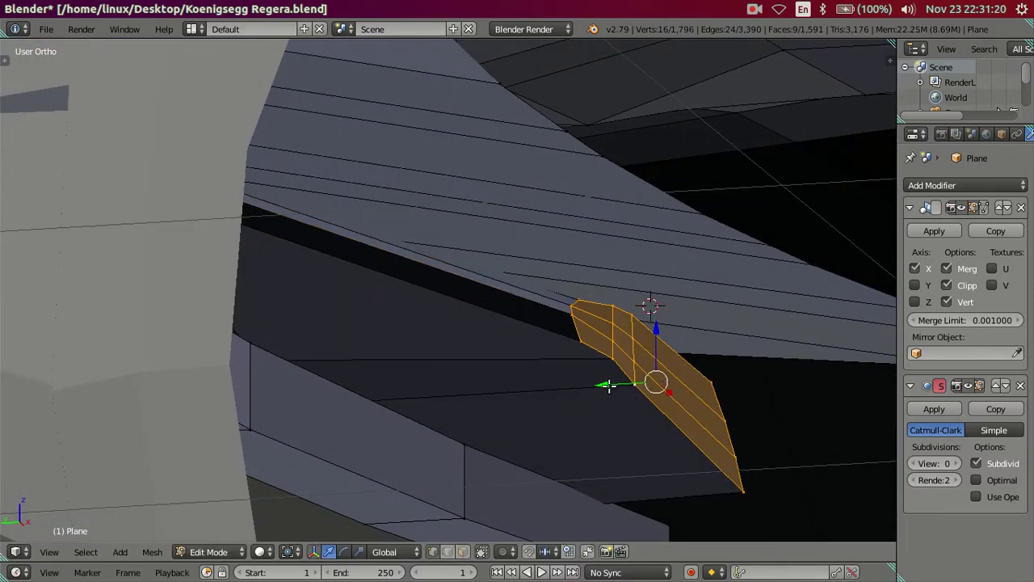
pyautogui.moveTo(608, 387); pyautogui.dragTo(617, 386)
pyautogui.click(618, 387)
pyautogui.scroll(-5, 618, 387)
# Set the viewport subdivision level to 2 and inspect the smoothed car
pyautogui.press('Tab')
pyautogui.moveTo(437, 307)
pyautogui.mouseDown(button='middle')
pyautogui.moveTo(279, 291)
pyautogui.moveTo(479, 317)
pyautogui.mouseUp(button='middle')
pyautogui.scroll(2, 479, 317)
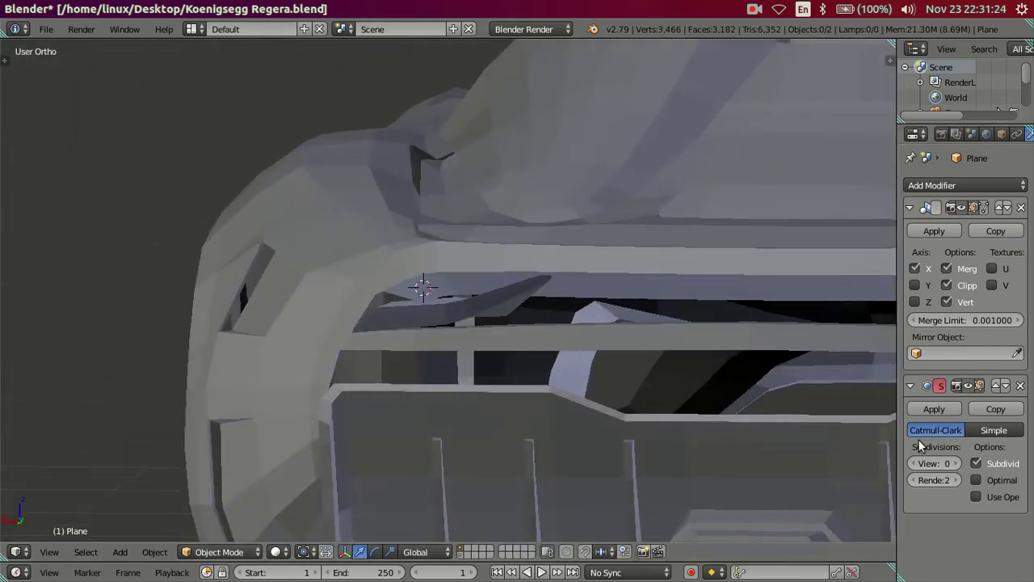
pyautogui.click(957, 463)
pyautogui.click(957, 463)
pyautogui.moveTo(729, 400)
pyautogui.mouseDown(button='middle')
pyautogui.moveTo(372, 302)
pyautogui.moveTo(422, 314)
pyautogui.moveTo(422, 333)
pyautogui.moveTo(353, 309)
pyautogui.moveTo(280, 310)
pyautogui.moveTo(301, 325)
pyautogui.moveTo(359, 309)
pyautogui.mouseUp(button='middle')
pyautogui.scroll(-5, 358, 309)
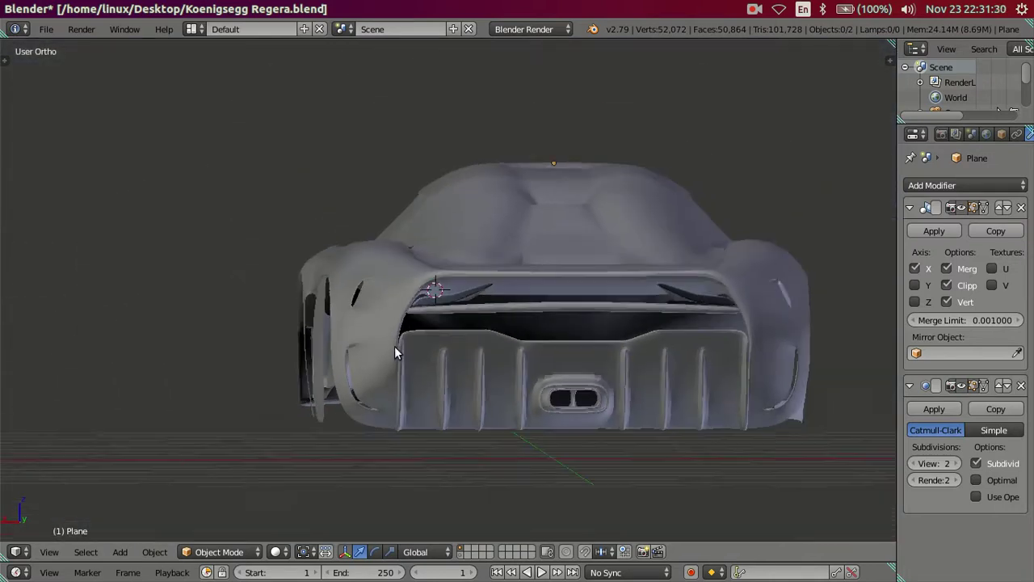
pyautogui.moveTo(395, 345); pyautogui.dragTo(510, 348, button='middle')
# Frame and select the rear vent piece in Edit Mode, try a face operation, then deselect
pyautogui.press('Tab')
pyautogui.press('KP_Decimal')
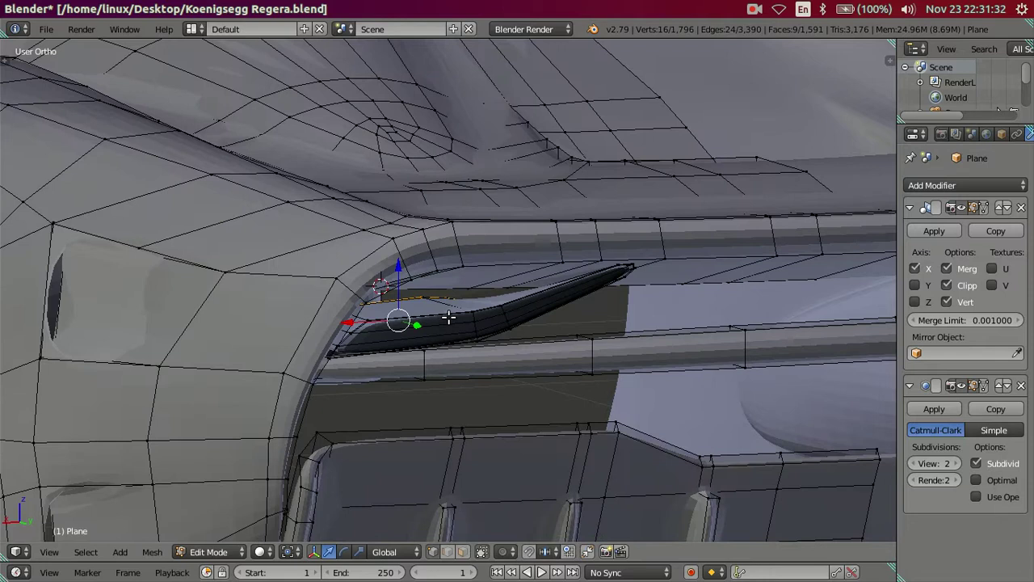
pyautogui.press('l')
pyautogui.hotkey('ctrl', 'f')
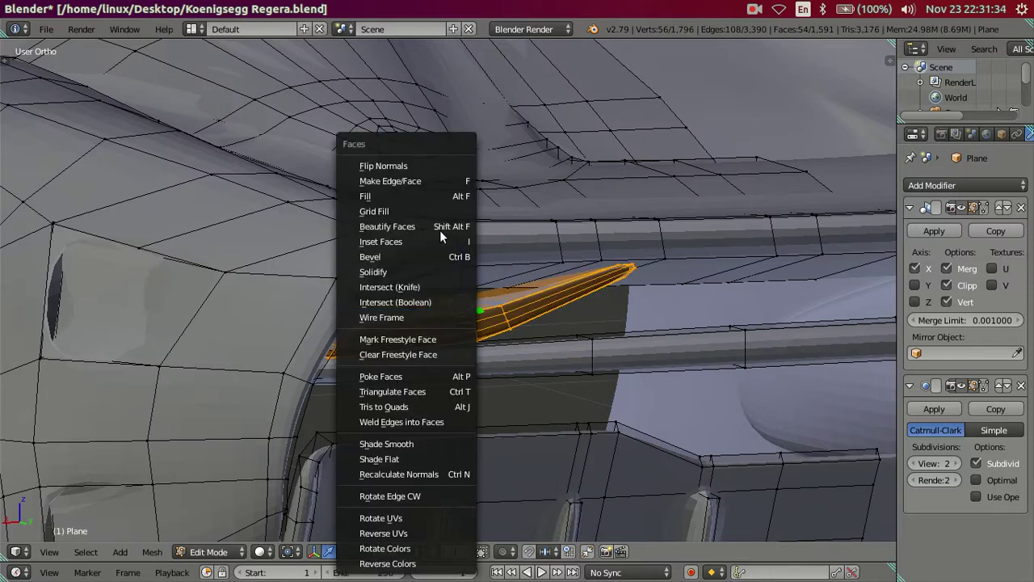
pyautogui.click(421, 164)
pyautogui.press('a')
pyautogui.scroll(5, 317, 278)
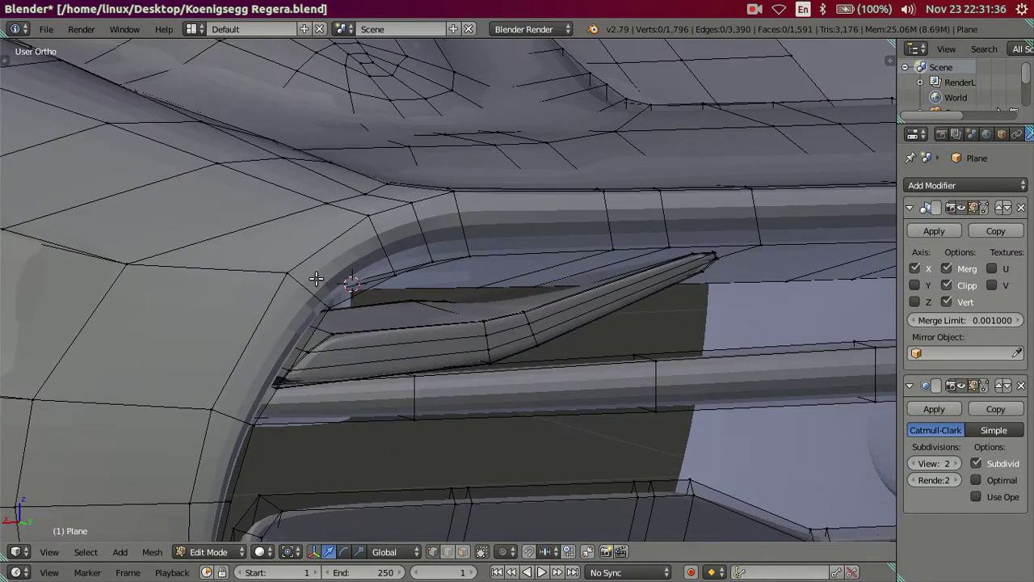
# Select the body-edge face band and add a centred support loop along the horizontal bar
pyautogui.press('l')
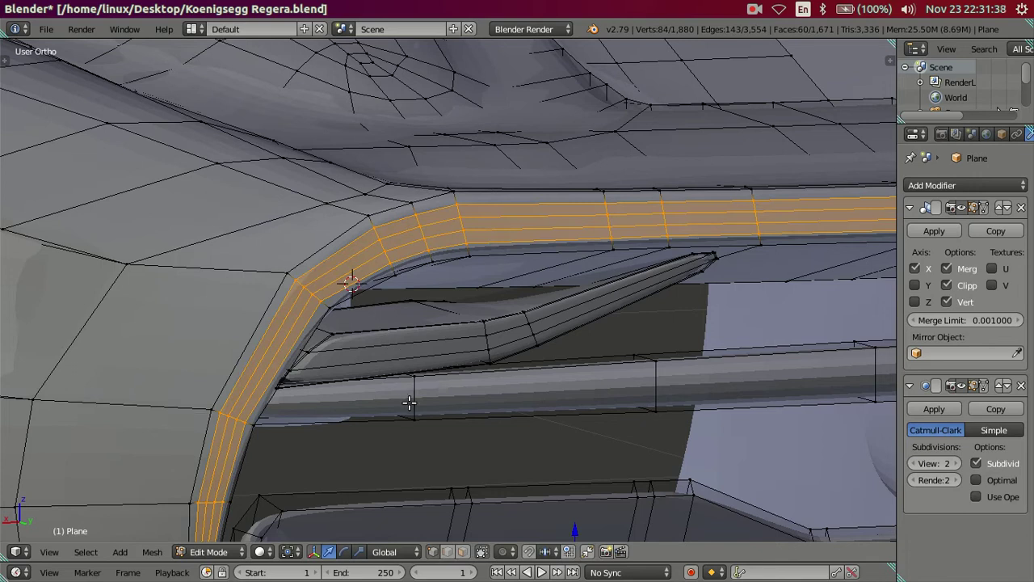
pyautogui.hotkey('ctrl', 'r')
pyautogui.click(410, 400)
pyautogui.rightClick(410, 399)
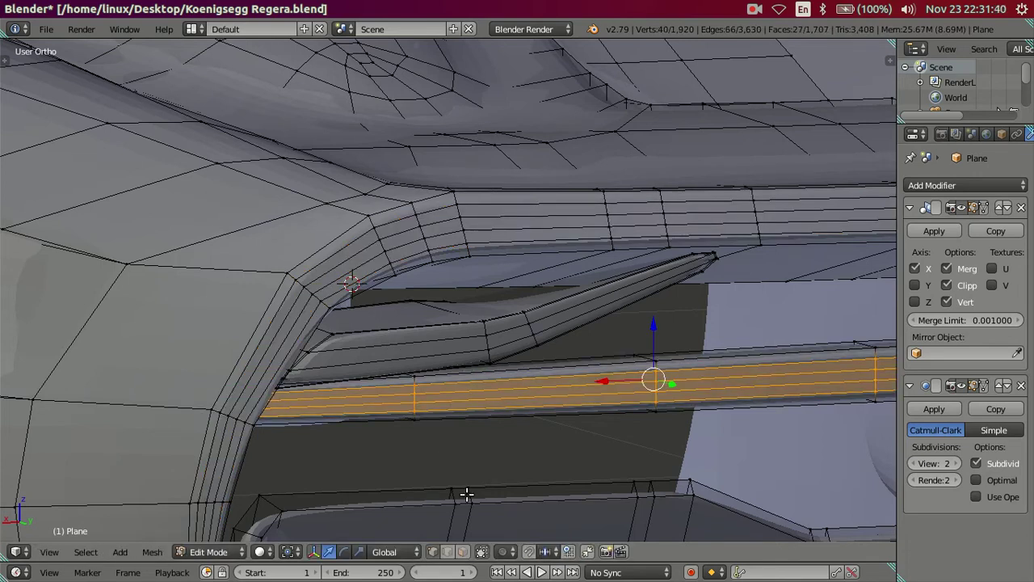
pyautogui.press('Escape')
pyautogui.press('a')
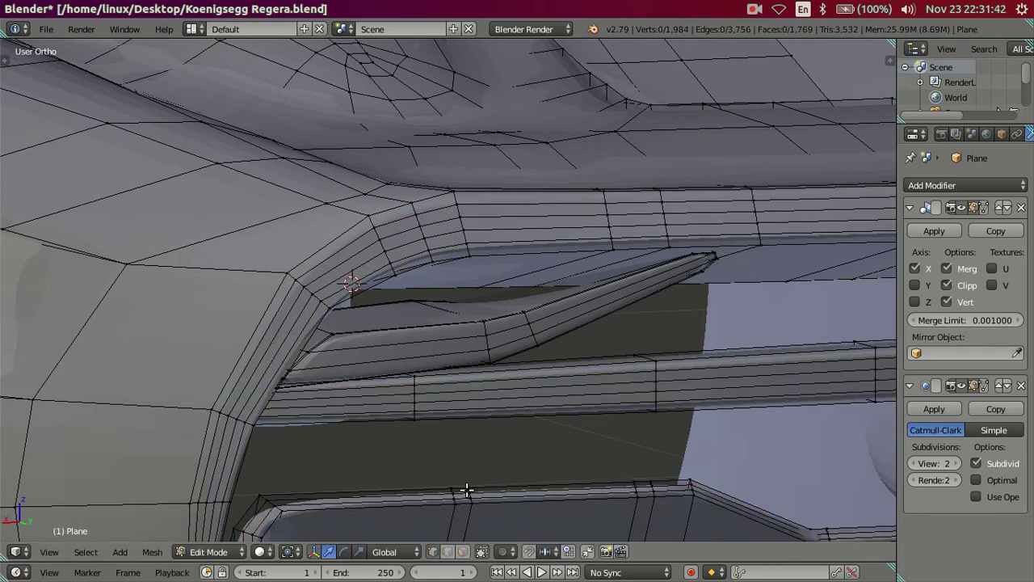
# Inspect the smoothed rear diffuser and vent fin, then return to Edit Mode
pyautogui.scroll(-3, 452, 476)
pyautogui.press('Tab')
pyautogui.scroll(-5, 429, 434)
pyautogui.moveTo(540, 380)
pyautogui.mouseDown(button='middle')
pyautogui.moveTo(530, 341)
pyautogui.moveTo(436, 357)
pyautogui.moveTo(408, 382)
pyautogui.moveTo(538, 381)
pyautogui.moveTo(577, 392)
pyautogui.mouseUp(button='middle')
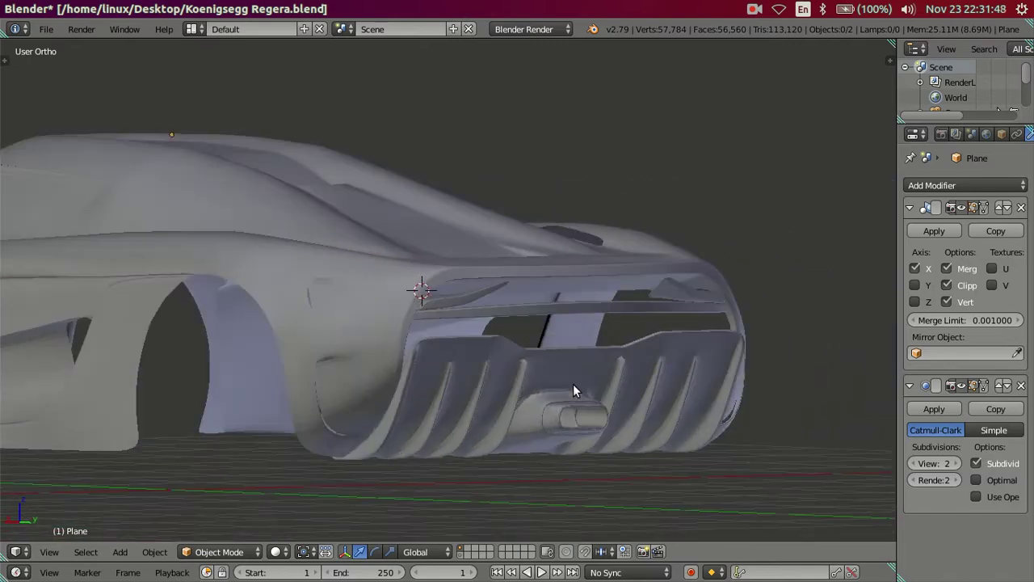
pyautogui.scroll(4, 577, 393)
pyautogui.moveTo(533, 337); pyautogui.dragTo(506, 335, button='middle')
pyautogui.scroll(3, 410, 330)
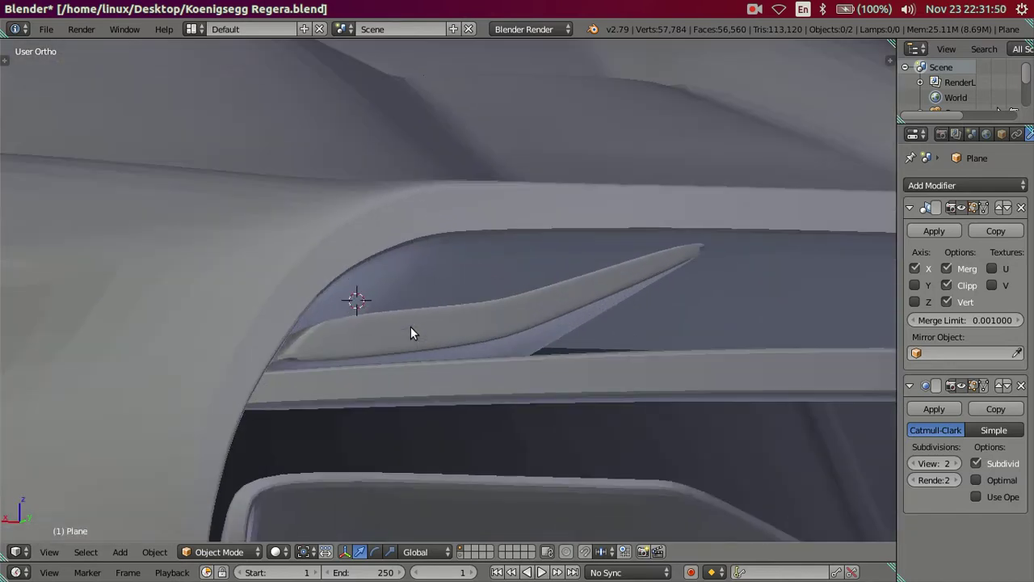
pyautogui.moveTo(406, 333)
pyautogui.mouseDown(button='middle')
pyautogui.moveTo(381, 339)
pyautogui.moveTo(393, 339)
pyautogui.mouseUp(button='middle')
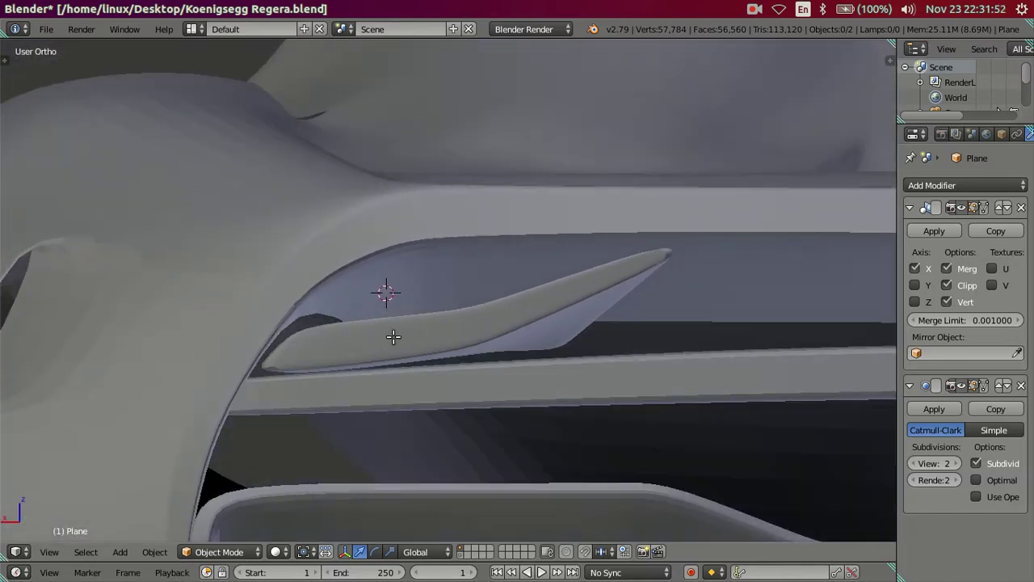
pyautogui.press('Tab')
# Select the whole rear vent fin and scale it up about 3% in back view
pyautogui.rightClick(515, 321)
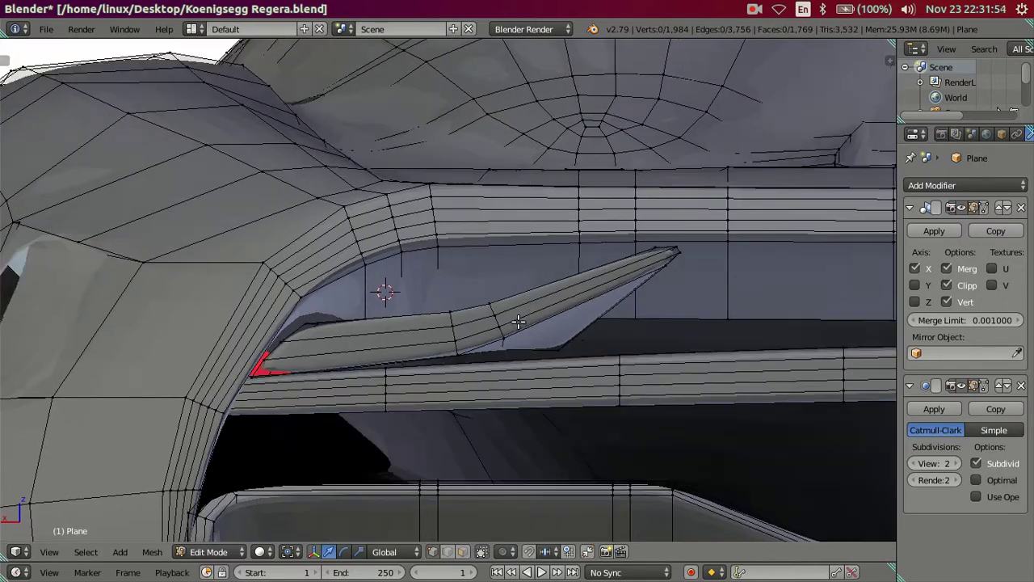
pyautogui.scroll(-3, 516, 322)
pyautogui.scroll(3, 481, 313)
pyautogui.scroll(1, 481, 313)
pyautogui.press('l')
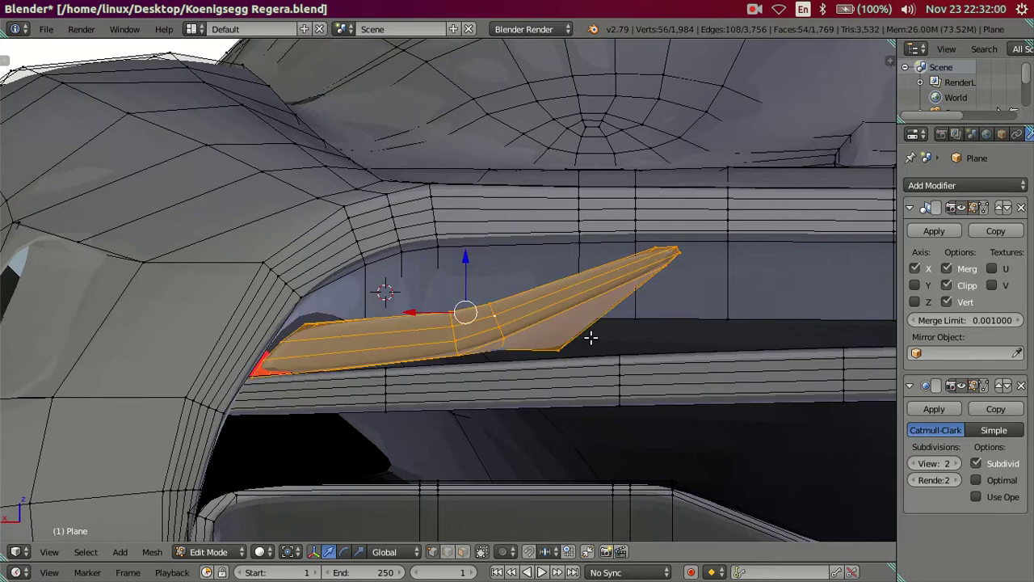
pyautogui.press('ctrl+KP_1')
pyautogui.press('s')
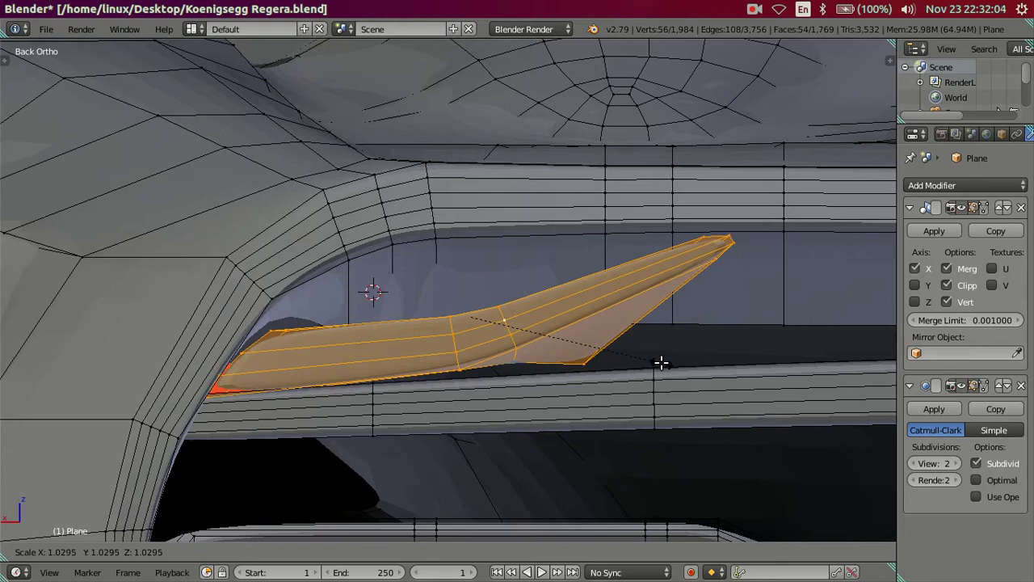
pyautogui.click(661, 363)
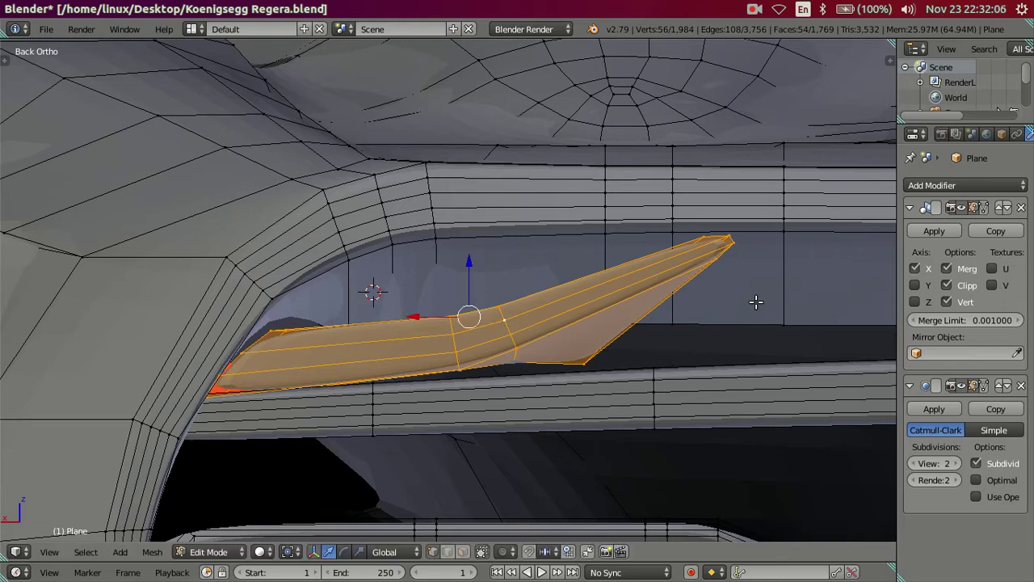
# Rotate the fin about 0.72 degrees, deselect it, and return to Object Mode
pyautogui.press('r')
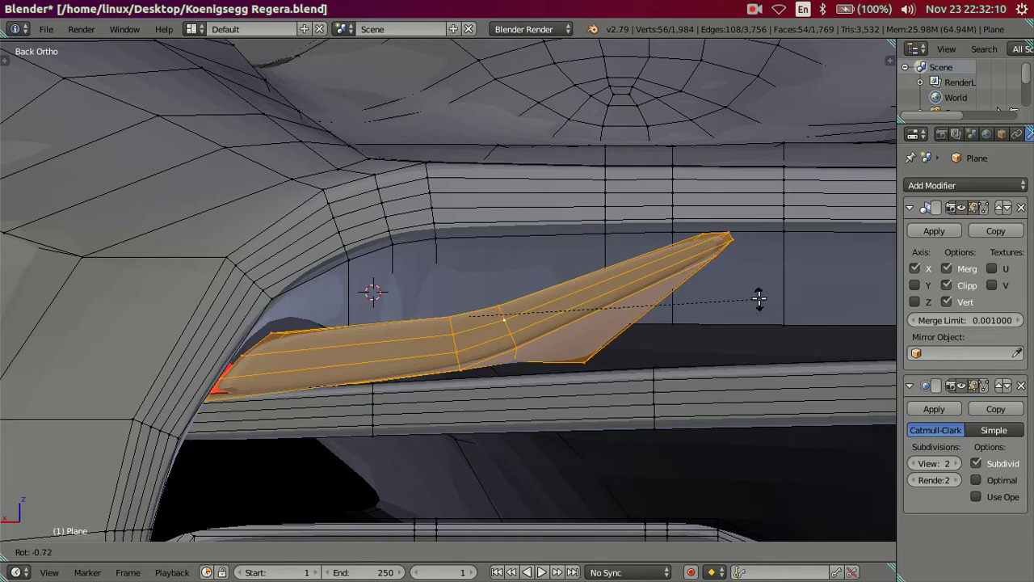
pyautogui.click(759, 298)
pyautogui.moveTo(582, 300)
pyautogui.mouseDown(button='middle')
pyautogui.moveTo(506, 289)
pyautogui.moveTo(485, 311)
pyautogui.moveTo(530, 359)
pyautogui.moveTo(642, 350)
pyautogui.moveTo(675, 362)
pyautogui.moveTo(686, 387)
pyautogui.moveTo(727, 379)
pyautogui.moveTo(734, 350)
pyautogui.mouseUp(button='middle')
pyautogui.press('a')
pyautogui.press('Tab')
# In Edit Mode, select a connected corner fin piece and nudge it slightly along Y
pyautogui.scroll(-2, 735, 353)
pyautogui.scroll(3, 498, 350)
pyautogui.press('Tab')
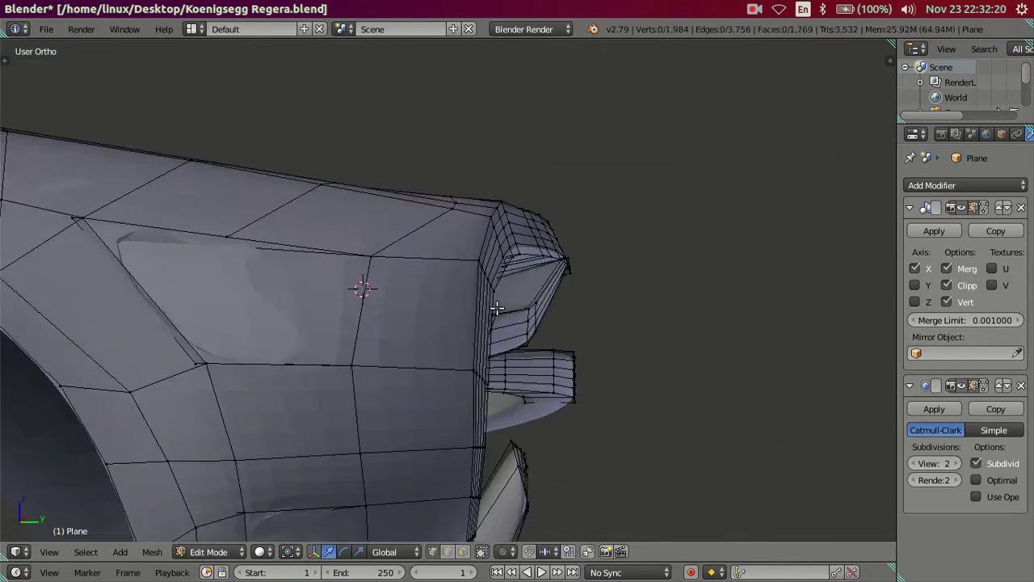
pyautogui.scroll(2, 560, 312)
pyautogui.hotkey('ctrl', 'l')
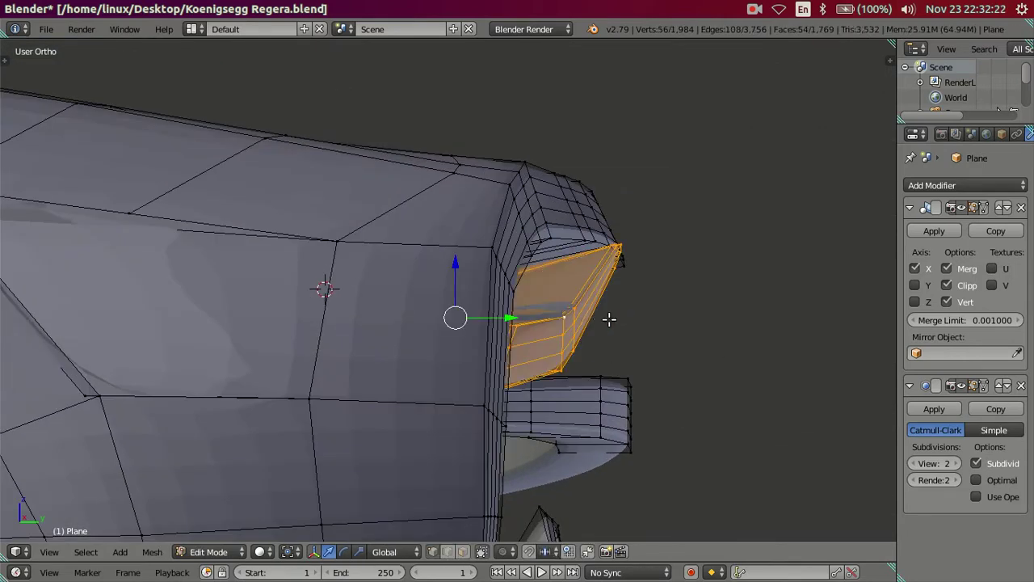
pyautogui.moveTo(512, 317); pyautogui.dragTo(503, 314)
pyautogui.moveTo(503, 314)
pyautogui.mouseDown(button='middle')
pyautogui.moveTo(493, 347)
pyautogui.moveTo(607, 291)
pyautogui.moveTo(582, 277)
pyautogui.moveTo(550, 302)
pyautogui.moveTo(439, 300)
pyautogui.mouseUp(button='middle')
# Circle-deselect part of the fin piece in wireframe and slide the remaining edges slightly along Y
pyautogui.press('z')
pyautogui.press('c')
pyautogui.scroll(3, 452, 283)
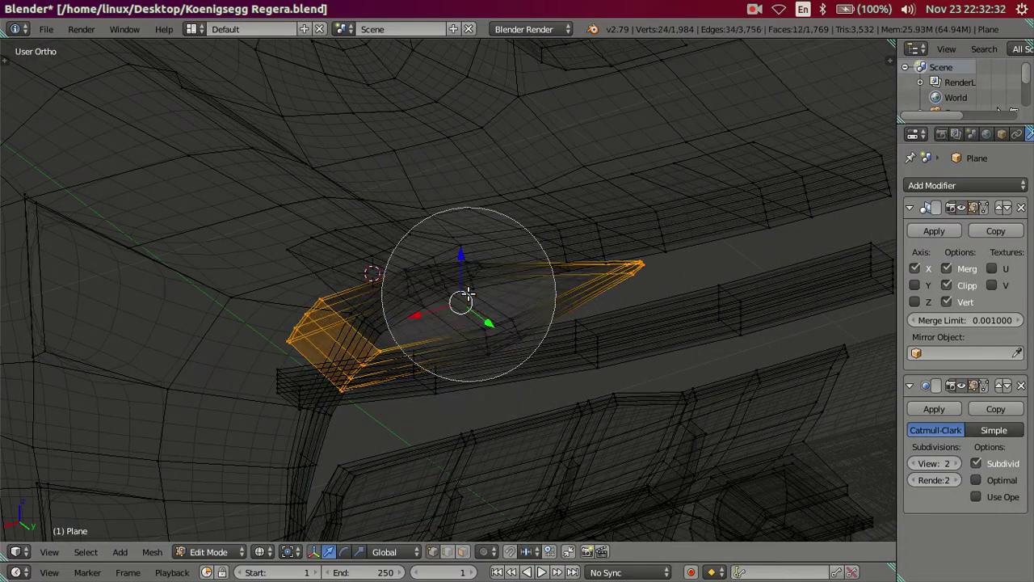
pyautogui.moveTo(346, 246); pyautogui.dragTo(286, 275, button='middle')
pyautogui.rightClick(282, 279)
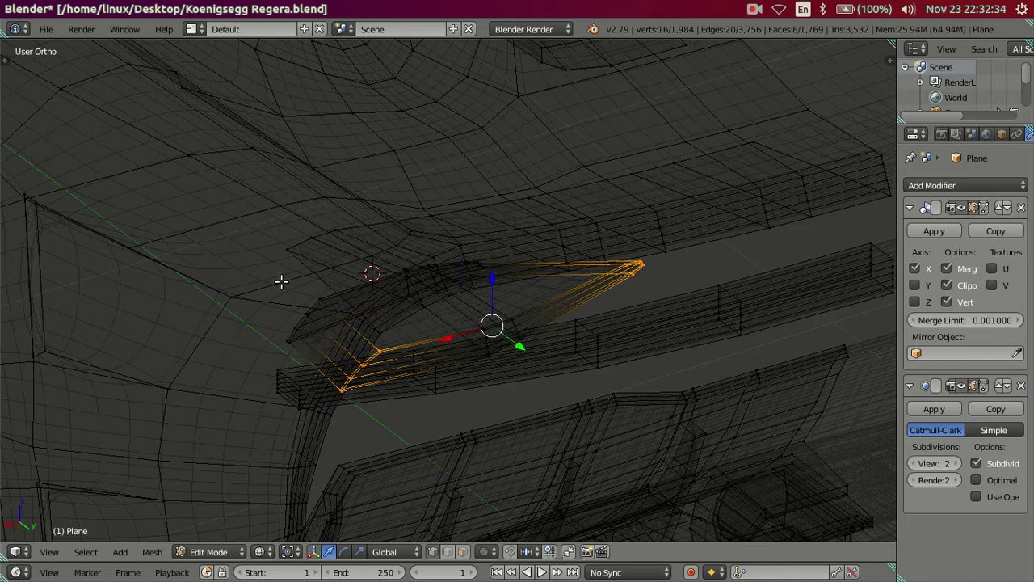
pyautogui.press('z')
pyautogui.moveTo(470, 350)
pyautogui.mouseDown(button='middle')
pyautogui.moveTo(493, 356)
pyautogui.moveTo(548, 334)
pyautogui.mouseUp(button='middle')
pyautogui.moveTo(549, 335); pyautogui.dragTo(545, 335)
pyautogui.moveTo(544, 335); pyautogui.dragTo(504, 342, button='middle')
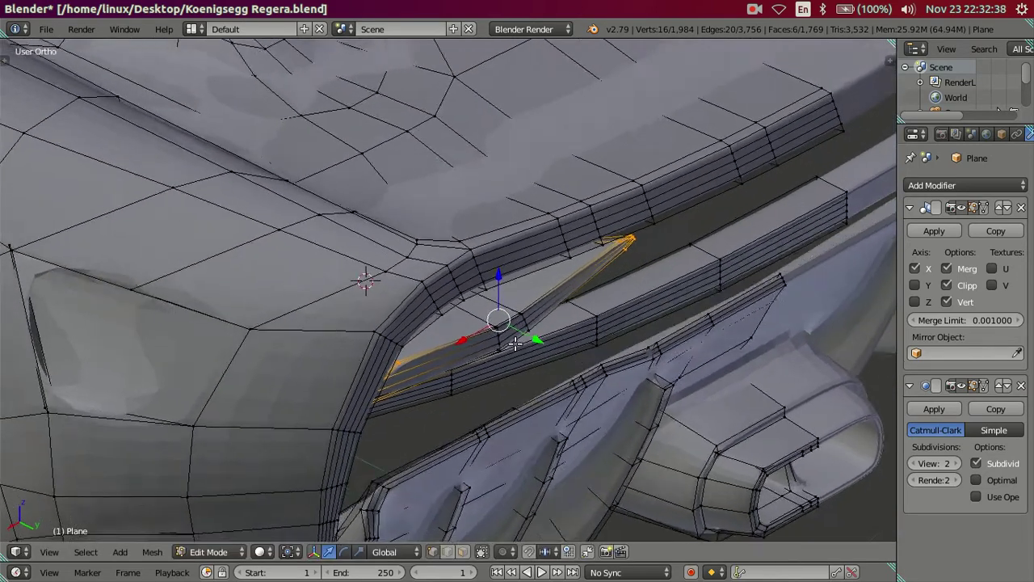
# Add an extra edge loop across the fin piece
pyautogui.press('z')
pyautogui.press('c')
pyautogui.middleClick(316, 388)
pyautogui.rightClick(449, 348)
pyautogui.moveTo(639, 307); pyautogui.dragTo(614, 316, button='middle')
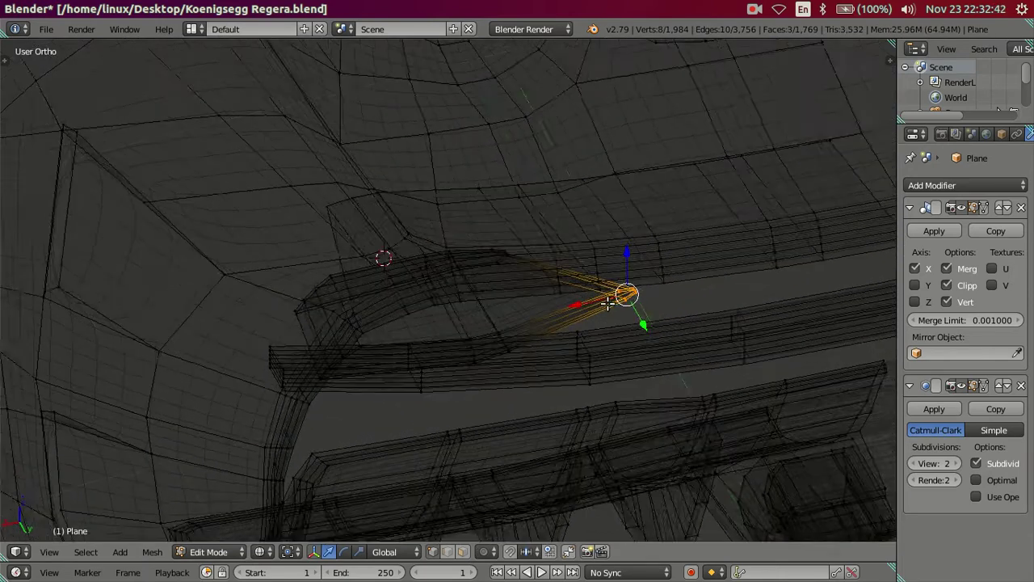
pyautogui.hotkey('ctrl', 'r')
pyautogui.click(552, 326)
# Isolate the fin's tip edge, then preview the smoothed surface in Object Mode
pyautogui.press('a')
pyautogui.scroll(1, 612, 332)
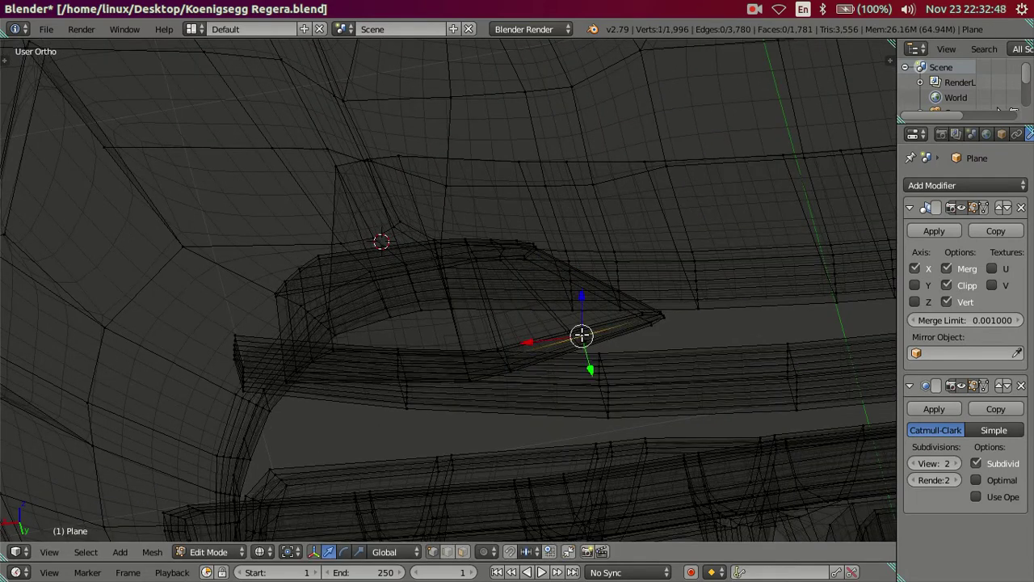
pyautogui.hotkey('ctrl', 'l')
pyautogui.moveTo(583, 340)
pyautogui.mouseDown(button='middle')
pyautogui.moveTo(462, 300)
pyautogui.moveTo(457, 247)
pyautogui.moveTo(314, 321)
pyautogui.moveTo(555, 385)
pyautogui.moveTo(678, 297)
pyautogui.moveTo(646, 289)
pyautogui.moveTo(616, 236)
pyautogui.moveTo(518, 247)
pyautogui.moveTo(458, 270)
pyautogui.moveTo(364, 229)
pyautogui.mouseUp(button='middle')
pyautogui.press('c')
pyautogui.press('Escape')
pyautogui.press('z')
pyautogui.press('Tab')
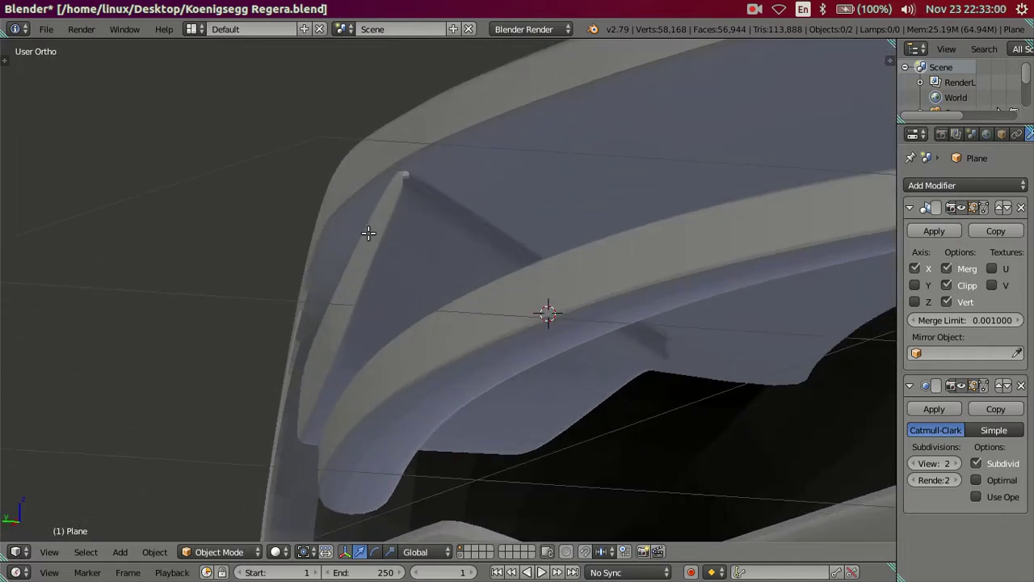
# Nudge the rear vent fin's upper tip about 0.0008 along Y and return to Object Mode
pyautogui.press('Tab')
pyautogui.moveTo(363, 176); pyautogui.dragTo(382, 192)
pyautogui.press('a')
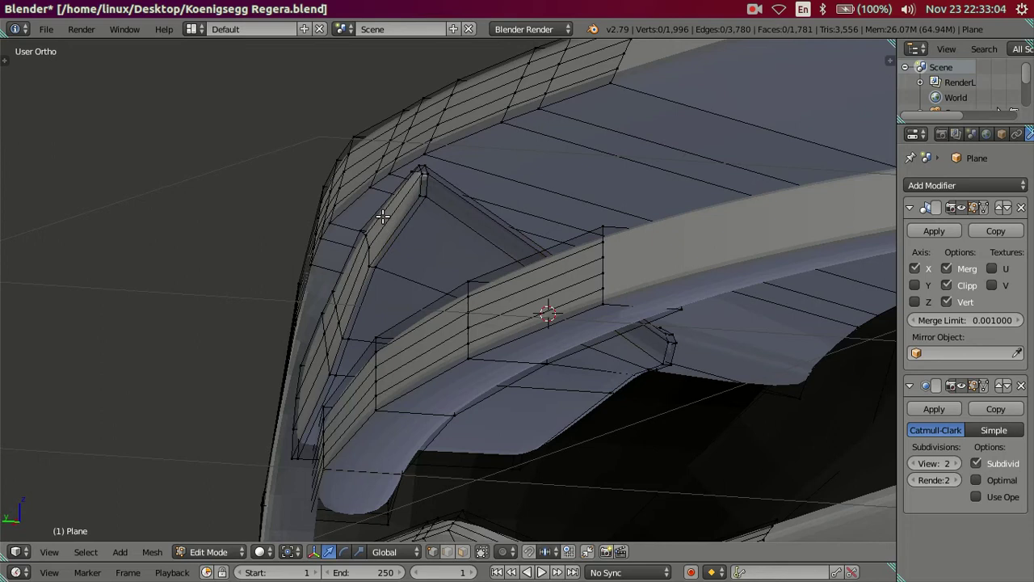
pyautogui.press('Tab')
pyautogui.moveTo(388, 231)
pyautogui.mouseDown(button='middle')
pyautogui.moveTo(395, 274)
pyautogui.moveTo(457, 287)
pyautogui.moveTo(552, 282)
pyautogui.moveTo(645, 322)
pyautogui.moveTo(672, 307)
pyautogui.moveTo(703, 314)
pyautogui.moveTo(693, 313)
pyautogui.moveTo(690, 348)
pyautogui.moveTo(649, 339)
pyautogui.moveTo(614, 359)
pyautogui.moveTo(651, 345)
pyautogui.moveTo(429, 286)
pyautogui.moveTo(418, 304)
pyautogui.moveTo(432, 321)
pyautogui.mouseUp(button='middle')
pyautogui.scroll(3, 432, 321)
pyautogui.scroll(2, 383, 319)
pyautogui.press('Tab')
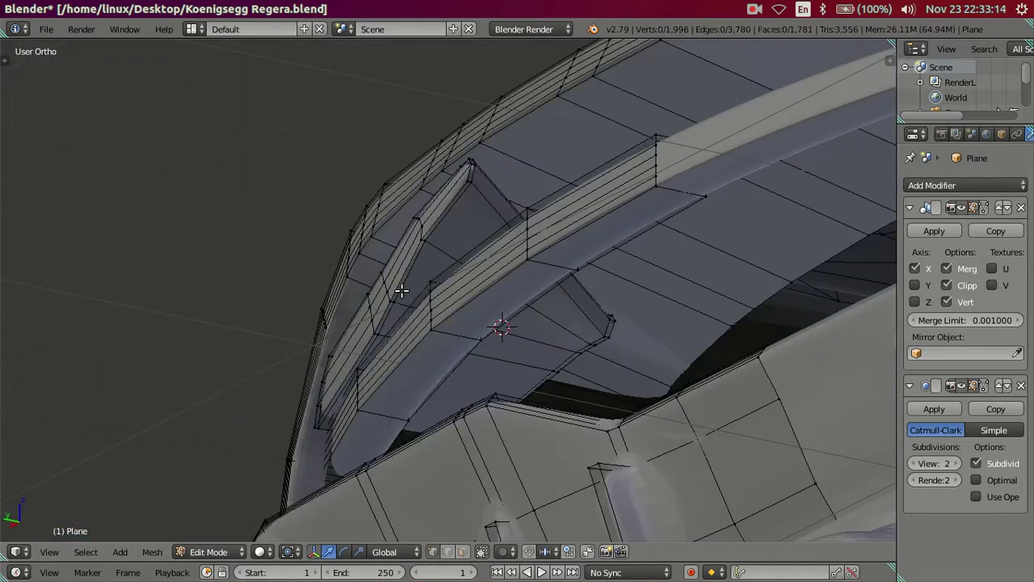
pyautogui.hotkey('ctrl', 'l')
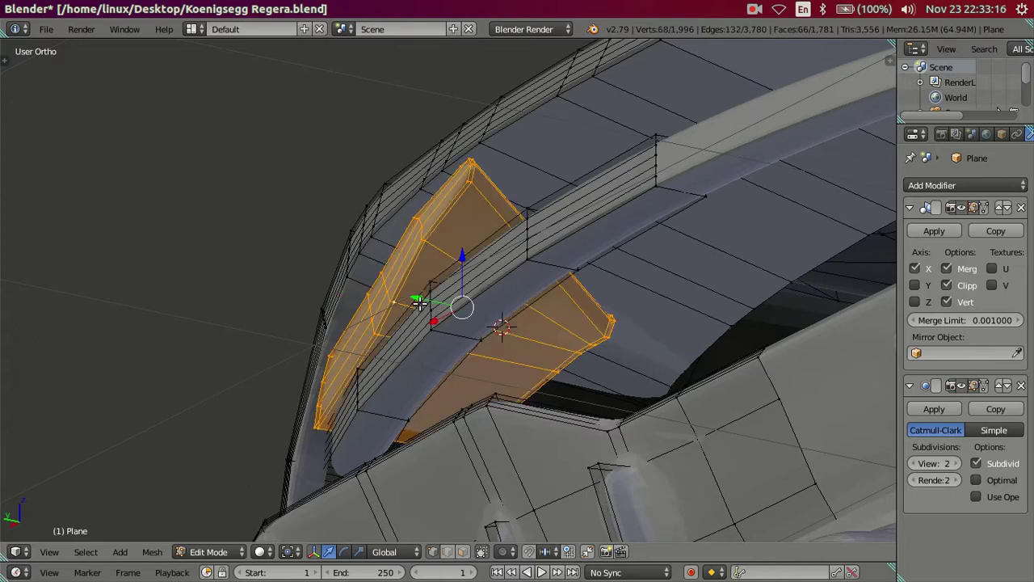
pyautogui.scroll(1, 419, 302)
pyautogui.scroll(1, 400, 339)
pyautogui.scroll(2, 363, 427)
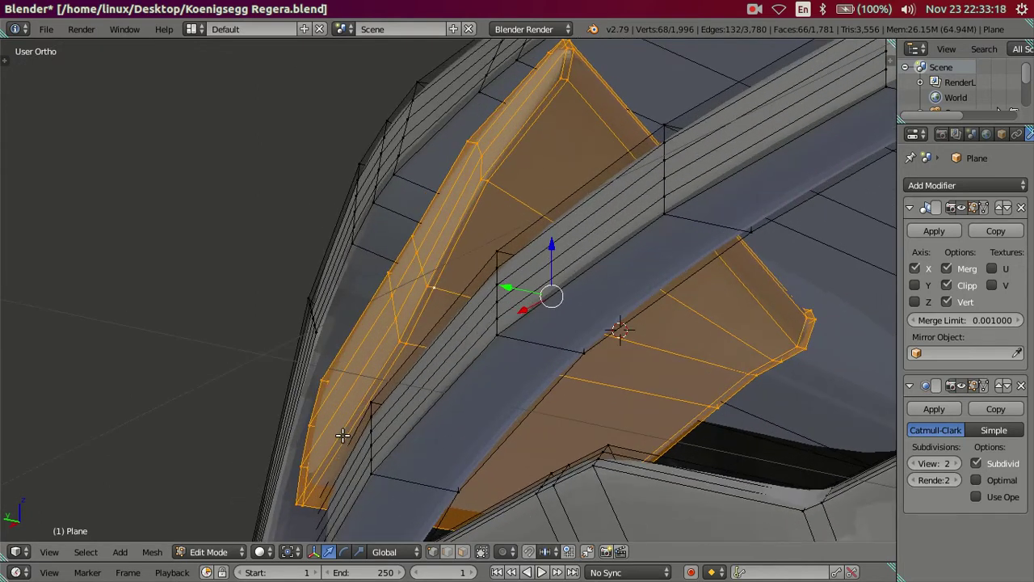
pyautogui.scroll(1, 474, 358)
pyautogui.scroll(2, 461, 328)
pyautogui.scroll(1, 457, 326)
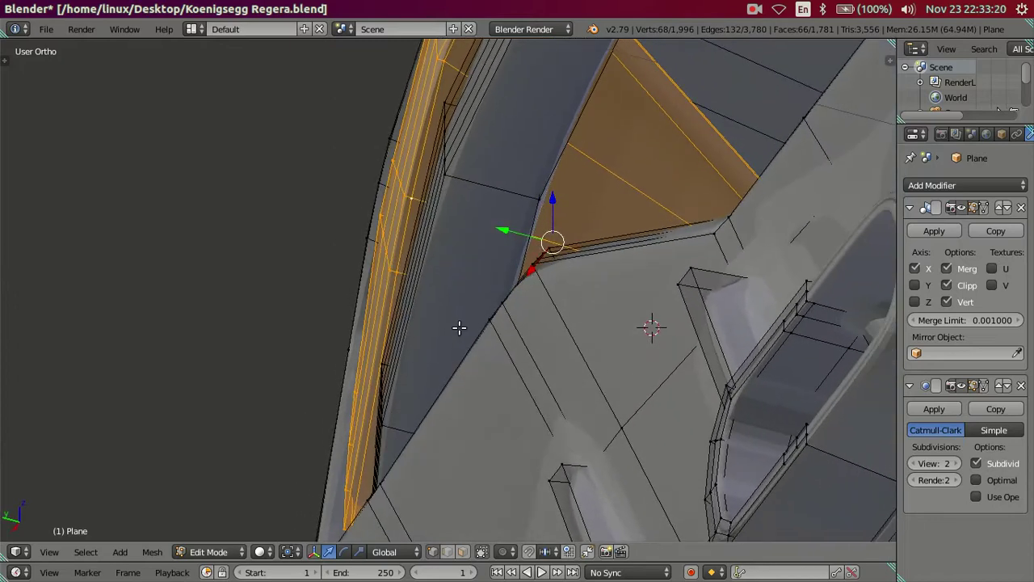
pyautogui.scroll(1, 455, 345)
pyautogui.scroll(-3, 455, 345)
pyautogui.moveTo(458, 397)
pyautogui.mouseDown(button='middle')
pyautogui.moveTo(461, 418)
pyautogui.moveTo(443, 368)
pyautogui.mouseUp(button='middle')
pyautogui.scroll(2, 494, 423)
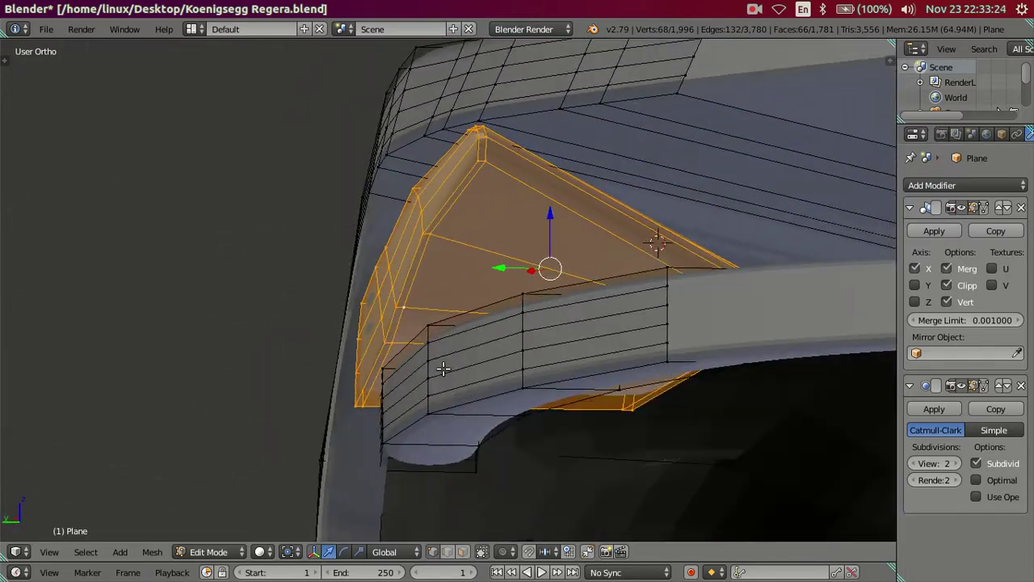
pyautogui.moveTo(499, 268)
pyautogui.mouseDown(button='middle')
pyautogui.moveTo(509, 323)
pyautogui.moveTo(662, 358)
pyautogui.moveTo(696, 343)
pyautogui.moveTo(665, 391)
pyautogui.moveTo(639, 333)
pyautogui.moveTo(616, 324)
pyautogui.moveTo(557, 328)
pyautogui.moveTo(532, 352)
pyautogui.moveTo(521, 346)
pyautogui.moveTo(564, 357)
pyautogui.mouseUp(button='middle')
pyautogui.scroll(-2, 506, 267)
pyautogui.press('Tab')
pyautogui.scroll(-3, 662, 358)
# From the back view, slide the rear vent fin's edge loop about 0.012 along the fin
pyautogui.scroll(3, 564, 357)
pyautogui.keyDown('shift'); pyautogui.moveTo(536, 392); pyautogui.dragTo(485, 267, button='middle'); pyautogui.keyUp('shift')
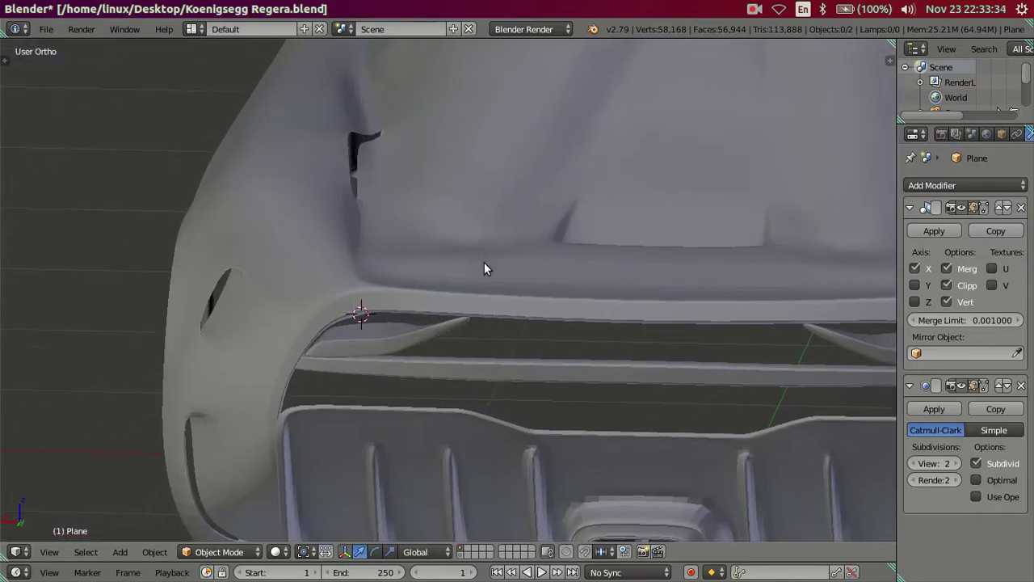
pyautogui.scroll(1, 485, 267)
pyautogui.press('Tab')
pyautogui.scroll(2, 314, 247)
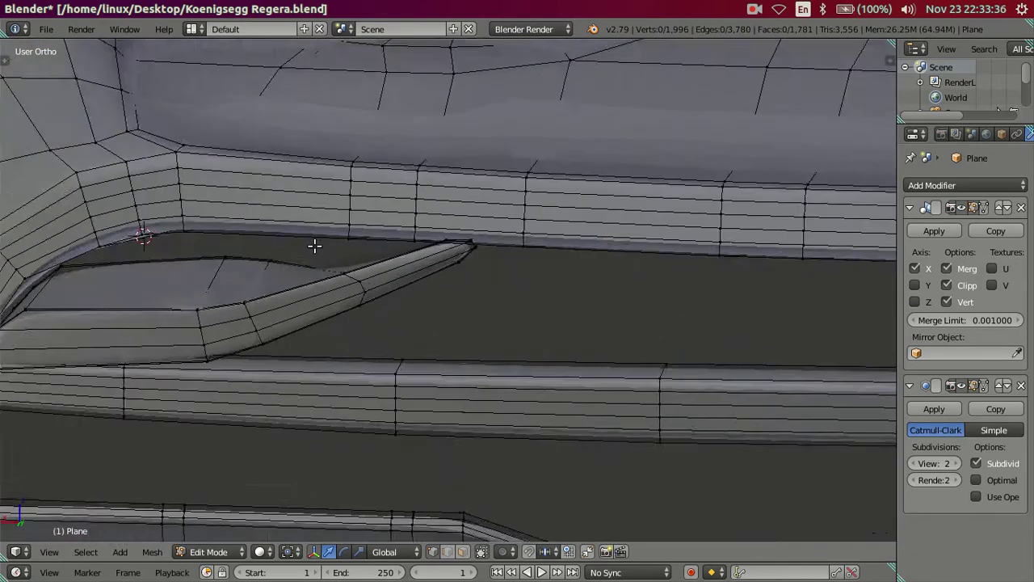
pyautogui.scroll(2, 368, 289)
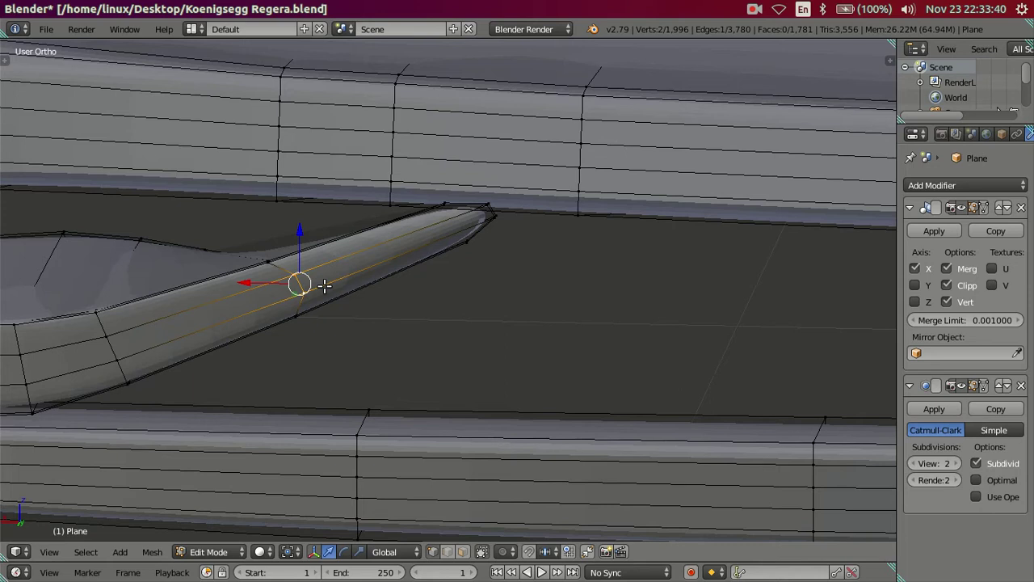
pyautogui.press('ctrl+KP_1')
pyautogui.scroll(2, 339, 267)
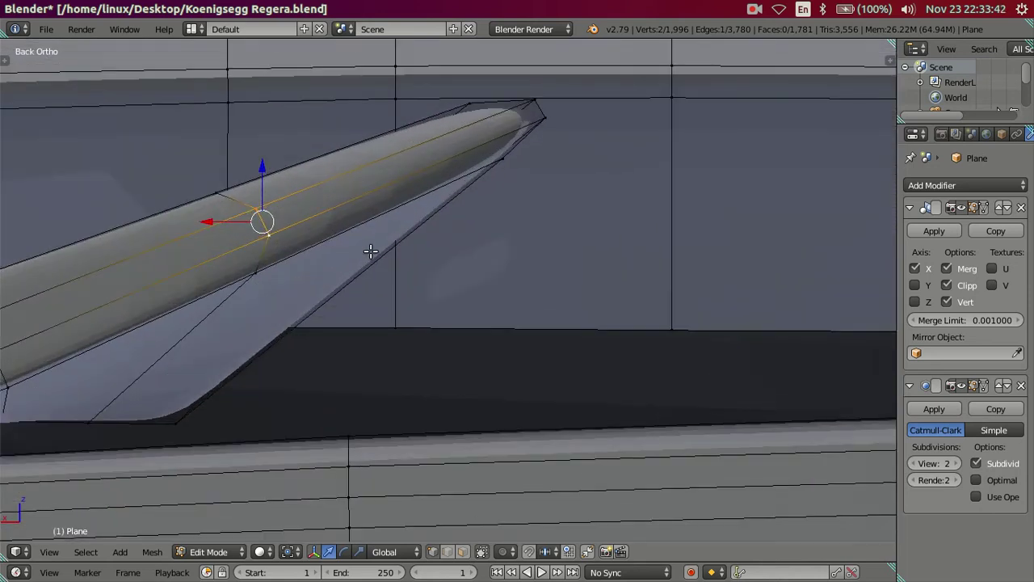
pyautogui.hotkey('ctrl', 'z')
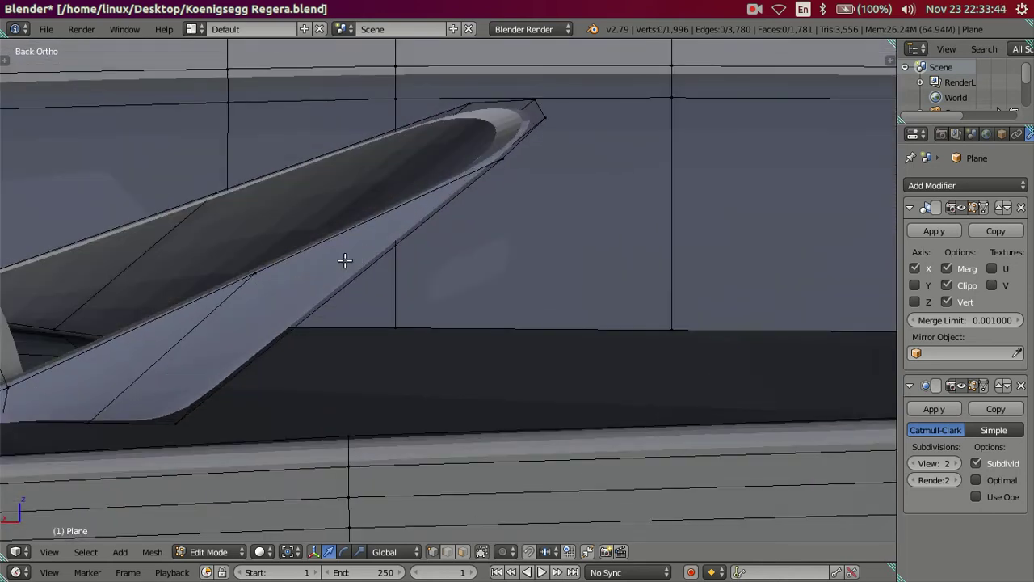
pyautogui.hotkey('ctrl', 'shift', 'z')
pyautogui.press('g')
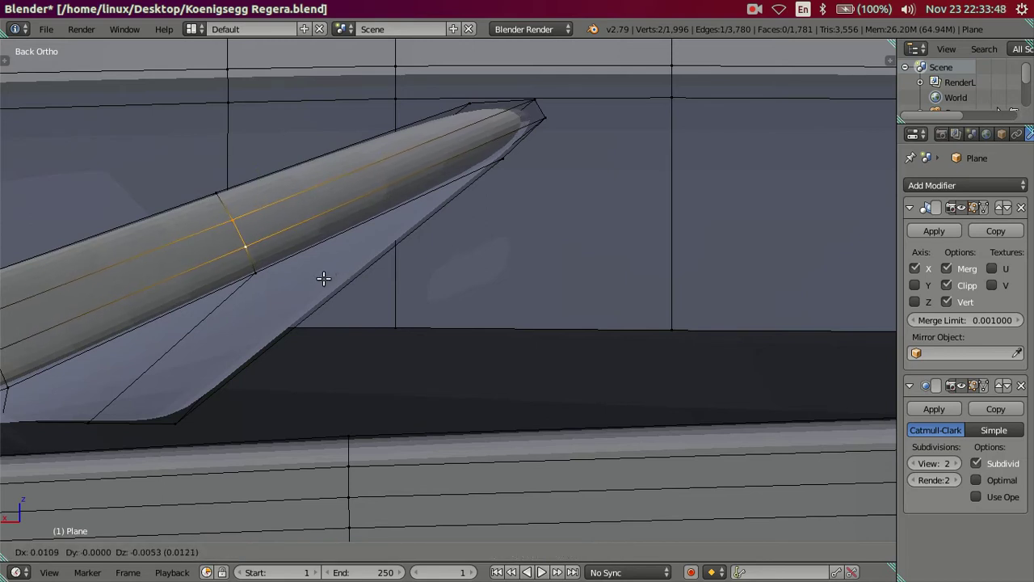
pyautogui.click(323, 278)
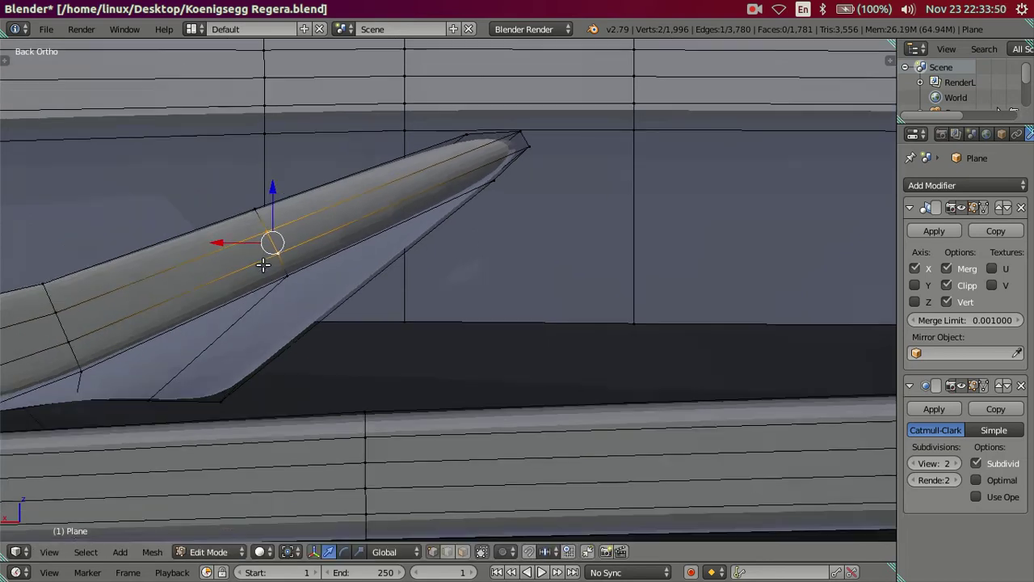
pyautogui.scroll(-3, 264, 259)
pyautogui.moveTo(264, 259); pyautogui.dragTo(301, 285, button='middle')
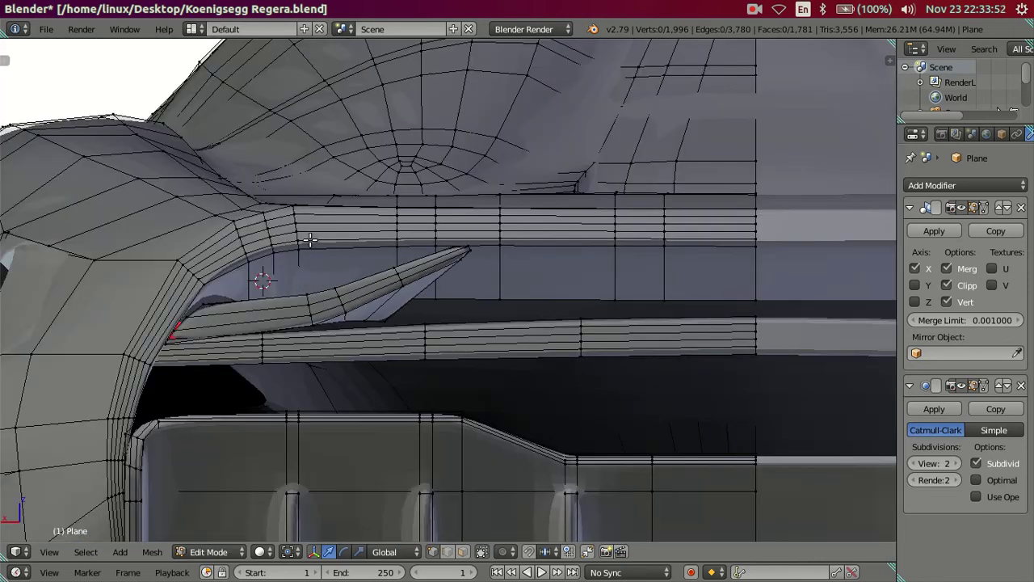
# Switch to edge select and pick four edge loops on the upper trim strip from the back
pyautogui.hotkey('ctrl', 'Tab')
pyautogui.click(339, 315)
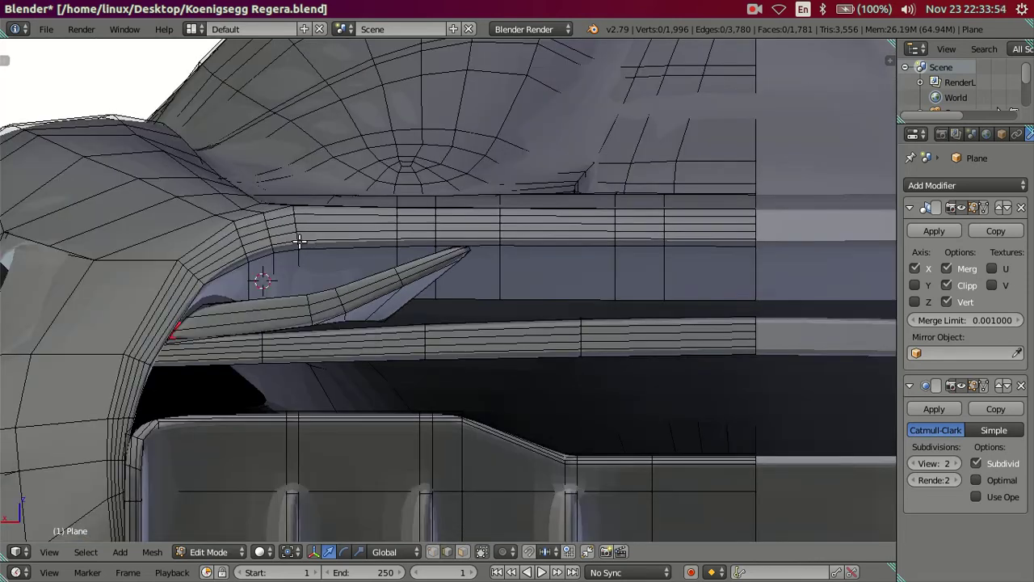
pyautogui.press('ctrl+KP_1')
pyautogui.keyDown('alt'); pyautogui.keyDown('shift'); pyautogui.click(274, 189); pyautogui.keyUp('shift'); pyautogui.keyUp('alt')
pyautogui.keyDown('alt'); pyautogui.keyDown('shift'); pyautogui.click(272, 173); pyautogui.keyUp('shift'); pyautogui.keyUp('alt')
pyautogui.keyDown('alt'); pyautogui.keyDown('shift'); pyautogui.click(272, 160); pyautogui.keyUp('shift'); pyautogui.keyUp('alt')
pyautogui.keyDown('alt'); pyautogui.keyDown('shift'); pyautogui.click(273, 200); pyautogui.keyUp('shift'); pyautogui.keyUp('alt')
# Add six lower-strip edge loops and dissolve all selected edges, leaving 1,808 vertices
pyautogui.keyDown('alt'); pyautogui.keyDown('shift'); pyautogui.click(325, 367); pyautogui.keyUp('shift'); pyautogui.keyUp('alt')
pyautogui.keyDown('alt'); pyautogui.keyDown('shift'); pyautogui.click(326, 377); pyautogui.keyUp('shift'); pyautogui.keyUp('alt')
pyautogui.keyDown('alt'); pyautogui.keyDown('shift'); pyautogui.click(326, 389); pyautogui.keyUp('shift'); pyautogui.keyUp('alt')
pyautogui.keyDown('alt'); pyautogui.keyDown('shift'); pyautogui.click(332, 400); pyautogui.keyUp('shift'); pyautogui.keyUp('alt')
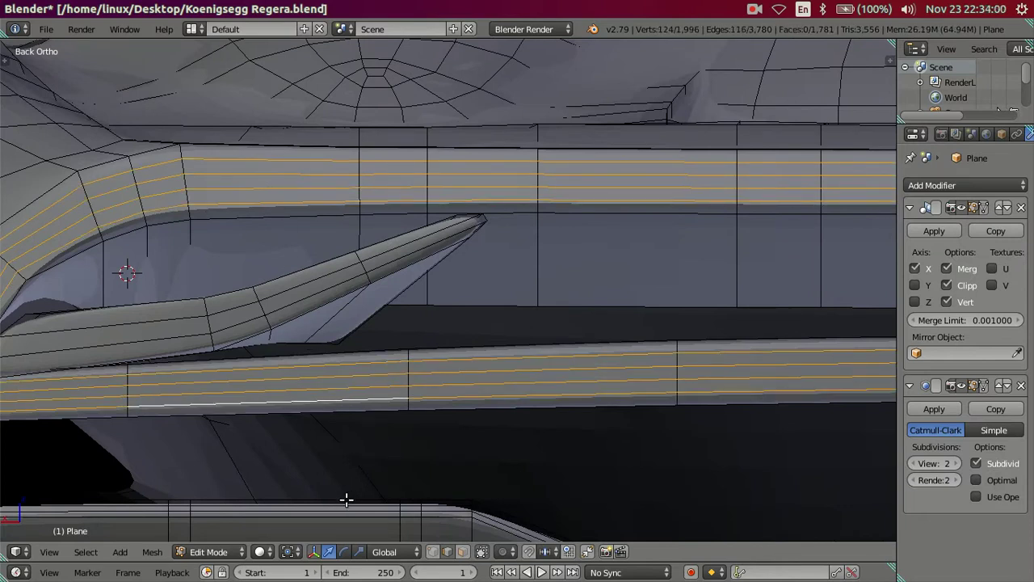
pyautogui.keyDown('shift'); pyautogui.moveTo(368, 509); pyautogui.dragTo(446, 376, button='middle'); pyautogui.keyUp('shift')
pyautogui.scroll(4, 401, 397)
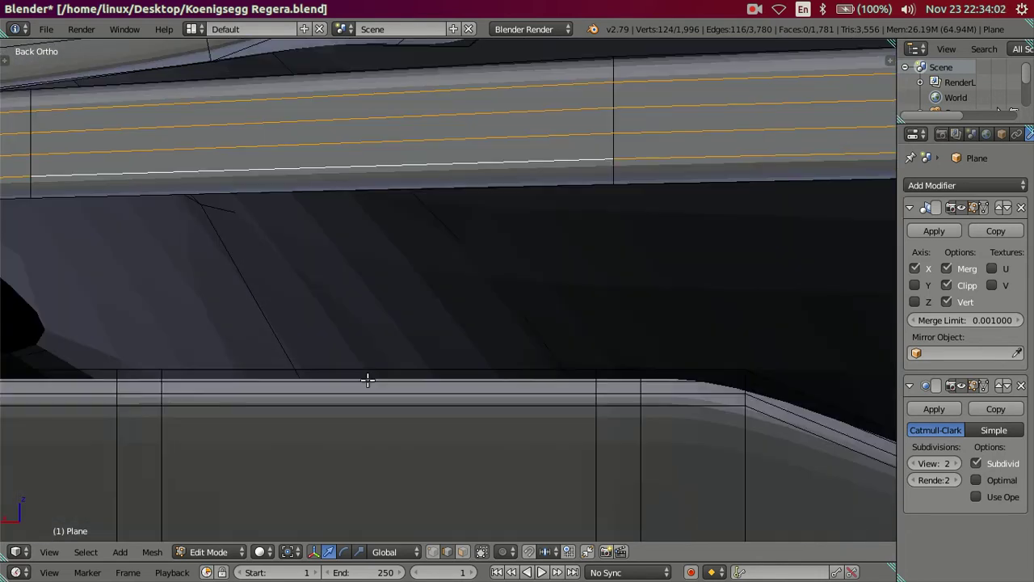
pyautogui.keyDown('alt'); pyautogui.keyDown('shift'); pyautogui.click(337, 385); pyautogui.keyUp('shift'); pyautogui.keyUp('alt')
pyautogui.keyDown('alt'); pyautogui.keyDown('shift'); pyautogui.click(339, 393); pyautogui.keyUp('shift'); pyautogui.keyUp('alt')
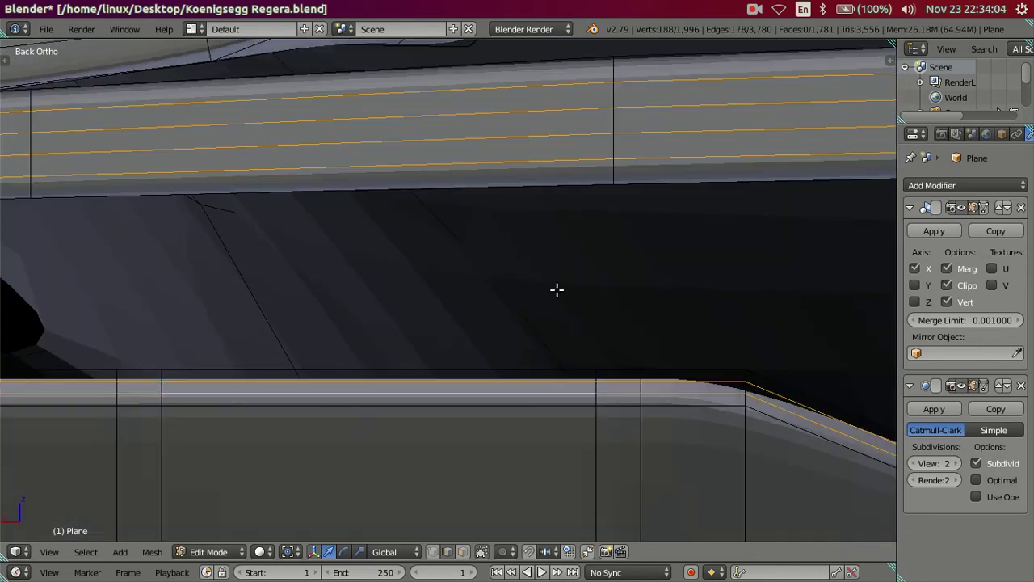
pyautogui.press('x')
pyautogui.click(556, 289)
# Return to Object Mode to view the smoothed car rear
pyautogui.scroll(-2, 473, 293)
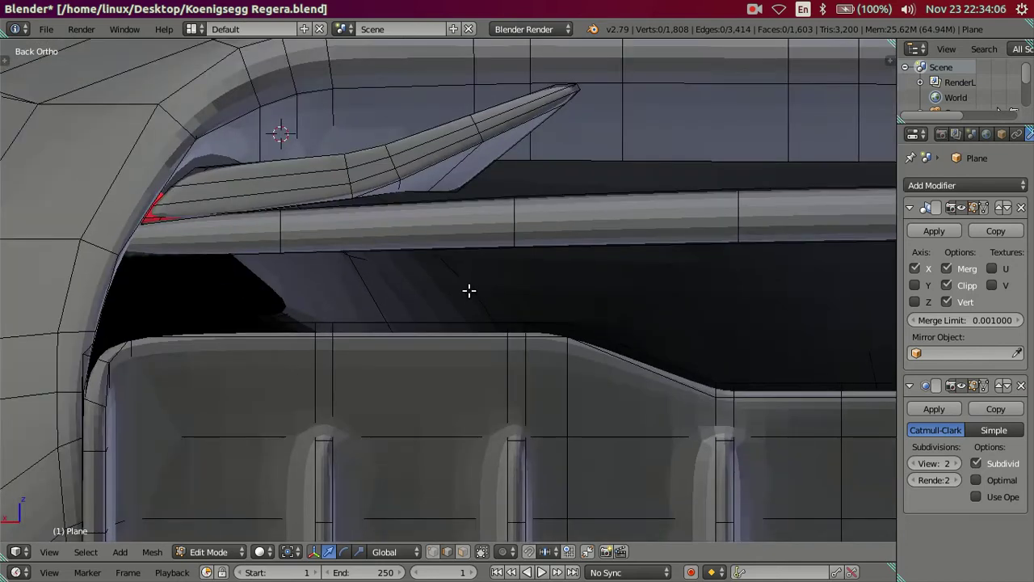
pyautogui.scroll(-2, 462, 279)
pyautogui.keyDown('shift'); pyautogui.moveTo(457, 270); pyautogui.dragTo(534, 314, button='middle'); pyautogui.keyUp('shift')
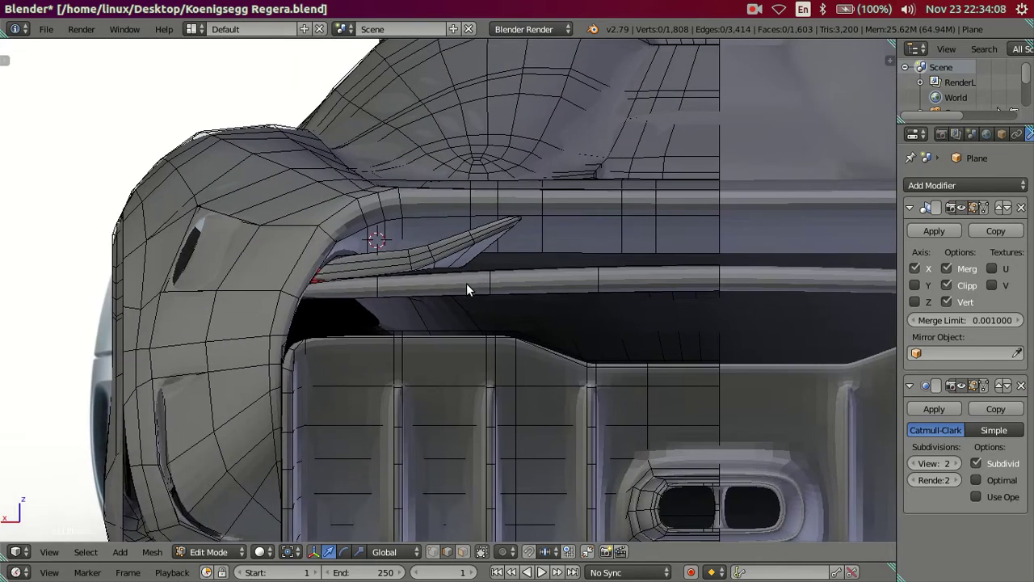
pyautogui.press('Tab')
pyautogui.scroll(-5, 473, 300)
pyautogui.scroll(-3, 535, 313)
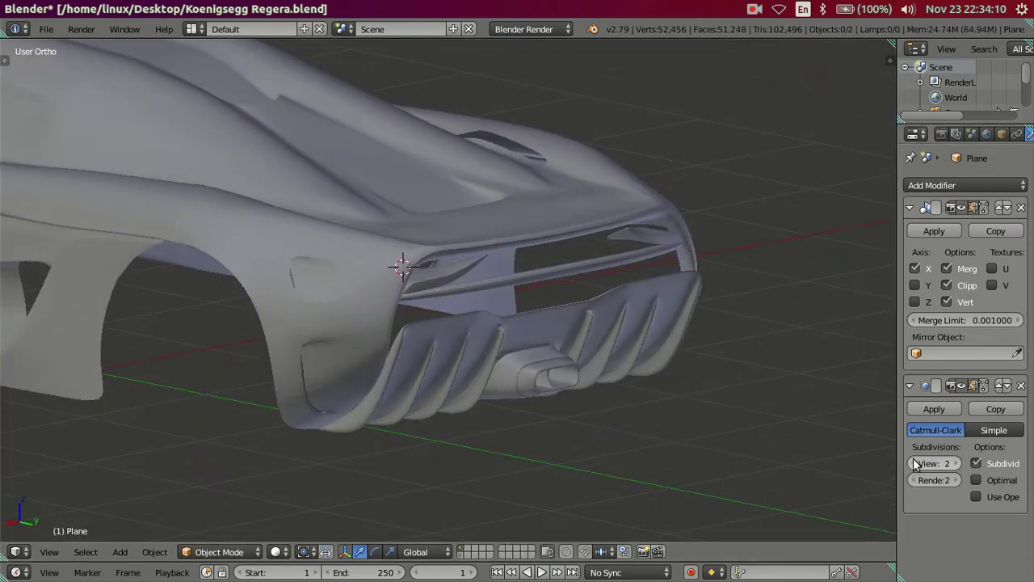
# Set the Subdivision Surface viewport level to 0 to show the low-poly cage
pyautogui.click(914, 463)
pyautogui.click(913, 463)
pyautogui.scroll(-2, 501, 347)
pyautogui.moveTo(550, 355)
pyautogui.mouseDown(button='middle')
pyautogui.moveTo(479, 342)
pyautogui.moveTo(525, 295)
pyautogui.moveTo(480, 310)
pyautogui.moveTo(266, 302)
pyautogui.moveTo(417, 309)
pyautogui.mouseUp(button='middle')
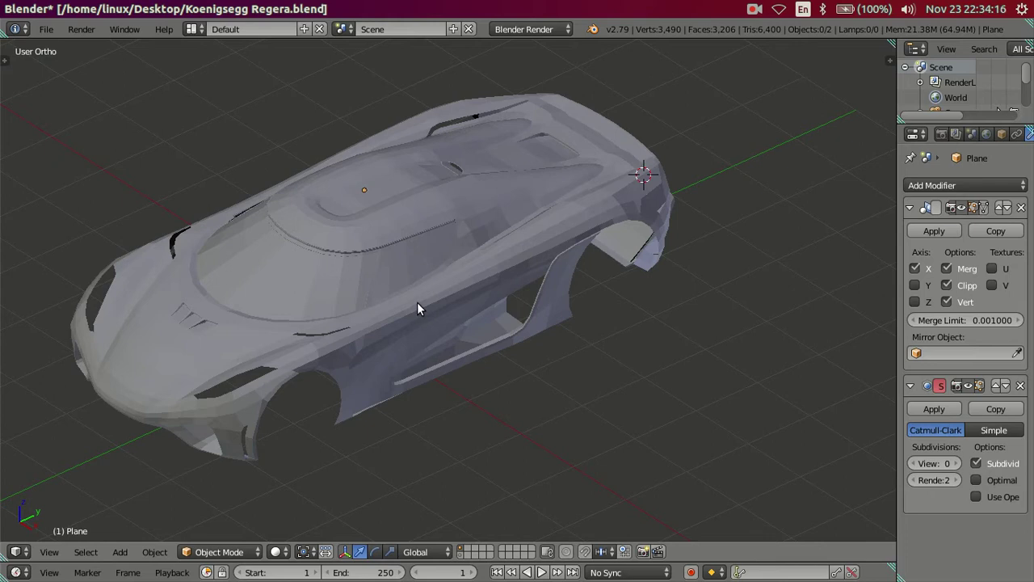
pyautogui.moveTo(294, 218)
pyautogui.mouseDown(button='middle')
pyautogui.moveTo(545, 267)
pyautogui.moveTo(476, 246)
pyautogui.moveTo(434, 294)
pyautogui.moveTo(389, 284)
pyautogui.moveTo(571, 286)
pyautogui.moveTo(358, 335)
pyautogui.moveTo(455, 261)
pyautogui.moveTo(488, 257)
pyautogui.moveTo(396, 280)
pyautogui.moveTo(555, 300)
pyautogui.moveTo(483, 305)
pyautogui.moveTo(522, 299)
pyautogui.mouseUp(button='middle')
# Save Koenigsegg Regera.blend, overwriting the existing file
pyautogui.hotkey('ctrl', 's')
pyautogui.click(545, 267)
pyautogui.scroll(3, 323, 335)
pyautogui.scroll(3, 487, 256)
pyautogui.scroll(-3, 456, 282)
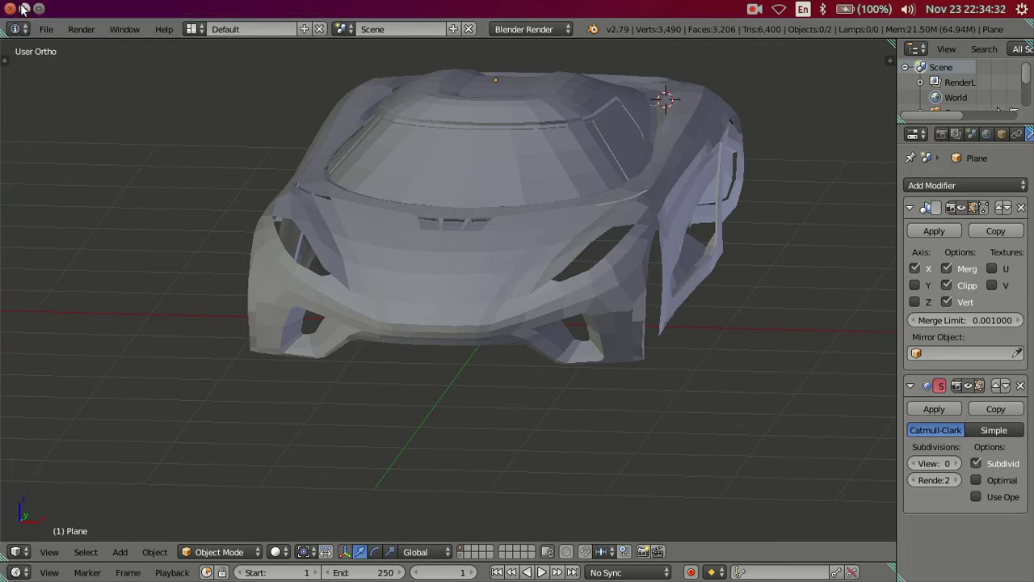
# Save the blend file again, minimize Blender and close the rear-wing reference photo
pyautogui.hotkey('ctrl', 's')
pyautogui.click(229, 173)
pyautogui.click(25, 8)
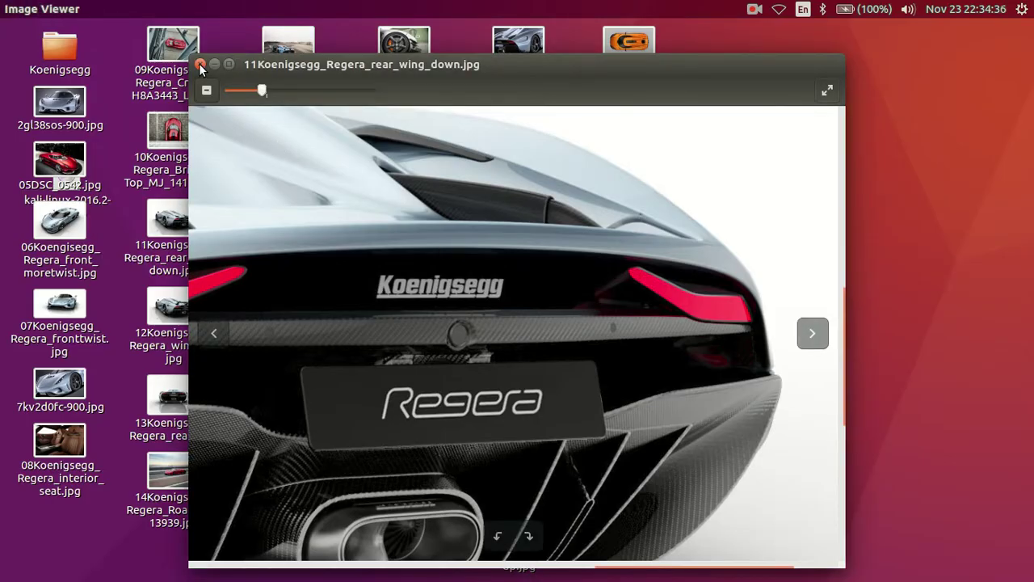
pyautogui.click(201, 64)
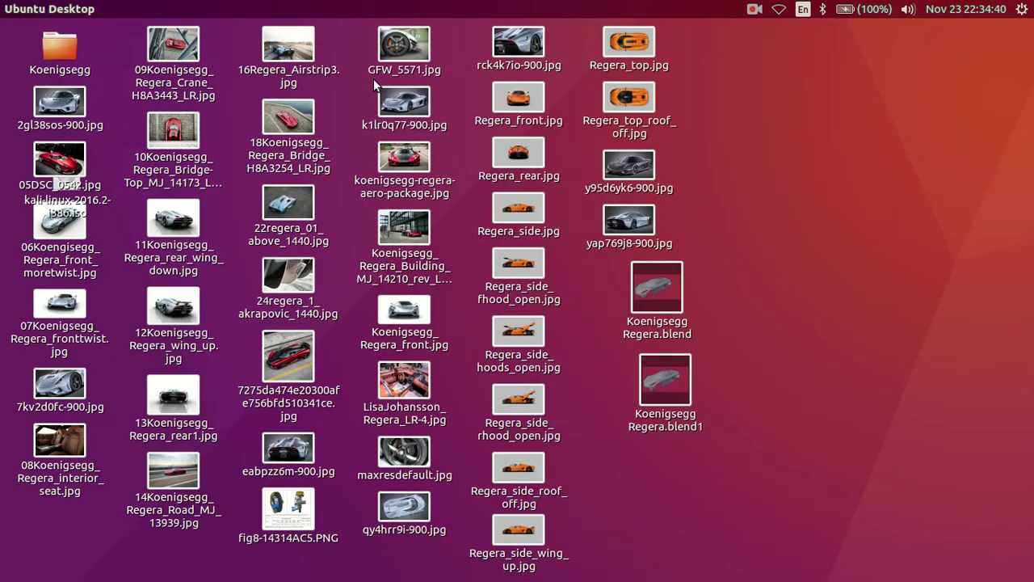
# Open 05DSC_0542.jpg and zoom in on the red Regera's front bumper
pyautogui.click(79, 160)
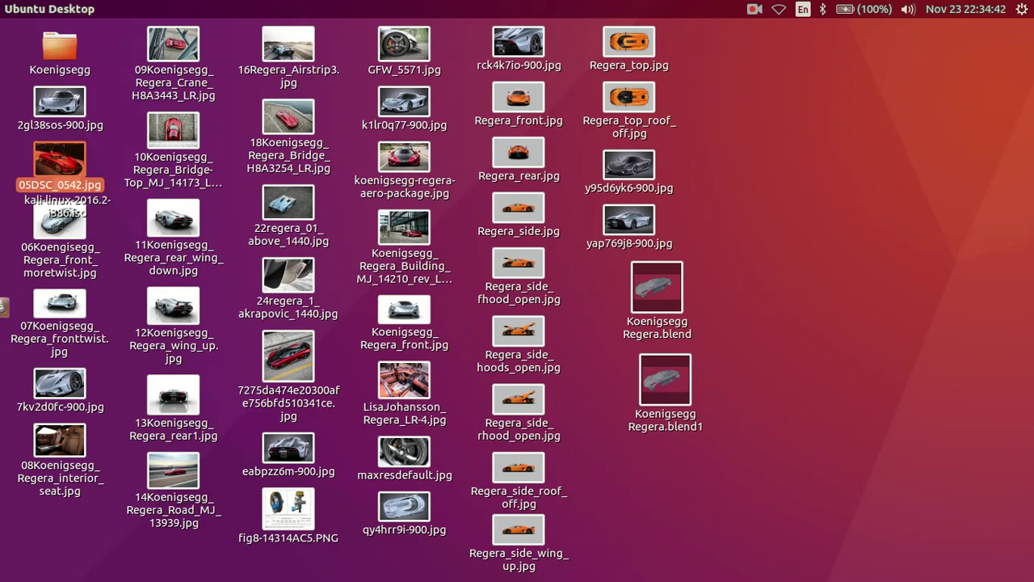
pyautogui.doubleClick(81, 155)
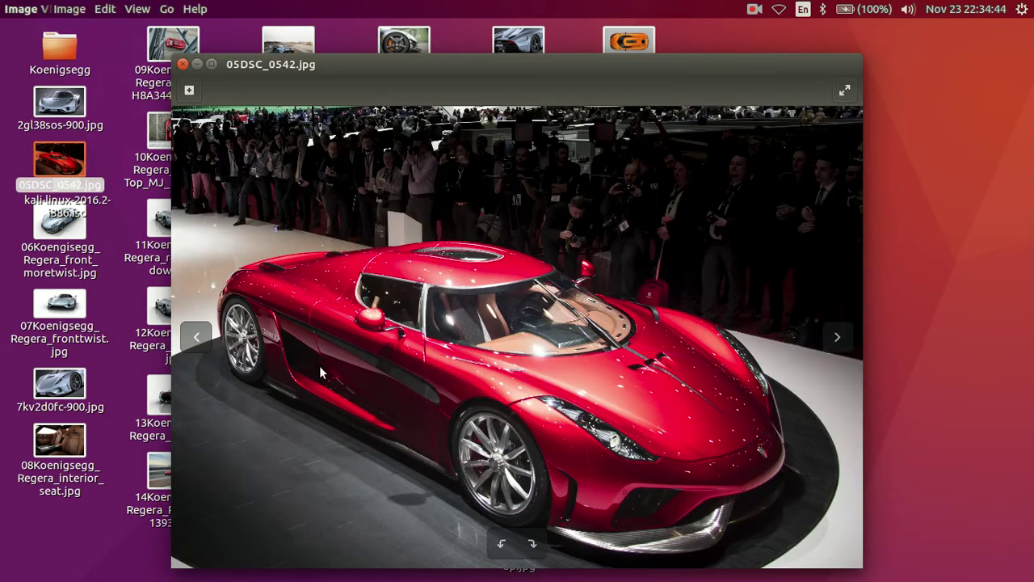
pyautogui.scroll(2, 540, 493)
pyautogui.scroll(2, 614, 458)
pyautogui.scroll(1, 590, 461)
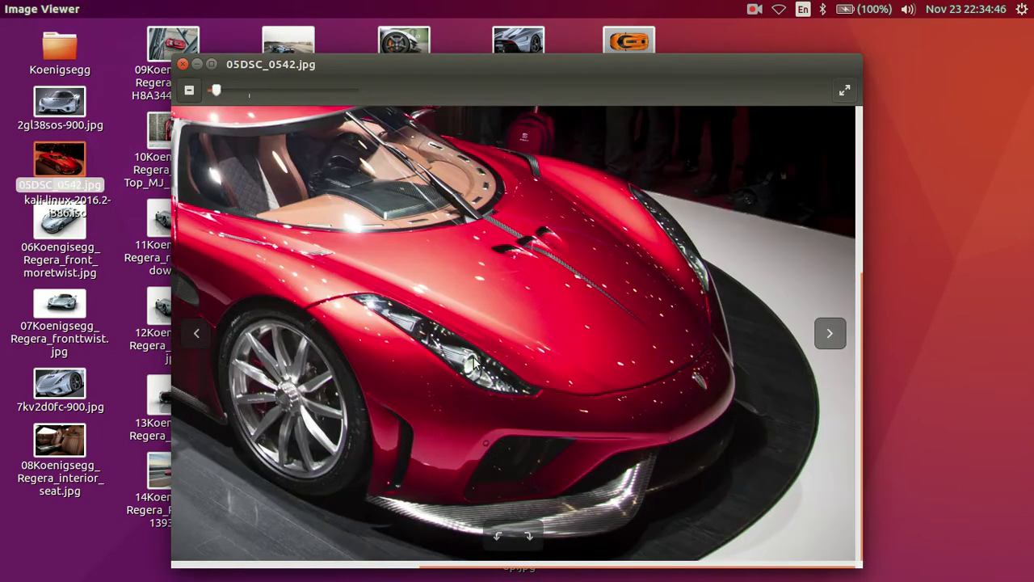
pyautogui.scroll(1, 576, 466)
pyautogui.scroll(1, 566, 453)
pyautogui.scroll(1, 489, 383)
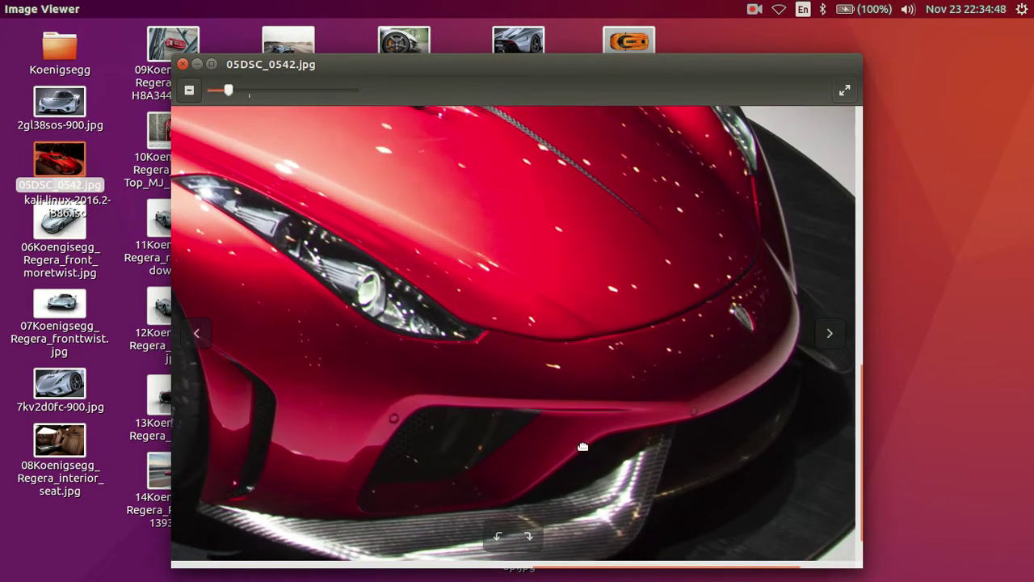
pyautogui.scroll(1, 533, 354)
pyautogui.scroll(-2, 533, 354)
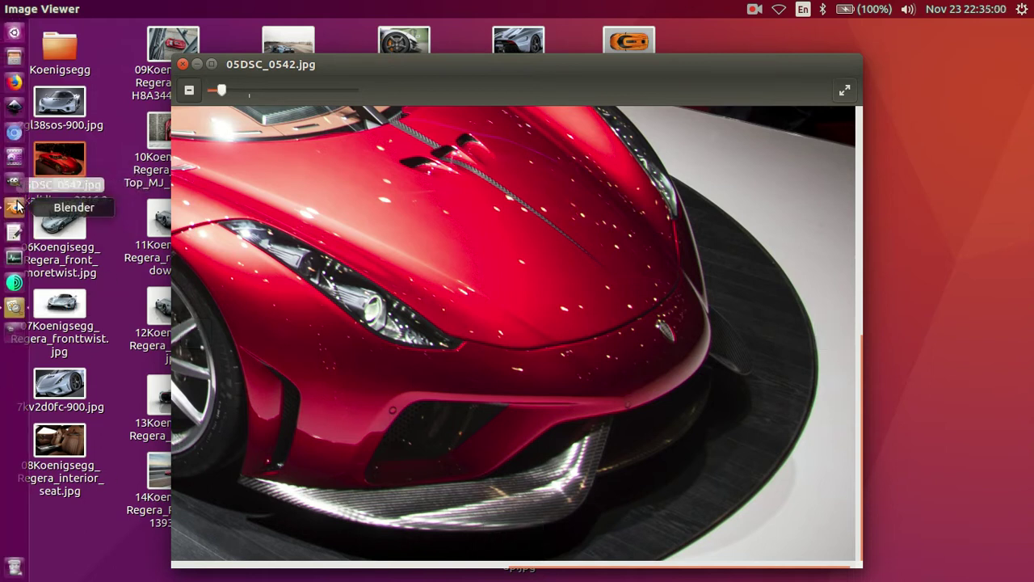
# Bring Blender back and check the front view against the reference in wireframe
pyautogui.click(16, 207)
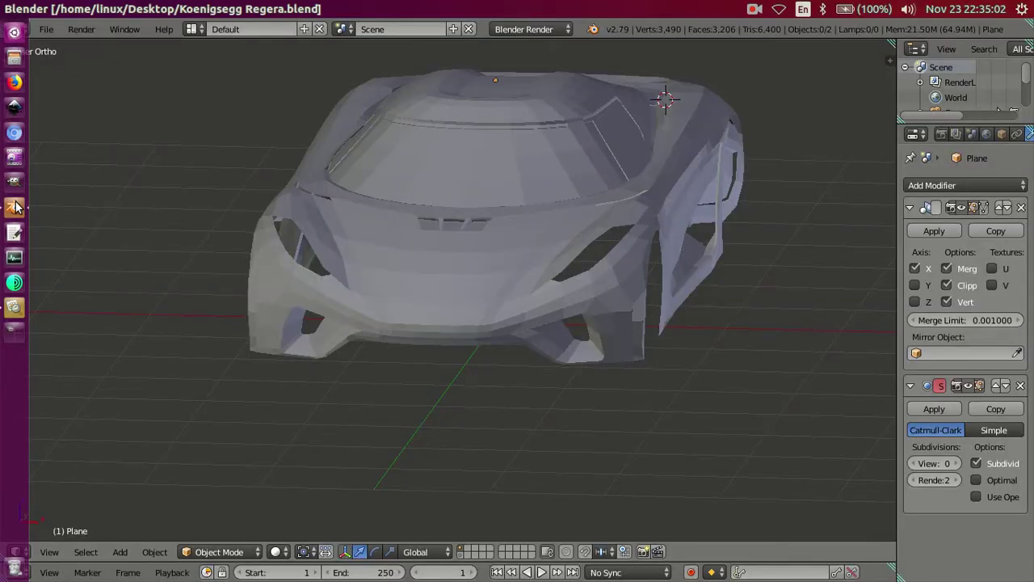
pyautogui.moveTo(407, 300); pyautogui.dragTo(518, 324, button='middle')
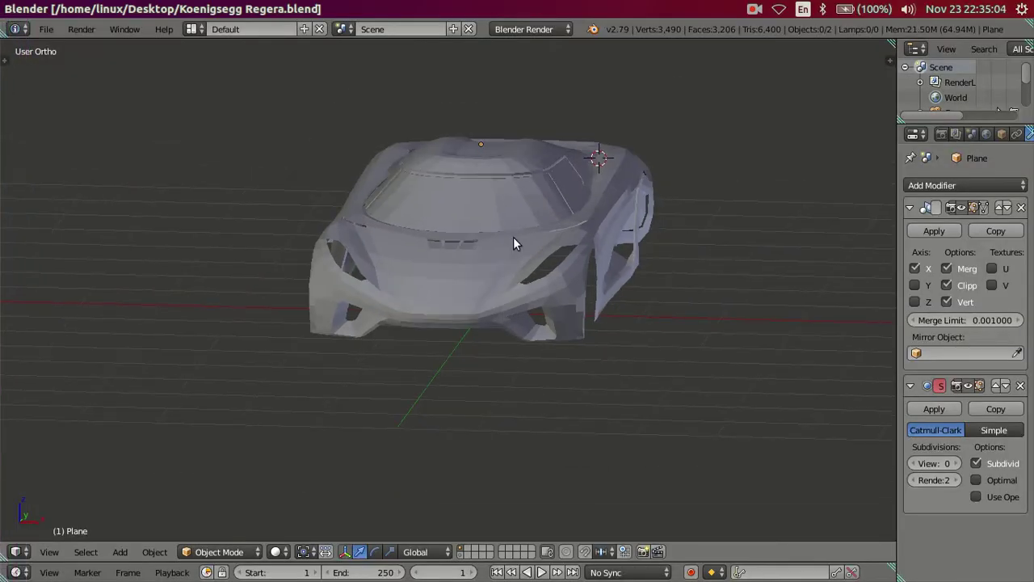
pyautogui.press('KP_1')
pyautogui.press('z')
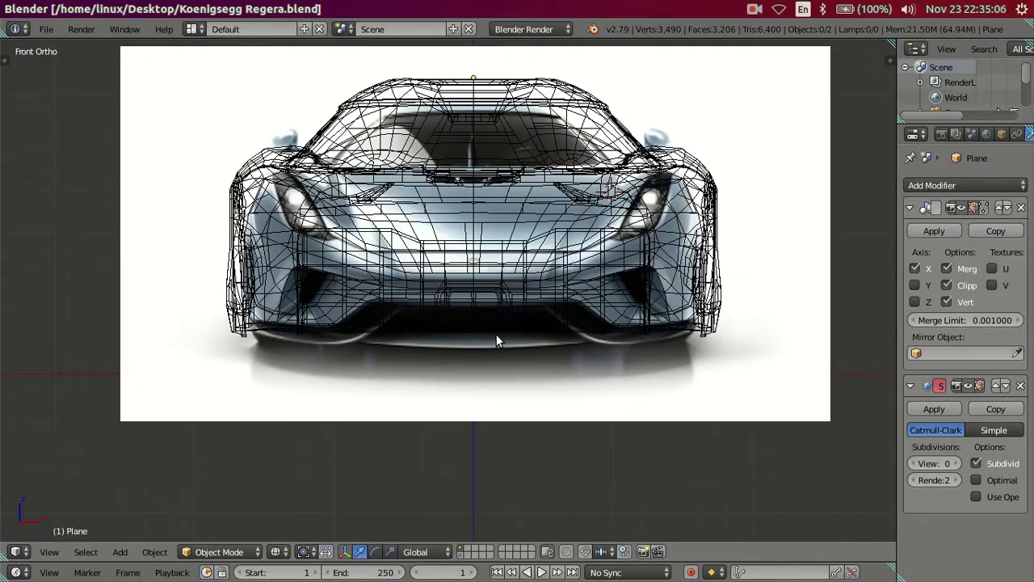
pyautogui.scroll(2, 497, 341)
pyautogui.press('z')
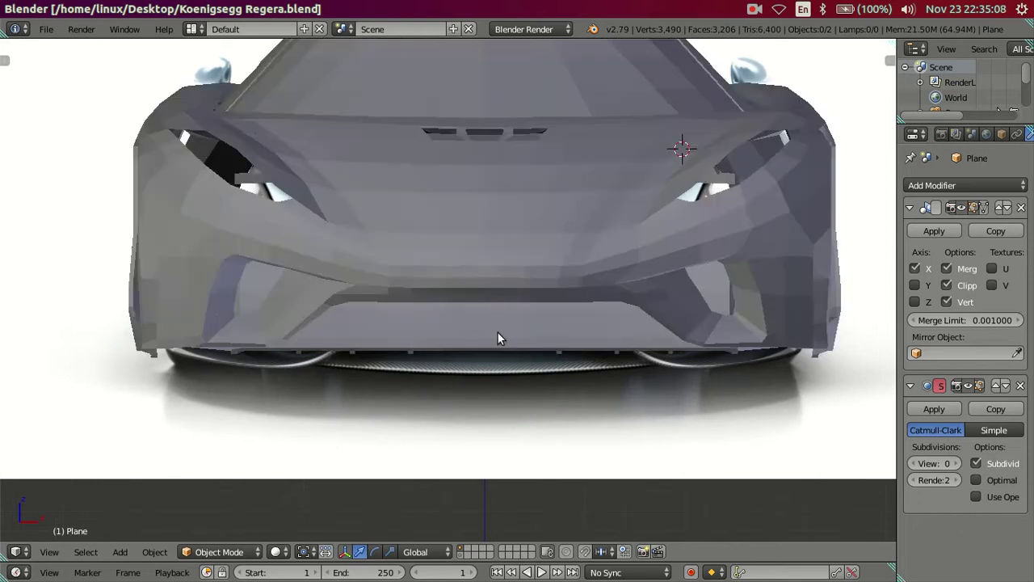
pyautogui.scroll(-3, 497, 339)
# Frame the front fender's lower edge and enter Edit Mode on the body
pyautogui.moveTo(643, 346); pyautogui.dragTo(557, 340, button='middle')
pyautogui.scroll(3, 493, 355)
pyautogui.press('Tab')
pyautogui.press('Tab')
pyautogui.moveTo(482, 338); pyautogui.dragTo(489, 335, button='middle')
pyautogui.scroll(3, 519, 290)
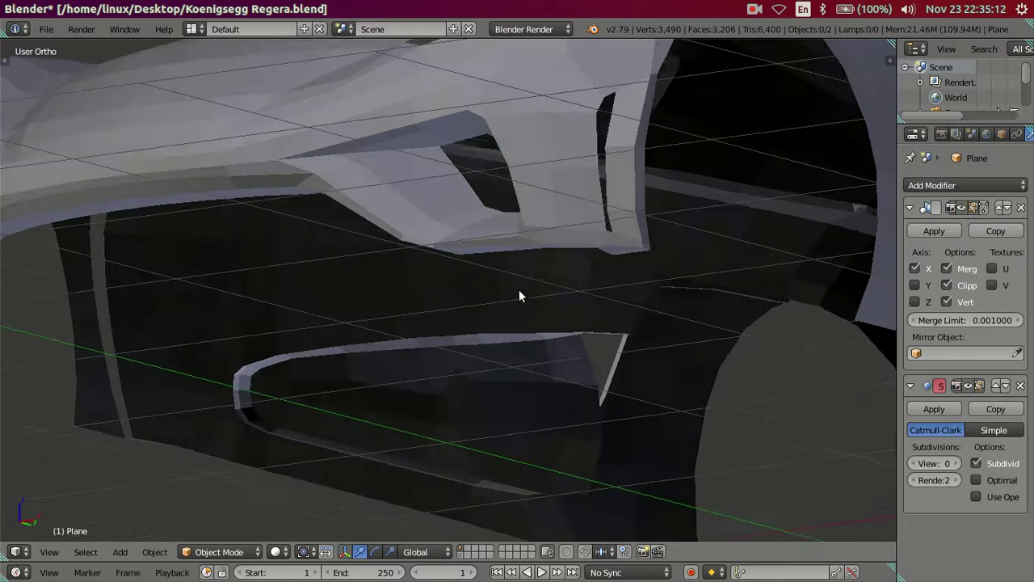
pyautogui.scroll(3, 520, 272)
pyautogui.moveTo(520, 272)
pyautogui.mouseDown(button='middle')
pyautogui.moveTo(522, 311)
pyautogui.moveTo(545, 236)
pyautogui.mouseUp(button='middle')
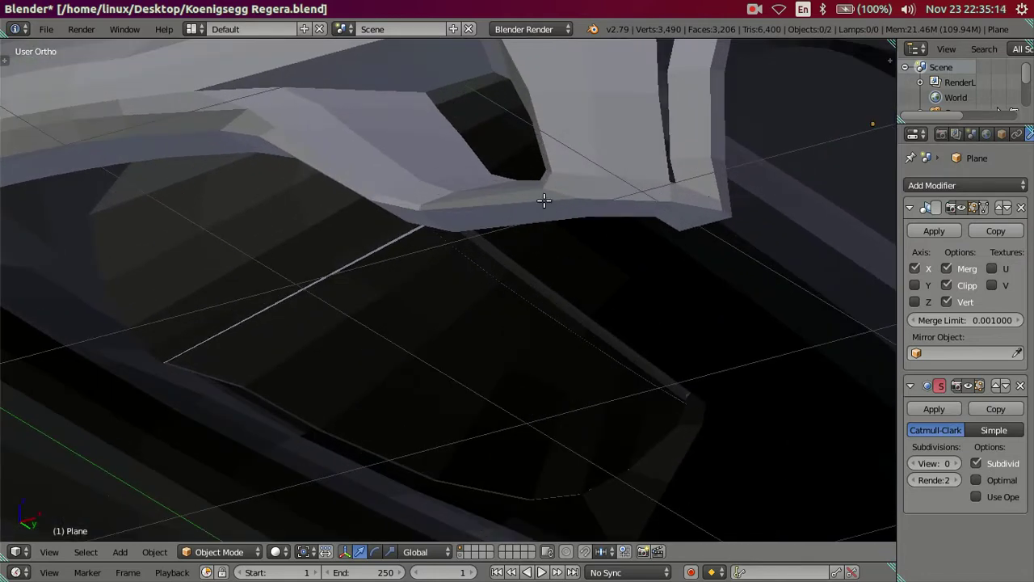
pyautogui.press('Tab')
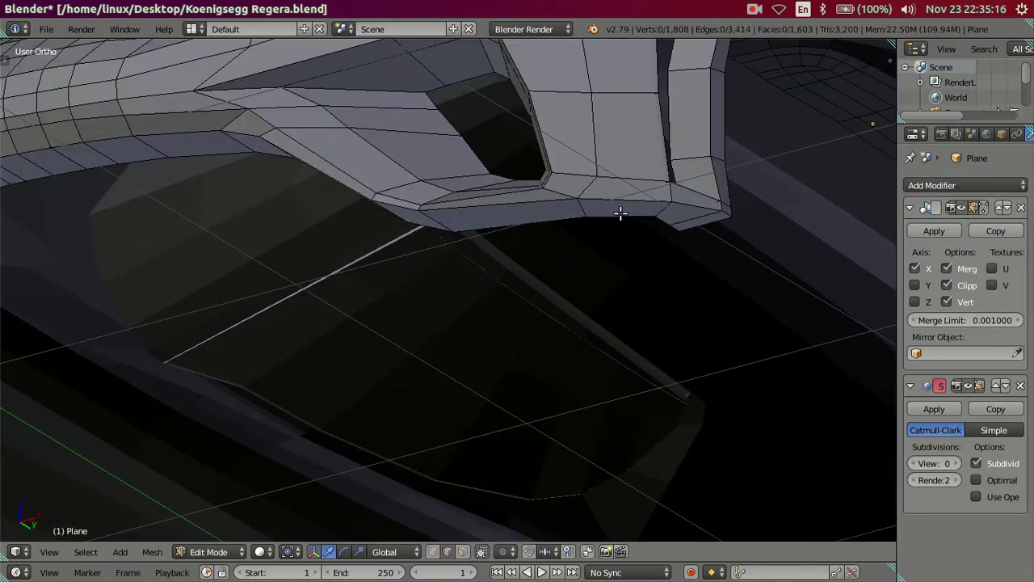
# Select edges along the front fender's lower edge and remove the extra vertices
pyautogui.moveTo(696, 212); pyautogui.dragTo(668, 213, button='middle')
pyautogui.scroll(2, 649, 155)
pyautogui.rightClick(668, 141)
pyautogui.keyDown('alt'); pyautogui.keyDown('shift'); pyautogui.rightClick(296, 157); pyautogui.keyUp('shift'); pyautogui.keyUp('alt')
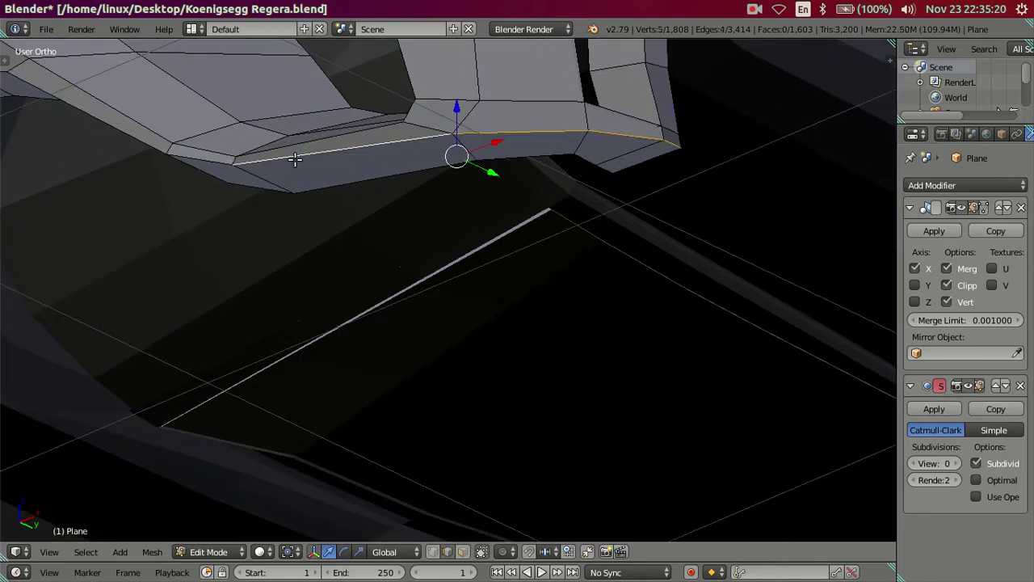
pyautogui.scroll(-3, 485, 261)
pyautogui.scroll(-2, 491, 275)
pyautogui.moveTo(492, 276)
pyautogui.mouseDown(button='middle')
pyautogui.moveTo(519, 268)
pyautogui.moveTo(533, 287)
pyautogui.moveTo(493, 301)
pyautogui.mouseUp(button='middle')
pyautogui.scroll(2, 471, 513)
pyautogui.scroll(1, 478, 437)
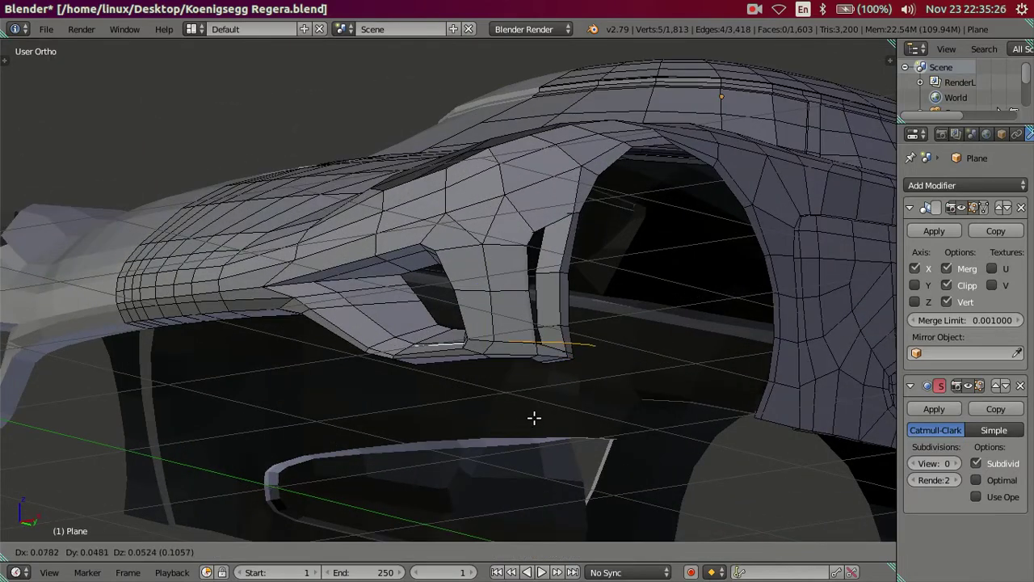
pyautogui.scroll(-2, 534, 418)
pyautogui.scroll(-1, 517, 480)
pyautogui.moveTo(528, 334); pyautogui.dragTo(533, 326, button='middle')
pyautogui.scroll(2, 533, 326)
pyautogui.hotkey('ctrl', 'z')
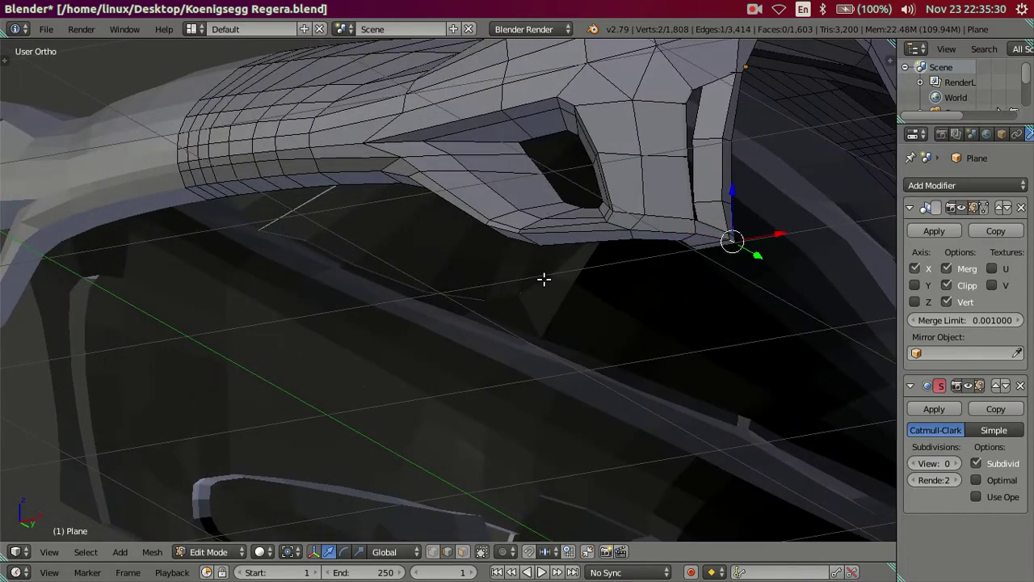
# Extrude the fender's lower edge loop in place, then bring up the 05DSC_0542.jpg photo
pyautogui.scroll(2, 564, 274)
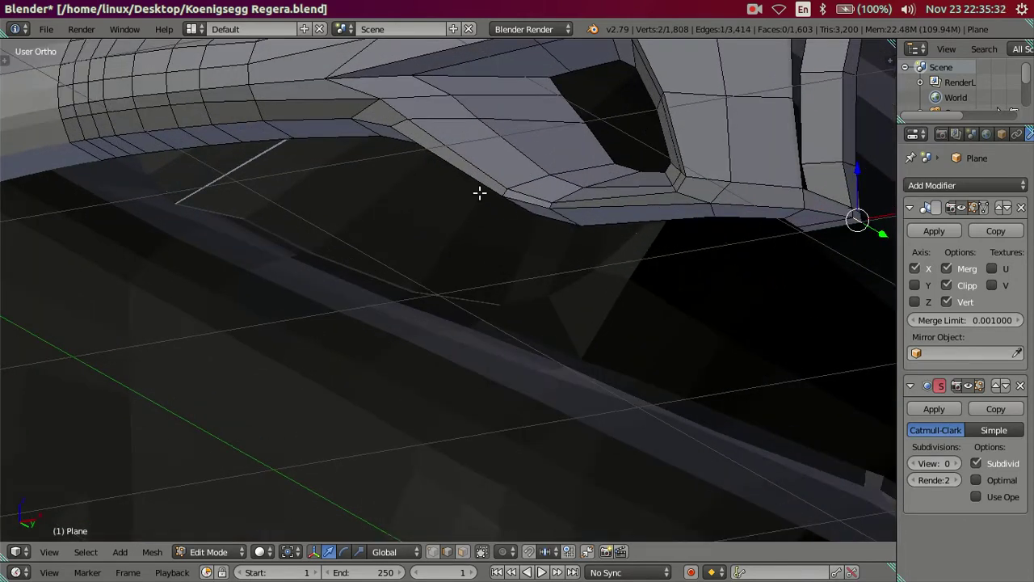
pyautogui.keyDown('alt'); pyautogui.click(434, 146); pyautogui.keyUp('alt')
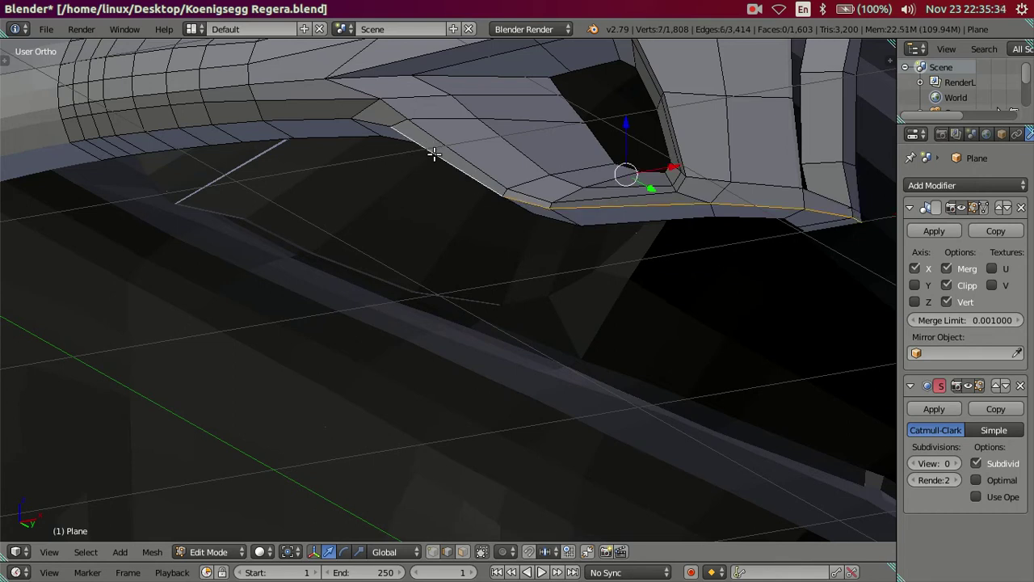
pyautogui.scroll(-2, 453, 177)
pyautogui.moveTo(492, 239); pyautogui.dragTo(513, 241, button='middle')
pyautogui.hotkey('shift', 's')
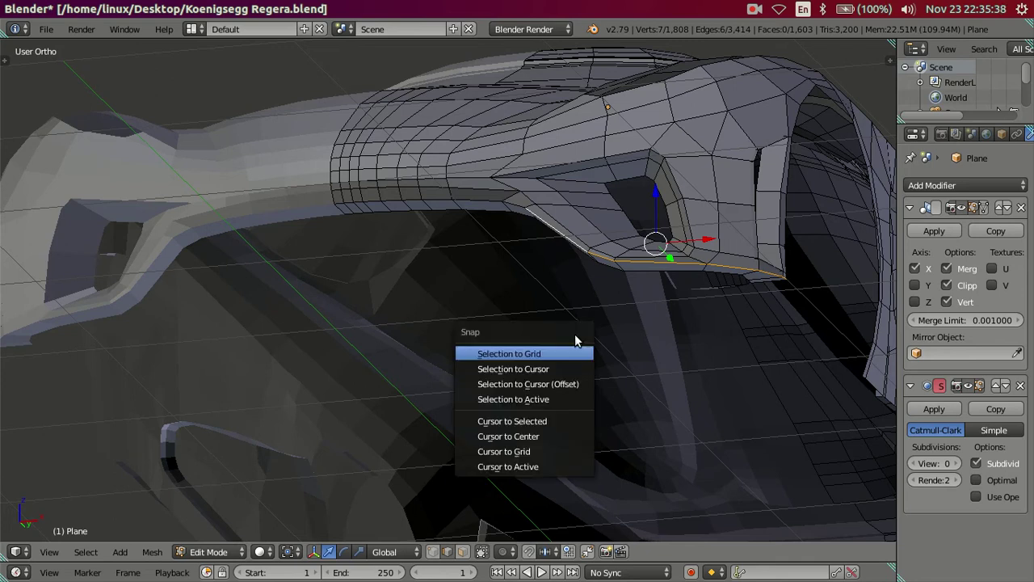
pyautogui.press('e')
pyautogui.rightClick(574, 295)
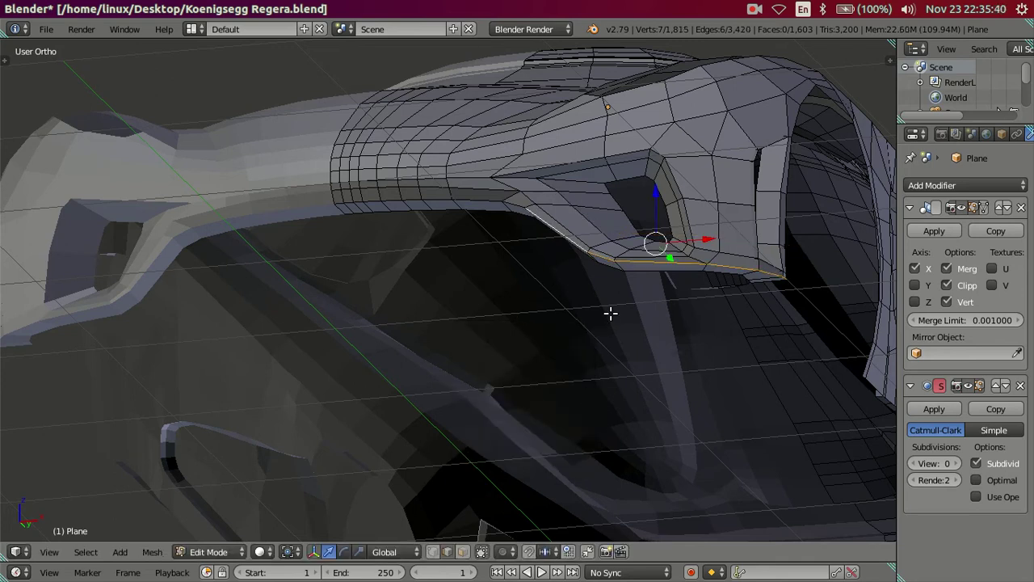
pyautogui.scroll(-3, 609, 310)
pyautogui.moveTo(1, 317)
pyautogui.click(15, 317)
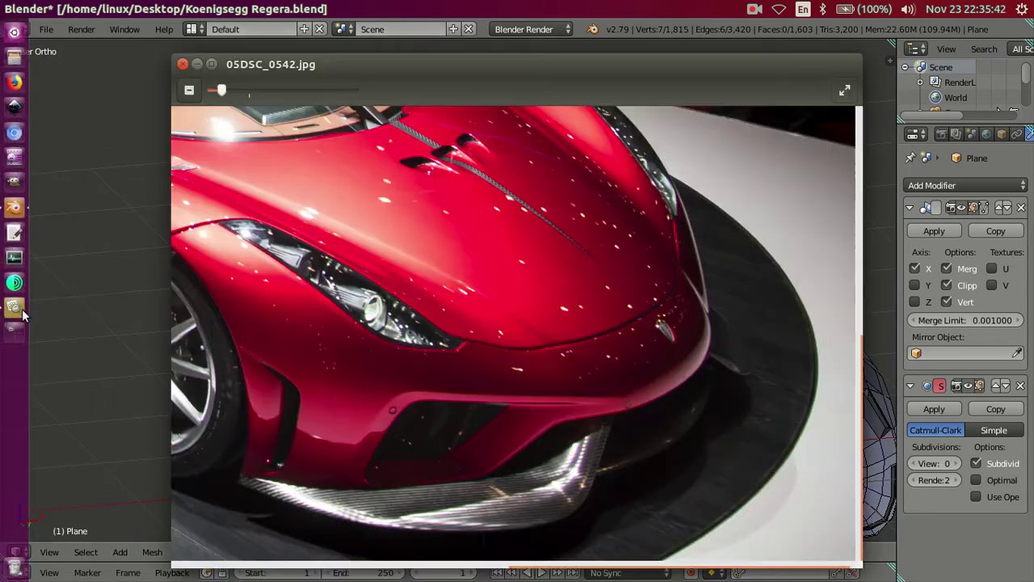
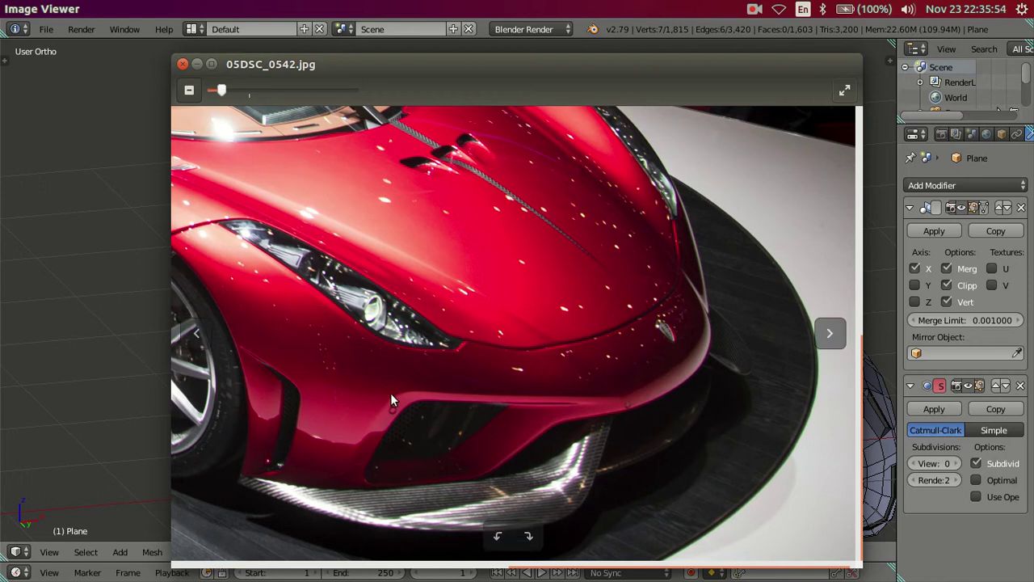
# Close the 05DSC_0542.jpg reference photo and look at the front of the car mesh
pyautogui.click(66, 366)
pyautogui.moveTo(432, 356)
pyautogui.mouseDown(button='middle')
pyautogui.moveTo(547, 293)
pyautogui.moveTo(550, 383)
pyautogui.mouseUp(button='middle')
# Extrude the splitter's bottom edges in place and lower them slightly along Z
pyautogui.scroll(3, 549, 383)
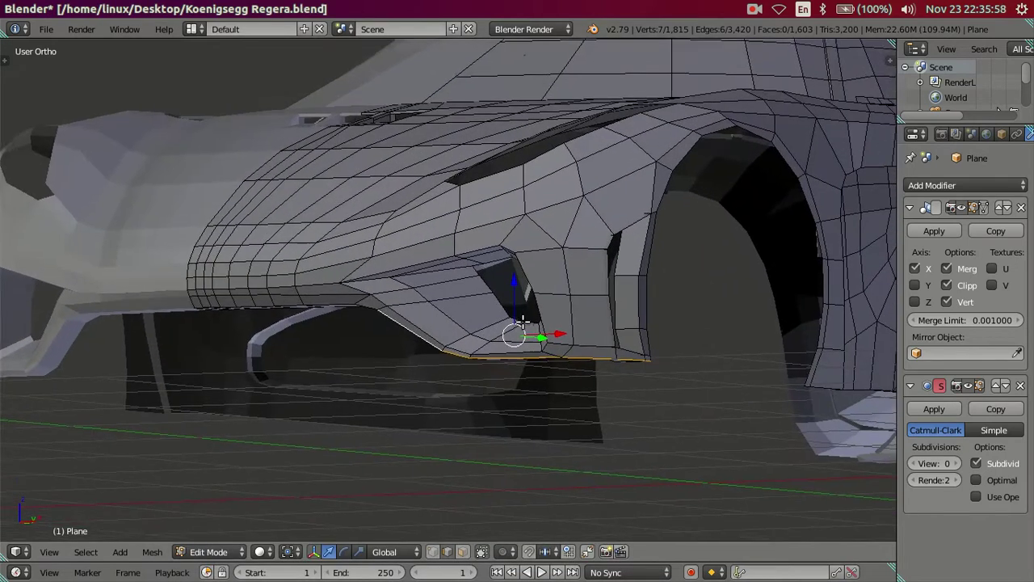
pyautogui.scroll(2, 501, 348)
pyautogui.press('e')
pyautogui.rightClick(537, 372)
pyautogui.press('g')
pyautogui.press('z')
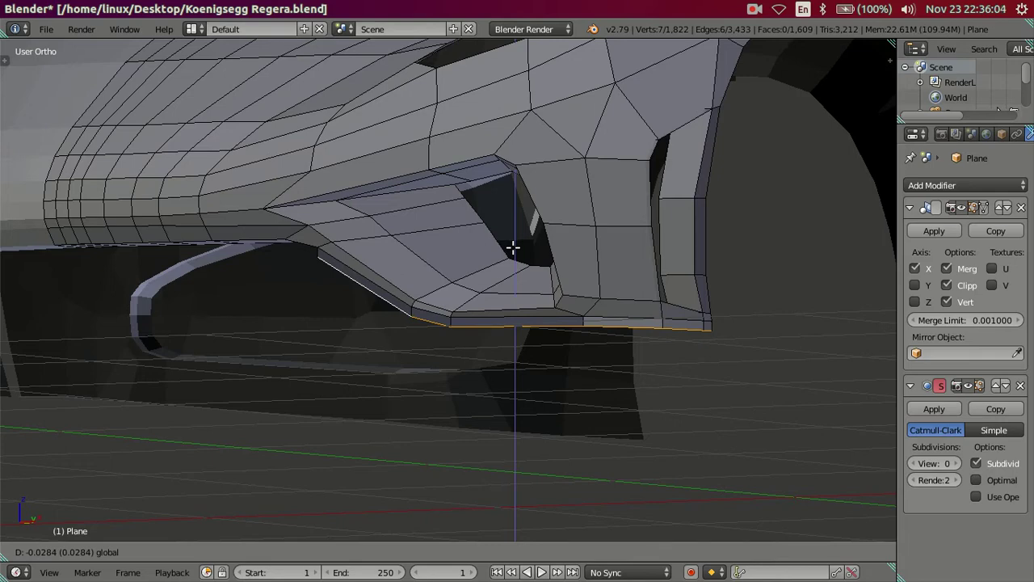
pyautogui.click(512, 249)
# Drop two end vertices from the selection and shift the remaining edges along Y
pyautogui.scroll(-3, 492, 289)
pyautogui.moveTo(492, 289)
pyautogui.mouseDown(button='middle')
pyautogui.moveTo(492, 350)
pyautogui.moveTo(457, 368)
pyautogui.mouseUp(button='middle')
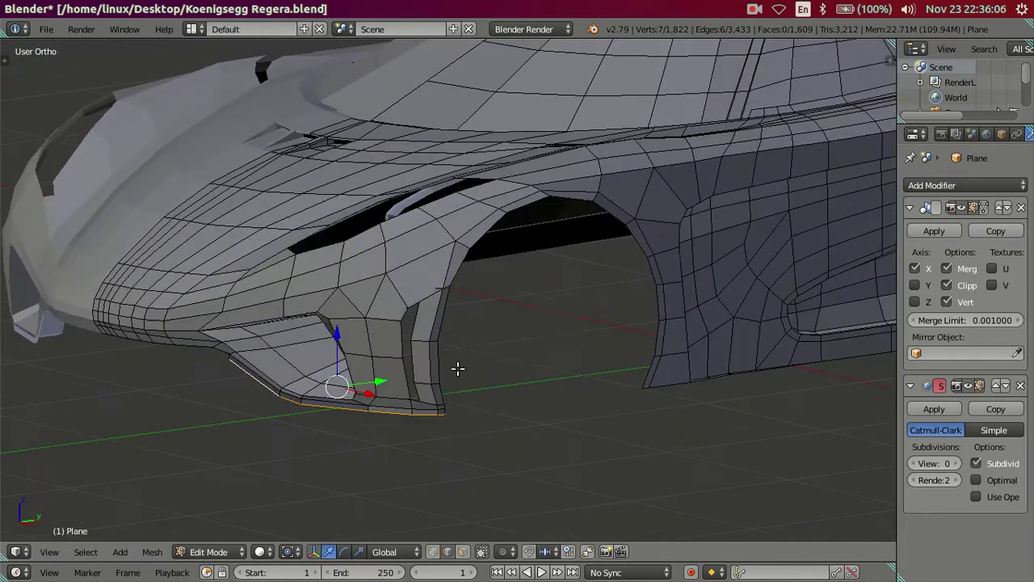
pyautogui.keyDown('shift'); pyautogui.moveTo(405, 411); pyautogui.dragTo(485, 359, button='middle'); pyautogui.keyUp('shift')
pyautogui.scroll(2, 418, 412)
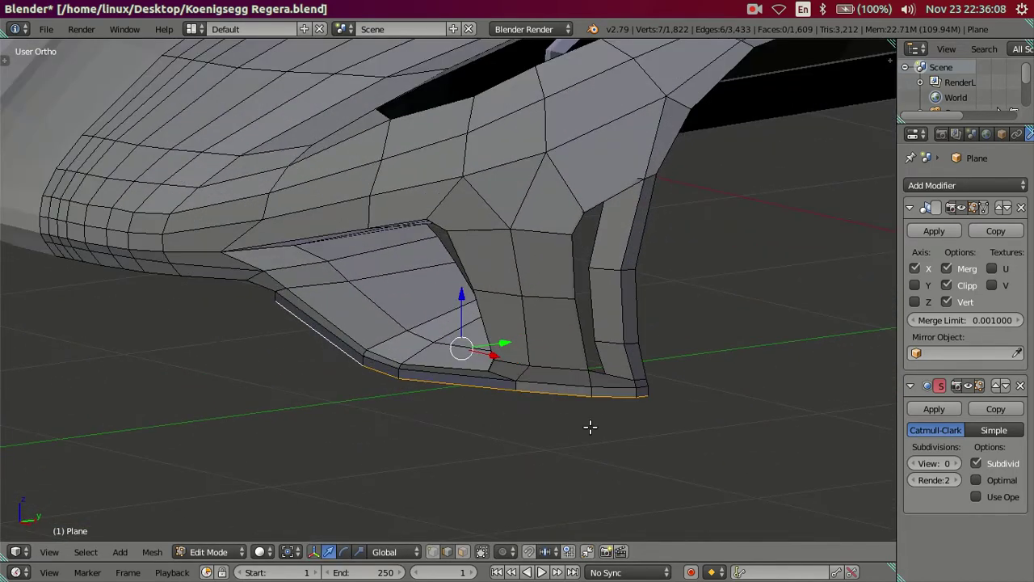
pyautogui.keyDown('shift'); pyautogui.click(641, 396); pyautogui.keyUp('shift')
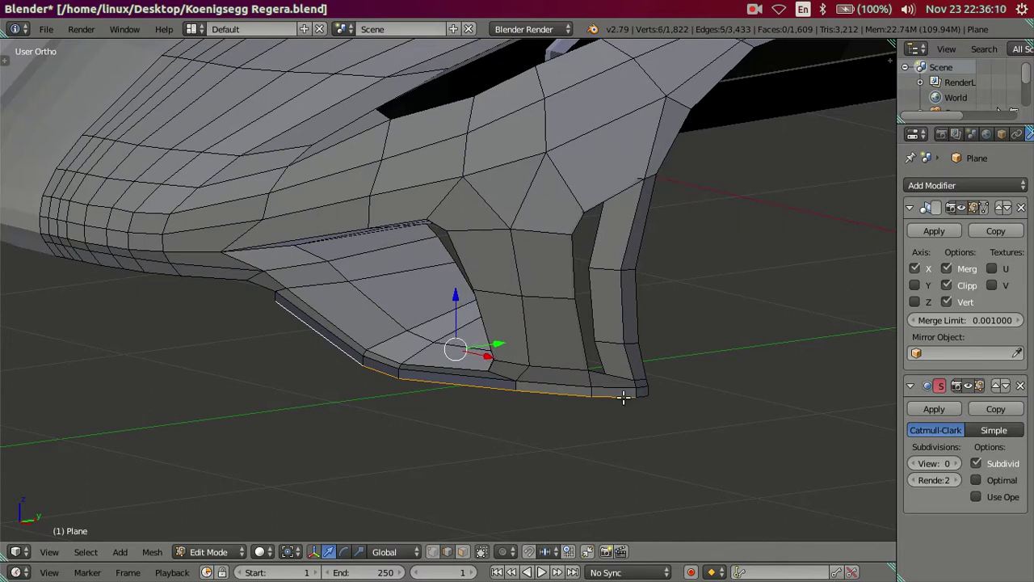
pyautogui.keyDown('shift'); pyautogui.click(538, 398); pyautogui.keyUp('shift')
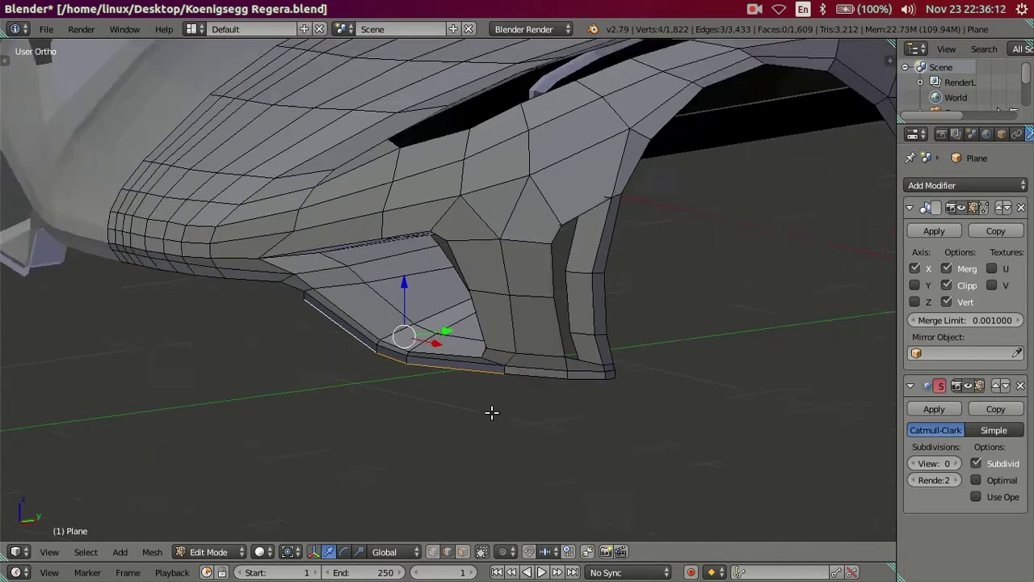
pyautogui.scroll(-2, 491, 413)
pyautogui.moveTo(491, 413)
pyautogui.mouseDown(button='middle')
pyautogui.moveTo(411, 418)
pyautogui.moveTo(492, 329)
pyautogui.mouseUp(button='middle')
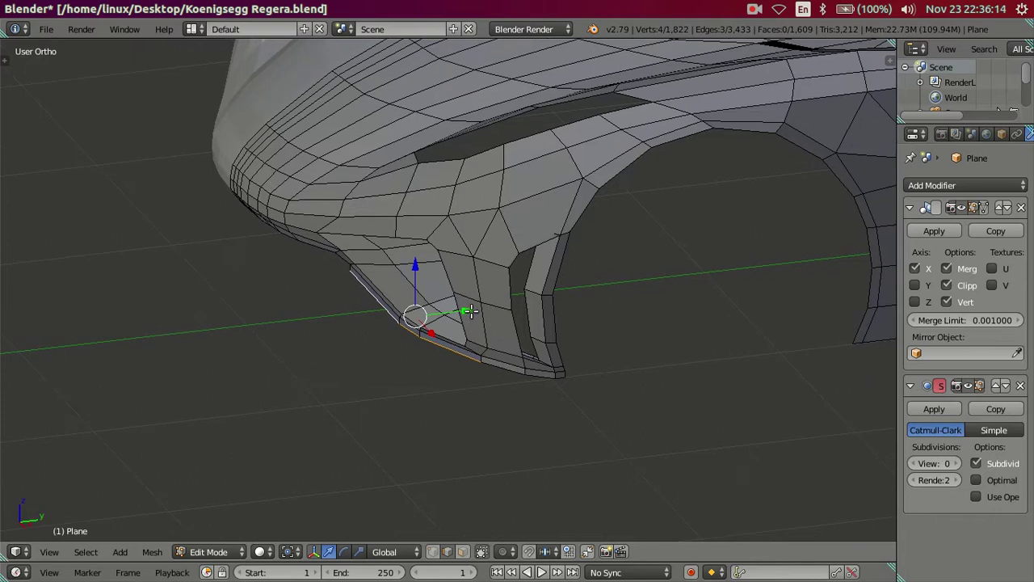
pyautogui.press('g')
pyautogui.press('y')
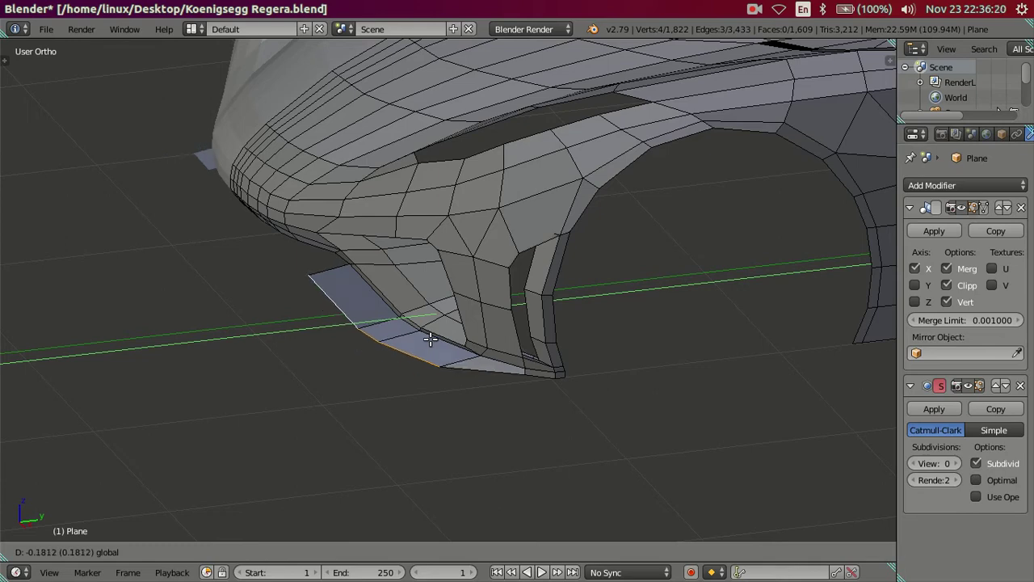
pyautogui.click(439, 338)
# Add one more edge near the wheel arch and extrude the edges into a new lip strip
pyautogui.moveTo(441, 340)
pyautogui.mouseDown(button='middle')
pyautogui.moveTo(561, 412)
pyautogui.moveTo(641, 420)
pyautogui.moveTo(702, 346)
pyautogui.moveTo(683, 342)
pyautogui.moveTo(689, 359)
pyautogui.moveTo(461, 307)
pyautogui.moveTo(427, 404)
pyautogui.moveTo(615, 372)
pyautogui.moveTo(668, 326)
pyautogui.moveTo(762, 344)
pyautogui.moveTo(712, 372)
pyautogui.mouseUp(button='middle')
pyautogui.keyDown('shift'); pyautogui.moveTo(343, 420); pyautogui.dragTo(427, 308, button='middle'); pyautogui.keyUp('shift')
pyautogui.scroll(2, 392, 344)
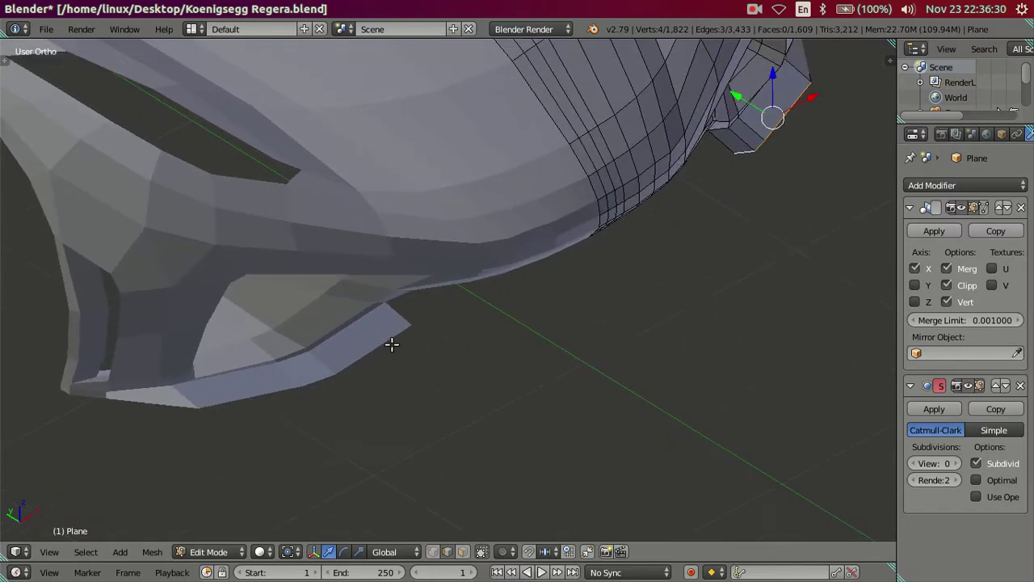
pyautogui.scroll(-3, 391, 344)
pyautogui.moveTo(587, 316)
pyautogui.mouseDown(button='middle')
pyautogui.moveTo(396, 268)
pyautogui.moveTo(420, 278)
pyautogui.mouseUp(button='middle')
pyautogui.moveTo(581, 275)
pyautogui.mouseDown(button='middle')
pyautogui.moveTo(473, 289)
pyautogui.moveTo(423, 323)
pyautogui.moveTo(413, 320)
pyautogui.moveTo(415, 300)
pyautogui.moveTo(437, 340)
pyautogui.mouseUp(button='middle')
pyautogui.scroll(2, 478, 323)
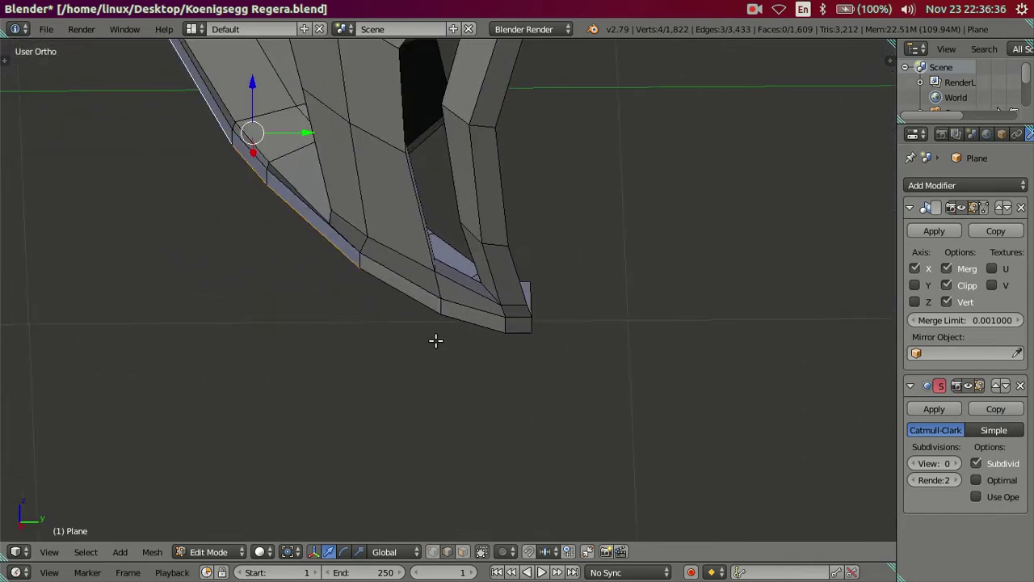
pyautogui.keyDown('shift'); pyautogui.rightClick(396, 294); pyautogui.keyUp('shift')
pyautogui.scroll(-4, 396, 304)
pyautogui.moveTo(397, 305); pyautogui.dragTo(473, 339, button='middle')
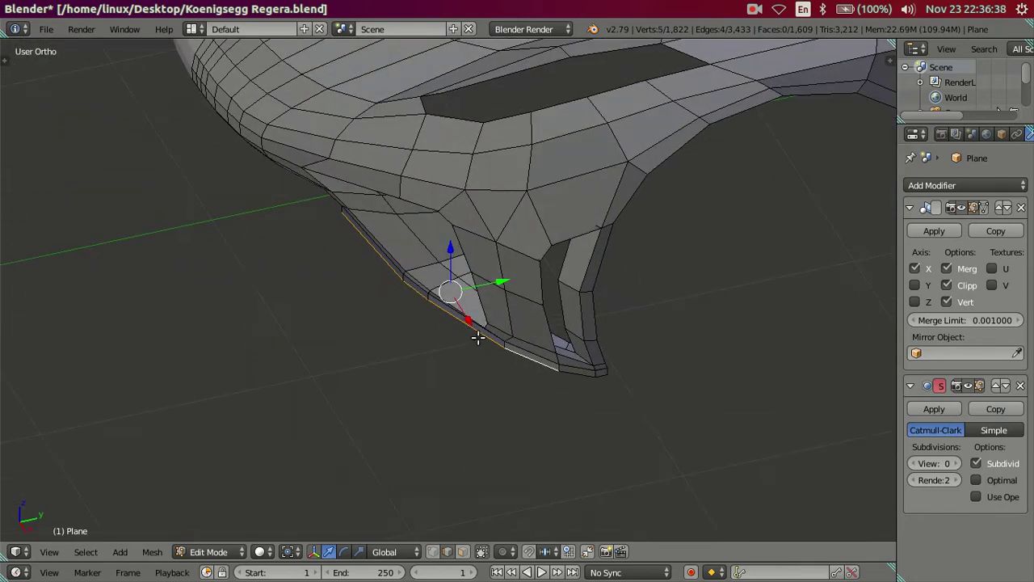
pyautogui.press('e')
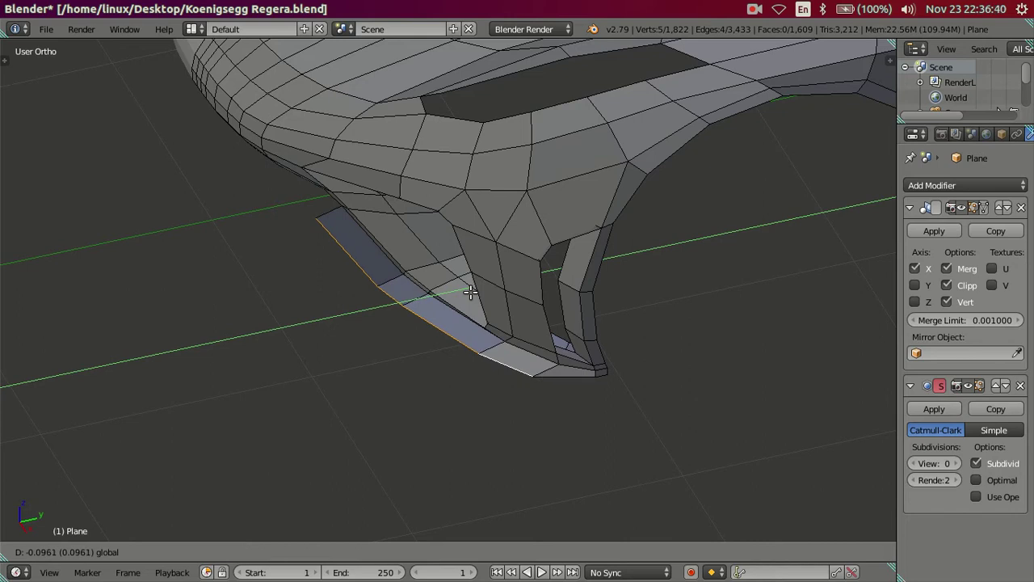
pyautogui.click(470, 292)
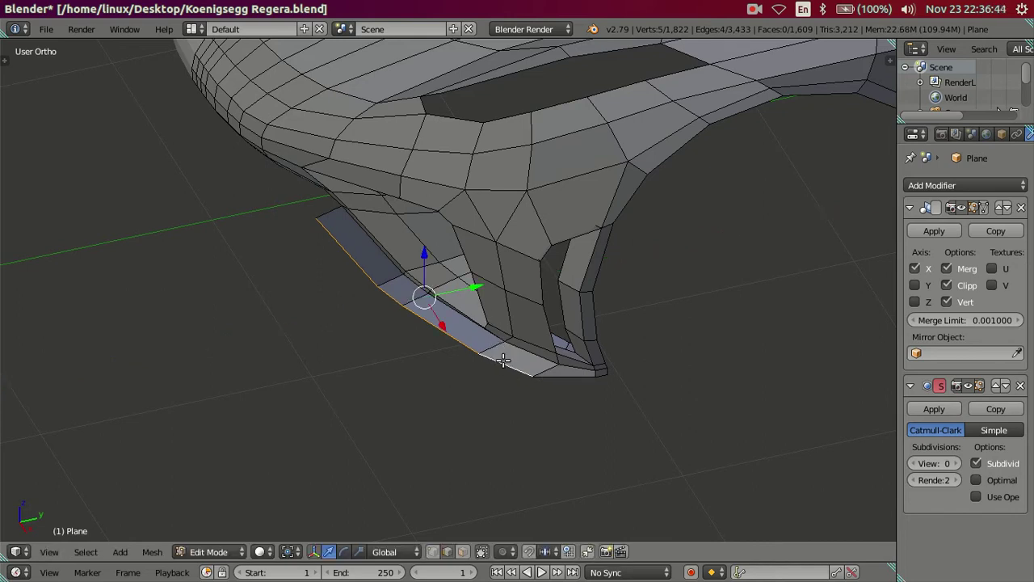
# Stretch the lip strip about 1.16 along X, then undo the last stretch
pyautogui.press('s')
pyautogui.press('x')
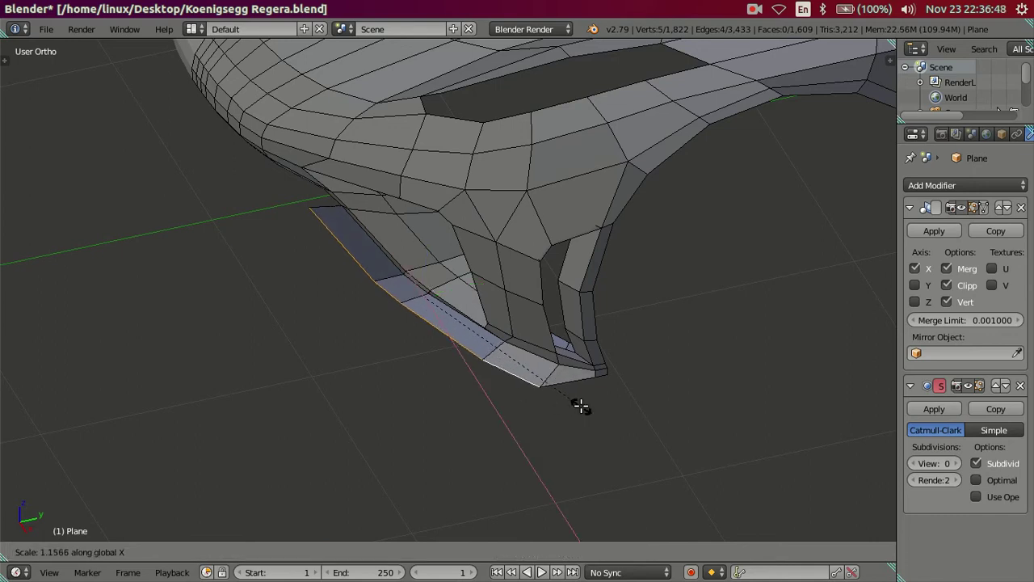
pyautogui.click(580, 406)
pyautogui.scroll(2, 581, 400)
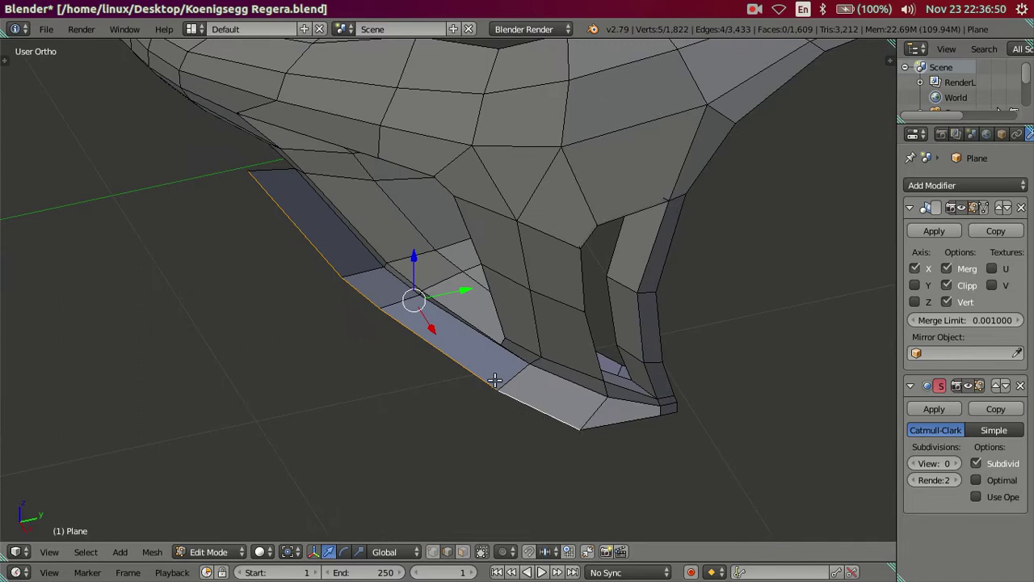
pyautogui.moveTo(495, 379); pyautogui.dragTo(603, 281, button='middle')
pyautogui.hotkey('ctrl', 'z')
pyautogui.moveTo(607, 237); pyautogui.dragTo(429, 219, button='middle')
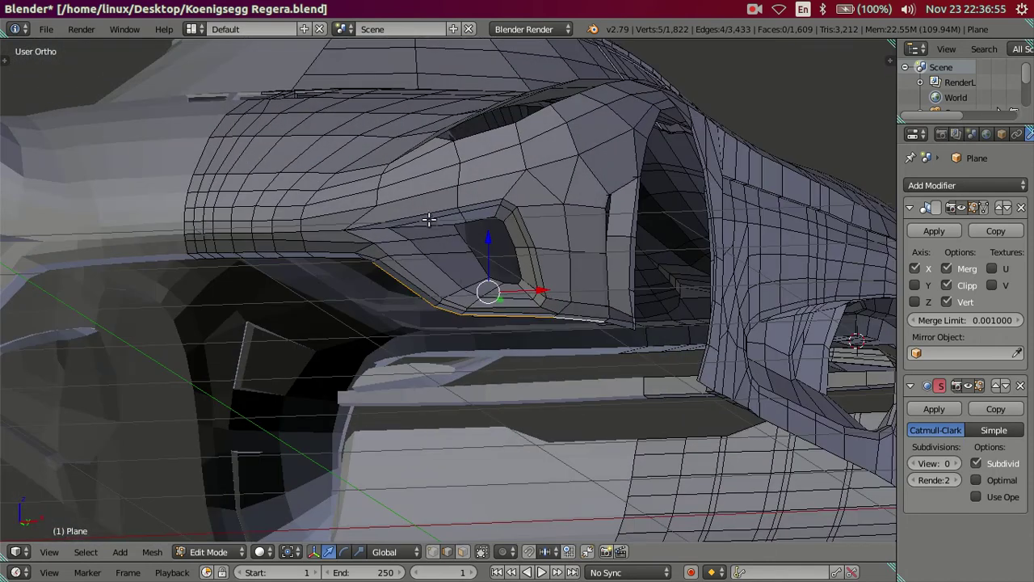
# Hide the linked car body, then slide three splitter strip edges along X
pyautogui.rightClick(429, 219)
pyautogui.hotkey('ctrl', 'l')
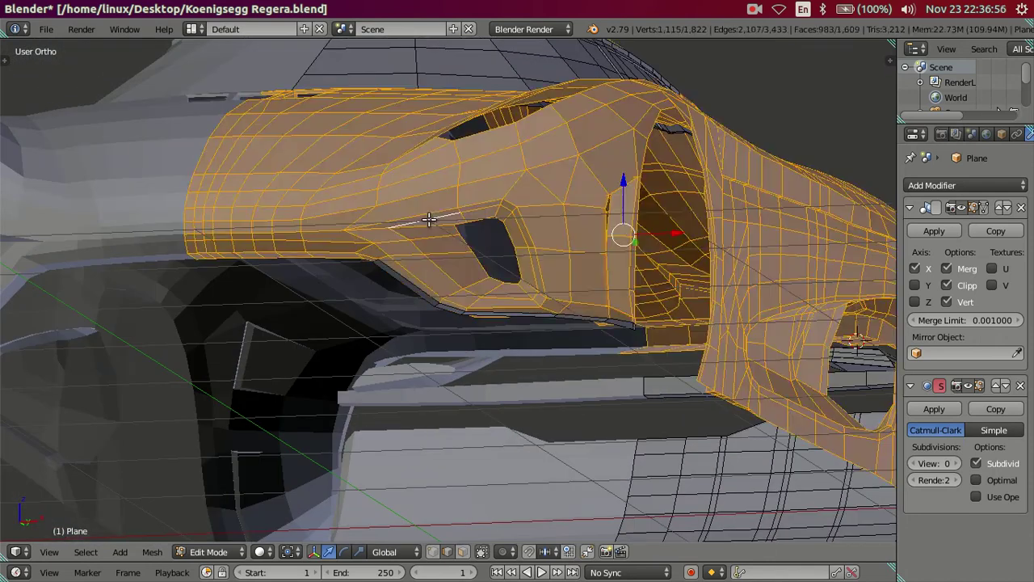
pyautogui.press('h')
pyautogui.moveTo(429, 219)
pyautogui.mouseDown(button='middle')
pyautogui.moveTo(486, 314)
pyautogui.moveTo(455, 383)
pyautogui.mouseUp(button='middle')
pyautogui.rightClick(437, 387)
pyautogui.keyDown('shift'); pyautogui.rightClick(413, 377); pyautogui.keyUp('shift')
pyautogui.keyDown('shift'); pyautogui.rightClick(363, 351); pyautogui.keyUp('shift')
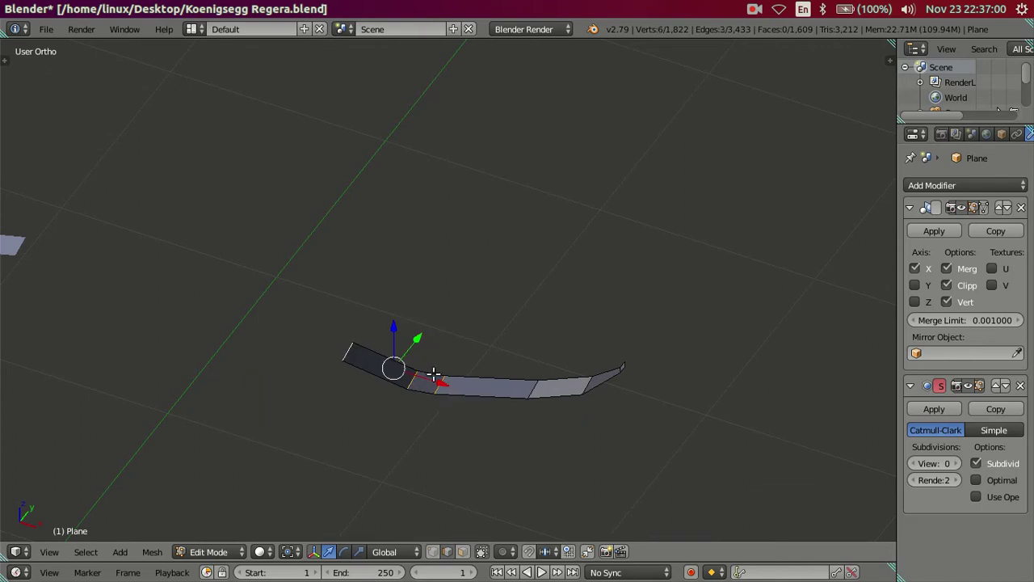
pyautogui.moveTo(439, 386)
pyautogui.mouseDown()
pyautogui.moveTo(371, 367)
pyautogui.moveTo(381, 367)
pyautogui.mouseUp()
# Scale two edges of the strip's long face along X
pyautogui.rightClick(437, 391)
pyautogui.moveTo(550, 427); pyautogui.dragTo(526, 437, button='middle')
pyautogui.rightClick(525, 430)
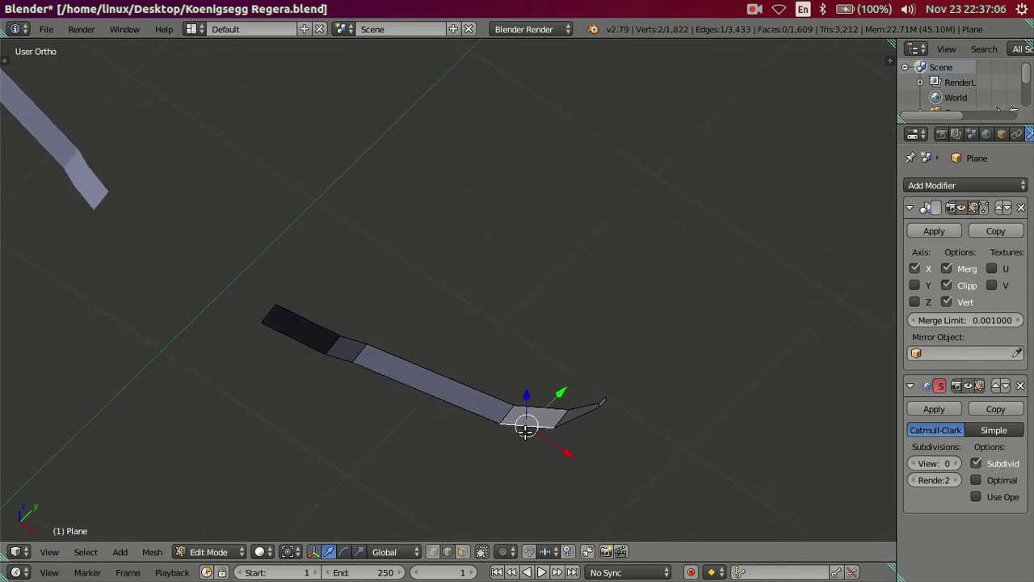
pyautogui.keyDown('shift'); pyautogui.rightClick(473, 415); pyautogui.keyUp('shift')
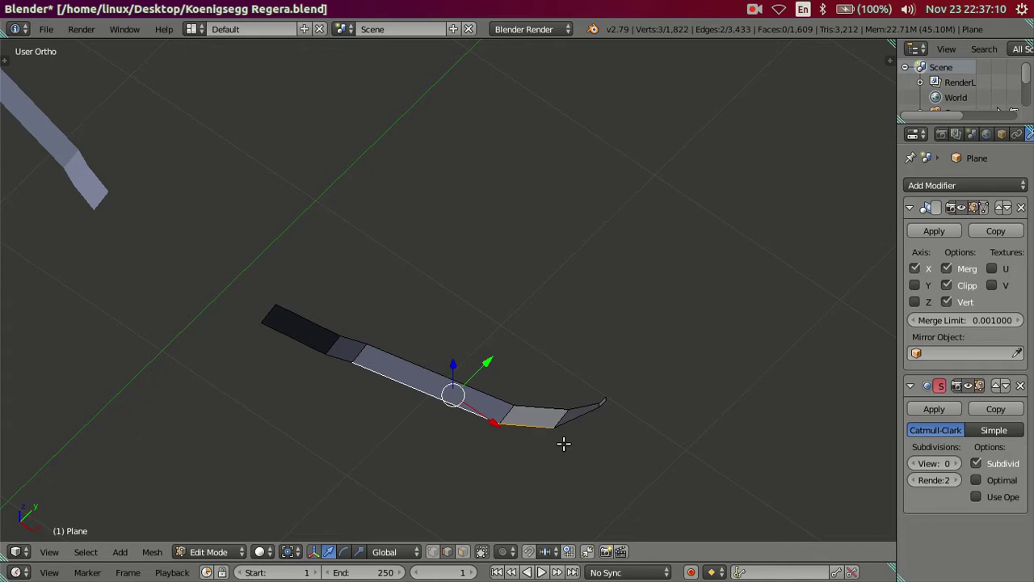
pyautogui.press('s')
pyautogui.press('x')
pyautogui.click(575, 447)
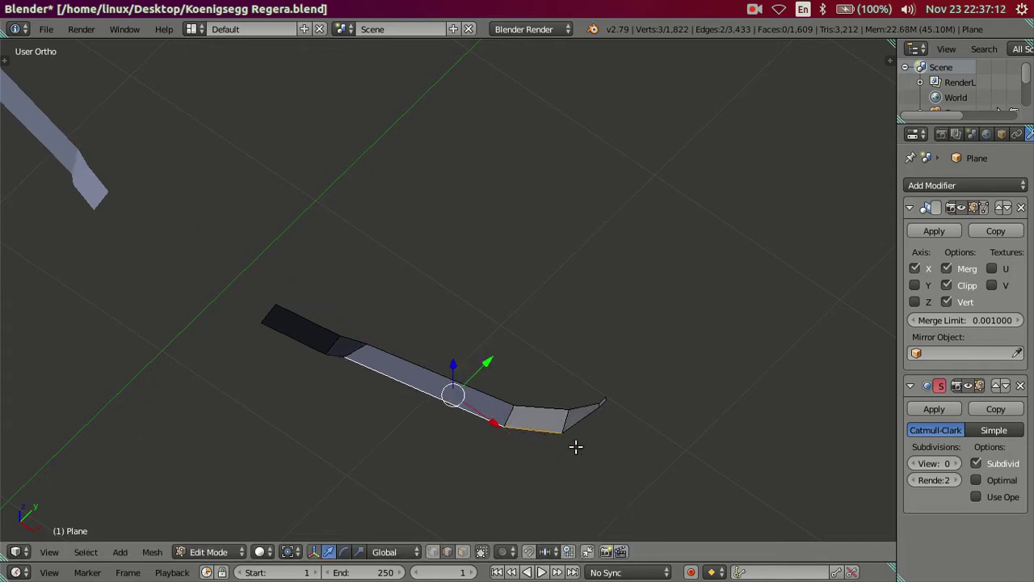
# Nudge one lower strip edge along X by about -0.1111 and reveal the hidden body
pyautogui.press('g')
pyautogui.press('x')
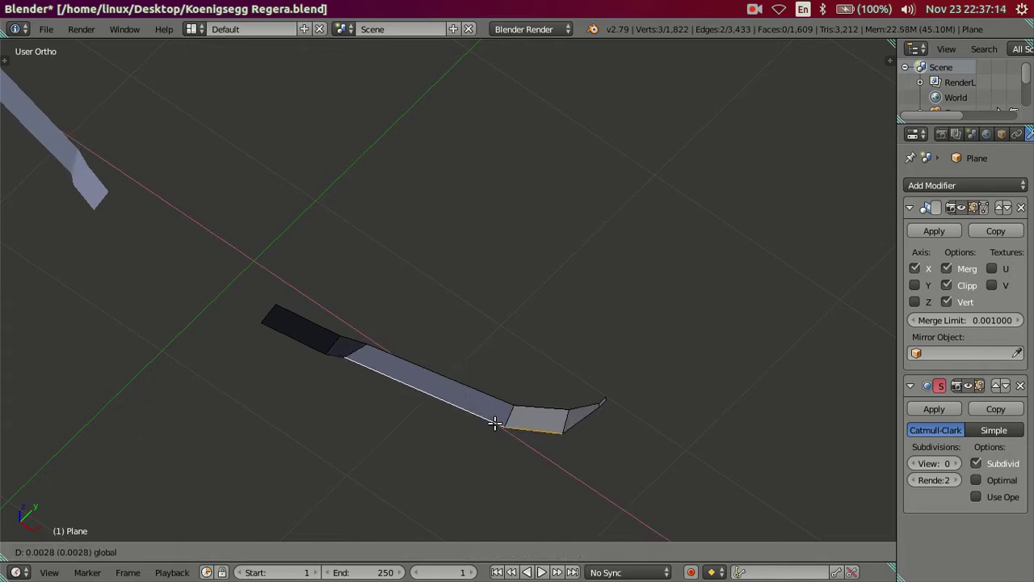
pyautogui.rightClick(504, 422)
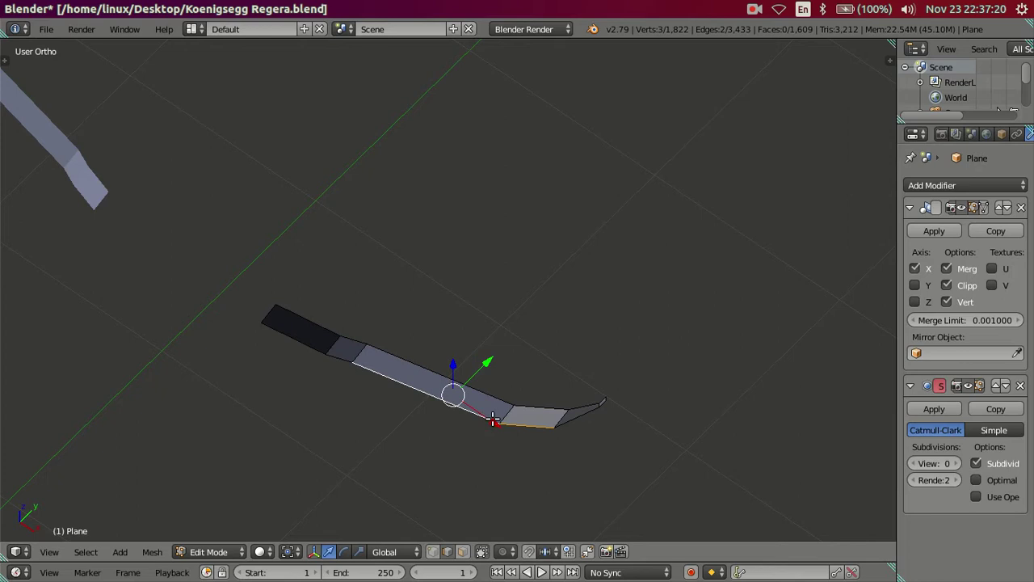
pyautogui.click(493, 421)
pyautogui.rightClick(577, 429)
pyautogui.keyDown('alt'); pyautogui.rightClick(554, 424); pyautogui.keyUp('alt')
pyautogui.keyDown('shift'); pyautogui.rightClick(569, 421); pyautogui.keyUp('shift')
pyautogui.moveTo(503, 420); pyautogui.dragTo(501, 428)
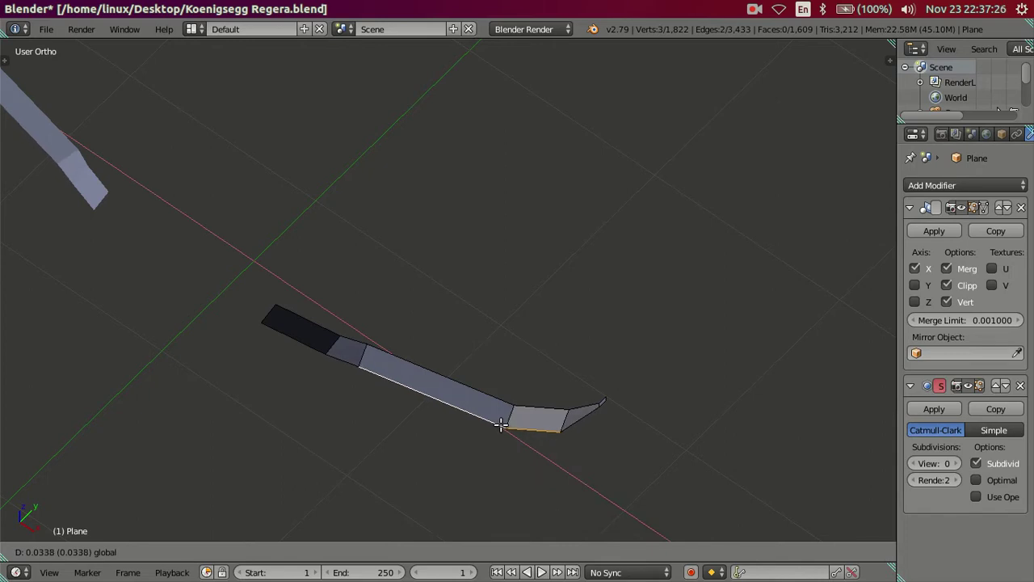
pyautogui.rightClick(502, 428)
pyautogui.rightClick(533, 430)
pyautogui.moveTo(575, 455); pyautogui.dragTo(531, 431)
pyautogui.press('a')
pyautogui.moveTo(519, 434)
pyautogui.mouseDown(button='middle')
pyautogui.moveTo(494, 293)
pyautogui.moveTo(555, 321)
pyautogui.moveTo(509, 348)
pyautogui.moveTo(451, 348)
pyautogui.moveTo(436, 338)
pyautogui.moveTo(519, 330)
pyautogui.moveTo(401, 370)
pyautogui.moveTo(417, 332)
pyautogui.mouseUp(button='middle')
# Extrude three bottom splitter edges outward, then downward again into an end flap
pyautogui.keyDown('alt'); pyautogui.click(411, 370); pyautogui.keyUp('alt')
pyautogui.click(307, 316)
pyautogui.keyDown('ctrl'); pyautogui.click(412, 374); pyautogui.keyUp('ctrl')
pyautogui.press('e')
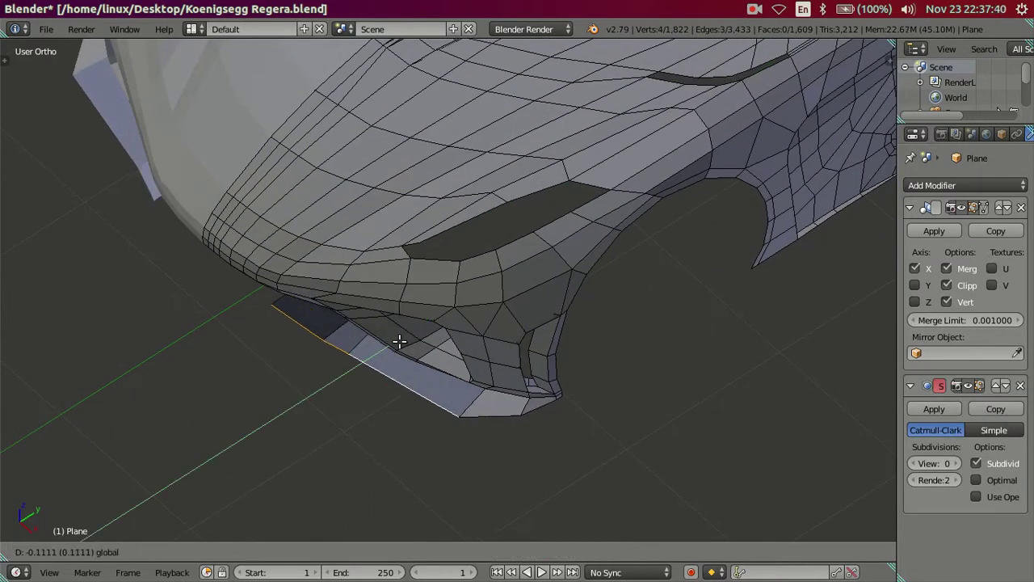
pyautogui.click(366, 350)
pyautogui.moveTo(366, 350); pyautogui.dragTo(316, 307, button='middle')
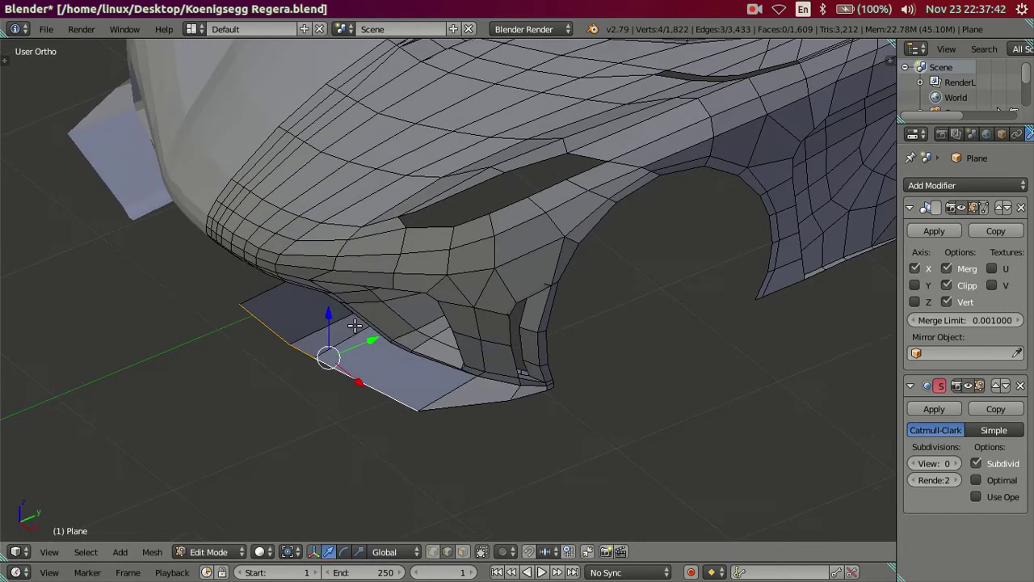
pyautogui.keyDown('shift'); pyautogui.click(318, 309); pyautogui.keyUp('shift')
pyautogui.press('e')
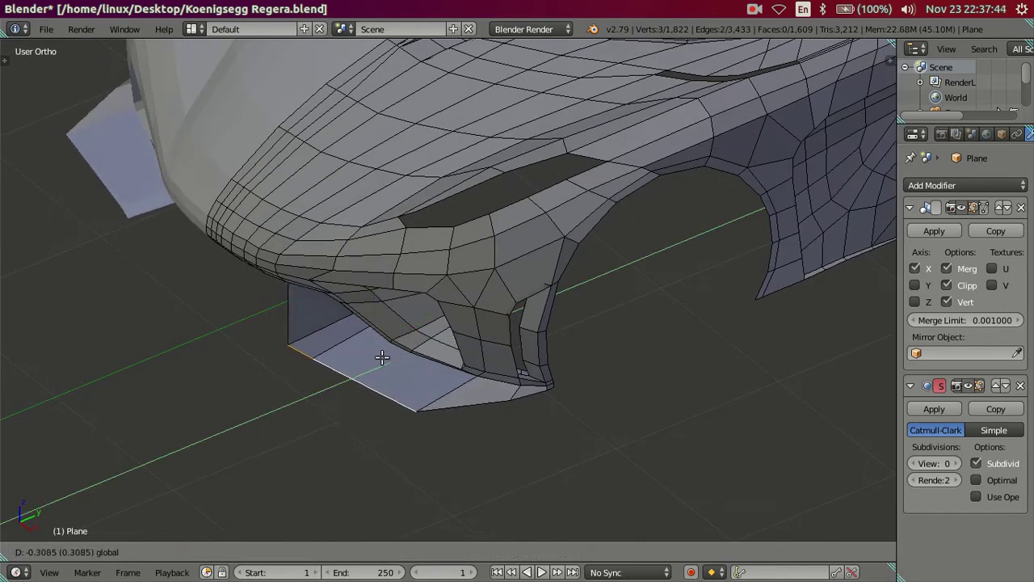
pyautogui.click(399, 357)
pyautogui.moveTo(399, 357)
pyautogui.mouseDown(button='middle')
pyautogui.moveTo(332, 360)
pyautogui.moveTo(473, 473)
pyautogui.moveTo(506, 480)
pyautogui.mouseUp(button='middle')
# Drop a vertex from the selection and select the flap's slanted left edge
pyautogui.keyDown('shift'); pyautogui.click(423, 439); pyautogui.keyUp('shift')
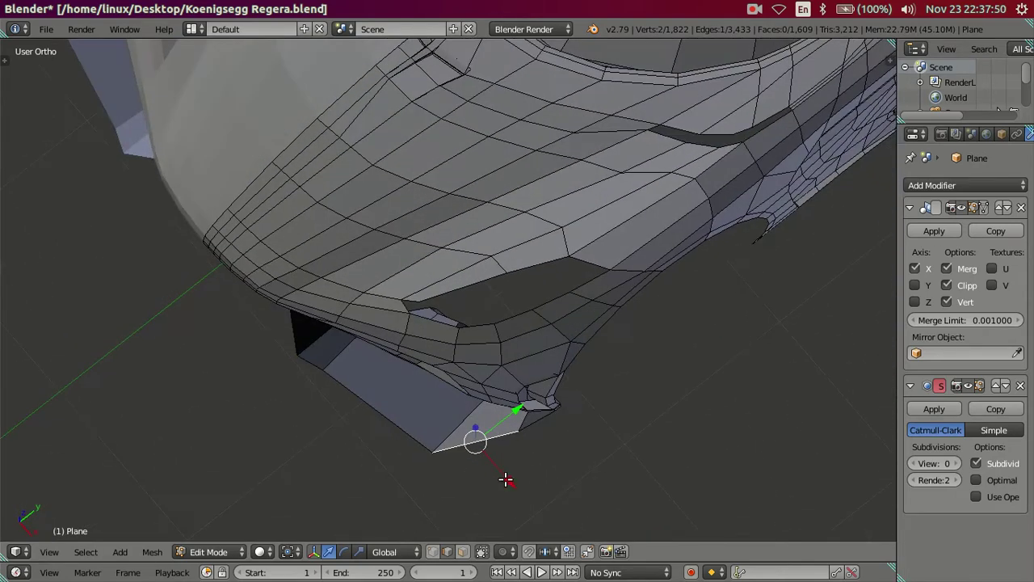
pyautogui.press('g')
pyautogui.press('Escape')
pyautogui.rightClick(390, 415)
pyautogui.moveTo(414, 424); pyautogui.dragTo(476, 423, button='middle')
# Select the whole fin under the nose and flip its normals
pyautogui.press('a')
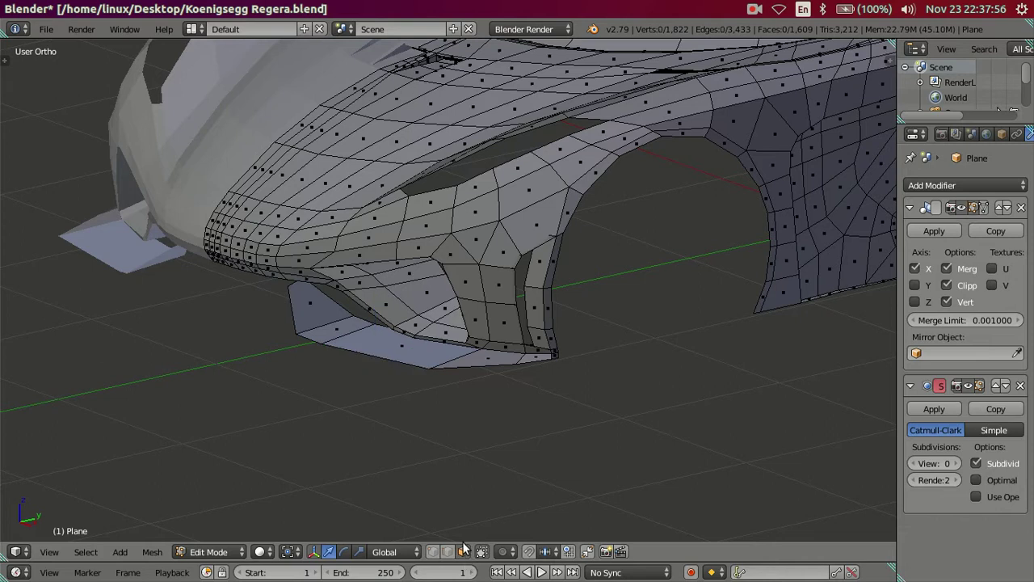
pyautogui.rightClick(333, 320)
pyautogui.press('l')
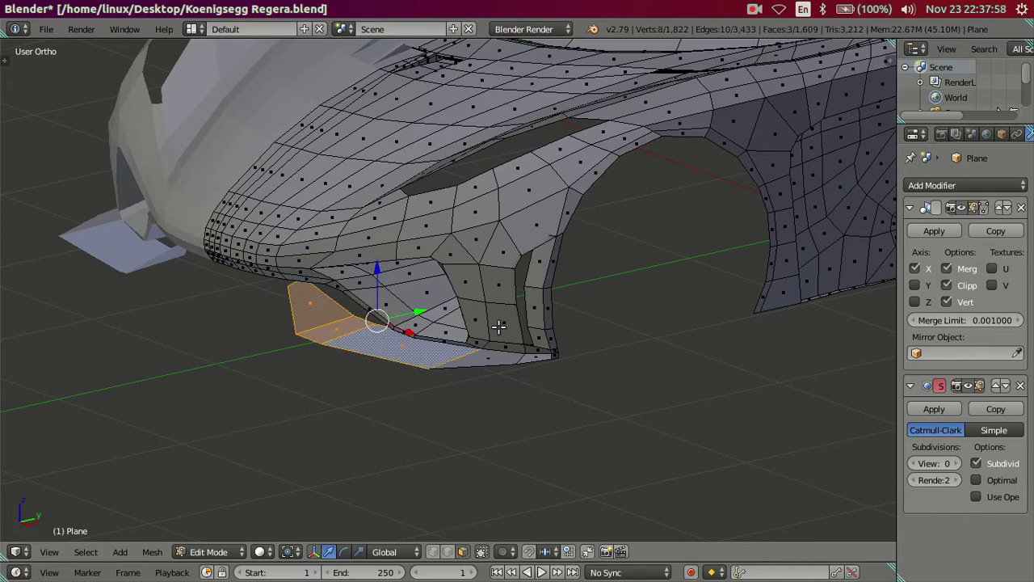
pyautogui.hotkey('ctrl', 'f')
pyautogui.click(473, 166)
pyautogui.press('a')
# Select two fin faces and move them by about -0.1475
pyautogui.moveTo(400, 237)
pyautogui.mouseDown(button='middle')
pyautogui.moveTo(450, 300)
pyautogui.moveTo(520, 300)
pyautogui.moveTo(596, 261)
pyautogui.moveTo(425, 306)
pyautogui.moveTo(517, 240)
pyautogui.moveTo(384, 233)
pyautogui.moveTo(373, 256)
pyautogui.mouseUp(button='middle')
pyautogui.rightClick(432, 263)
pyautogui.keyDown('shift'); pyautogui.rightClick(459, 279); pyautogui.keyUp('shift')
pyautogui.moveTo(460, 279); pyautogui.dragTo(526, 208, button='middle')
pyautogui.press('g')
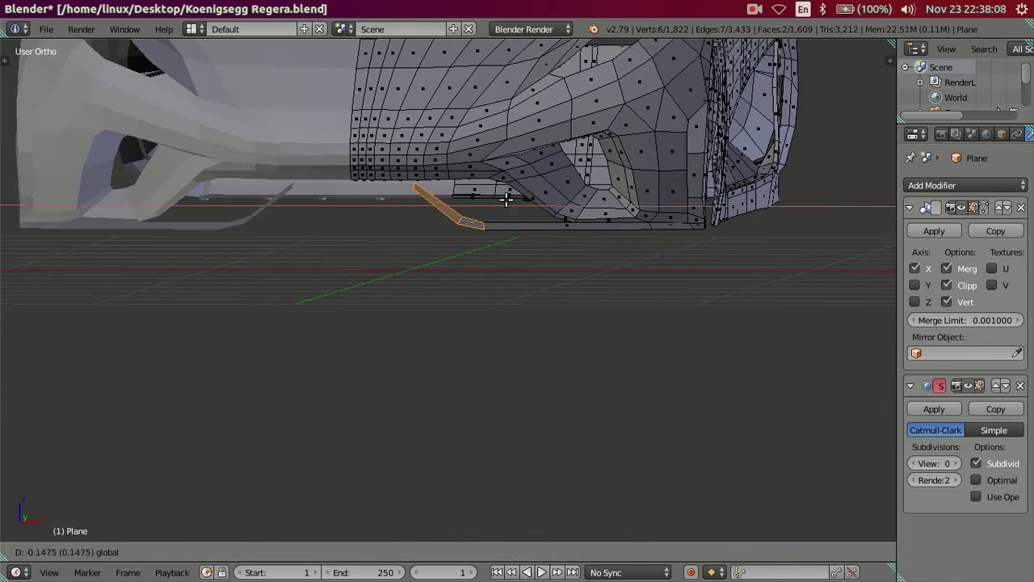
# In front wireframe view, slide the fin faces along X to match the reference photo
pyautogui.click(515, 199)
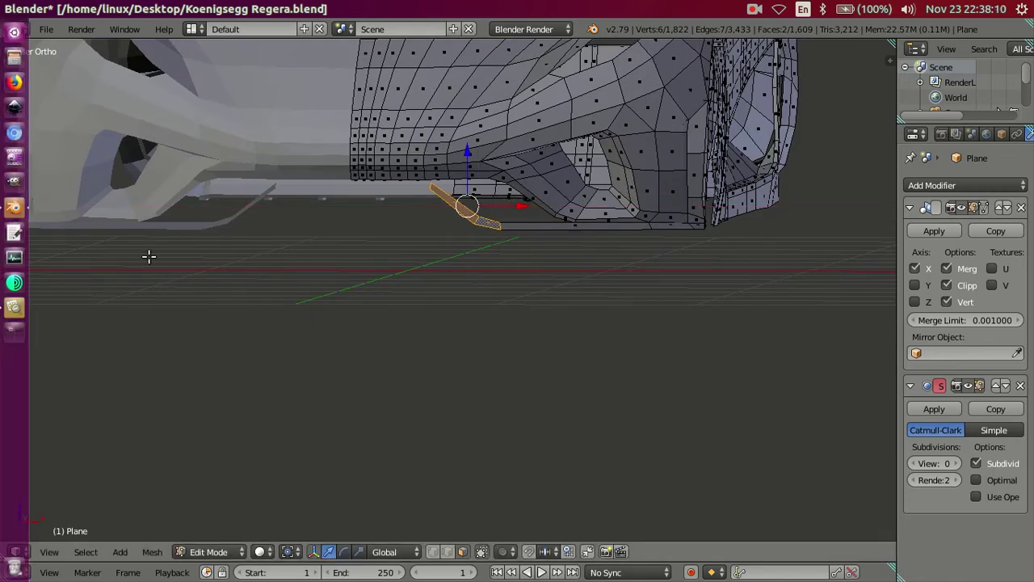
pyautogui.press('KP_1')
pyautogui.press('z')
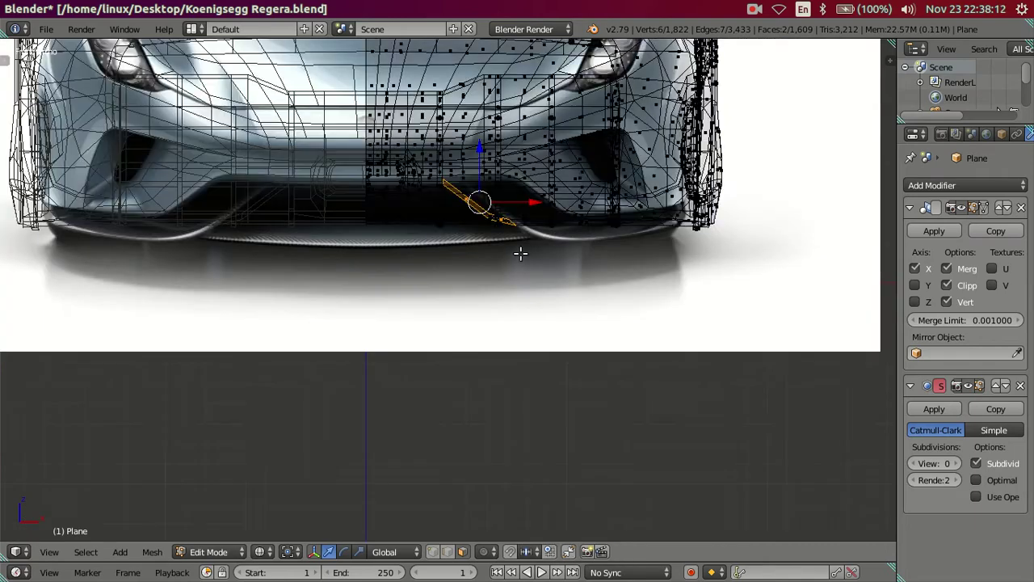
pyautogui.scroll(3, 506, 233)
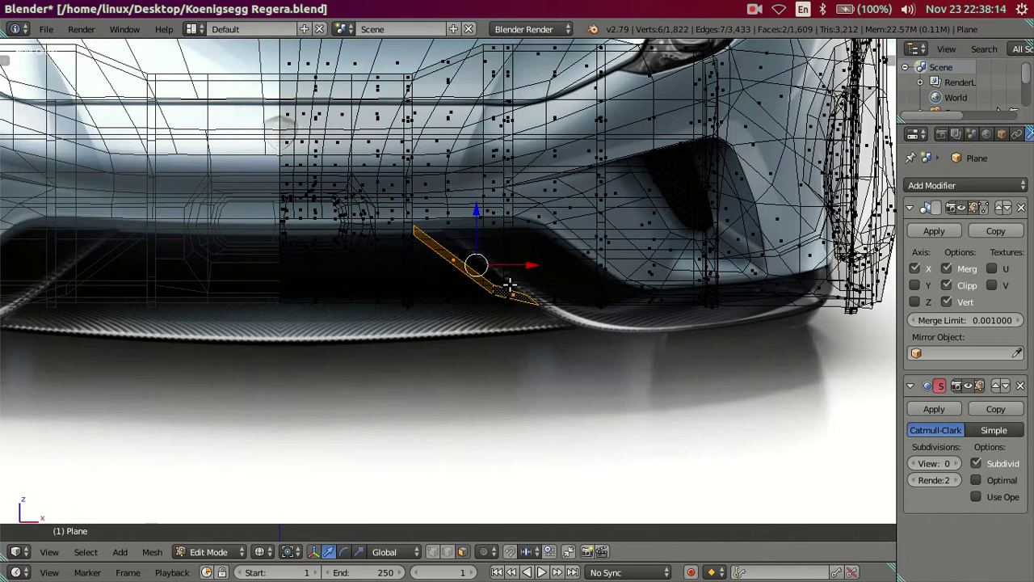
pyautogui.scroll(1, 482, 323)
pyautogui.keyDown('shift'); pyautogui.moveTo(482, 324); pyautogui.dragTo(466, 344, button='middle'); pyautogui.keyUp('shift')
pyautogui.moveTo(494, 309); pyautogui.dragTo(508, 307)
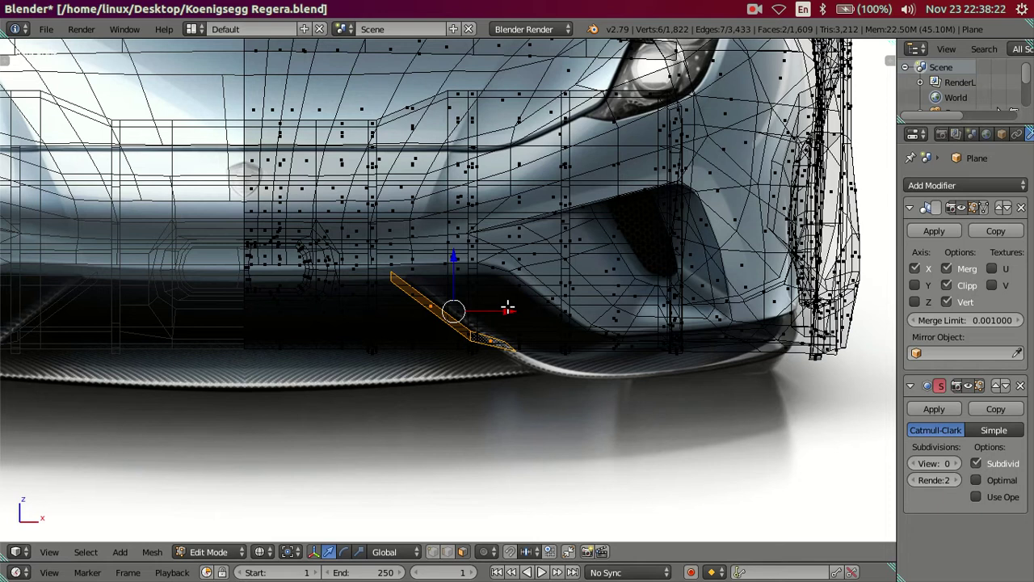
pyautogui.press('z')
pyautogui.press('z')
pyautogui.moveTo(507, 308); pyautogui.dragTo(510, 307)
pyautogui.press('z')
pyautogui.press('z')
pyautogui.press('z')
pyautogui.press('z')
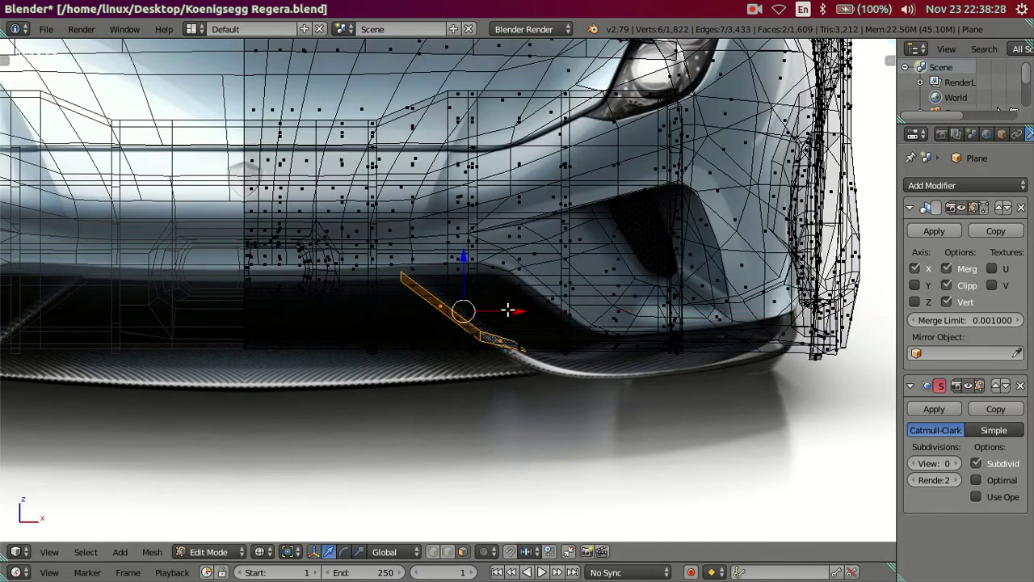
pyautogui.press('z')
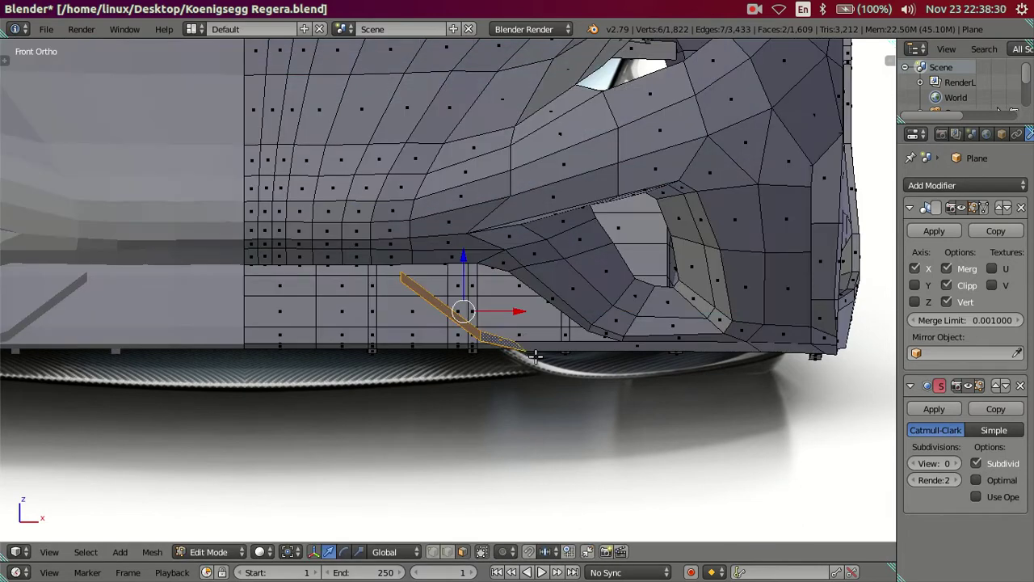
pyautogui.press('z')
# In edge select mode, shift one fin edge along X to line up with the photo
pyautogui.moveTo(523, 361); pyautogui.dragTo(500, 375, button='middle')
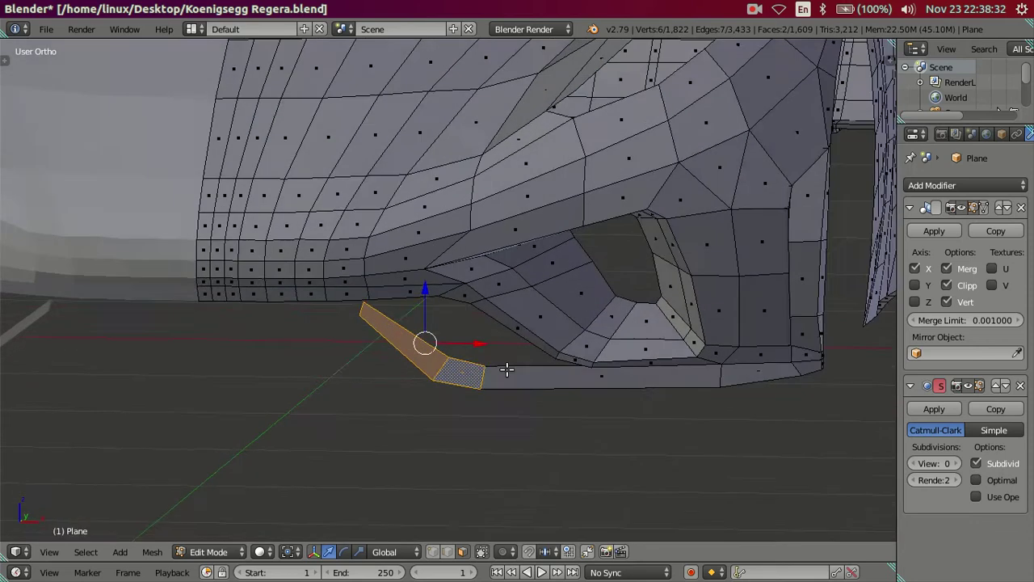
pyautogui.click(451, 550)
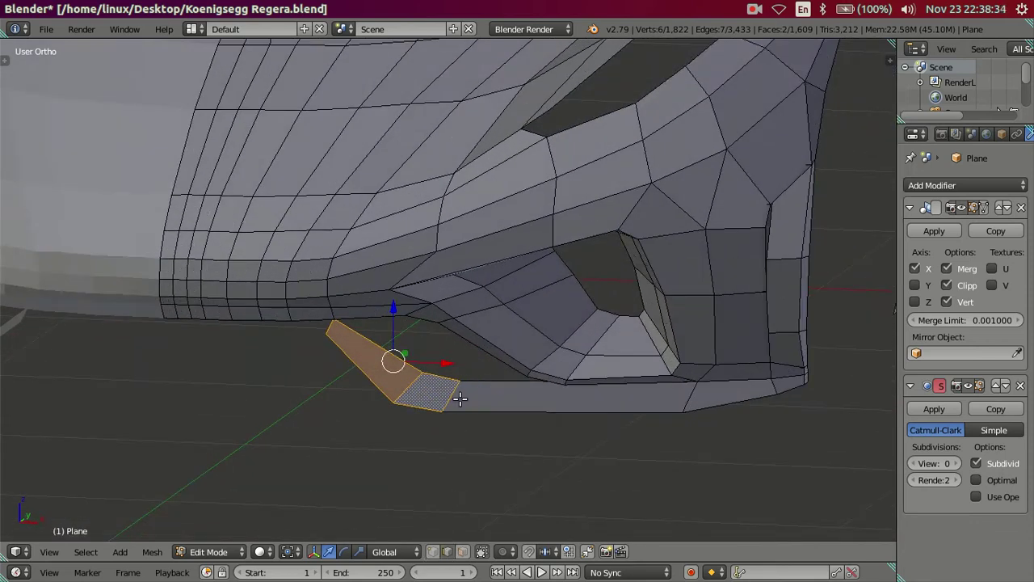
pyautogui.rightClick(458, 398)
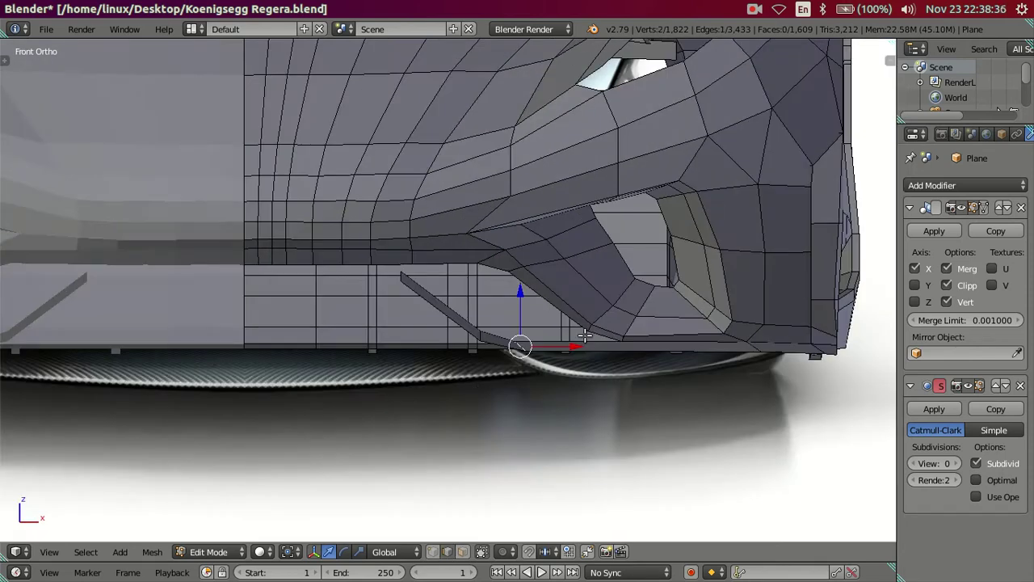
pyautogui.press('z')
pyautogui.moveTo(569, 343); pyautogui.dragTo(559, 346)
pyautogui.press('z')
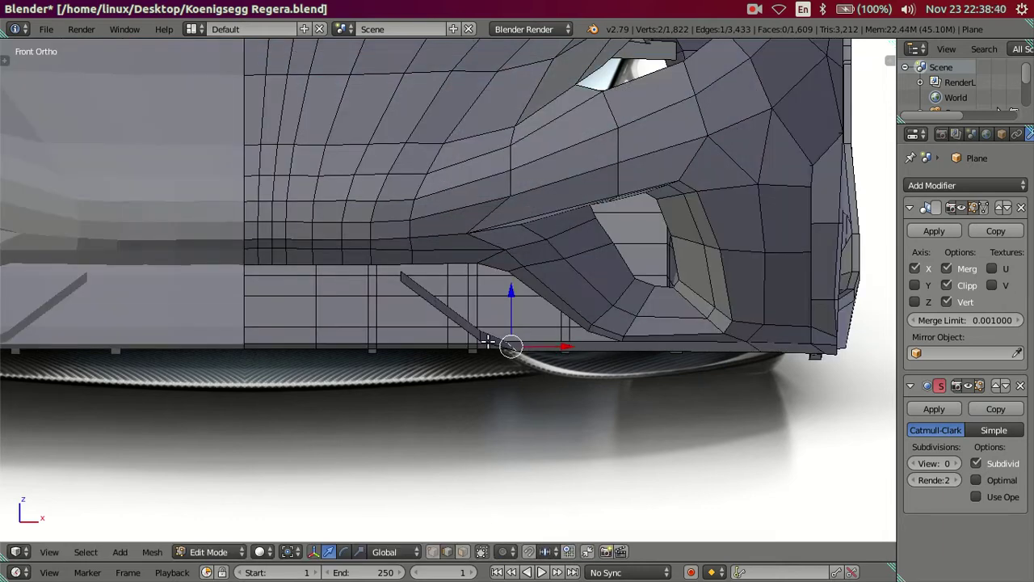
pyautogui.scroll(-5, 488, 341)
pyautogui.press('a')
pyautogui.moveTo(492, 328)
pyautogui.mouseDown(button='middle')
pyautogui.moveTo(519, 404)
pyautogui.moveTo(492, 377)
pyautogui.moveTo(433, 357)
pyautogui.moveTo(527, 434)
pyautogui.moveTo(572, 404)
pyautogui.moveTo(545, 379)
pyautogui.moveTo(617, 379)
pyautogui.moveTo(162, 185)
pyautogui.moveTo(561, 295)
pyautogui.moveTo(541, 238)
pyautogui.moveTo(510, 250)
pyautogui.moveTo(472, 294)
pyautogui.moveTo(465, 250)
pyautogui.mouseUp(button='middle')
# Select a panel edge beside the front wheel arch and try a Y move, leaving it unchanged
pyautogui.moveTo(439, 139)
pyautogui.mouseDown(button='middle')
pyautogui.moveTo(405, 202)
pyautogui.moveTo(420, 205)
pyautogui.moveTo(420, 178)
pyautogui.moveTo(428, 206)
pyautogui.moveTo(415, 201)
pyautogui.moveTo(455, 162)
pyautogui.moveTo(574, 259)
pyautogui.moveTo(615, 267)
pyautogui.moveTo(619, 224)
pyautogui.moveTo(639, 196)
pyautogui.moveTo(649, 203)
pyautogui.moveTo(625, 307)
pyautogui.mouseUp(button='middle')
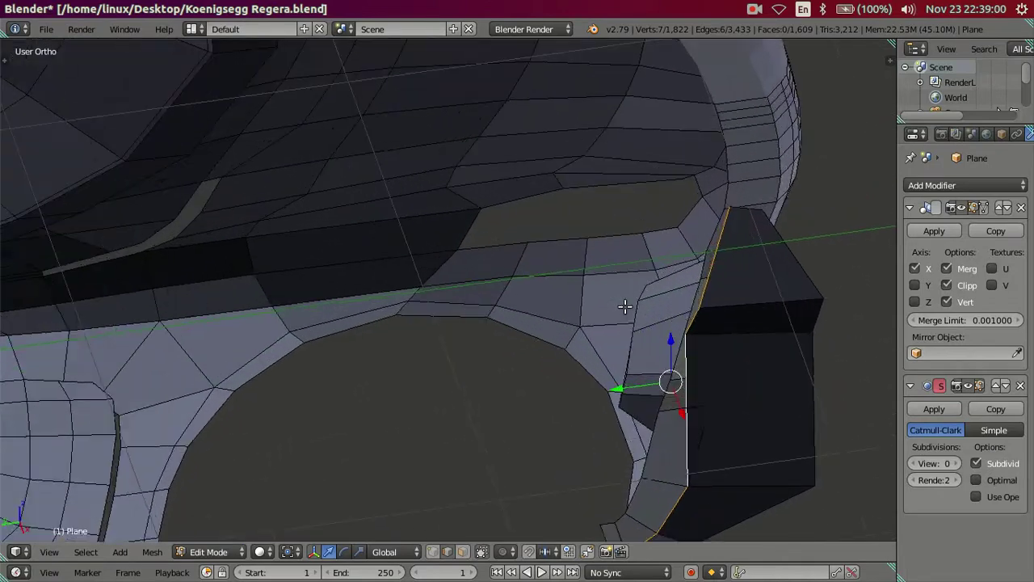
pyautogui.rightClick(726, 245)
pyautogui.moveTo(732, 283); pyautogui.dragTo(727, 272, button='middle')
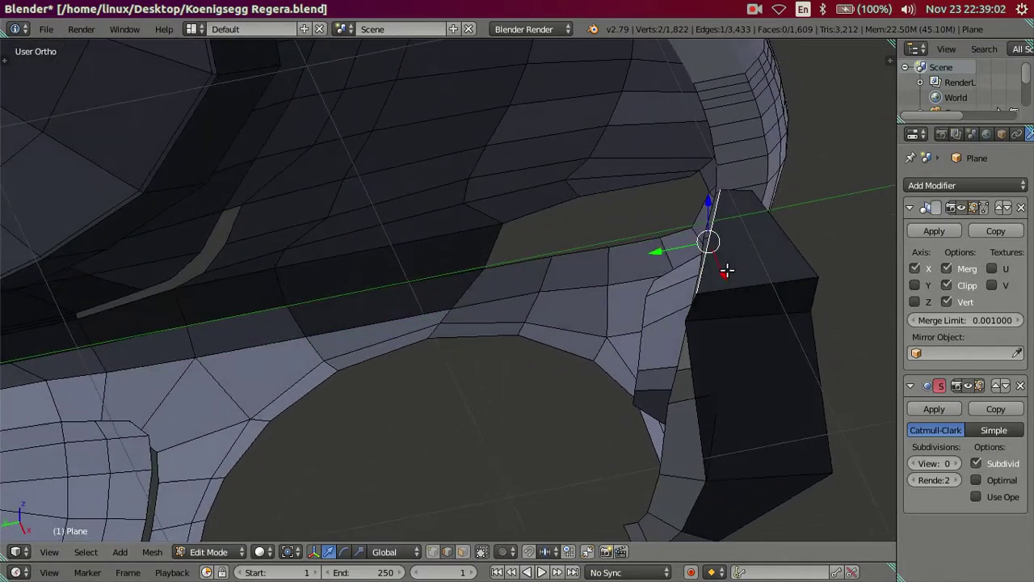
pyautogui.moveTo(667, 252); pyautogui.dragTo(651, 248)
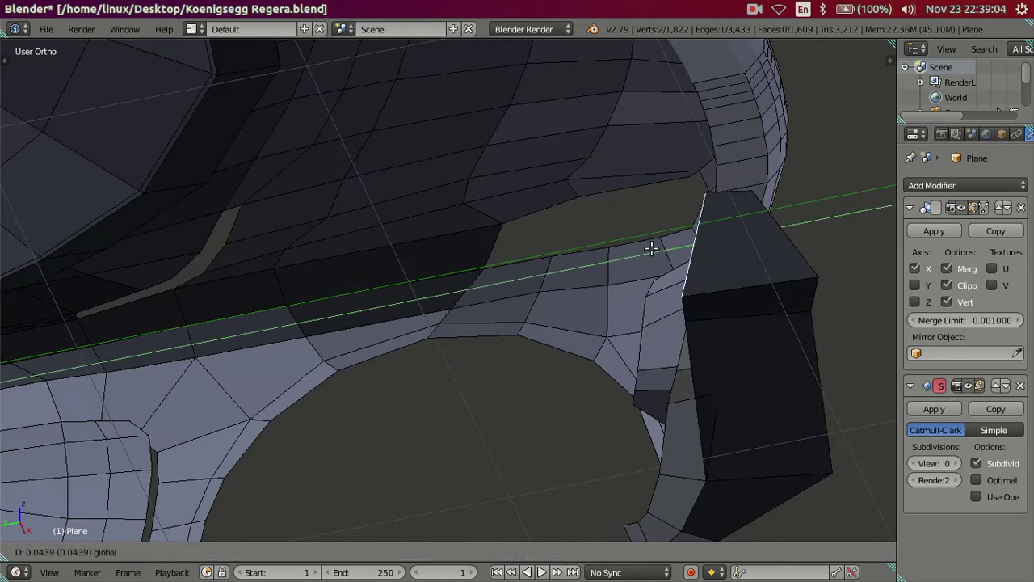
pyautogui.click(651, 248)
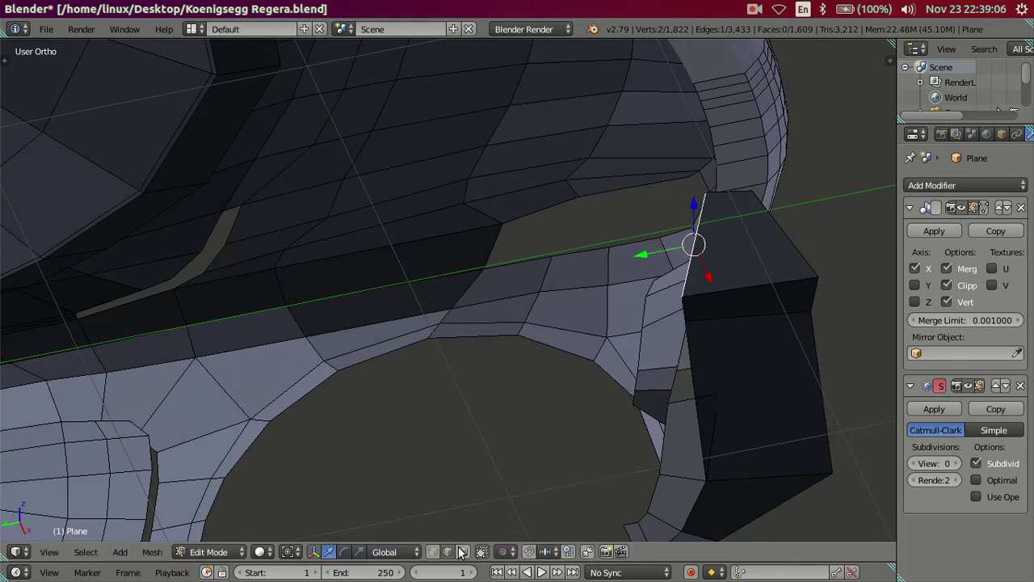
# Nudge the edge's top vertex slightly left so the flap meets the body
pyautogui.click(750, 223)
pyautogui.rightClick(701, 194)
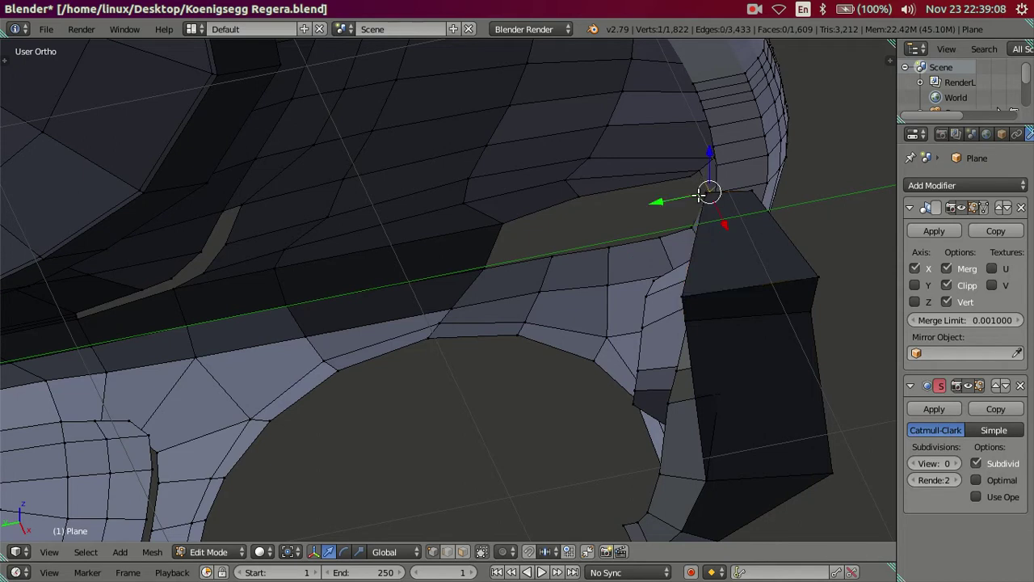
pyautogui.moveTo(692, 204); pyautogui.dragTo(616, 211, button='right')
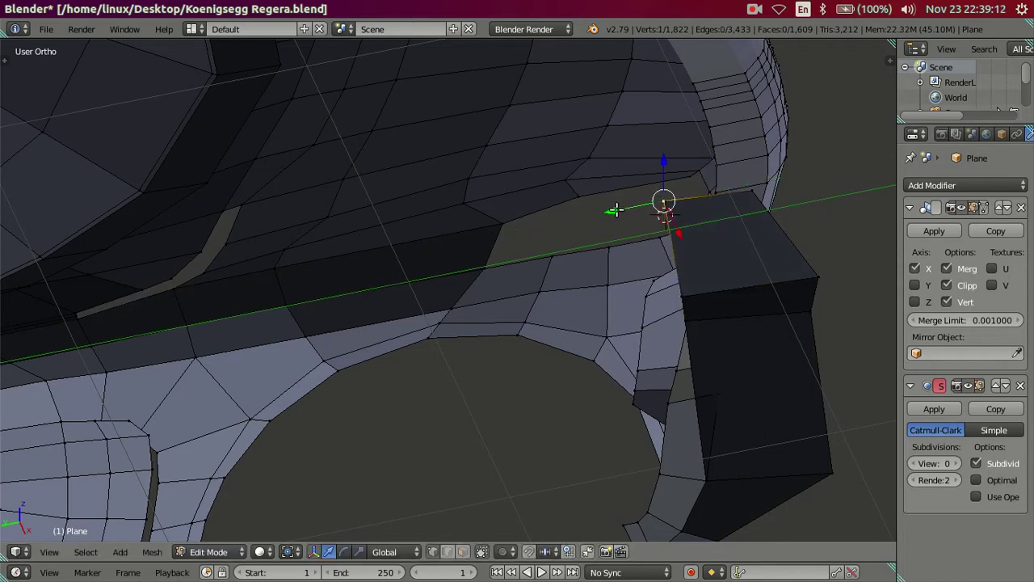
pyautogui.scroll(-4, 616, 210)
pyautogui.moveTo(670, 300); pyautogui.dragTo(481, 388, button='middle')
pyautogui.moveTo(462, 352)
pyautogui.mouseDown(button='middle')
pyautogui.moveTo(441, 312)
pyautogui.moveTo(609, 318)
pyautogui.mouseUp(button='middle')
pyautogui.press('Tab')
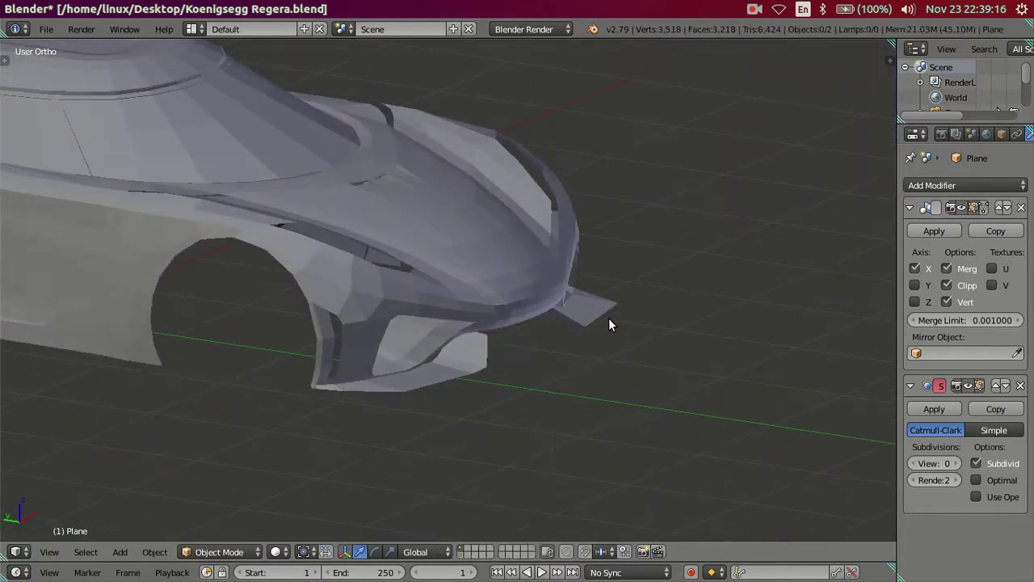
pyautogui.moveTo(14, 208)
pyautogui.click(12, 305)
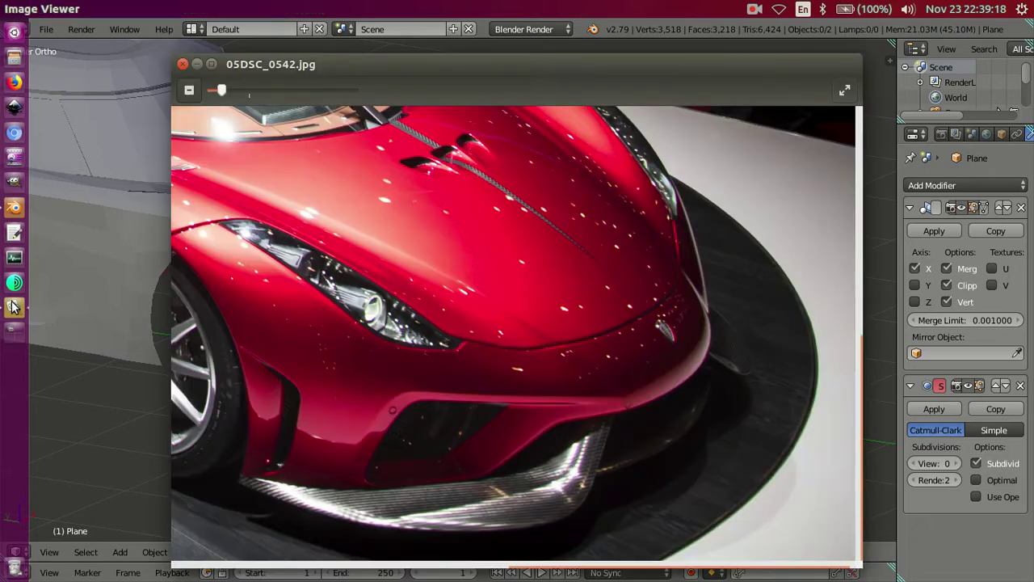
pyautogui.moveTo(513, 331)
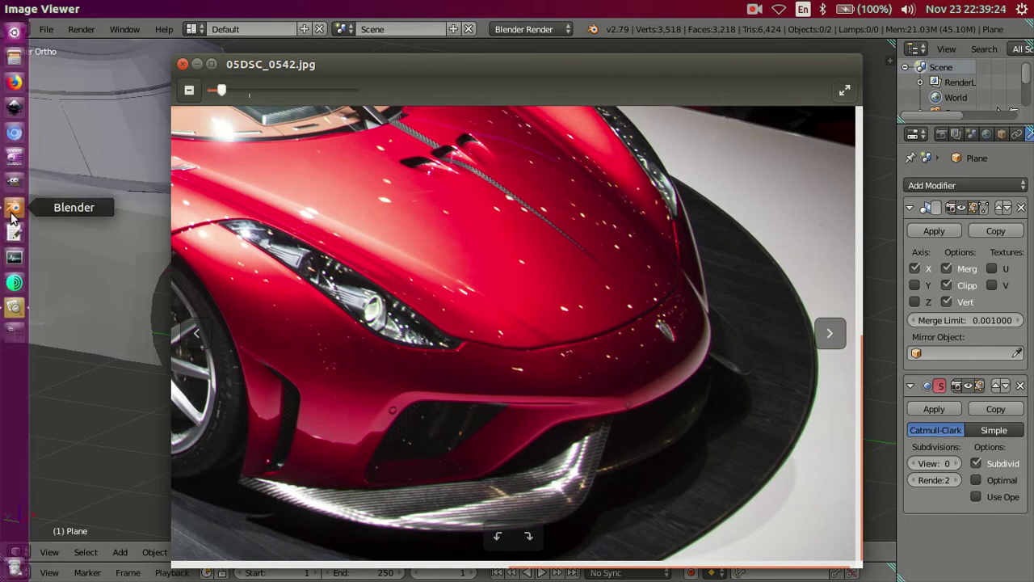
pyautogui.click(16, 209)
pyautogui.moveTo(588, 324)
pyautogui.mouseDown(button='middle')
pyautogui.moveTo(449, 323)
pyautogui.moveTo(381, 335)
pyautogui.moveTo(316, 330)
pyautogui.moveTo(319, 311)
pyautogui.moveTo(322, 320)
pyautogui.mouseUp(button='middle')
pyautogui.press('Tab')
pyautogui.rightClick(315, 330)
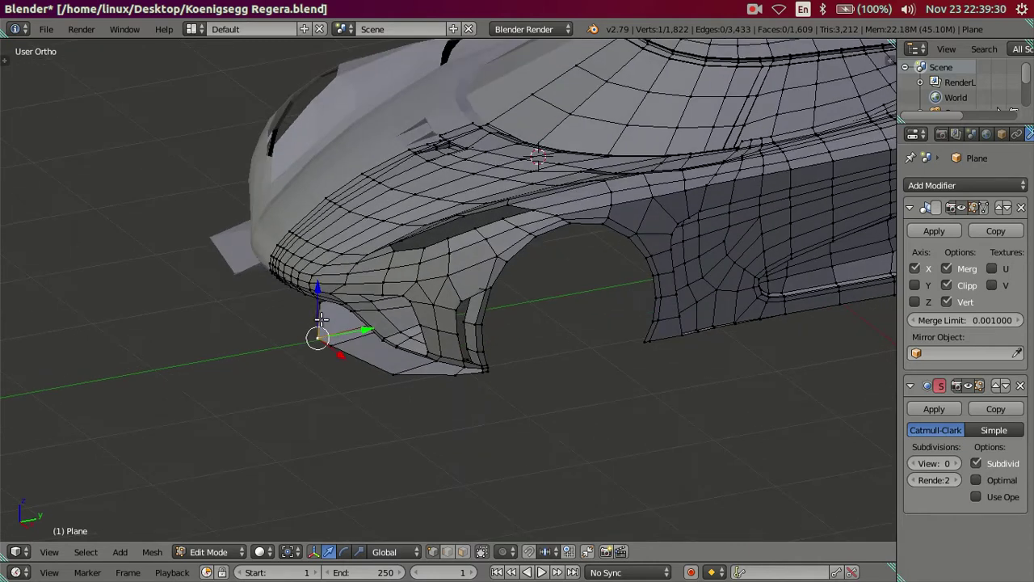
# Nudge two front lip corner vertices along the Y and X axes
pyautogui.press('g')
pyautogui.press('y')
pyautogui.click(363, 327)
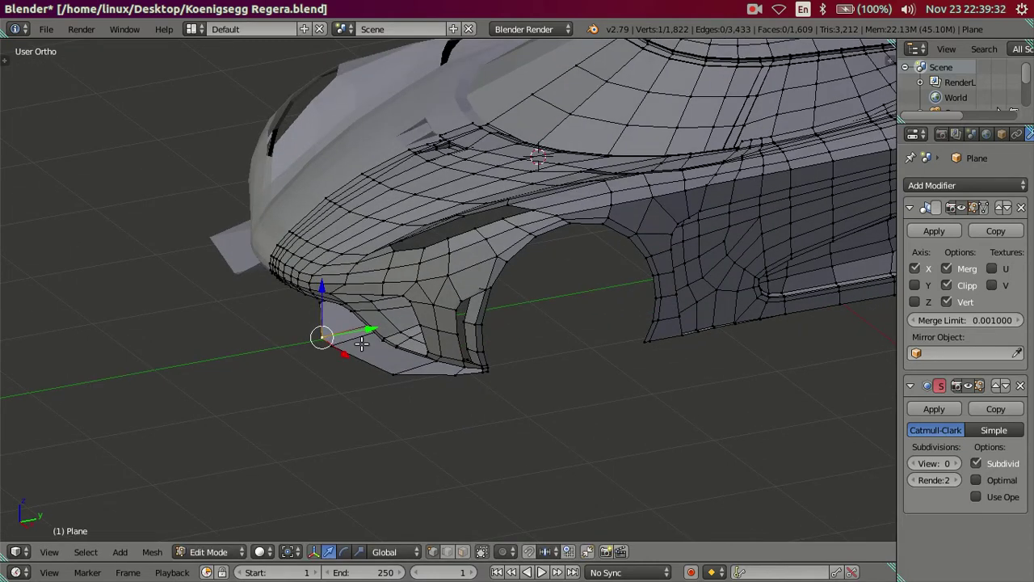
pyautogui.moveTo(363, 327); pyautogui.dragTo(392, 372, button='middle')
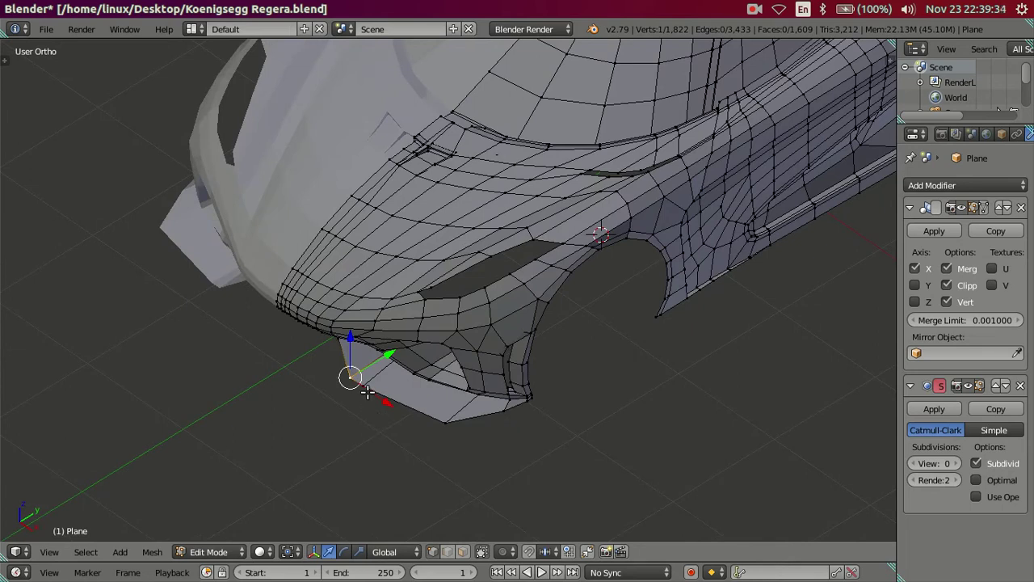
pyautogui.scroll(3, 367, 391)
pyautogui.moveTo(395, 429); pyautogui.dragTo(632, 438, button='middle')
pyautogui.rightClick(635, 410)
pyautogui.press('g')
pyautogui.press('y')
pyautogui.click(681, 383)
pyautogui.press('g')
pyautogui.press('x')
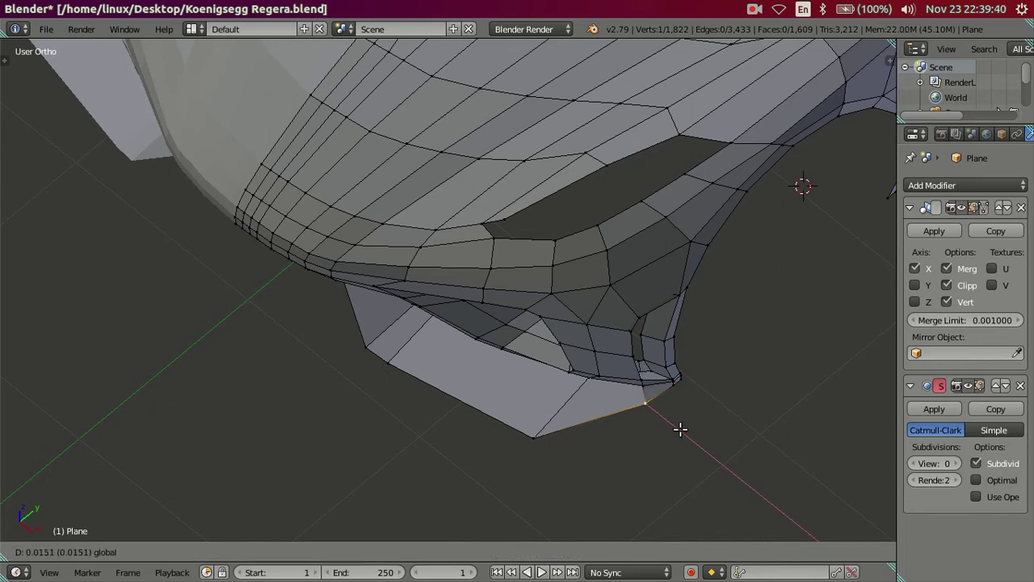
pyautogui.click(681, 429)
# Move the other lip corner vertex along X, then along Y
pyautogui.rightClick(535, 436)
pyautogui.press('g')
pyautogui.press('x')
pyautogui.click(598, 463)
pyautogui.press('g')
pyautogui.press('y')
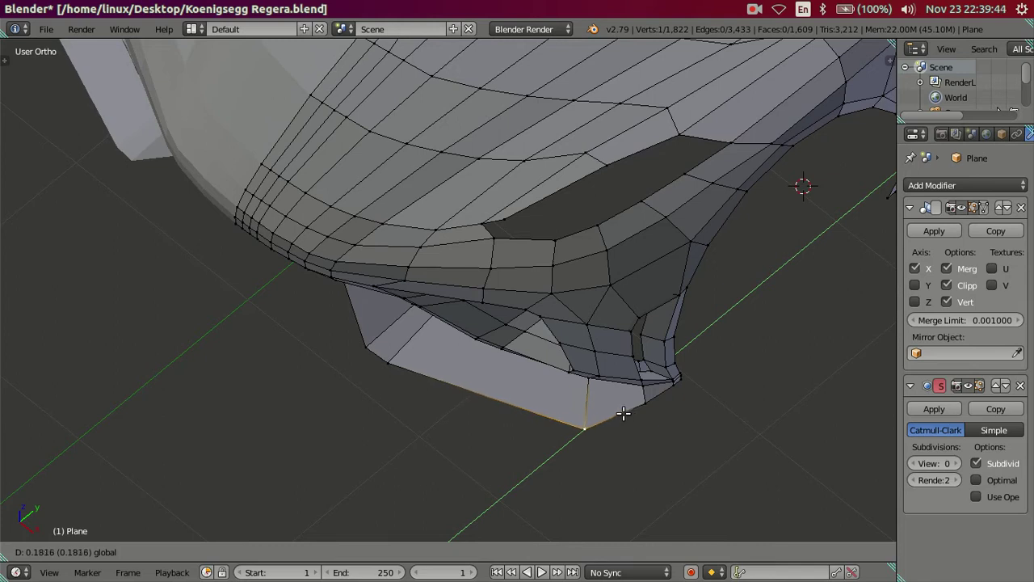
pyautogui.click(620, 415)
# Cut two edge loops across the lower front lip, replacing a single loop
pyautogui.moveTo(618, 411); pyautogui.dragTo(573, 391, button='middle')
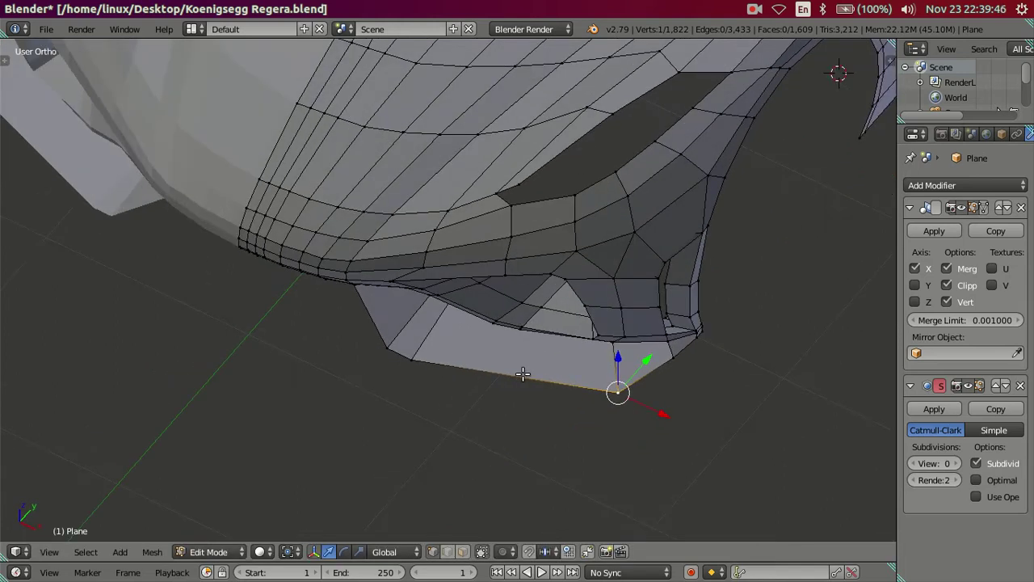
pyautogui.hotkey('ctrl', 'r')
pyautogui.click(498, 369)
pyautogui.click(469, 369)
pyautogui.hotkey('ctrl', 'z')
pyautogui.hotkey('ctrl', 'r')
pyautogui.scroll(1, 487, 370)
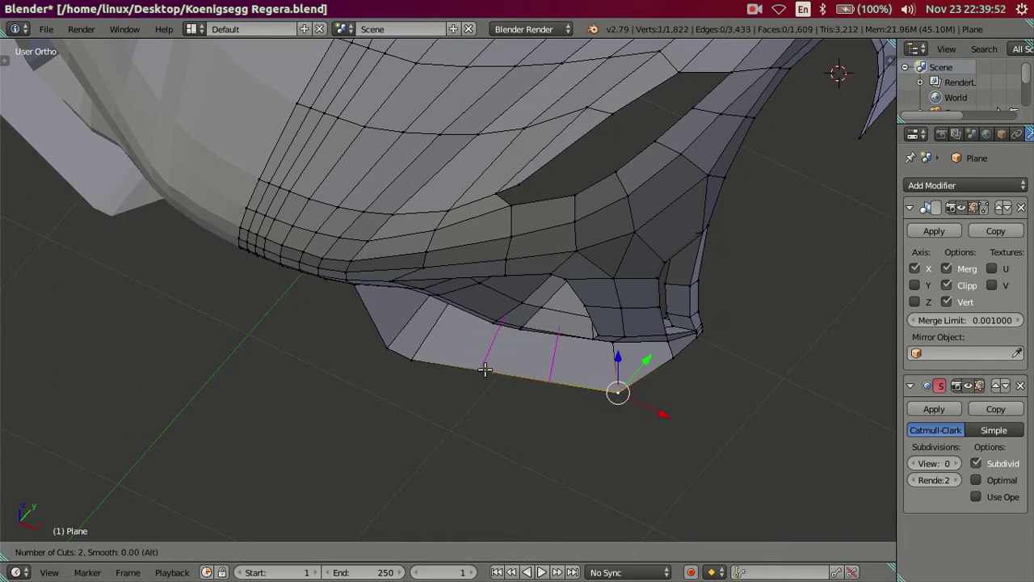
pyautogui.click(489, 370)
# Nudge a bottom lip edge and slide the lower-right corner vertex to round it
pyautogui.moveTo(488, 370)
pyautogui.mouseDown(button='middle')
pyautogui.moveTo(487, 384)
pyautogui.moveTo(538, 389)
pyautogui.mouseUp(button='middle')
pyautogui.click(487, 383)
pyautogui.press('g')
pyautogui.press('g')
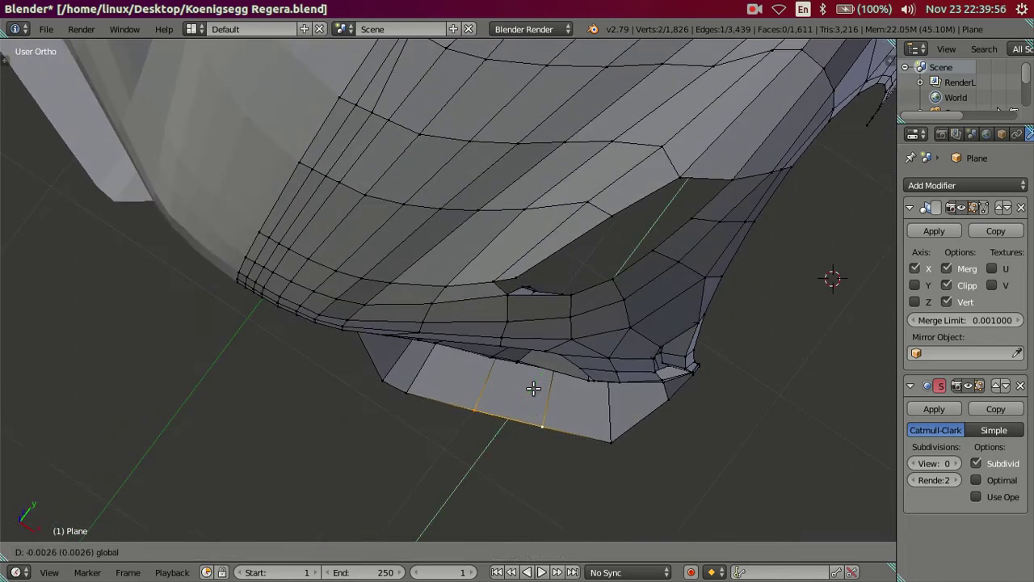
pyautogui.click(533, 392)
pyautogui.rightClick(612, 444)
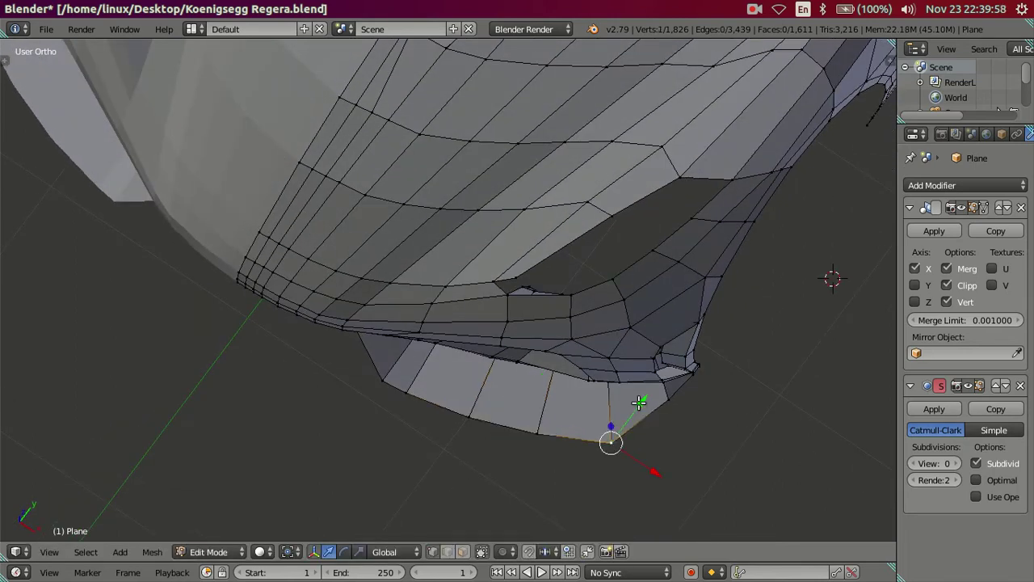
pyautogui.press('g')
pyautogui.press('g')
pyautogui.click(669, 433)
pyautogui.moveTo(657, 454); pyautogui.dragTo(653, 449)
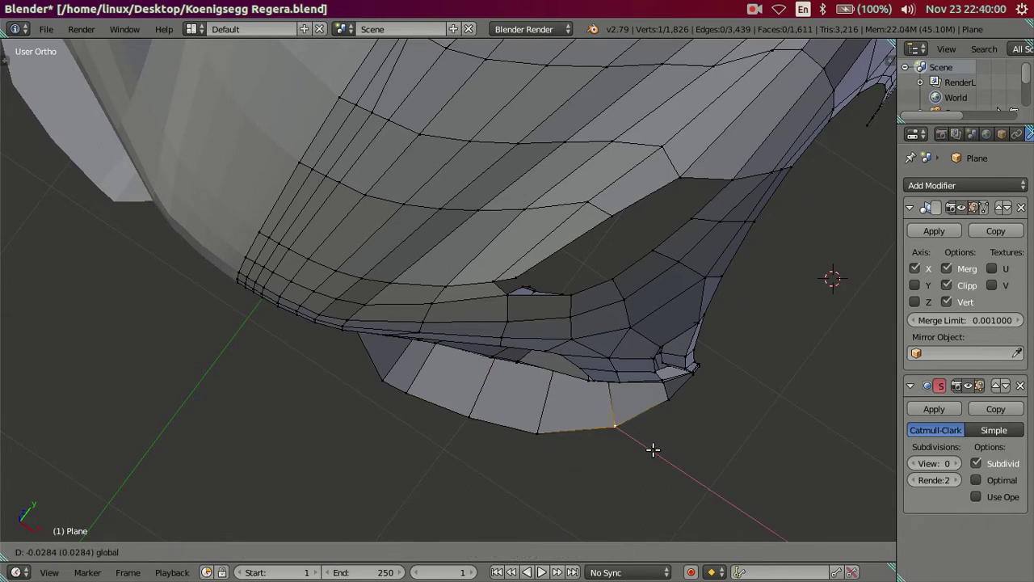
# Reposition the lower-left lip vertices to round the lip's outline
pyautogui.moveTo(404, 404)
pyautogui.mouseDown(button='middle')
pyautogui.moveTo(370, 393)
pyautogui.moveTo(372, 365)
pyautogui.mouseUp(button='middle')
pyautogui.rightClick(373, 366)
pyautogui.moveTo(414, 341)
pyautogui.mouseDown()
pyautogui.moveTo(400, 344)
pyautogui.moveTo(413, 364)
pyautogui.moveTo(397, 356)
pyautogui.mouseUp()
pyautogui.keyDown('shift'); pyautogui.rightClick(421, 403); pyautogui.keyUp('shift')
pyautogui.rightClick(346, 379)
pyautogui.moveTo(397, 355)
pyautogui.mouseDown(button='middle')
pyautogui.moveTo(383, 230)
pyautogui.moveTo(361, 217)
pyautogui.mouseUp(button='middle')
pyautogui.moveTo(381, 207); pyautogui.dragTo(396, 210)
pyautogui.moveTo(396, 210)
pyautogui.mouseDown(button='middle')
pyautogui.moveTo(538, 192)
pyautogui.moveTo(478, 210)
pyautogui.mouseUp(button='middle')
# Raise the diagonal splitter edge slightly along Z in front view
pyautogui.rightClick(443, 185)
pyautogui.press('KP_1')
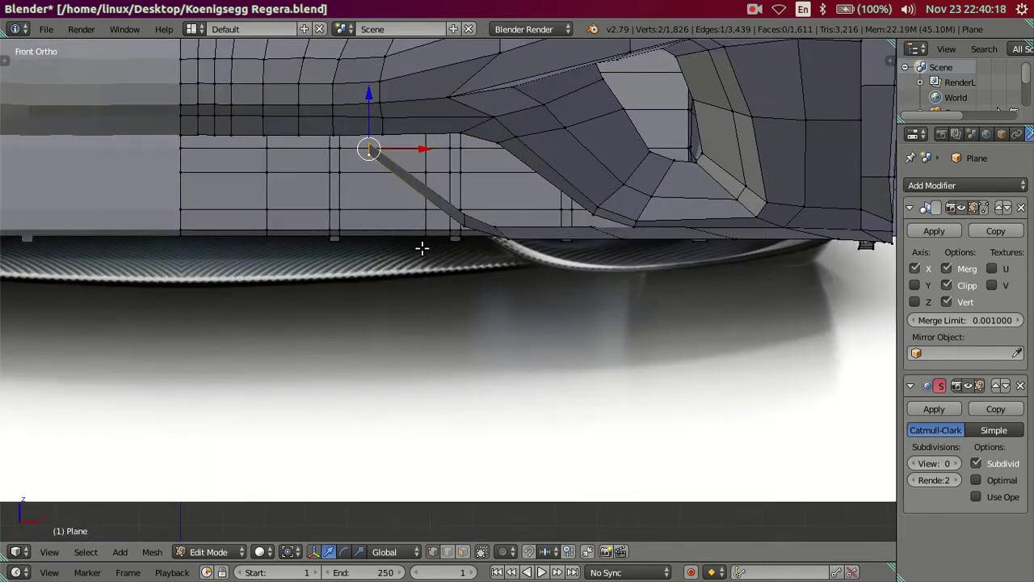
pyautogui.press('g')
pyautogui.press('z')
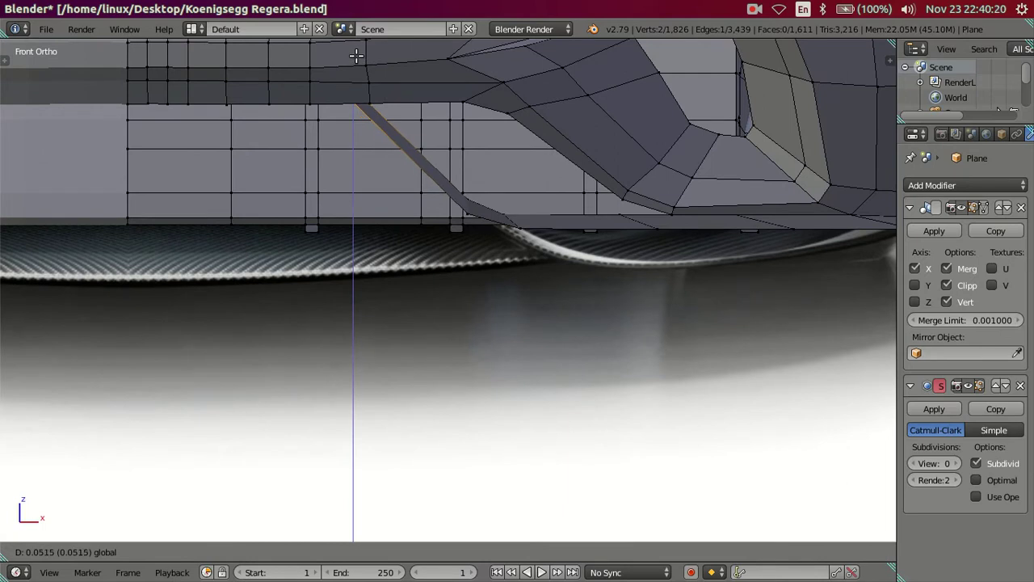
pyautogui.click(361, 61)
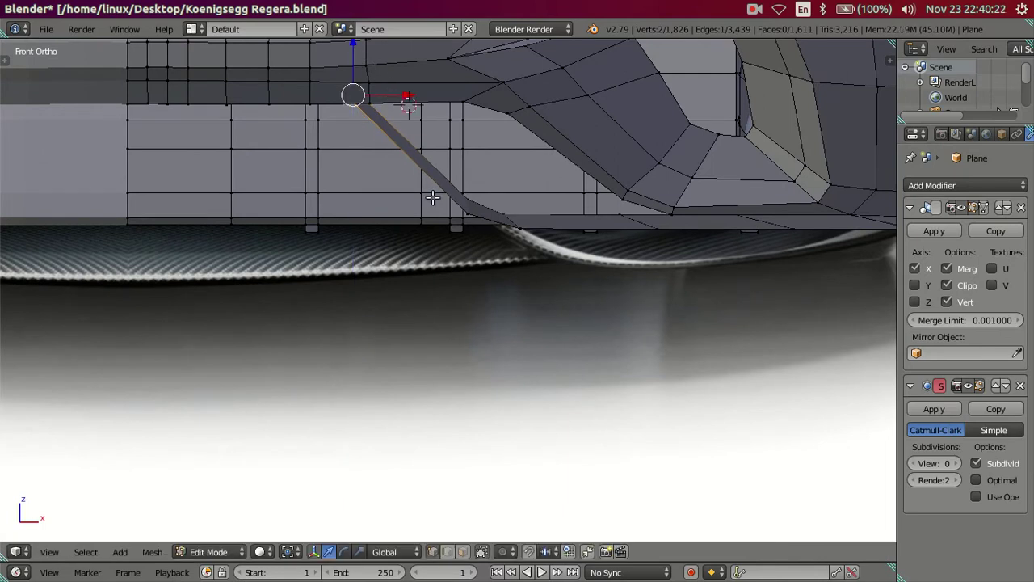
pyautogui.press('z')
pyautogui.press('KP_5')
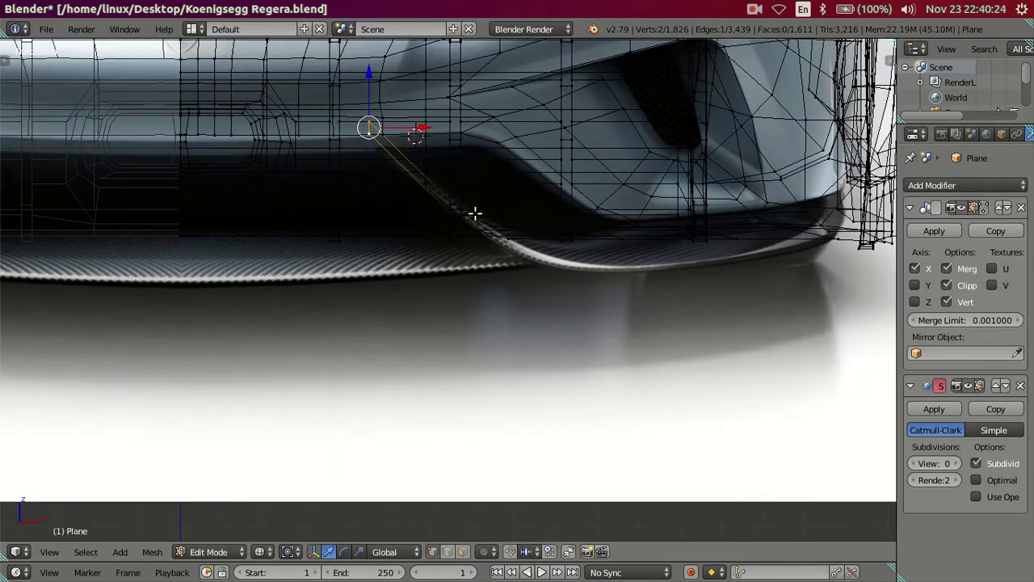
pyautogui.press('KP_1')
pyautogui.press('z')
# Nudge a fin vertex slightly left along X, viewing the bumper's underside
pyautogui.press('a')
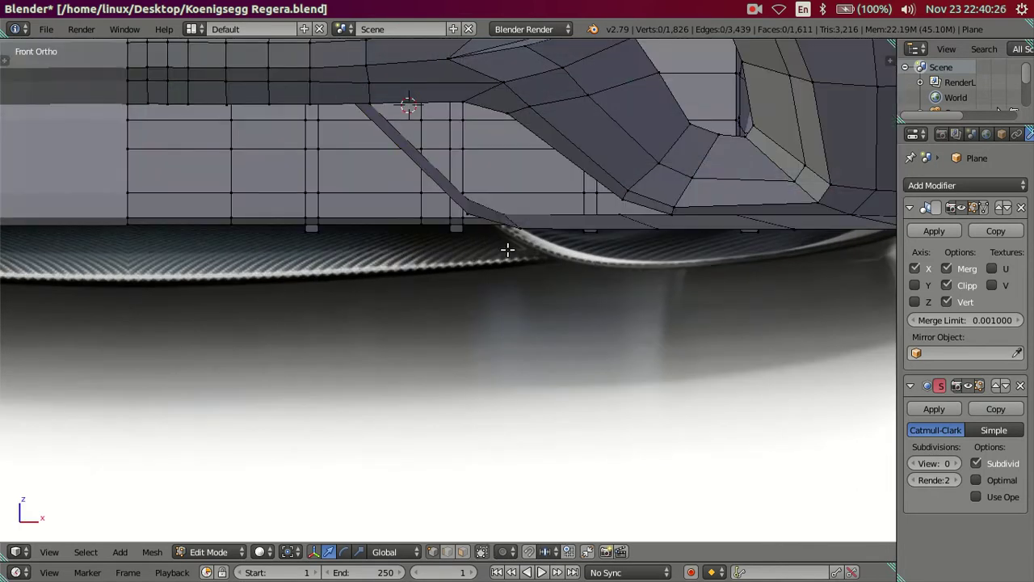
pyautogui.scroll(-1, 483, 181)
pyautogui.moveTo(434, 128); pyautogui.dragTo(414, 129)
pyautogui.scroll(-3, 416, 160)
pyautogui.moveTo(616, 281)
pyautogui.mouseDown(button='middle')
pyautogui.moveTo(607, 274)
pyautogui.moveTo(628, 299)
pyautogui.moveTo(541, 282)
pyautogui.moveTo(506, 335)
pyautogui.moveTo(482, 312)
pyautogui.mouseUp(button='middle')
pyautogui.press('z')
pyautogui.press('z')
pyautogui.moveTo(604, 343)
pyautogui.mouseDown(button='middle')
pyautogui.moveTo(622, 321)
pyautogui.moveTo(646, 326)
pyautogui.moveTo(684, 358)
pyautogui.moveTo(658, 334)
pyautogui.moveTo(647, 231)
pyautogui.moveTo(668, 207)
pyautogui.moveTo(635, 298)
pyautogui.moveTo(619, 316)
pyautogui.moveTo(571, 327)
pyautogui.moveTo(600, 439)
pyautogui.moveTo(582, 363)
pyautogui.mouseUp(button='middle')
# Add an edge loop along the splitter and trim one vertex from the selection
pyautogui.hotkey('ctrl', 'r')
pyautogui.click(494, 348)
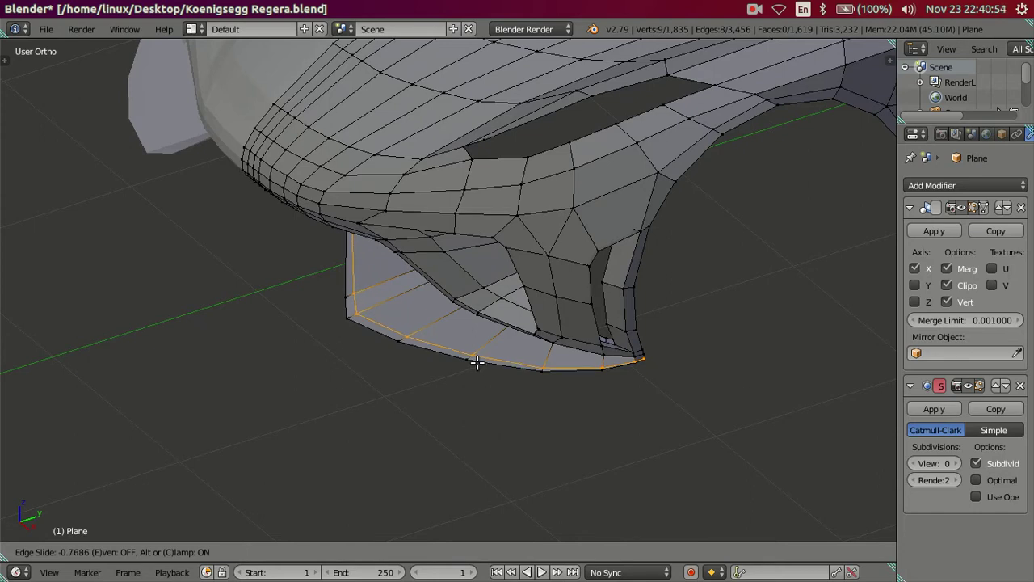
pyautogui.click(477, 363)
pyautogui.moveTo(478, 358)
pyautogui.mouseDown(button='middle')
pyautogui.moveTo(522, 354)
pyautogui.moveTo(501, 330)
pyautogui.moveTo(507, 320)
pyautogui.moveTo(518, 365)
pyautogui.moveTo(429, 240)
pyautogui.mouseUp(button='middle')
pyautogui.press('z')
pyautogui.press('c')
pyautogui.middleClick(364, 197)
pyautogui.press('Escape')
pyautogui.press('z')
# Raise the selected splitter edge loop slightly
pyautogui.moveTo(401, 276)
pyautogui.mouseDown(button='middle')
pyautogui.moveTo(423, 265)
pyautogui.moveTo(536, 316)
pyautogui.moveTo(515, 342)
pyautogui.moveTo(551, 355)
pyautogui.moveTo(497, 362)
pyautogui.mouseUp(button='middle')
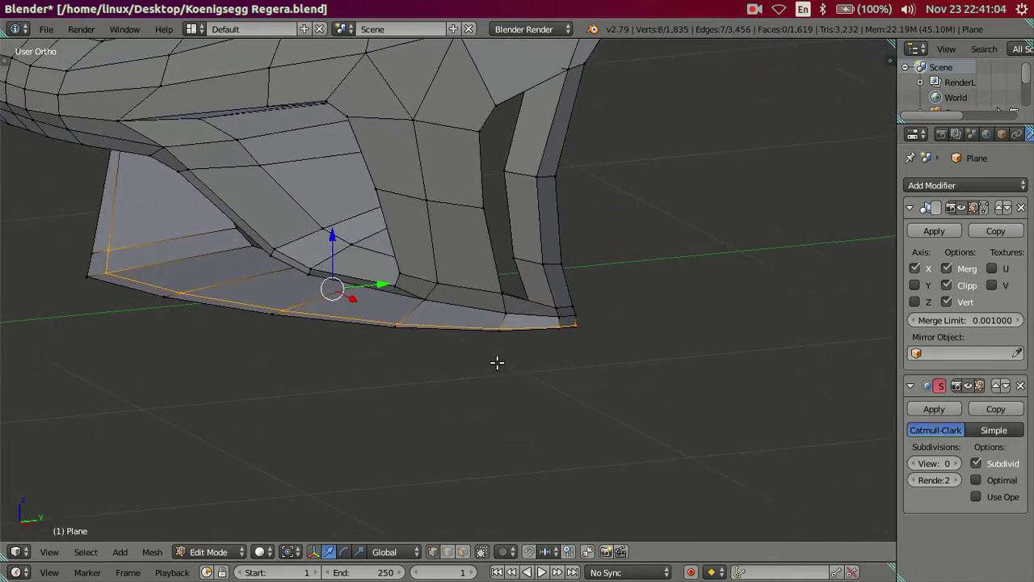
pyautogui.scroll(2, 496, 363)
pyautogui.scroll(1, 536, 371)
pyautogui.moveTo(381, 333)
pyautogui.mouseDown(button='middle')
pyautogui.moveTo(570, 395)
pyautogui.moveTo(499, 343)
pyautogui.mouseUp(button='middle')
pyautogui.moveTo(438, 317); pyautogui.dragTo(438, 310)
pyautogui.moveTo(438, 311)
pyautogui.mouseDown(button='middle')
pyautogui.moveTo(623, 346)
pyautogui.moveTo(673, 382)
pyautogui.mouseUp(button='middle')
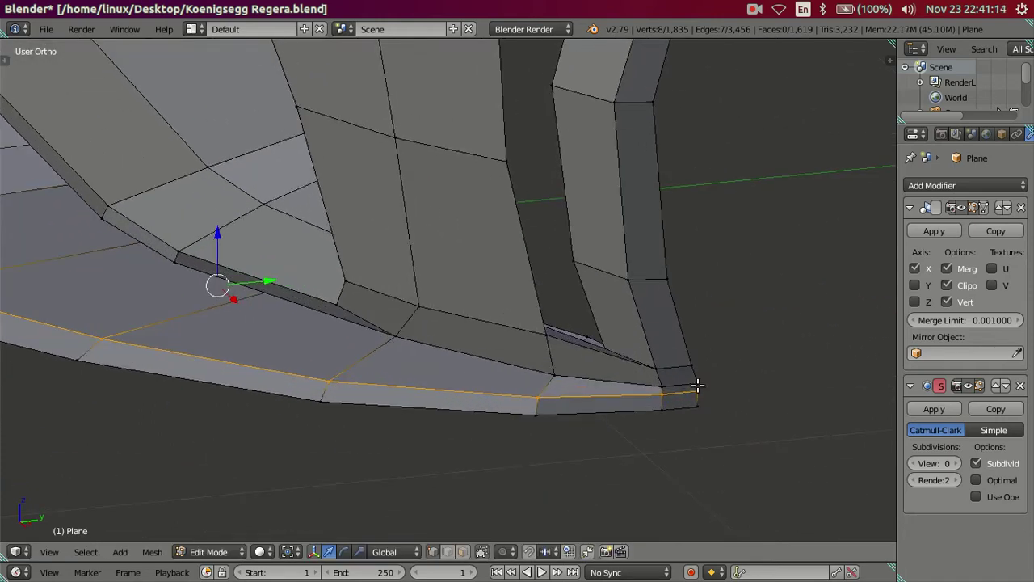
# Select the splitter's outer edge loop and lift it slightly
pyautogui.rightClick(628, 277)
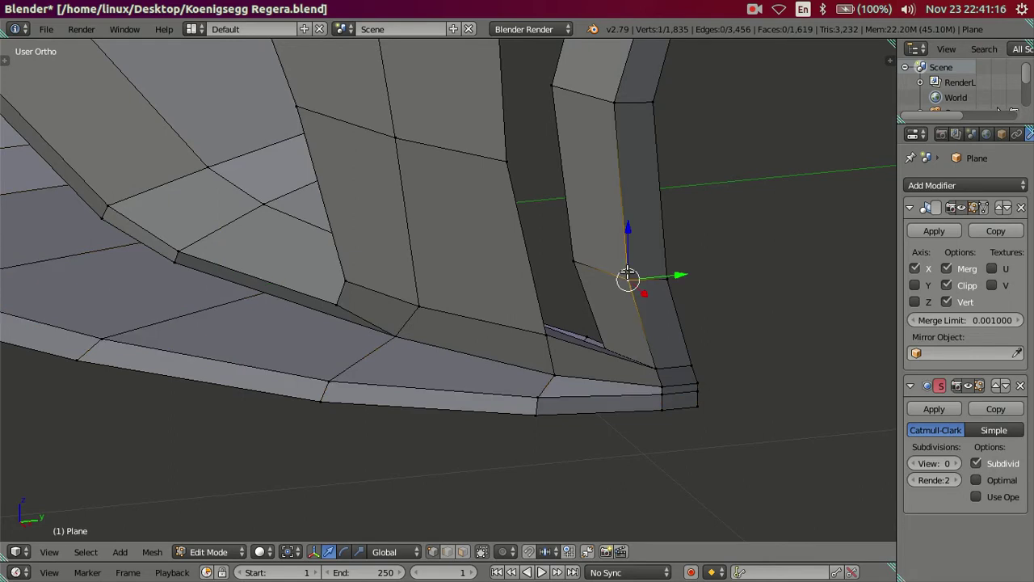
pyautogui.scroll(-5, 628, 276)
pyautogui.moveTo(628, 270)
pyautogui.mouseDown(button='middle')
pyautogui.moveTo(635, 342)
pyautogui.moveTo(630, 291)
pyautogui.moveTo(563, 340)
pyautogui.moveTo(554, 319)
pyautogui.moveTo(582, 314)
pyautogui.moveTo(452, 337)
pyautogui.moveTo(467, 282)
pyautogui.moveTo(434, 272)
pyautogui.moveTo(555, 415)
pyautogui.moveTo(550, 397)
pyautogui.moveTo(649, 434)
pyautogui.moveTo(688, 407)
pyautogui.moveTo(547, 272)
pyautogui.moveTo(542, 393)
pyautogui.moveTo(508, 298)
pyautogui.moveTo(636, 464)
pyautogui.mouseUp(button='middle')
pyautogui.scroll(3, 547, 273)
pyautogui.scroll(2, 610, 234)
pyautogui.keyDown('alt'); pyautogui.rightClick(553, 295); pyautogui.keyUp('alt')
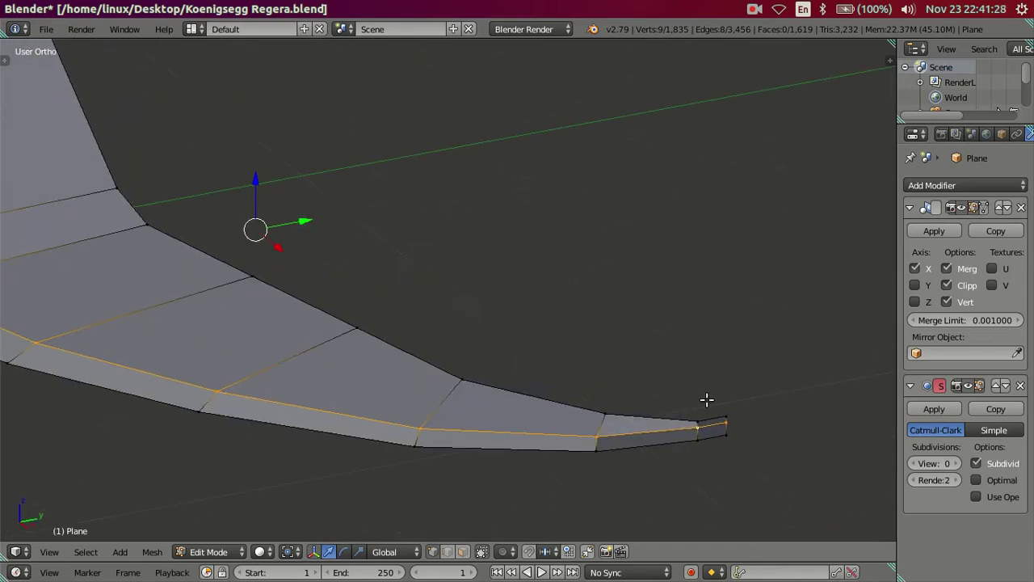
pyautogui.moveTo(256, 184); pyautogui.dragTo(258, 181)
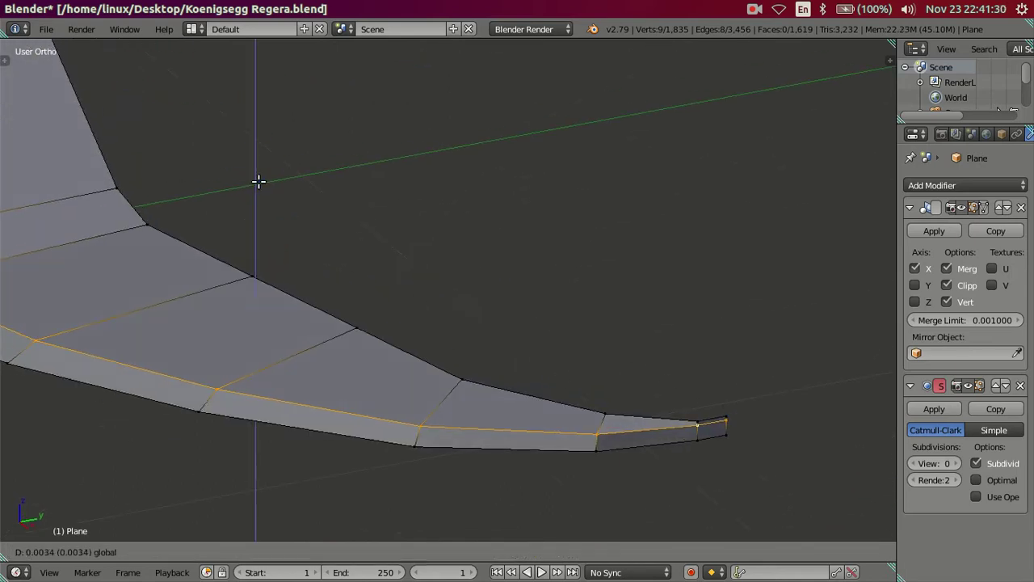
pyautogui.click(258, 181)
# Snap the 3D cursor to the two splitter tip vertices
pyautogui.moveTo(556, 429)
pyautogui.mouseDown(button='middle')
pyautogui.moveTo(635, 332)
pyautogui.moveTo(705, 354)
pyautogui.moveTo(593, 316)
pyautogui.mouseUp(button='middle')
pyautogui.scroll(3, 706, 353)
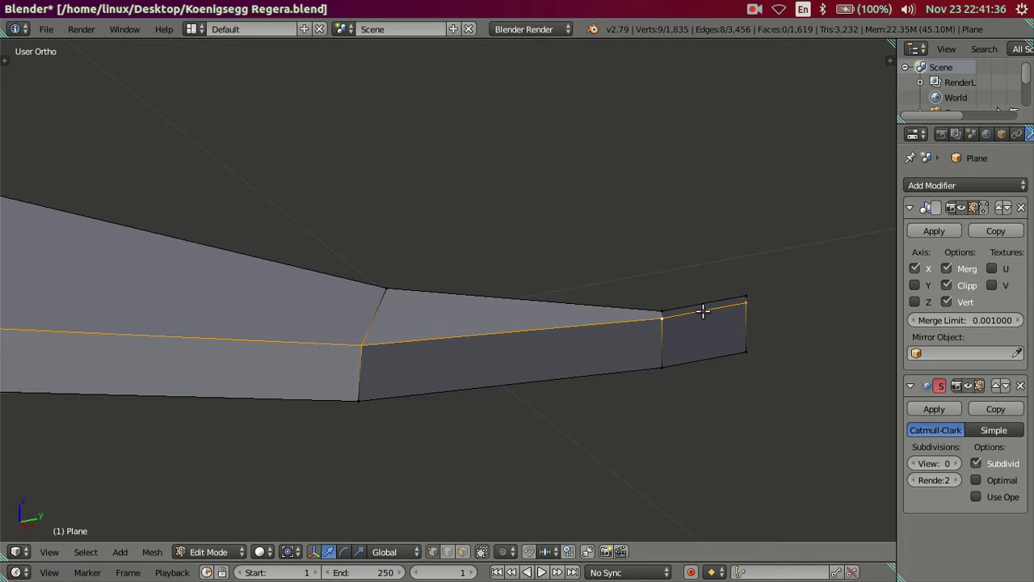
pyautogui.click(662, 312)
pyautogui.keyDown('shift'); pyautogui.click(741, 298); pyautogui.keyUp('shift')
pyautogui.hotkey('shift', 's')
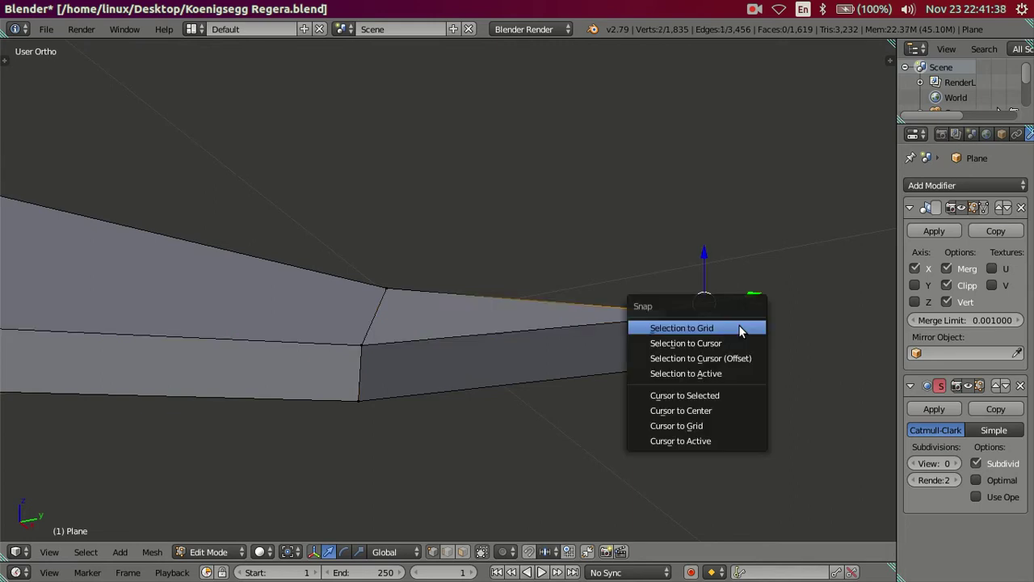
pyautogui.click(722, 395)
# Move a splitter tip vertex up slightly and reselect both tip vertices
pyautogui.click(664, 319)
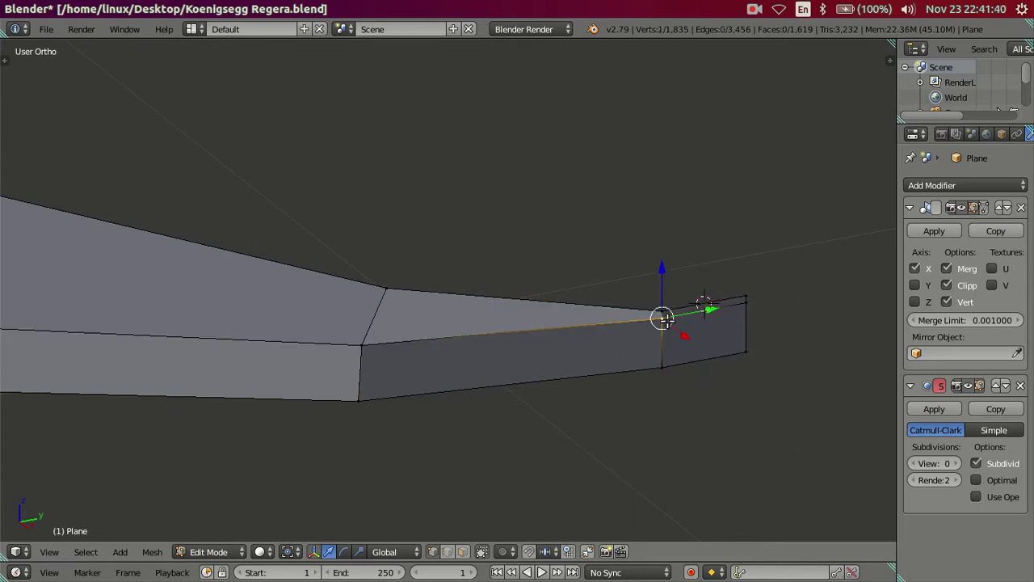
pyautogui.moveTo(714, 307); pyautogui.dragTo(674, 303)
pyautogui.keyDown('shift'); pyautogui.rightClick(737, 297); pyautogui.keyUp('shift')
pyautogui.scroll(-2, 716, 307)
pyautogui.moveTo(716, 307)
pyautogui.mouseDown(button='middle')
pyautogui.moveTo(698, 351)
pyautogui.moveTo(725, 406)
pyautogui.moveTo(625, 199)
pyautogui.mouseUp(button='middle')
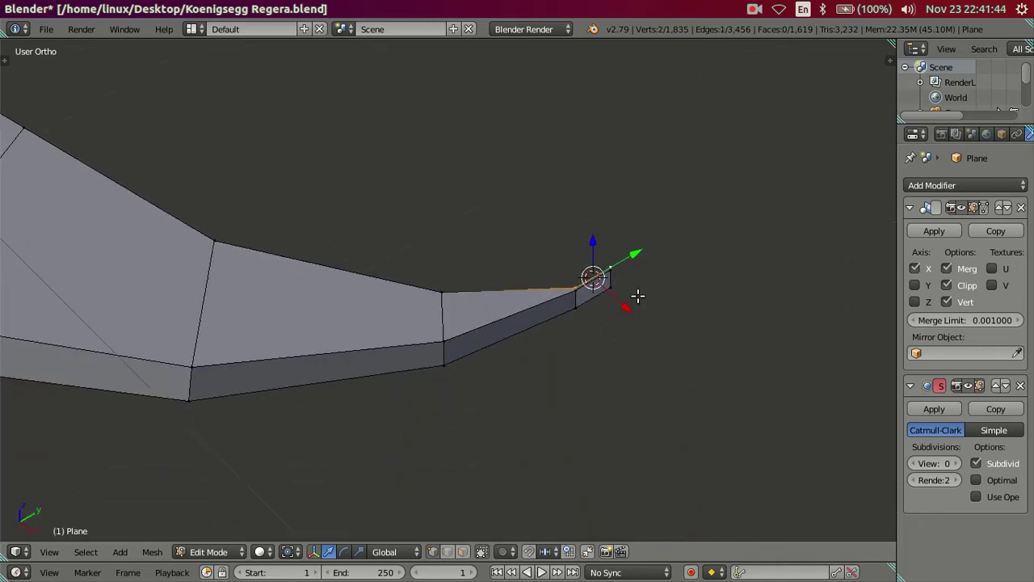
pyautogui.moveTo(641, 277); pyautogui.dragTo(634, 286, button='middle')
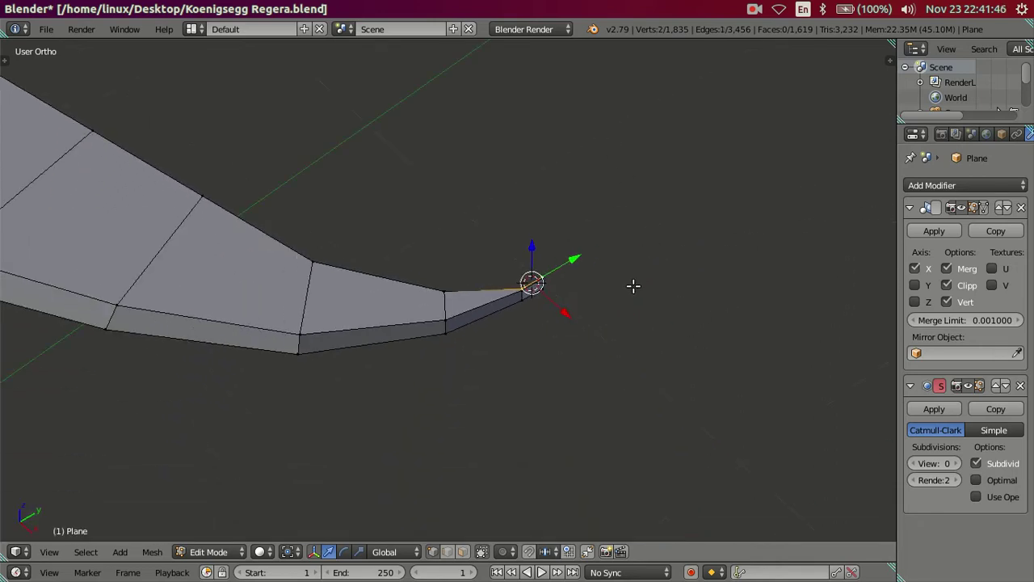
pyautogui.press('KP_7')
# Move the splitter tip vertex left along X to match the top reference
pyautogui.keyDown('shift'); pyautogui.moveTo(713, 372); pyautogui.dragTo(592, 275, button='middle'); pyautogui.keyUp('shift')
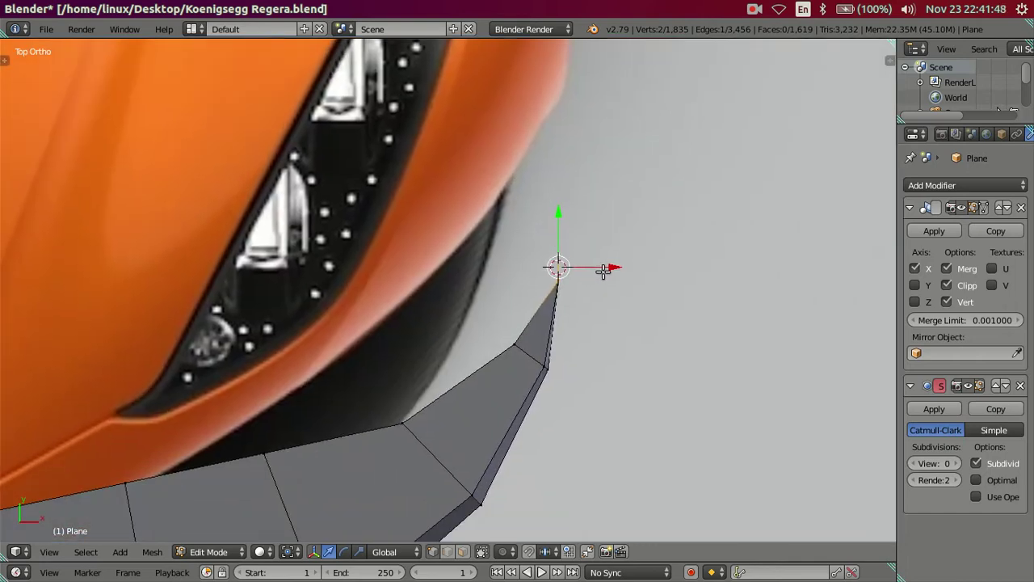
pyautogui.press('g')
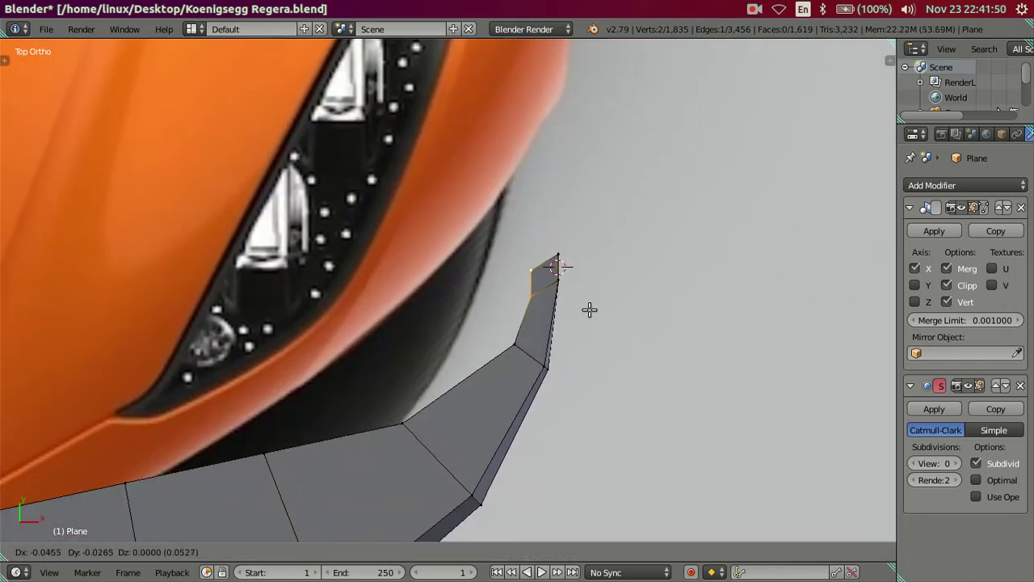
pyautogui.press('Escape')
pyautogui.press('g')
pyautogui.press('x')
pyautogui.click(565, 275)
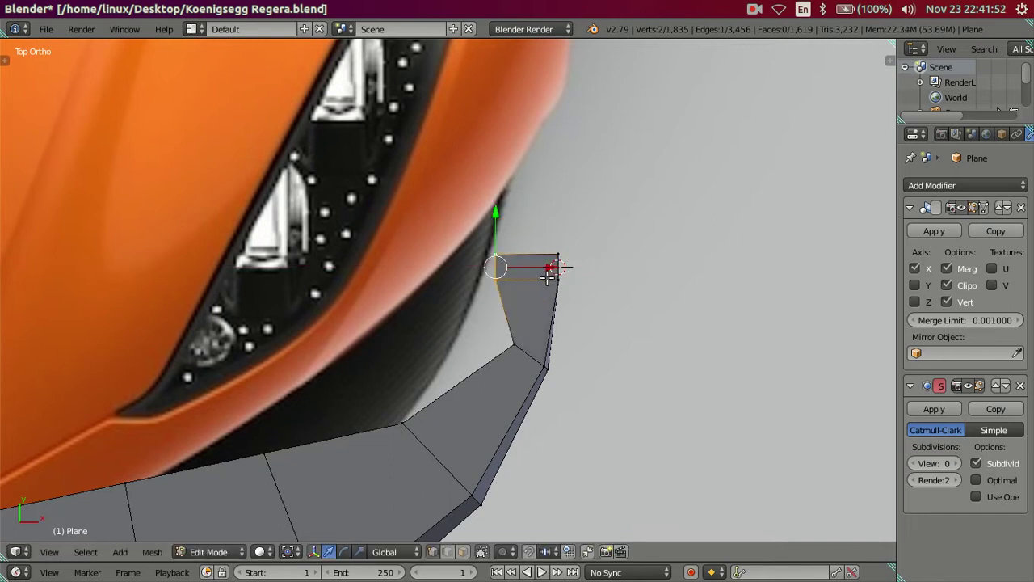
pyautogui.press('z')
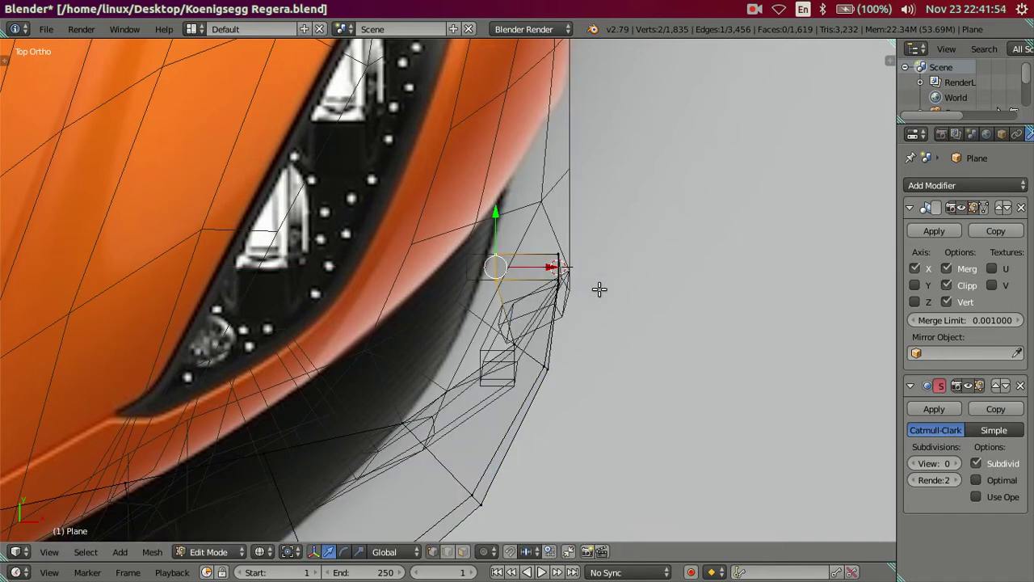
pyautogui.press('z')
# Shift the splitter's left-side end-face vertices left along X
pyautogui.rightClick(507, 344)
pyautogui.press('g')
pyautogui.press('x')
pyautogui.click(506, 300)
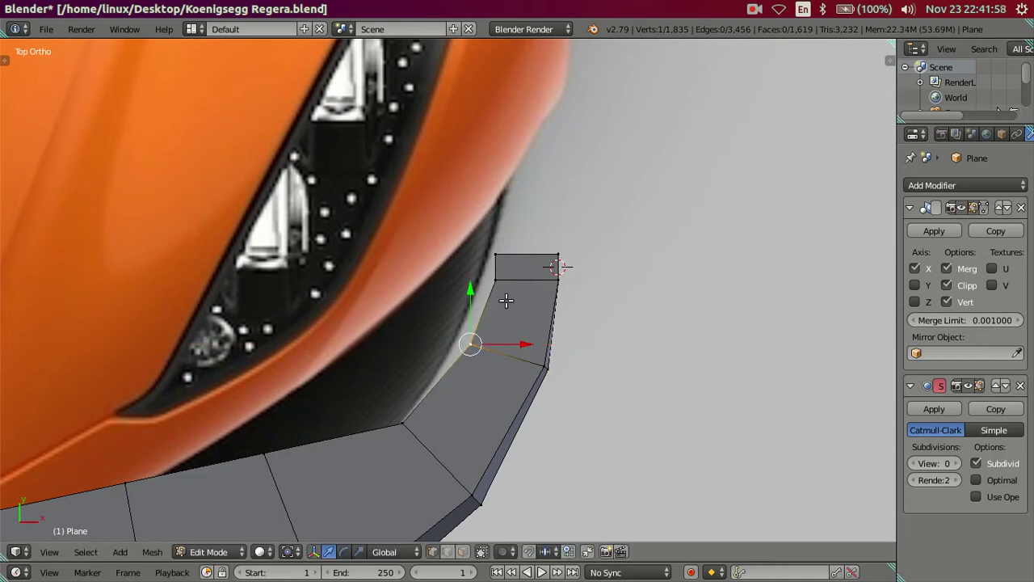
pyautogui.keyDown('ctrl'); pyautogui.rightClick(499, 261); pyautogui.keyUp('ctrl')
pyautogui.keyDown('ctrl'); pyautogui.rightClick(404, 418); pyautogui.keyUp('ctrl')
pyautogui.press('g')
pyautogui.press('x')
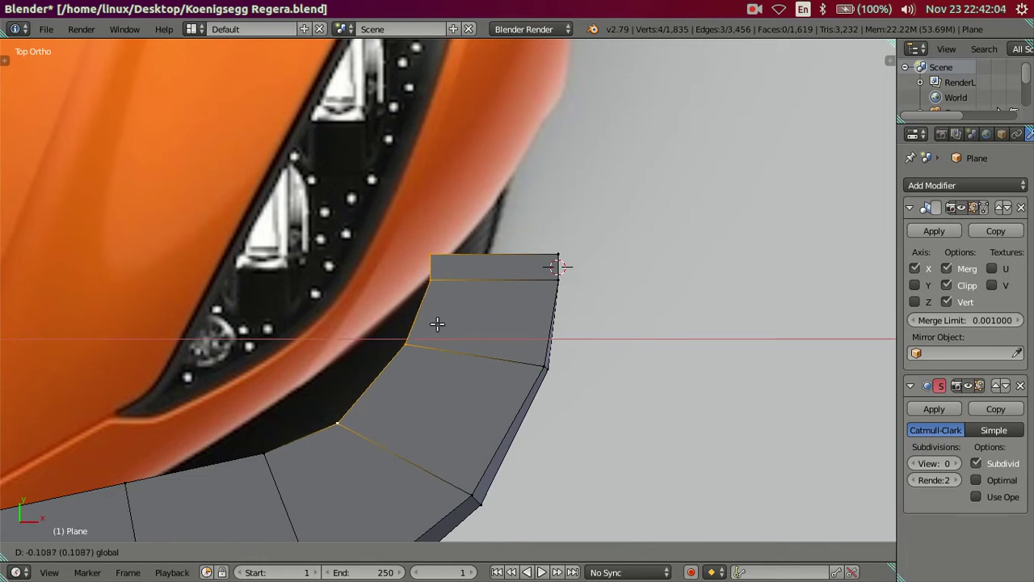
pyautogui.click(425, 328)
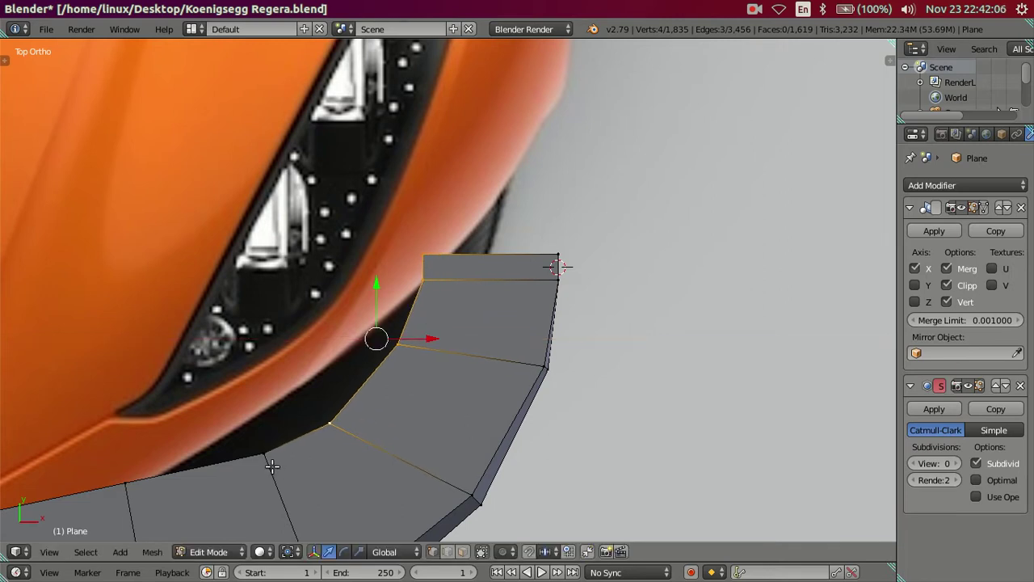
# Slide an inner-edge vertex along its edge to tighten the flap's curve
pyautogui.scroll(-2, 273, 466)
pyautogui.rightClick(380, 366)
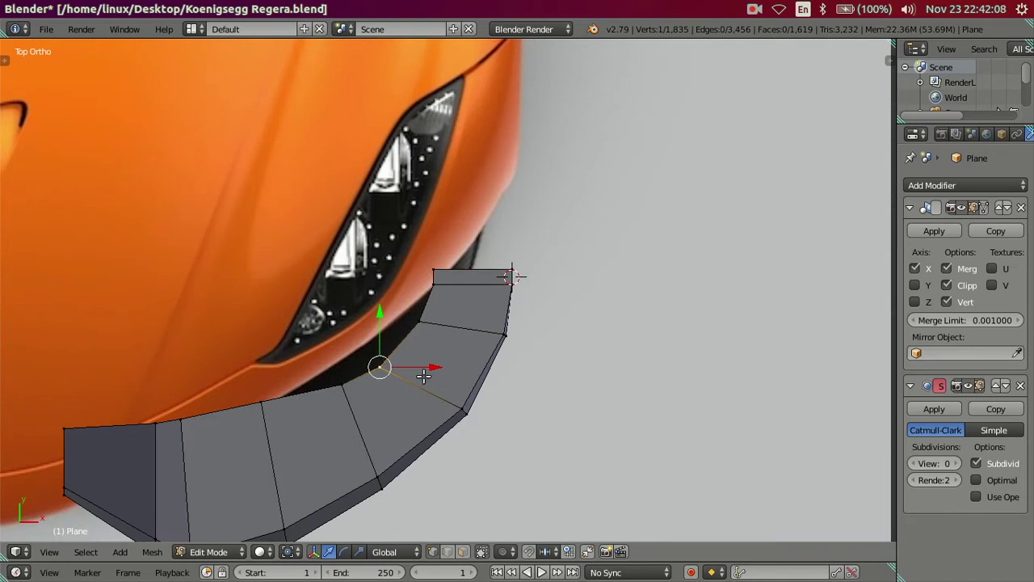
pyautogui.press('g')
pyautogui.press('g')
pyautogui.click(426, 336)
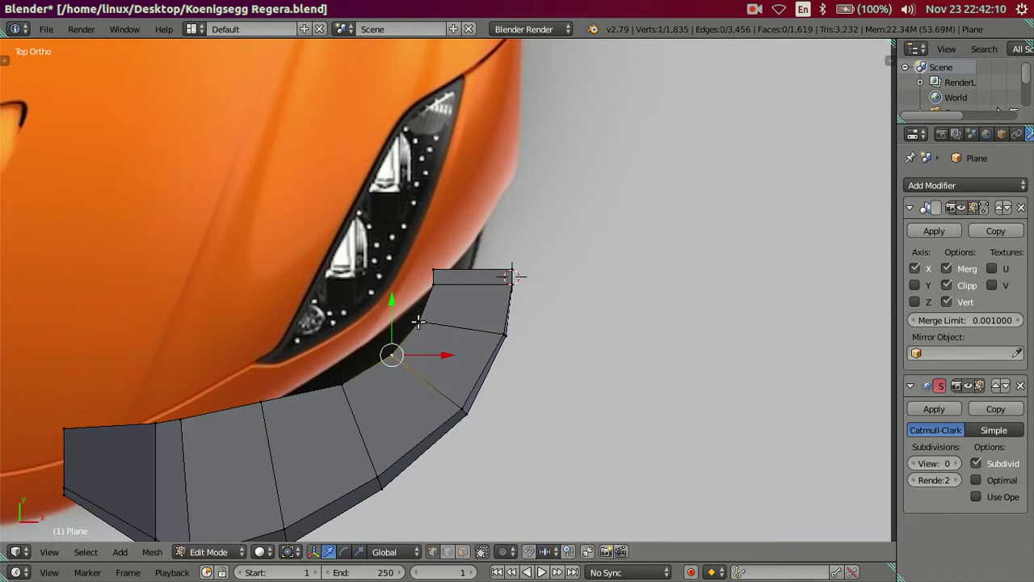
pyautogui.moveTo(695, 393)
pyautogui.mouseDown(button='middle')
pyautogui.moveTo(558, 231)
pyautogui.moveTo(580, 407)
pyautogui.moveTo(550, 353)
pyautogui.moveTo(585, 358)
pyautogui.mouseUp(button='middle')
pyautogui.press('z')
pyautogui.press('z')
pyautogui.scroll(3, 533, 337)
pyautogui.scroll(2, 545, 328)
pyautogui.scroll(3, 595, 330)
# Snap the splitter tip edge to the 3D cursor
pyautogui.rightClick(585, 358)
pyautogui.hotkey('shift', 's')
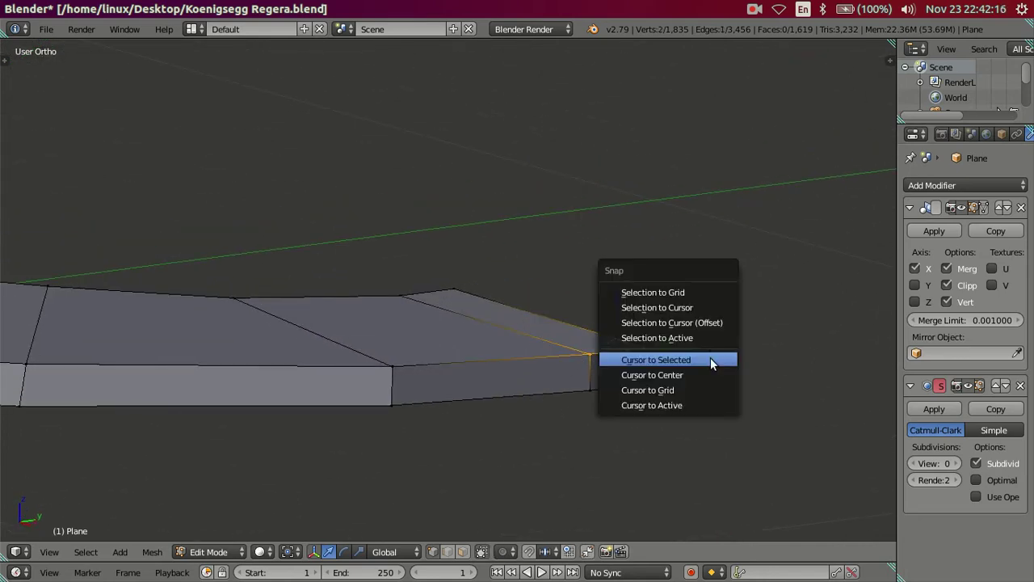
pyautogui.click(670, 322)
pyautogui.press('a')
pyautogui.scroll(-3, 448, 377)
pyautogui.scroll(-1, 437, 347)
pyautogui.moveTo(434, 333)
pyautogui.mouseDown(button='middle')
pyautogui.moveTo(572, 418)
pyautogui.moveTo(408, 385)
pyautogui.moveTo(413, 374)
pyautogui.moveTo(545, 429)
pyautogui.moveTo(460, 305)
pyautogui.mouseUp(button='middle')
# In Object Mode, set the Subdivision Surface viewport level to 1 and inspect the bumper
pyautogui.press('Tab')
pyautogui.scroll(4, 445, 372)
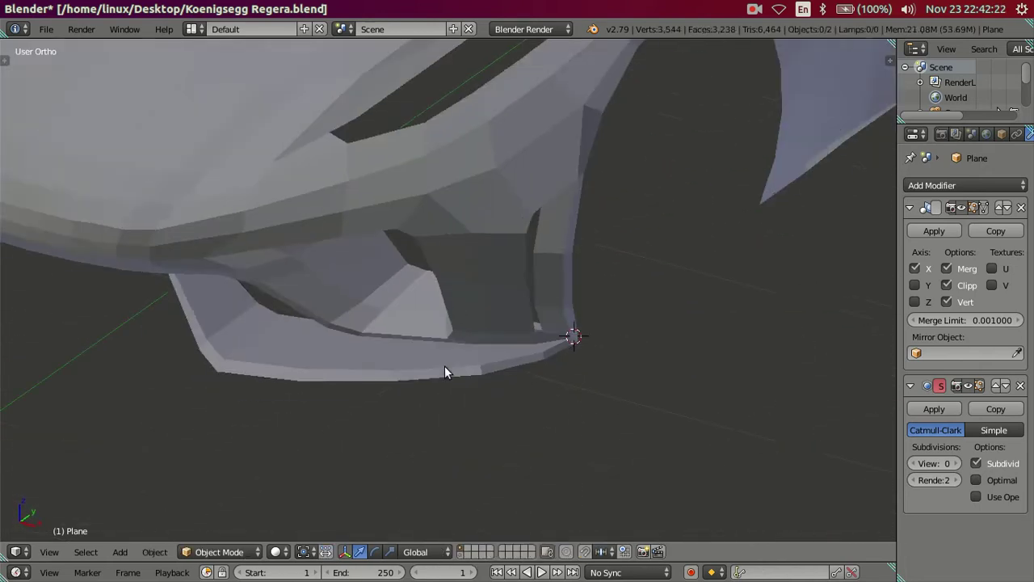
pyautogui.scroll(-1, 445, 372)
pyautogui.click(957, 463)
pyautogui.moveTo(795, 410)
pyautogui.mouseDown(button='middle')
pyautogui.moveTo(536, 351)
pyautogui.moveTo(477, 307)
pyautogui.moveTo(582, 294)
pyautogui.moveTo(618, 278)
pyautogui.moveTo(633, 266)
pyautogui.moveTo(646, 208)
pyautogui.moveTo(620, 195)
pyautogui.moveTo(612, 231)
pyautogui.moveTo(582, 240)
pyautogui.moveTo(491, 228)
pyautogui.moveTo(486, 200)
pyautogui.moveTo(522, 238)
pyautogui.moveTo(547, 312)
pyautogui.moveTo(530, 317)
pyautogui.moveTo(512, 294)
pyautogui.moveTo(524, 299)
pyautogui.mouseUp(button='middle')
pyautogui.scroll(2, 470, 429)
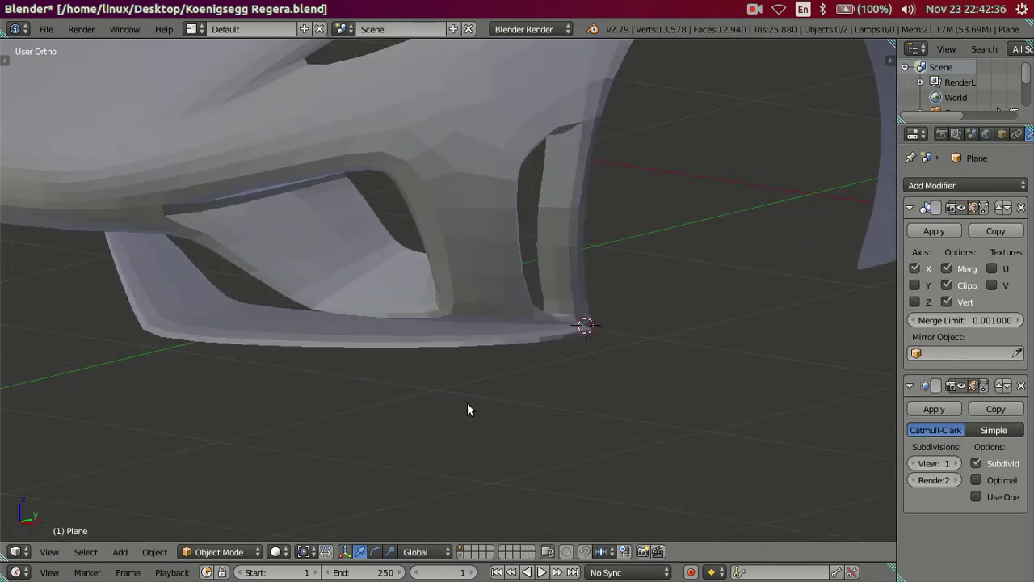
pyautogui.moveTo(565, 357)
pyautogui.mouseDown(button='middle')
pyautogui.moveTo(662, 370)
pyautogui.moveTo(540, 285)
pyautogui.moveTo(656, 329)
pyautogui.moveTo(671, 294)
pyautogui.mouseUp(button='middle')
# Reveal the hidden upper body and add an edge loop near the splitter tip
pyautogui.press('Tab')
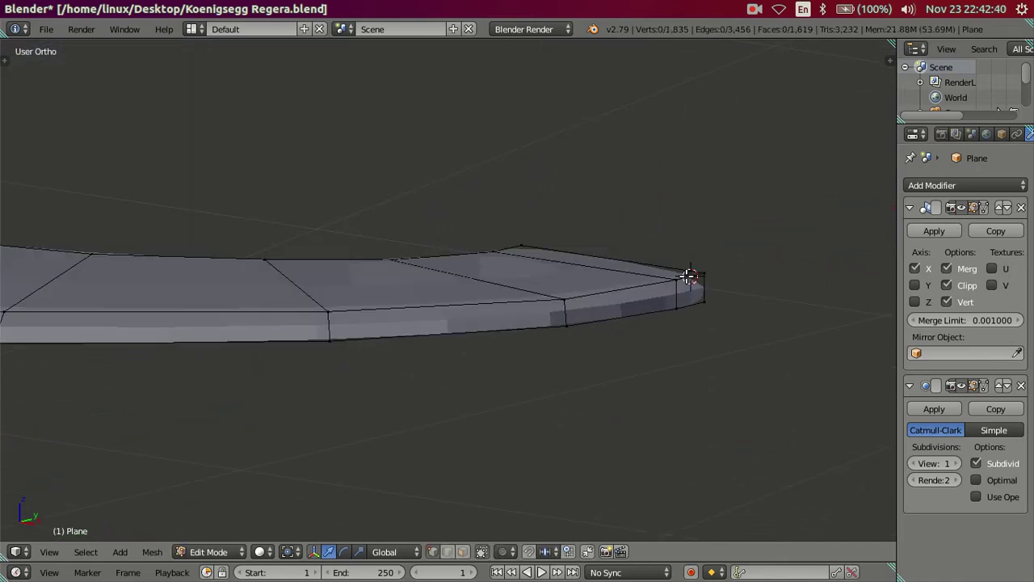
pyautogui.hotkey('alt', 'h')
pyautogui.press('a')
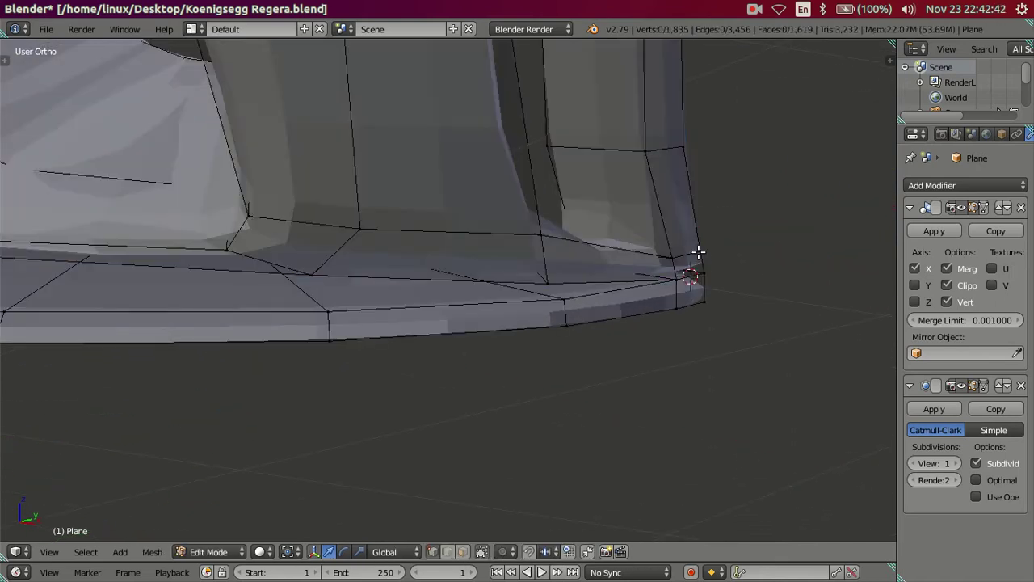
pyautogui.hotkey('ctrl', 'r')
pyautogui.click(697, 268)
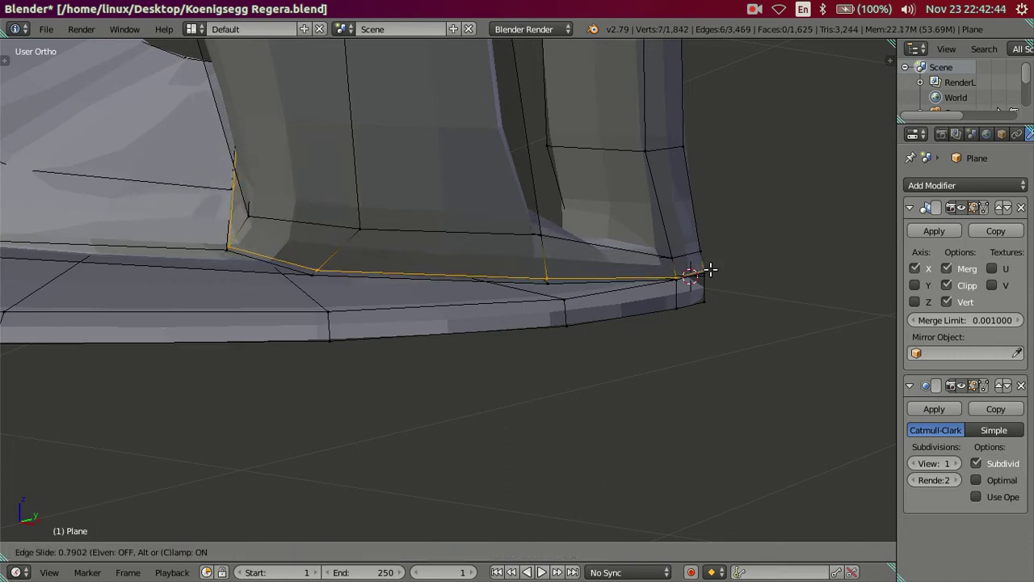
pyautogui.click(710, 270)
pyautogui.press('Tab')
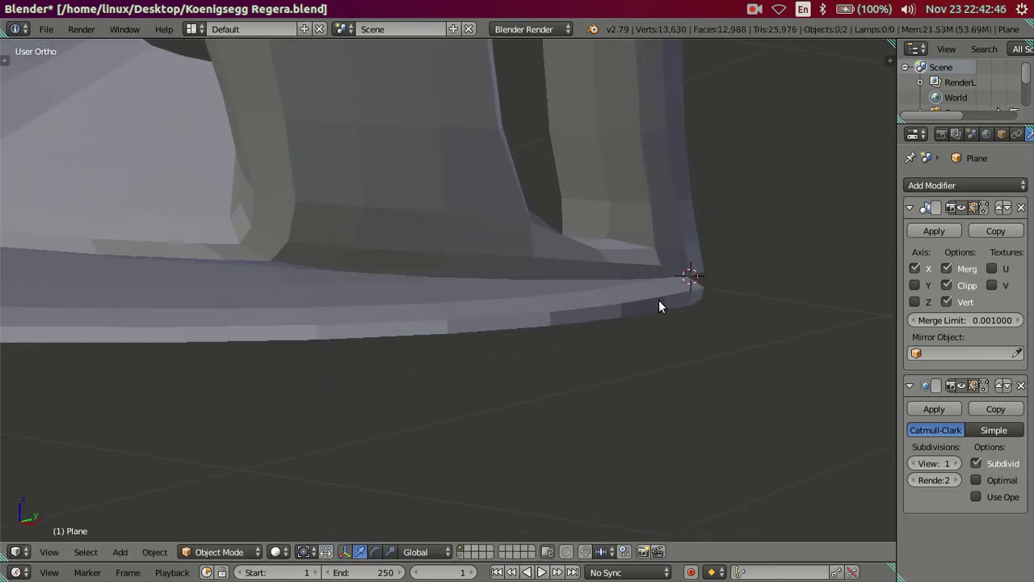
pyautogui.press('Tab')
# Add a second, centred edge loop along the splitter
pyautogui.hotkey('ctrl', 'r')
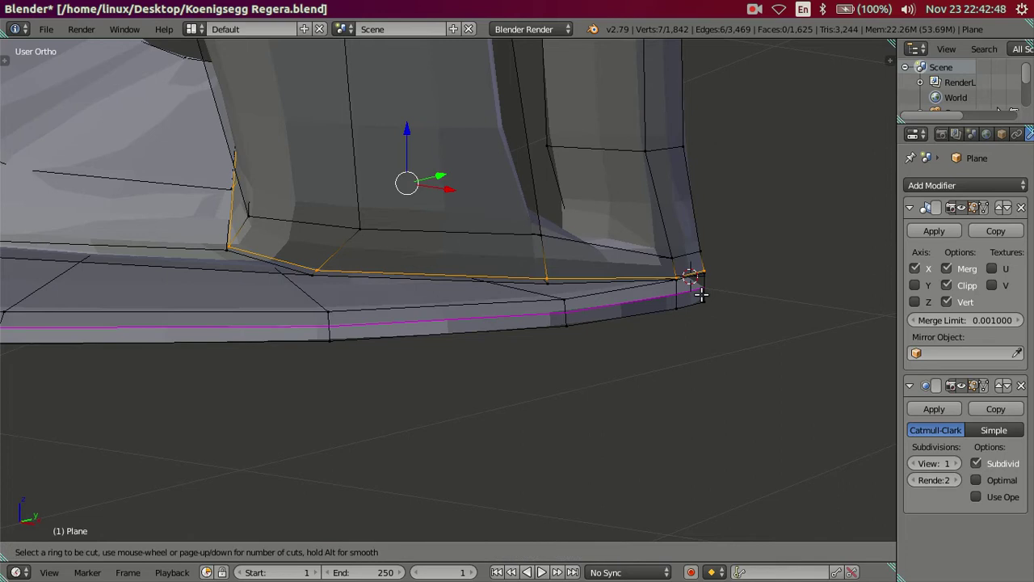
pyautogui.click(700, 284)
pyautogui.rightClick(703, 284)
pyautogui.moveTo(703, 285)
pyautogui.mouseDown(button='middle')
pyautogui.moveTo(513, 308)
pyautogui.moveTo(490, 288)
pyautogui.mouseUp(button='middle')
pyautogui.press('Tab')
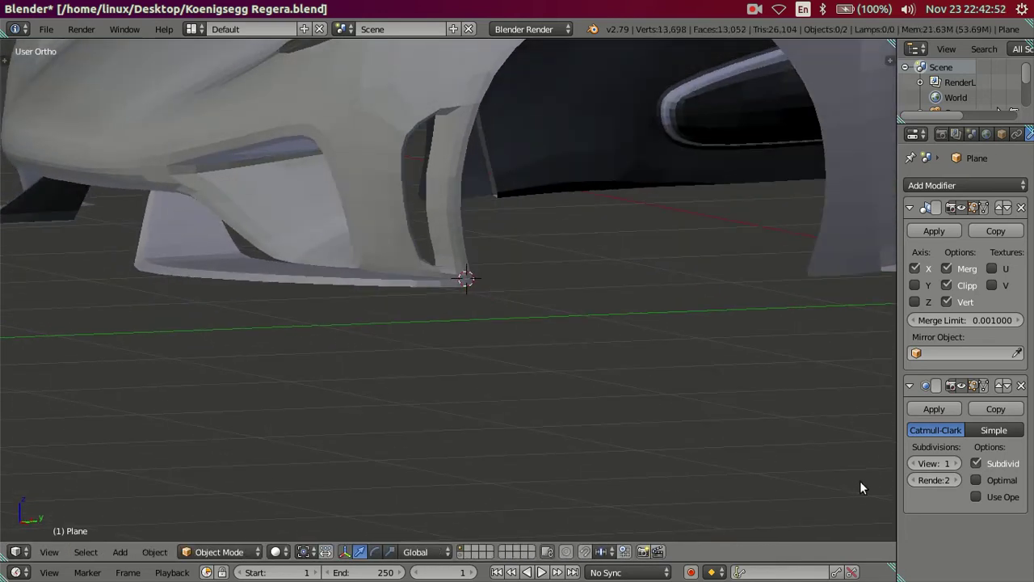
# Preview the splitter at subdivision level 2, then set the preview back to 0
pyautogui.click(956, 463)
pyautogui.moveTo(630, 346)
pyautogui.mouseDown(button='middle')
pyautogui.moveTo(644, 408)
pyautogui.moveTo(491, 439)
pyautogui.moveTo(496, 397)
pyautogui.moveTo(483, 377)
pyautogui.mouseUp(button='middle')
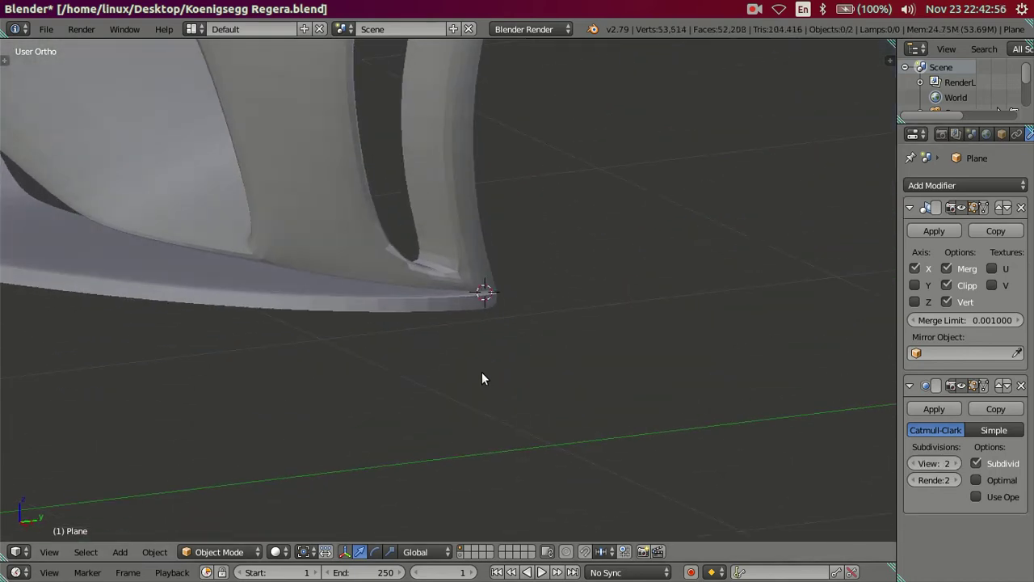
pyautogui.click(920, 464)
pyautogui.click(919, 464)
pyautogui.moveTo(428, 284); pyautogui.dragTo(493, 303, button='middle')
# Dissolve the two extra edge loops on the splitter
pyautogui.press('Tab')
pyautogui.hotkey('ctrl', 'x')
pyautogui.keyDown('alt'); pyautogui.rightClick(493, 304); pyautogui.keyUp('alt')
pyautogui.hotkey('ctrl', 'x')
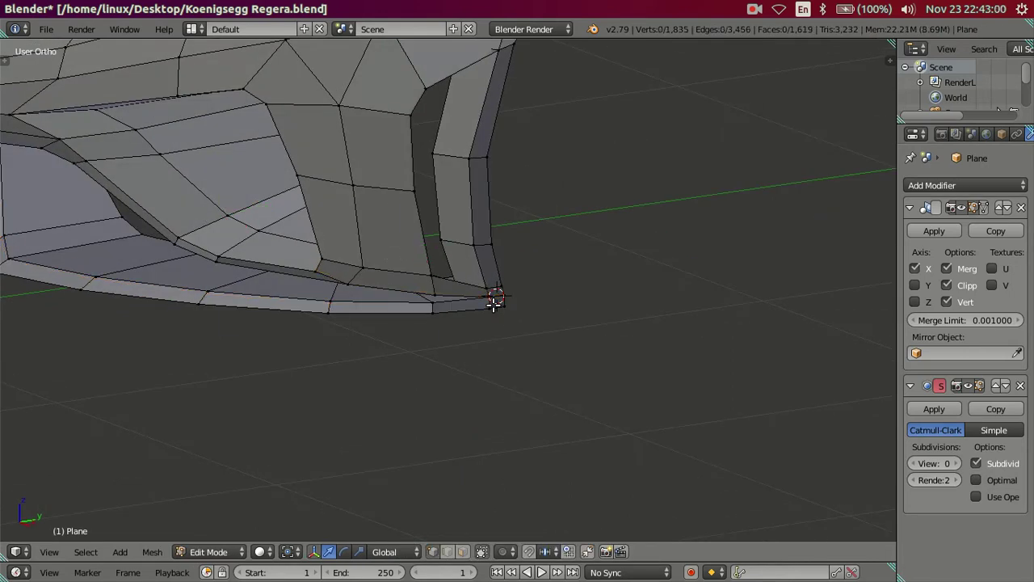
pyautogui.scroll(-3, 477, 310)
pyautogui.keyDown('shift'); pyautogui.moveTo(453, 316); pyautogui.dragTo(615, 332, button='middle'); pyautogui.keyUp('shift')
pyautogui.moveTo(414, 321)
pyautogui.mouseDown(button='middle')
pyautogui.moveTo(473, 266)
pyautogui.moveTo(489, 334)
pyautogui.moveTo(436, 321)
pyautogui.moveTo(427, 300)
pyautogui.moveTo(491, 305)
pyautogui.moveTo(547, 268)
pyautogui.moveTo(560, 233)
pyautogui.moveTo(573, 249)
pyautogui.moveTo(547, 307)
pyautogui.moveTo(445, 313)
pyautogui.moveTo(568, 243)
pyautogui.moveTo(557, 261)
pyautogui.moveTo(573, 314)
pyautogui.moveTo(563, 288)
pyautogui.moveTo(579, 257)
pyautogui.moveTo(513, 302)
pyautogui.mouseUp(button='middle')
# Select the wing's bottom edge rows and grow the selection to the adjacent row
pyautogui.keyDown('alt'); pyautogui.rightClick(533, 272); pyautogui.keyUp('alt')
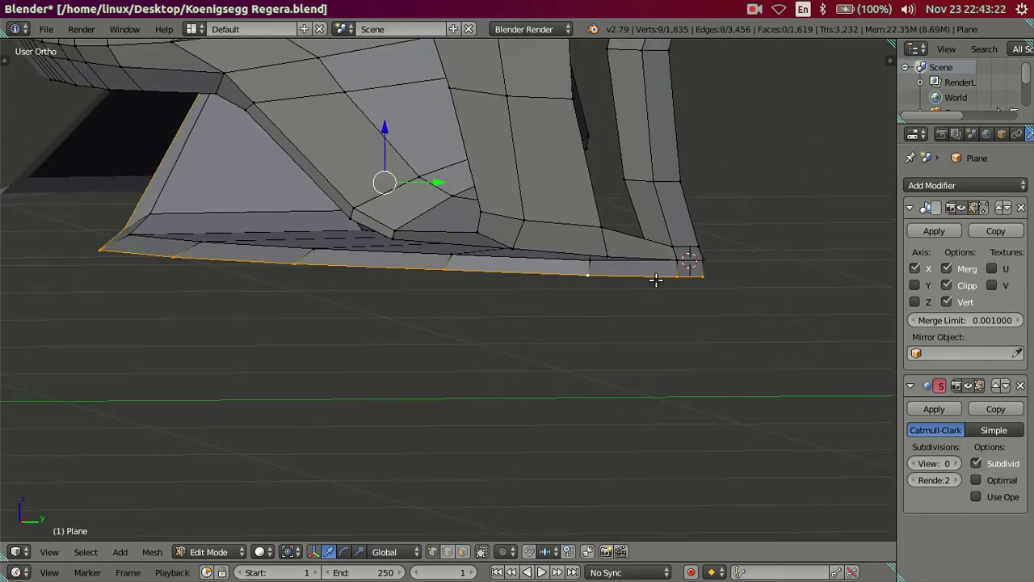
pyautogui.keyDown('shift'); pyautogui.rightClick(693, 283); pyautogui.keyUp('shift')
pyautogui.moveTo(684, 286)
pyautogui.mouseDown(button='middle')
pyautogui.moveTo(476, 375)
pyautogui.moveTo(300, 337)
pyautogui.moveTo(411, 299)
pyautogui.mouseUp(button='middle')
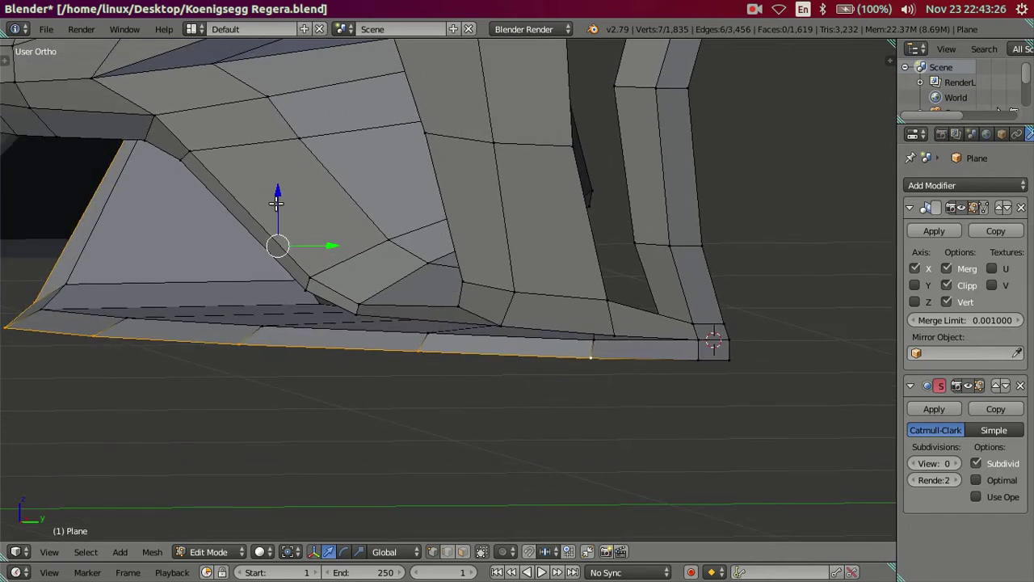
pyautogui.moveTo(276, 203)
pyautogui.mouseDown(button='middle')
pyautogui.moveTo(350, 327)
pyautogui.moveTo(538, 381)
pyautogui.mouseUp(button='middle')
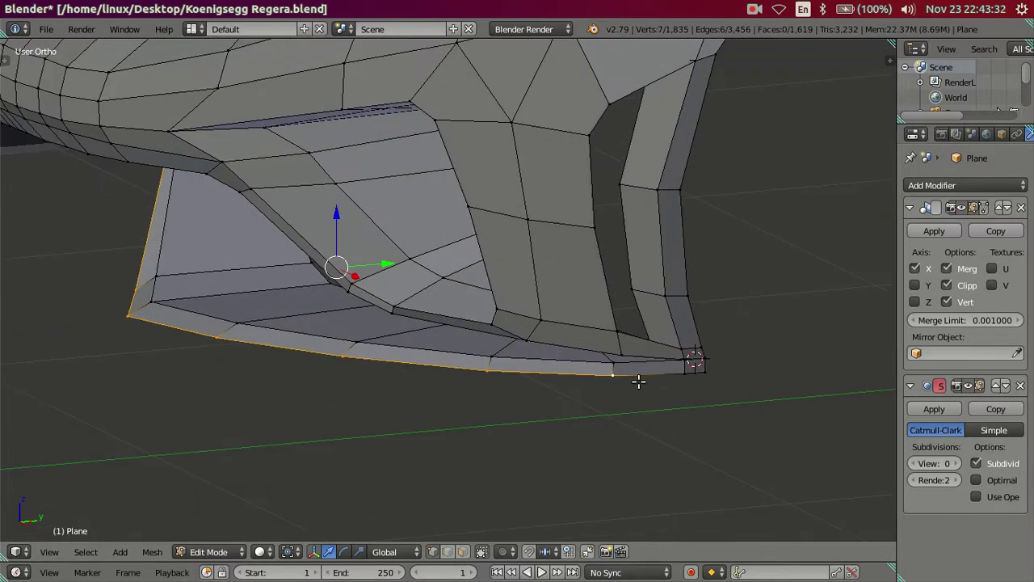
pyautogui.keyDown('shift'); pyautogui.rightClick(565, 375); pyautogui.keyUp('shift')
pyautogui.keyDown('shift'); pyautogui.rightClick(544, 369); pyautogui.keyUp('shift')
pyautogui.press('ctrl+KP_Add')
pyautogui.moveTo(544, 369); pyautogui.dragTo(453, 235, button='middle')
# Delete the selected faces along the splitter's lower edge
pyautogui.press('z')
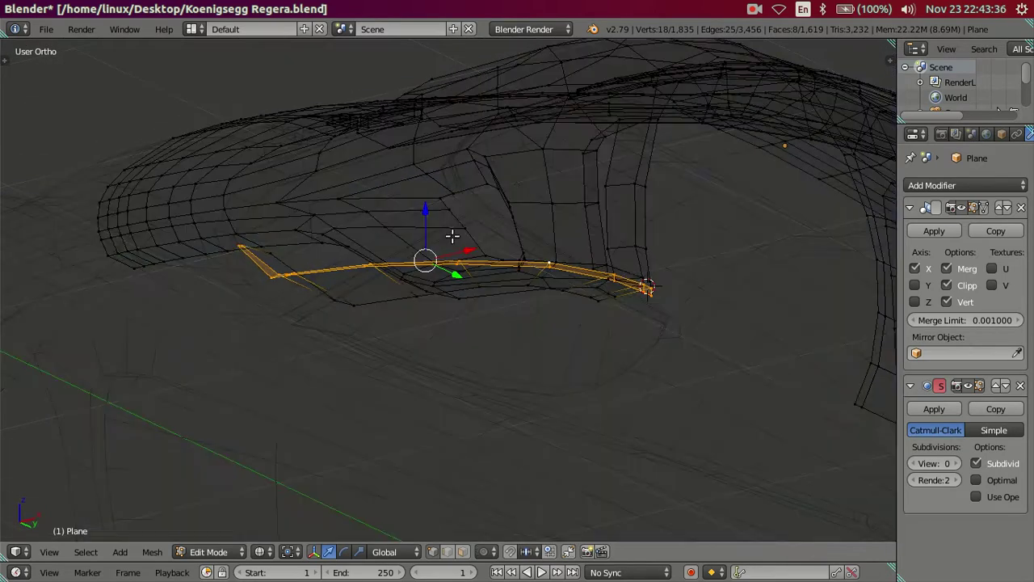
pyautogui.press('z')
pyautogui.press('x')
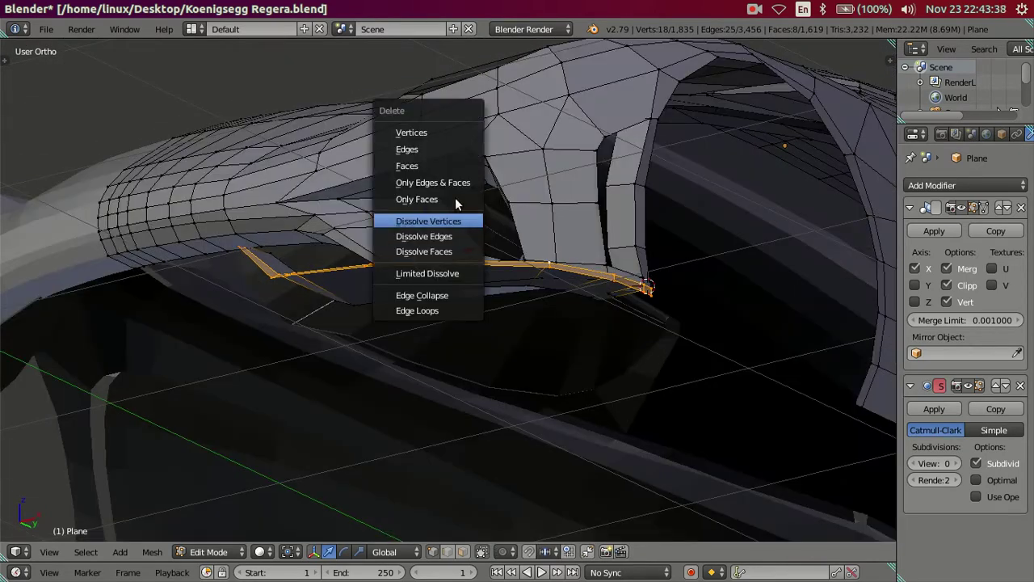
pyautogui.click(449, 166)
pyautogui.moveTo(474, 289); pyautogui.dragTo(466, 358, button='middle')
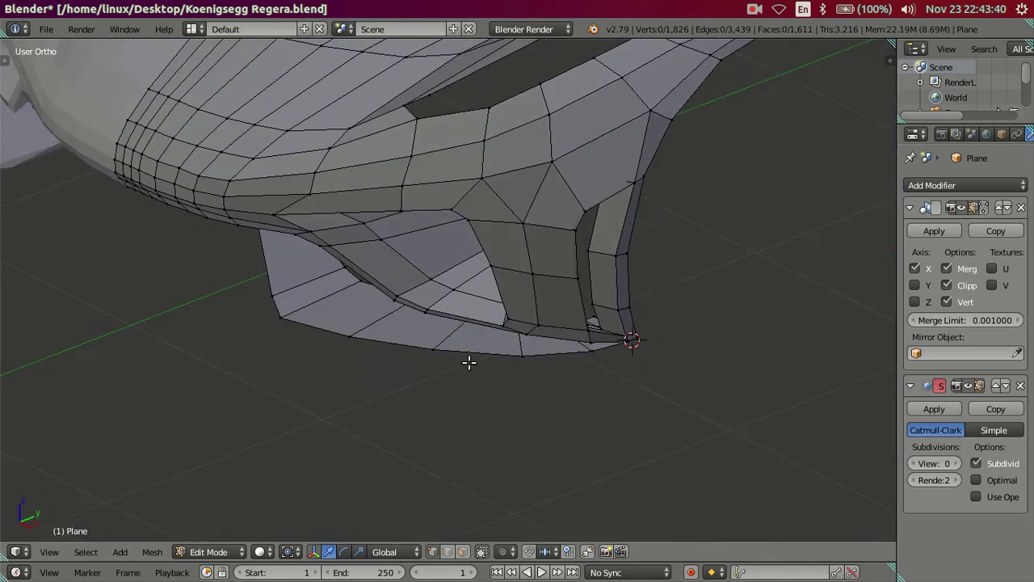
# Select the linked splitter strip and compare it with the reference photo
pyautogui.rightClick(278, 317)
pyautogui.hotkey('ctrl', 'l')
pyautogui.moveTo(278, 318)
pyautogui.mouseDown(button='middle')
pyautogui.moveTo(429, 322)
pyautogui.moveTo(446, 413)
pyautogui.mouseUp(button='middle')
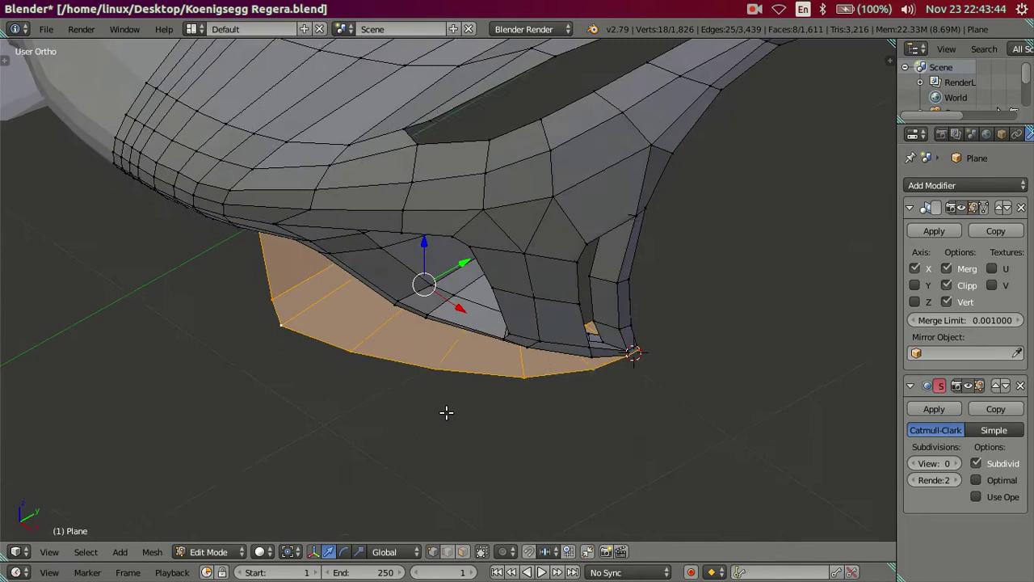
pyautogui.moveTo(342, 342)
pyautogui.mouseDown(button='middle')
pyautogui.moveTo(370, 456)
pyautogui.moveTo(326, 418)
pyautogui.moveTo(242, 383)
pyautogui.mouseUp(button='middle')
pyautogui.click(6, 306)
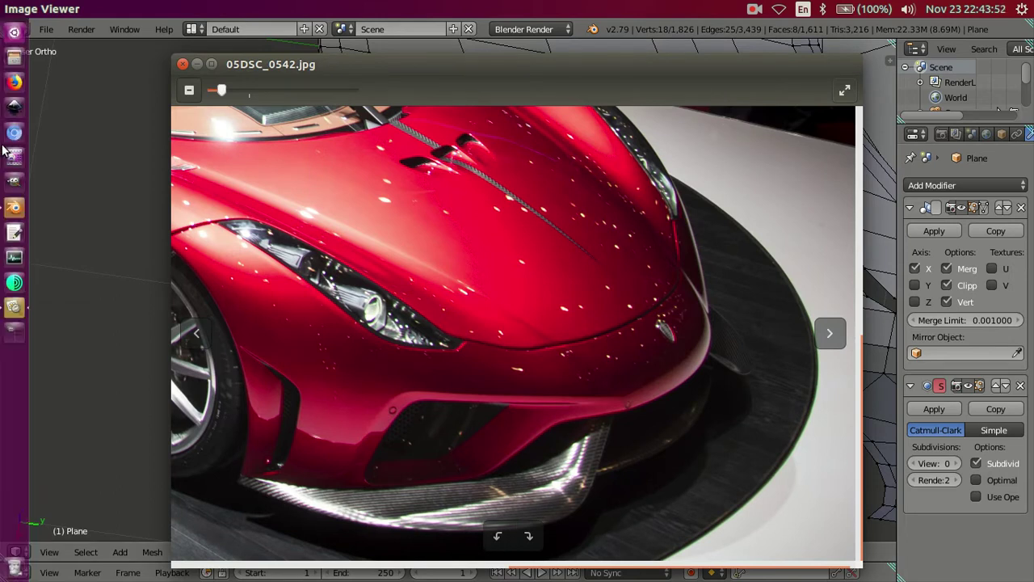
pyautogui.click(15, 211)
pyautogui.moveTo(250, 204)
pyautogui.mouseDown(button='middle')
pyautogui.moveTo(697, 297)
pyautogui.moveTo(664, 373)
pyautogui.mouseUp(button='middle')
# Slide an edge on the splitter's outer rim along X
pyautogui.keyDown('shift'); pyautogui.scroll(-1, 664, 373); pyautogui.keyUp('shift')
pyautogui.keyDown('shift'); pyautogui.scroll(-3, 570, 315); pyautogui.keyUp('shift')
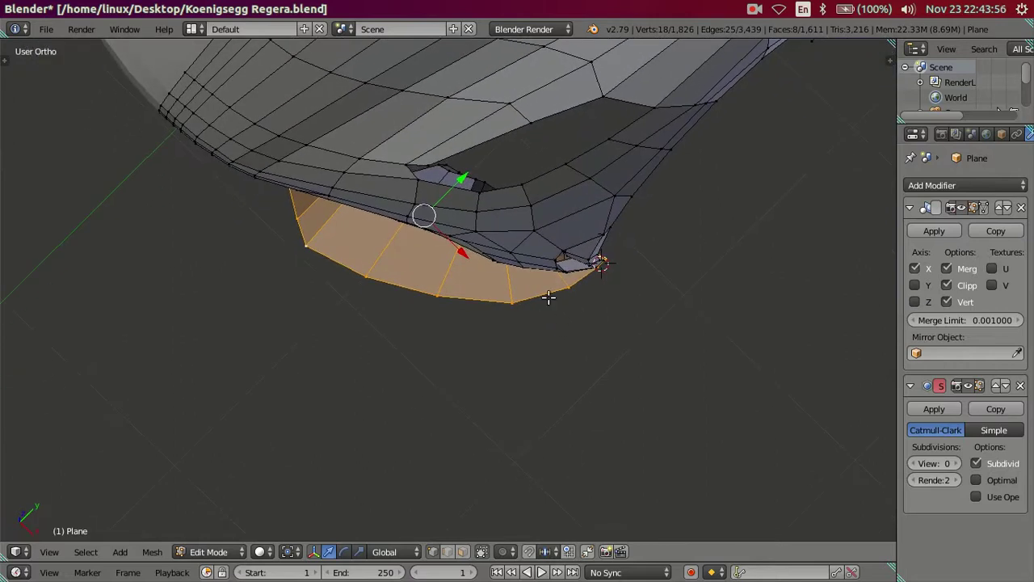
pyautogui.rightClick(549, 297)
pyautogui.keyDown('shift'); pyautogui.rightClick(521, 302); pyautogui.keyUp('shift')
pyautogui.moveTo(577, 331); pyautogui.dragTo(574, 330)
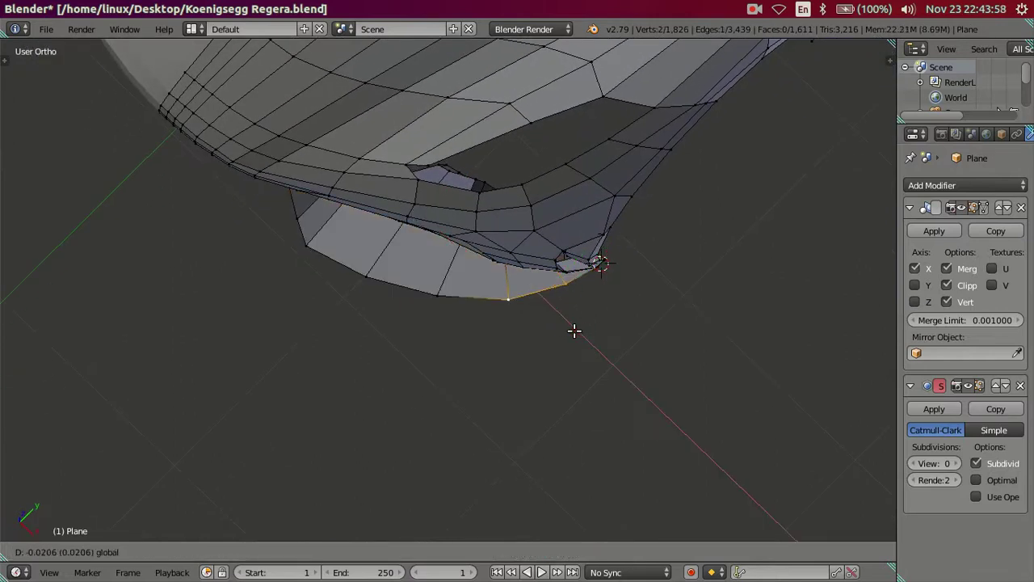
pyautogui.click(574, 330)
pyautogui.press('a')
# Nudge a vertex near the tip along Y and move the tip edge along X
pyautogui.moveTo(536, 286); pyautogui.dragTo(313, 303, button='middle')
pyautogui.rightClick(313, 303)
pyautogui.rightClick(439, 298)
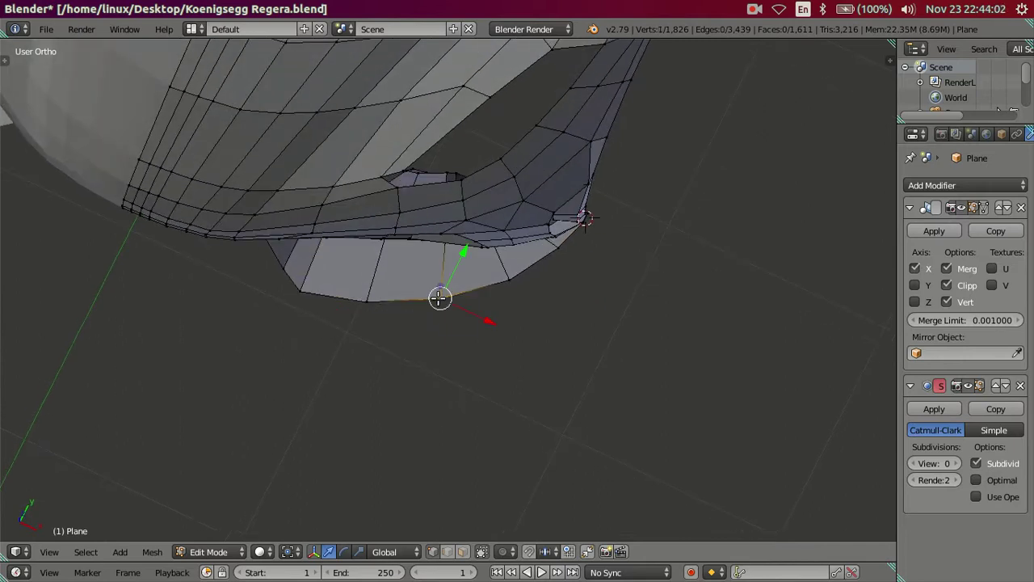
pyautogui.moveTo(459, 254); pyautogui.dragTo(463, 265)
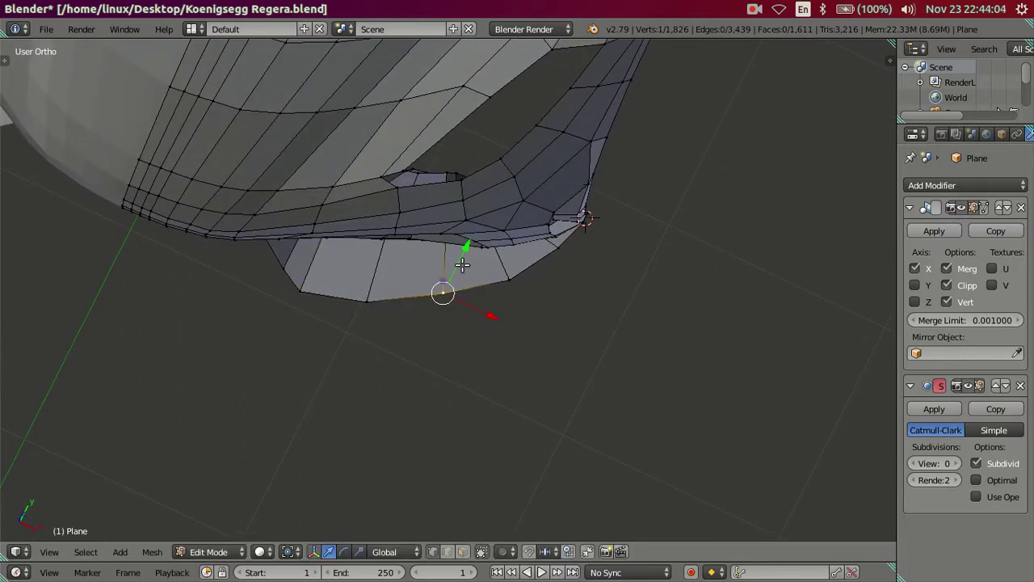
pyautogui.rightClick(509, 290)
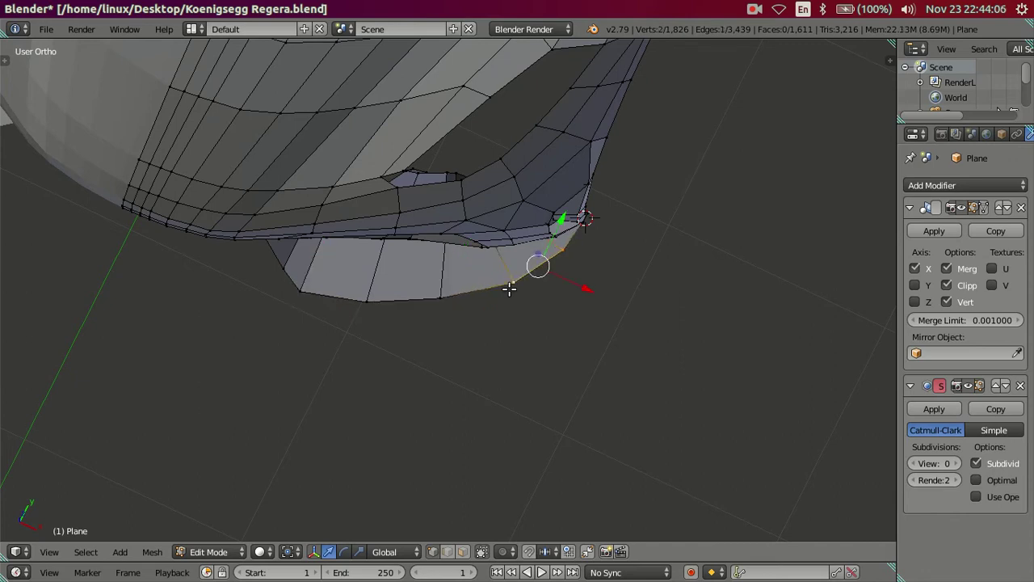
pyautogui.press('g')
pyautogui.press('y')
pyautogui.press('Escape')
pyautogui.press('g')
pyautogui.press('x')
pyautogui.click(577, 288)
pyautogui.moveTo(572, 299); pyautogui.dragTo(571, 310, button='middle')
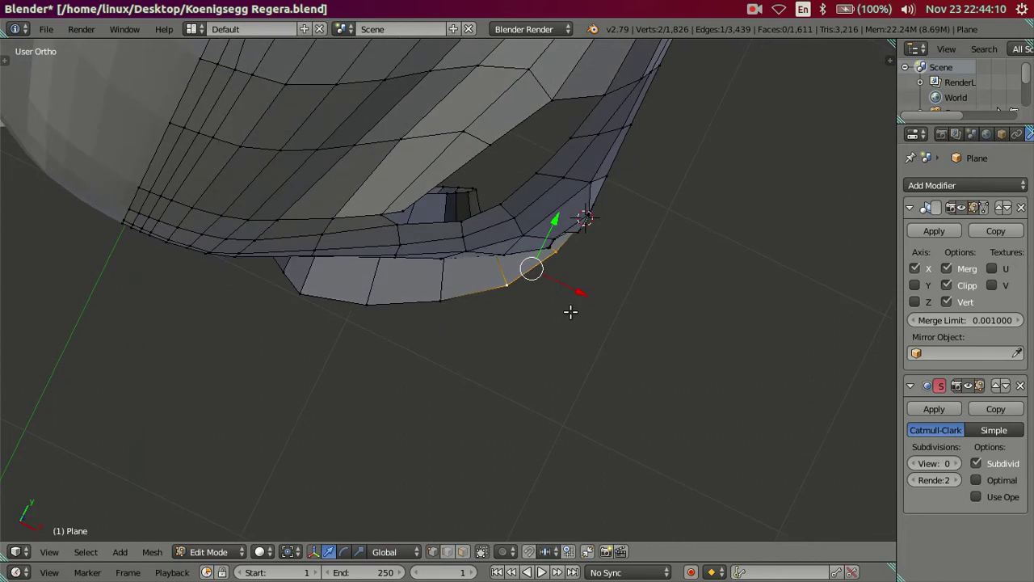
# In top wireframe view, move the lower outline edge along X to match the reference
pyautogui.press('KP_7')
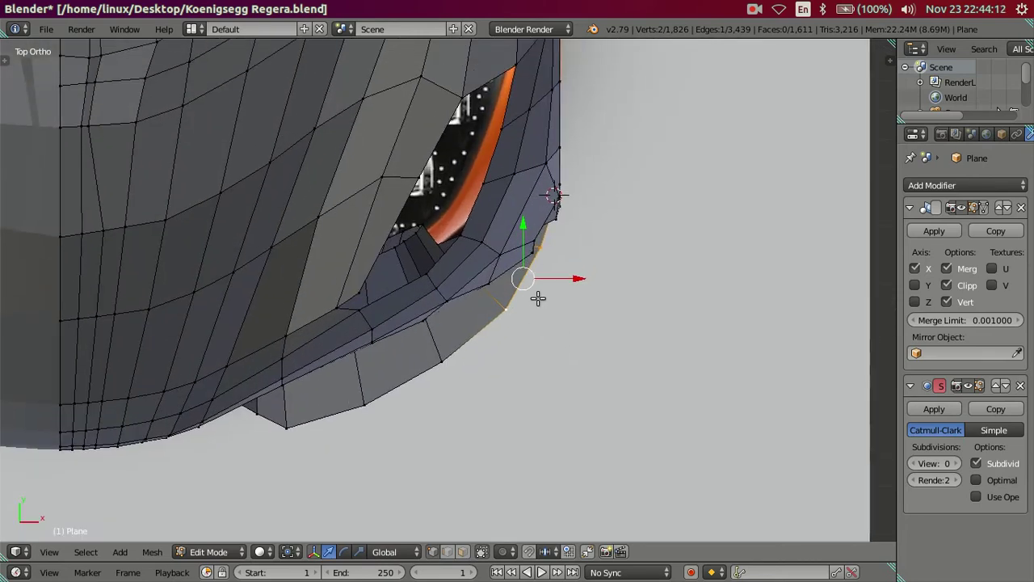
pyautogui.press('z')
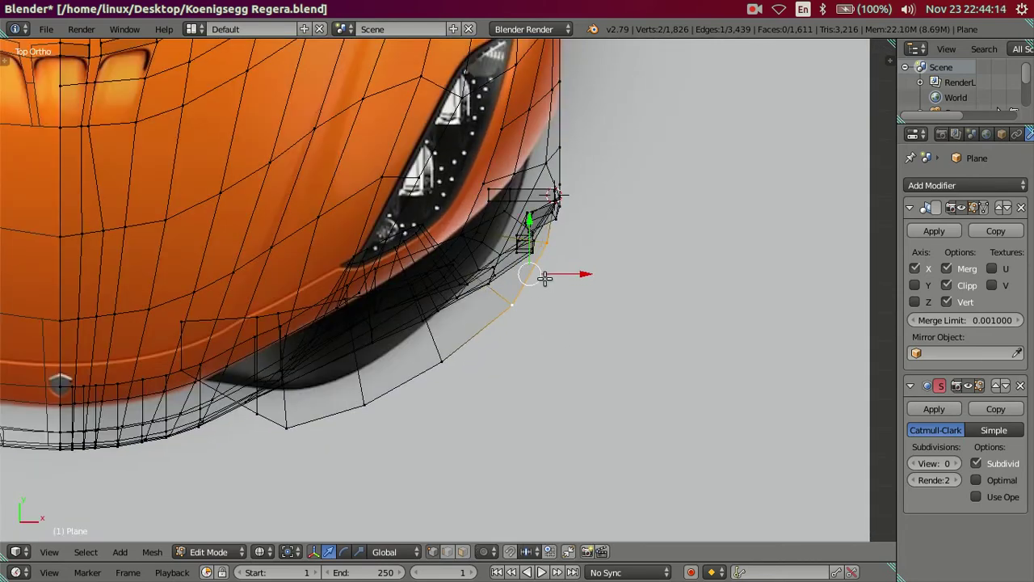
pyautogui.rightClick(405, 387)
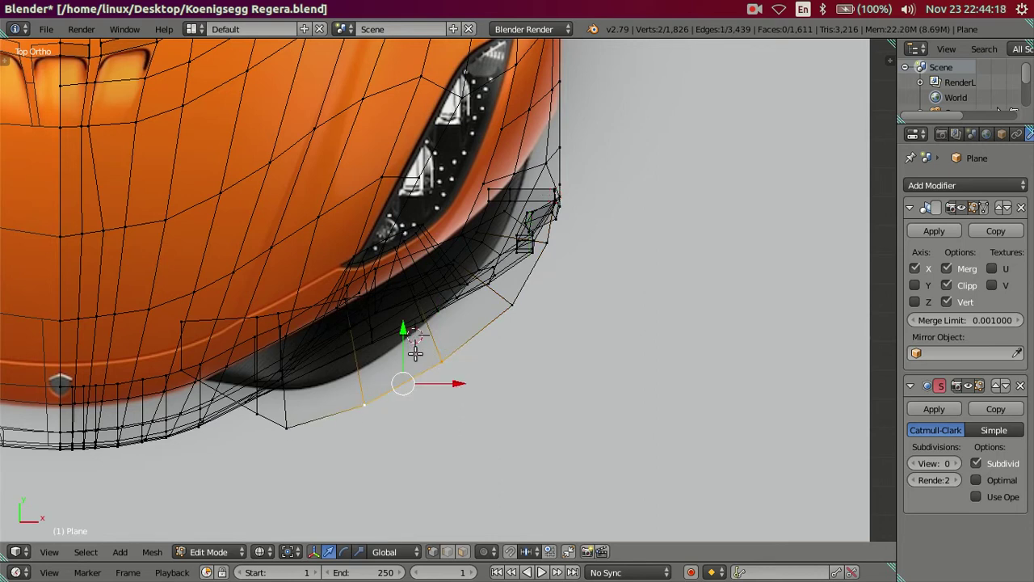
pyautogui.press('g')
pyautogui.press('x')
pyautogui.click(469, 371)
# Shift the tip edge along X and the lower outline edge right to match the photo
pyautogui.rightClick(510, 308)
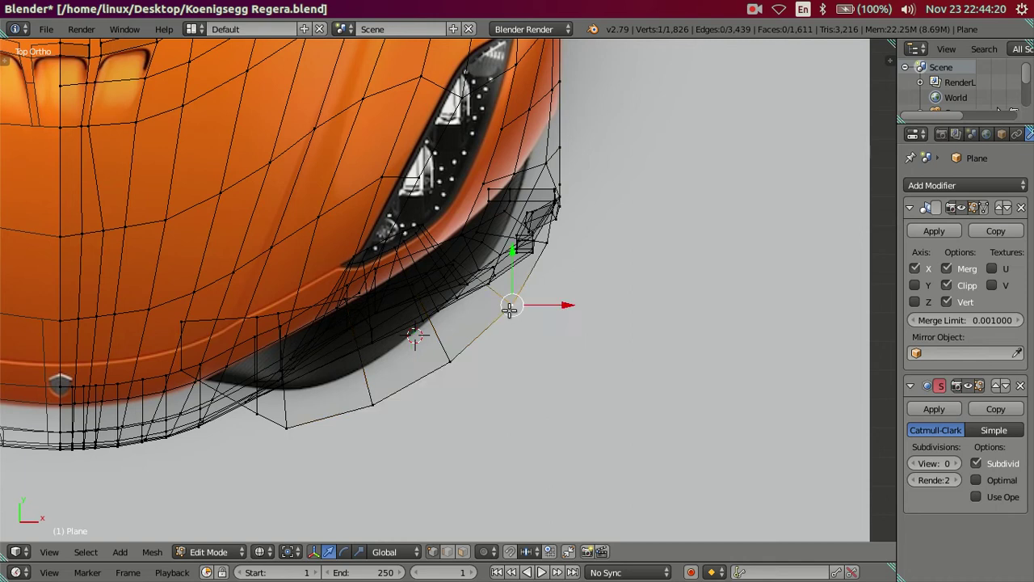
pyautogui.press('g')
pyautogui.press('x')
pyautogui.rightClick(552, 304)
pyautogui.rightClick(566, 257)
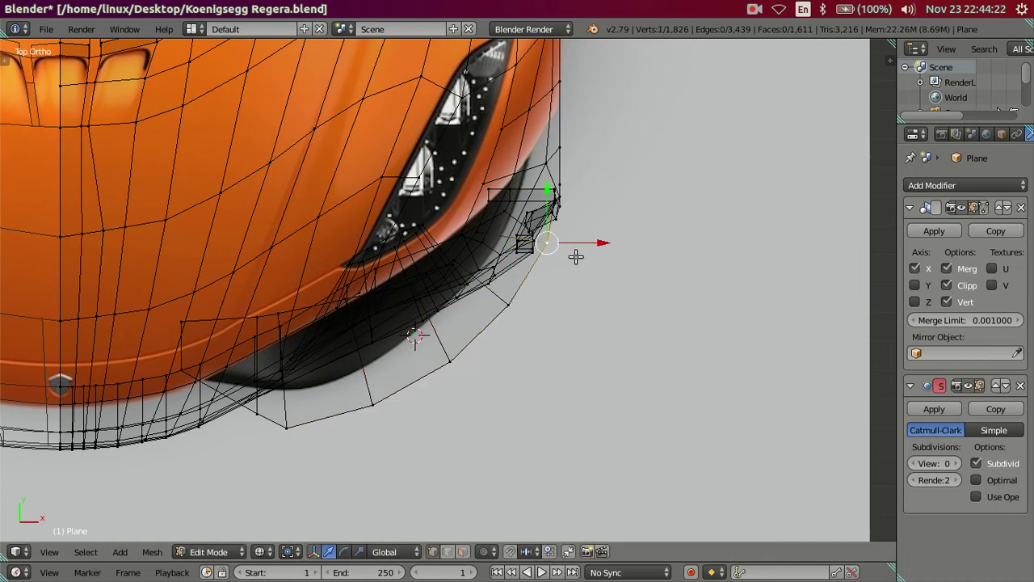
pyautogui.keyDown('shift'); pyautogui.rightClick(515, 294); pyautogui.keyUp('shift')
pyautogui.press('g')
pyautogui.press('x')
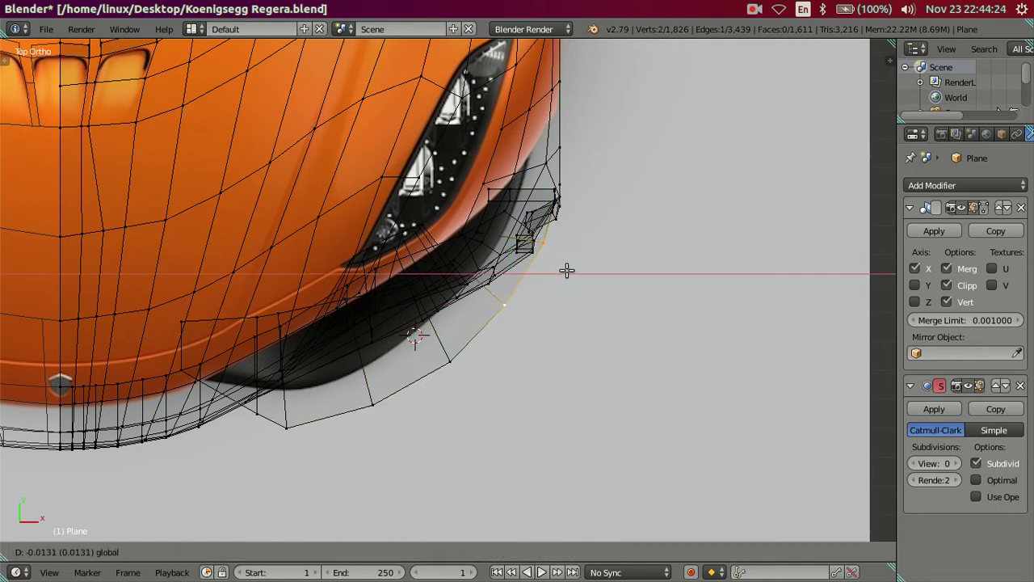
pyautogui.click(565, 271)
pyautogui.rightClick(371, 404)
pyautogui.keyDown('shift'); pyautogui.rightClick(449, 363); pyautogui.keyUp('shift')
pyautogui.moveTo(460, 384); pyautogui.dragTo(467, 382)
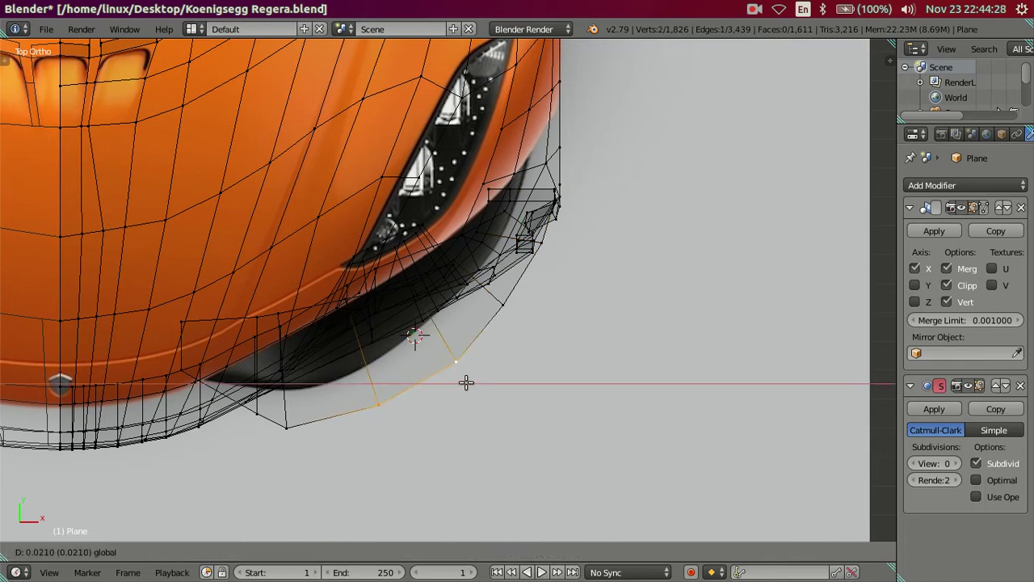
pyautogui.click(466, 382)
# Move the bottom vertex and the inner-end vertex onto the photo's splitter edge
pyautogui.rightClick(264, 416)
pyautogui.moveTo(331, 428)
pyautogui.mouseDown()
pyautogui.moveTo(350, 424)
pyautogui.moveTo(330, 423)
pyautogui.mouseUp()
pyautogui.moveTo(298, 377); pyautogui.dragTo(297, 386)
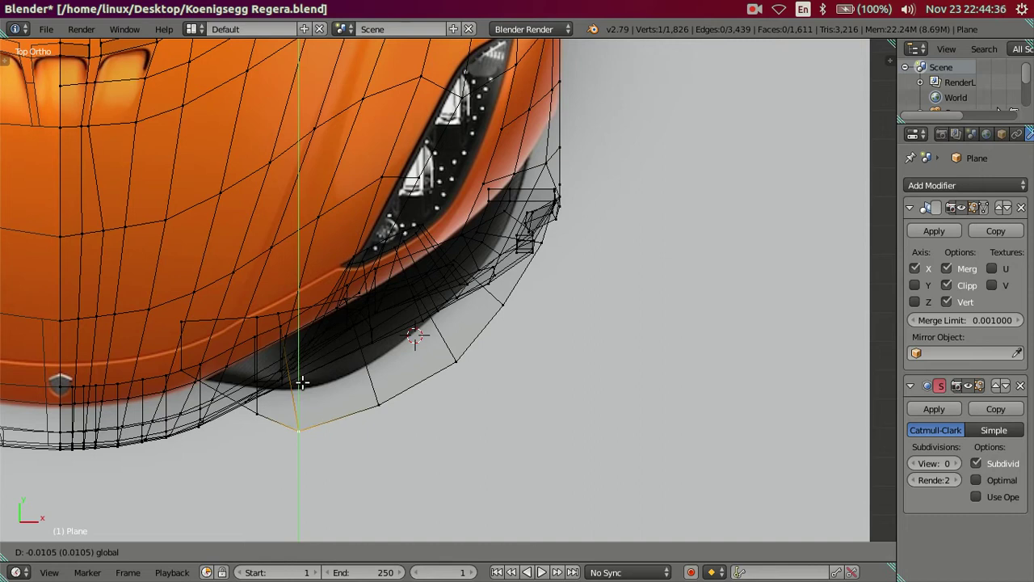
pyautogui.click(301, 383)
pyautogui.rightClick(180, 377)
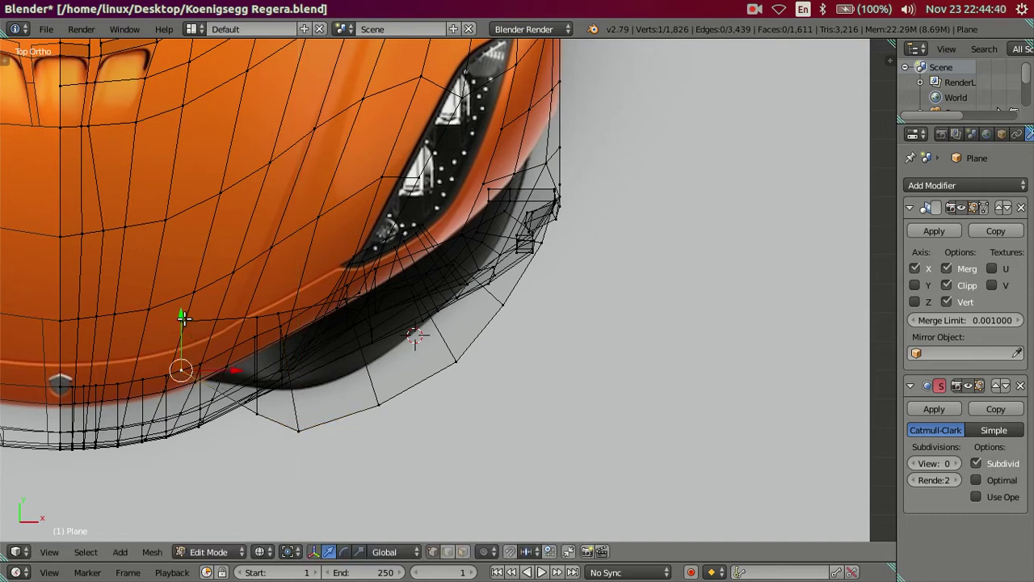
pyautogui.moveTo(182, 318); pyautogui.dragTo(183, 333)
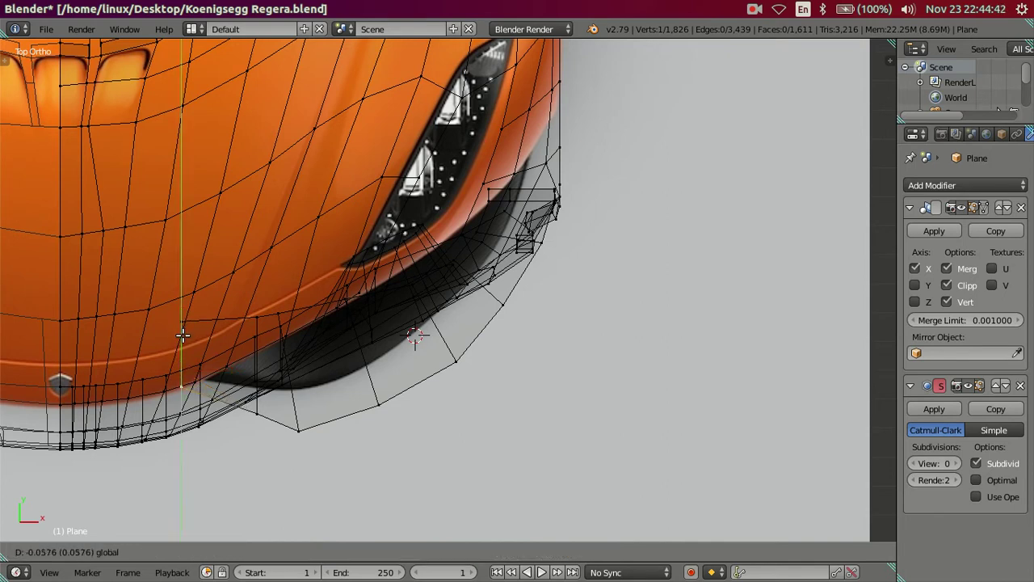
pyautogui.click(182, 335)
pyautogui.moveTo(180, 330)
pyautogui.mouseDown(button='middle')
pyautogui.moveTo(422, 331)
pyautogui.moveTo(347, 315)
pyautogui.mouseUp(button='middle')
# Set the subdivision preview level to 2
pyautogui.click(940, 469)
pyautogui.write('2')
pyautogui.press('Return')
# Adjust two lower-edge vertices of the bumper along X and Y
pyautogui.moveTo(691, 395)
pyautogui.mouseDown(button='middle')
pyautogui.moveTo(709, 448)
pyautogui.moveTo(422, 392)
pyautogui.moveTo(423, 358)
pyautogui.moveTo(429, 377)
pyautogui.mouseUp(button='middle')
pyautogui.rightClick(427, 355)
pyautogui.press('g')
pyautogui.press('x')
pyautogui.click(450, 354)
pyautogui.press('g')
pyautogui.press('y')
pyautogui.click(433, 314)
pyautogui.rightClick(355, 335)
pyautogui.press('g')
pyautogui.press('y')
pyautogui.click(368, 324)
pyautogui.moveTo(370, 328)
pyautogui.mouseDown(button='middle')
pyautogui.moveTo(393, 380)
pyautogui.moveTo(420, 323)
pyautogui.moveTo(523, 360)
pyautogui.moveTo(572, 307)
pyautogui.moveTo(567, 253)
pyautogui.moveTo(497, 247)
pyautogui.moveTo(450, 266)
pyautogui.moveTo(418, 235)
pyautogui.moveTo(393, 235)
pyautogui.moveTo(670, 373)
pyautogui.mouseUp(button='middle')
# Check the smoothed result, then turn the subdivision preview off with Ctrl+0
pyautogui.press('Tab')
pyautogui.hotkey('ctrl', '0')
pyautogui.press('Tab')
pyautogui.moveTo(397, 329); pyautogui.dragTo(400, 339, button='middle')
# Select the splitter's linked bottom strip and lower it slightly
pyautogui.rightClick(346, 299)
pyautogui.hotkey('ctrl', 'l')
pyautogui.moveTo(347, 298)
pyautogui.mouseDown(button='middle')
pyautogui.moveTo(461, 319)
pyautogui.moveTo(453, 337)
pyautogui.moveTo(394, 214)
pyautogui.mouseUp(button='middle')
pyautogui.press('e')
pyautogui.press('Escape')
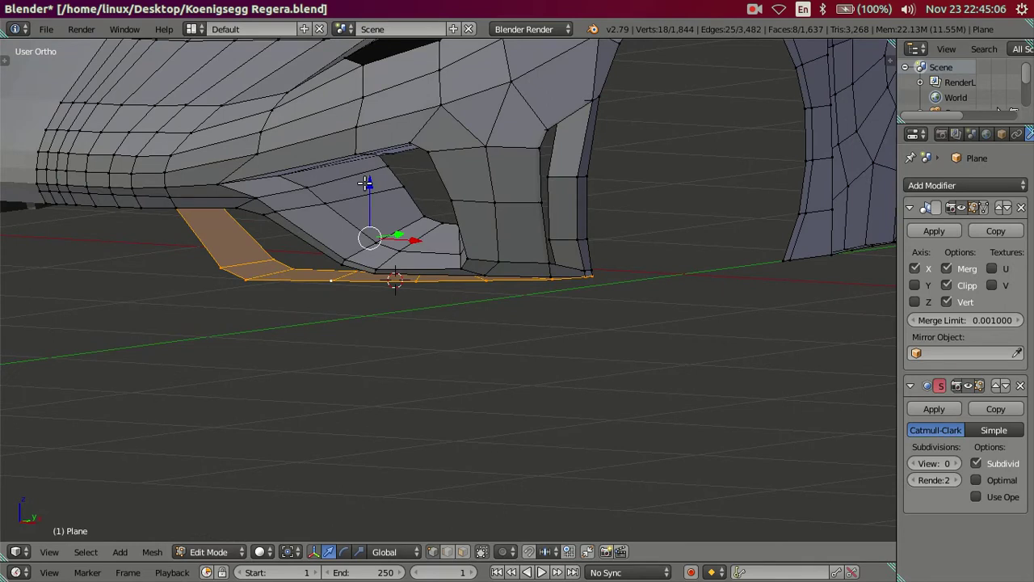
pyautogui.moveTo(366, 183); pyautogui.dragTo(370, 192)
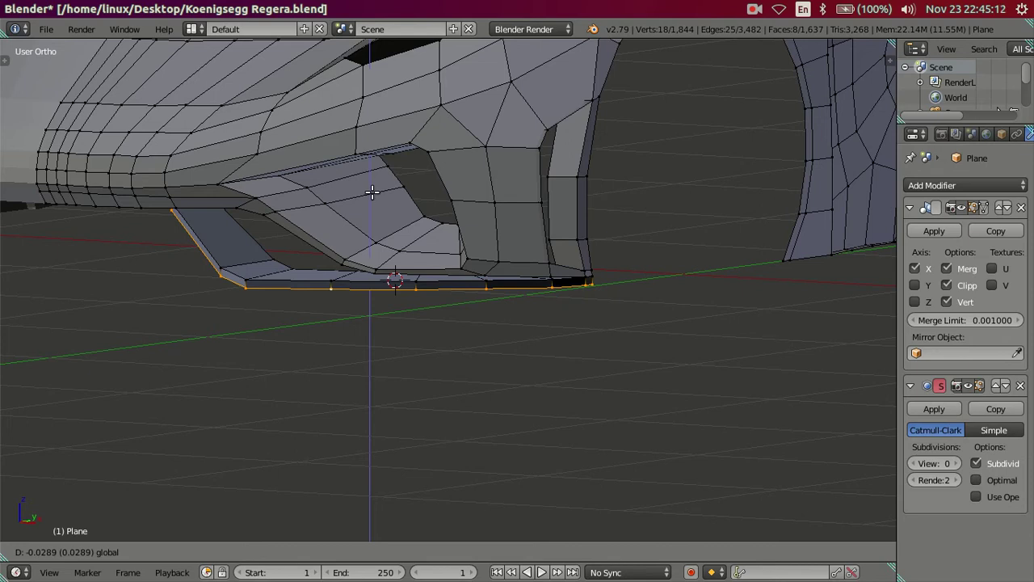
pyautogui.moveTo(372, 191); pyautogui.dragTo(375, 193)
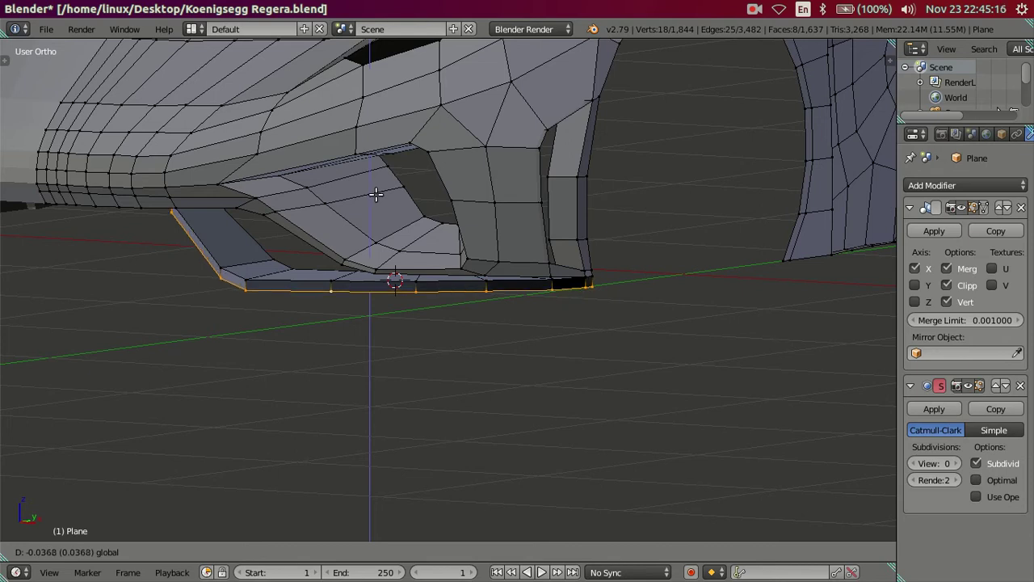
pyautogui.click(376, 194)
# Flip the normals of the whole linked splitter piece
pyautogui.rightClick(241, 264)
pyautogui.hotkey('ctrl', 'l')
pyautogui.hotkey('ctrl', 'f')
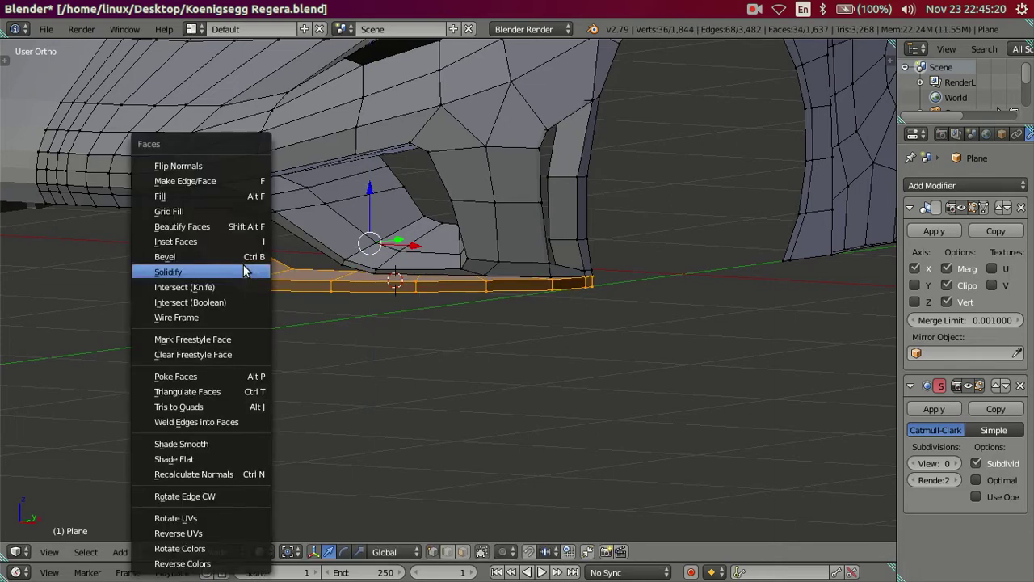
pyautogui.click(229, 169)
pyautogui.press('a')
# Select the two fin-tip vertices and nudge them slightly along X
pyautogui.moveTo(418, 296)
pyautogui.mouseDown(button='middle')
pyautogui.moveTo(365, 279)
pyautogui.moveTo(403, 303)
pyautogui.moveTo(405, 363)
pyautogui.moveTo(422, 357)
pyautogui.mouseUp(button='middle')
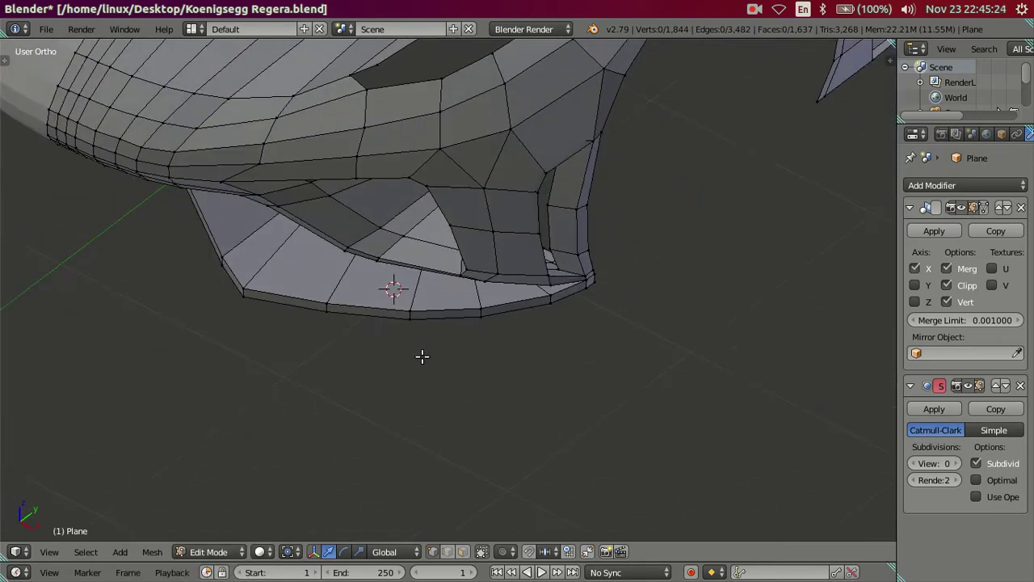
pyautogui.rightClick(477, 323)
pyautogui.moveTo(477, 323)
pyautogui.mouseDown(button='middle')
pyautogui.moveTo(273, 250)
pyautogui.moveTo(174, 259)
pyautogui.moveTo(204, 191)
pyautogui.moveTo(215, 196)
pyautogui.mouseUp(button='middle')
pyautogui.keyDown('alt'); pyautogui.rightClick(170, 228); pyautogui.keyUp('alt')
pyautogui.rightClick(198, 186)
pyautogui.keyDown('shift'); pyautogui.rightClick(222, 183); pyautogui.keyUp('shift')
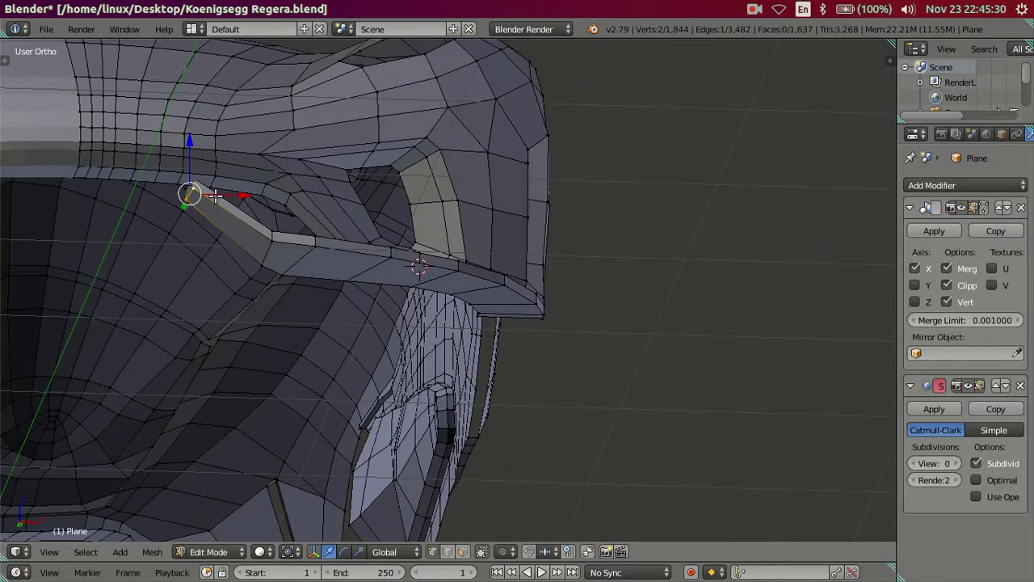
pyautogui.moveTo(239, 195); pyautogui.dragTo(233, 195)
# Raise the fin's tip vertices slightly, then nudge the bend vertex left and up into place
pyautogui.moveTo(184, 148); pyautogui.dragTo(185, 144)
pyautogui.moveTo(185, 150); pyautogui.dragTo(279, 248, button='middle')
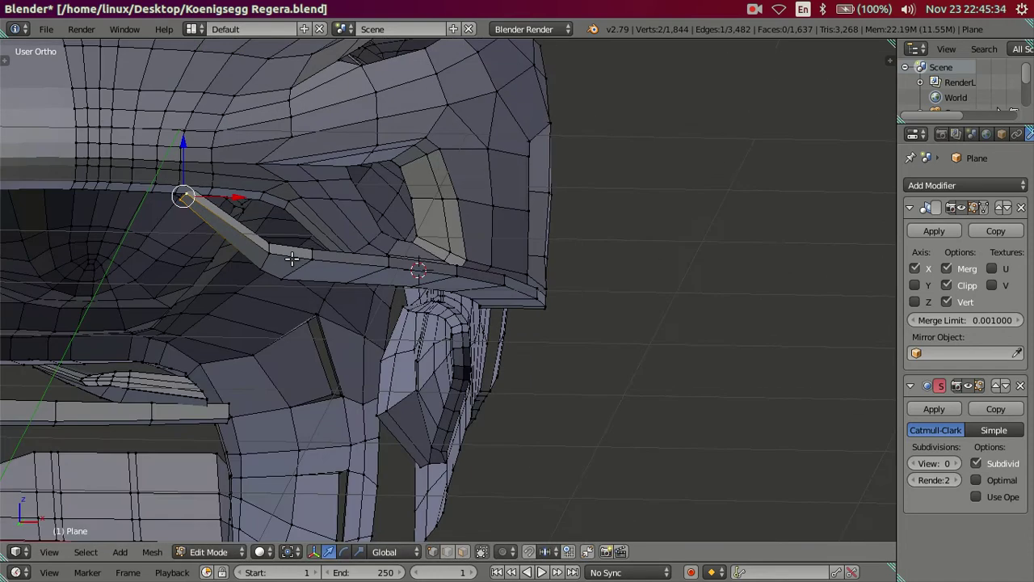
pyautogui.rightClick(279, 248)
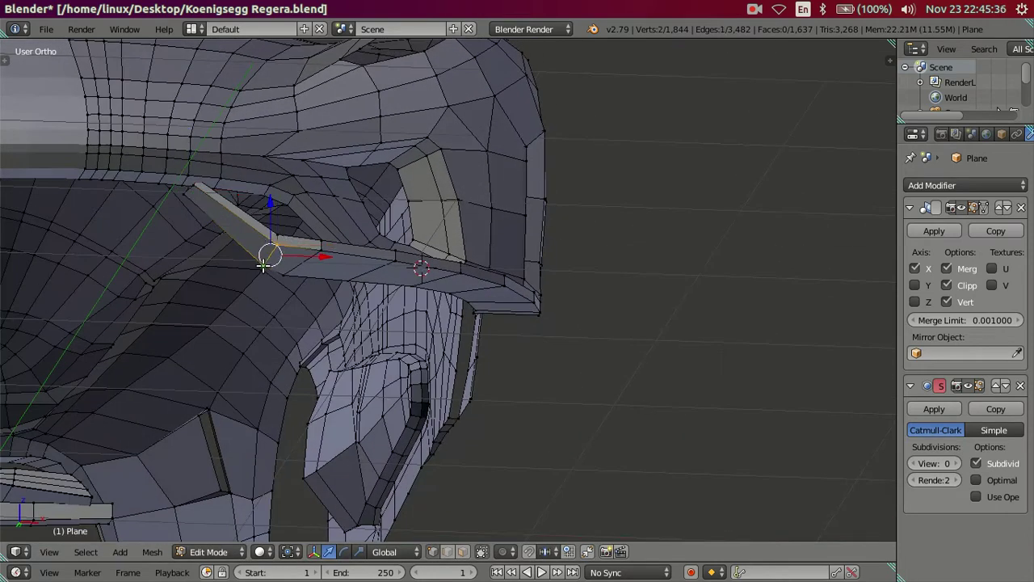
pyautogui.moveTo(307, 259); pyautogui.dragTo(299, 254)
pyautogui.moveTo(270, 216); pyautogui.dragTo(286, 224)
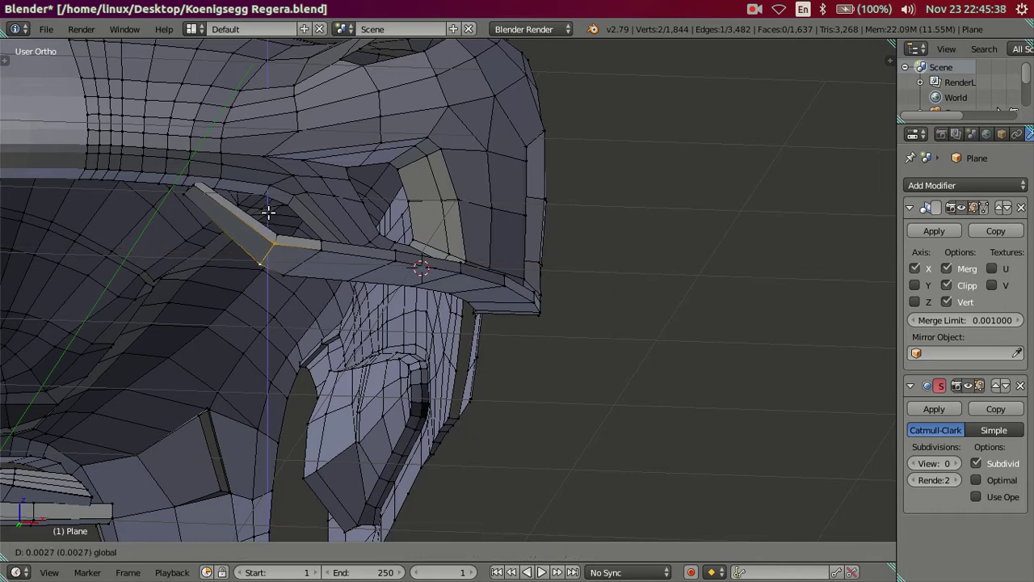
pyautogui.moveTo(286, 224)
pyautogui.mouseDown(button='middle')
pyautogui.moveTo(286, 266)
pyautogui.moveTo(261, 302)
pyautogui.moveTo(242, 275)
pyautogui.moveTo(422, 366)
pyautogui.mouseUp(button='middle')
pyautogui.moveTo(323, 332); pyautogui.dragTo(319, 334)
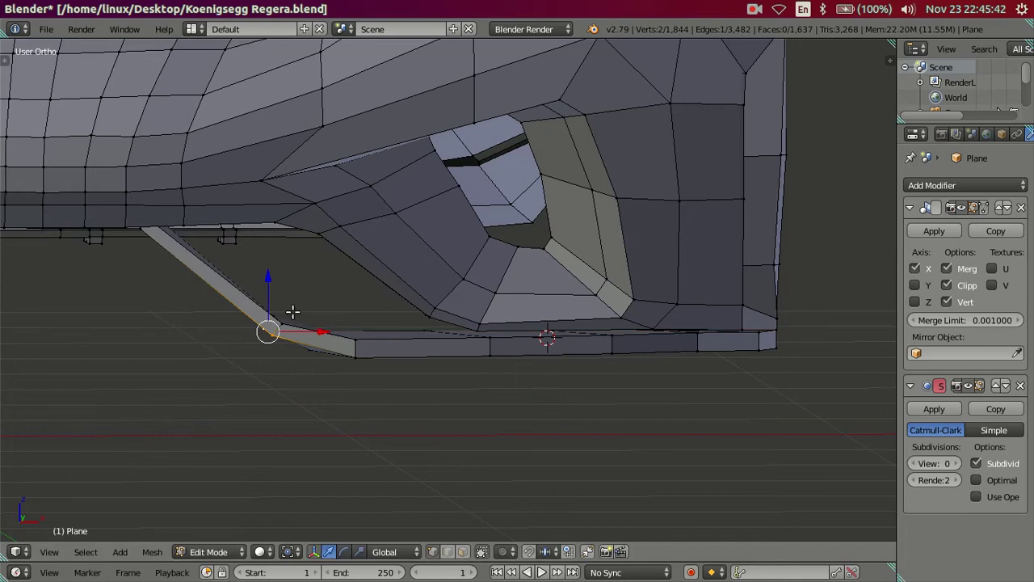
pyautogui.moveTo(269, 276); pyautogui.dragTo(269, 277)
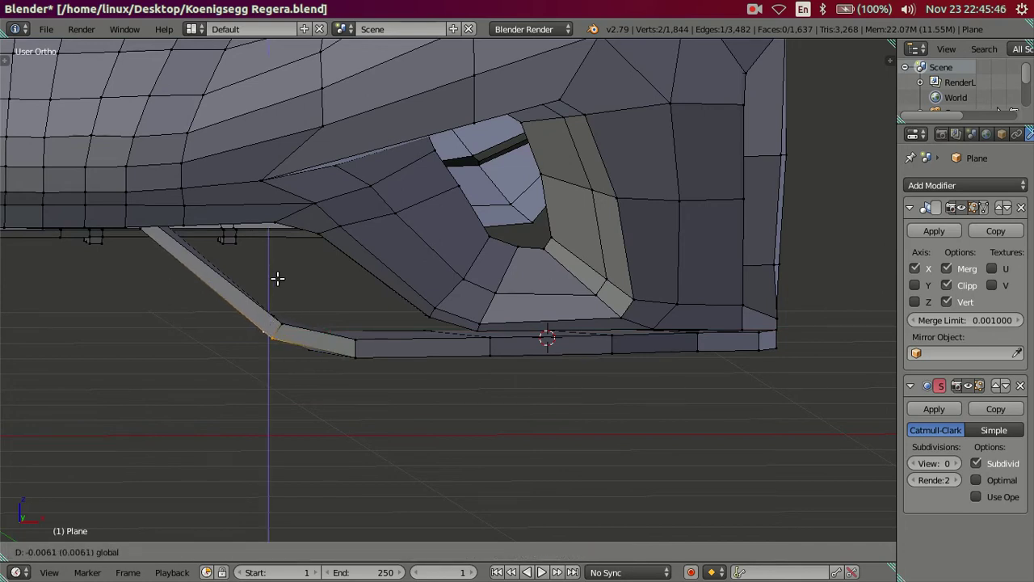
pyautogui.click(278, 278)
# Deselect everything and select an edge path along the splitter's front
pyautogui.press('a')
pyautogui.moveTo(300, 307)
pyautogui.mouseDown(button='middle')
pyautogui.moveTo(423, 363)
pyautogui.moveTo(395, 460)
pyautogui.moveTo(540, 399)
pyautogui.mouseUp(button='middle')
pyautogui.moveTo(333, 379)
pyautogui.mouseDown(button='middle')
pyautogui.moveTo(358, 295)
pyautogui.moveTo(277, 307)
pyautogui.moveTo(266, 257)
pyautogui.moveTo(316, 490)
pyautogui.moveTo(296, 489)
pyautogui.mouseUp(button='middle')
pyautogui.keyDown('ctrl'); pyautogui.click(239, 255); pyautogui.keyUp('ctrl')
# Move the selected front edge path along the Y axis
pyautogui.press('g')
pyautogui.press('y')
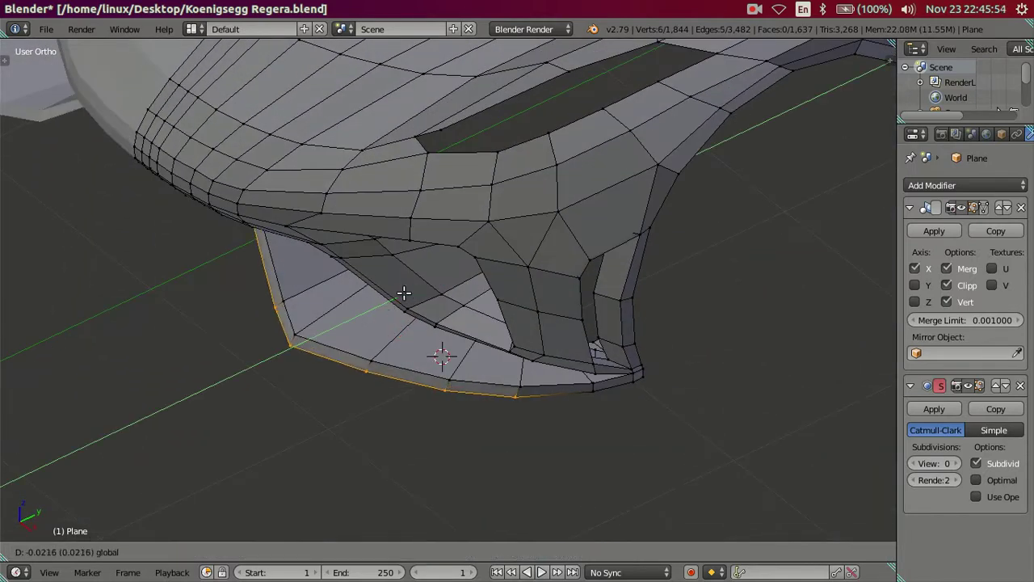
pyautogui.click(398, 296)
pyautogui.moveTo(398, 297)
pyautogui.mouseDown(button='middle')
pyautogui.moveTo(482, 423)
pyautogui.moveTo(485, 448)
pyautogui.moveTo(526, 433)
pyautogui.mouseUp(button='middle')
# In top view, select the shortest path along the front edge and move it outward
pyautogui.press('KP_7')
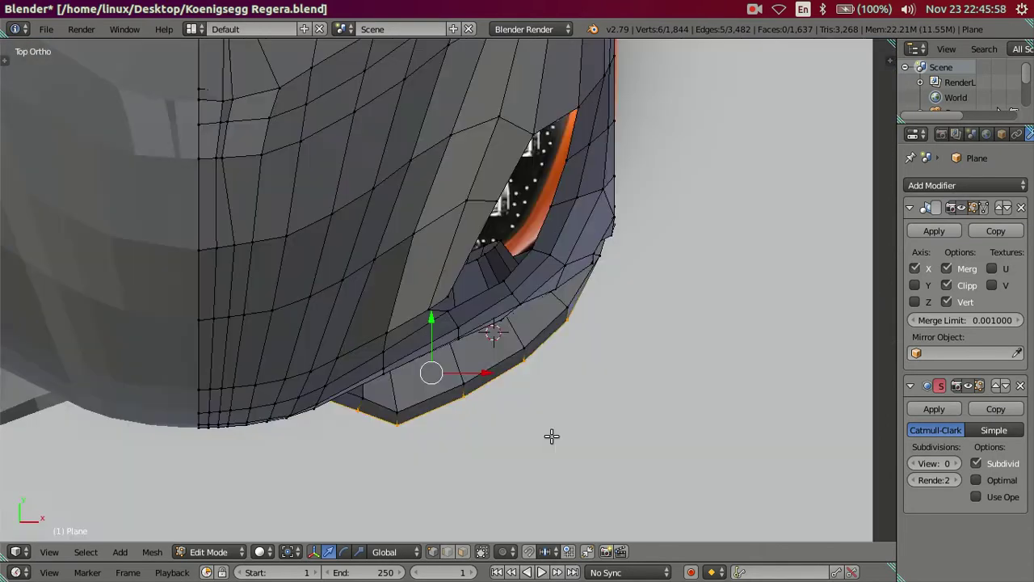
pyautogui.scroll(3, 526, 358)
pyautogui.rightClick(423, 443)
pyautogui.keyDown('ctrl'); pyautogui.rightClick(609, 303); pyautogui.keyUp('ctrl')
pyautogui.press('g')
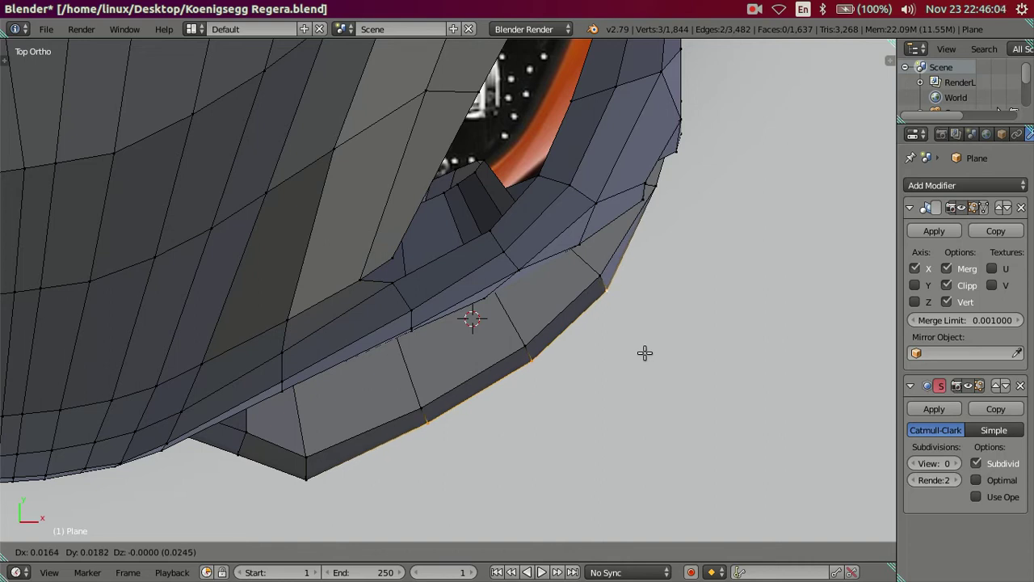
pyautogui.click(644, 353)
# Move one corner vertex of the front edge to round the curve, then deselect all
pyautogui.rightClick(611, 295)
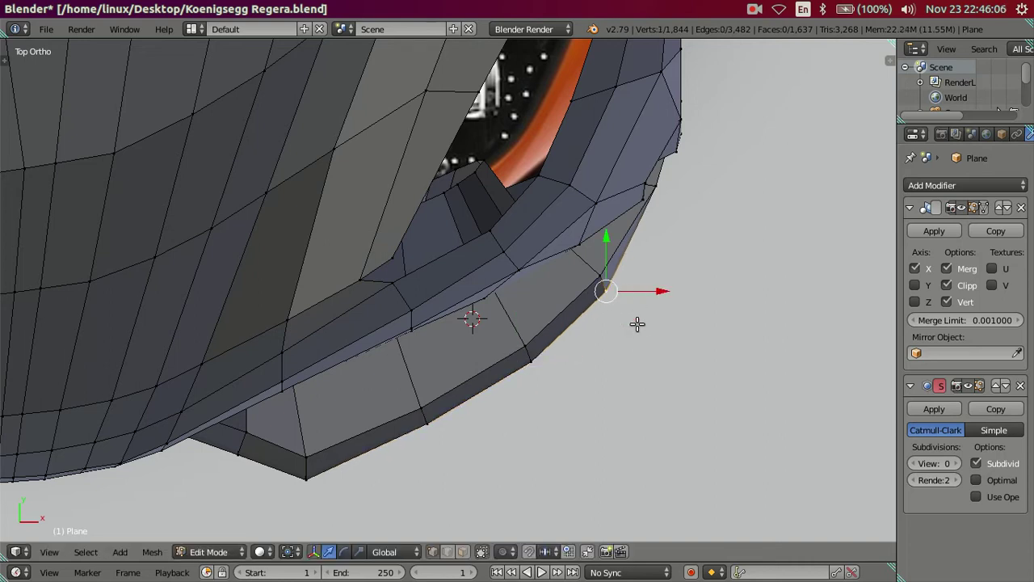
pyautogui.press('g')
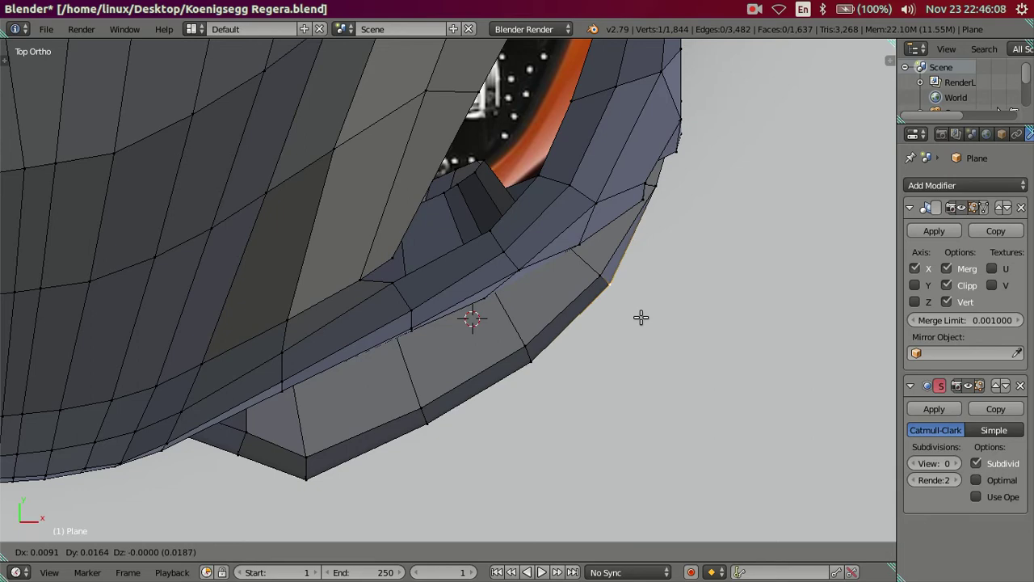
pyautogui.click(641, 318)
pyautogui.press('a')
pyautogui.scroll(-3, 606, 372)
pyautogui.press('z')
pyautogui.moveTo(607, 385)
pyautogui.mouseDown(button='middle')
pyautogui.moveTo(522, 237)
pyautogui.moveTo(511, 288)
pyautogui.moveTo(545, 280)
pyautogui.moveTo(492, 319)
pyautogui.moveTo(587, 245)
pyautogui.moveTo(445, 212)
pyautogui.moveTo(462, 274)
pyautogui.mouseUp(button='middle')
pyautogui.press('z')
# Add a loop cut across the splitter's underside
pyautogui.hotkey('ctrl', 'r')
pyautogui.click(467, 300)
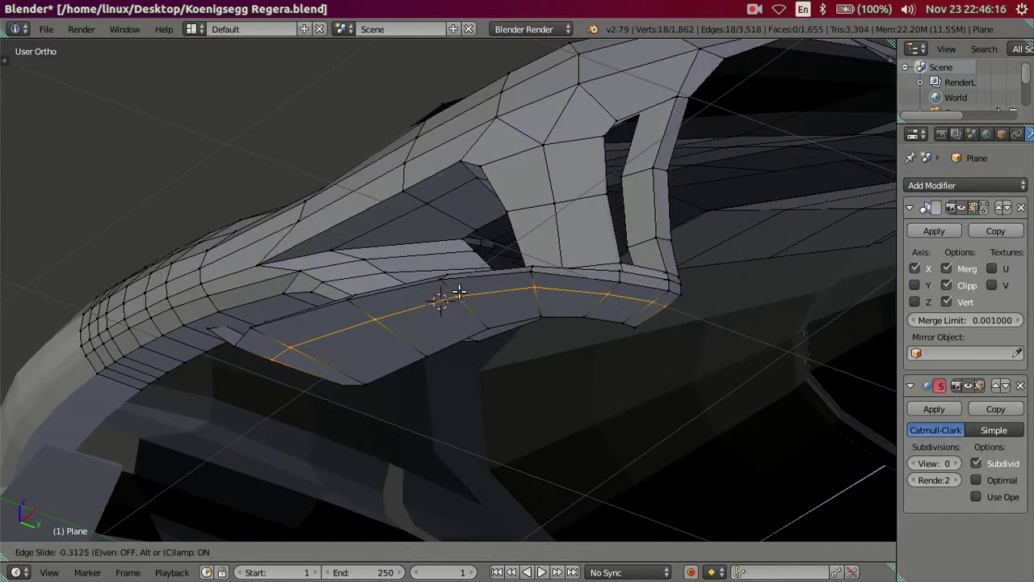
pyautogui.click(454, 280)
pyautogui.moveTo(454, 280)
pyautogui.mouseDown(button='middle')
pyautogui.moveTo(445, 415)
pyautogui.moveTo(451, 455)
pyautogui.moveTo(461, 455)
pyautogui.mouseUp(button='middle')
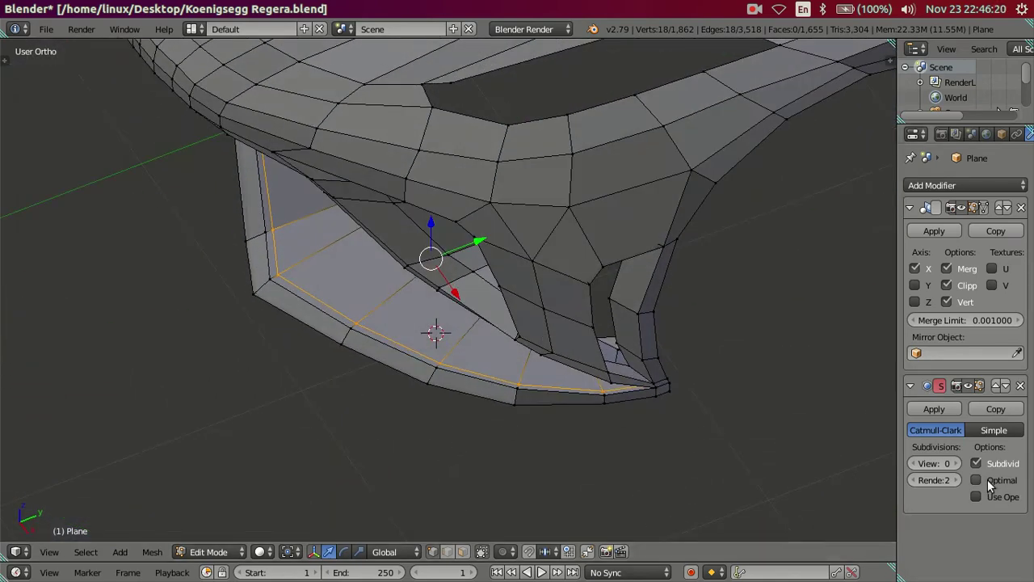
# Preview the body smoothed at subdivision level 2 in Object Mode, then return to Edit Mode
pyautogui.click(958, 463)
pyautogui.hotkey('ctrl', '2')
pyautogui.press('Tab')
pyautogui.moveTo(334, 378)
pyautogui.mouseDown(button='middle')
pyautogui.moveTo(349, 321)
pyautogui.moveTo(374, 307)
pyautogui.moveTo(383, 329)
pyautogui.moveTo(439, 307)
pyautogui.mouseUp(button='middle')
pyautogui.moveTo(247, 382)
pyautogui.mouseDown(button='middle')
pyautogui.moveTo(307, 311)
pyautogui.moveTo(292, 281)
pyautogui.moveTo(249, 305)
pyautogui.moveTo(294, 328)
pyautogui.moveTo(469, 301)
pyautogui.moveTo(499, 270)
pyautogui.moveTo(499, 248)
pyautogui.mouseUp(button='middle')
pyautogui.press('Tab')
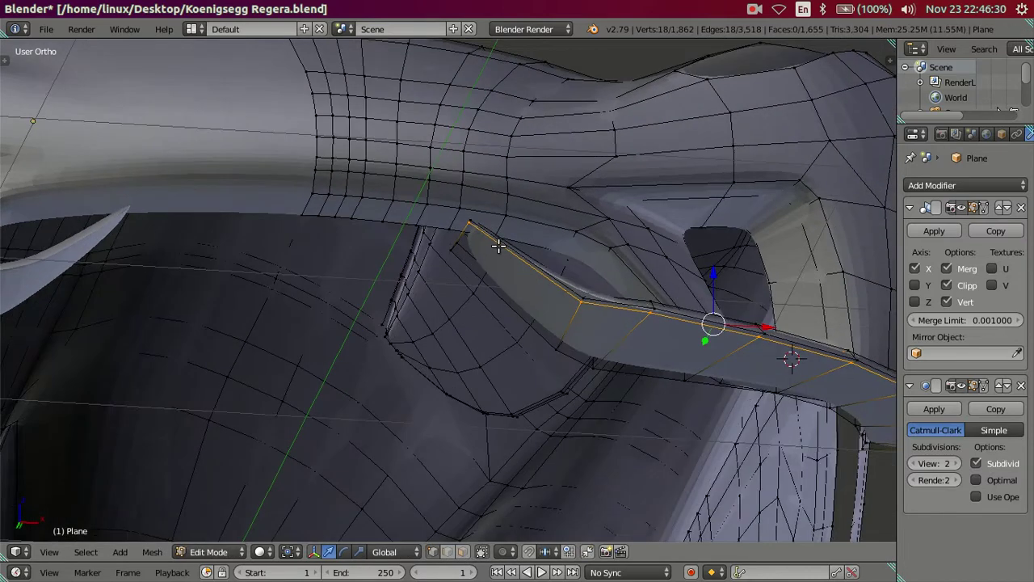
# Add another loop cut near the fin tip and preview the smoothed front
pyautogui.hotkey('ctrl', 'r')
pyautogui.click(494, 241)
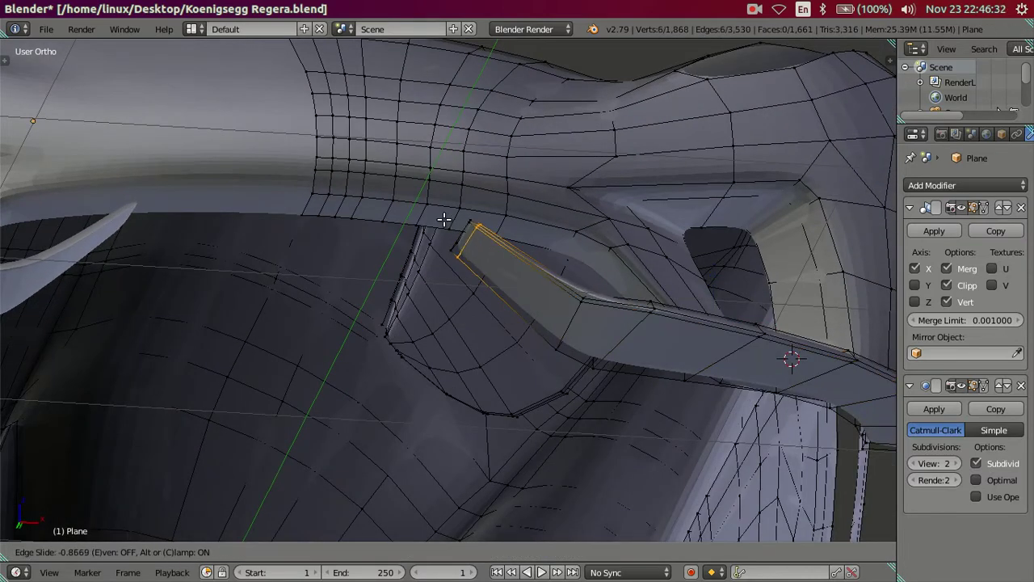
pyautogui.click(445, 220)
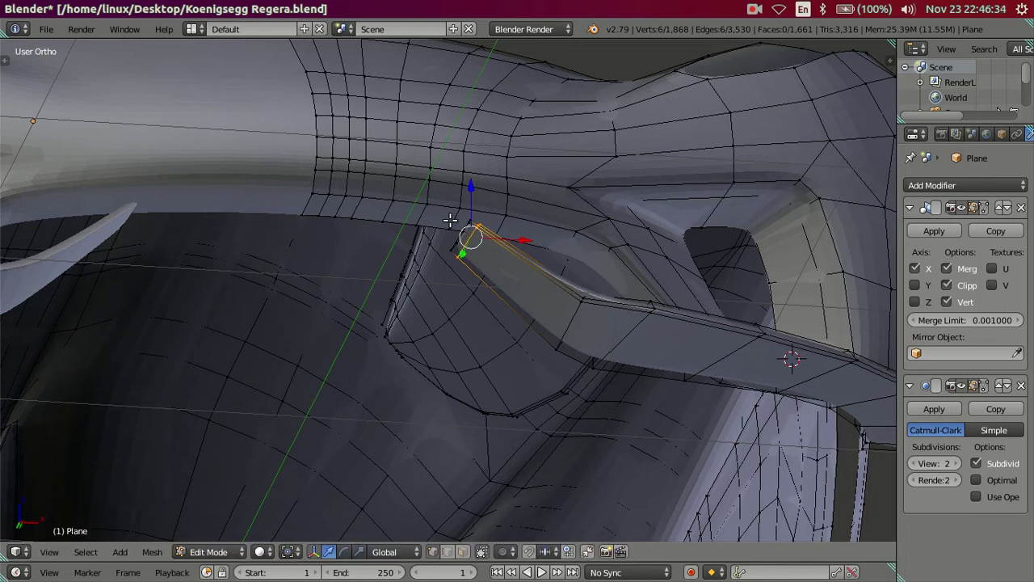
pyautogui.scroll(-3, 466, 231)
pyautogui.press('Tab')
pyautogui.moveTo(536, 283)
pyautogui.mouseDown(button='middle')
pyautogui.moveTo(556, 354)
pyautogui.moveTo(494, 374)
pyautogui.moveTo(427, 333)
pyautogui.moveTo(420, 356)
pyautogui.moveTo(499, 427)
pyautogui.moveTo(654, 391)
pyautogui.moveTo(649, 375)
pyautogui.moveTo(448, 383)
pyautogui.mouseUp(button='middle')
# Set the viewport subdivision level back to 0 and return to Edit Mode
pyautogui.click(935, 464)
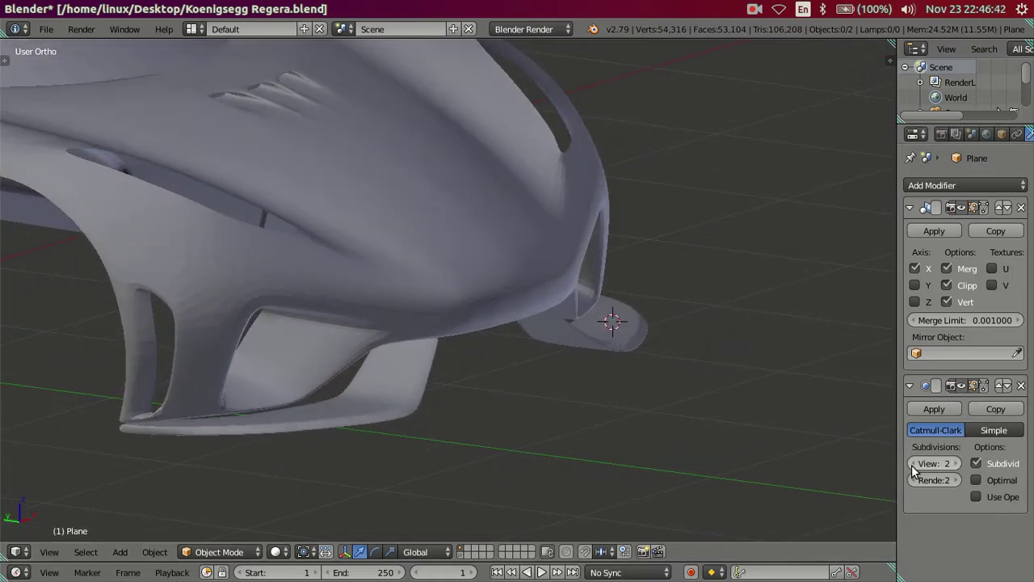
pyautogui.write('0')
pyautogui.press('Return')
pyautogui.press('Tab')
pyautogui.press('Tab')
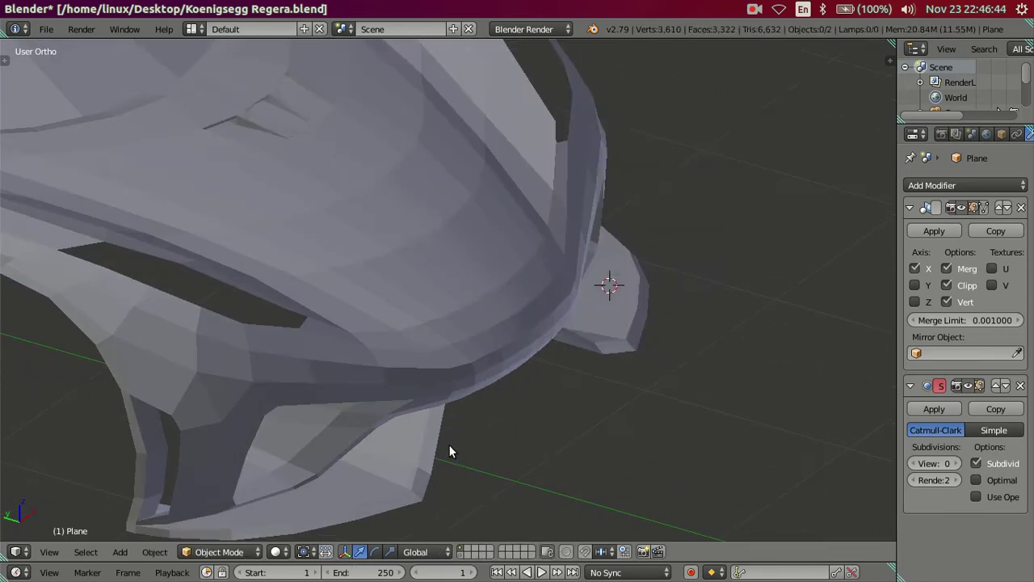
pyautogui.press('Tab')
pyautogui.moveTo(723, 376)
pyautogui.mouseDown(button='middle')
pyautogui.moveTo(585, 358)
pyautogui.moveTo(542, 364)
pyautogui.moveTo(543, 402)
pyautogui.moveTo(485, 273)
pyautogui.moveTo(495, 167)
pyautogui.moveTo(566, 165)
pyautogui.mouseUp(button='middle')
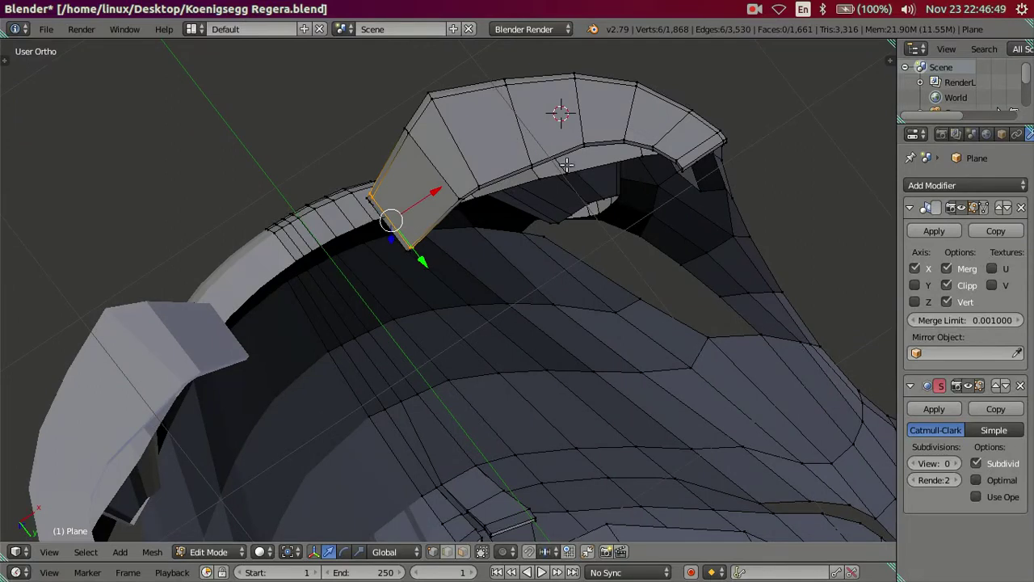
# Hide the linked body mesh to isolate the splitter pieces, shown in wireframe
pyautogui.rightClick(313, 208)
pyautogui.hotkey('ctrl', 'l')
pyautogui.press('h')
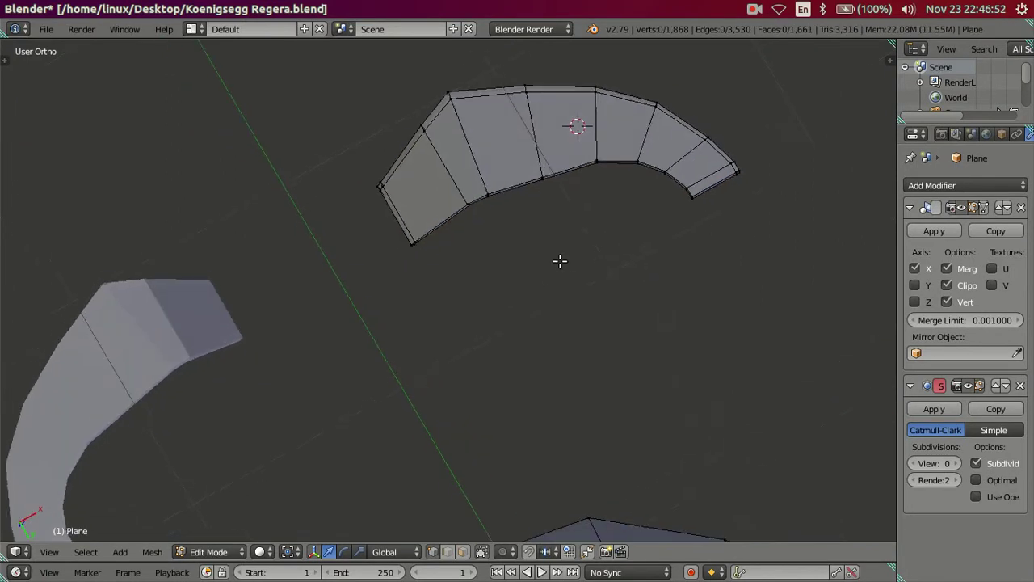
pyautogui.moveTo(564, 277)
pyautogui.mouseDown(button='middle')
pyautogui.moveTo(494, 302)
pyautogui.moveTo(390, 280)
pyautogui.mouseUp(button='middle')
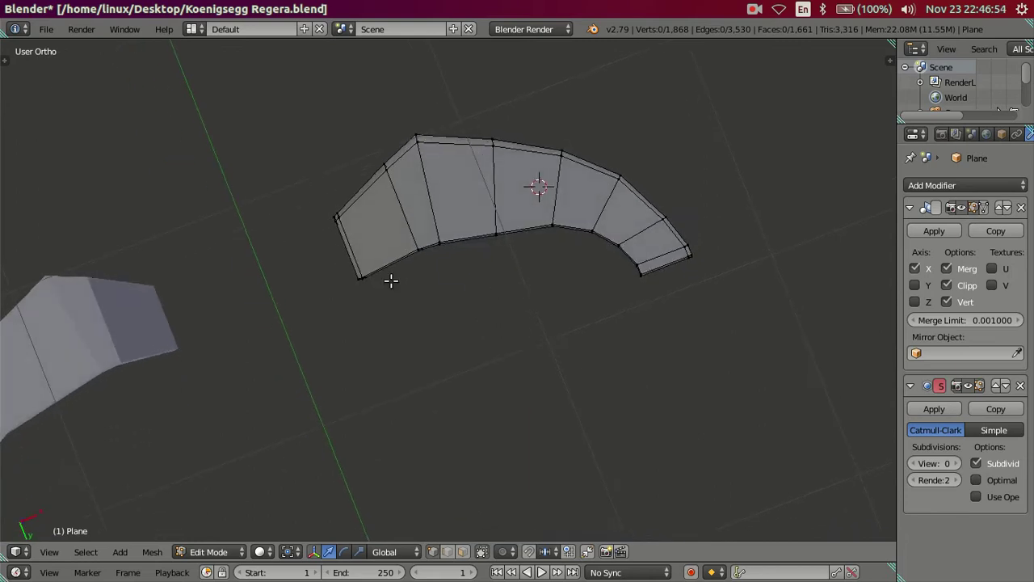
pyautogui.press('z')
# Circle-select the vertices along the lower edge and move them along Y
pyautogui.press('v')
pyautogui.press('c')
pyautogui.moveTo(400, 324)
pyautogui.mouseDown()
pyautogui.moveTo(397, 302)
pyautogui.moveTo(476, 259)
pyautogui.moveTo(512, 252)
pyautogui.mouseUp()
pyautogui.rightClick(512, 253)
pyautogui.moveTo(503, 297); pyautogui.dragTo(472, 374, button='middle')
pyautogui.press('g')
pyautogui.press('y')
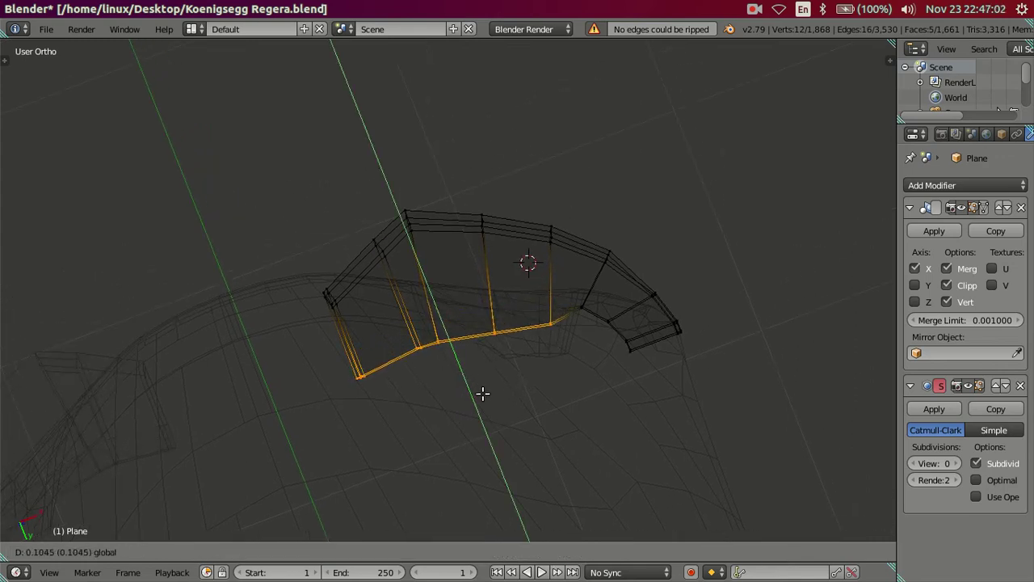
pyautogui.click(484, 396)
# Deselect the right-end and lower-left vertices, then nudge the remaining edges along Y
pyautogui.moveTo(545, 353); pyautogui.dragTo(494, 402, button='middle')
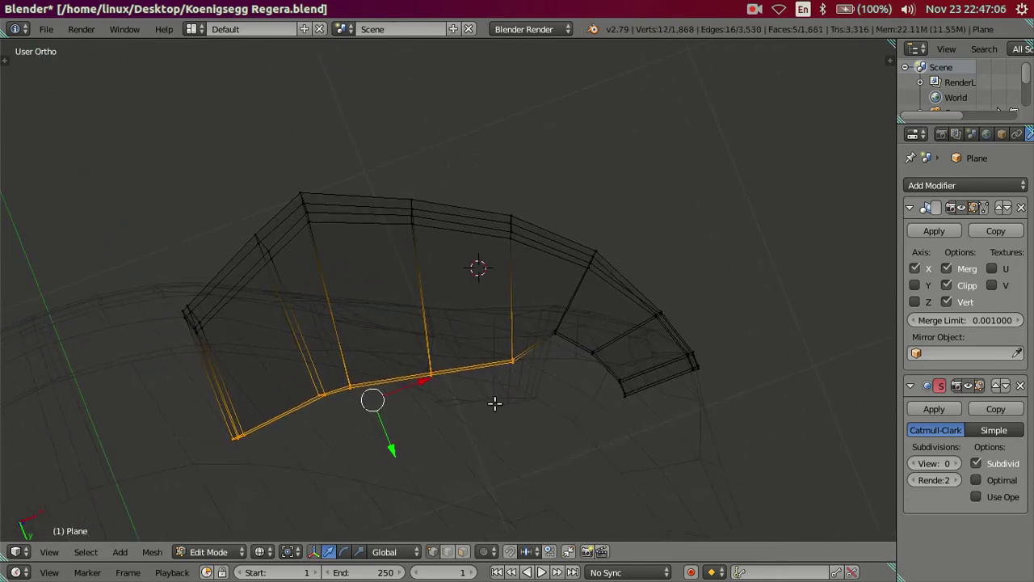
pyautogui.press('c')
pyautogui.middleClick(508, 360)
pyautogui.rightClick(509, 360)
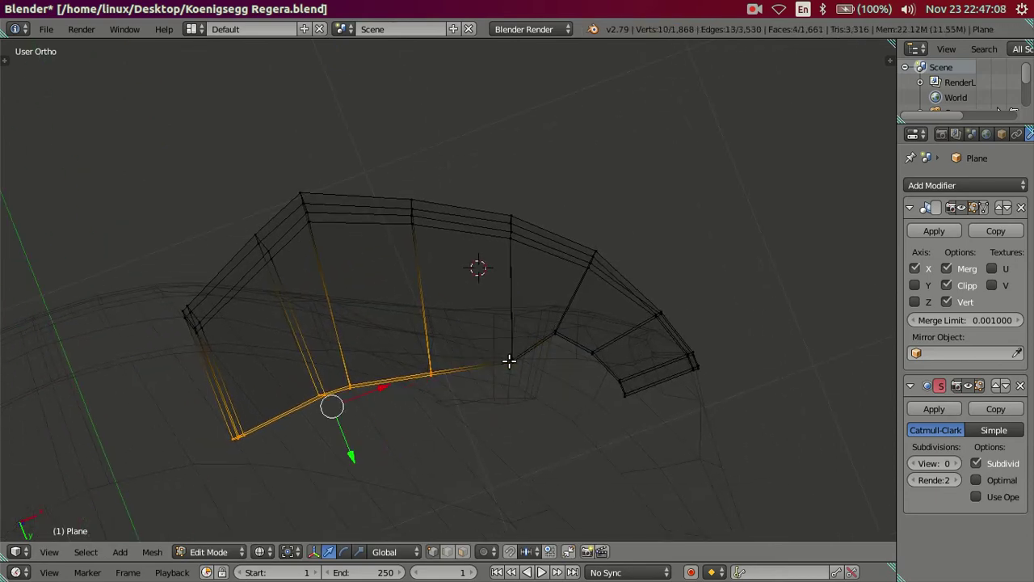
pyautogui.press('c')
pyautogui.middleClick(238, 443)
pyautogui.rightClick(238, 446)
pyautogui.moveTo(394, 432); pyautogui.dragTo(410, 436)
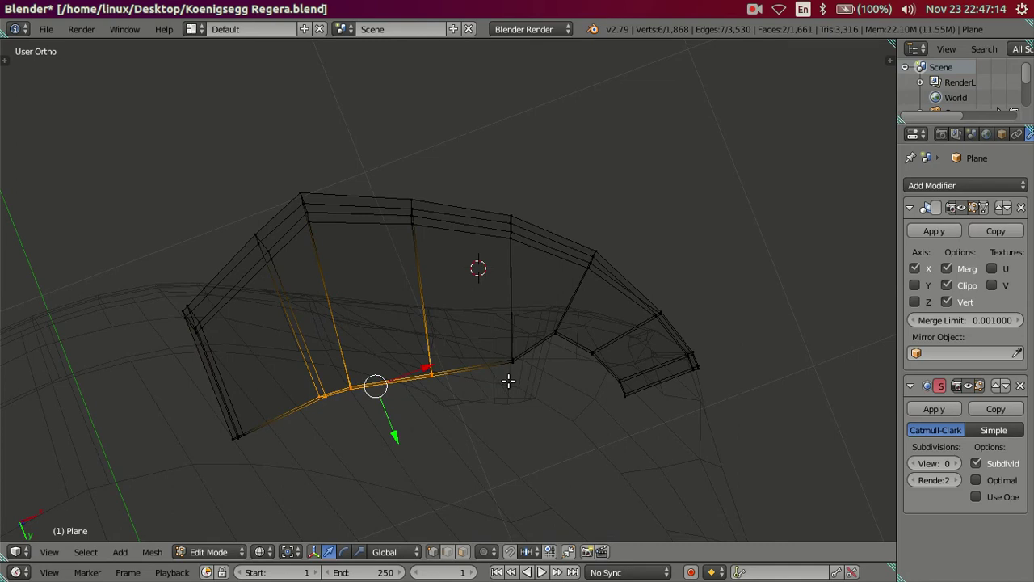
# Nudge the remaining vertex along X, then add the right vertex and raise the fin edges along Y
pyautogui.press('c')
pyautogui.middleClick(329, 391)
pyautogui.rightClick(429, 410)
pyautogui.moveTo(483, 355); pyautogui.dragTo(505, 364)
pyautogui.press('c')
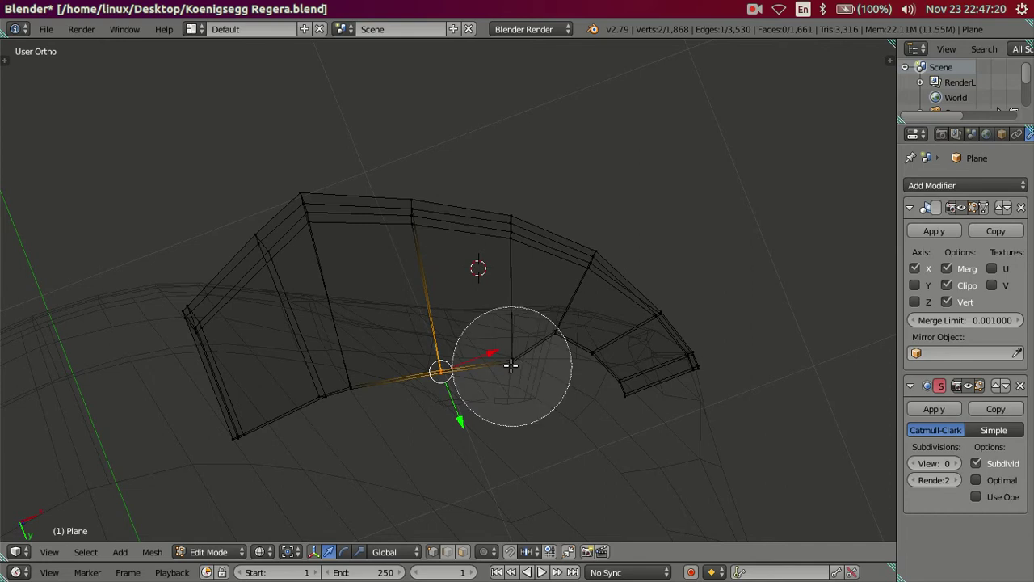
pyautogui.click(481, 379)
pyautogui.rightClick(493, 404)
pyautogui.moveTo(498, 416); pyautogui.dragTo(491, 401)
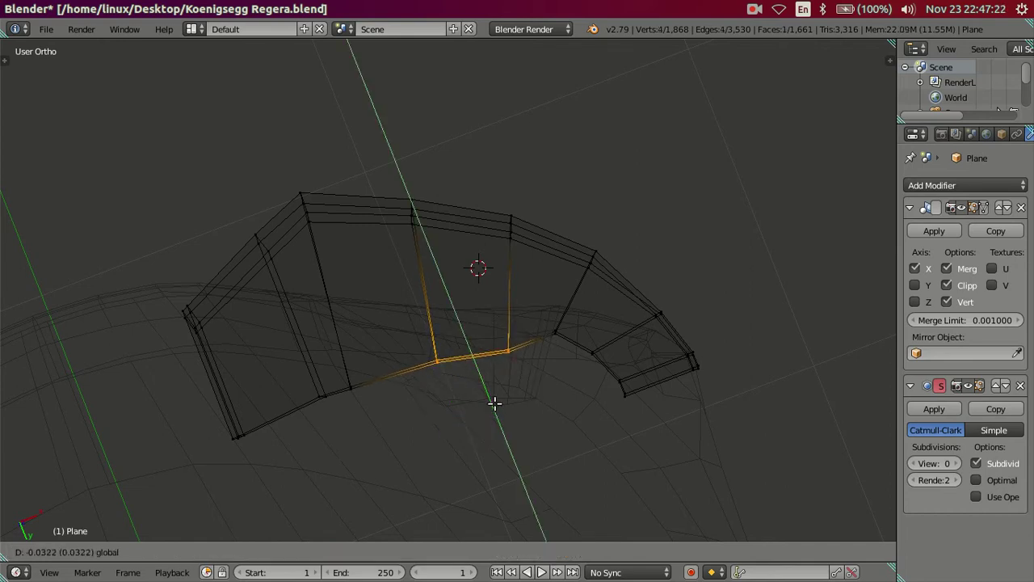
# From the bottom view, rotate the selected fin edges slightly
pyautogui.press('ctrl+KP_1')
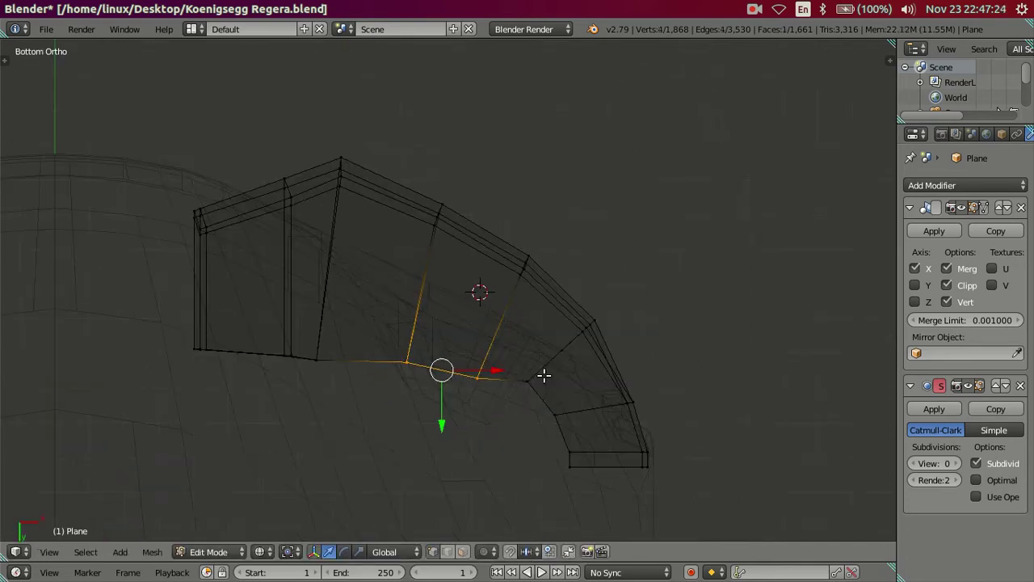
pyautogui.press('r')
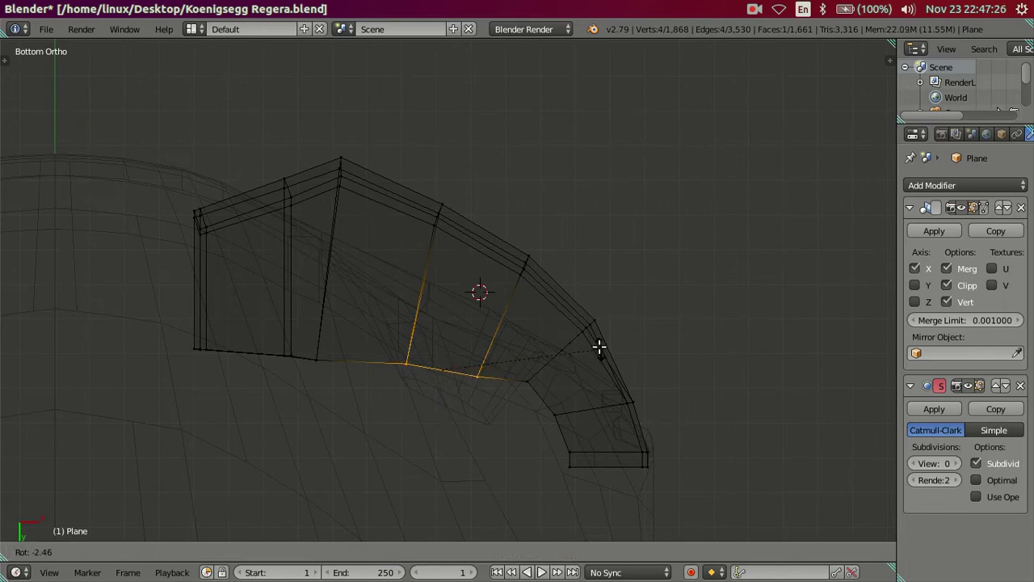
pyautogui.click(594, 342)
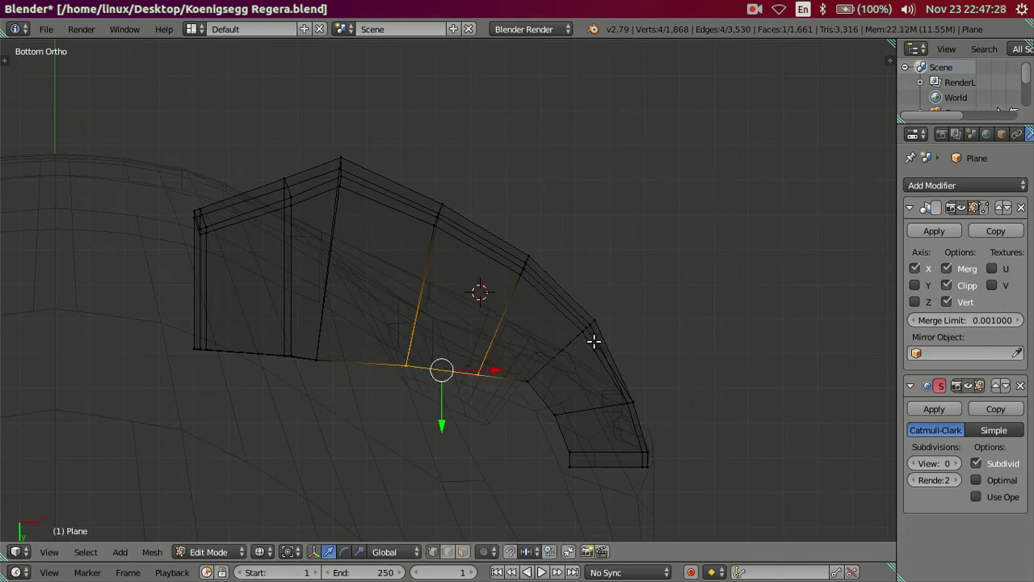
pyautogui.press('a')
# Select the four vertices near the fin tip, slide them, and nudge them along Y
pyautogui.press('c')
pyautogui.click(490, 377)
pyautogui.rightClick(524, 386)
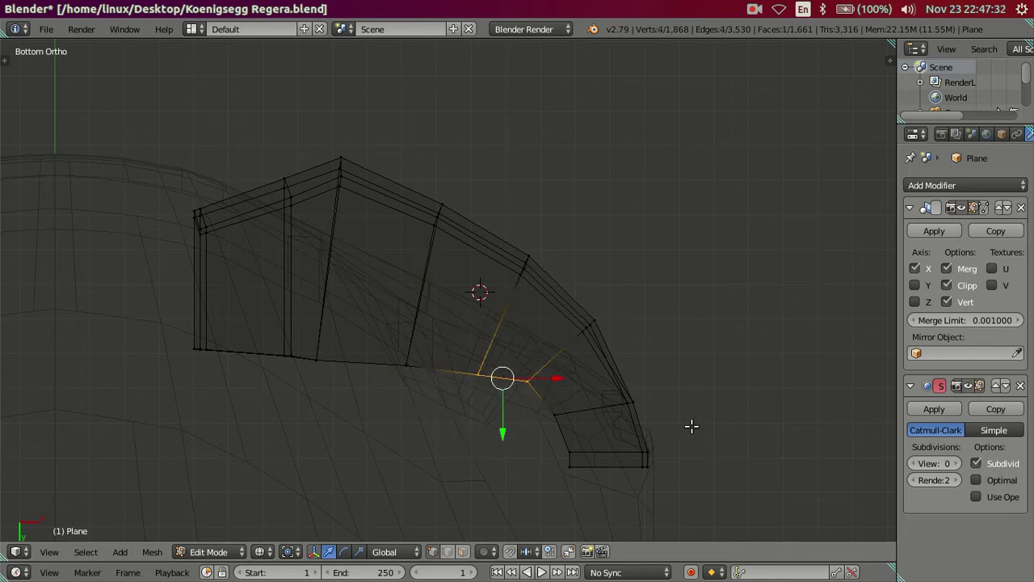
pyautogui.press('g')
pyautogui.press('g')
pyautogui.click(596, 445)
pyautogui.press('g')
pyautogui.press('y')
pyautogui.click(503, 428)
# Move the two vertices near the fin's end to a new position
pyautogui.press('a')
pyautogui.press('c')
pyautogui.scroll(2, 555, 421)
pyautogui.scroll(2, 555, 419)
pyautogui.click(554, 417)
pyautogui.rightClick(555, 417)
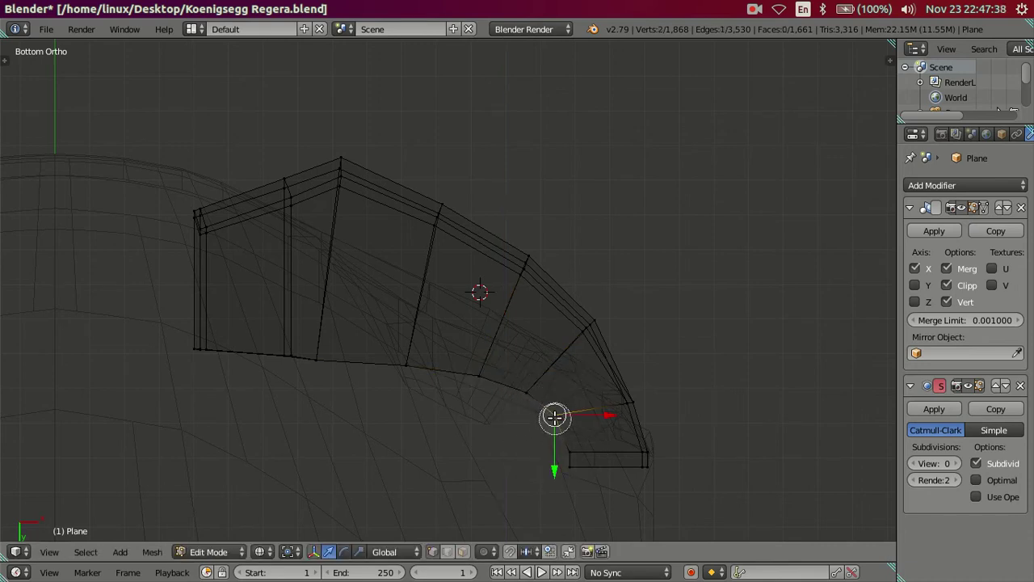
pyautogui.press('g')
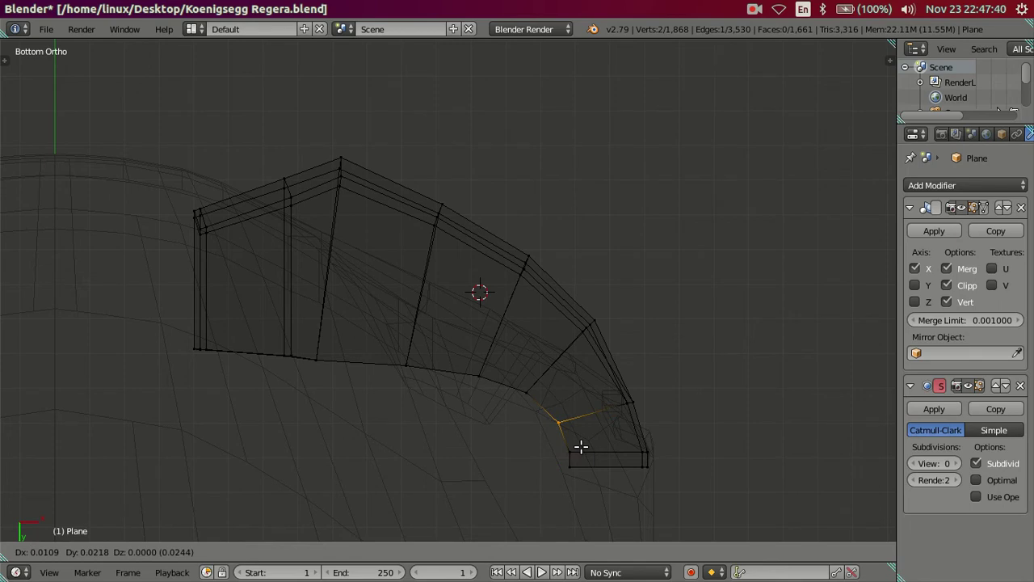
pyautogui.click(581, 447)
# Rotate the stacked vertices on the lower edge and move them slightly up along Y
pyautogui.press('c')
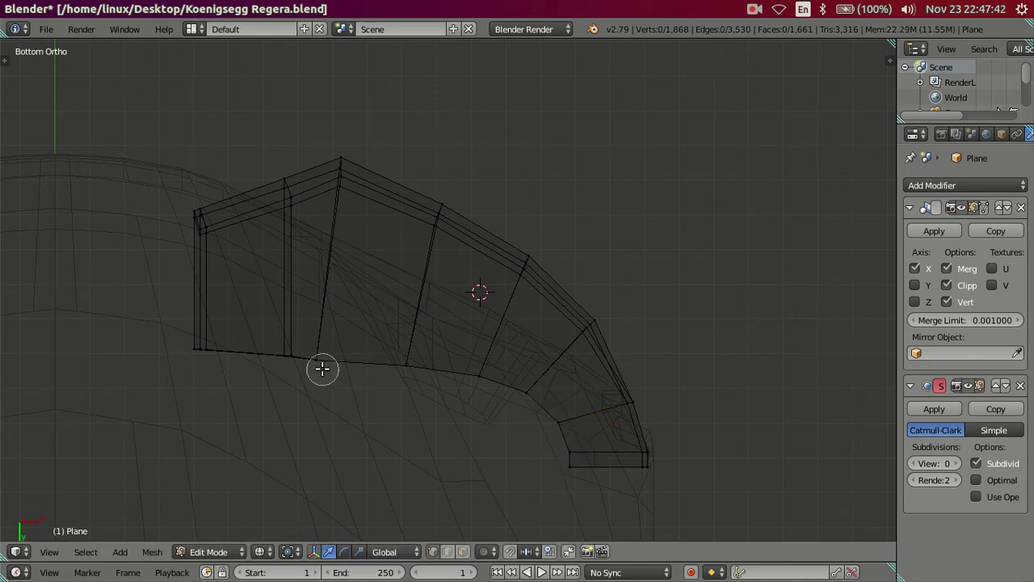
pyautogui.scroll(-2, 315, 363)
pyautogui.click(308, 358)
pyautogui.press('Escape')
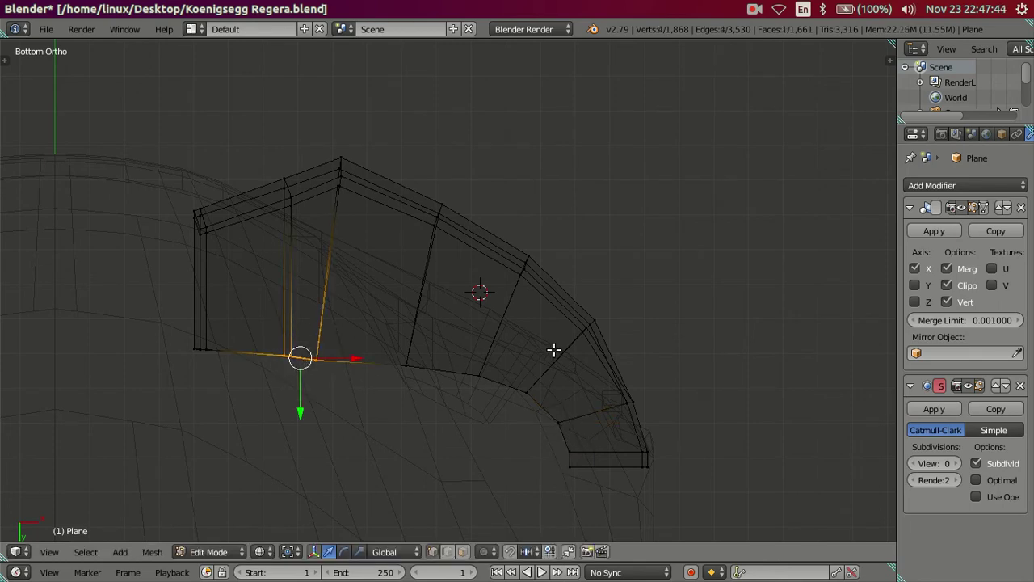
pyautogui.press('r')
pyautogui.click(552, 338)
pyautogui.moveTo(299, 408); pyautogui.dragTo(328, 397)
# Adjust the edge selection on the lower rim and move those edges slightly up along Y
pyautogui.scroll(3, 330, 399)
pyautogui.keyDown('shift'); pyautogui.moveTo(332, 401); pyautogui.dragTo(612, 333, button='middle'); pyautogui.keyUp('shift')
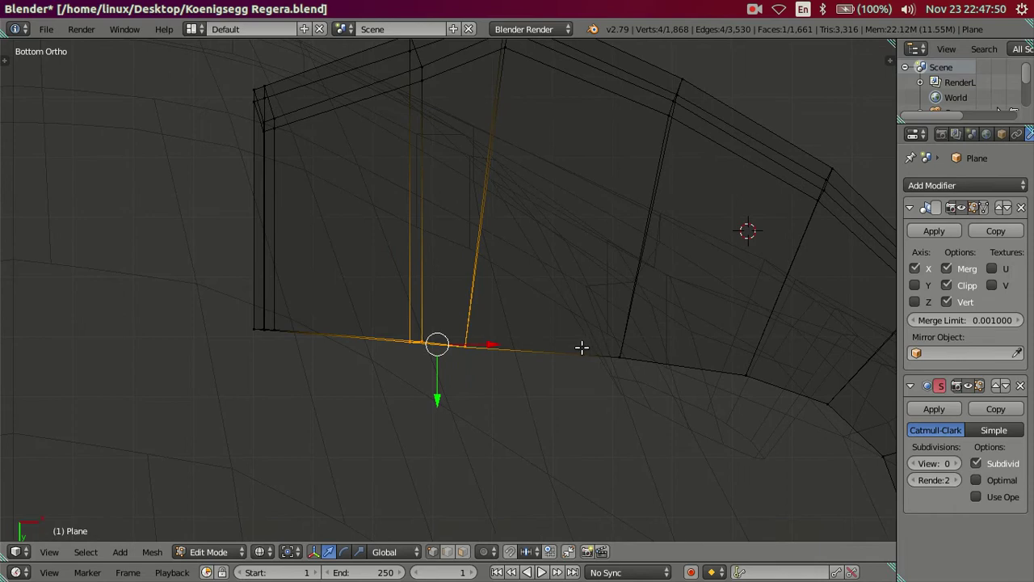
pyautogui.keyDown('shift'); pyautogui.rightClick(605, 369); pyautogui.keyUp('shift')
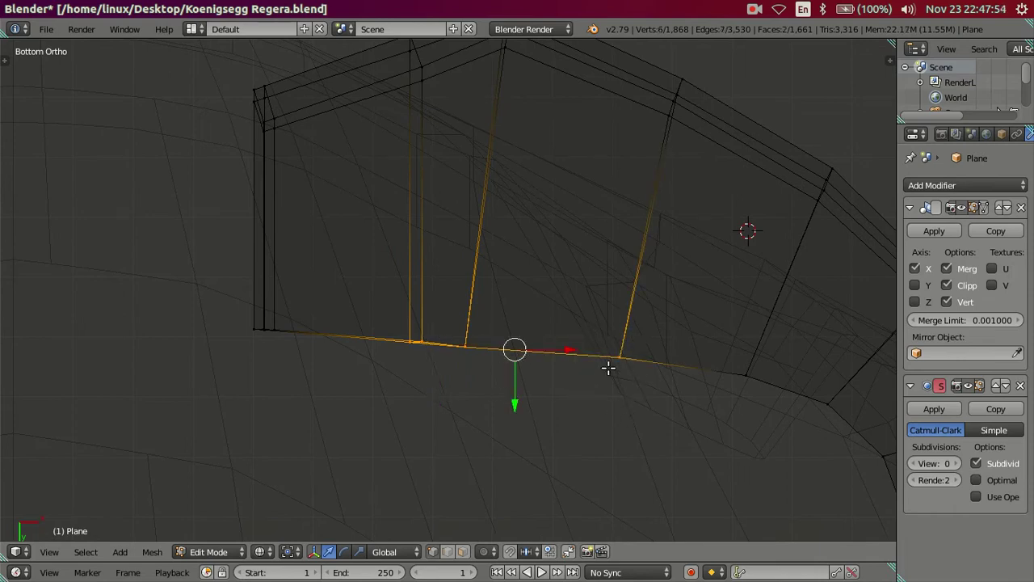
pyautogui.press('x')
pyautogui.press('c')
pyautogui.moveTo(670, 375); pyautogui.dragTo(635, 362, button='middle')
pyautogui.press('Escape')
pyautogui.moveTo(437, 396); pyautogui.dragTo(437, 392)
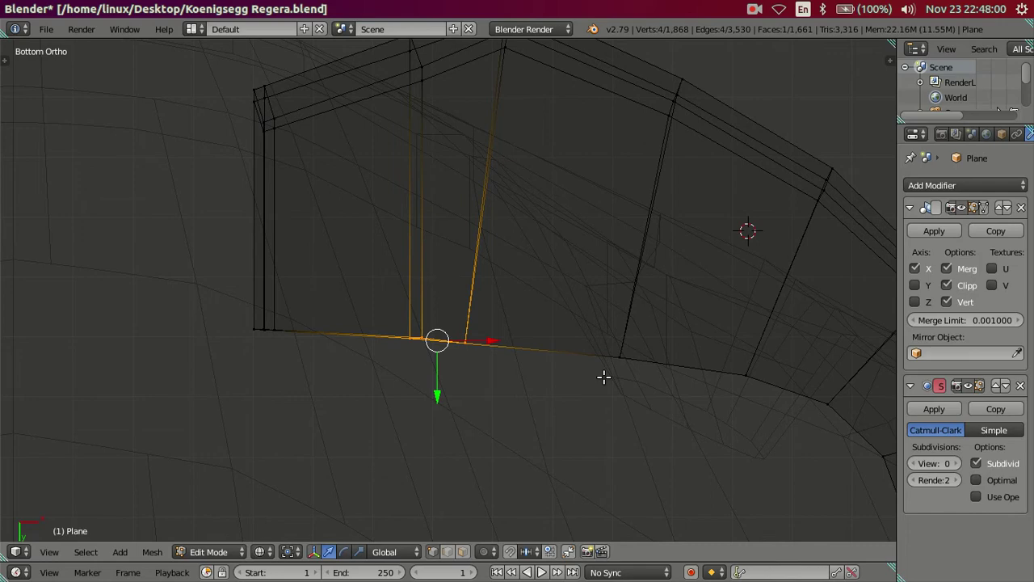
# Deselect everything and view the curved fin in solid shading
pyautogui.press('a')
pyautogui.scroll(-4, 550, 405)
pyautogui.press('z')
pyautogui.scroll(-3, 566, 266)
pyautogui.moveTo(566, 266)
pyautogui.mouseDown(button='middle')
pyautogui.moveTo(485, 481)
pyautogui.moveTo(527, 426)
pyautogui.mouseUp(button='middle')
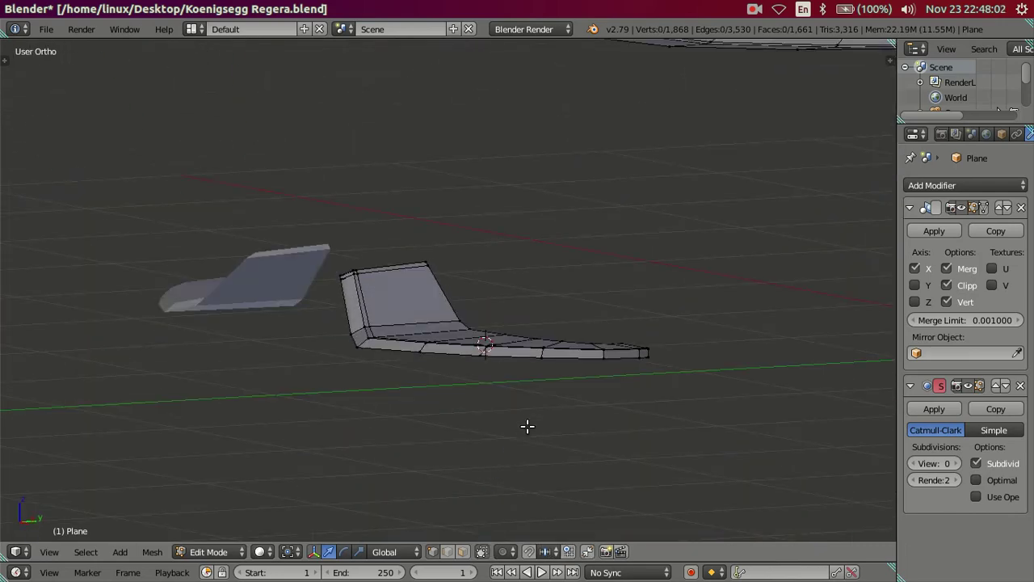
# Unhide the car body geometry and switch to Object Mode
pyautogui.hotkey('alt', 'h')
pyautogui.press('a')
pyautogui.moveTo(483, 351)
pyautogui.mouseDown(button='middle')
pyautogui.moveTo(566, 362)
pyautogui.moveTo(371, 349)
pyautogui.moveTo(469, 386)
pyautogui.moveTo(460, 351)
pyautogui.moveTo(483, 390)
pyautogui.moveTo(517, 412)
pyautogui.mouseUp(button='middle')
pyautogui.press('Tab')
pyautogui.scroll(-2, 469, 385)
# Preview the body at subdivision level 2, then set the preview back to 0
pyautogui.click(957, 463)
pyautogui.click(957, 464)
pyautogui.moveTo(555, 420)
pyautogui.mouseDown(button='middle')
pyautogui.moveTo(531, 364)
pyautogui.moveTo(542, 351)
pyautogui.moveTo(521, 314)
pyautogui.moveTo(432, 259)
pyautogui.moveTo(418, 374)
pyautogui.moveTo(429, 409)
pyautogui.moveTo(456, 418)
pyautogui.moveTo(507, 369)
pyautogui.moveTo(555, 348)
pyautogui.mouseUp(button='middle')
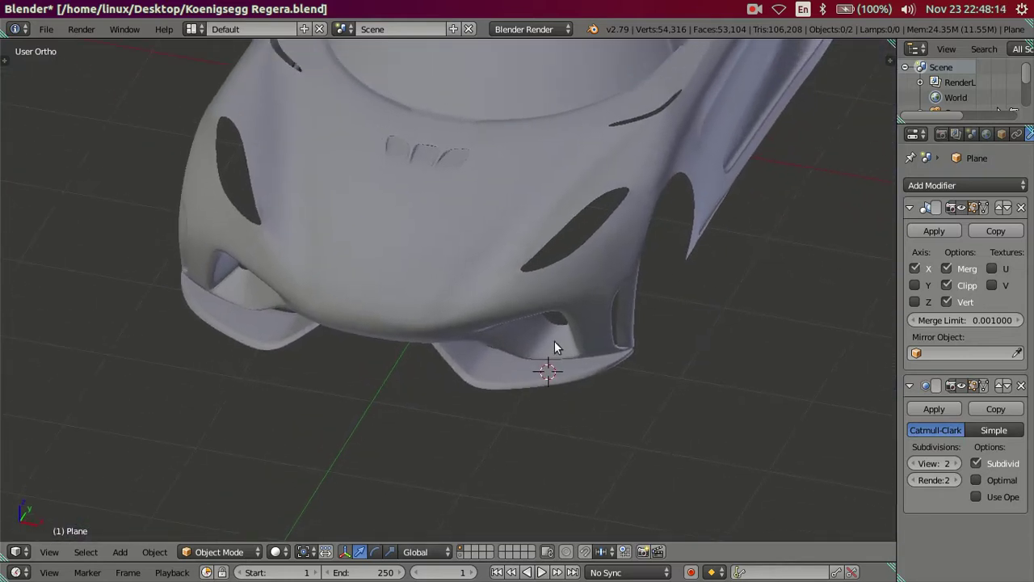
pyautogui.moveTo(938, 463); pyautogui.dragTo(886, 460)
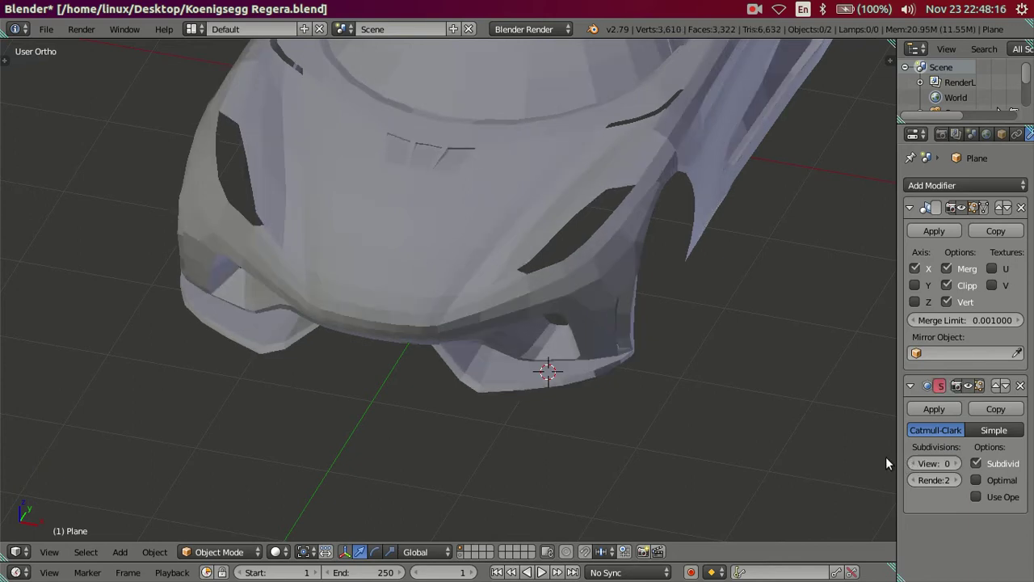
# Open the red car reference photo 05DSC_0542.jpg
pyautogui.scroll(3, 474, 343)
pyautogui.keyDown('shift'); pyautogui.moveTo(475, 343); pyautogui.dragTo(596, 339, button='middle'); pyautogui.keyUp('shift')
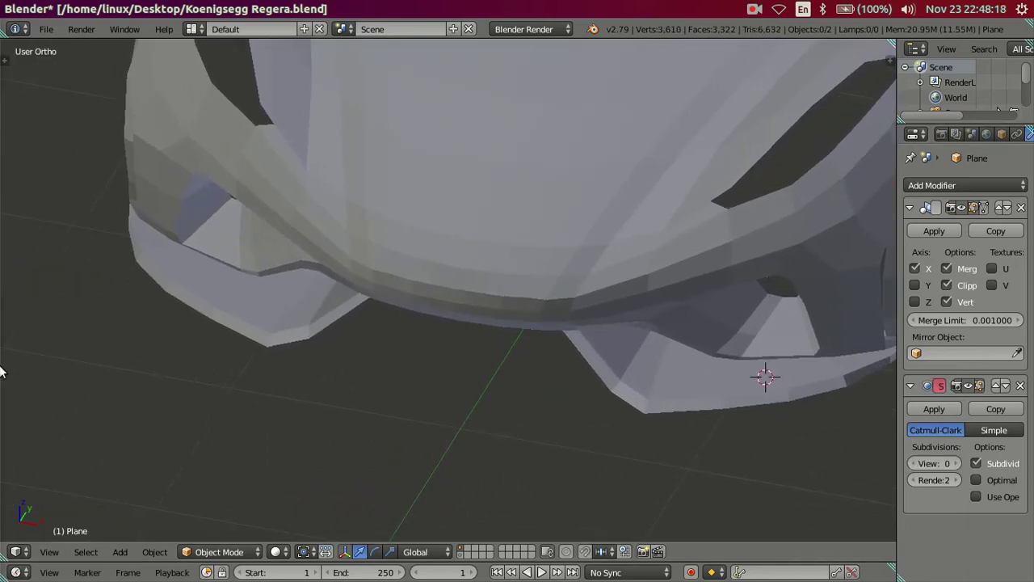
pyautogui.click(14, 307)
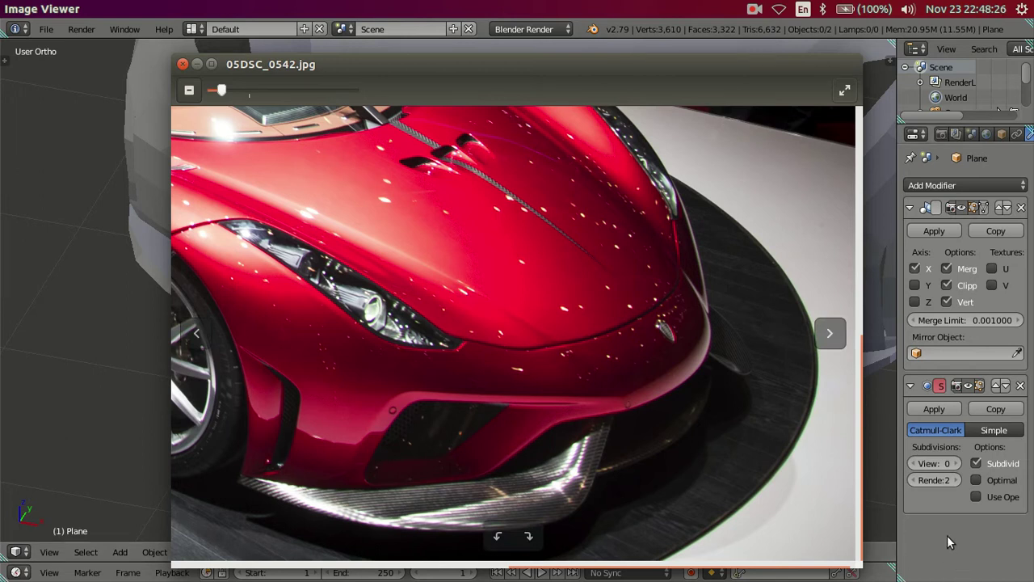
# Zoom into the reference photo around the front splitter, then close it and face the model's front
pyautogui.moveTo(617, 475); pyautogui.dragTo(572, 421)
pyautogui.scroll(1, 853, 507)
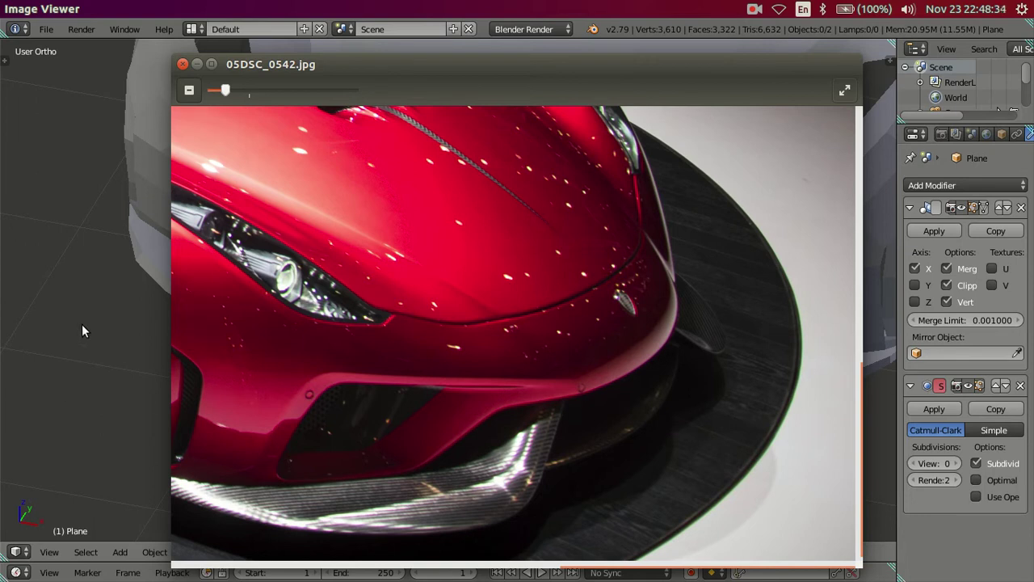
pyautogui.click(16, 194)
pyautogui.moveTo(55, 213)
pyautogui.mouseDown(button='middle')
pyautogui.moveTo(381, 147)
pyautogui.moveTo(393, 127)
pyautogui.moveTo(437, 197)
pyautogui.moveTo(471, 216)
pyautogui.moveTo(496, 199)
pyautogui.moveTo(431, 192)
pyautogui.moveTo(371, 218)
pyautogui.mouseUp(button='middle')
# Dissolve the old edge loop running along the front fender
pyautogui.press('KP_1')
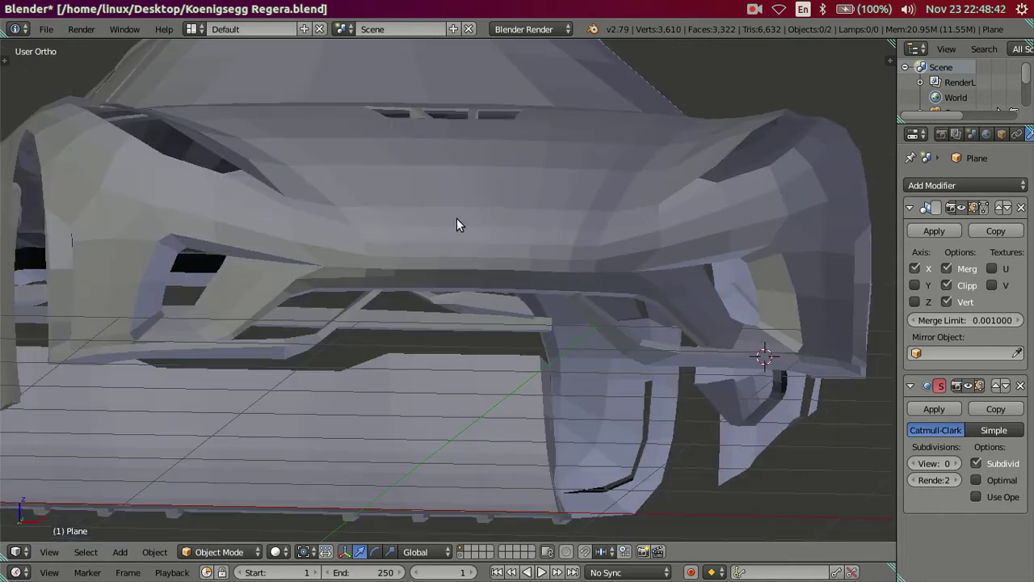
pyautogui.press('z')
pyautogui.scroll(3, 509, 320)
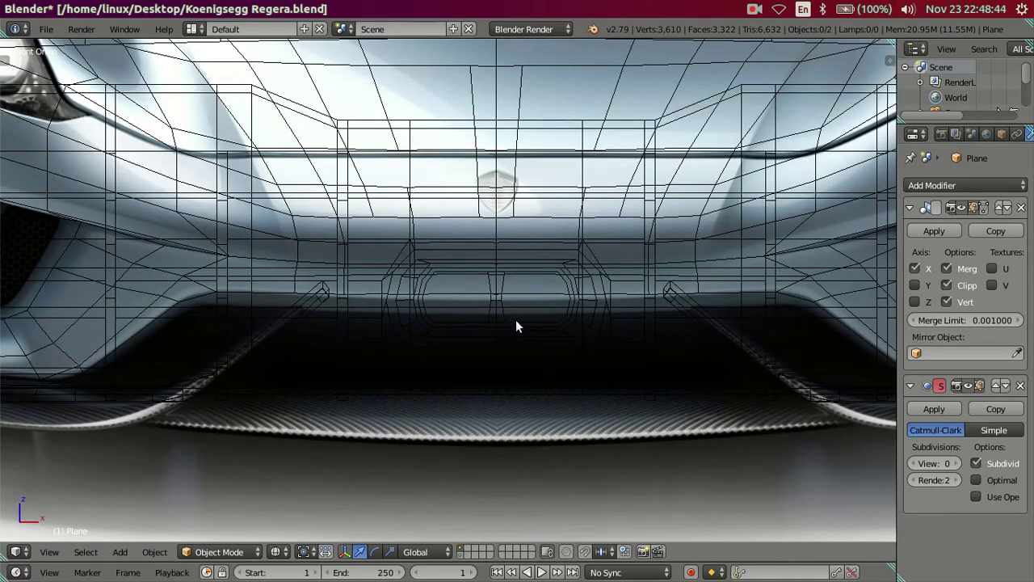
pyautogui.scroll(-3, 515, 319)
pyautogui.press('z')
pyautogui.moveTo(516, 319)
pyautogui.mouseDown(button='middle')
pyautogui.moveTo(519, 345)
pyautogui.moveTo(526, 288)
pyautogui.moveTo(503, 285)
pyautogui.moveTo(716, 358)
pyautogui.moveTo(510, 291)
pyautogui.moveTo(547, 299)
pyautogui.mouseUp(button='middle')
pyautogui.press('Tab')
pyautogui.keyDown('alt'); pyautogui.rightClick(561, 279); pyautogui.keyUp('alt')
pyautogui.press('x')
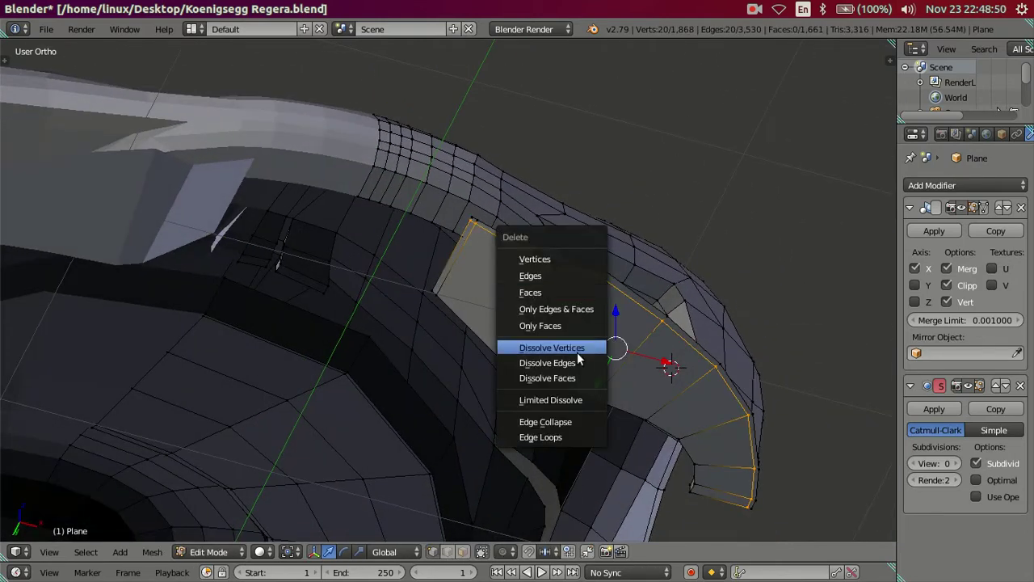
pyautogui.click(579, 368)
# Add a new loop cut across the fender panel, sliding it to about -0.3765
pyautogui.moveTo(561, 331)
pyautogui.mouseDown(button='middle')
pyautogui.moveTo(571, 346)
pyautogui.moveTo(586, 321)
pyautogui.moveTo(584, 301)
pyautogui.mouseUp(button='middle')
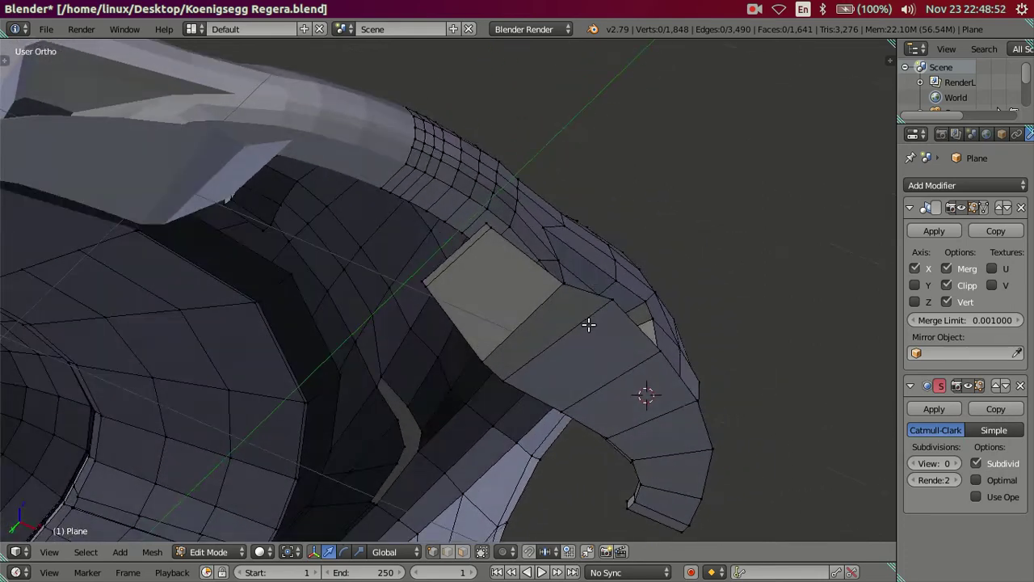
pyautogui.hotkey('ctrl', 'r')
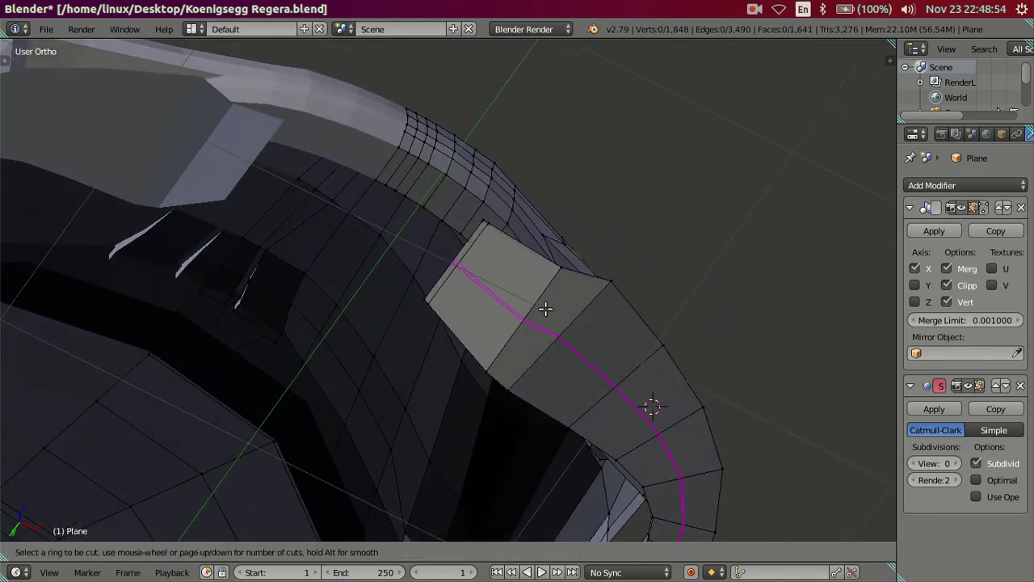
pyautogui.click(545, 309)
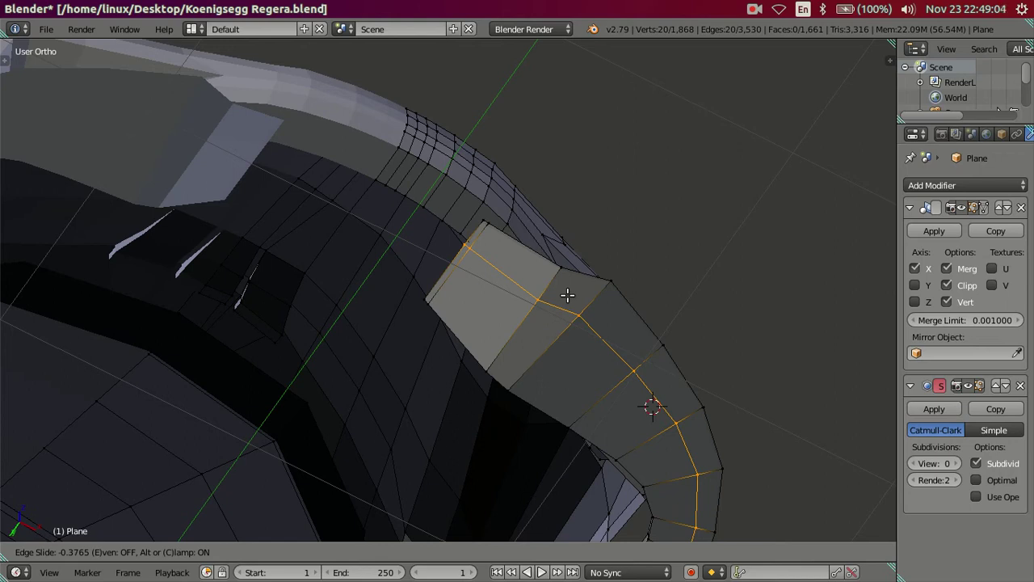
# Confirm the new fender loop's position and clear the selection
pyautogui.click(567, 295)
pyautogui.moveTo(567, 295)
pyautogui.mouseDown(button='middle')
pyautogui.moveTo(570, 319)
pyautogui.moveTo(538, 300)
pyautogui.moveTo(526, 312)
pyautogui.moveTo(526, 240)
pyautogui.moveTo(450, 254)
pyautogui.moveTo(460, 328)
pyautogui.moveTo(472, 343)
pyautogui.moveTo(484, 279)
pyautogui.moveTo(578, 340)
pyautogui.mouseUp(button='middle')
pyautogui.press('a')
# Show the transform properties panel and trial a vertex move along Z, cancelling it
pyautogui.press('n')
pyautogui.moveTo(440, 255); pyautogui.dragTo(477, 344)
pyautogui.rightClick(474, 342)
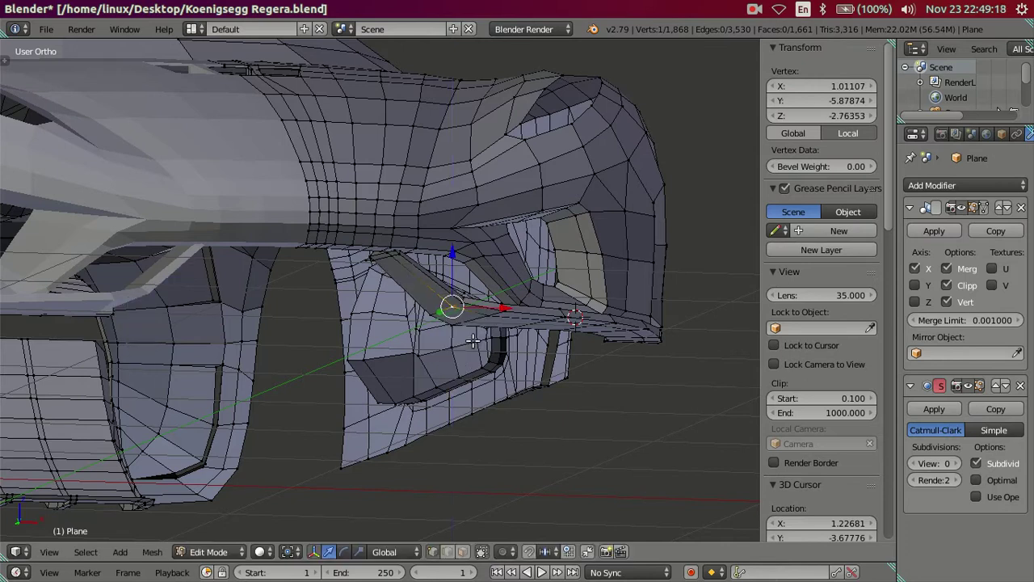
pyautogui.click(794, 115)
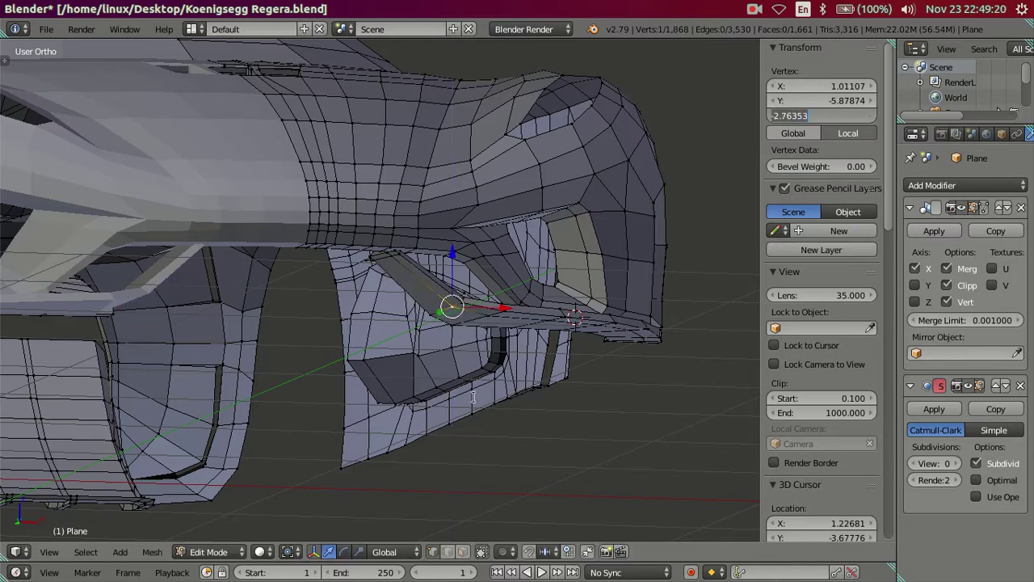
pyautogui.scroll(3, 477, 393)
pyautogui.moveTo(473, 328)
pyautogui.mouseDown(button='middle')
pyautogui.moveTo(457, 315)
pyautogui.moveTo(469, 302)
pyautogui.moveTo(451, 353)
pyautogui.moveTo(435, 358)
pyautogui.moveTo(403, 250)
pyautogui.moveTo(432, 238)
pyautogui.moveTo(416, 194)
pyautogui.mouseUp(button='middle')
pyautogui.press('a')
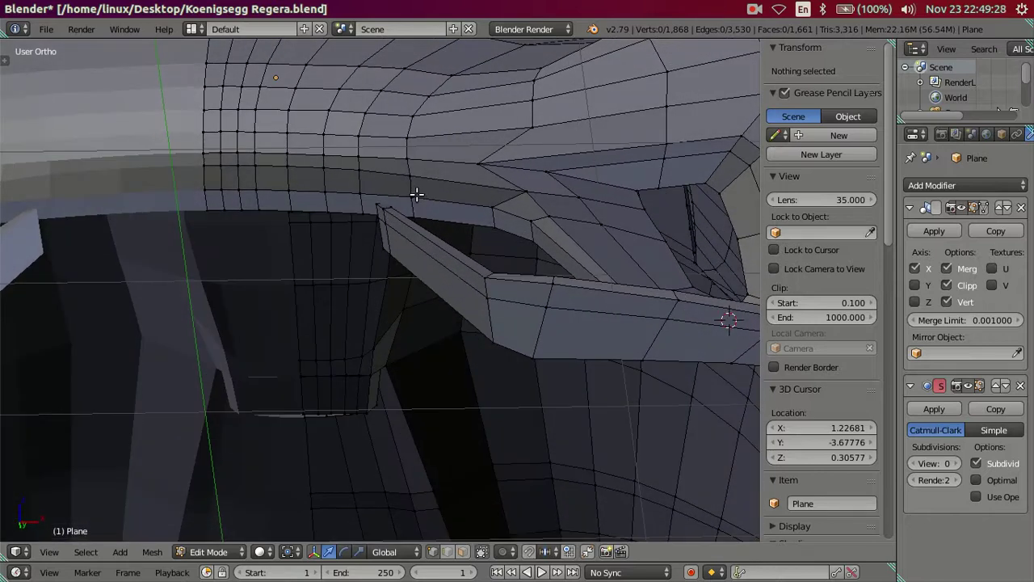
# Extrude the fender edge path into a new strip of faces and nudge it down
pyautogui.rightClick(416, 194)
pyautogui.keyDown('ctrl'); pyautogui.rightClick(214, 191); pyautogui.keyUp('ctrl')
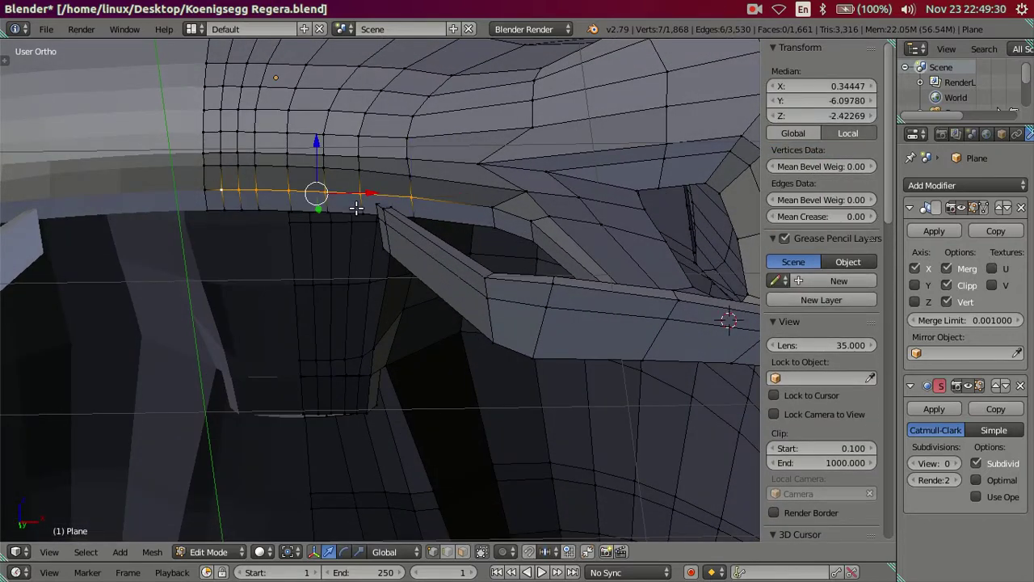
pyautogui.rightClick(411, 195)
pyautogui.keyDown('ctrl'); pyautogui.rightClick(195, 189); pyautogui.keyUp('ctrl')
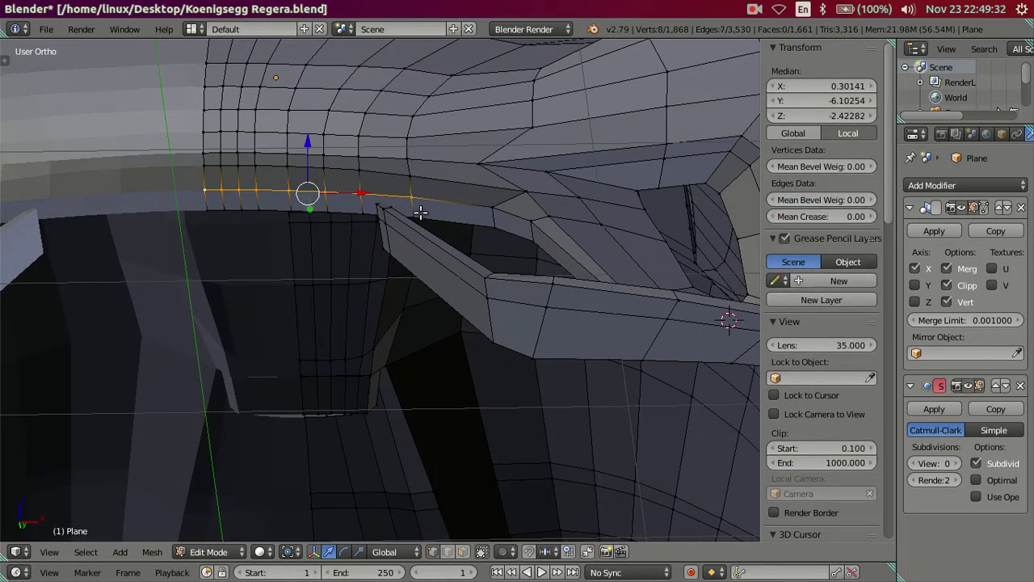
pyautogui.press('e')
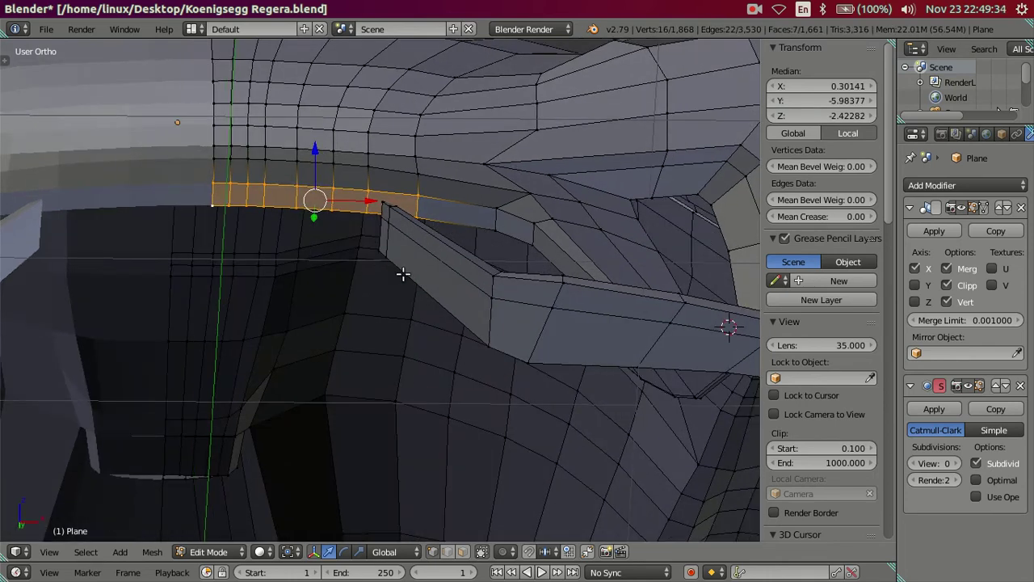
pyautogui.click(439, 218)
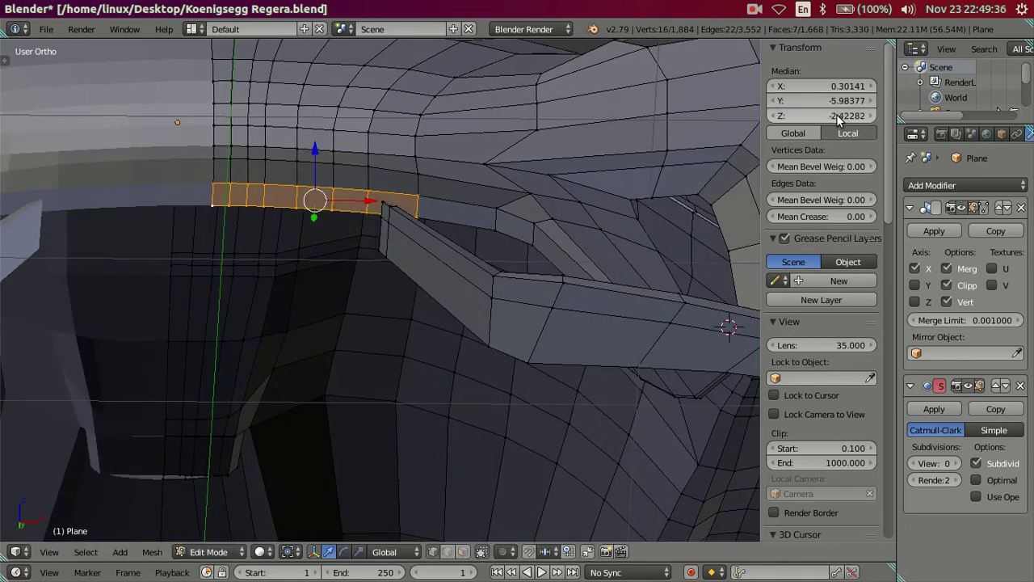
pyautogui.moveTo(836, 114); pyautogui.dragTo(800, 114)
pyautogui.scroll(-2, 356, 316)
pyautogui.press('a')
# Select edge loops along the strip and adjust a corner vertex's Y coordinate
pyautogui.moveTo(383, 334)
pyautogui.mouseDown(button='middle')
pyautogui.moveTo(400, 320)
pyautogui.moveTo(425, 323)
pyautogui.moveTo(445, 273)
pyautogui.moveTo(372, 273)
pyautogui.moveTo(328, 255)
pyautogui.mouseUp(button='middle')
pyautogui.rightClick(409, 291)
pyautogui.keyDown('alt'); pyautogui.rightClick(408, 289); pyautogui.keyUp('alt')
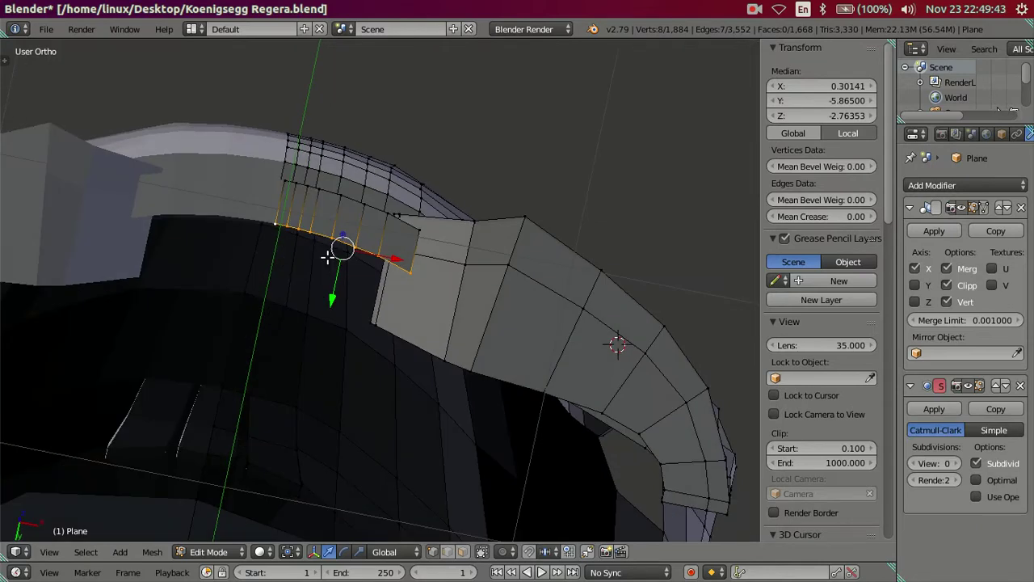
pyautogui.rightClick(447, 359)
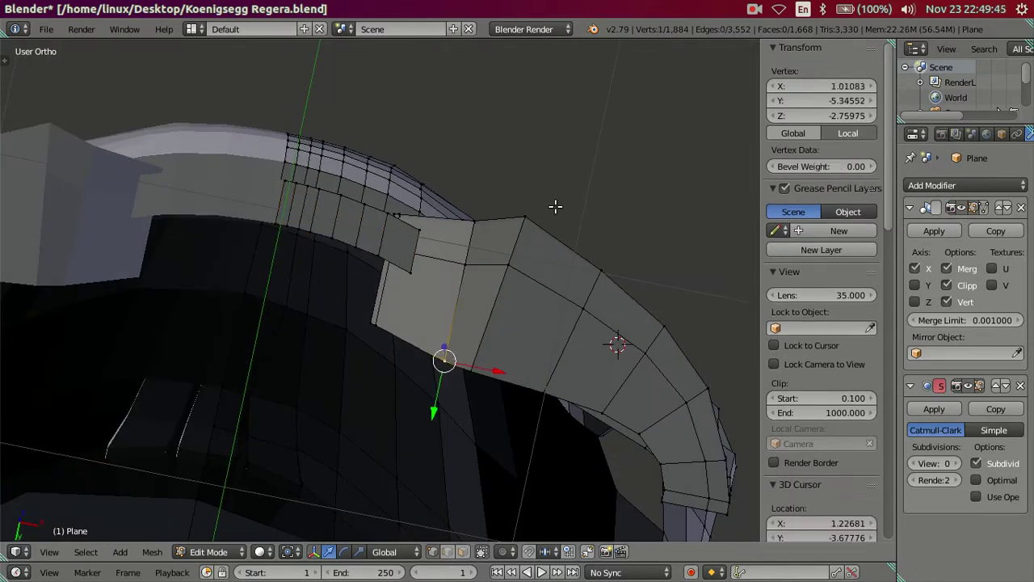
pyautogui.click(817, 100)
pyautogui.keyDown('alt'); pyautogui.rightClick(281, 219); pyautogui.keyUp('alt')
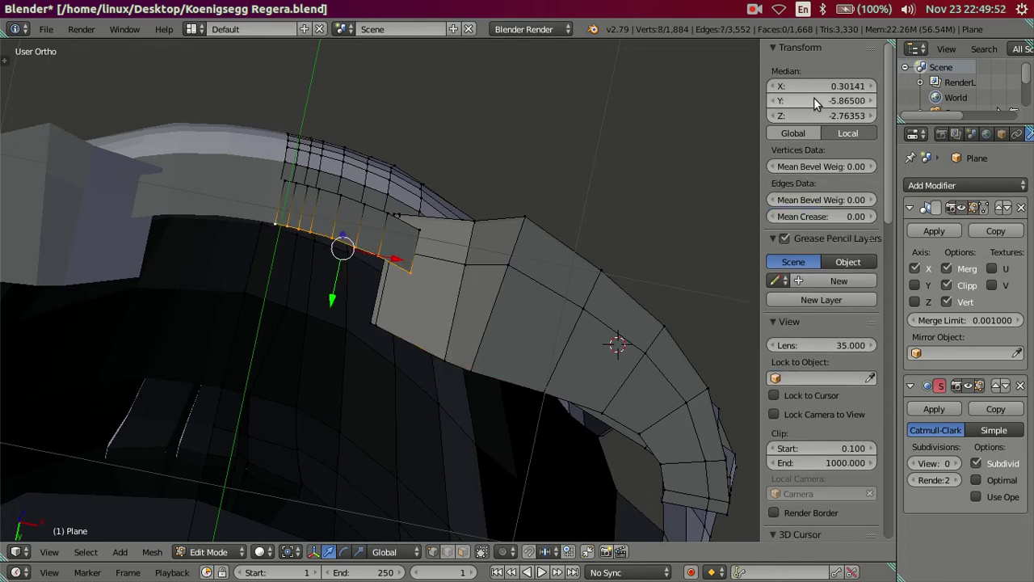
pyautogui.press('a')
# Slide the strip's left-end edge loop slightly outward along the Y axis
pyautogui.moveTo(526, 280)
pyautogui.mouseDown(button='middle')
pyautogui.moveTo(573, 308)
pyautogui.moveTo(587, 261)
pyautogui.mouseUp(button='middle')
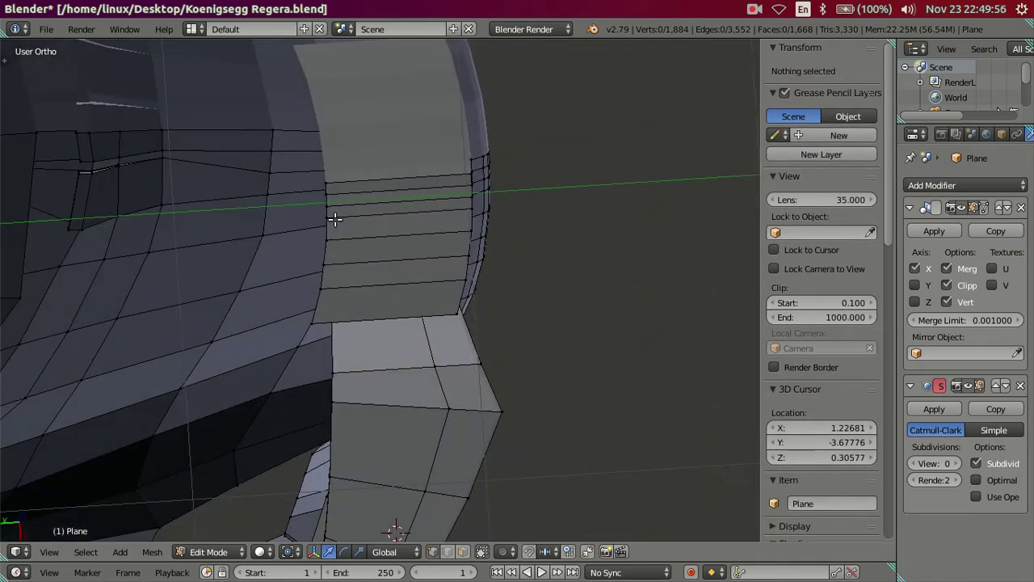
pyautogui.keyDown('alt'); pyautogui.rightClick(327, 278); pyautogui.keyUp('alt')
pyautogui.moveTo(328, 279); pyautogui.dragTo(321, 244, button='middle')
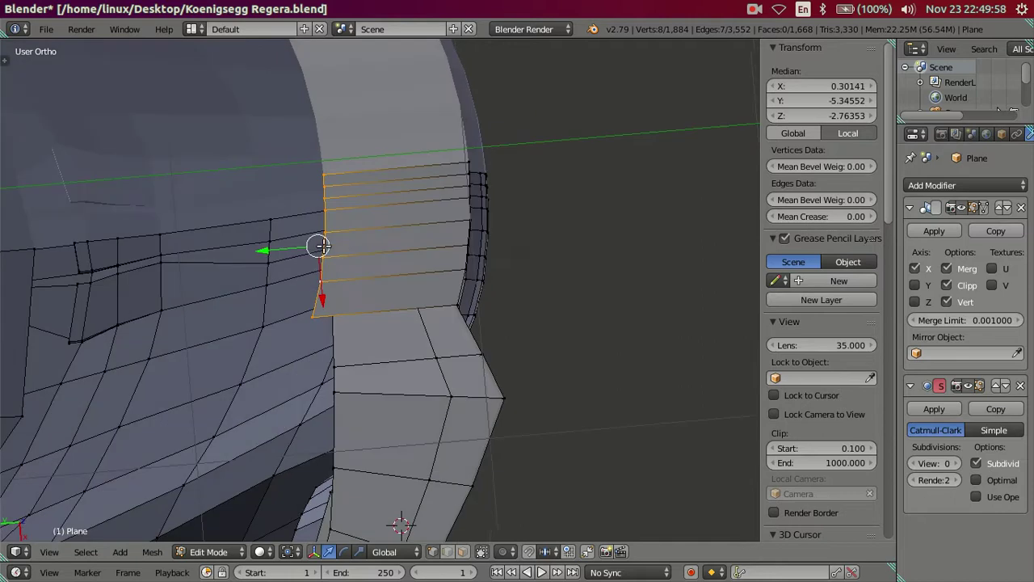
pyautogui.moveTo(285, 249); pyautogui.dragTo(289, 252)
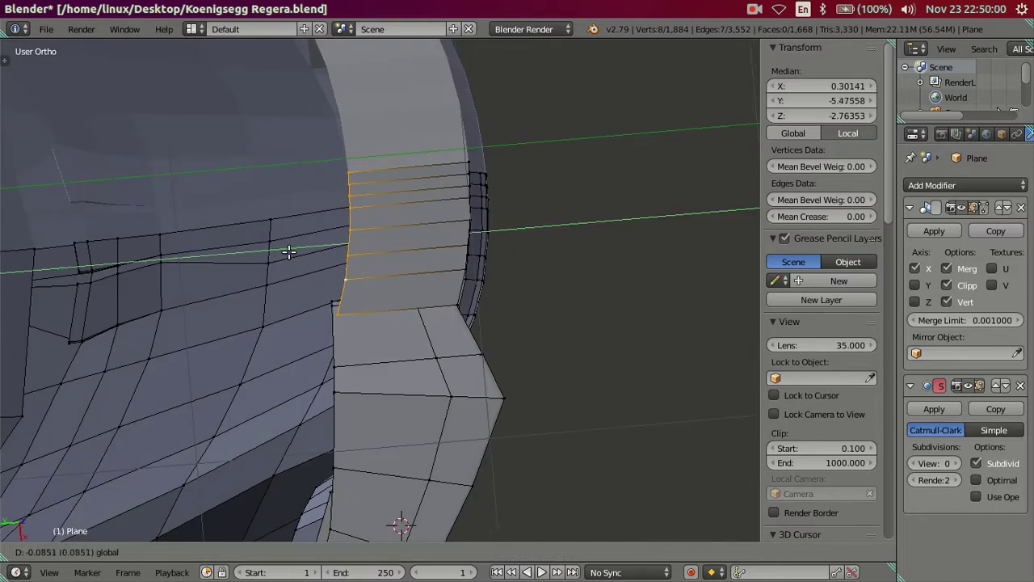
pyautogui.moveTo(288, 253); pyautogui.dragTo(294, 250)
pyautogui.press('a')
pyautogui.moveTo(294, 249)
pyautogui.mouseDown(button='middle')
pyautogui.moveTo(494, 280)
pyautogui.moveTo(432, 353)
pyautogui.moveTo(585, 399)
pyautogui.moveTo(369, 291)
pyautogui.moveTo(473, 388)
pyautogui.moveTo(453, 393)
pyautogui.moveTo(439, 346)
pyautogui.mouseUp(button='middle')
pyautogui.rightClick(406, 276)
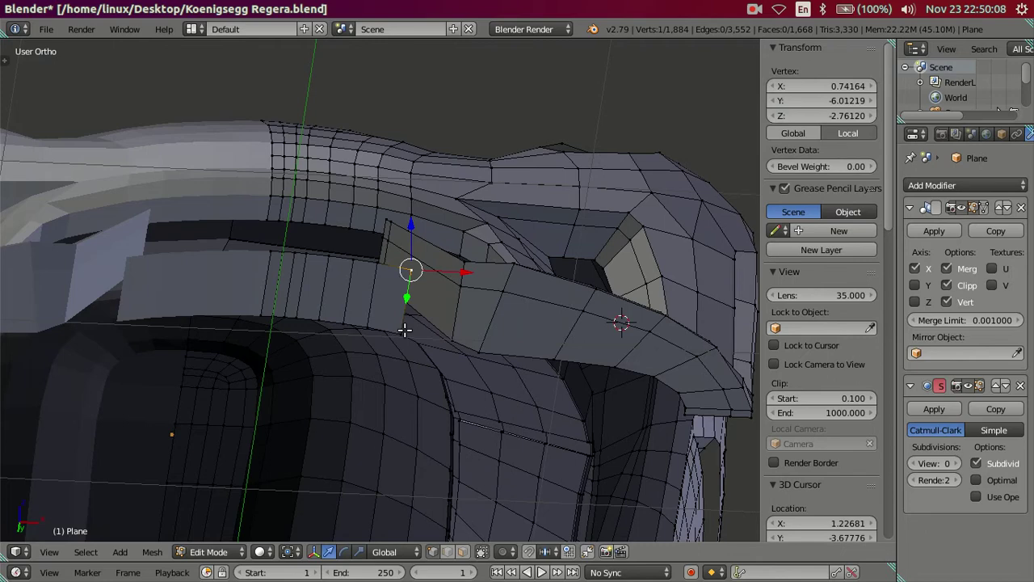
pyautogui.keyDown('shift'); pyautogui.rightClick(404, 331); pyautogui.keyUp('shift')
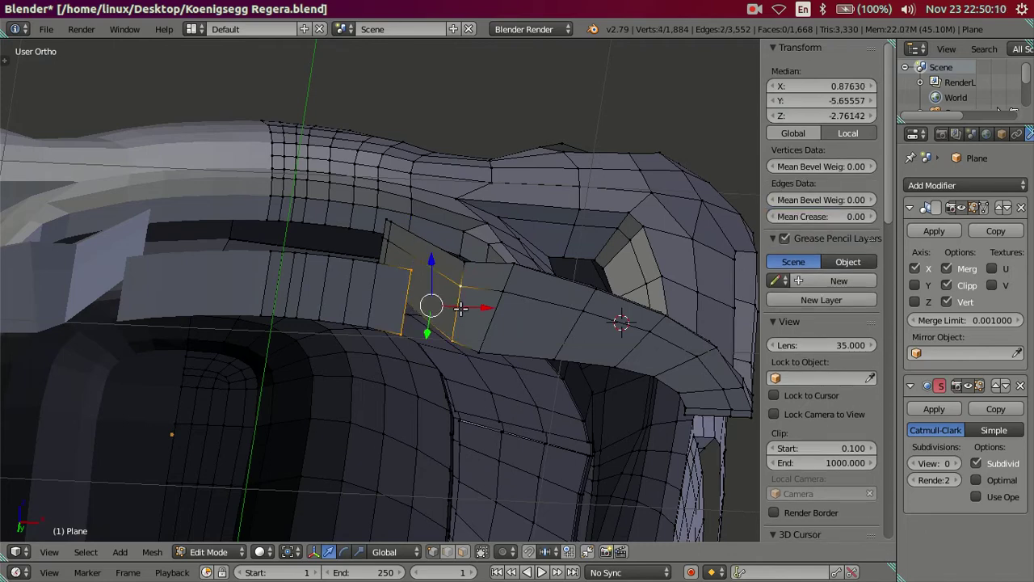
pyautogui.press('f')
pyautogui.press('a')
pyautogui.moveTo(461, 308)
pyautogui.mouseDown(button='middle')
pyautogui.moveTo(504, 370)
pyautogui.moveTo(500, 358)
pyautogui.moveTo(464, 369)
pyautogui.moveTo(450, 341)
pyautogui.moveTo(476, 355)
pyautogui.moveTo(456, 338)
pyautogui.moveTo(473, 340)
pyautogui.mouseUp(button='middle')
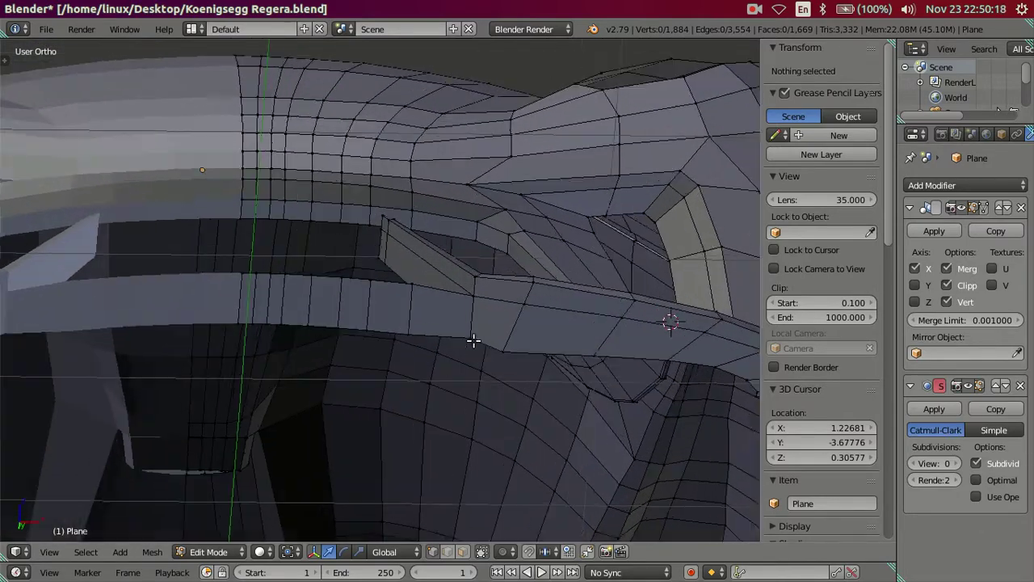
pyautogui.rightClick(489, 342)
pyautogui.press('x')
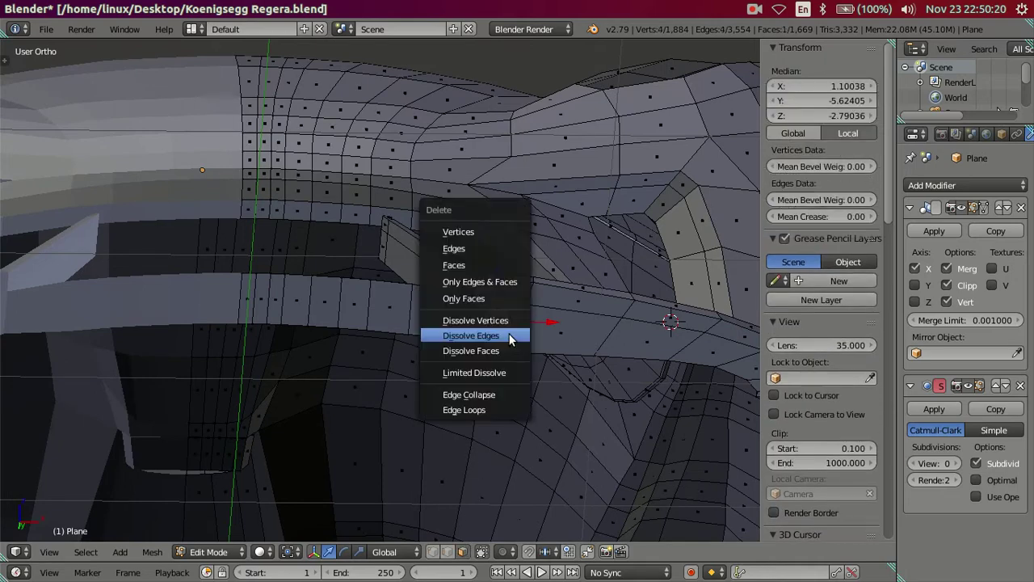
pyautogui.click(475, 267)
pyautogui.moveTo(475, 267)
pyautogui.mouseDown(button='middle')
pyautogui.moveTo(512, 346)
pyautogui.moveTo(504, 353)
pyautogui.moveTo(466, 321)
pyautogui.moveTo(398, 322)
pyautogui.moveTo(393, 312)
pyautogui.moveTo(396, 320)
pyautogui.mouseUp(button='middle')
# Extrude the face strip along the lower beam and lower it along Z
pyautogui.click(411, 313)
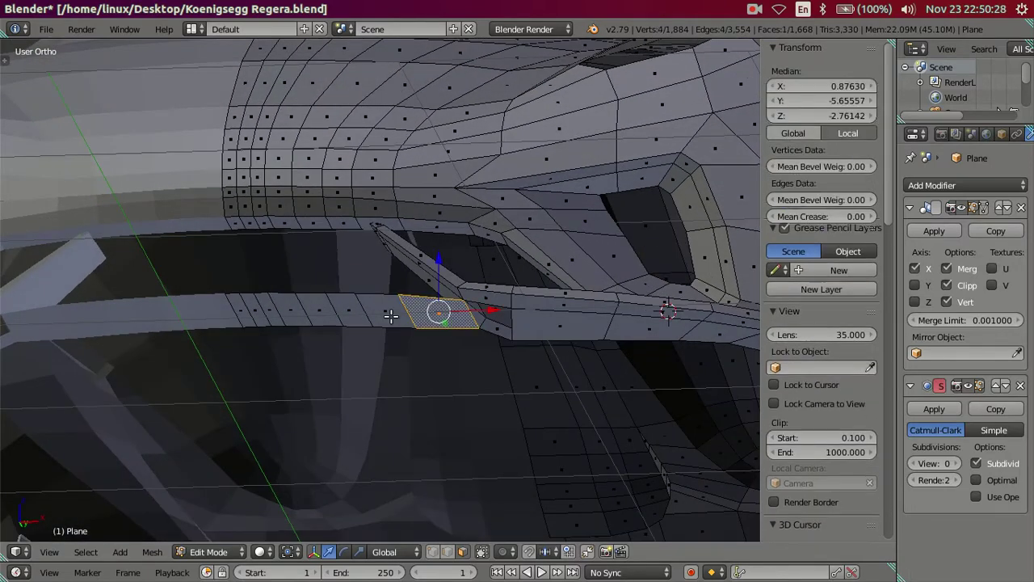
pyautogui.keyDown('ctrl'); pyautogui.click(240, 308); pyautogui.keyUp('ctrl')
pyautogui.press('e')
pyautogui.rightClick(353, 326)
pyautogui.moveTo(356, 279); pyautogui.dragTo(364, 296, button='middle')
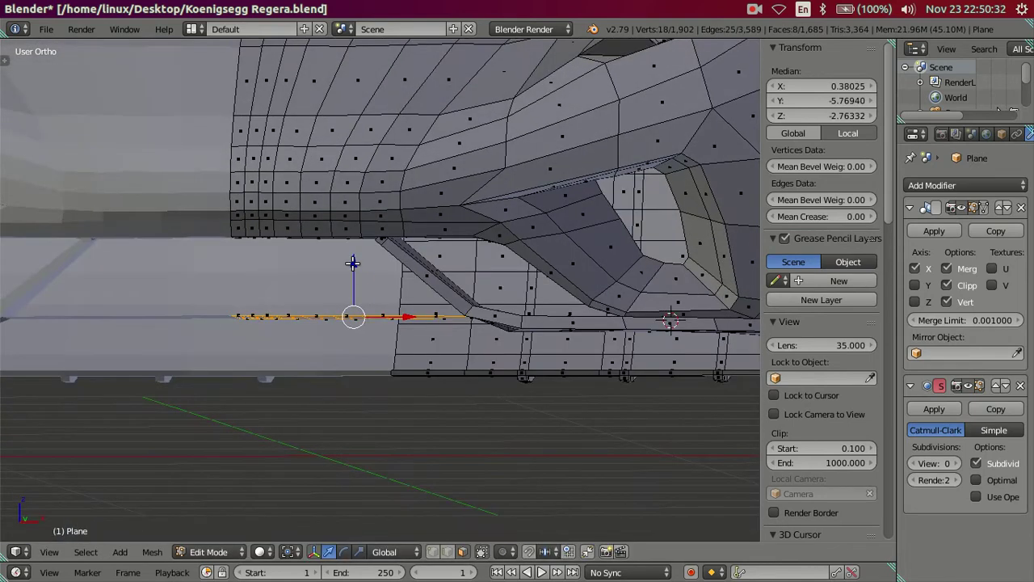
pyautogui.moveTo(353, 262); pyautogui.dragTo(357, 275)
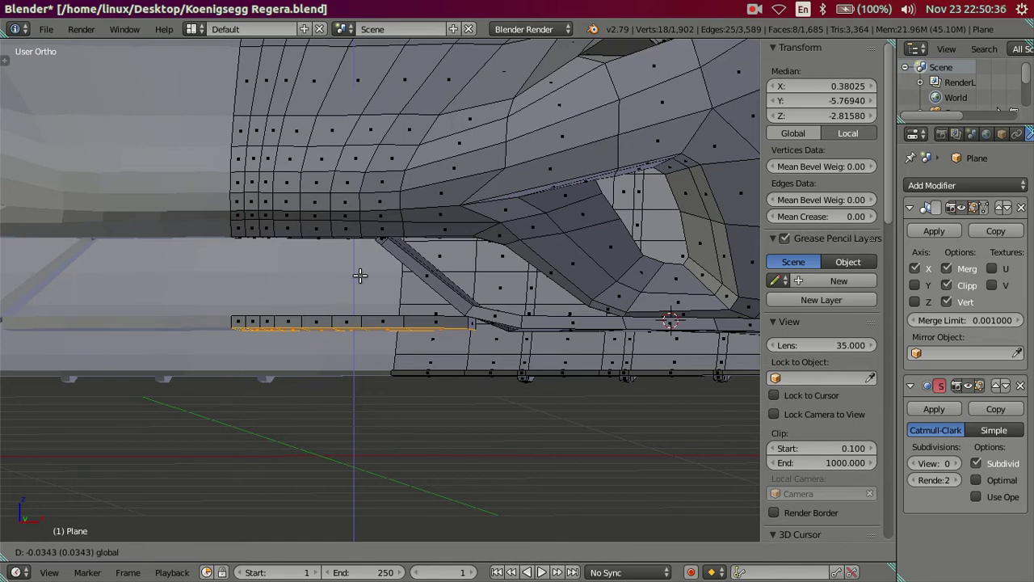
pyautogui.click(361, 276)
pyautogui.moveTo(361, 277)
pyautogui.mouseDown(button='middle')
pyautogui.moveTo(384, 352)
pyautogui.moveTo(417, 302)
pyautogui.moveTo(431, 331)
pyautogui.mouseUp(button='middle')
# Undo back to the selection and lower the strip again along Z into a thin lip
pyautogui.hotkey('ctrl', 'z')
pyautogui.hotkey('ctrl', 'z')
pyautogui.hotkey('ctrl', 'z')
pyautogui.hotkey('ctrl', 'z')
pyautogui.hotkey('ctrl', 'z')
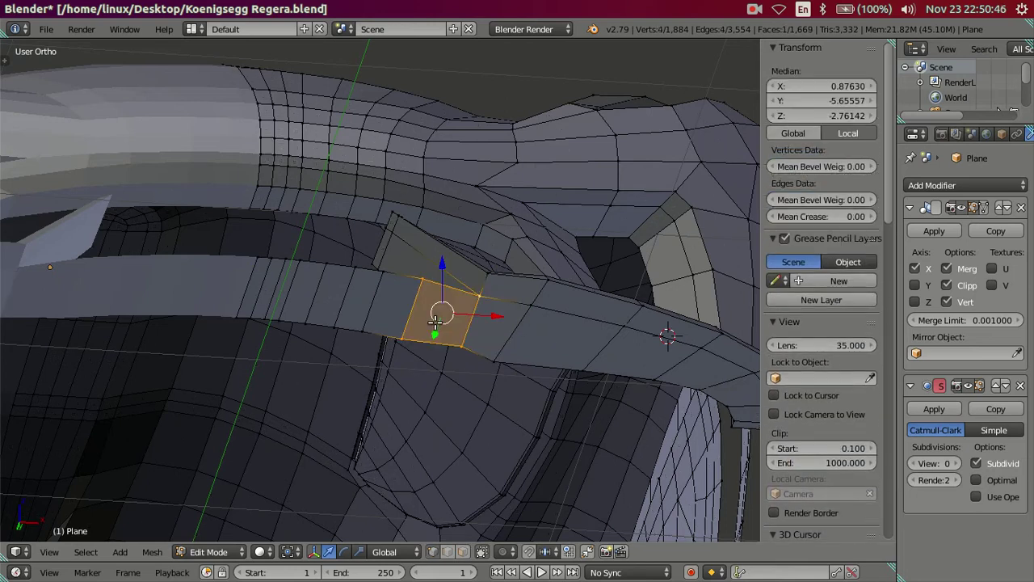
pyautogui.hotkey('ctrl', 'z')
pyautogui.moveTo(434, 322); pyautogui.dragTo(392, 343, button='middle')
pyautogui.hotkey('ctrl', 'z')
pyautogui.hotkey('ctrl', 'z')
pyautogui.hotkey('ctrl', 'z')
pyautogui.moveTo(320, 263); pyautogui.dragTo(325, 270)
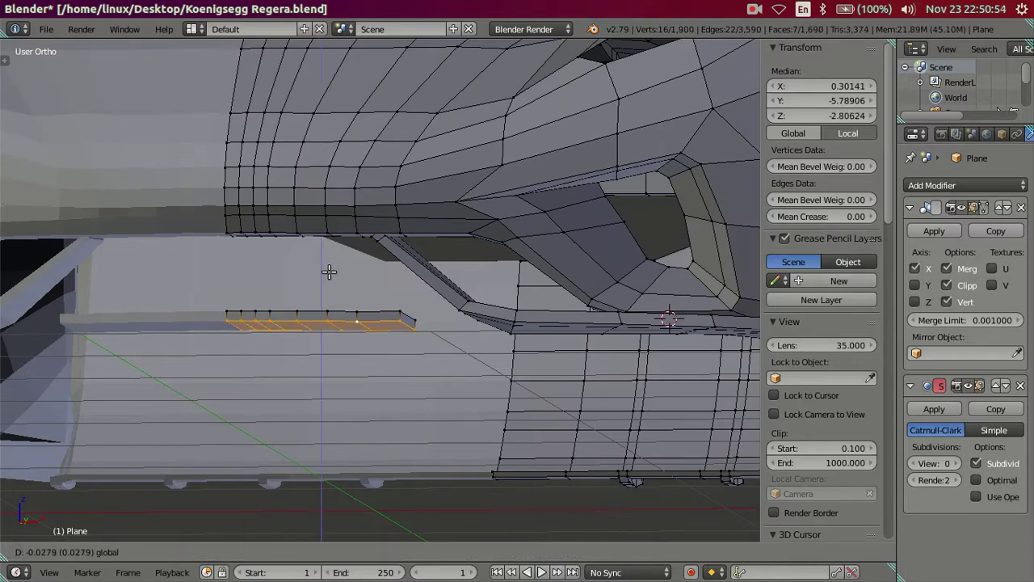
pyautogui.click(342, 278)
pyautogui.press('a')
pyautogui.moveTo(390, 346)
pyautogui.mouseDown(button='middle')
pyautogui.moveTo(380, 313)
pyautogui.moveTo(367, 328)
pyautogui.mouseUp(button='middle')
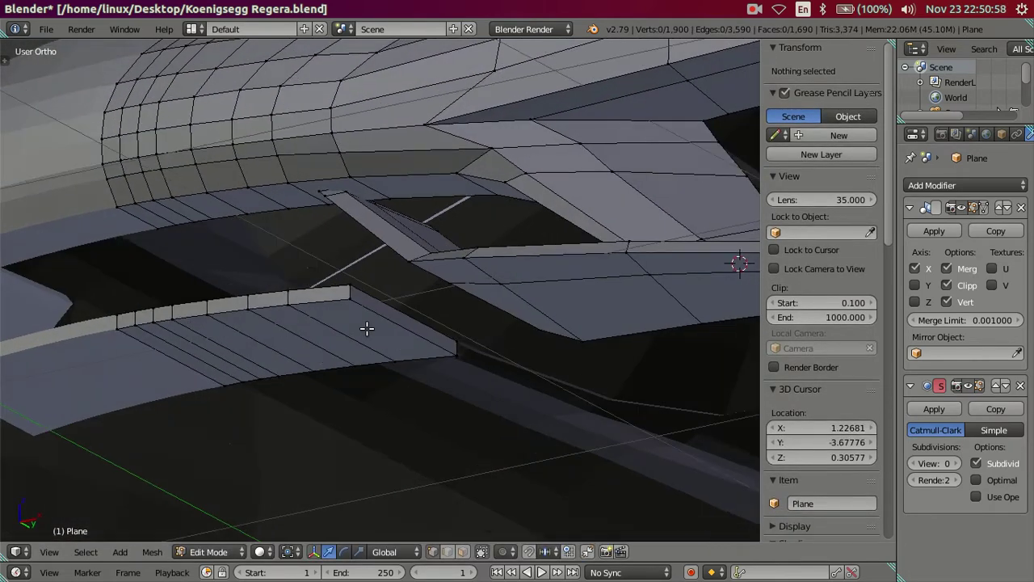
# Select the vertices of two faces at the fin's base and delete those faces
pyautogui.hotkey('ctrl', 'Tab')
pyautogui.click(373, 304)
pyautogui.rightClick(349, 292)
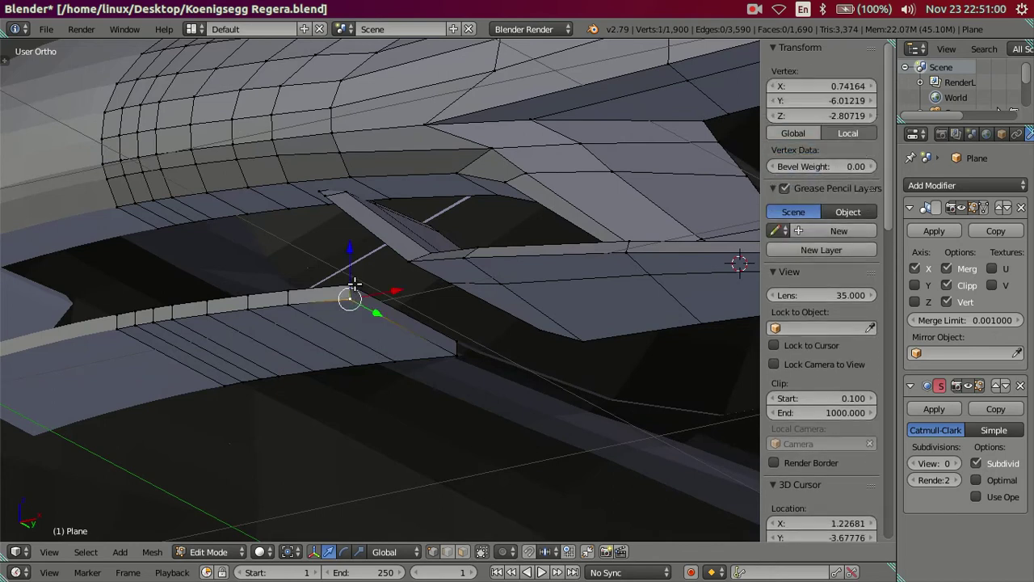
pyautogui.keyDown('shift'); pyautogui.rightClick(450, 345); pyautogui.keyUp('shift')
pyautogui.keyDown('shift'); pyautogui.rightClick(477, 340); pyautogui.keyUp('shift')
pyautogui.moveTo(482, 340); pyautogui.dragTo(526, 296, button='middle')
pyautogui.keyDown('shift'); pyautogui.rightClick(517, 324); pyautogui.keyUp('shift')
pyautogui.keyDown('shift'); pyautogui.rightClick(564, 391); pyautogui.keyUp('shift')
pyautogui.keyDown('shift'); pyautogui.rightClick(582, 261); pyautogui.keyUp('shift')
pyautogui.press('x')
pyautogui.click(584, 260)
# Fill a new face across the gap at the corner of the fin base
pyautogui.moveTo(584, 260)
pyautogui.mouseDown(button='middle')
pyautogui.moveTo(490, 302)
pyautogui.moveTo(464, 340)
pyautogui.mouseUp(button='middle')
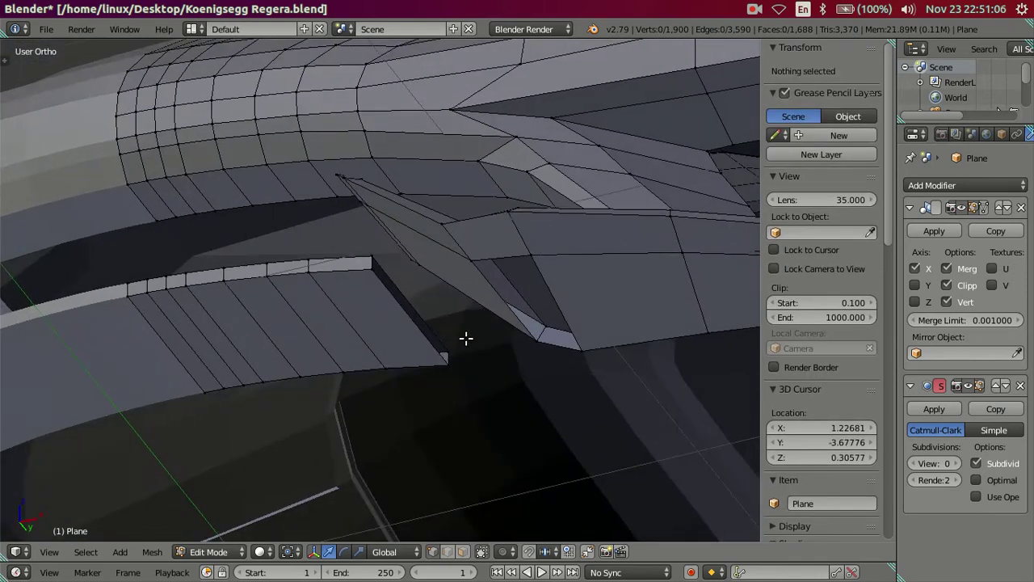
pyautogui.rightClick(449, 350)
pyautogui.keyDown('shift'); pyautogui.rightClick(372, 255); pyautogui.keyUp('shift')
pyautogui.keyDown('shift'); pyautogui.rightClick(533, 333); pyautogui.keyUp('shift')
pyautogui.press('f')
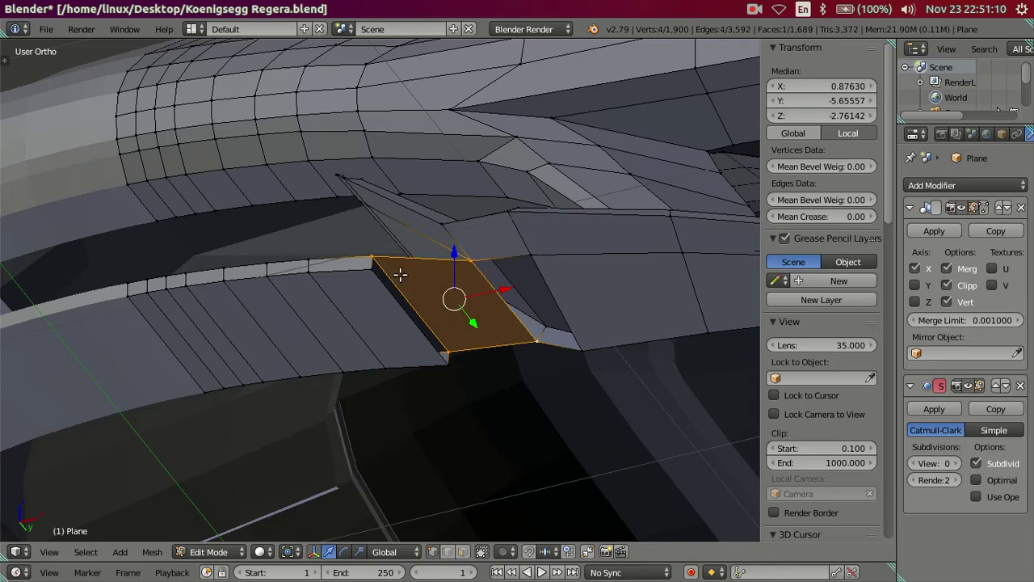
# Fill another four-vertex face along the gap beside the fin
pyautogui.moveTo(422, 287); pyautogui.dragTo(436, 321, button='middle')
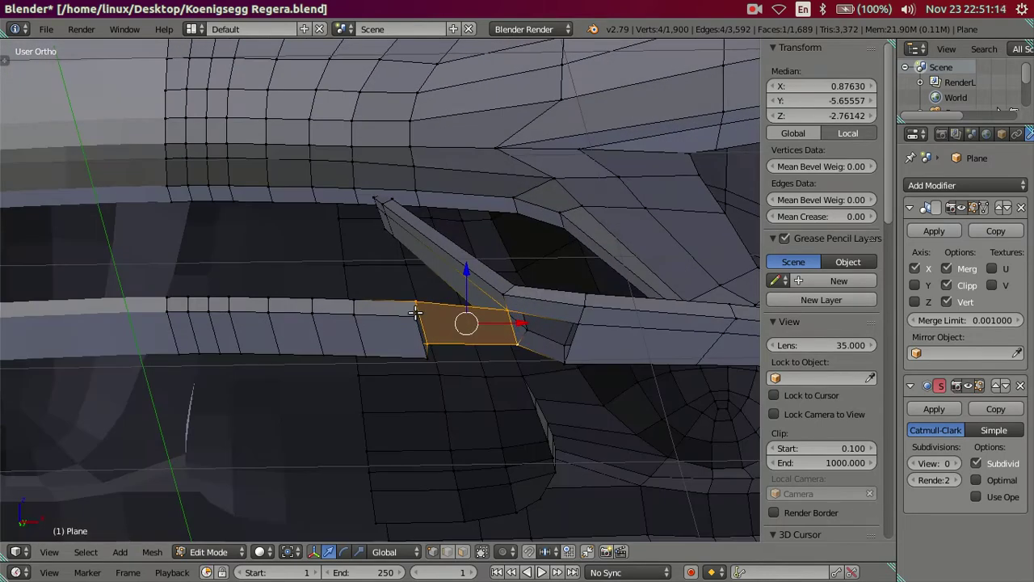
pyautogui.rightClick(415, 313)
pyautogui.keyDown('shift'); pyautogui.rightClick(578, 323); pyautogui.keyUp('shift')
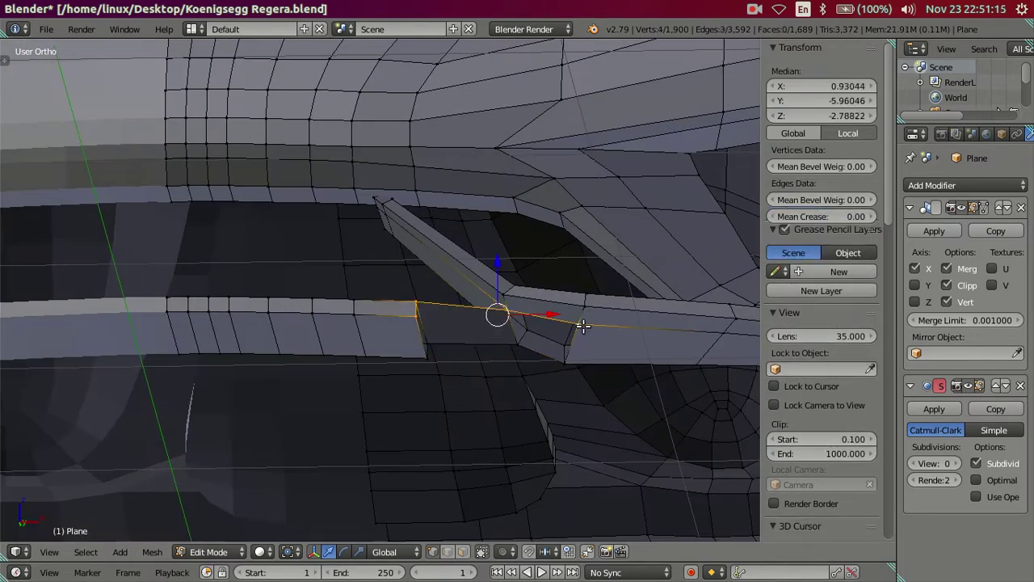
pyautogui.rightClick(431, 359)
pyautogui.keyDown('shift'); pyautogui.rightClick(572, 362); pyautogui.keyUp('shift')
pyautogui.moveTo(571, 365); pyautogui.dragTo(566, 346, button='middle')
pyautogui.keyDown('shift'); pyautogui.rightClick(569, 362); pyautogui.keyUp('shift')
pyautogui.keyDown('ctrl'); pyautogui.rightClick(571, 365); pyautogui.keyUp('ctrl')
pyautogui.press('f')
# Close the remaining gap with a final face and clear the selection
pyautogui.rightClick(414, 309)
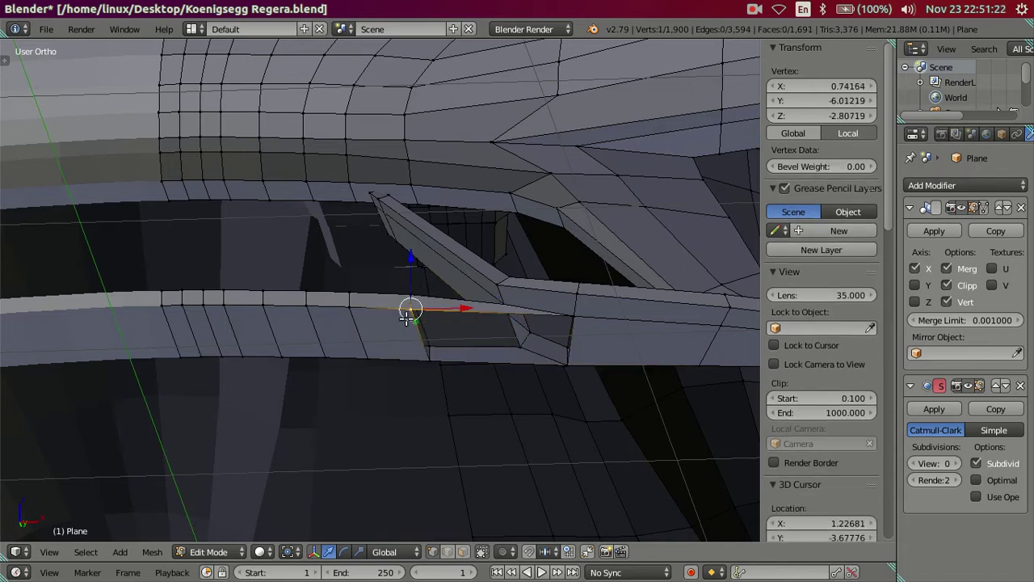
pyautogui.keyDown('shift'); pyautogui.rightClick(426, 361); pyautogui.keyUp('shift')
pyautogui.keyDown('shift'); pyautogui.rightClick(582, 330); pyautogui.keyUp('shift')
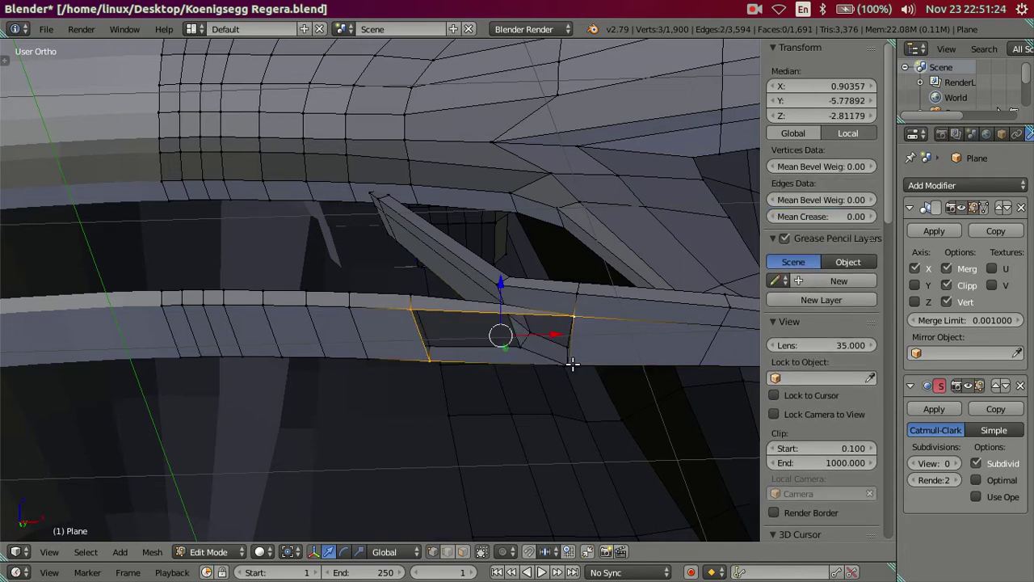
pyautogui.moveTo(572, 363); pyautogui.dragTo(575, 349, button='middle')
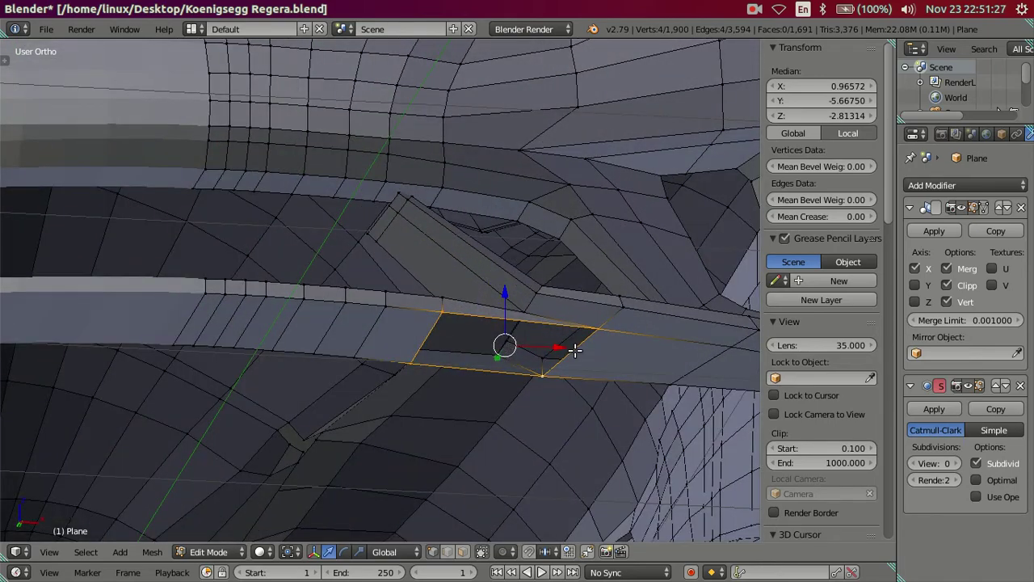
pyautogui.press('f')
pyautogui.press('a')
pyautogui.moveTo(576, 349)
pyautogui.mouseDown(button='middle')
pyautogui.moveTo(520, 364)
pyautogui.moveTo(471, 354)
pyautogui.mouseUp(button='middle')
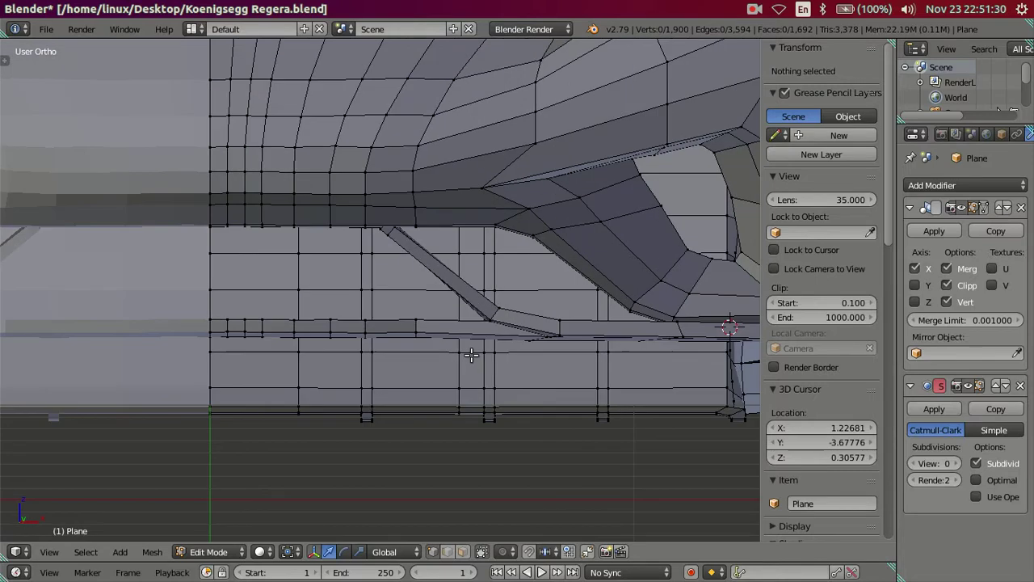
# Add four loop cuts across the splitter lip with Ctrl+R
pyautogui.hotkey('ctrl', 'r')
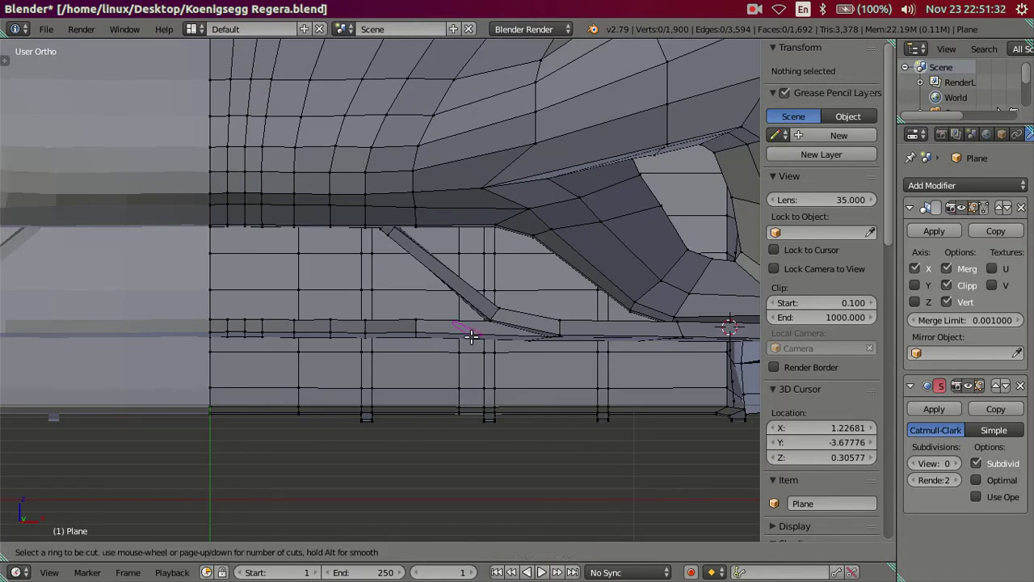
pyautogui.scroll(3, 471, 336)
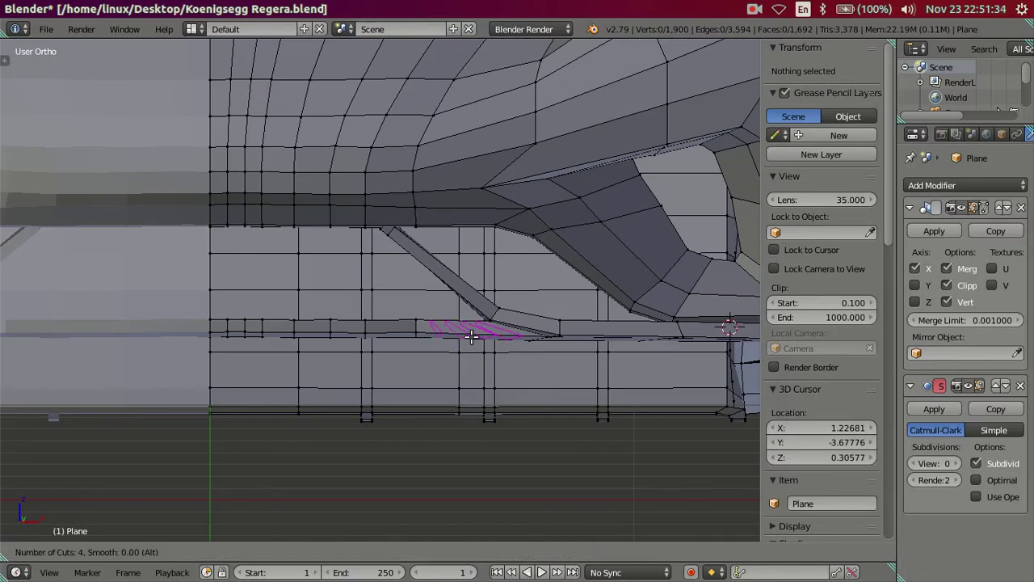
pyautogui.click(471, 337)
pyautogui.rightClick(471, 336)
pyautogui.scroll(2, 566, 388)
pyautogui.scroll(2, 596, 388)
pyautogui.press('a')
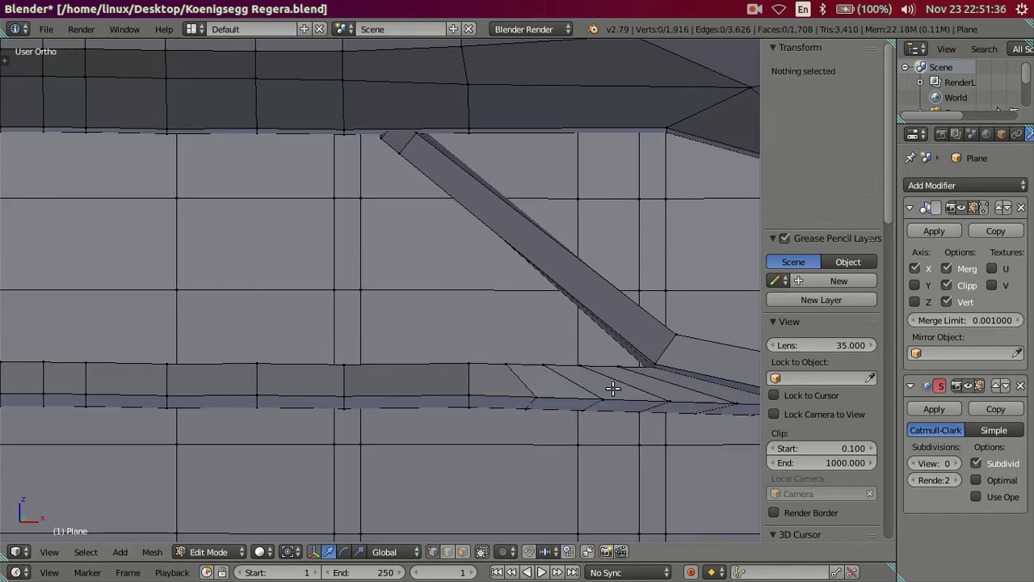
# Dissolve the unwanted edge loop on the splitter in edge select mode
pyautogui.hotkey('ctrl', 'Tab')
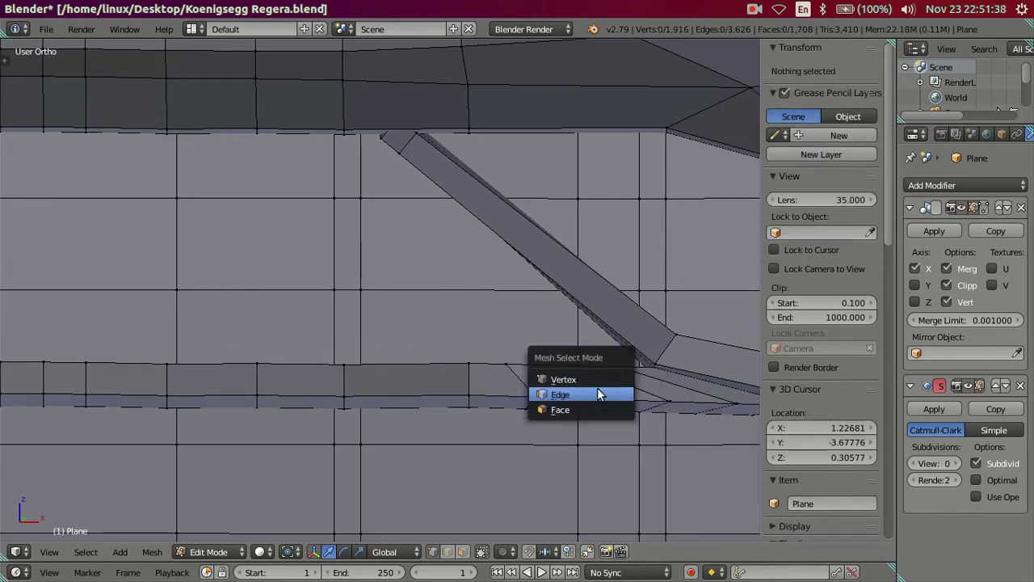
pyautogui.click(597, 394)
pyautogui.keyDown('alt'); pyautogui.rightClick(554, 381); pyautogui.keyUp('alt')
pyautogui.keyDown('alt'); pyautogui.rightClick(638, 380); pyautogui.keyUp('alt')
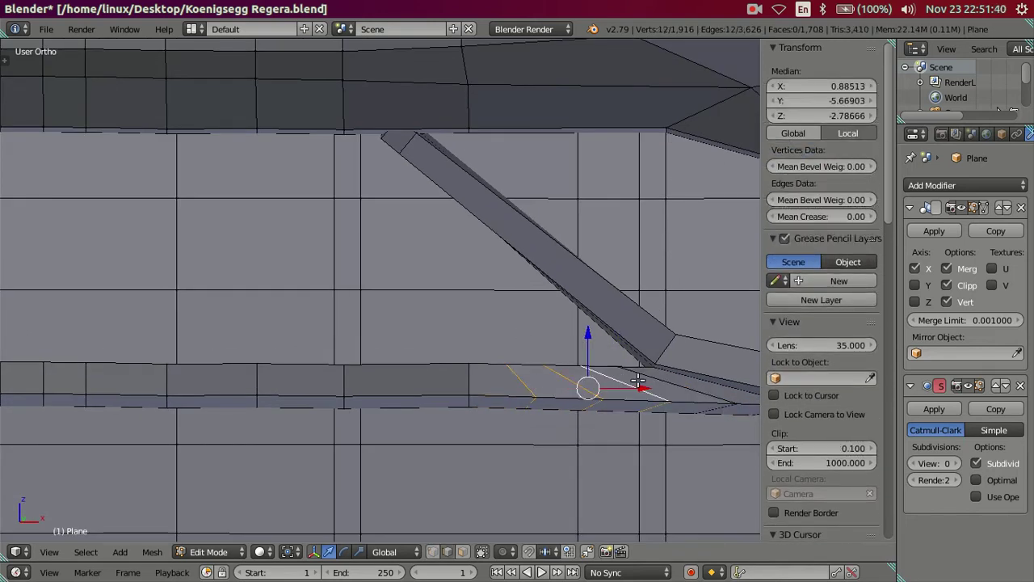
pyautogui.press('x')
pyautogui.click(622, 447)
pyautogui.scroll(-2, 555, 385)
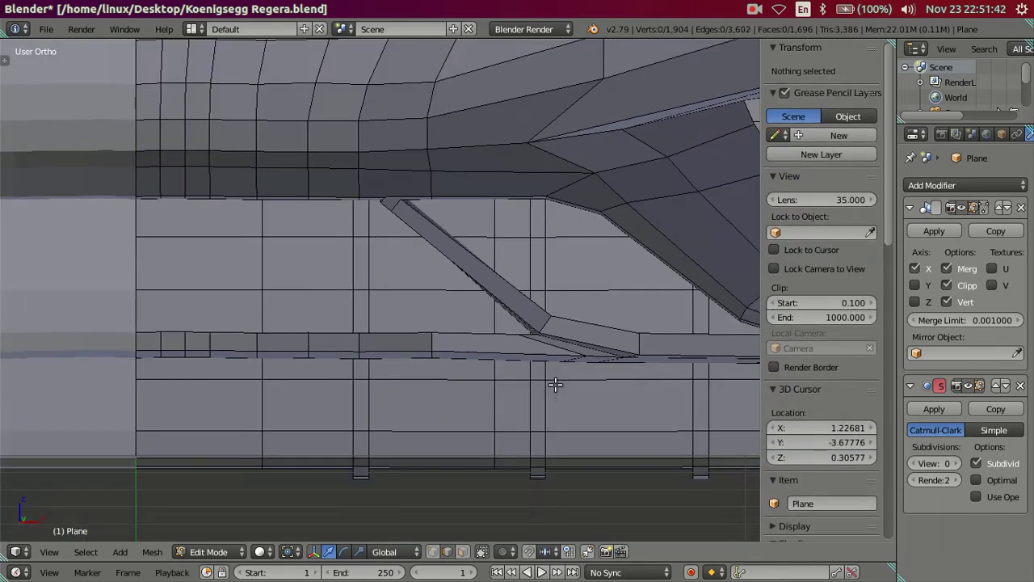
pyautogui.moveTo(555, 385)
pyautogui.mouseDown(button='middle')
pyautogui.moveTo(591, 377)
pyautogui.moveTo(752, 412)
pyautogui.mouseUp(button='middle')
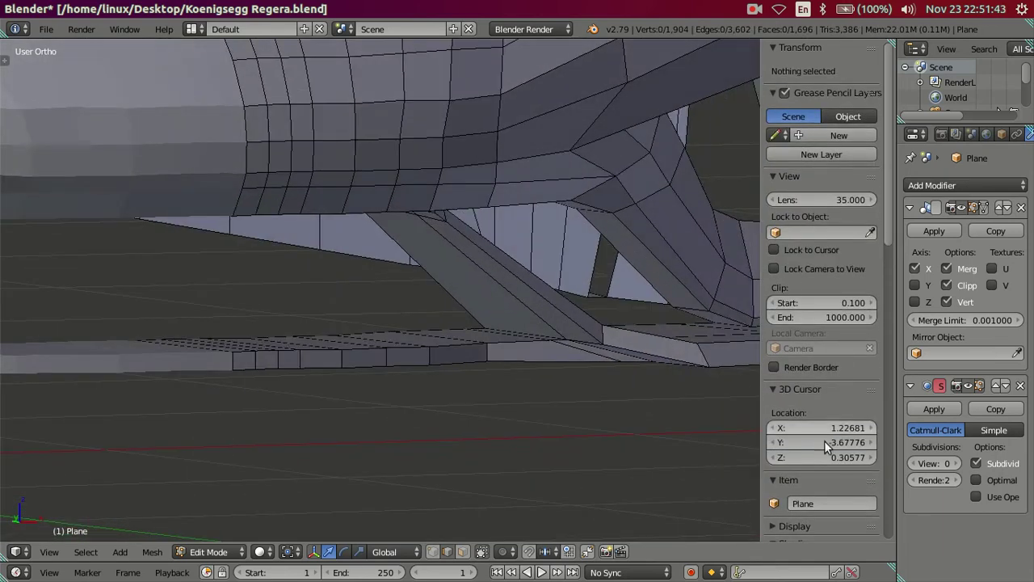
# Preview the body with subdivision level 2, then set the preview back to 0
pyautogui.click(956, 463)
pyautogui.click(956, 463)
pyautogui.press('Tab')
pyautogui.moveTo(515, 355)
pyautogui.mouseDown(button='middle')
pyautogui.moveTo(530, 314)
pyautogui.moveTo(548, 352)
pyautogui.moveTo(492, 354)
pyautogui.moveTo(483, 372)
pyautogui.moveTo(434, 358)
pyautogui.moveTo(498, 350)
pyautogui.moveTo(522, 374)
pyautogui.moveTo(494, 394)
pyautogui.moveTo(508, 346)
pyautogui.moveTo(496, 331)
pyautogui.moveTo(481, 334)
pyautogui.moveTo(482, 359)
pyautogui.mouseUp(button='middle')
pyautogui.press('n')
pyautogui.press('Tab')
pyautogui.moveTo(437, 383); pyautogui.dragTo(447, 373, button='middle')
pyautogui.press('Tab')
pyautogui.moveTo(528, 371)
pyautogui.mouseDown(button='middle')
pyautogui.moveTo(544, 363)
pyautogui.moveTo(824, 444)
pyautogui.moveTo(594, 365)
pyautogui.moveTo(603, 351)
pyautogui.moveTo(583, 383)
pyautogui.moveTo(598, 434)
pyautogui.moveTo(551, 437)
pyautogui.mouseUp(button='middle')
pyautogui.click(913, 466)
pyautogui.click(914, 466)
pyautogui.press('Tab')
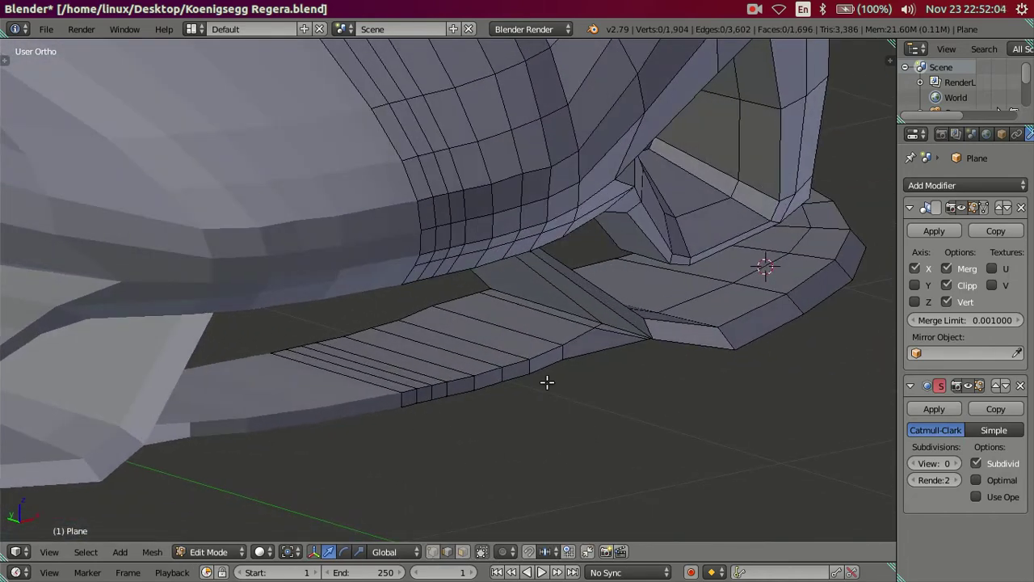
# Move the selected splitter edge along the Y axis
pyautogui.moveTo(533, 426)
pyautogui.mouseDown(button='middle')
pyautogui.moveTo(589, 407)
pyautogui.moveTo(587, 393)
pyautogui.moveTo(582, 416)
pyautogui.moveTo(566, 363)
pyautogui.mouseUp(button='middle')
pyautogui.press('g')
pyautogui.press('y')
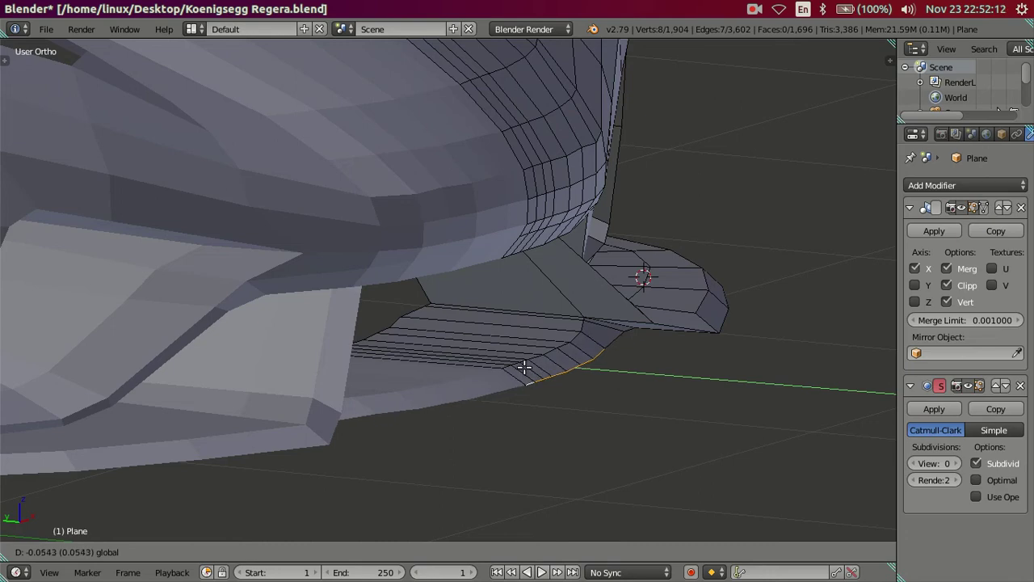
pyautogui.click(525, 367)
# Raise the subdivision preview back to 2 and inspect the smoothed front lip
pyautogui.moveTo(605, 369); pyautogui.dragTo(609, 324, button='middle')
pyautogui.moveTo(636, 379)
pyautogui.mouseDown(button='middle')
pyautogui.moveTo(616, 394)
pyautogui.moveTo(591, 393)
pyautogui.moveTo(632, 413)
pyautogui.moveTo(600, 425)
pyautogui.mouseUp(button='middle')
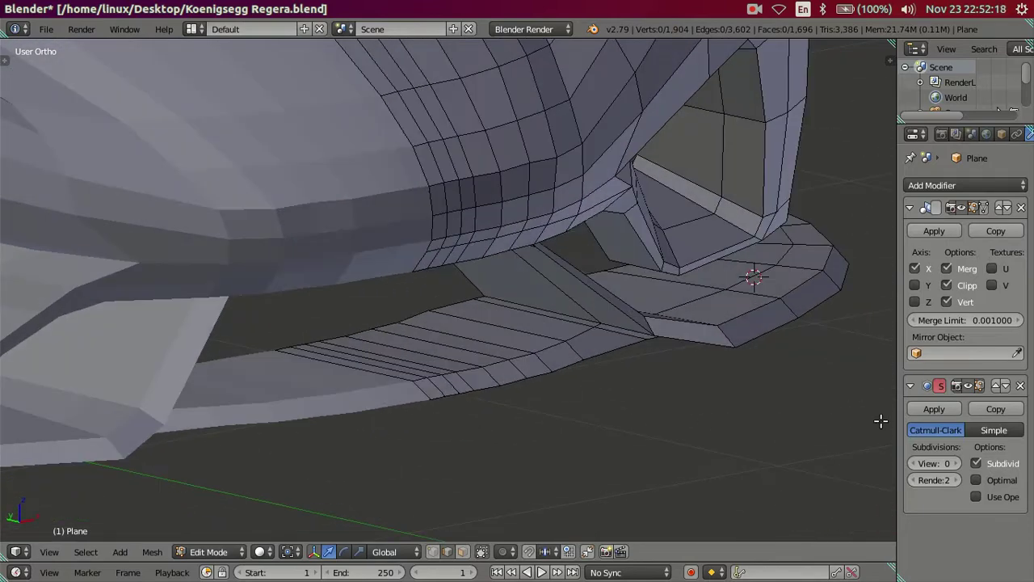
pyautogui.click(956, 463)
pyautogui.click(955, 463)
pyautogui.moveTo(727, 396)
pyautogui.mouseDown(button='middle')
pyautogui.moveTo(706, 385)
pyautogui.moveTo(683, 408)
pyautogui.moveTo(594, 420)
pyautogui.mouseUp(button='middle')
pyautogui.press('Tab')
pyautogui.moveTo(450, 399)
pyautogui.mouseDown(button='middle')
pyautogui.moveTo(504, 383)
pyautogui.moveTo(525, 354)
pyautogui.moveTo(515, 274)
pyautogui.moveTo(490, 268)
pyautogui.mouseUp(button='middle')
pyautogui.press('Tab')
pyautogui.moveTo(413, 264)
pyautogui.mouseDown(button='middle')
pyautogui.moveTo(469, 351)
pyautogui.moveTo(460, 307)
pyautogui.moveTo(431, 300)
pyautogui.moveTo(406, 324)
pyautogui.mouseUp(button='middle')
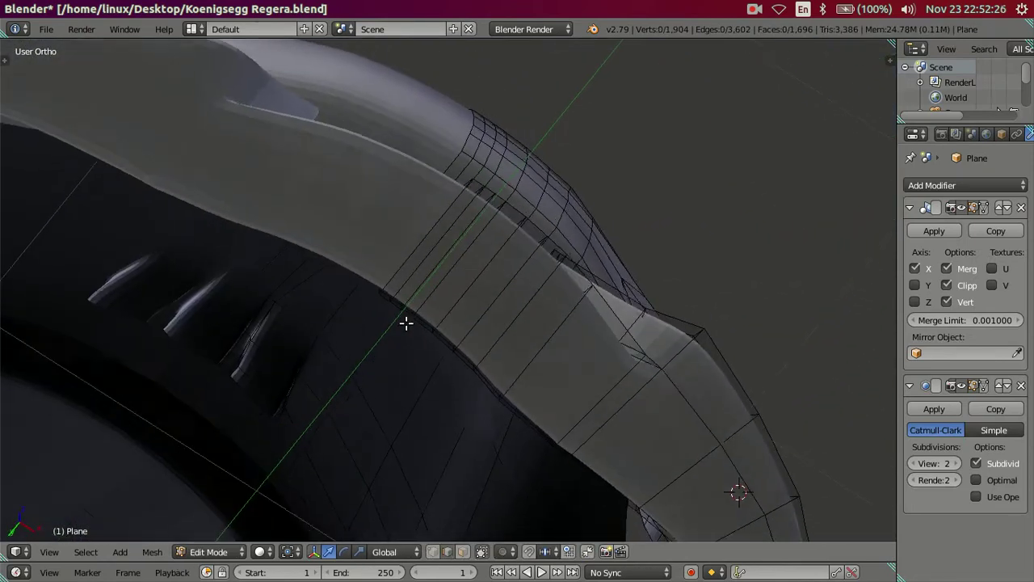
# Select the row of faces along the front lip's outer edge and slide it along Y
pyautogui.moveTo(406, 372)
pyautogui.mouseDown(button='middle')
pyautogui.moveTo(577, 363)
pyautogui.moveTo(600, 399)
pyautogui.moveTo(483, 402)
pyautogui.mouseUp(button='middle')
pyautogui.scroll(1, 438, 409)
pyautogui.scroll(1, 464, 477)
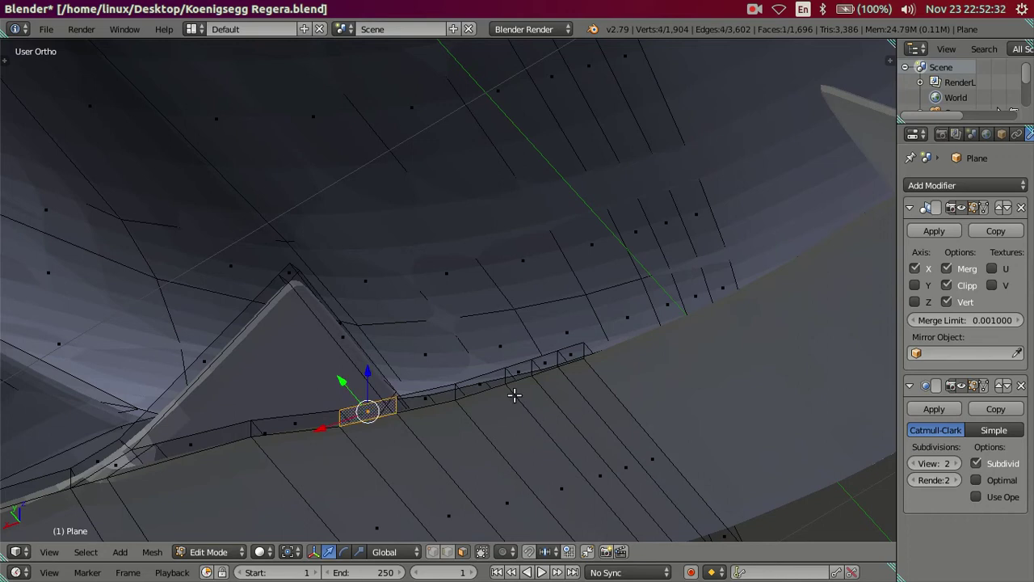
pyautogui.keyDown('alt'); pyautogui.click(563, 356); pyautogui.keyUp('alt')
pyautogui.moveTo(543, 423)
pyautogui.mouseDown(button='middle')
pyautogui.moveTo(483, 369)
pyautogui.moveTo(446, 257)
pyautogui.mouseUp(button='middle')
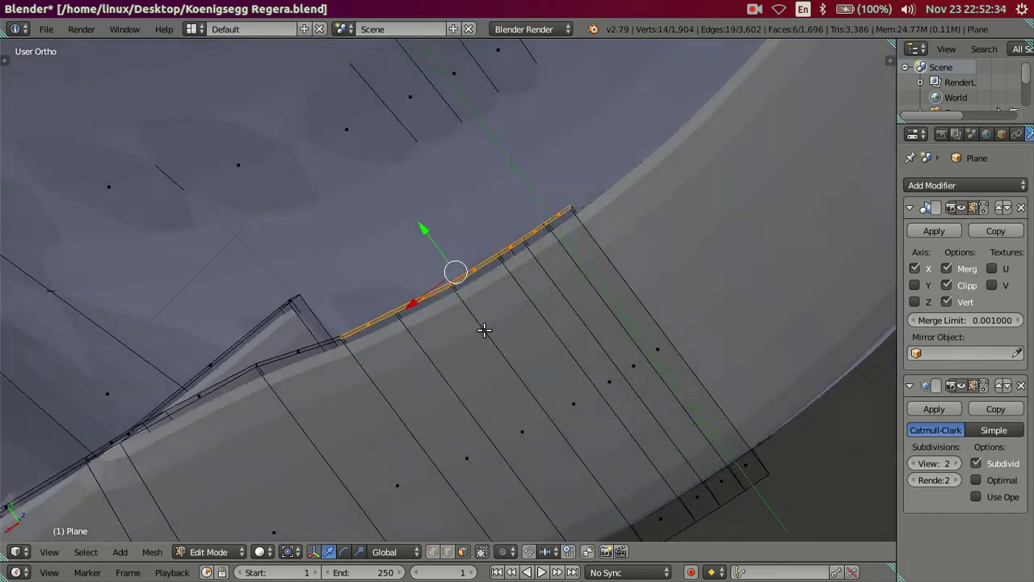
pyautogui.moveTo(412, 188); pyautogui.dragTo(409, 178)
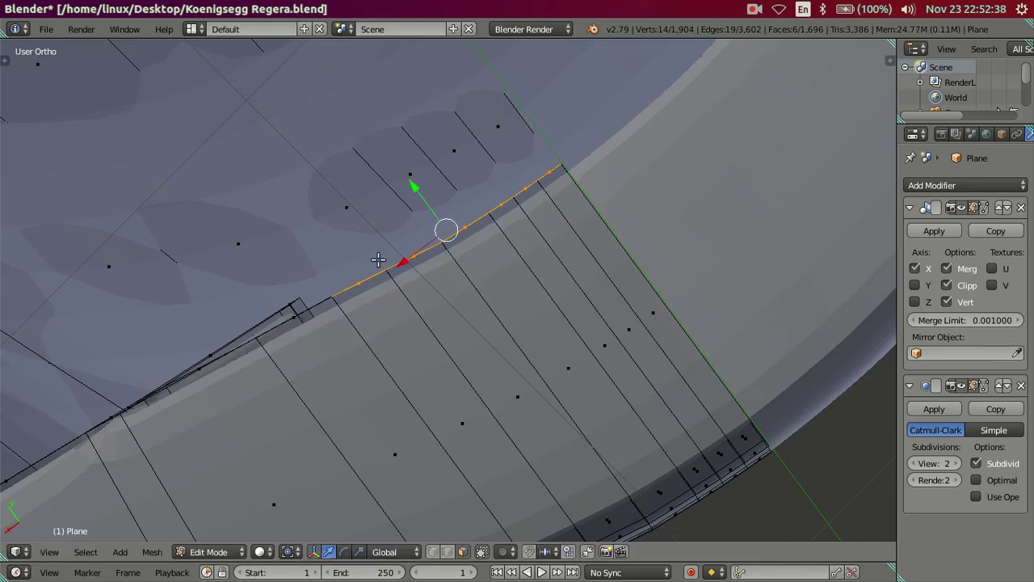
pyautogui.scroll(2, 364, 280)
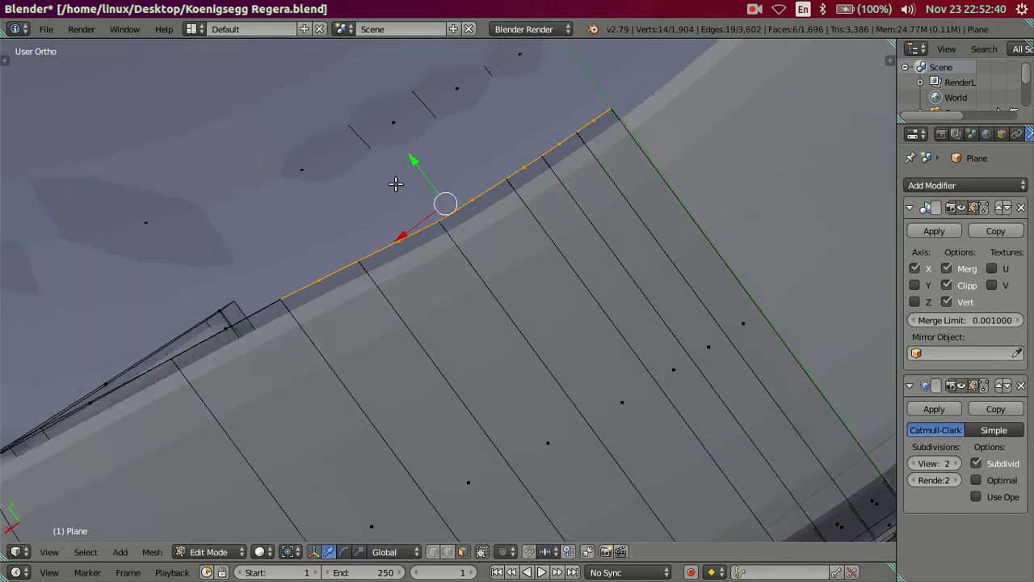
# Extrude the lip edge into a new strip, push it along Y, then return to Object Mode
pyautogui.press('e')
pyautogui.click(416, 159)
pyautogui.moveTo(416, 158)
pyautogui.mouseDown(button='middle')
pyautogui.moveTo(407, 267)
pyautogui.moveTo(330, 369)
pyautogui.mouseUp(button='middle')
pyautogui.moveTo(379, 400)
pyautogui.mouseDown(button='middle')
pyautogui.moveTo(377, 347)
pyautogui.moveTo(417, 118)
pyautogui.mouseUp(button='middle')
pyautogui.moveTo(425, 137); pyautogui.dragTo(419, 129)
pyautogui.moveTo(419, 129)
pyautogui.mouseDown(button='middle')
pyautogui.moveTo(384, 330)
pyautogui.moveTo(415, 268)
pyautogui.moveTo(411, 110)
pyautogui.mouseUp(button='middle')
pyautogui.moveTo(413, 103)
pyautogui.mouseDown()
pyautogui.moveTo(404, 100)
pyautogui.moveTo(450, 150)
pyautogui.mouseUp()
pyautogui.press('a')
pyautogui.moveTo(450, 151)
pyautogui.mouseDown(button='middle')
pyautogui.moveTo(455, 342)
pyautogui.moveTo(670, 393)
pyautogui.moveTo(577, 347)
pyautogui.moveTo(590, 400)
pyautogui.moveTo(633, 362)
pyautogui.moveTo(592, 335)
pyautogui.moveTo(492, 333)
pyautogui.moveTo(483, 342)
pyautogui.moveTo(510, 434)
pyautogui.moveTo(544, 427)
pyautogui.moveTo(610, 309)
pyautogui.moveTo(702, 375)
pyautogui.moveTo(708, 346)
pyautogui.moveTo(683, 309)
pyautogui.moveTo(655, 313)
pyautogui.mouseUp(button='middle')
pyautogui.press('Tab')
pyautogui.press('Tab')
pyautogui.press('Tab')
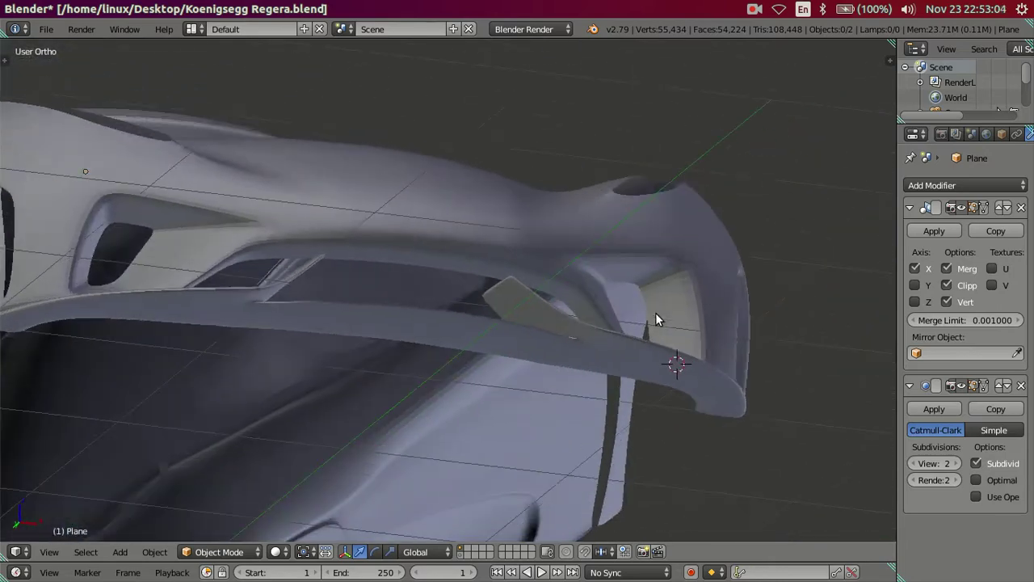
# With subdivision preview at 0, re-enter Edit Mode and select the intake fin's end faces
pyautogui.moveTo(934, 463); pyautogui.dragTo(907, 464)
pyautogui.press('Tab')
pyautogui.moveTo(367, 383)
pyautogui.mouseDown(button='middle')
pyautogui.moveTo(520, 294)
pyautogui.moveTo(474, 326)
pyautogui.moveTo(597, 311)
pyautogui.moveTo(502, 332)
pyautogui.moveTo(514, 337)
pyautogui.moveTo(598, 302)
pyautogui.mouseUp(button='middle')
pyautogui.press('z')
pyautogui.press('z')
pyautogui.keyDown('shift'); pyautogui.rightClick(524, 305); pyautogui.keyUp('shift')
pyautogui.moveTo(523, 305)
pyautogui.mouseDown(button='middle')
pyautogui.moveTo(573, 340)
pyautogui.moveTo(546, 337)
pyautogui.mouseUp(button='middle')
# In front wireframe view, rotate the fin's end faces and switch to edge selection
pyautogui.press('KP_1')
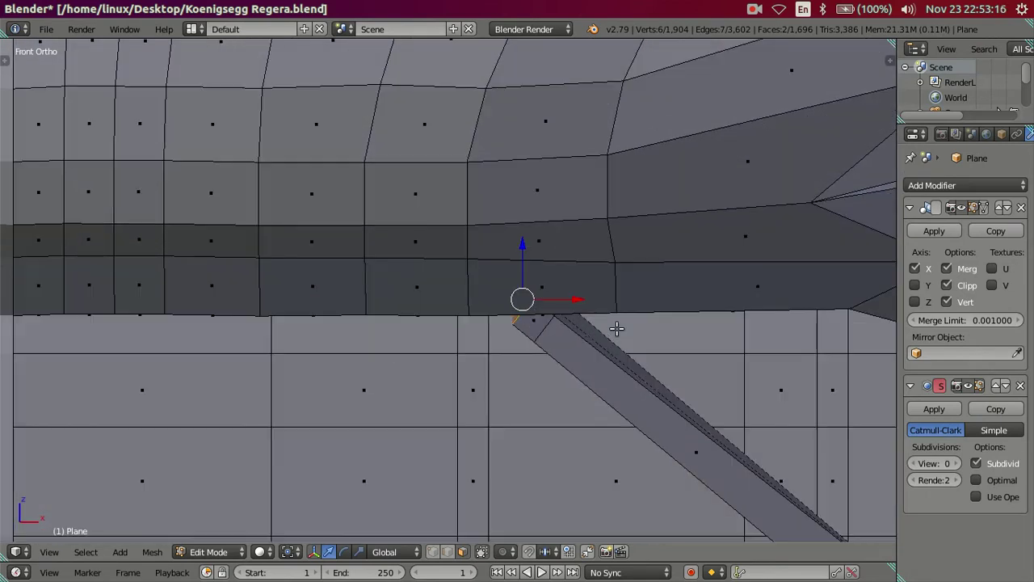
pyautogui.press('z')
pyautogui.press('r')
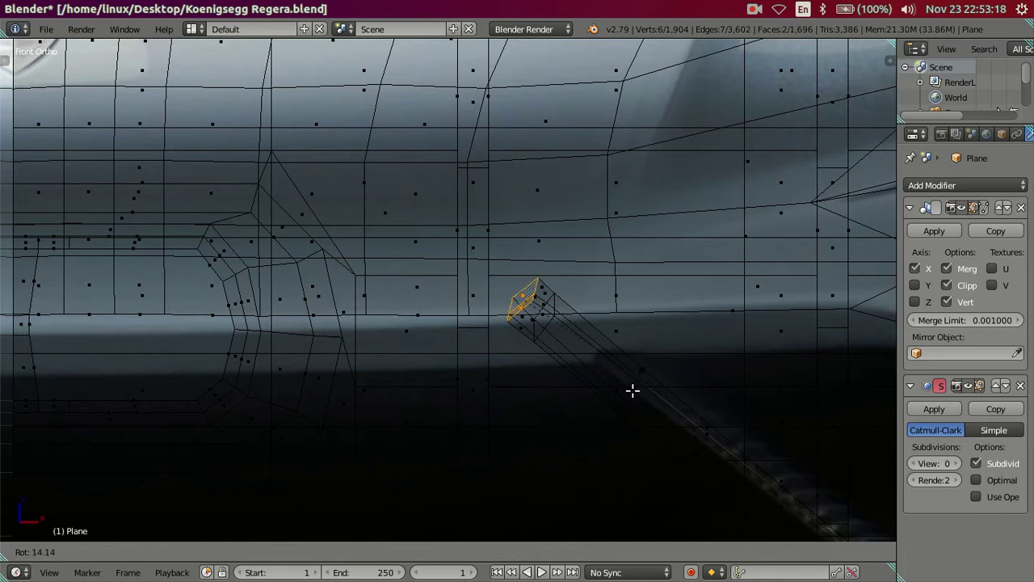
pyautogui.click(628, 402)
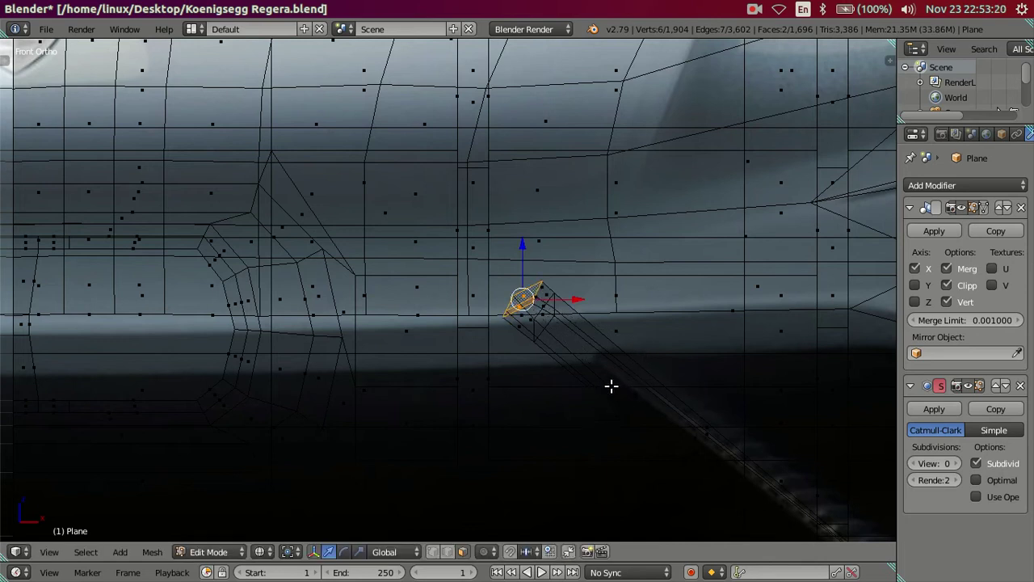
pyautogui.hotkey('ctrl', 'Tab')
pyautogui.click(570, 376)
# Rotate the fin's end edge loops again to angle its upper end
pyautogui.keyDown('alt'); pyautogui.keyDown('shift'); pyautogui.click(553, 325); pyautogui.keyUp('shift'); pyautogui.keyUp('alt')
pyautogui.press('r')
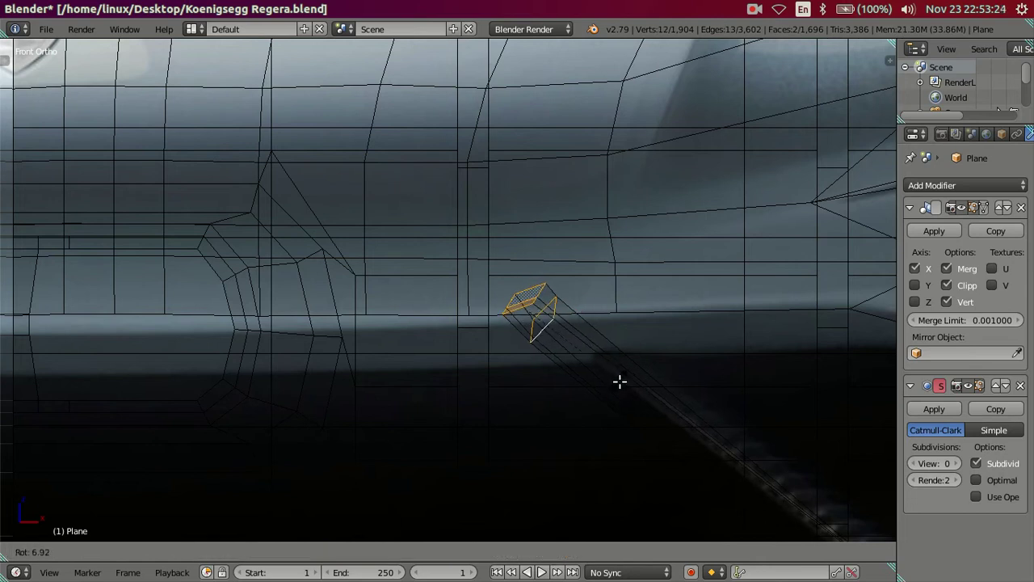
pyautogui.click(618, 381)
pyautogui.scroll(1, 557, 332)
pyautogui.scroll(1, 582, 336)
pyautogui.press('a')
pyautogui.press('r')
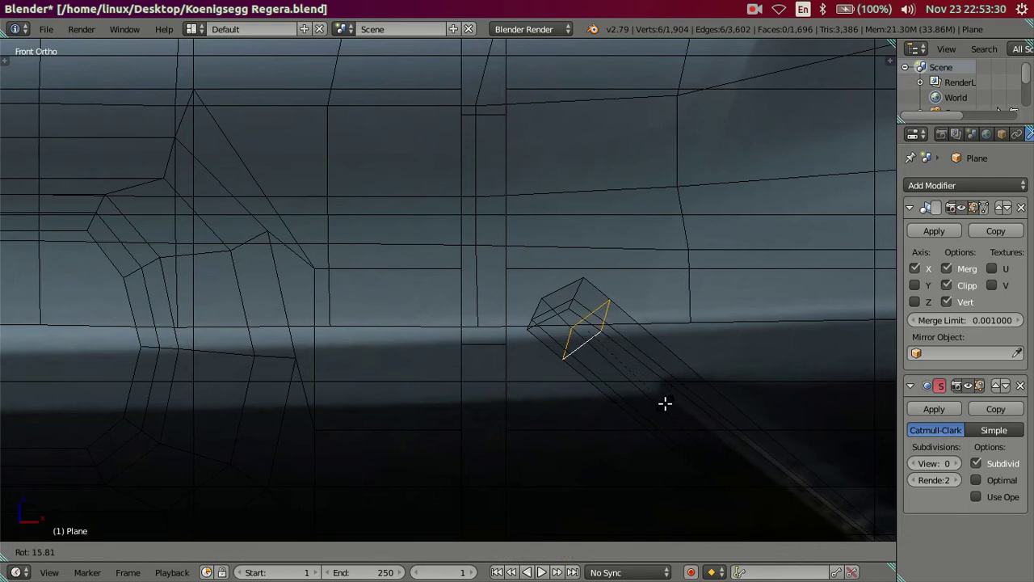
pyautogui.click(665, 402)
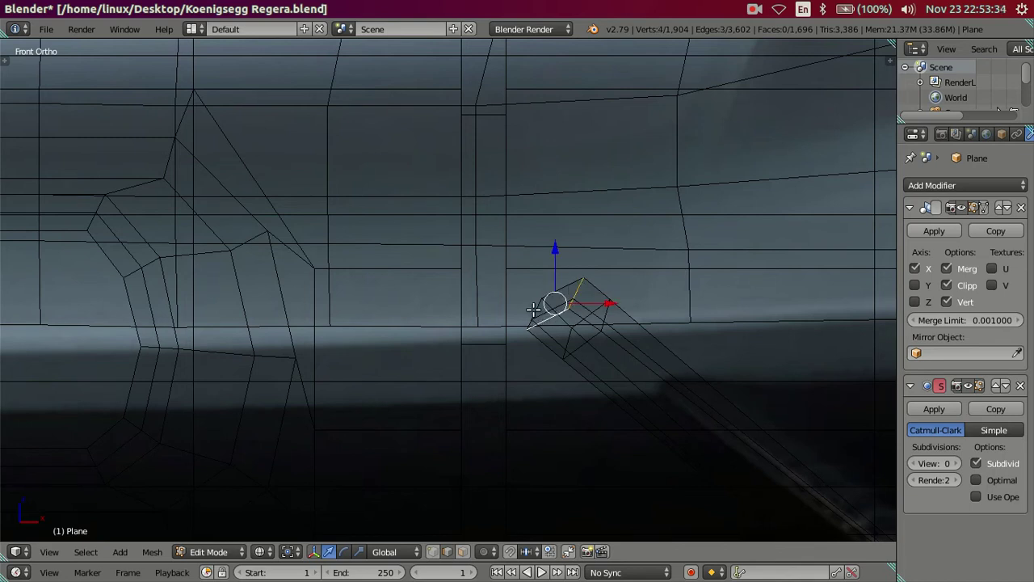
# Move the fin's end loop along X and up along Z to meet the body underside
pyautogui.keyDown('alt'); pyautogui.keyDown('shift'); pyautogui.click(561, 305); pyautogui.keyUp('shift'); pyautogui.keyUp('alt')
pyautogui.keyDown('alt'); pyautogui.click(564, 312); pyautogui.keyUp('alt')
pyautogui.moveTo(610, 303); pyautogui.dragTo(622, 297)
pyautogui.moveTo(577, 268); pyautogui.dragTo(576, 243)
pyautogui.moveTo(574, 299)
pyautogui.mouseDown(button='middle')
pyautogui.moveTo(564, 319)
pyautogui.moveTo(585, 293)
pyautogui.moveTo(589, 318)
pyautogui.moveTo(543, 337)
pyautogui.moveTo(461, 326)
pyautogui.moveTo(848, 404)
pyautogui.mouseUp(button='middle')
pyautogui.press('z')
pyautogui.press('a')
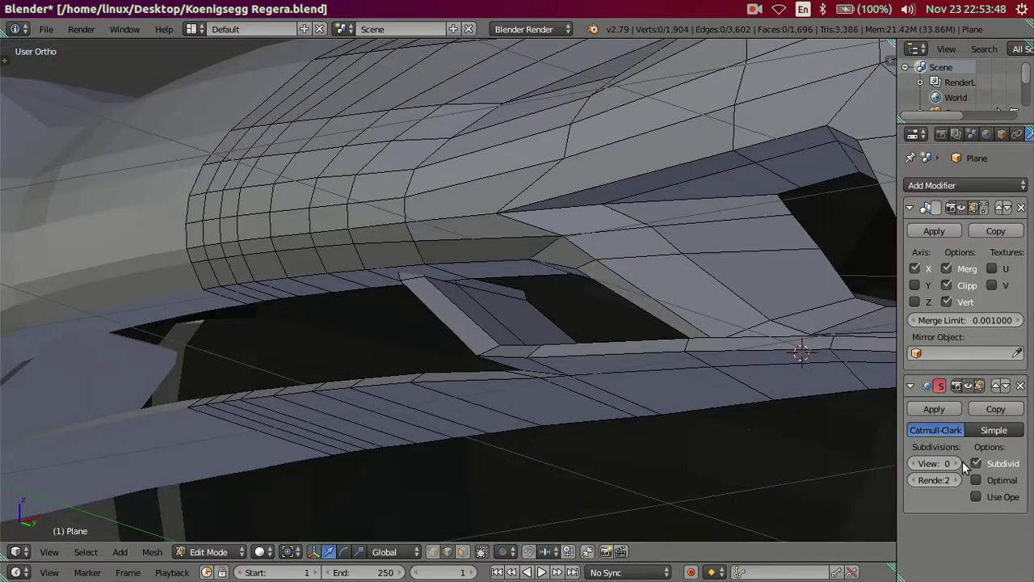
# Set subdivision preview to 2, check the smoothed fin in Object Mode, then resume editing near the side vent
pyautogui.click(957, 463)
pyautogui.click(958, 463)
pyautogui.moveTo(482, 336)
pyautogui.mouseDown(button='middle')
pyautogui.moveTo(513, 340)
pyautogui.moveTo(524, 319)
pyautogui.moveTo(602, 318)
pyautogui.moveTo(570, 326)
pyautogui.moveTo(550, 262)
pyautogui.moveTo(421, 257)
pyautogui.moveTo(412, 195)
pyautogui.mouseUp(button='middle')
pyautogui.press('a')
pyautogui.press('a')
pyautogui.press('Tab')
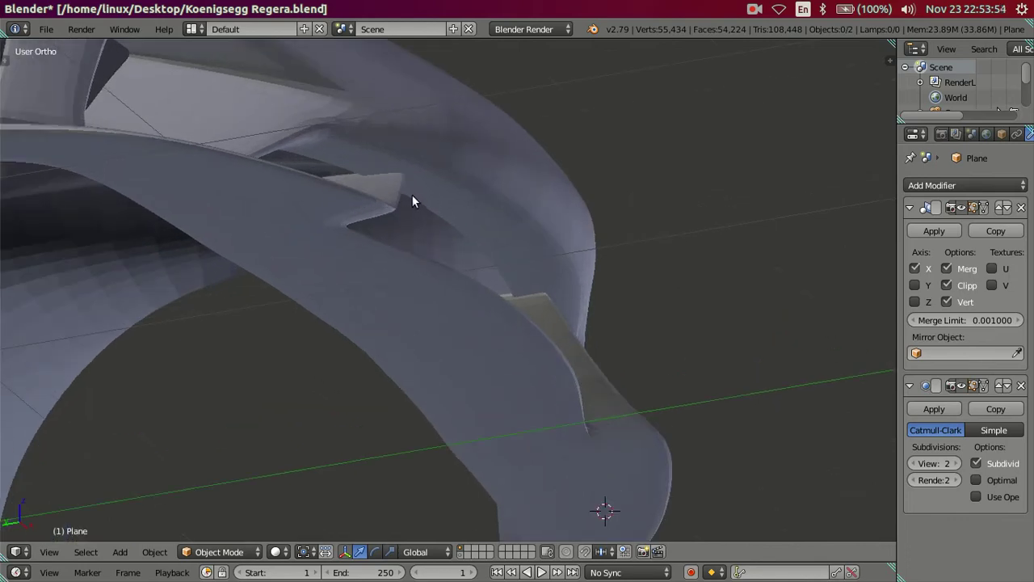
pyautogui.press('Tab')
pyautogui.moveTo(425, 234); pyautogui.dragTo(446, 236, button='middle')
pyautogui.moveTo(496, 296)
pyautogui.mouseDown(button='middle')
pyautogui.moveTo(565, 266)
pyautogui.moveTo(614, 279)
pyautogui.moveTo(622, 307)
pyautogui.moveTo(612, 270)
pyautogui.moveTo(518, 335)
pyautogui.moveTo(617, 337)
pyautogui.mouseUp(button='middle')
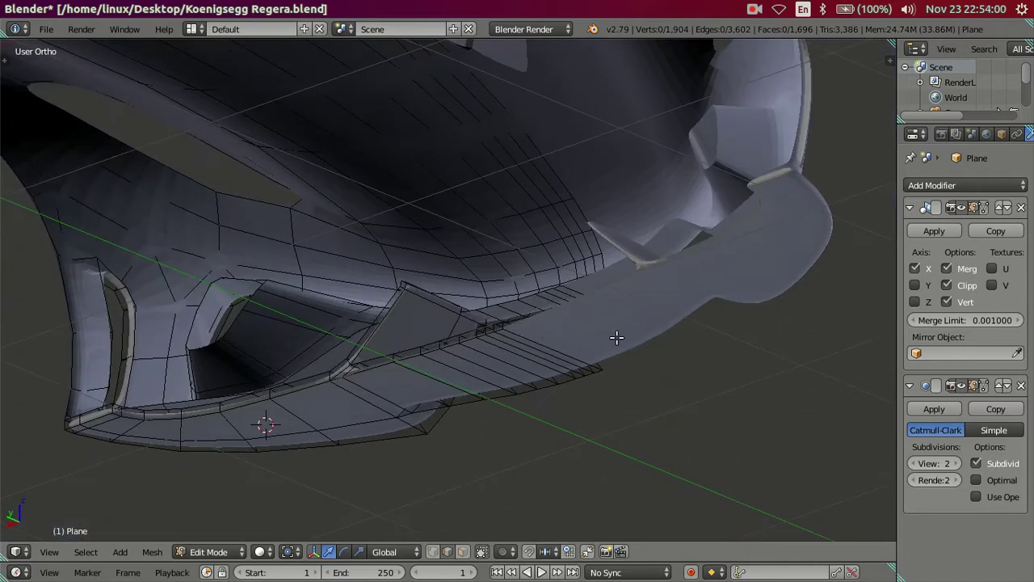
pyautogui.press('l')
pyautogui.press('h')
pyautogui.moveTo(467, 388)
pyautogui.mouseDown(button='middle')
pyautogui.moveTo(587, 395)
pyautogui.moveTo(483, 300)
pyautogui.moveTo(424, 323)
pyautogui.mouseUp(button='middle')
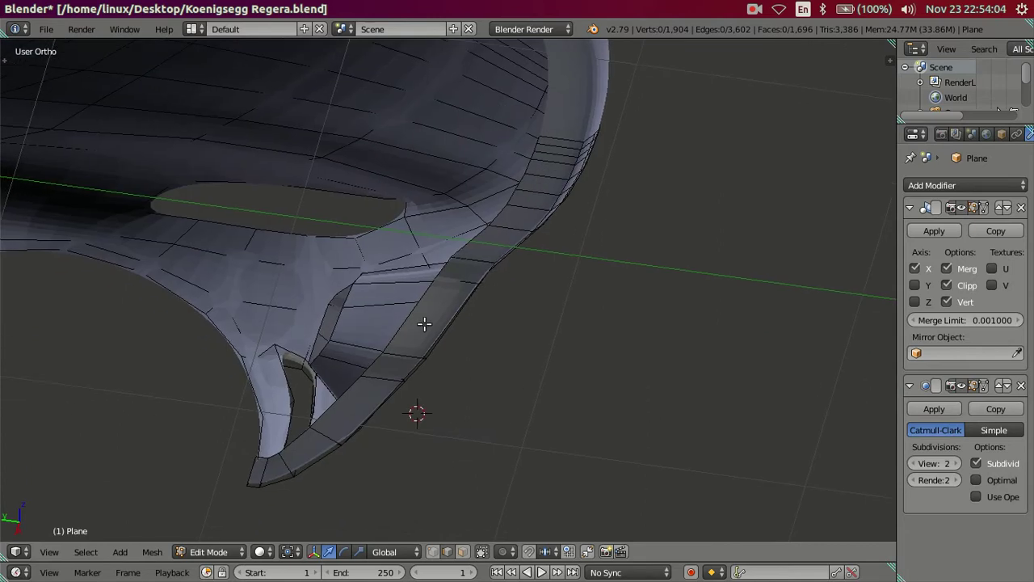
# Slide the selected front edge slightly along the Y axis
pyautogui.moveTo(350, 393)
pyautogui.mouseDown(button='middle')
pyautogui.moveTo(413, 337)
pyautogui.moveTo(415, 305)
pyautogui.moveTo(482, 262)
pyautogui.mouseUp(button='middle')
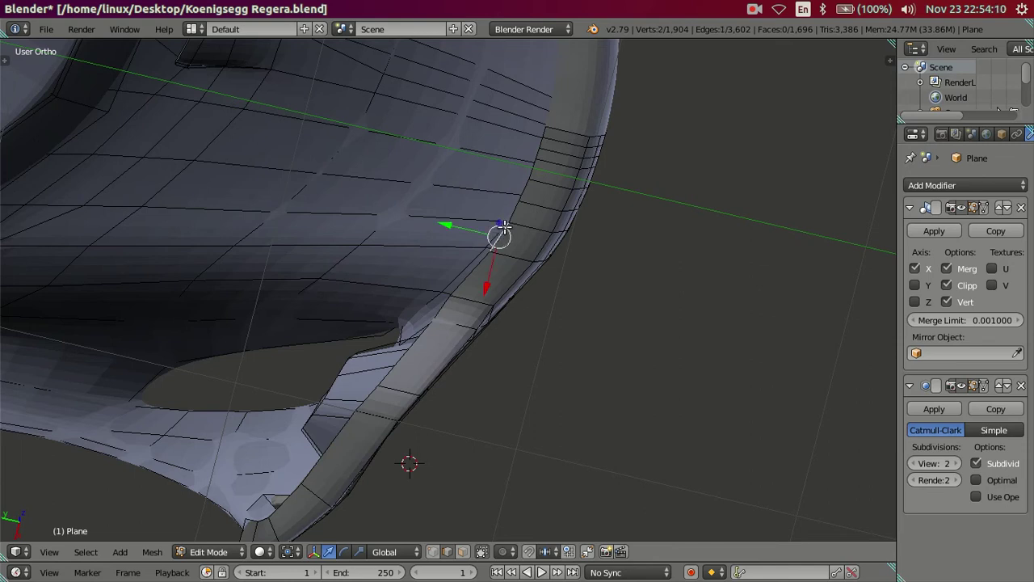
pyautogui.scroll(2, 548, 177)
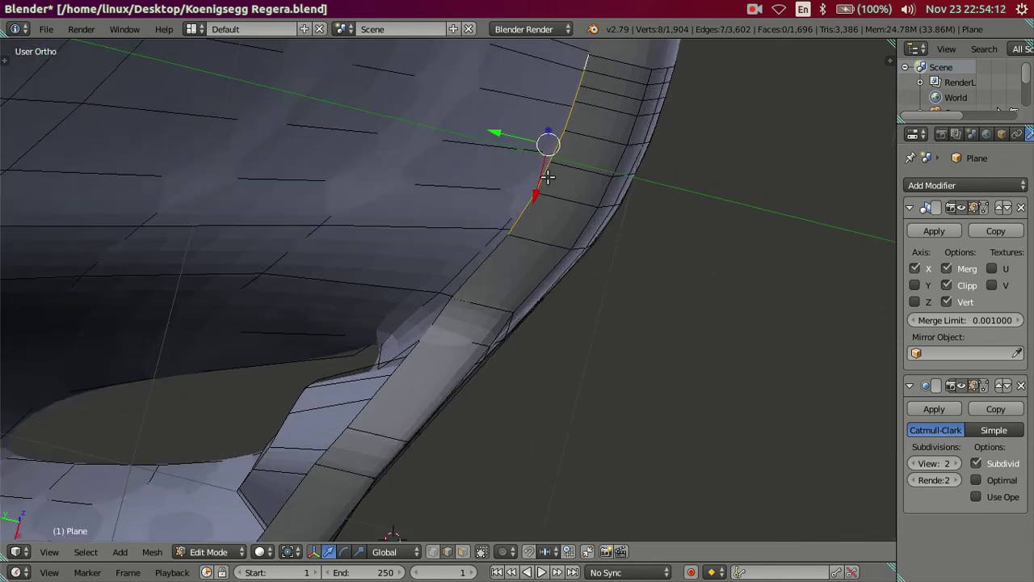
pyautogui.moveTo(514, 135); pyautogui.dragTo(507, 133)
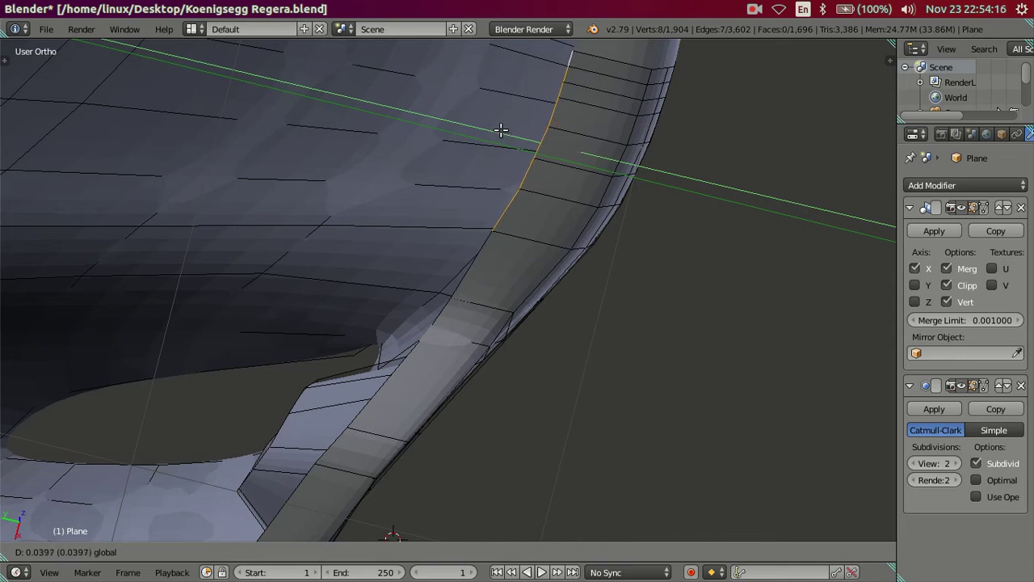
pyautogui.moveTo(501, 129); pyautogui.dragTo(501, 131)
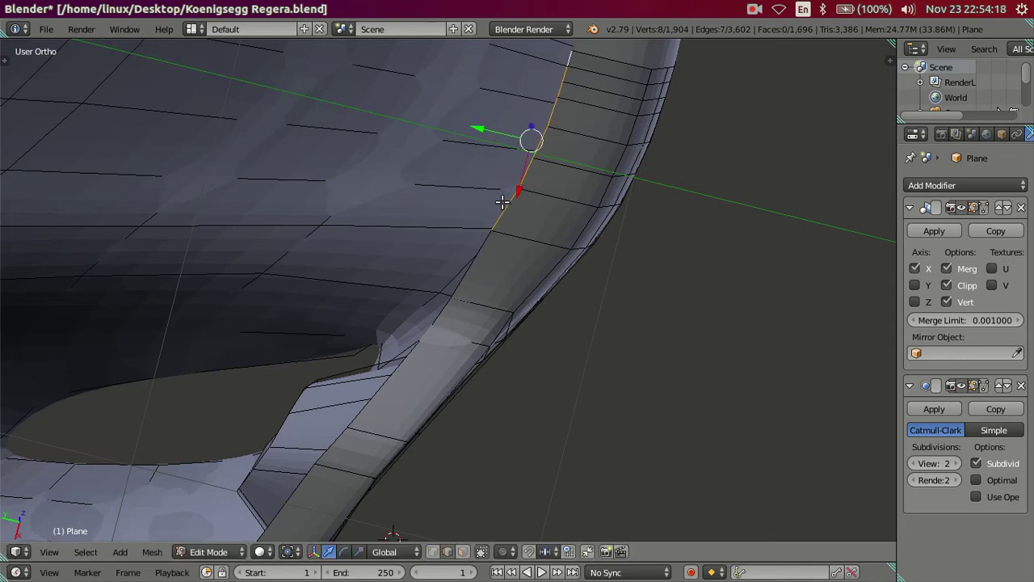
pyautogui.moveTo(500, 107); pyautogui.dragTo(494, 109)
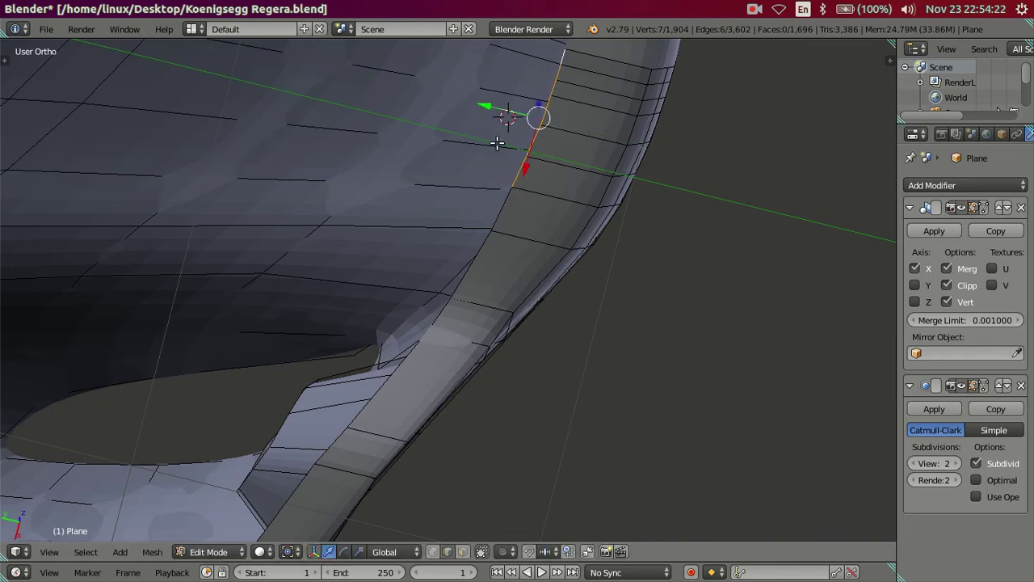
# Extend the selection along the curved loop and slide those edges along Y
pyautogui.keyDown('ctrl'); pyautogui.rightClick(445, 315); pyautogui.keyUp('ctrl')
pyautogui.keyDown('shift'); pyautogui.moveTo(485, 293); pyautogui.dragTo(508, 306, button='middle'); pyautogui.keyUp('shift')
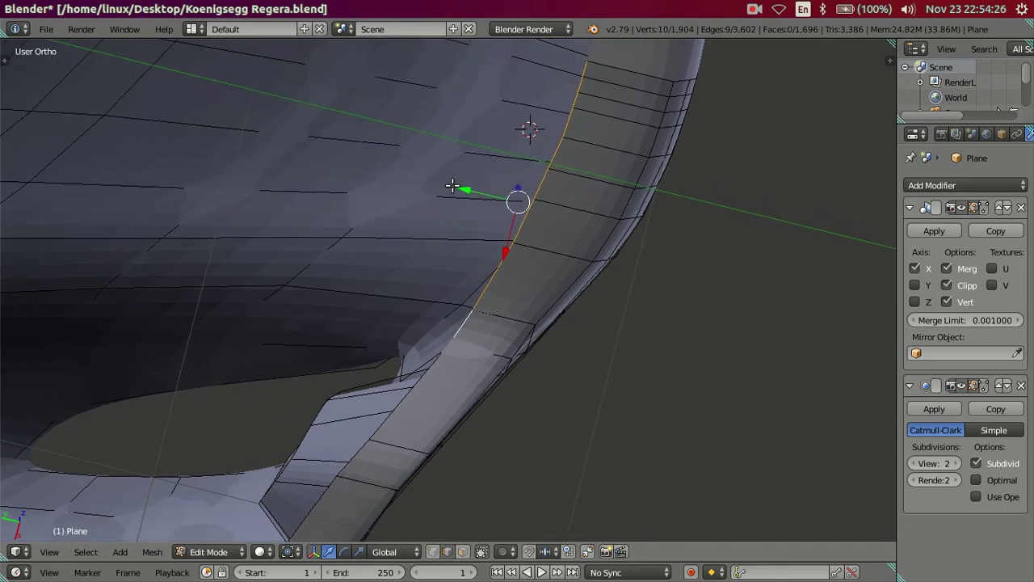
pyautogui.moveTo(467, 189)
pyautogui.mouseDown()
pyautogui.moveTo(442, 174)
pyautogui.moveTo(474, 181)
pyautogui.moveTo(474, 134)
pyautogui.mouseUp()
pyautogui.keyDown('shift'); pyautogui.rightClick(439, 315); pyautogui.keyUp('shift')
pyautogui.moveTo(474, 134); pyautogui.dragTo(484, 195, button='middle')
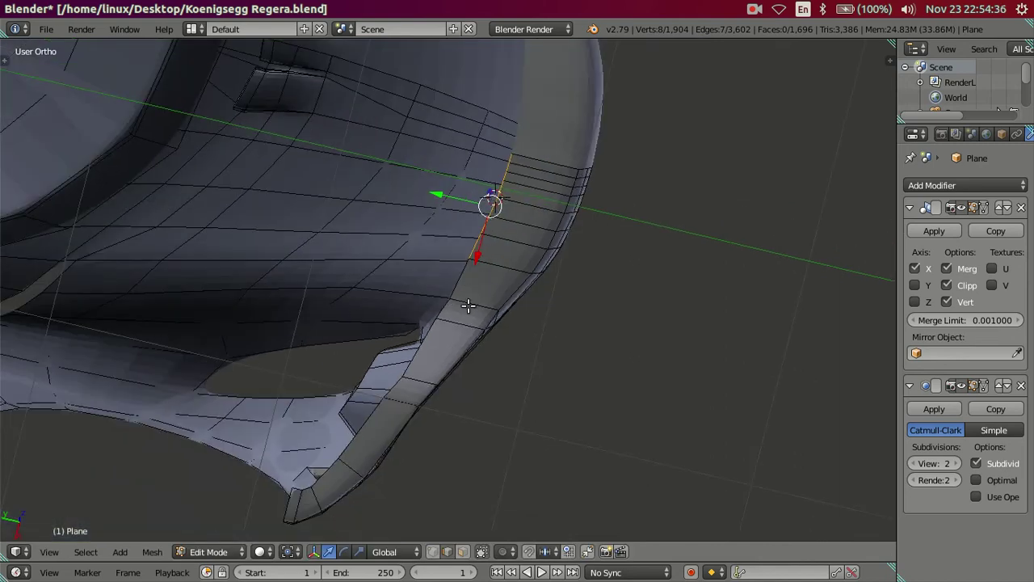
pyautogui.scroll(5, 468, 306)
pyautogui.keyDown('alt'); pyautogui.keyDown('shift'); pyautogui.rightClick(469, 261); pyautogui.keyUp('shift'); pyautogui.keyUp('alt')
pyautogui.keyDown('alt'); pyautogui.keyDown('shift'); pyautogui.rightClick(474, 237); pyautogui.keyUp('shift'); pyautogui.keyUp('alt')
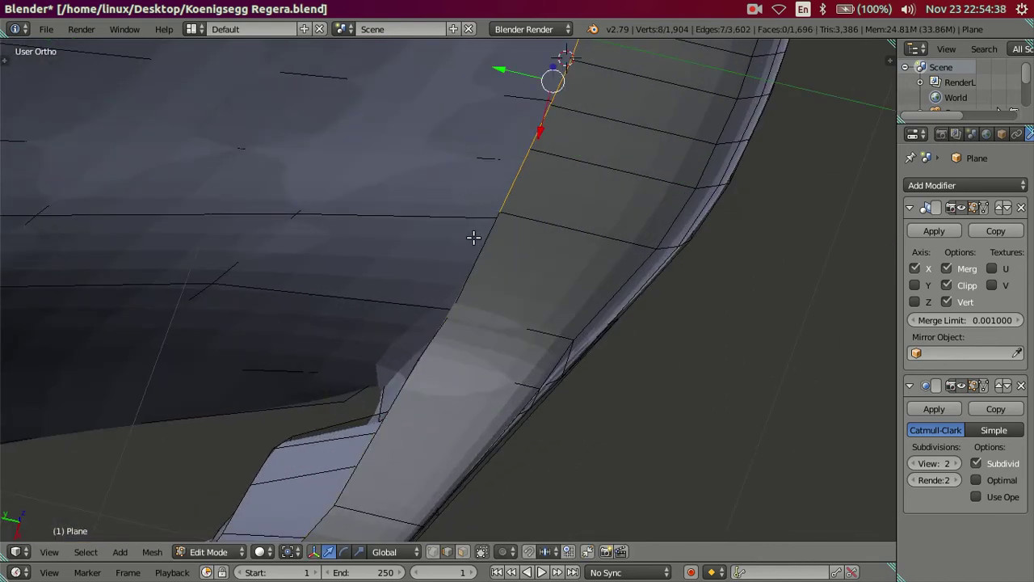
pyautogui.moveTo(489, 117); pyautogui.dragTo(479, 119)
# Add two lower panel-border edges, shift them along Y, and clear the selection
pyautogui.keyDown('alt'); pyautogui.keyDown('shift'); pyautogui.rightClick(380, 436); pyautogui.keyUp('shift'); pyautogui.keyUp('alt')
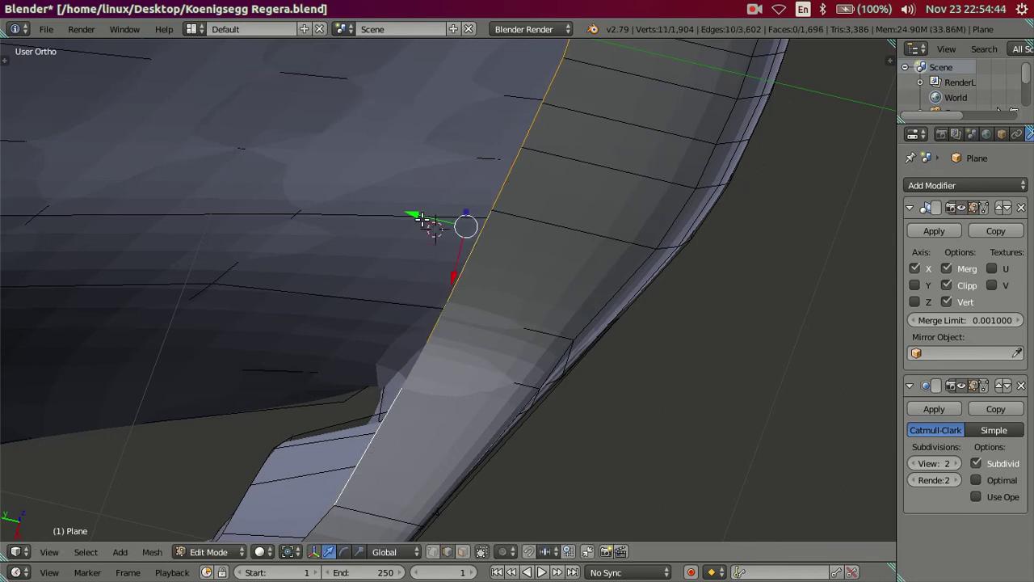
pyautogui.moveTo(418, 208); pyautogui.dragTo(411, 203)
pyautogui.moveTo(410, 203); pyautogui.dragTo(410, 224, button='middle')
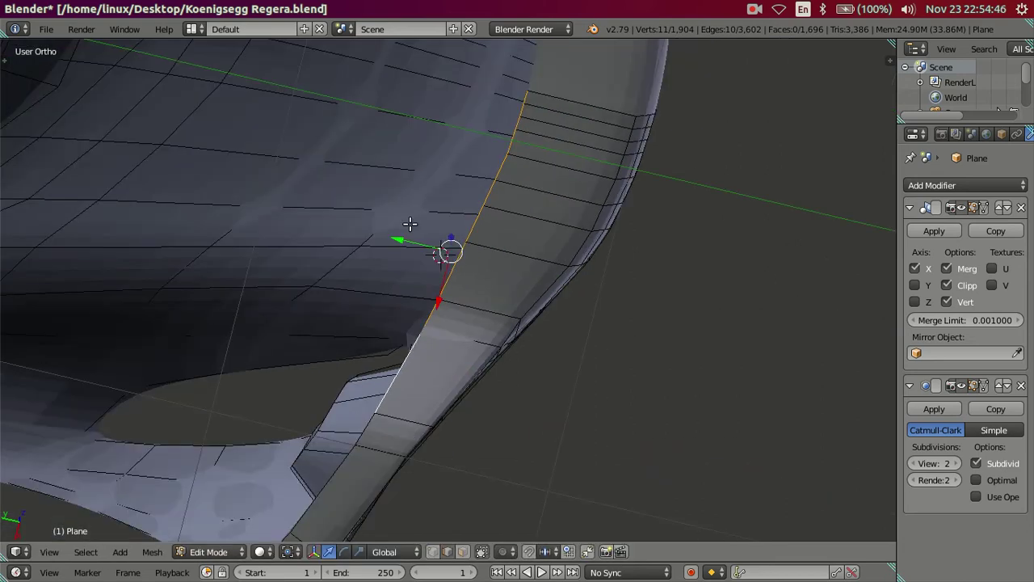
pyautogui.scroll(-3, 428, 294)
pyautogui.press('a')
pyautogui.moveTo(450, 286)
pyautogui.mouseDown(button='middle')
pyautogui.moveTo(475, 309)
pyautogui.moveTo(541, 250)
pyautogui.moveTo(488, 381)
pyautogui.moveTo(438, 302)
pyautogui.moveTo(380, 296)
pyautogui.moveTo(318, 363)
pyautogui.moveTo(291, 366)
pyautogui.moveTo(476, 364)
pyautogui.moveTo(443, 337)
pyautogui.moveTo(409, 377)
pyautogui.moveTo(462, 127)
pyautogui.moveTo(616, 215)
pyautogui.moveTo(513, 245)
pyautogui.moveTo(468, 374)
pyautogui.moveTo(425, 344)
pyautogui.moveTo(233, 311)
pyautogui.moveTo(243, 342)
pyautogui.moveTo(254, 307)
pyautogui.moveTo(360, 322)
pyautogui.moveTo(323, 295)
pyautogui.mouseUp(button='middle')
pyautogui.press('Tab')
pyautogui.moveTo(507, 273); pyautogui.dragTo(420, 342, button='middle')
pyautogui.scroll(3, 432, 358)
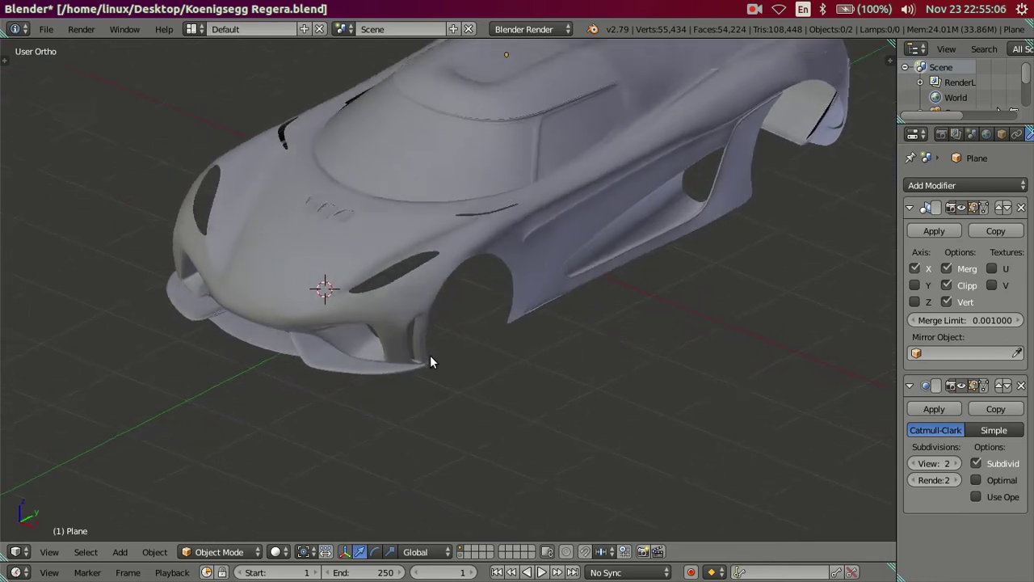
pyautogui.scroll(2, 379, 378)
pyautogui.moveTo(341, 379)
pyautogui.mouseDown(button='middle')
pyautogui.moveTo(404, 254)
pyautogui.moveTo(413, 409)
pyautogui.moveTo(533, 340)
pyautogui.moveTo(562, 265)
pyautogui.moveTo(533, 297)
pyautogui.moveTo(242, 307)
pyautogui.mouseUp(button='middle')
pyautogui.click(18, 311)
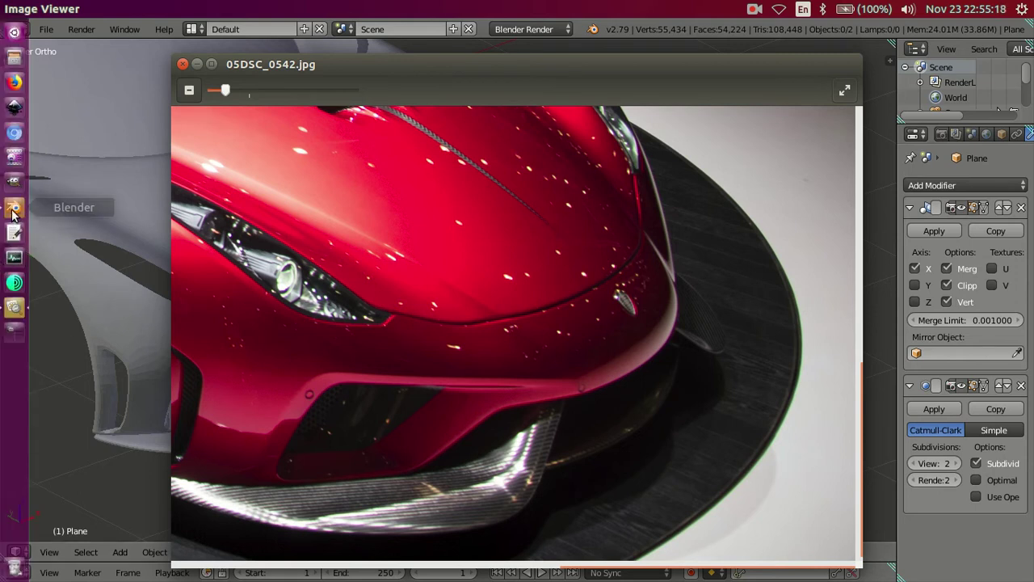
pyautogui.click(13, 211)
pyautogui.moveTo(59, 196)
pyautogui.mouseDown(button='middle')
pyautogui.moveTo(317, 275)
pyautogui.moveTo(423, 352)
pyautogui.mouseUp(button='middle')
pyautogui.scroll(3, 424, 353)
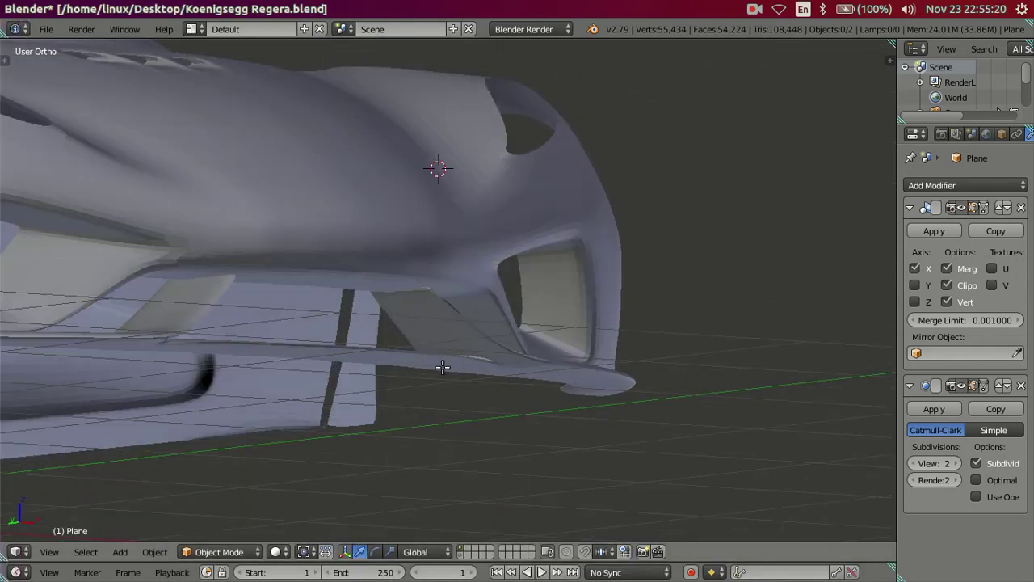
pyautogui.press('Tab')
pyautogui.moveTo(487, 379)
pyautogui.mouseDown(button='middle')
pyautogui.moveTo(491, 331)
pyautogui.moveTo(526, 302)
pyautogui.moveTo(546, 304)
pyautogui.moveTo(528, 298)
pyautogui.moveTo(535, 339)
pyautogui.moveTo(517, 450)
pyautogui.mouseUp(button='middle')
# Turn the subdivision preview down to 0 and clear the selection
pyautogui.scroll(2, 544, 287)
pyautogui.scroll(-2, 544, 299)
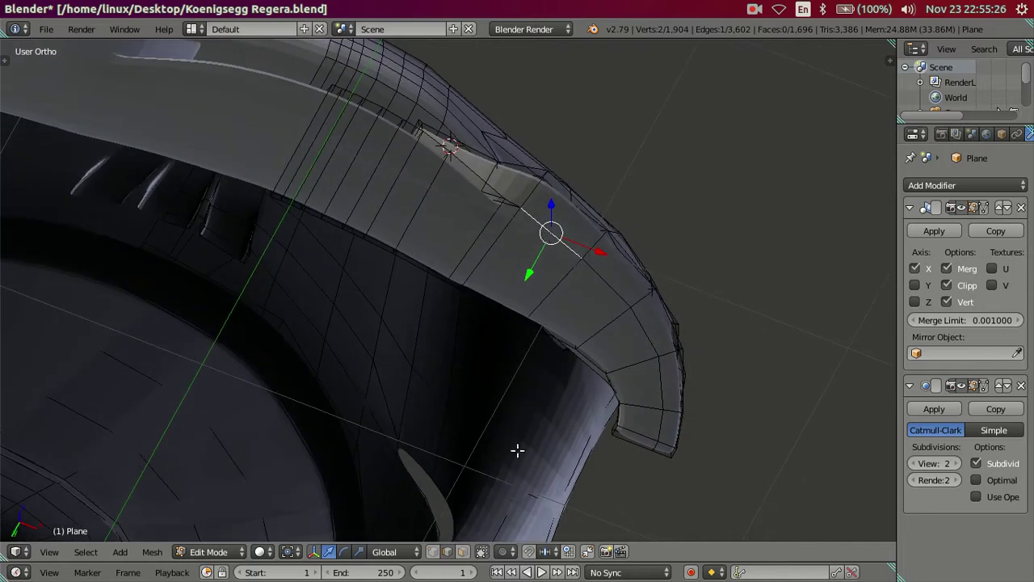
pyautogui.scroll(2, 561, 295)
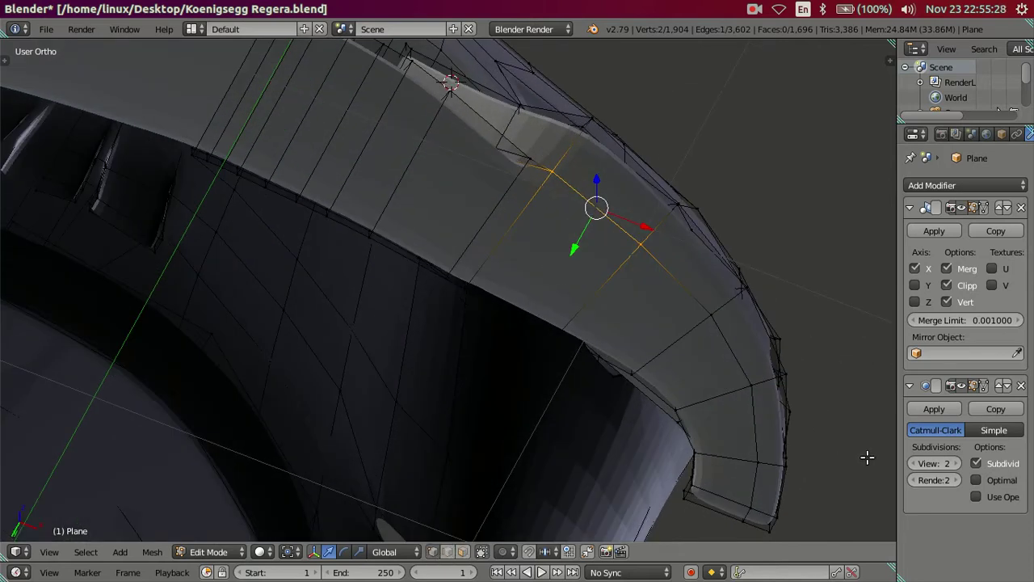
pyautogui.click(913, 463)
pyautogui.click(913, 463)
pyautogui.press('a')
# Select the splitter's outer edge loop and nudge it about 0.0043
pyautogui.moveTo(583, 191)
pyautogui.mouseDown(button='middle')
pyautogui.moveTo(365, 180)
pyautogui.moveTo(355, 231)
pyautogui.moveTo(287, 328)
pyautogui.moveTo(526, 340)
pyautogui.mouseUp(button='middle')
pyautogui.keyDown('alt'); pyautogui.rightClick(287, 328); pyautogui.keyUp('alt')
pyautogui.scroll(-5, 287, 328)
pyautogui.scroll(2, 550, 370)
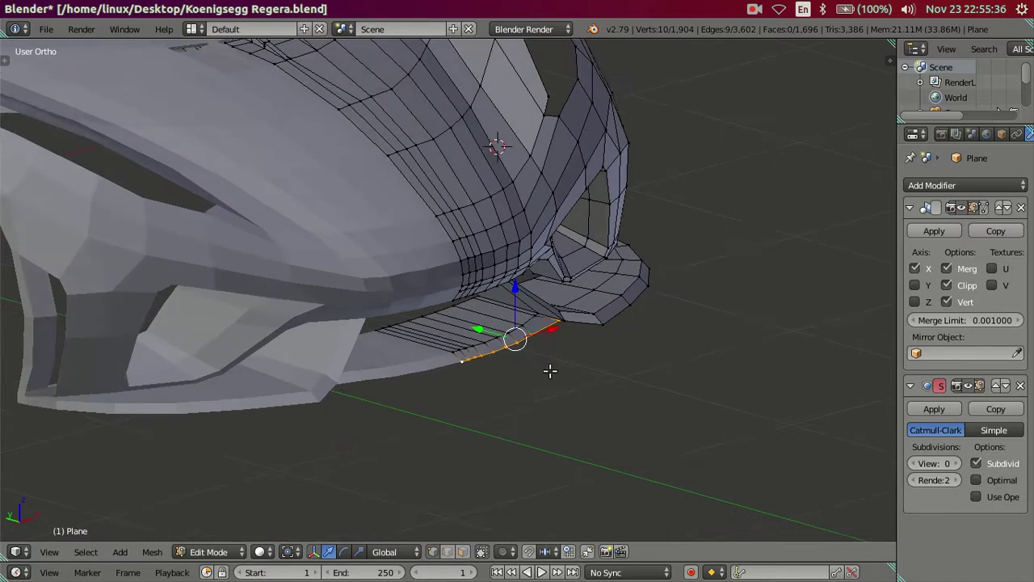
pyautogui.scroll(2, 550, 371)
pyautogui.scroll(2, 517, 337)
pyautogui.scroll(1, 517, 337)
pyautogui.press('g')
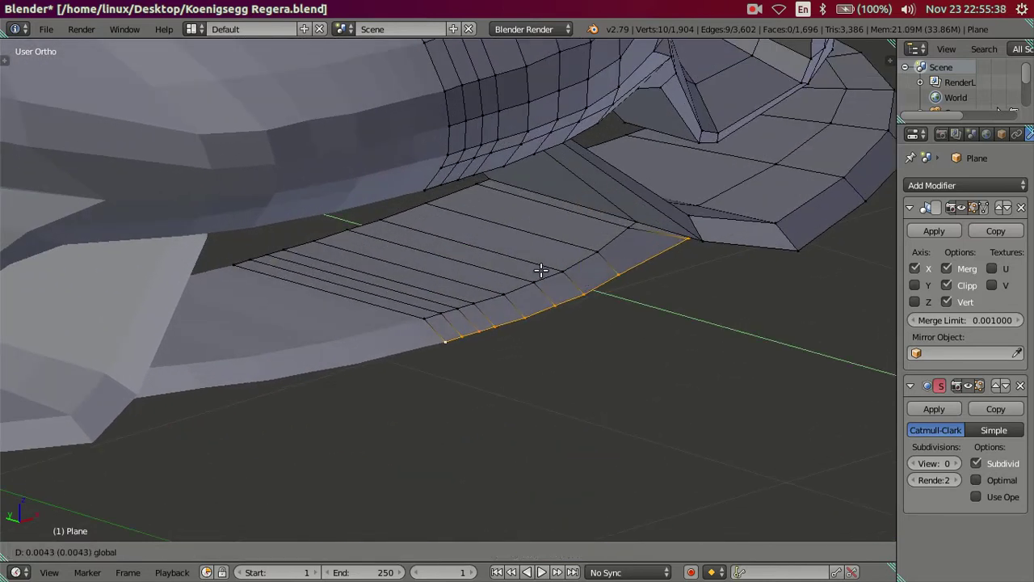
pyautogui.click(533, 263)
pyautogui.press('a')
pyautogui.scroll(-4, 533, 263)
pyautogui.moveTo(533, 262)
pyautogui.mouseDown(button='middle')
pyautogui.moveTo(559, 279)
pyautogui.moveTo(555, 266)
pyautogui.moveTo(393, 272)
pyautogui.moveTo(342, 286)
pyautogui.moveTo(342, 349)
pyautogui.mouseUp(button='middle')
# Restore the subdivision preview to level 2 and check the smoothed front
pyautogui.click(954, 464)
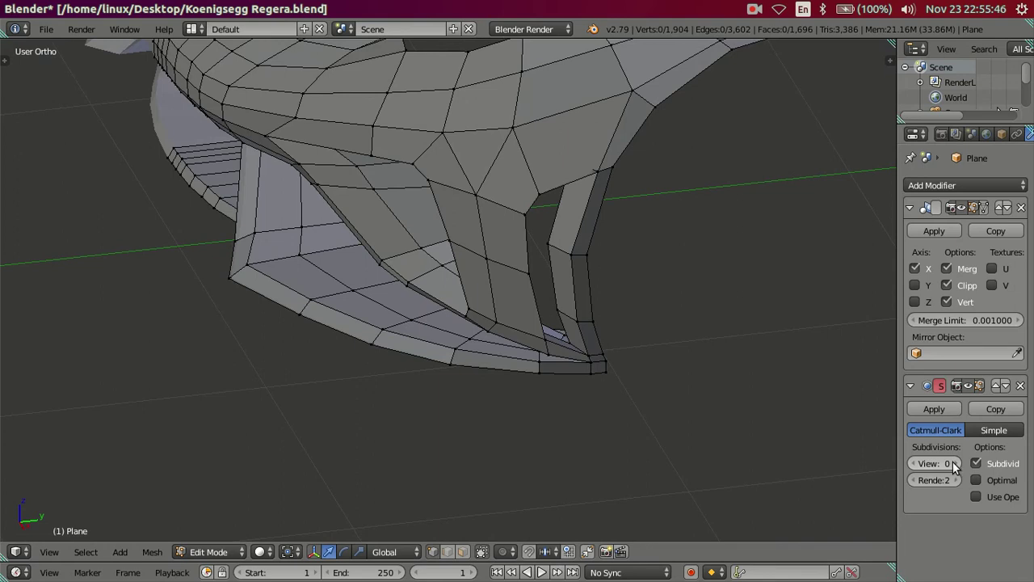
pyautogui.click(955, 463)
pyautogui.moveTo(706, 405)
pyautogui.mouseDown(button='middle')
pyautogui.moveTo(460, 345)
pyautogui.moveTo(338, 265)
pyautogui.moveTo(520, 250)
pyautogui.moveTo(535, 224)
pyautogui.moveTo(507, 218)
pyautogui.moveTo(460, 267)
pyautogui.moveTo(403, 257)
pyautogui.mouseUp(button='middle')
pyautogui.press('Tab')
pyautogui.press('Tab')
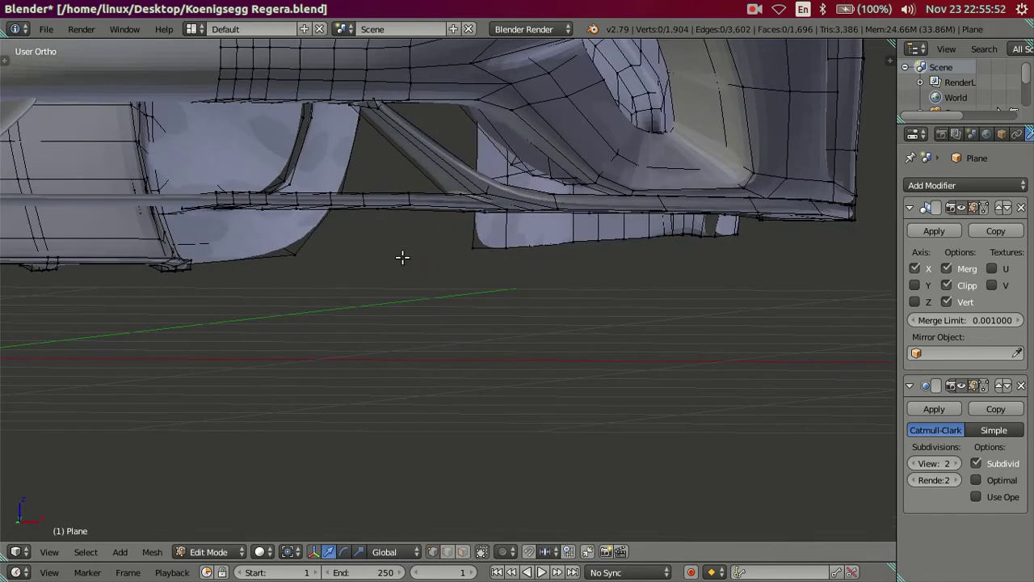
# Frame the lower front body over the reference and set subdivision preview to 0
pyautogui.press('KP_1')
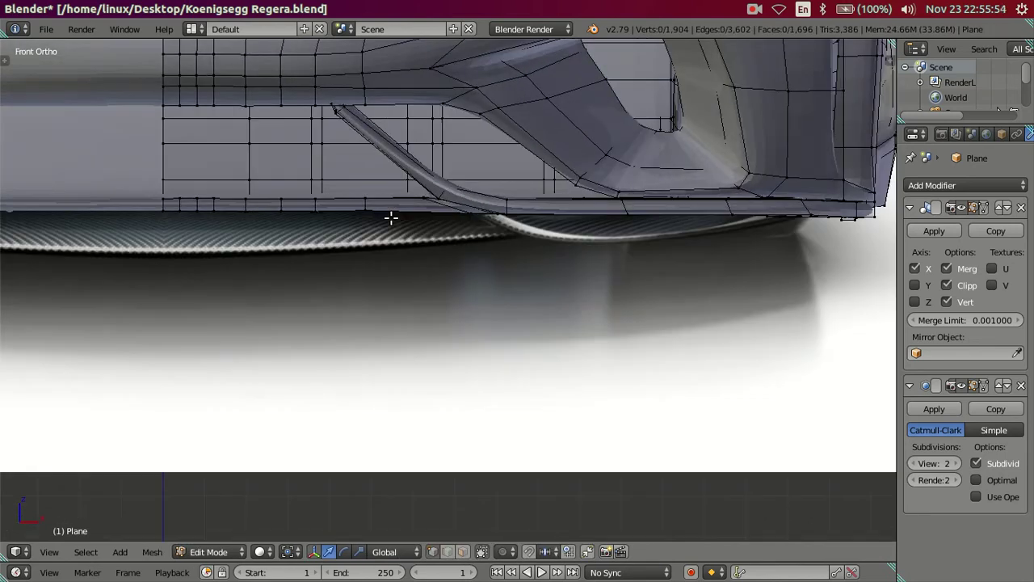
pyautogui.moveTo(391, 217)
pyautogui.mouseDown(button='middle')
pyautogui.moveTo(457, 274)
pyautogui.moveTo(411, 273)
pyautogui.moveTo(409, 236)
pyautogui.mouseUp(button='middle')
pyautogui.scroll(-3, 409, 236)
pyautogui.scroll(4, 397, 182)
pyautogui.moveTo(397, 183); pyautogui.dragTo(443, 218, button='middle')
pyautogui.moveTo(917, 463); pyautogui.dragTo(855, 441)
pyautogui.moveTo(854, 441); pyautogui.dragTo(384, 274, button='middle')
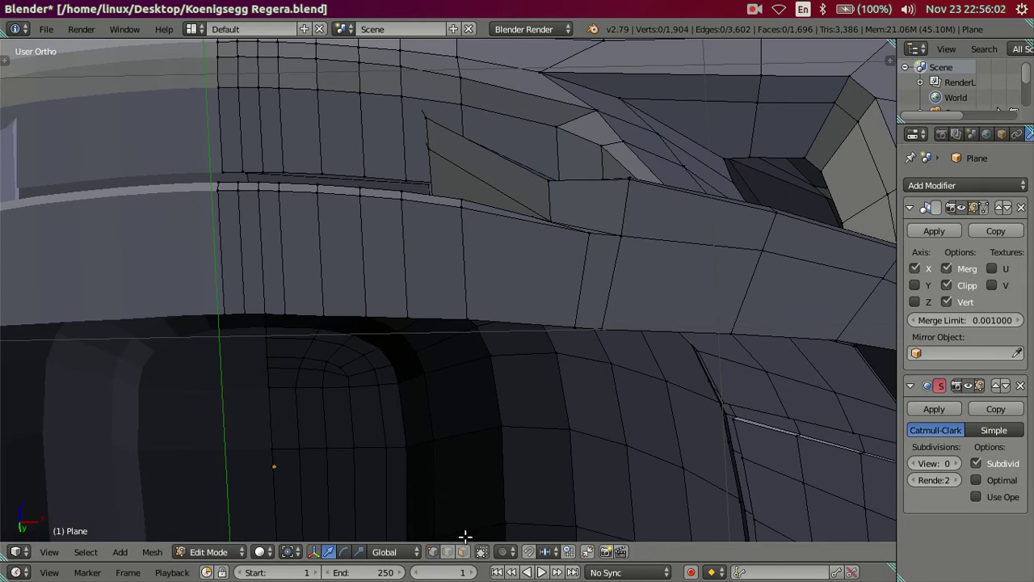
# Select the bumper's lower strip edge and lower it along Z in front view
pyautogui.rightClick(433, 297)
pyautogui.keyDown('ctrl'); pyautogui.rightClick(236, 277); pyautogui.keyUp('ctrl')
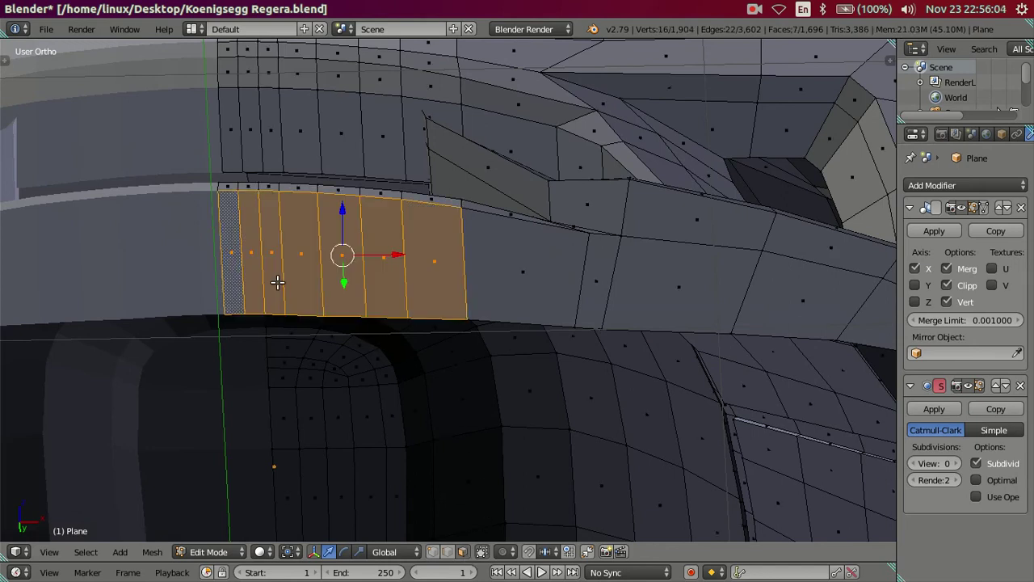
pyautogui.press('KP_1')
pyautogui.scroll(3, 516, 324)
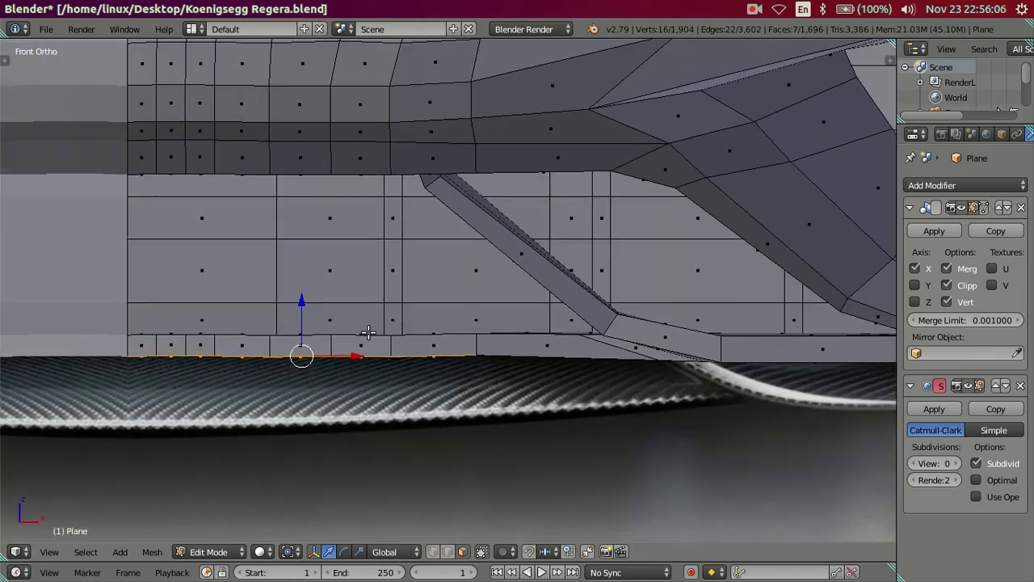
pyautogui.moveTo(303, 301); pyautogui.dragTo(311, 310)
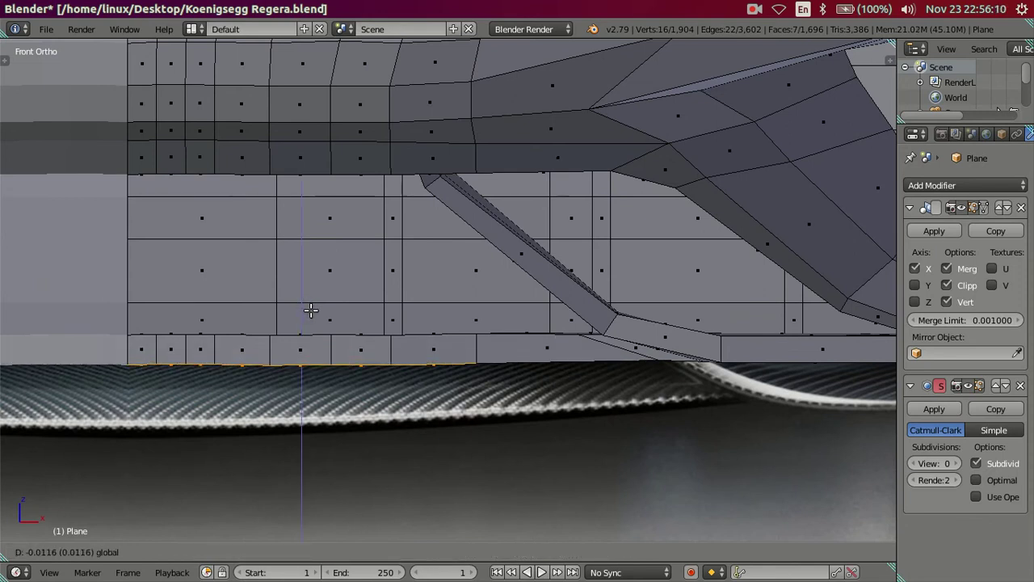
pyautogui.click(311, 311)
pyautogui.press('a')
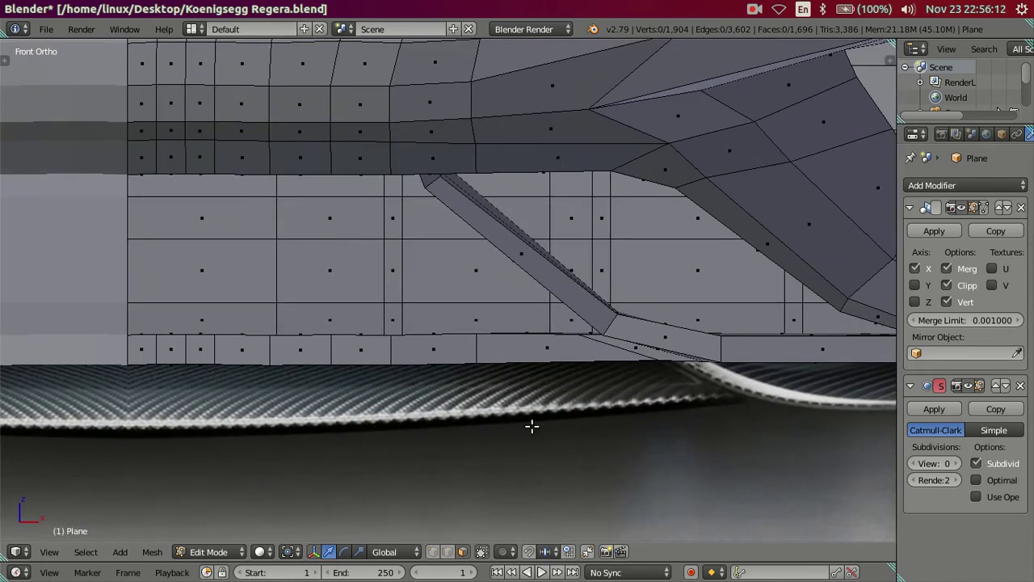
# Switch to edge selection and dissolve the selected edge
pyautogui.hotkey('ctrl', 'Tab')
pyautogui.click(586, 382)
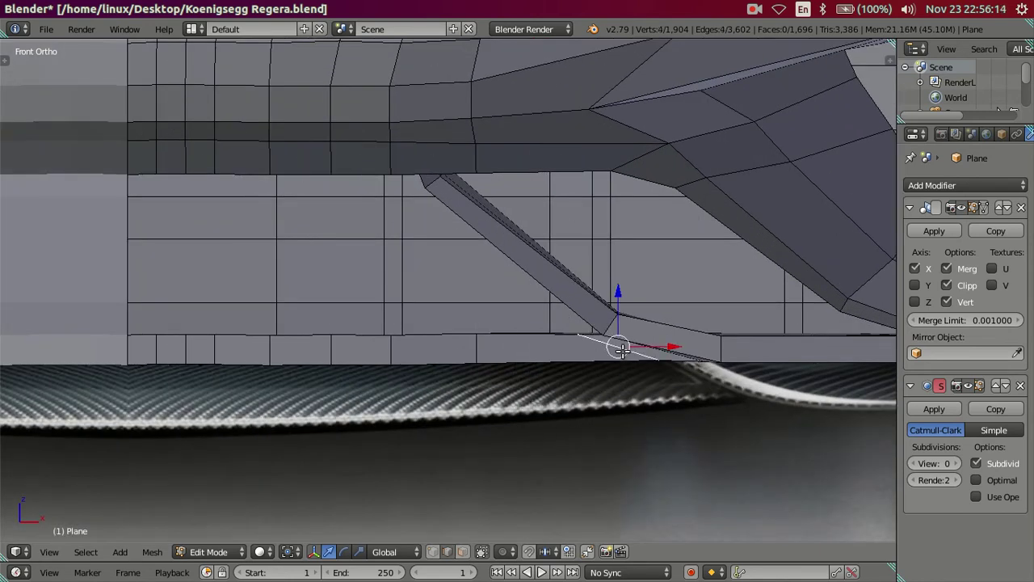
pyautogui.press('x')
pyautogui.click(622, 351)
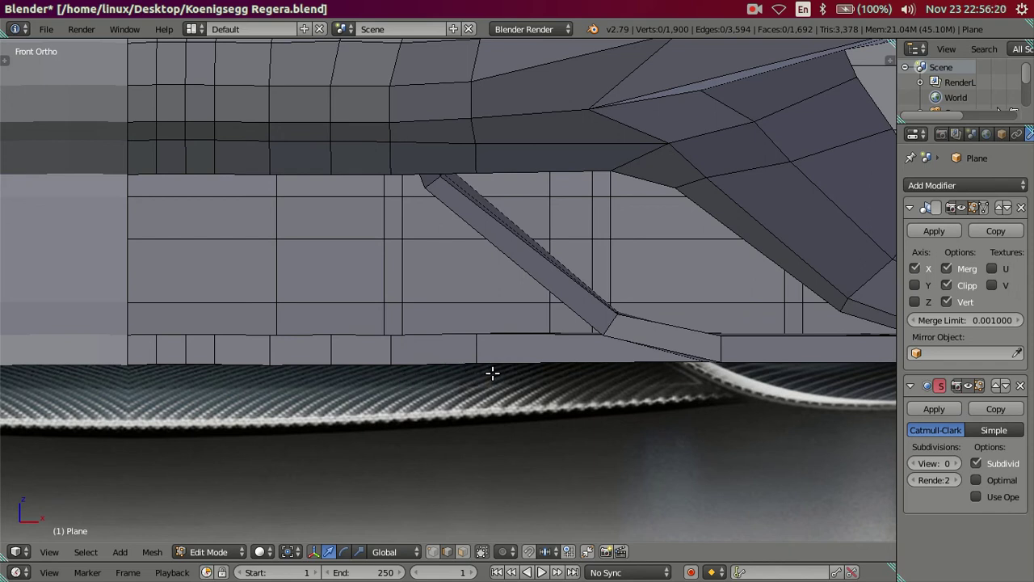
# Select the seven face columns of the lower strip and lower them along Z by about 0.0053
pyautogui.moveTo(360, 429); pyautogui.dragTo(375, 408, button='middle')
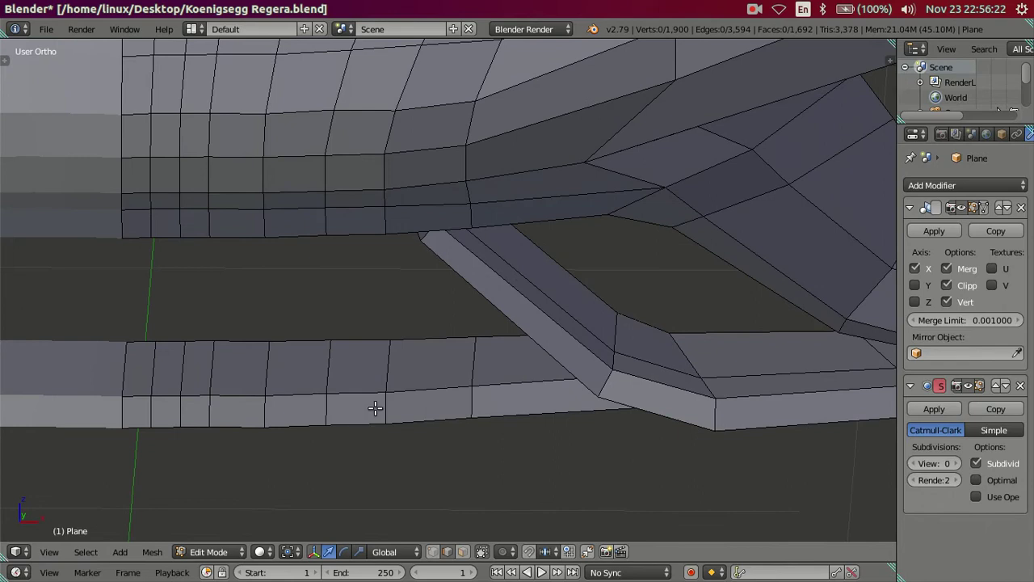
pyautogui.click(434, 390)
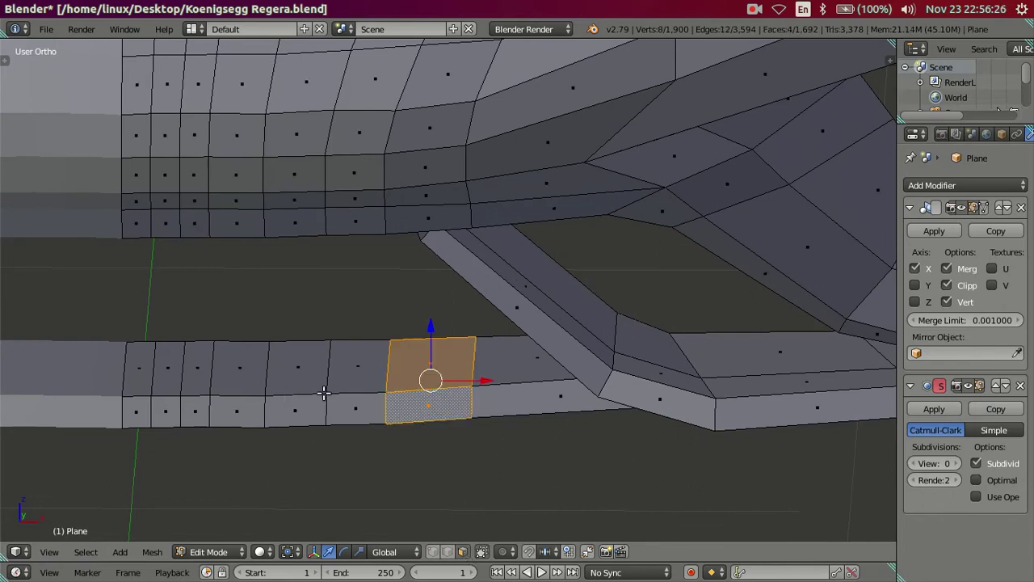
pyautogui.keyDown('shift'); pyautogui.click(356, 396); pyautogui.keyUp('shift')
pyautogui.keyDown('shift'); pyautogui.click(296, 396); pyautogui.keyUp('shift')
pyautogui.keyDown('shift'); pyautogui.click(238, 396); pyautogui.keyUp('shift')
pyautogui.keyDown('shift'); pyautogui.click(200, 396); pyautogui.keyUp('shift')
pyautogui.keyDown('shift'); pyautogui.click(170, 396); pyautogui.keyUp('shift')
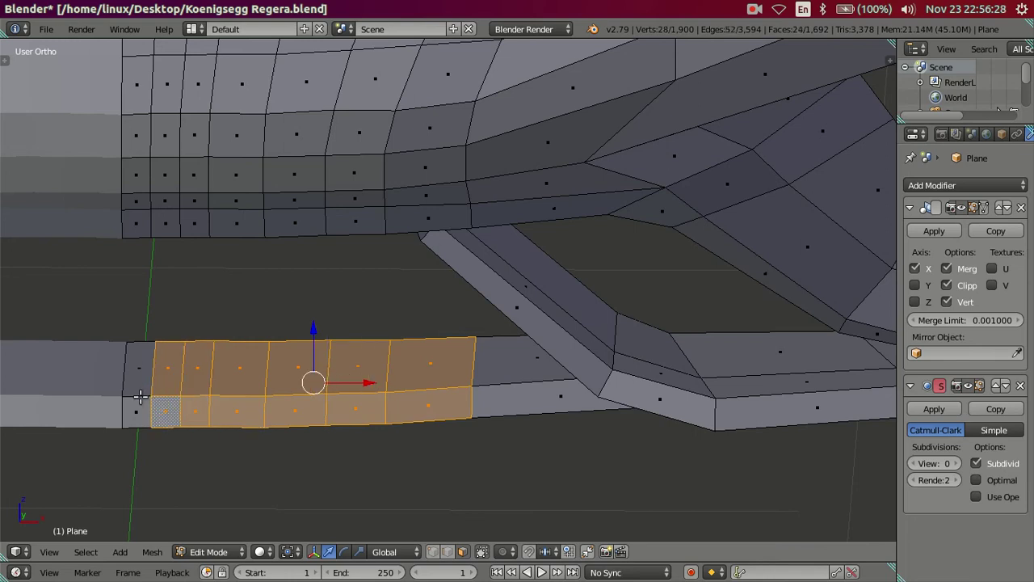
pyautogui.keyDown('shift'); pyautogui.click(139, 396); pyautogui.keyUp('shift')
pyautogui.press('KP_1')
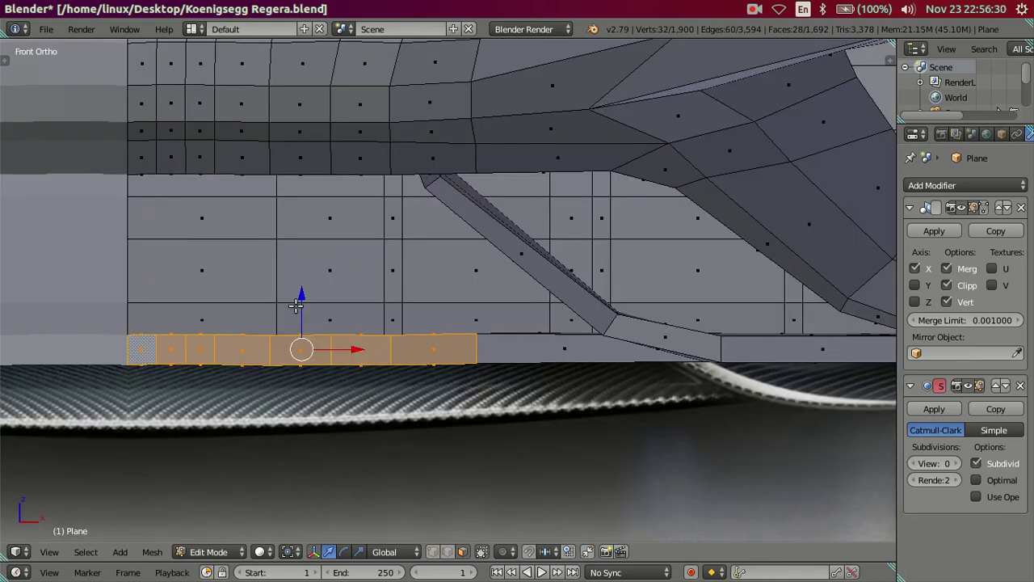
pyautogui.press('g')
pyautogui.press('z')
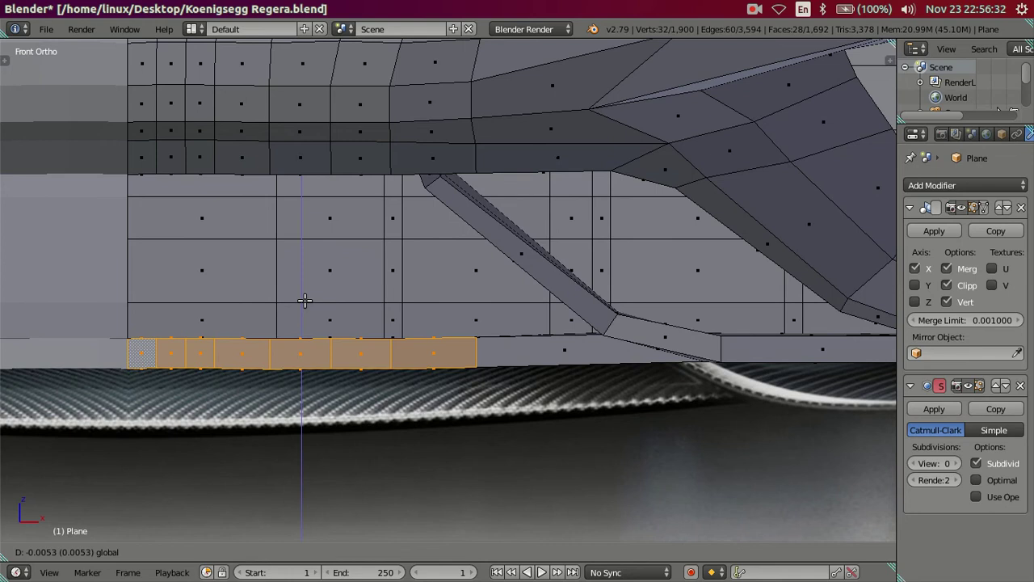
pyautogui.click(304, 301)
pyautogui.scroll(-3, 405, 348)
pyautogui.press('a')
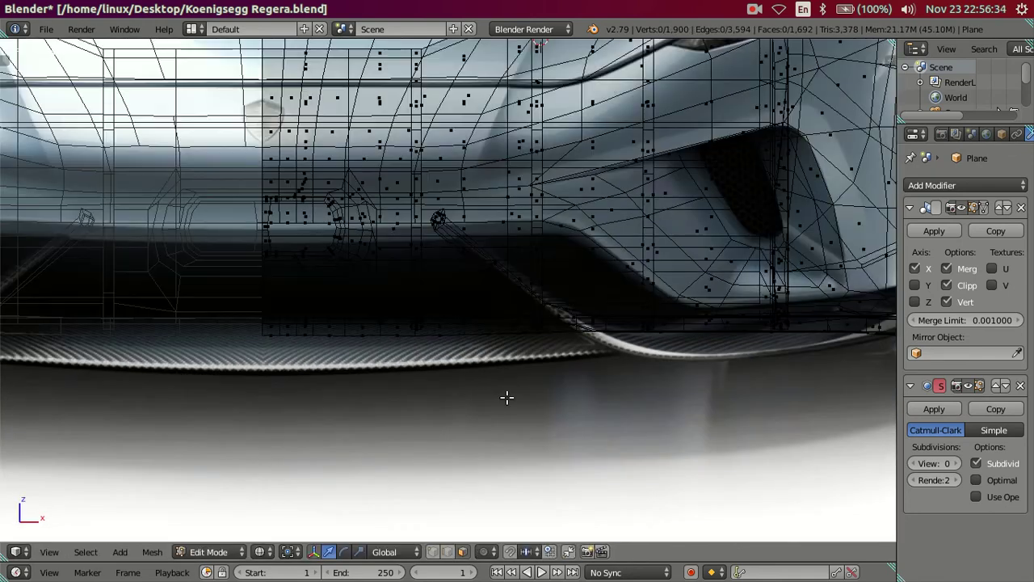
pyautogui.press('z')
pyautogui.scroll(2, 540, 358)
pyautogui.scroll(2, 564, 357)
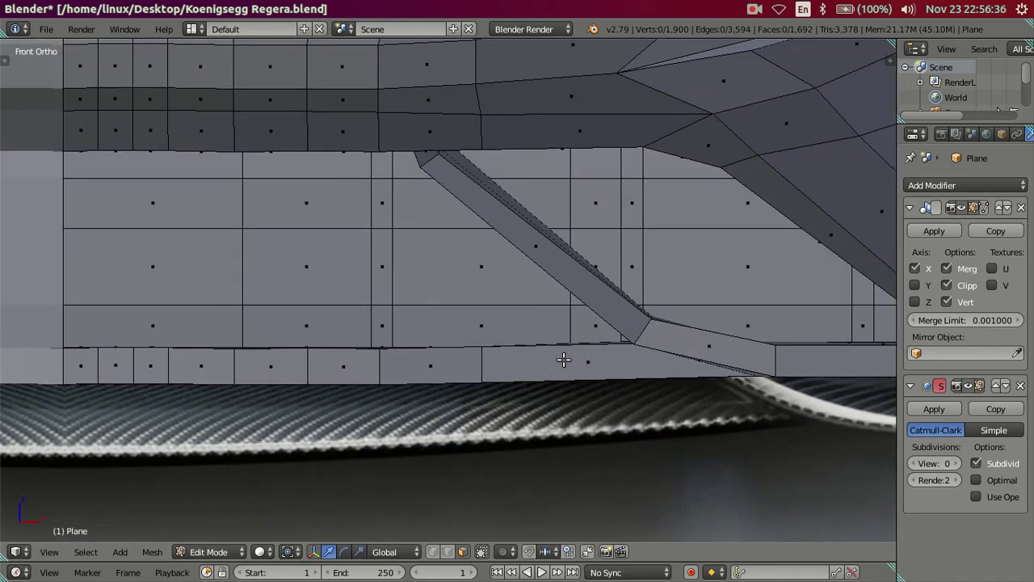
# Add four loop cuts across the strip, then dissolve the selected new edges
pyautogui.hotkey('ctrl', 'r')
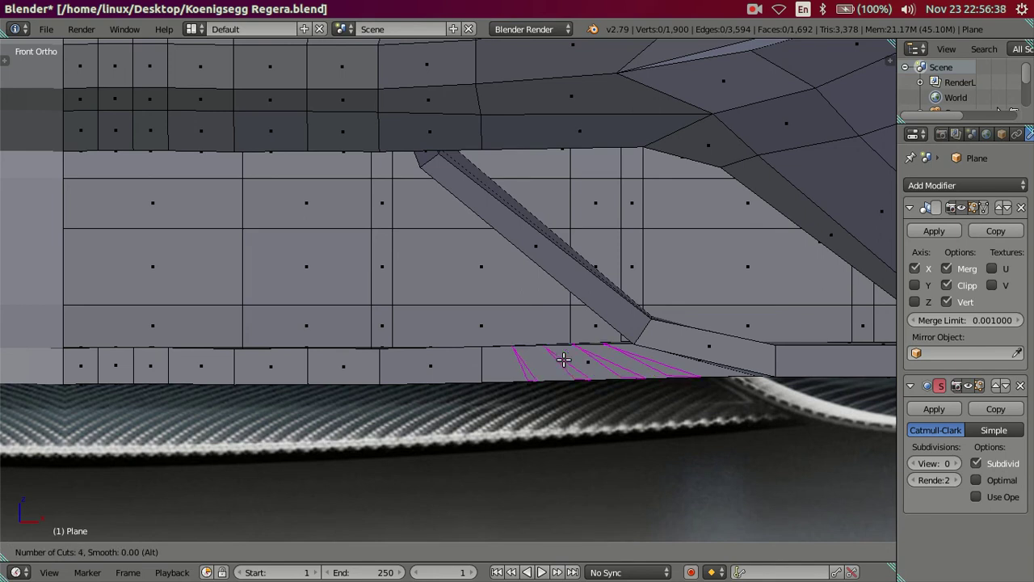
pyautogui.click(564, 358)
pyautogui.rightClick(564, 358)
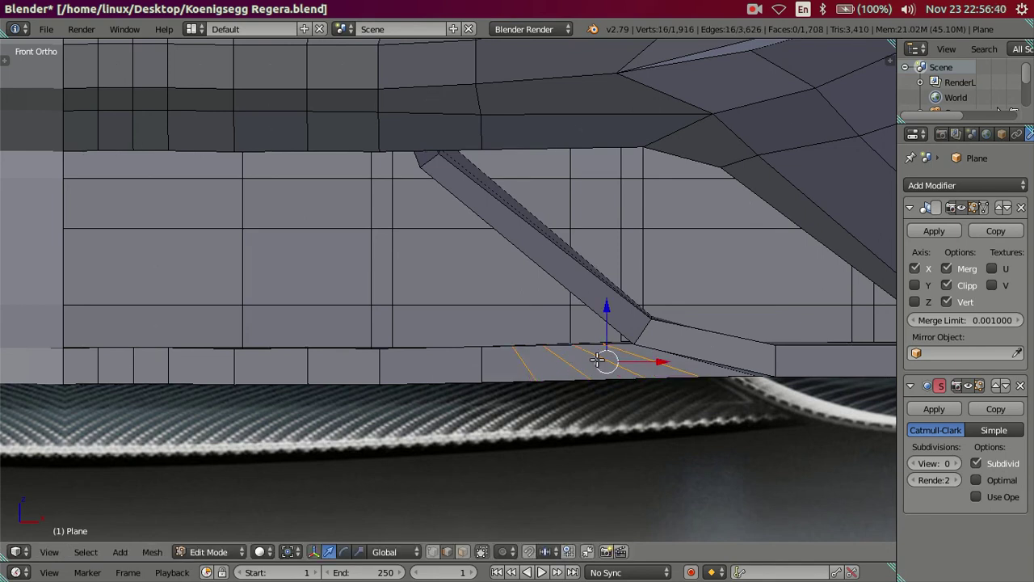
pyautogui.keyDown('alt'); pyautogui.keyDown('shift'); pyautogui.rightClick(627, 353); pyautogui.keyUp('shift'); pyautogui.keyUp('alt')
pyautogui.press('x')
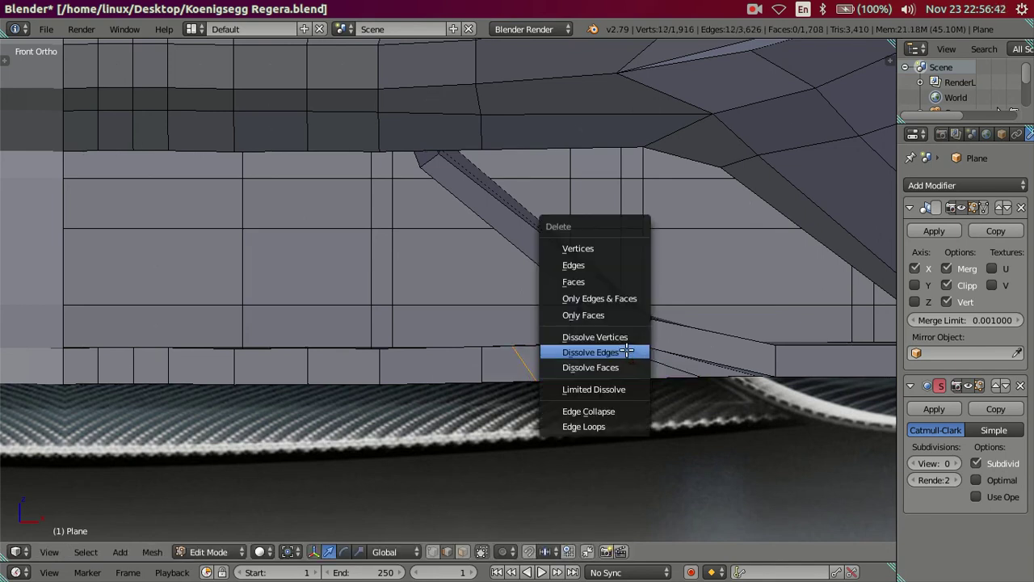
pyautogui.click(628, 353)
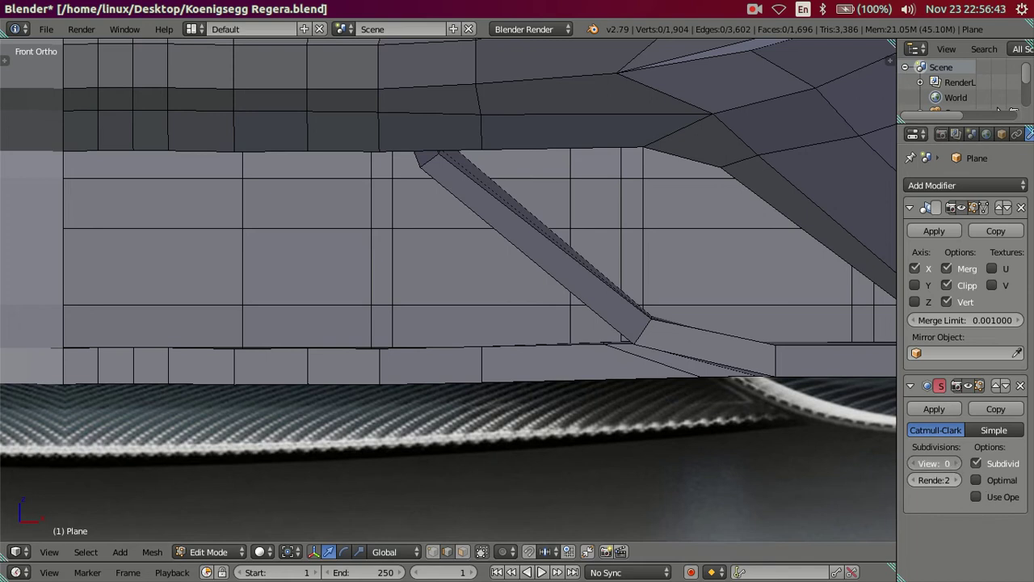
pyautogui.scroll(-2, 607, 407)
# Check the smoothed body from an angled view, then undo a misplaced loop cut
pyautogui.hotkey('ctrl', '2')
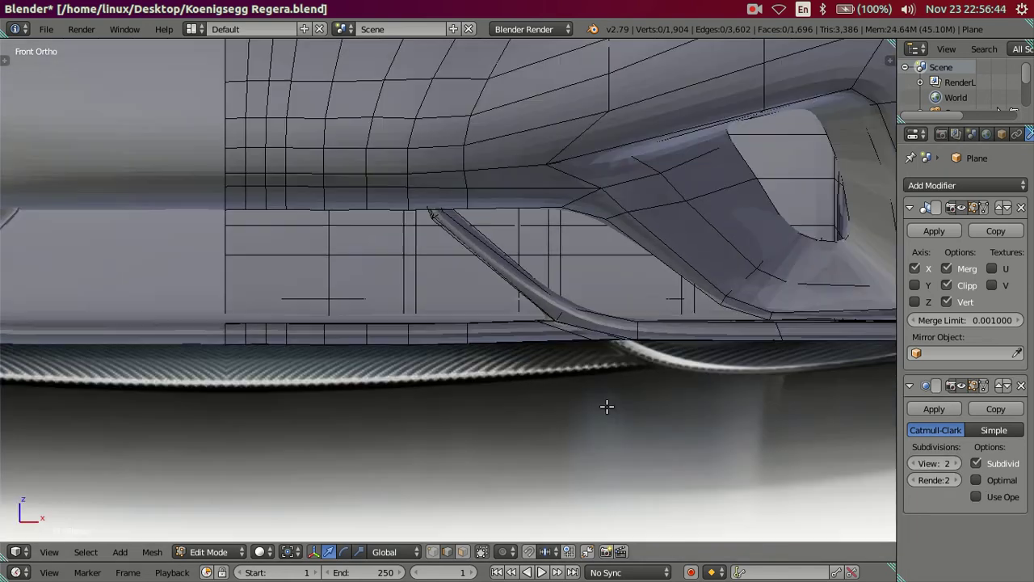
pyautogui.press('Tab')
pyautogui.moveTo(562, 379)
pyautogui.mouseDown(button='middle')
pyautogui.moveTo(632, 335)
pyautogui.moveTo(628, 273)
pyautogui.mouseUp(button='middle')
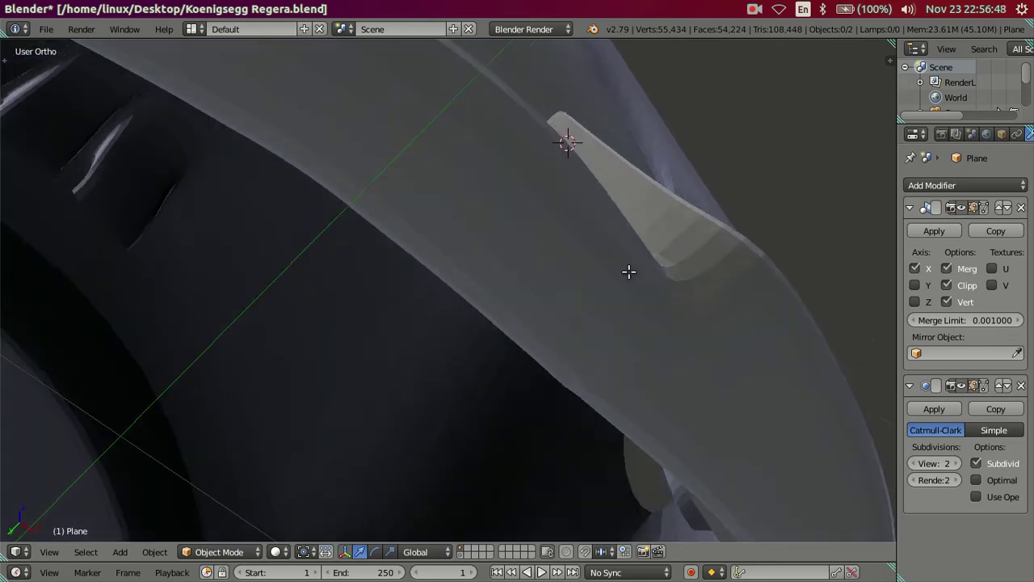
pyautogui.press('Tab')
pyautogui.moveTo(689, 322)
pyautogui.mouseDown(button='middle')
pyautogui.moveTo(667, 316)
pyautogui.moveTo(658, 335)
pyautogui.moveTo(668, 409)
pyautogui.moveTo(665, 248)
pyautogui.mouseUp(button='middle')
pyautogui.hotkey('ctrl', 'r')
pyautogui.click(687, 212)
pyautogui.rightClick(682, 233)
pyautogui.hotkey('ctrl', 'z')
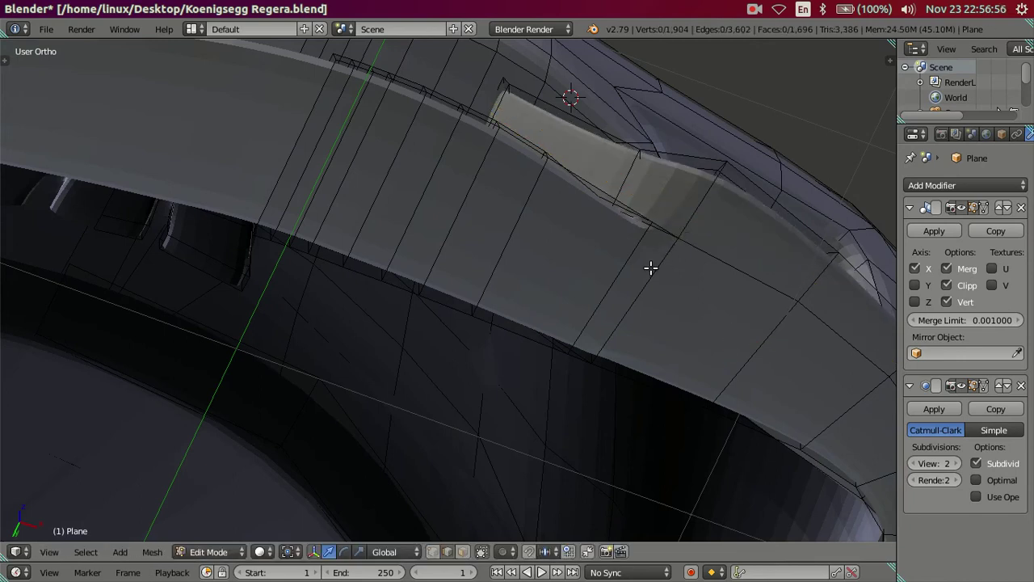
# Add a new edge loop along the fender and view the smoothed result
pyautogui.hotkey('ctrl', 'r')
pyautogui.click(663, 250)
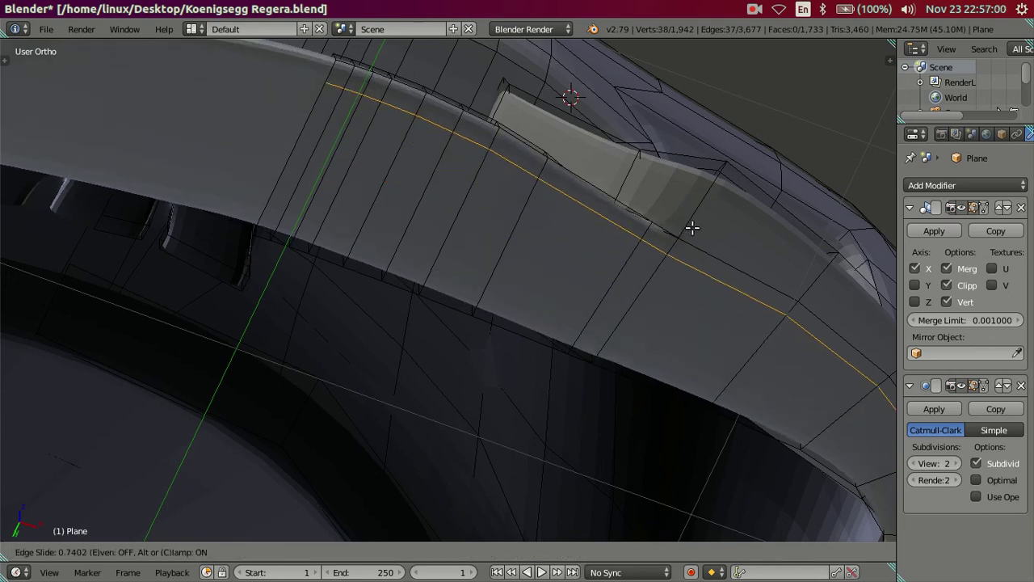
pyautogui.click(693, 228)
pyautogui.scroll(-5, 658, 270)
pyautogui.moveTo(640, 310)
pyautogui.mouseDown(button='middle')
pyautogui.moveTo(477, 371)
pyautogui.moveTo(491, 368)
pyautogui.moveTo(512, 403)
pyautogui.moveTo(661, 393)
pyautogui.moveTo(709, 377)
pyautogui.moveTo(718, 366)
pyautogui.moveTo(578, 340)
pyautogui.moveTo(512, 361)
pyautogui.moveTo(408, 368)
pyautogui.mouseUp(button='middle')
pyautogui.press('Tab')
pyautogui.press('Tab')
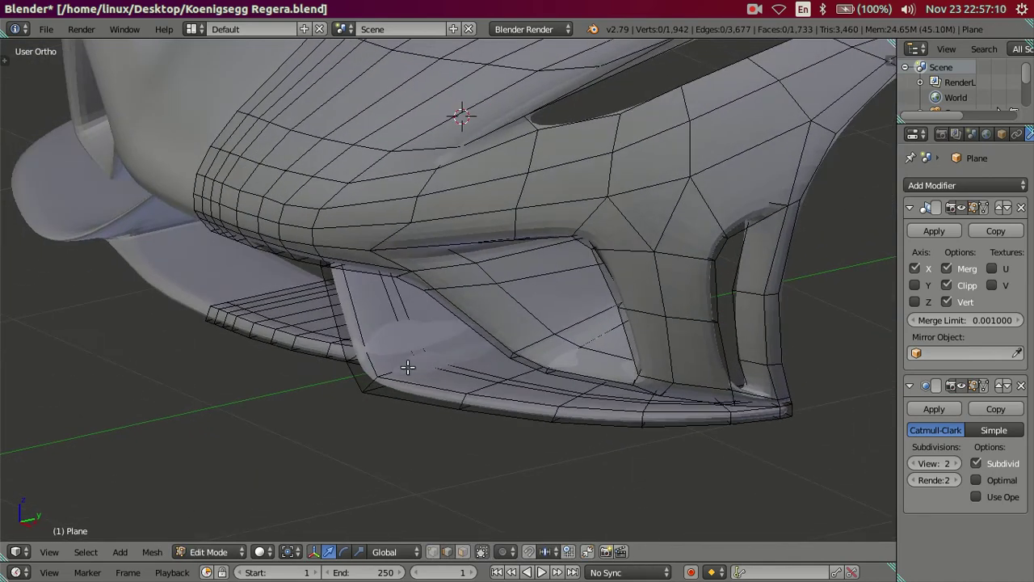
# Cut an edge loop across the front intake lip and lower viewport subdivision to 0
pyautogui.hotkey('ctrl', 'r')
pyautogui.click(400, 367)
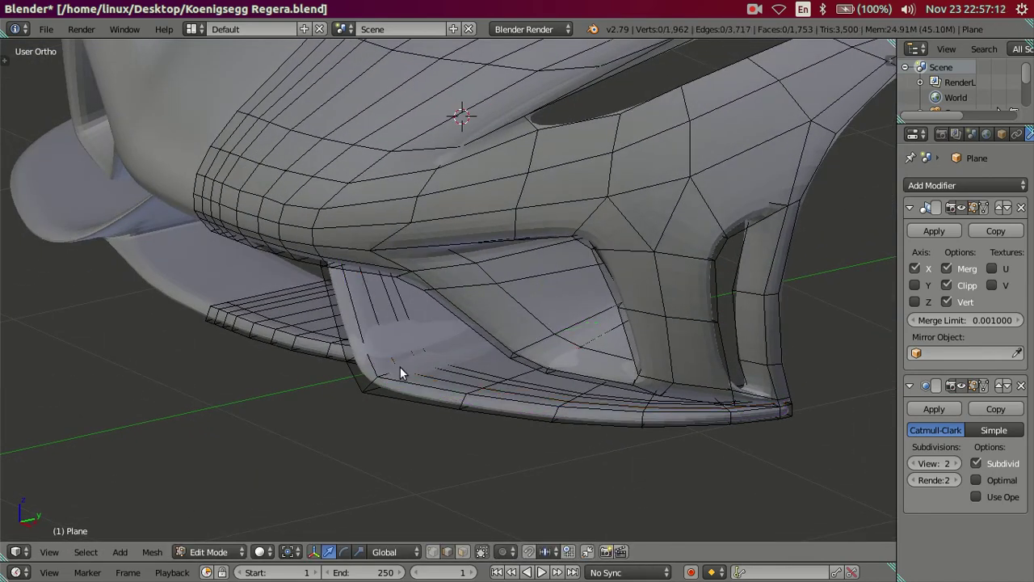
pyautogui.press('Tab')
pyautogui.moveTo(397, 378)
pyautogui.mouseDown(button='middle')
pyautogui.moveTo(416, 417)
pyautogui.moveTo(616, 390)
pyautogui.moveTo(615, 420)
pyautogui.moveTo(679, 381)
pyautogui.moveTo(445, 345)
pyautogui.moveTo(526, 322)
pyautogui.mouseUp(button='middle')
pyautogui.press('Tab')
pyautogui.scroll(4, 462, 346)
pyautogui.click(911, 463)
pyautogui.click(912, 463)
pyautogui.moveTo(808, 436)
pyautogui.mouseDown(button='middle')
pyautogui.moveTo(570, 358)
pyautogui.moveTo(670, 368)
pyautogui.moveTo(469, 358)
pyautogui.moveTo(488, 377)
pyautogui.moveTo(472, 367)
pyautogui.moveTo(462, 321)
pyautogui.moveTo(305, 312)
pyautogui.moveTo(283, 351)
pyautogui.moveTo(270, 343)
pyautogui.moveTo(436, 363)
pyautogui.moveTo(476, 439)
pyautogui.moveTo(493, 386)
pyautogui.moveTo(474, 376)
pyautogui.moveTo(391, 403)
pyautogui.mouseUp(button='middle')
# Select the lower splitter strip and diagonal fin faces and delete them
pyautogui.scroll(1, 380, 405)
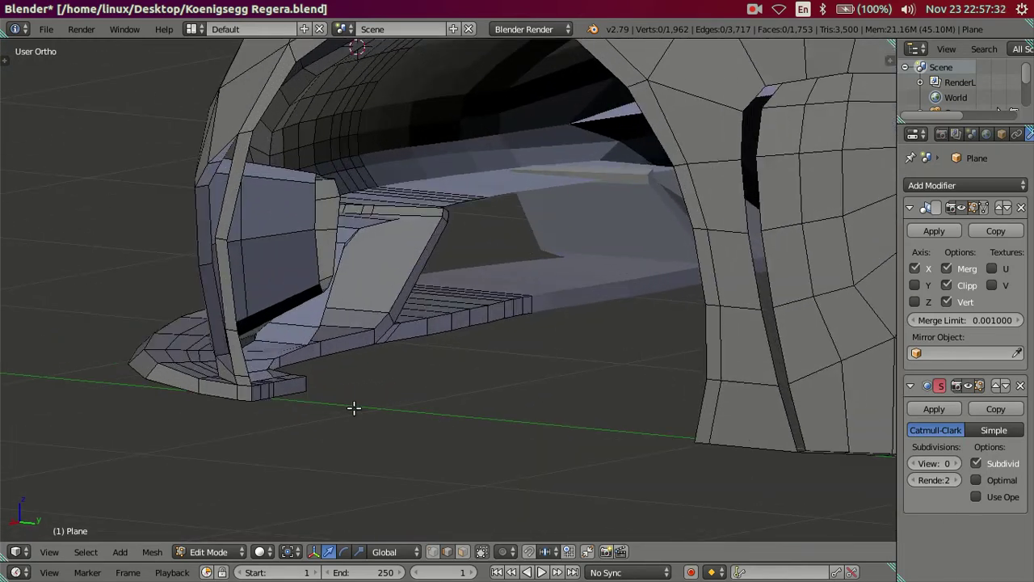
pyautogui.scroll(2, 388, 414)
pyautogui.scroll(1, 388, 429)
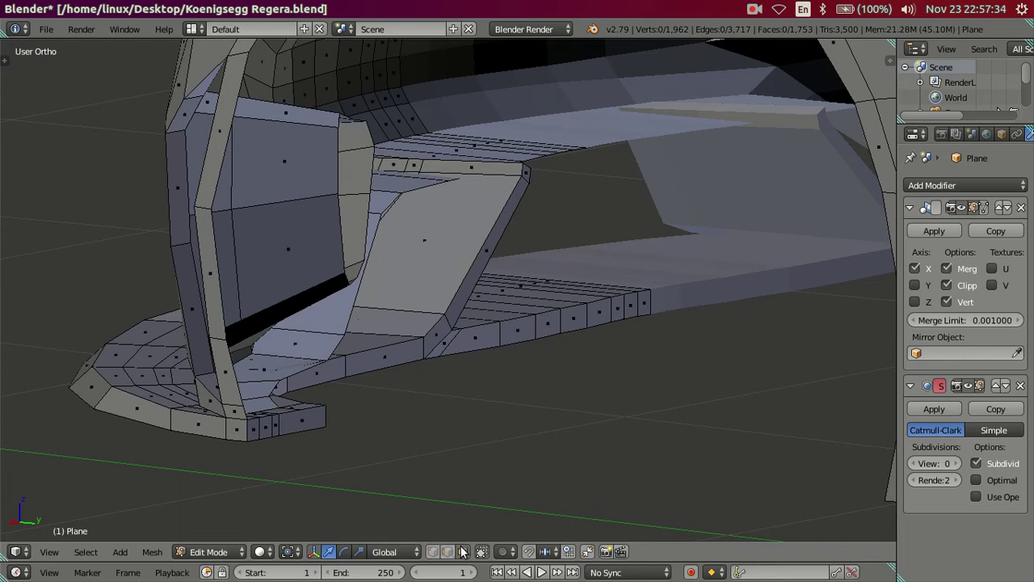
pyautogui.keyDown('alt'); pyautogui.click(647, 302); pyautogui.keyUp('alt')
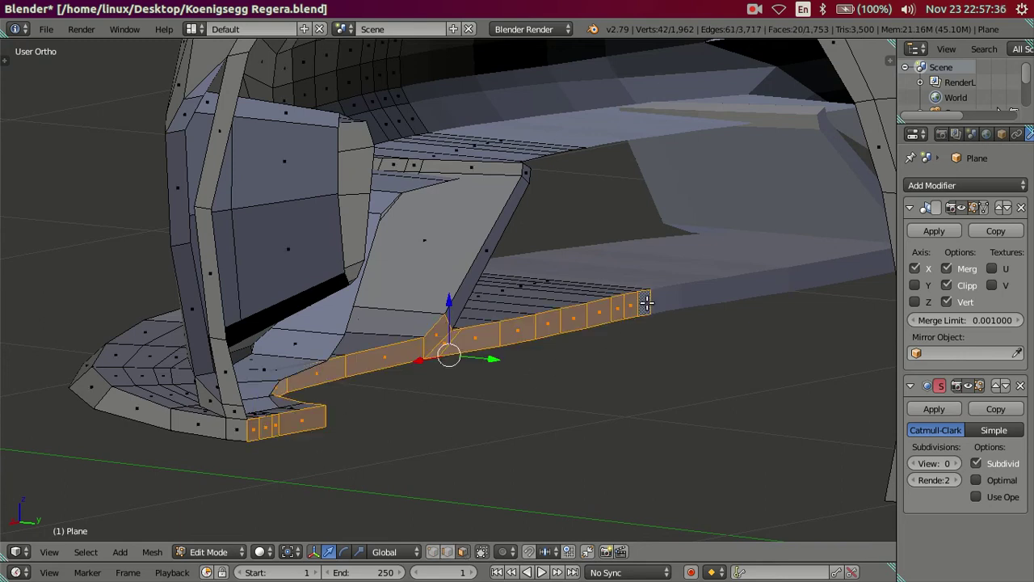
pyautogui.keyDown('shift'); pyautogui.click(508, 212); pyautogui.keyUp('shift')
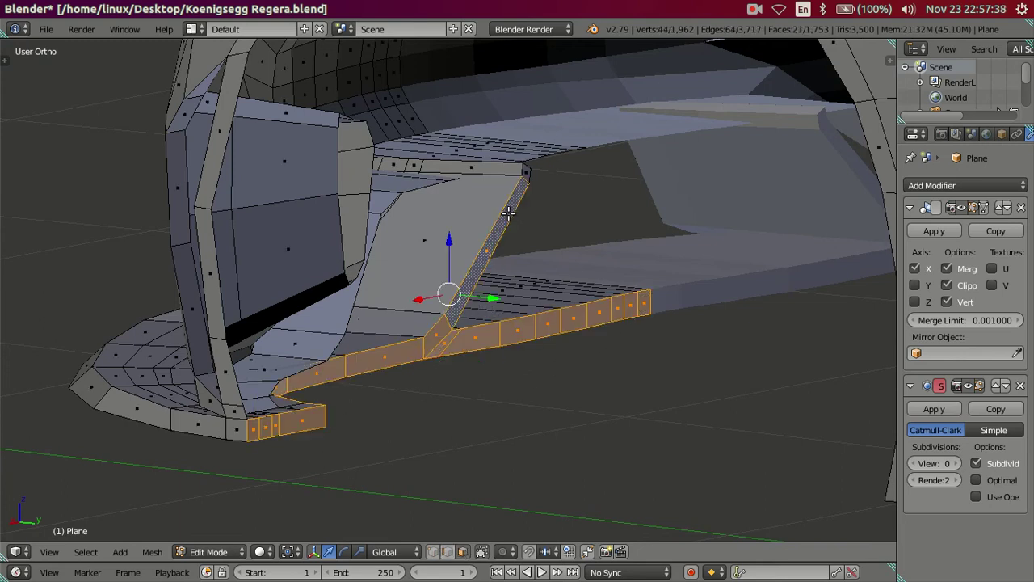
pyautogui.keyDown('shift'); pyautogui.click(537, 220); pyautogui.keyUp('shift')
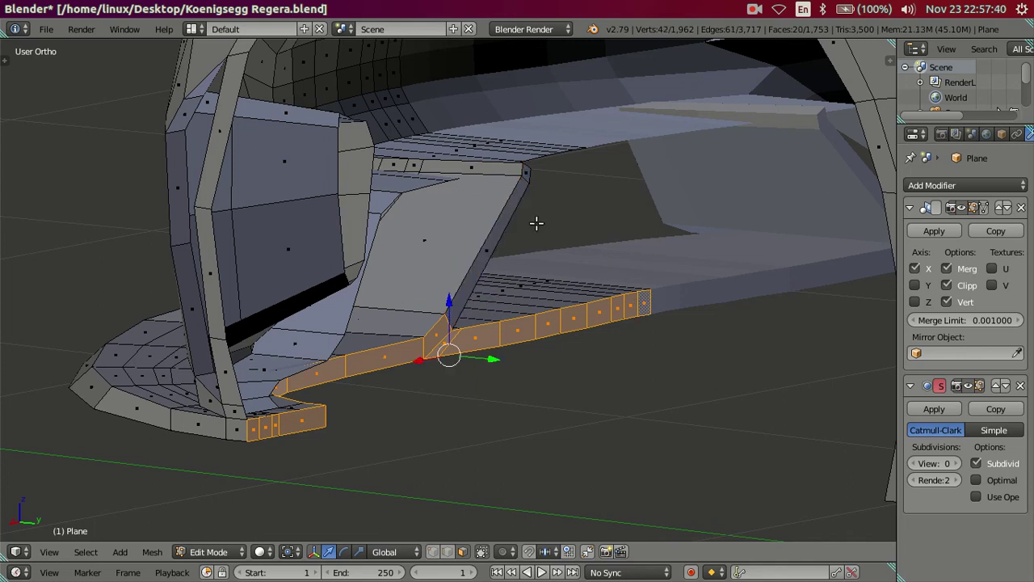
pyautogui.keyDown('shift'); pyautogui.click(526, 174); pyautogui.keyUp('shift')
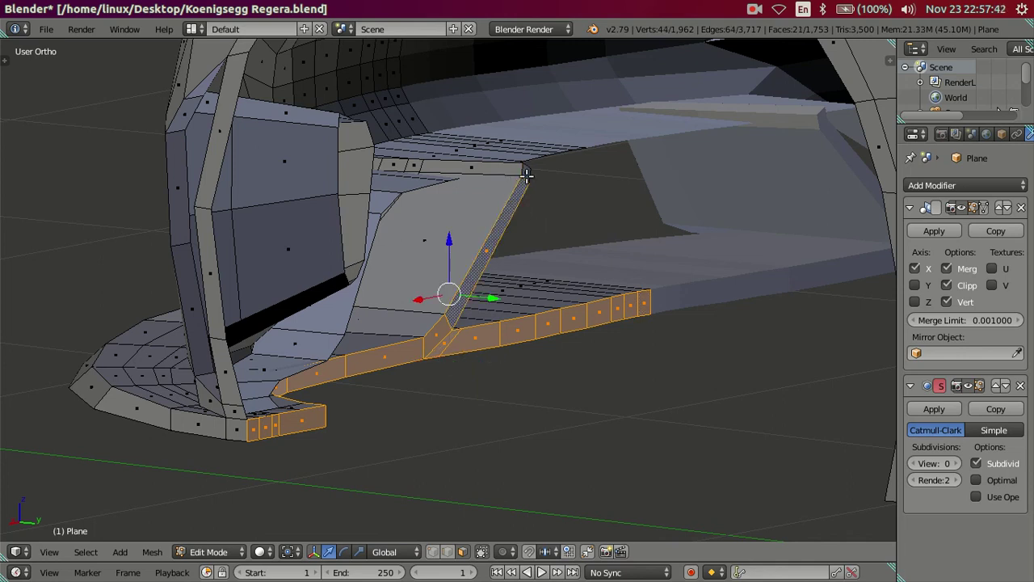
pyautogui.press('x')
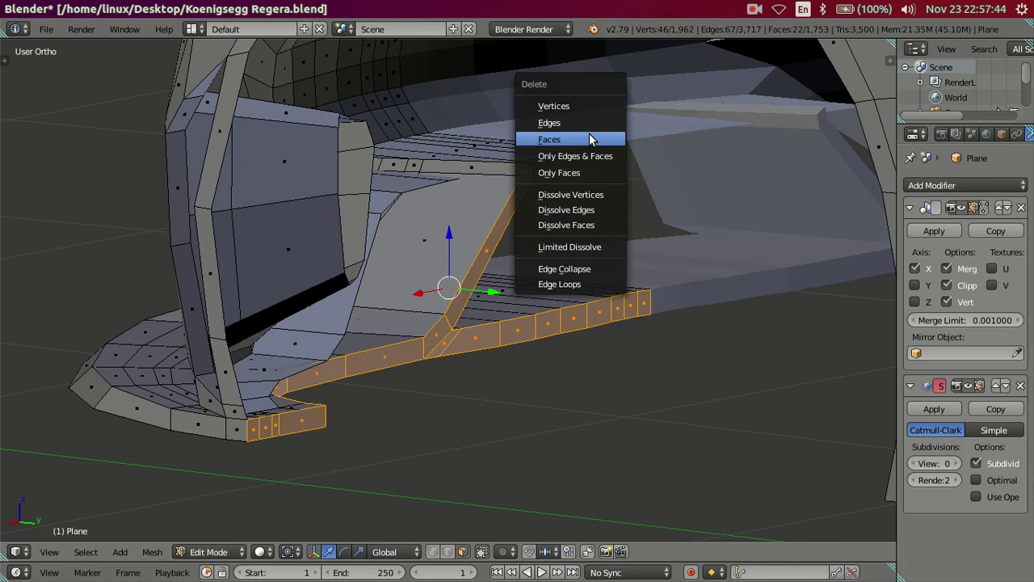
pyautogui.click(591, 139)
# Raise viewport subdivision to 2 and inspect the smoothed front in Object Mode
pyautogui.press('KP_4')
pyautogui.press('KP_4')
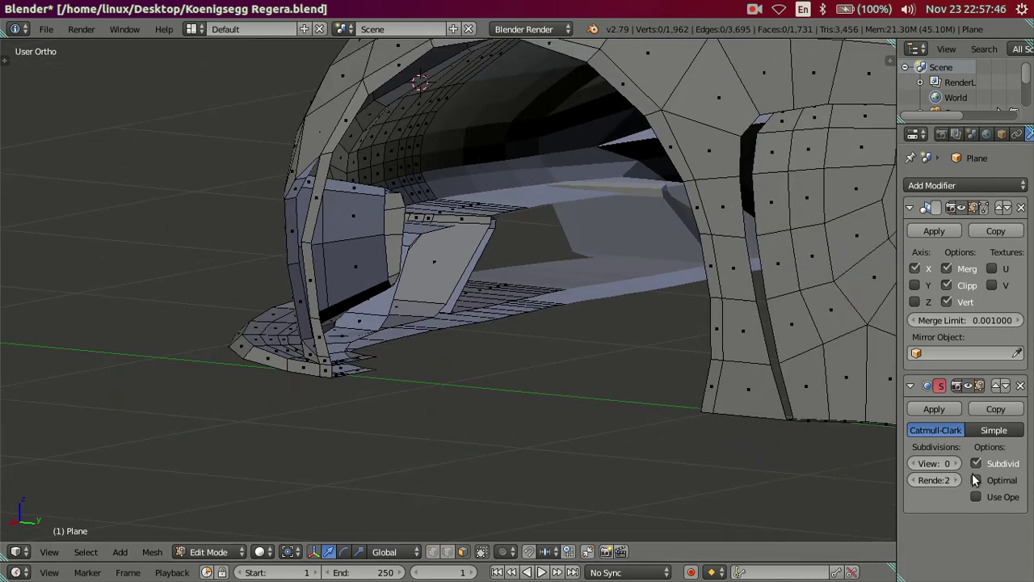
pyautogui.click(956, 463)
pyautogui.click(957, 464)
pyautogui.moveTo(714, 434)
pyautogui.mouseDown(button='middle')
pyautogui.moveTo(434, 379)
pyautogui.moveTo(440, 399)
pyautogui.moveTo(506, 393)
pyautogui.moveTo(550, 339)
pyautogui.moveTo(405, 346)
pyautogui.mouseUp(button='middle')
pyautogui.press('Tab')
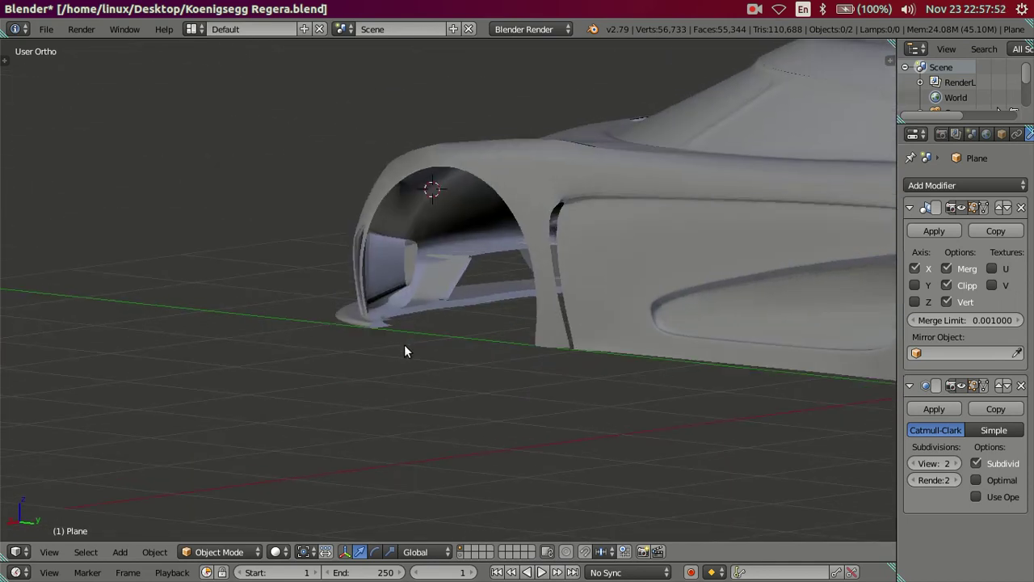
pyautogui.scroll(2, 405, 345)
# Restore the splitter and fin faces, clear the selection, and check the wheel arch area
pyautogui.press('Tab')
pyautogui.scroll(2, 406, 343)
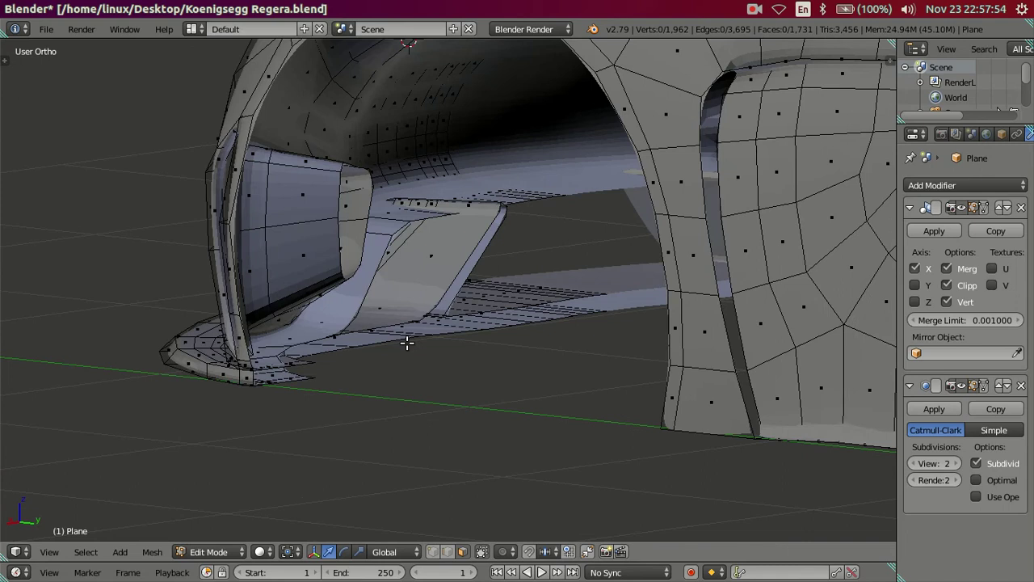
pyautogui.press('l')
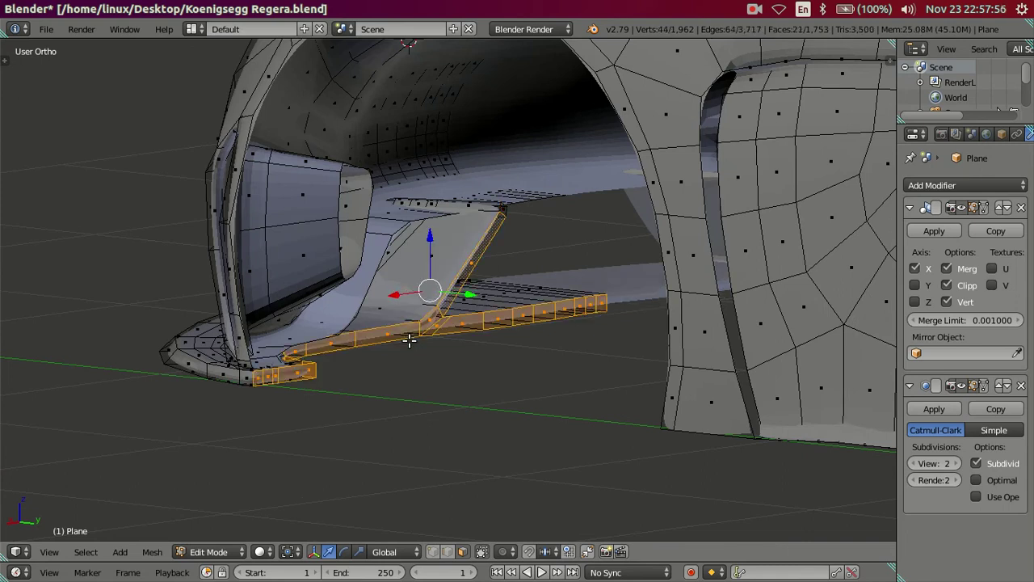
pyautogui.press('a')
pyautogui.press('Tab')
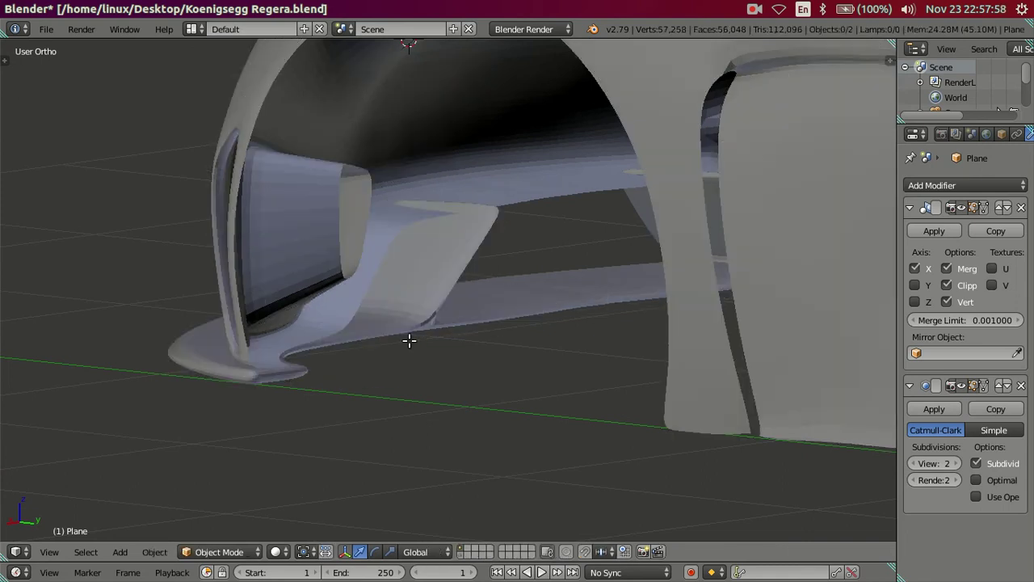
pyautogui.press('Tab')
pyautogui.moveTo(414, 341)
pyautogui.mouseDown(button='middle')
pyautogui.moveTo(503, 371)
pyautogui.moveTo(453, 351)
pyautogui.moveTo(525, 415)
pyautogui.moveTo(345, 362)
pyautogui.moveTo(534, 342)
pyautogui.moveTo(549, 336)
pyautogui.moveTo(540, 292)
pyautogui.mouseUp(button='middle')
# View the whole car through the scene camera with viewport subdivision at 0
pyautogui.press('Tab')
pyautogui.scroll(-2, 483, 257)
pyautogui.moveTo(484, 259)
pyautogui.mouseDown(button='middle')
pyautogui.moveTo(659, 260)
pyautogui.moveTo(648, 314)
pyautogui.moveTo(565, 354)
pyautogui.moveTo(586, 392)
pyautogui.mouseUp(button='middle')
pyautogui.scroll(3, 638, 307)
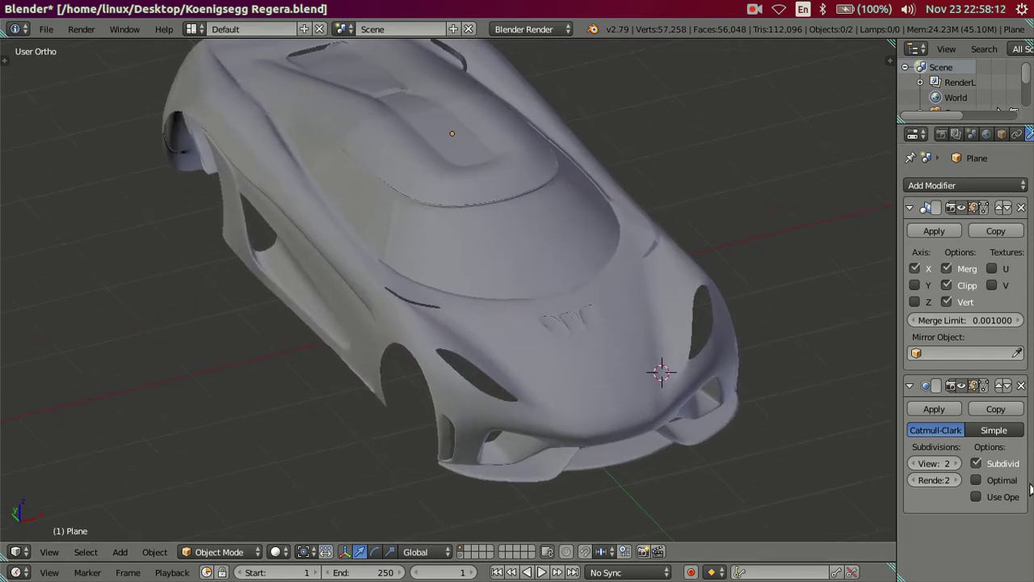
pyautogui.click(916, 464)
pyautogui.click(916, 464)
pyautogui.moveTo(803, 408); pyautogui.dragTo(727, 384, button='middle')
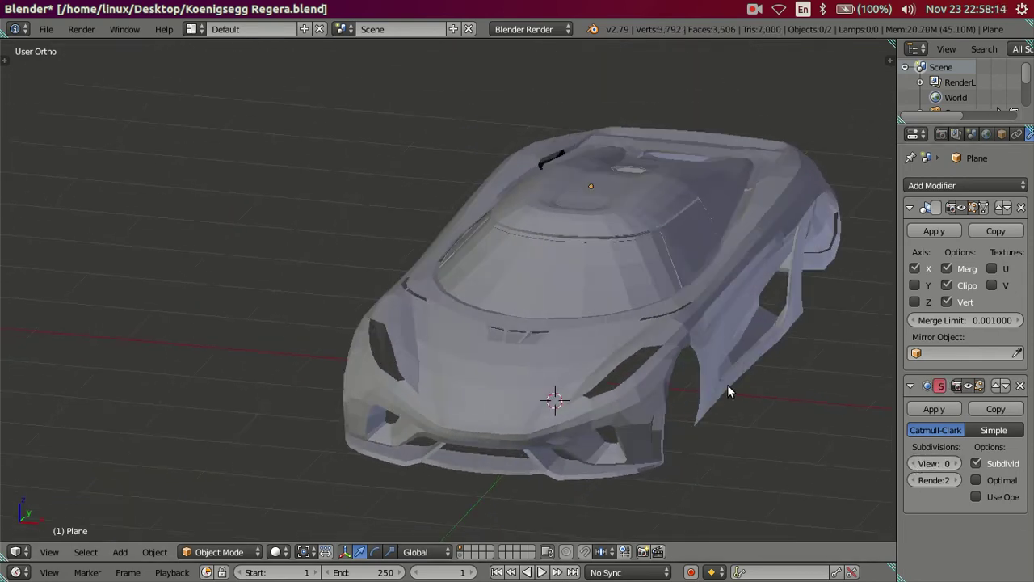
pyautogui.press('KP_0')
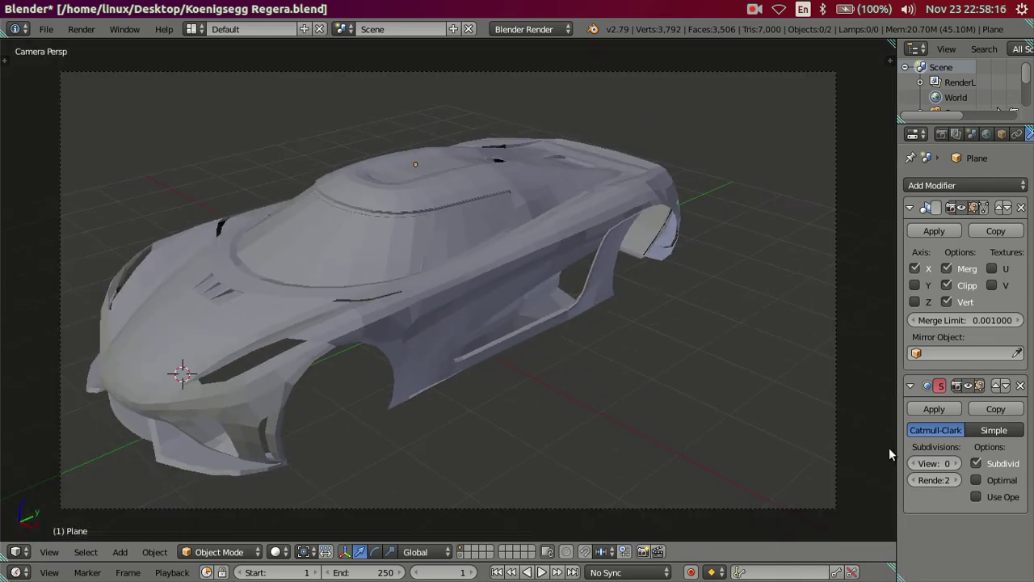
# Preview subdivision 2, return it to 0, and save over Koenigsegg Regera.blend
pyautogui.click(956, 463)
pyautogui.click(956, 463)
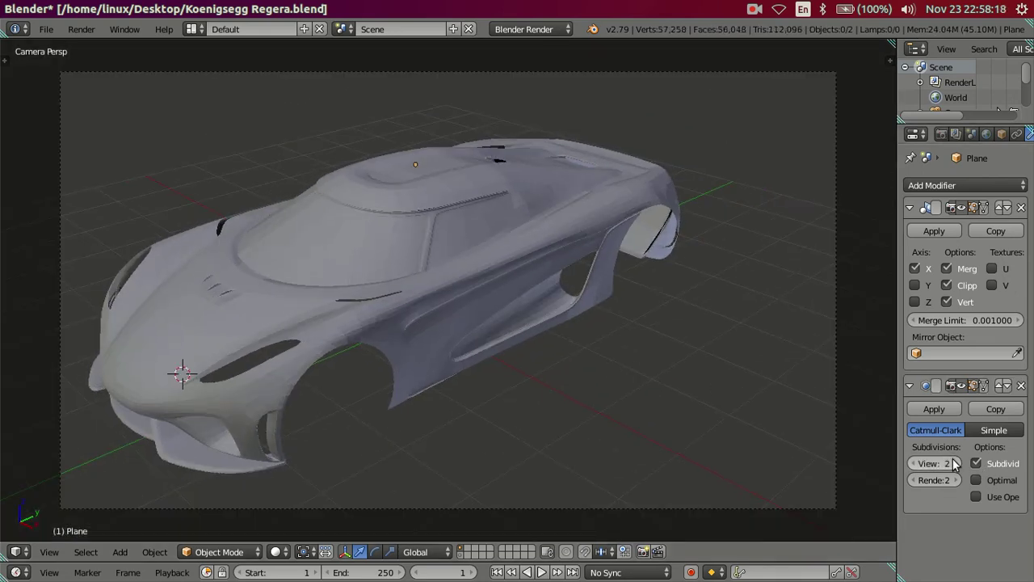
pyautogui.click(911, 463)
pyautogui.hotkey('ctrl', 's')
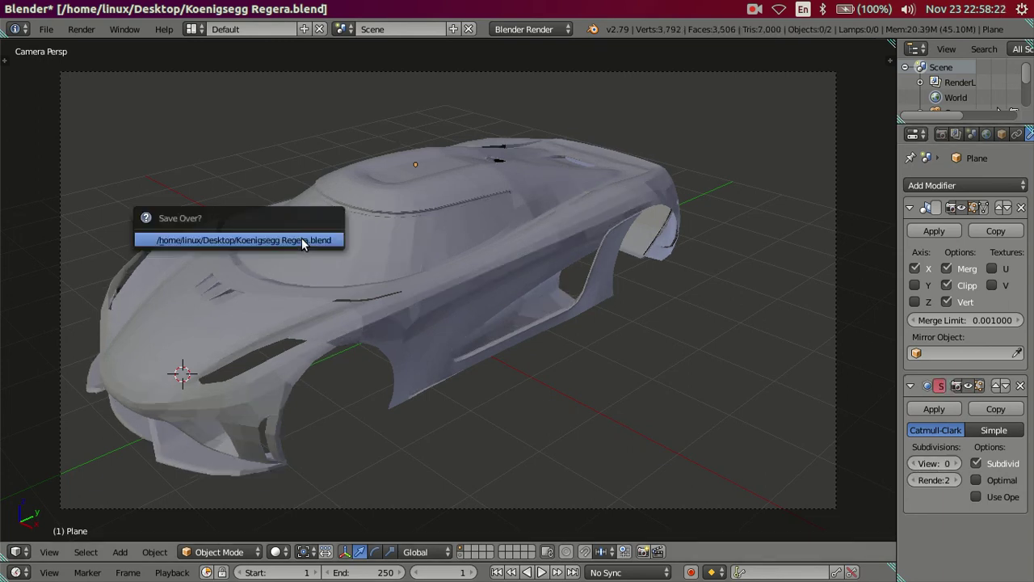
pyautogui.click(302, 238)
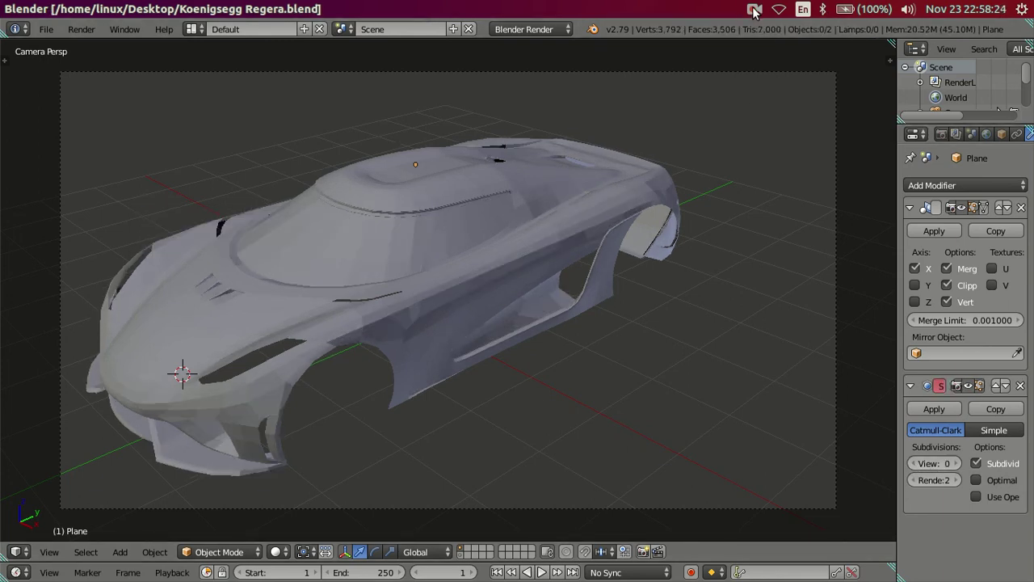